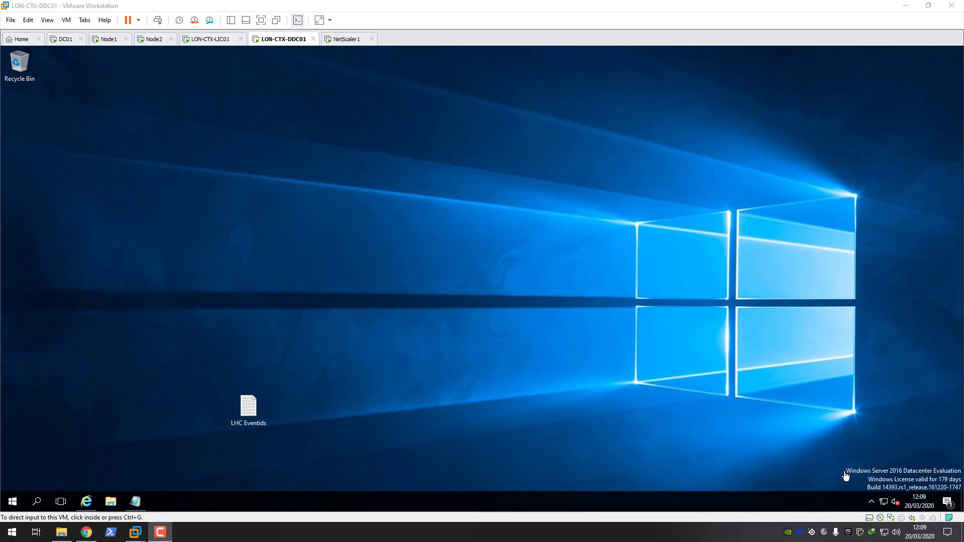
Step: Open File Explorer on the VM and select AutoSelect on the DVD Drive (D:) CVAD 1912
{"action": "left_click", "coordinate": [115, 503]}
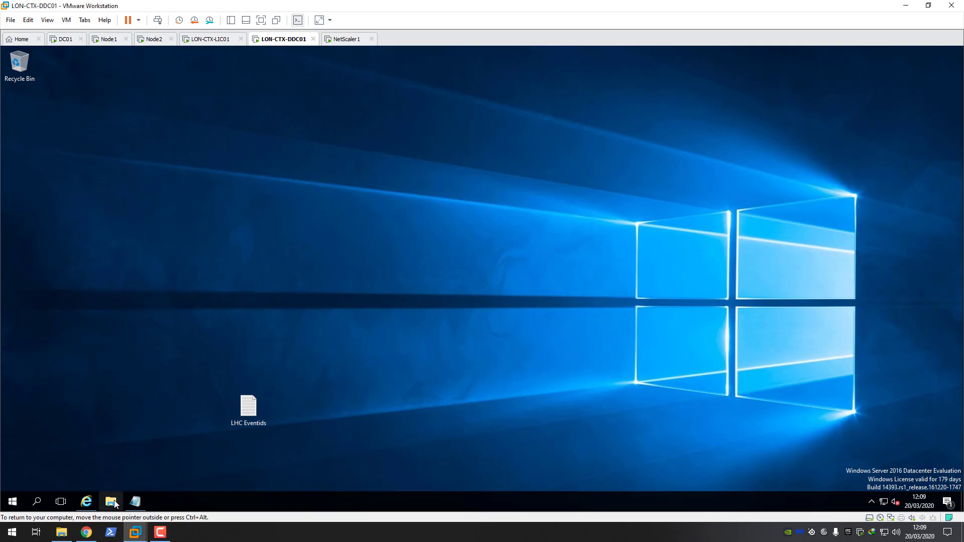
{"action": "left_click", "coordinate": [247, 266]}
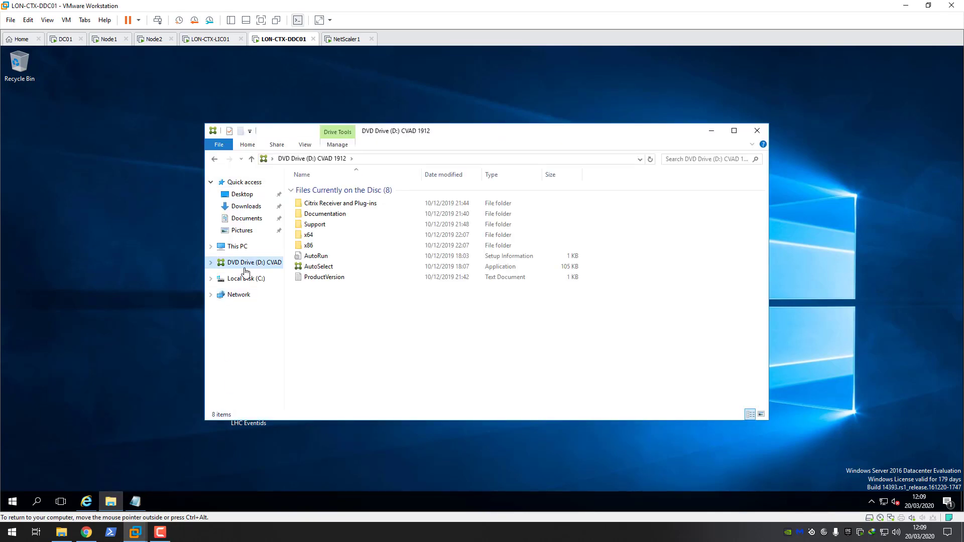
{"action": "left_click", "coordinate": [314, 267]}
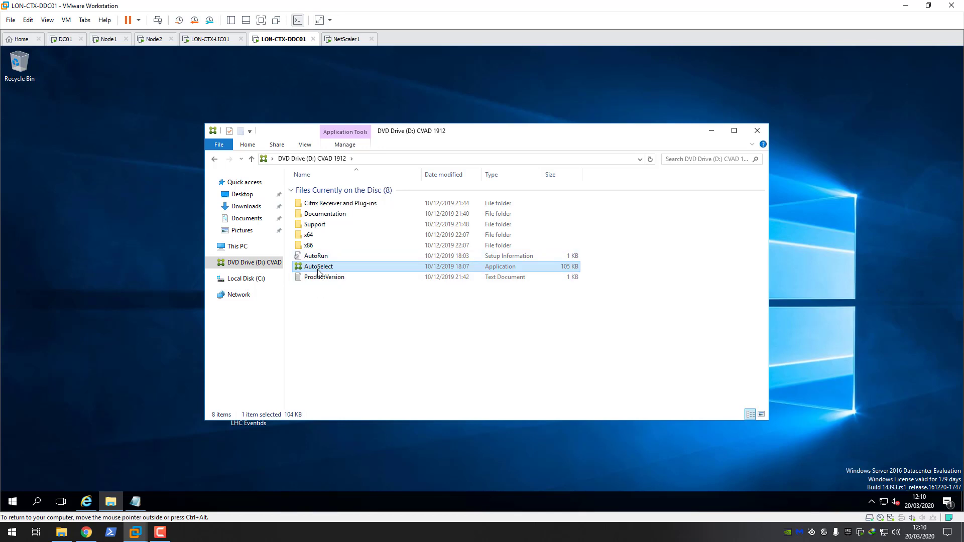
Step: Launch AutoSelect, start Virtual Apps and Desktops setup, and choose the Delivery Controller install
{"action": "double_click", "coordinate": [318, 269]}
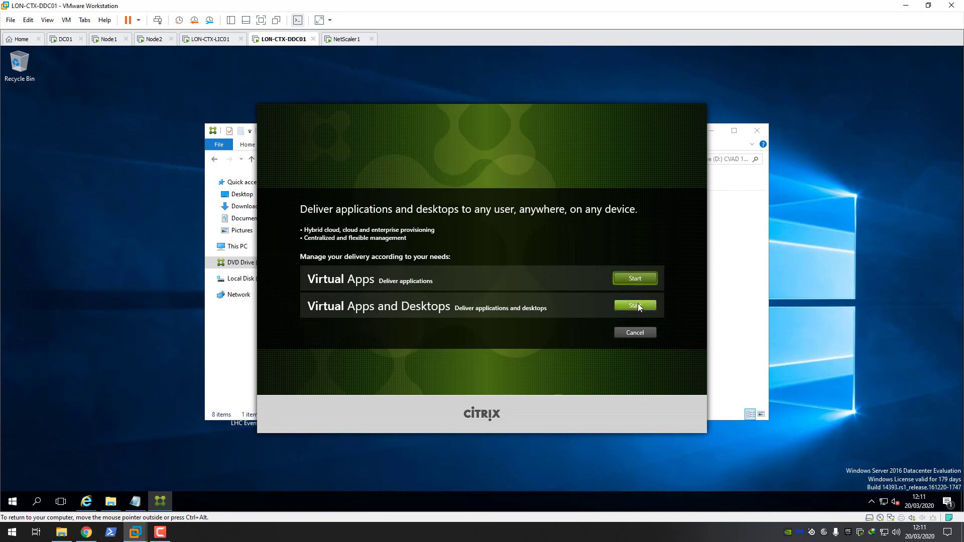
{"action": "left_click", "coordinate": [637, 305]}
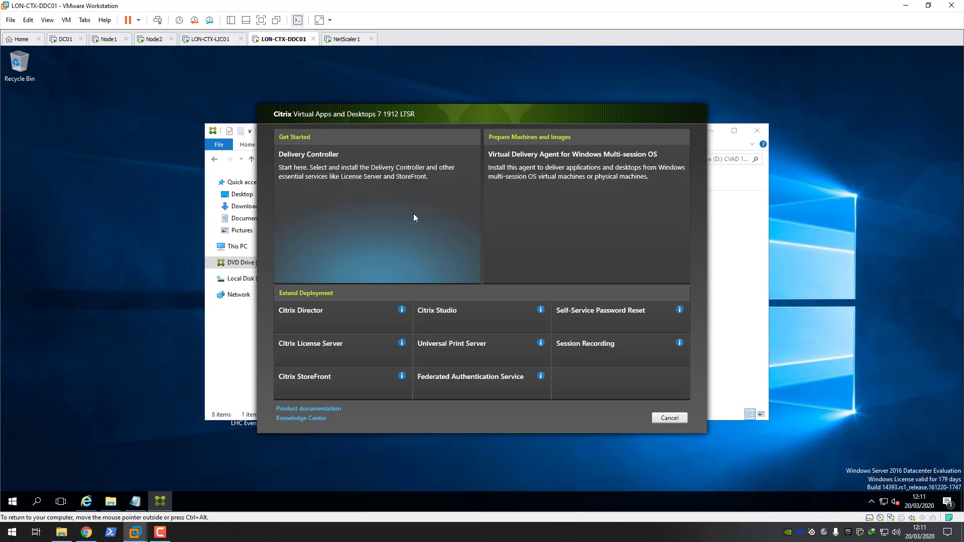
{"action": "left_click", "coordinate": [317, 160]}
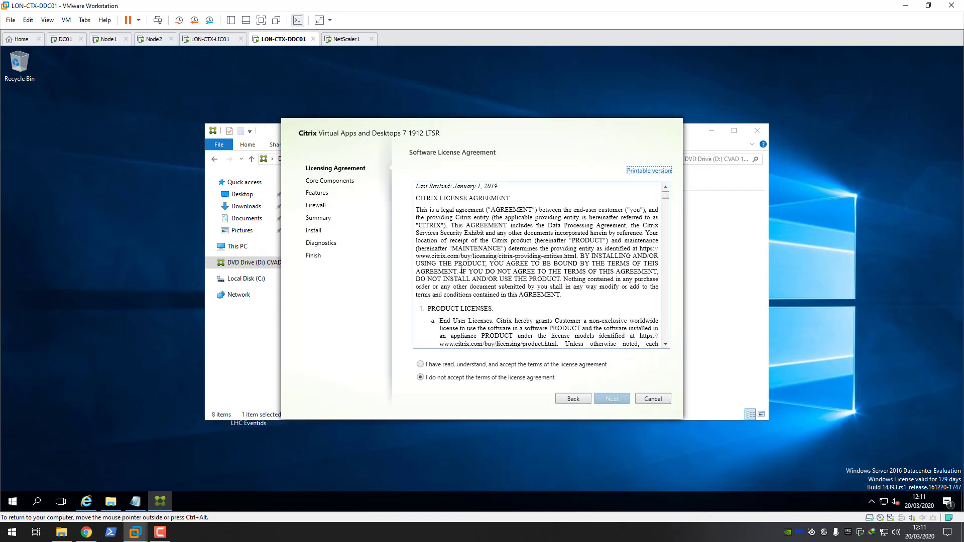
Step: Accept the Citrix license agreement terms and continue to Core Components
{"action": "left_click", "coordinate": [420, 364]}
{"action": "left_click", "coordinate": [616, 404]}
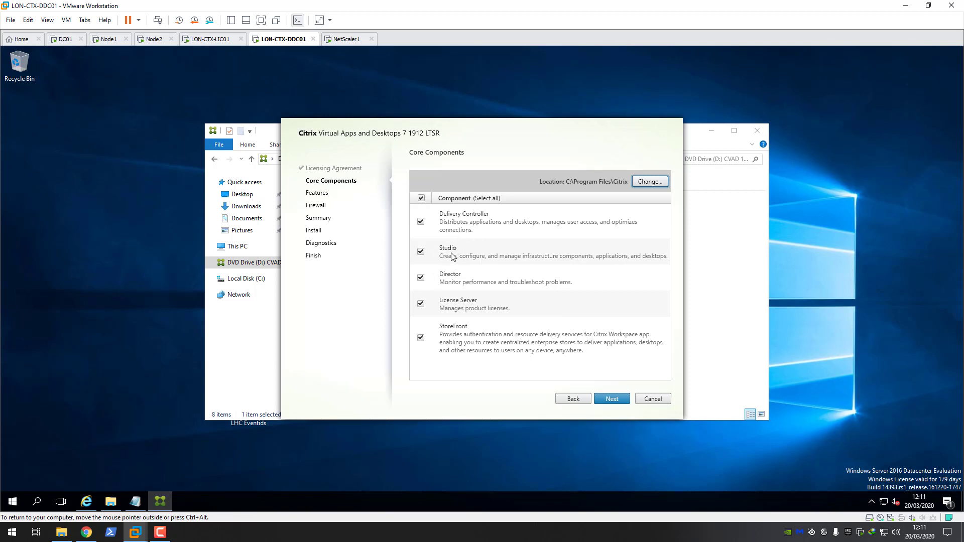
Step: Deselect Director, License Server and StoreFront, keeping only Delivery Controller and Studio
{"action": "left_click", "coordinate": [422, 278]}
{"action": "left_click", "coordinate": [422, 310]}
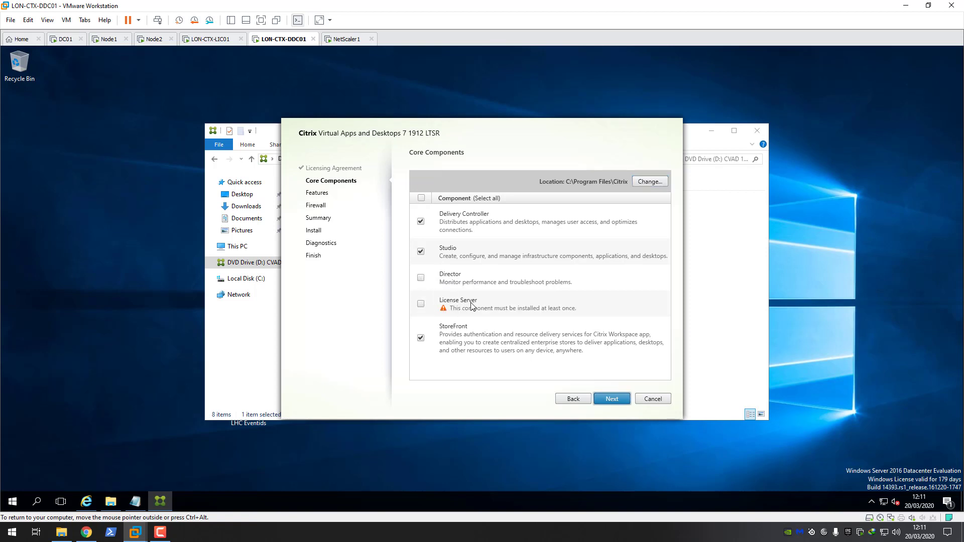
{"action": "left_click", "coordinate": [421, 338]}
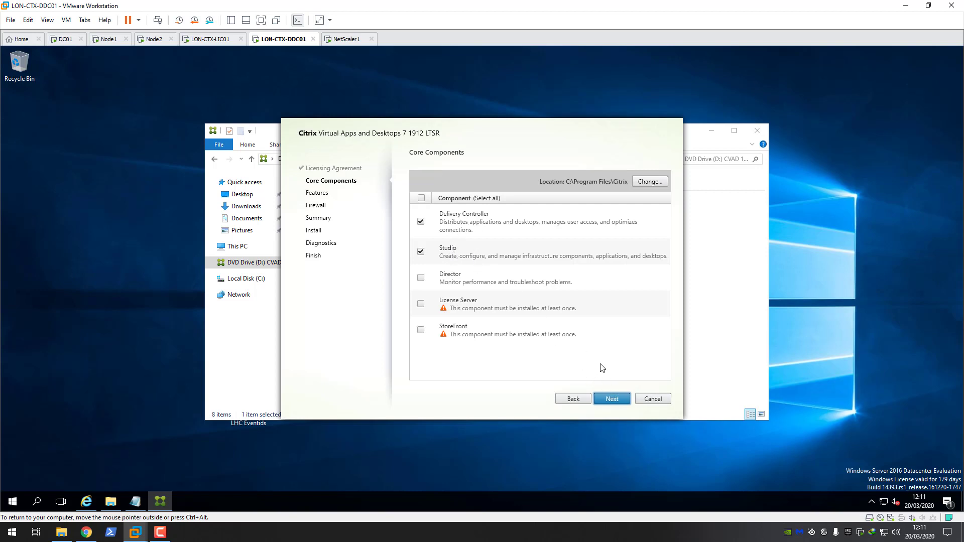
{"action": "left_click", "coordinate": [614, 401]}
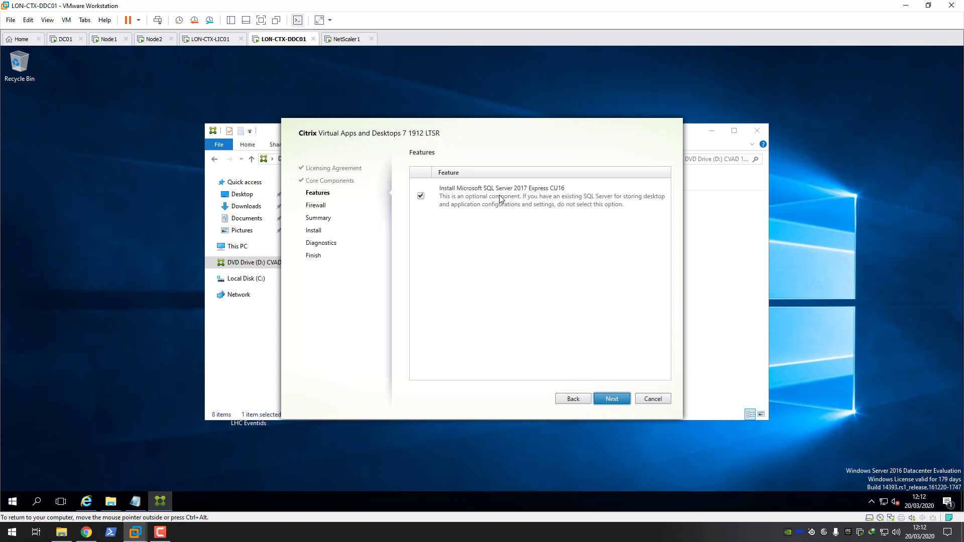
Step: Untick Microsoft SQL Server 2017 Express CU16 and acknowledge the low-RAM warning with I Understand
{"action": "left_click", "coordinate": [422, 198]}
{"action": "left_click", "coordinate": [611, 399]}
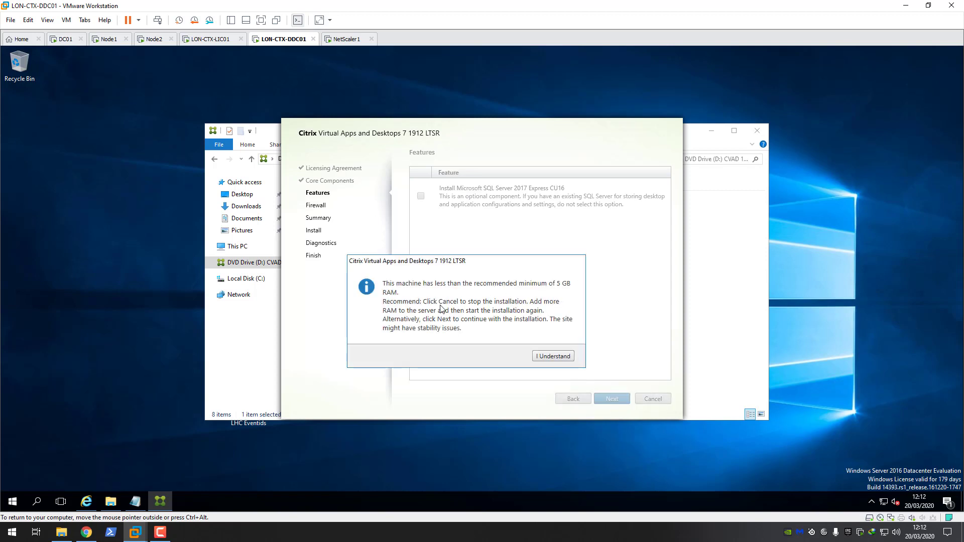
{"action": "left_click_drag", "start_coordinate": [462, 261], "coordinate": [485, 253]}
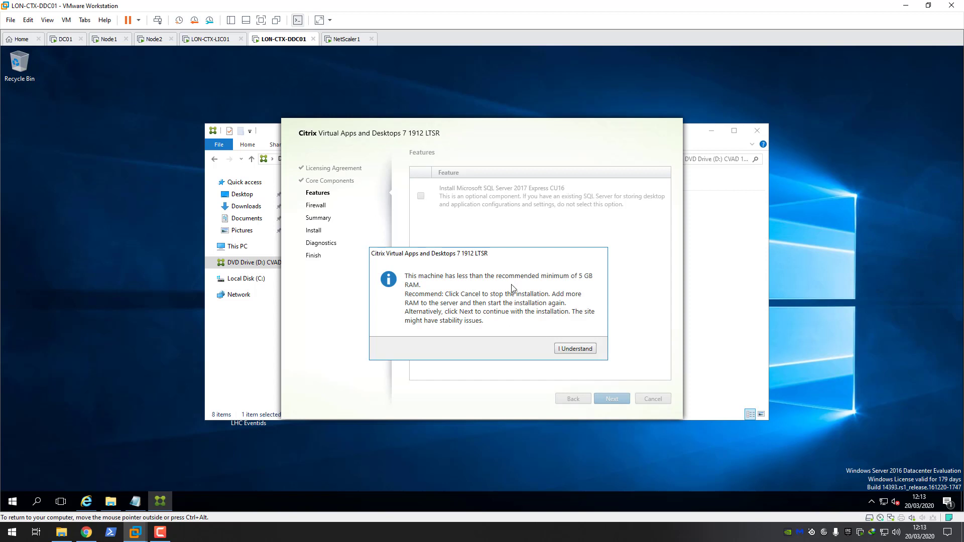
{"action": "left_click", "coordinate": [576, 349]}
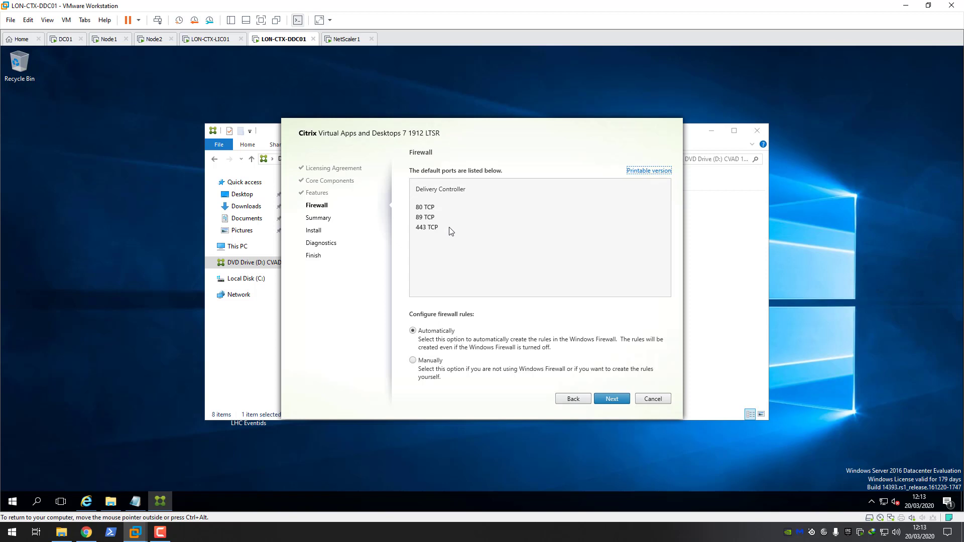
Step: Keep automatic firewall rules, review the summary, and start installing Delivery Controller and Studio
{"action": "left_click", "coordinate": [613, 399]}
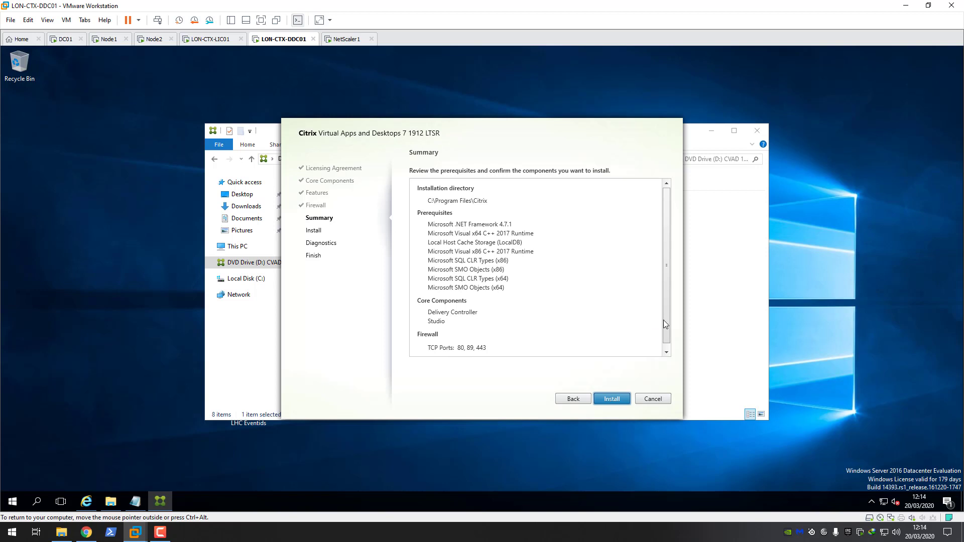
{"action": "scroll", "coordinate": [663, 320], "scroll_direction": "down", "scroll_amount": 1}
{"action": "left_click", "coordinate": [608, 398]}
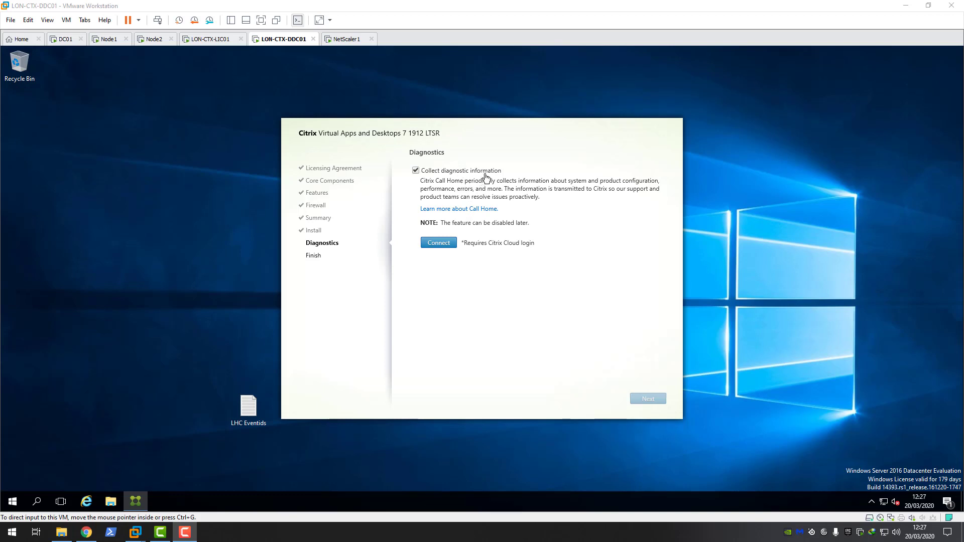
Step: Opt out of Citrix diagnostic collection, let the installation finish, and switch to Node1
{"action": "left_click", "coordinate": [416, 174]}
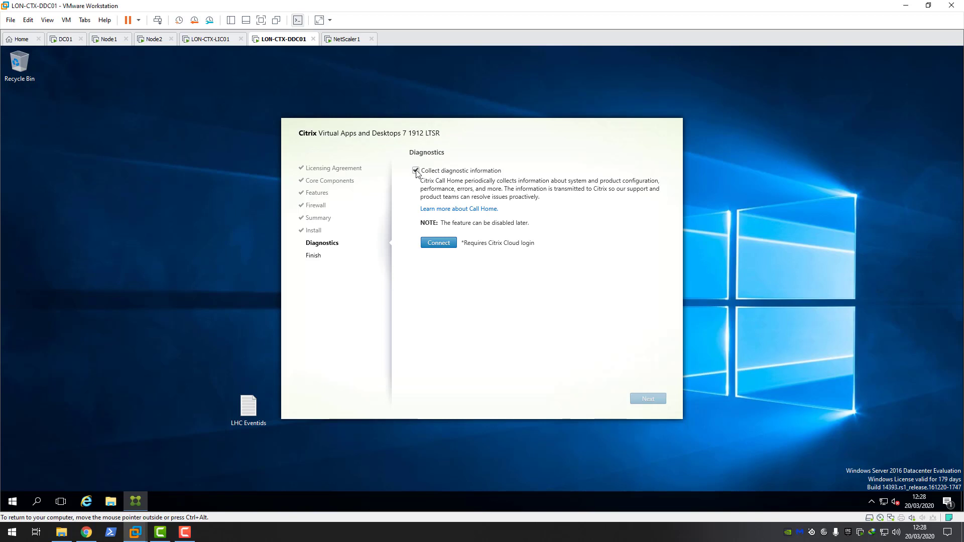
{"action": "left_click", "coordinate": [416, 171]}
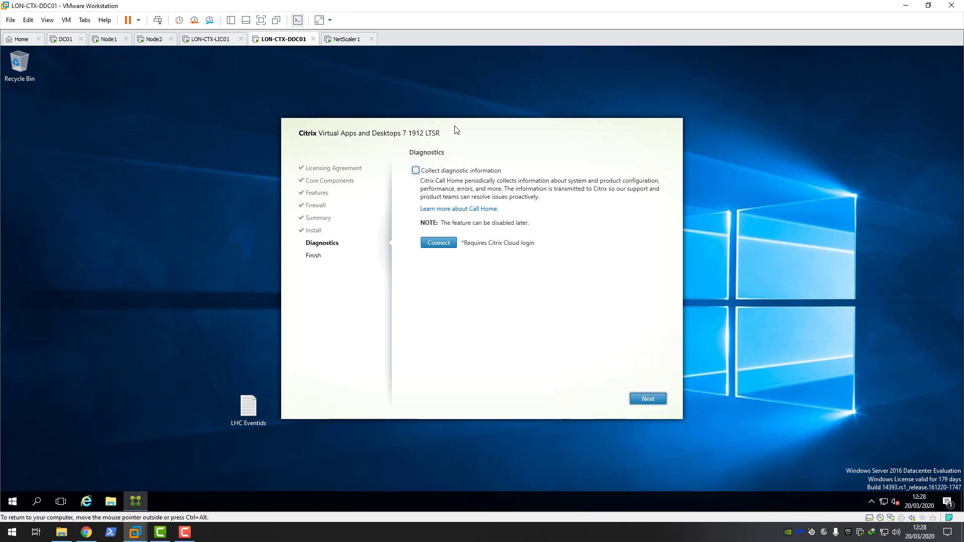
{"action": "left_click_drag", "start_coordinate": [455, 129], "coordinate": [440, 107]}
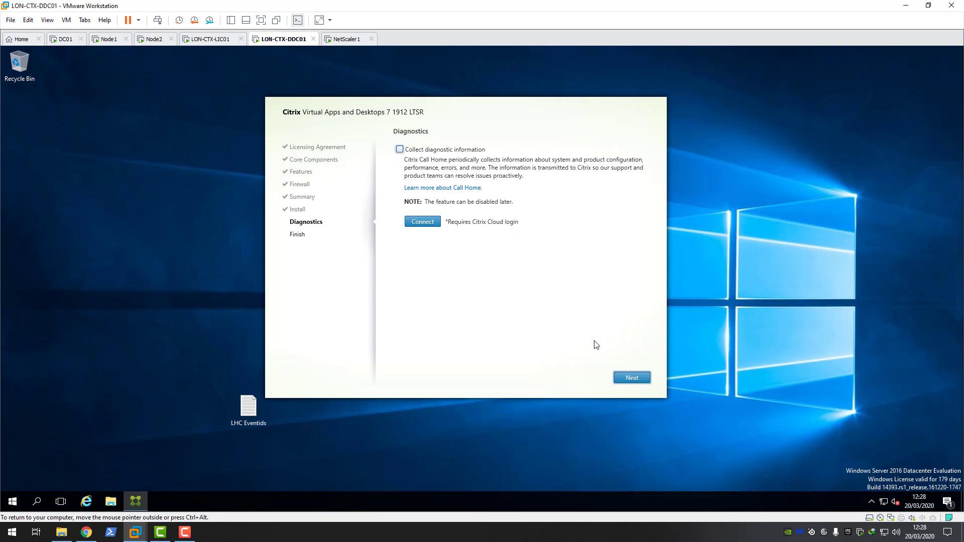
{"action": "left_click", "coordinate": [632, 376]}
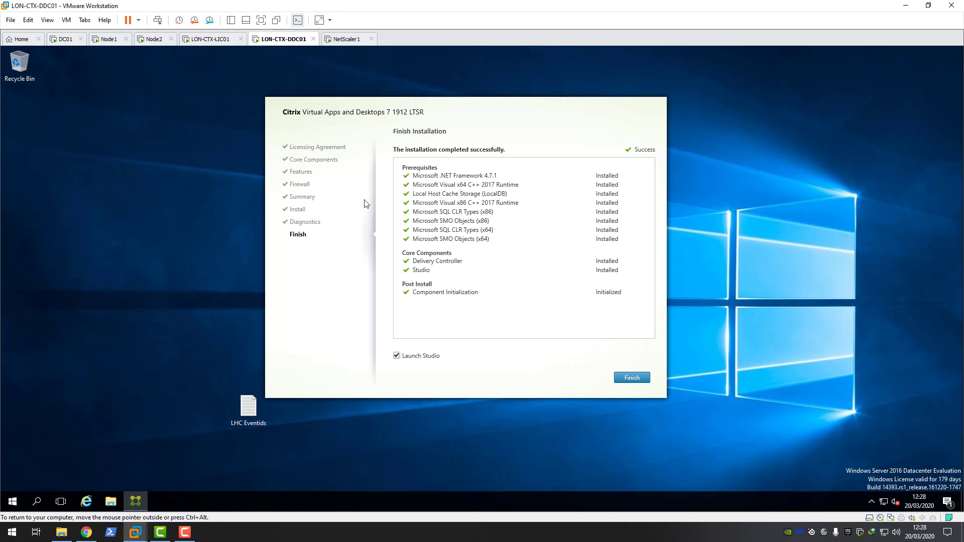
{"action": "left_click", "coordinate": [110, 40]}
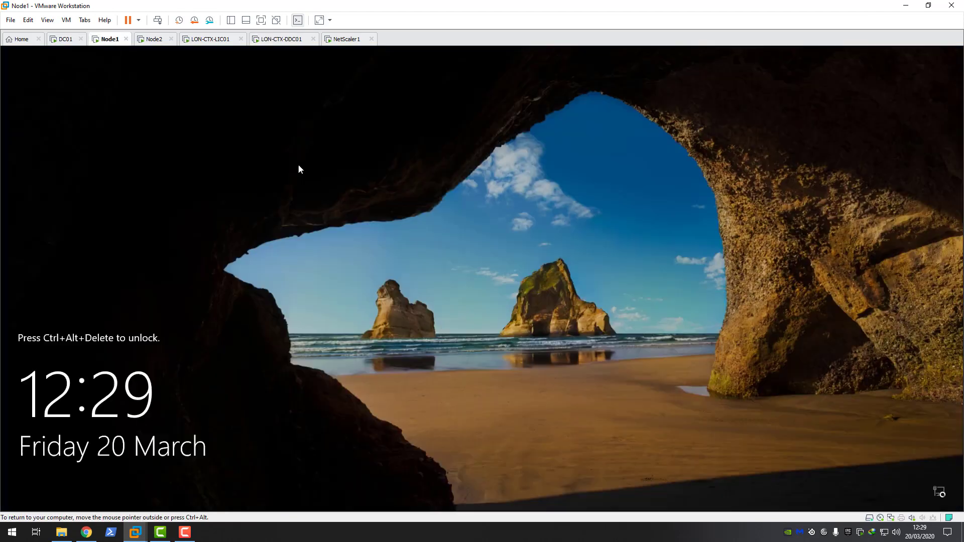
Step: Send Ctrl+Alt+Del to Node1 and sign in with the administrator password
{"action": "left_click", "coordinate": [66, 20]}
{"action": "left_click", "coordinate": [108, 71]}
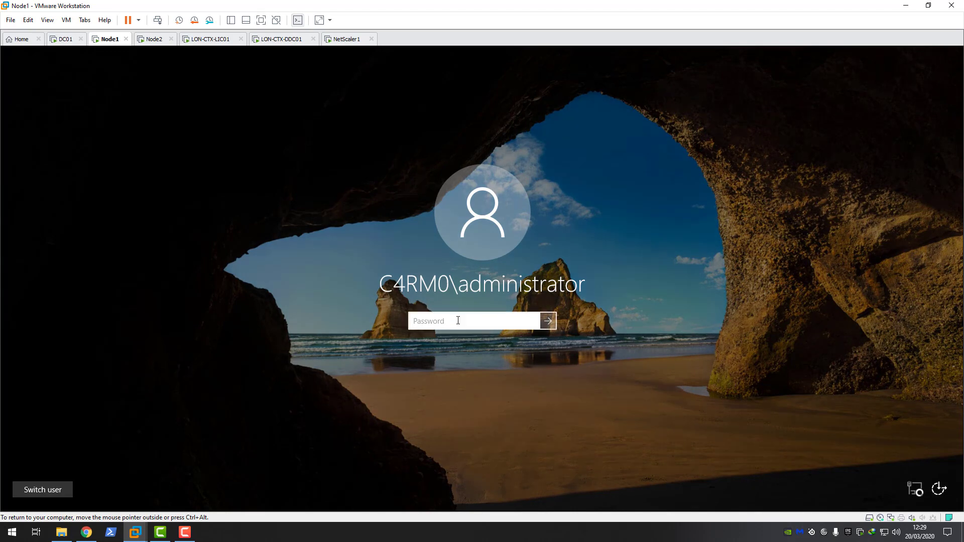
{"action": "type", "text": "********"}
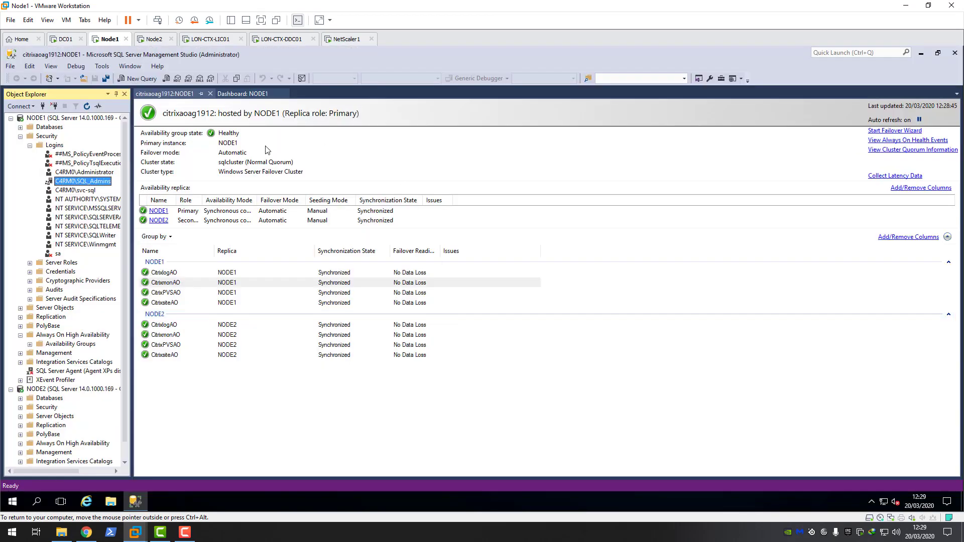
{"action": "left_click", "coordinate": [30, 146]}
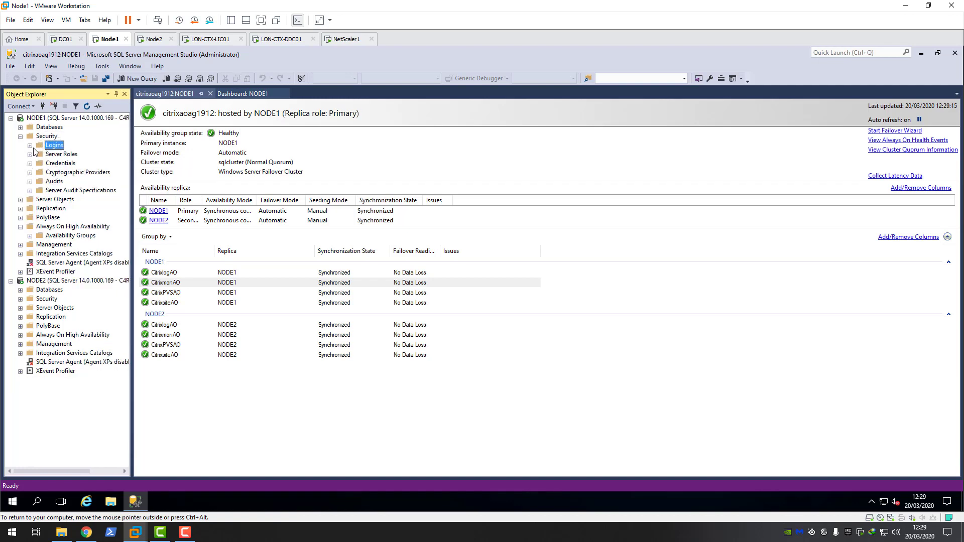
{"action": "left_click", "coordinate": [31, 147]}
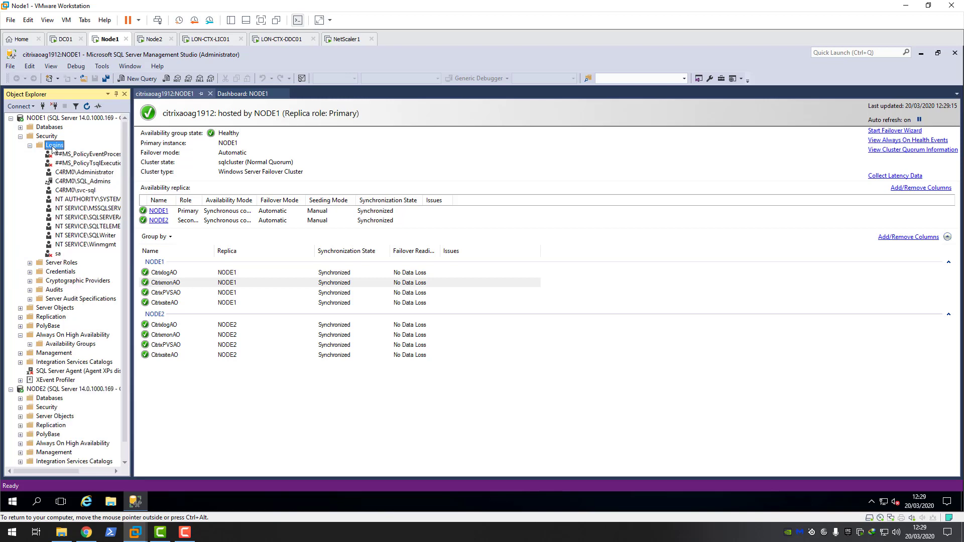
{"action": "right_click", "coordinate": [53, 148]}
{"action": "left_click", "coordinate": [75, 152]}
{"action": "left_click", "coordinate": [338, 155]}
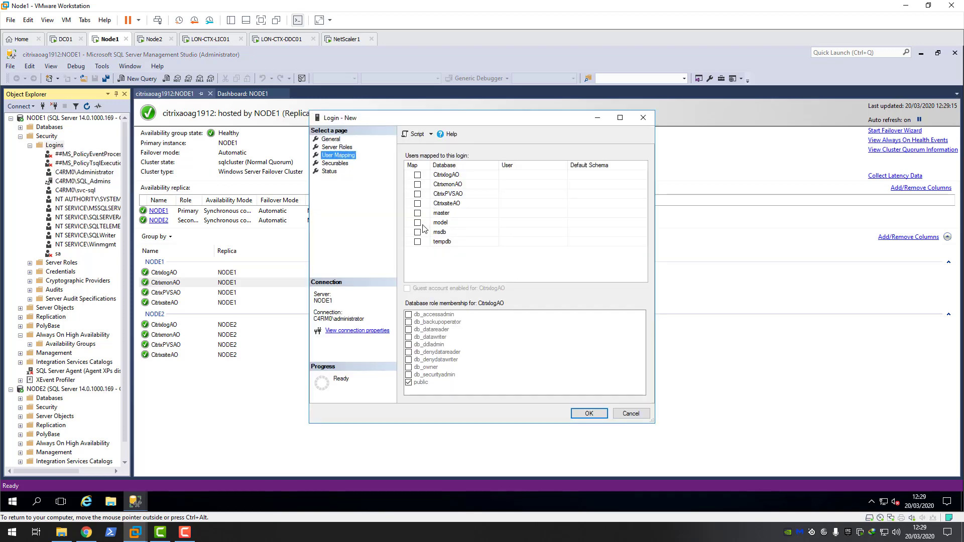
{"action": "left_click", "coordinate": [336, 148]}
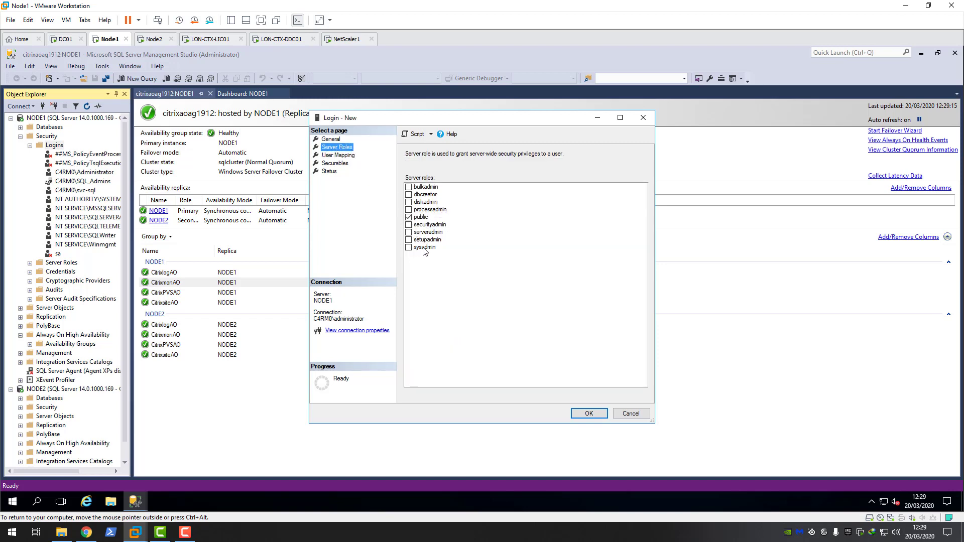
{"action": "left_click", "coordinate": [633, 415]}
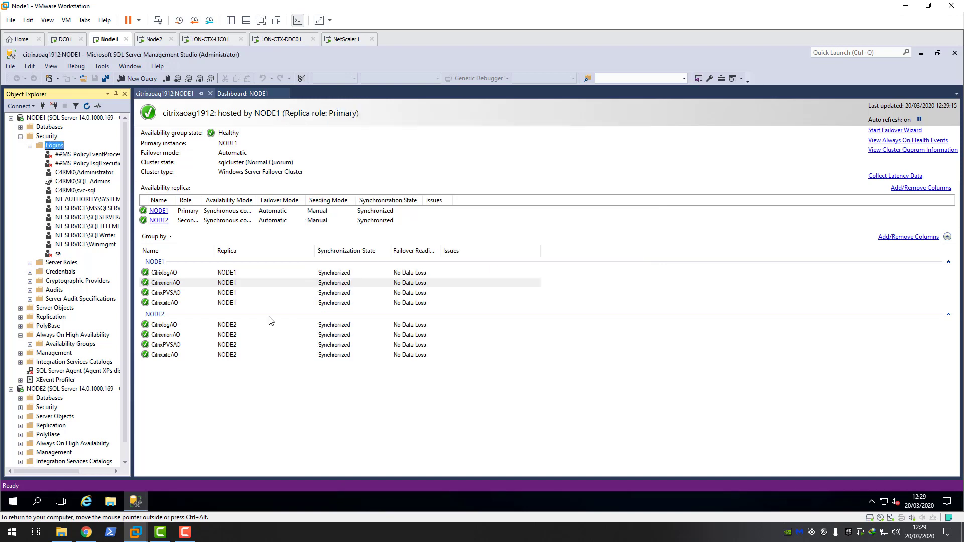
{"action": "left_click", "coordinate": [83, 181]}
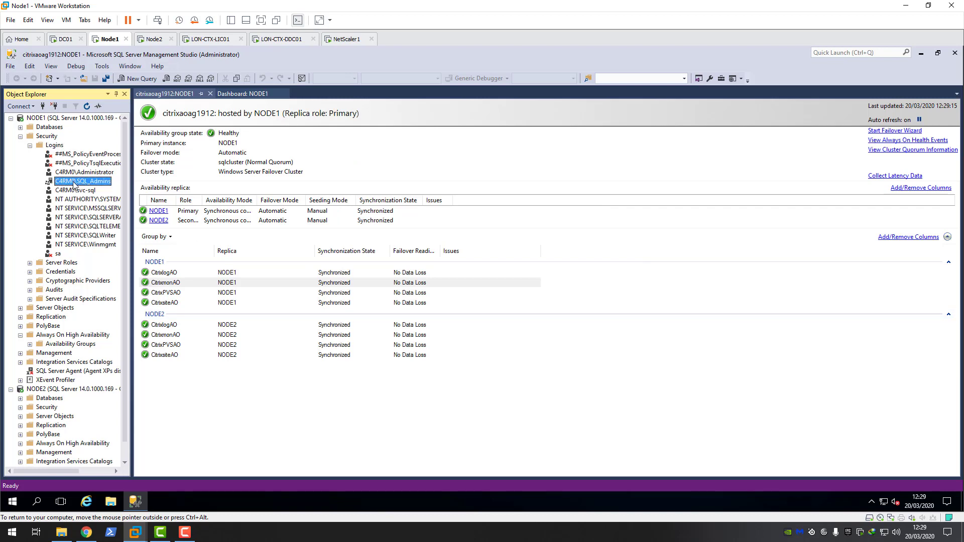
Step: Inspect the C4RM0\SQL_Admins login's Server Roles, cancel without changes, then switch to DC01
{"action": "right_click", "coordinate": [86, 185]}
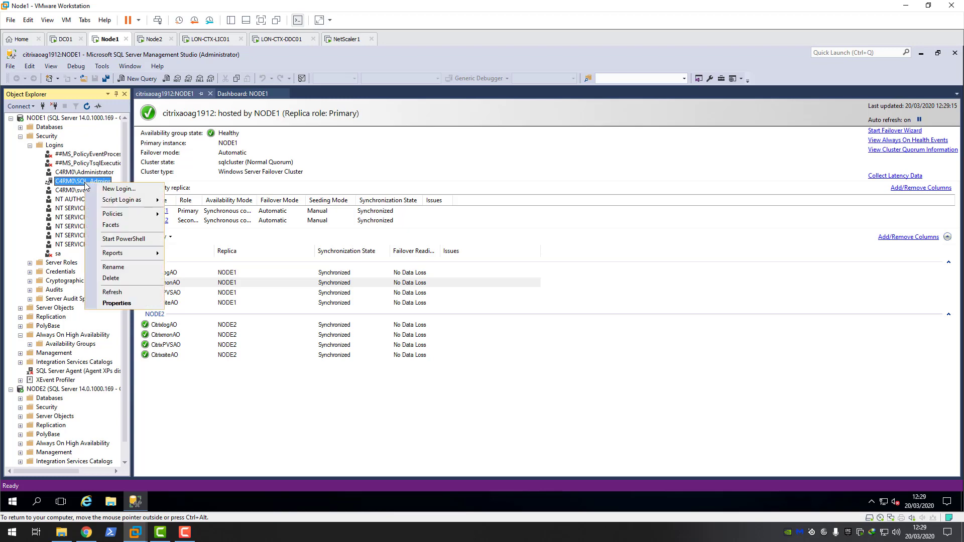
{"action": "left_click", "coordinate": [120, 303]}
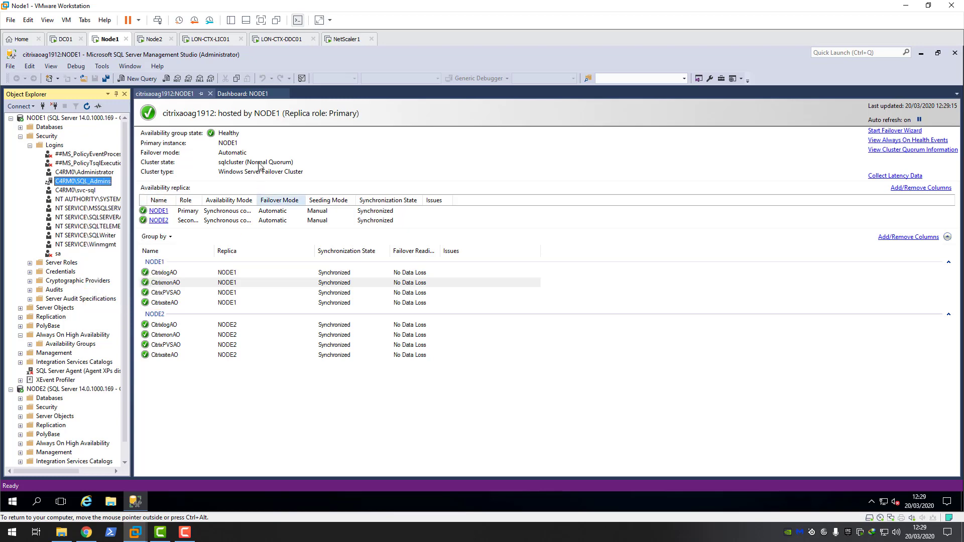
{"action": "left_click", "coordinate": [337, 147]}
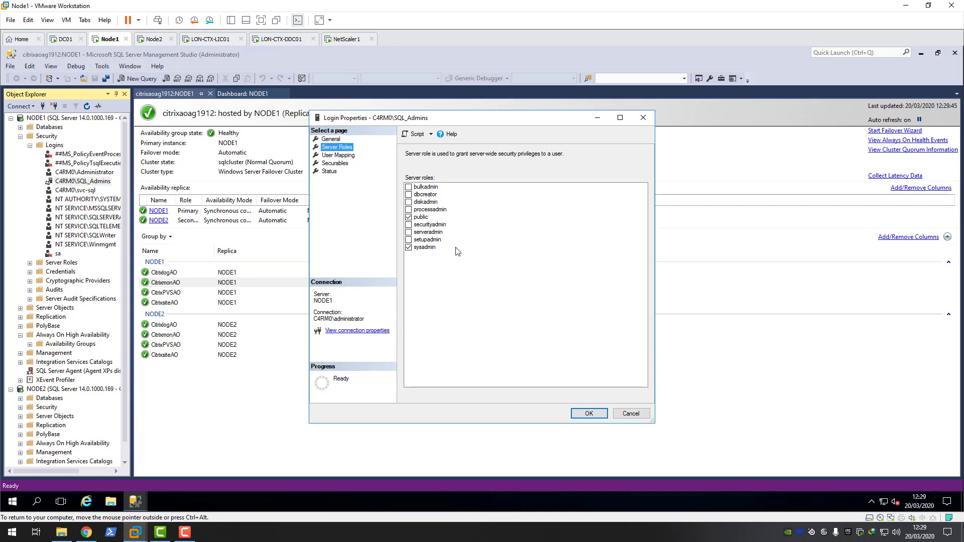
{"action": "left_click", "coordinate": [633, 412]}
{"action": "left_click", "coordinate": [65, 38]}
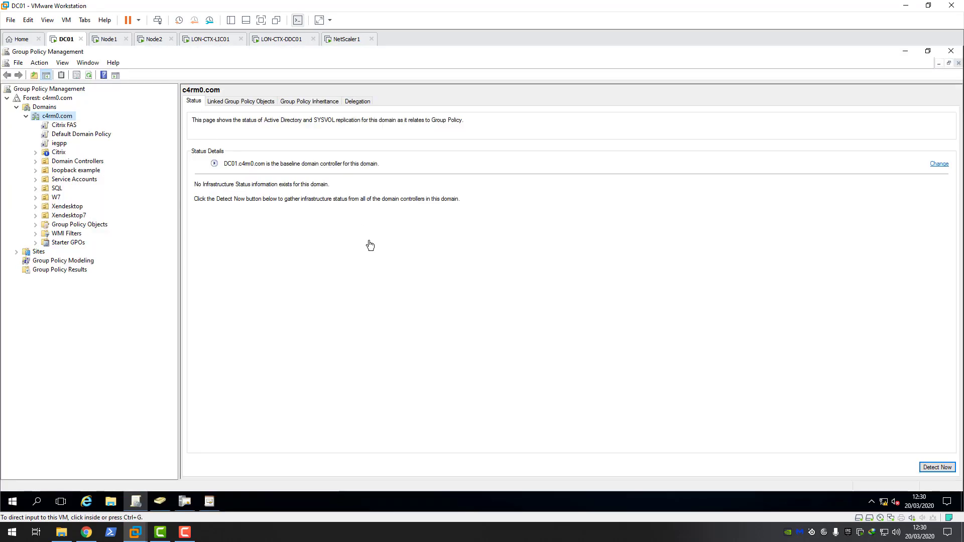
Step: Search the c4rm0.com domain for 'sql_admi' in Active Directory Users and Computers
{"action": "left_click", "coordinate": [159, 501]}
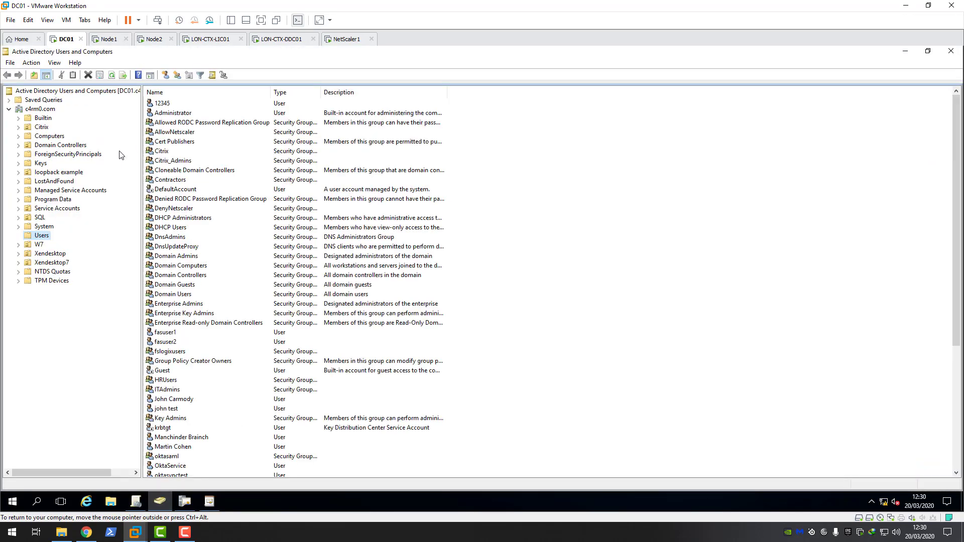
{"action": "left_click", "coordinate": [86, 109]}
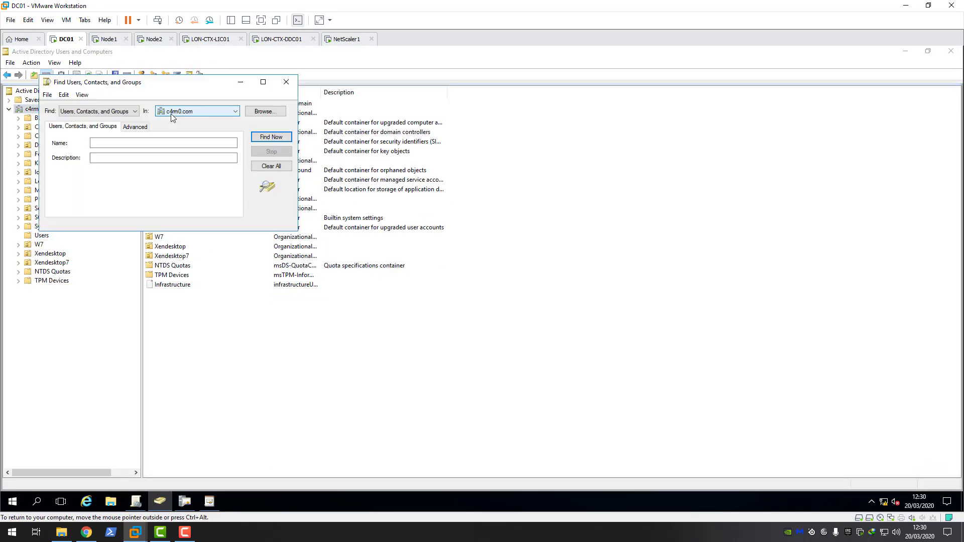
{"action": "left_click", "coordinate": [133, 142]}
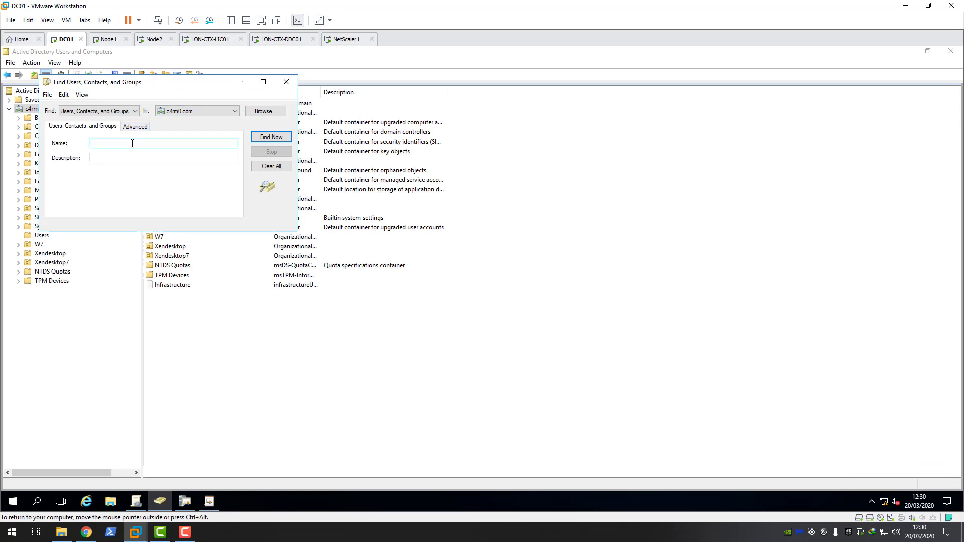
{"action": "type", "text": "sql_admins"}
{"action": "key", "text": "Return"}
Step: Open the SQL_Admins group's Members tab, confirm Administrator is listed, and close it
{"action": "left_click", "coordinate": [76, 255]}
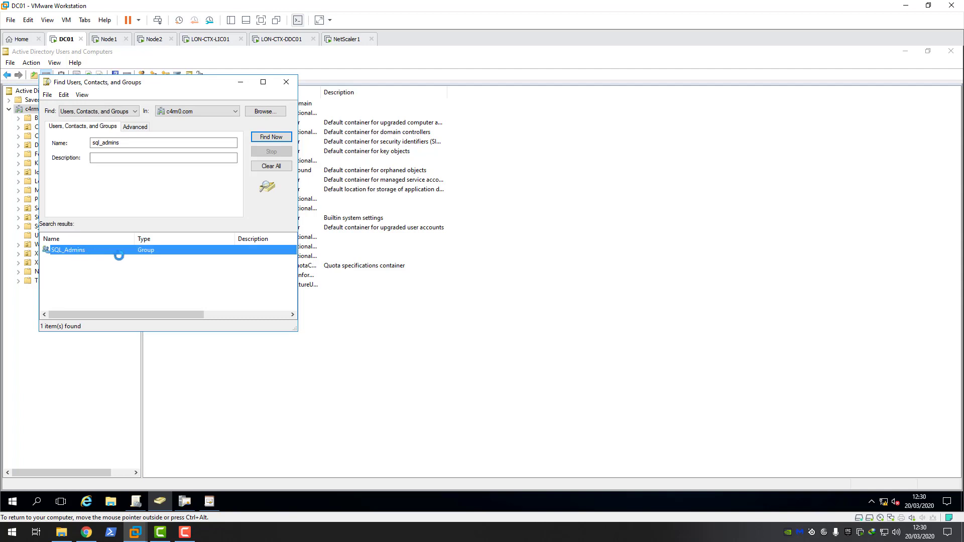
{"action": "key", "text": "Return"}
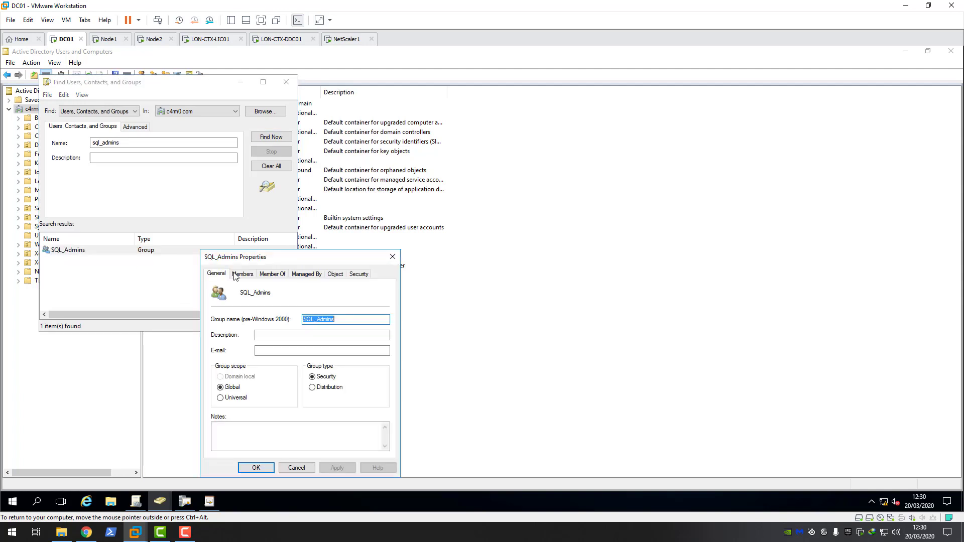
{"action": "left_click", "coordinate": [237, 274]}
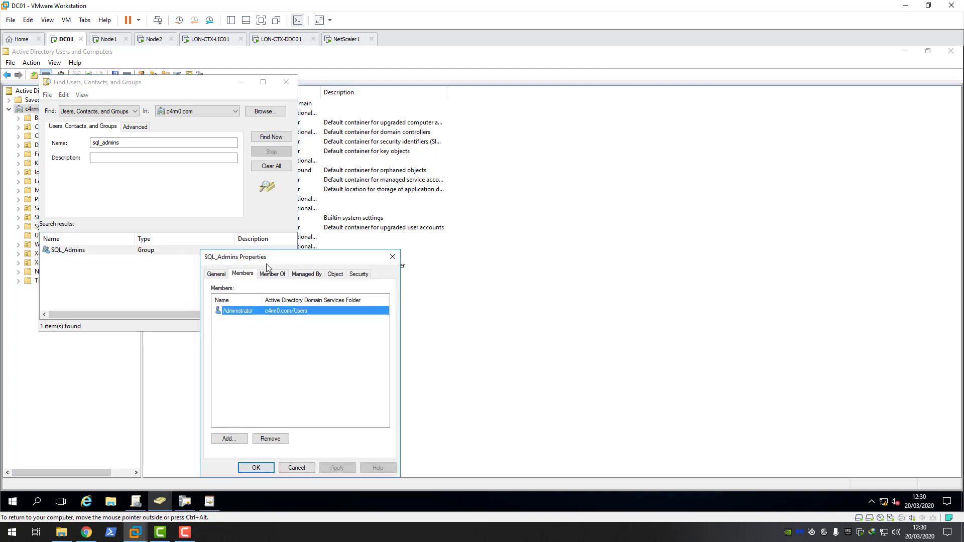
{"action": "left_click_drag", "start_coordinate": [271, 265], "coordinate": [309, 239]}
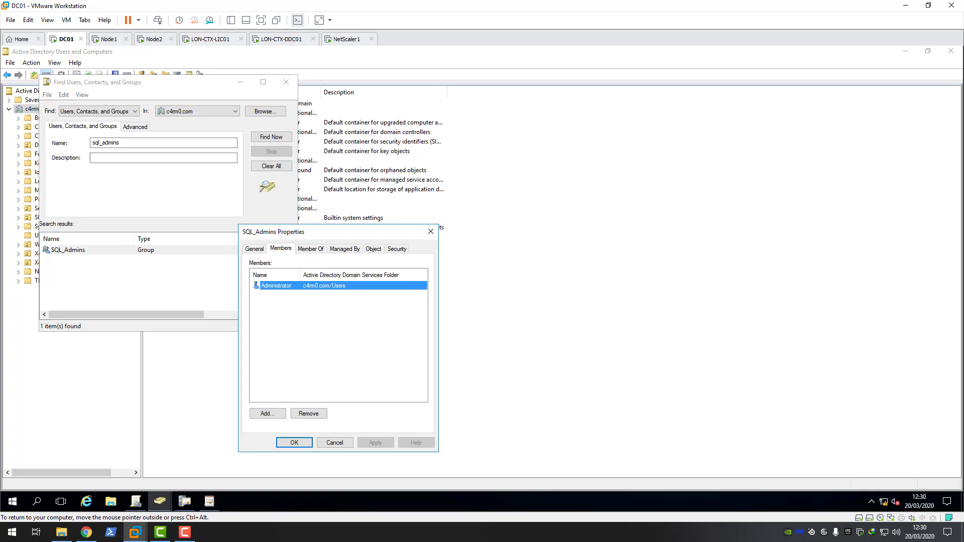
{"action": "left_click", "coordinate": [430, 232]}
Step: Close the user search and finish the installation with Citrix Studio launching on LON-CTX-DDC01
{"action": "key", "text": "Escape"}
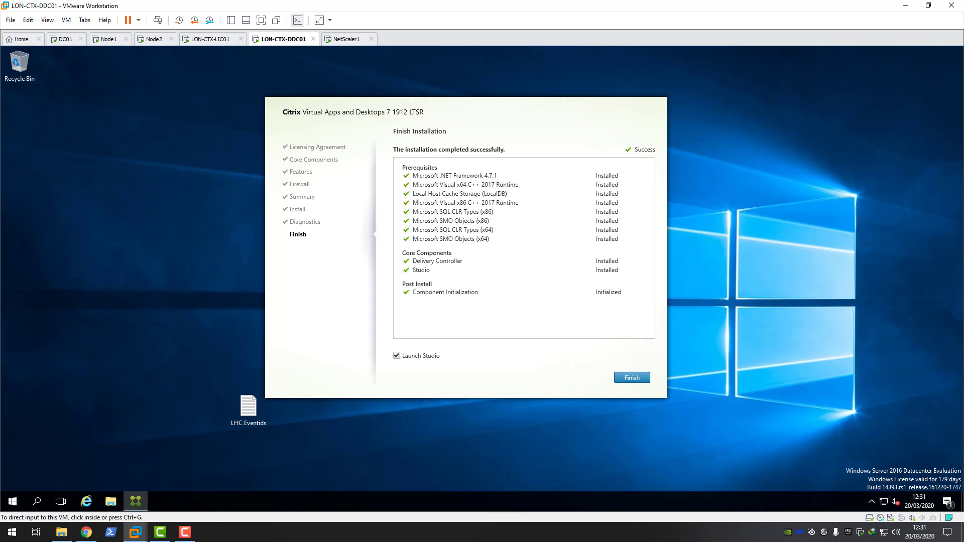
{"action": "left_click", "coordinate": [632, 378]}
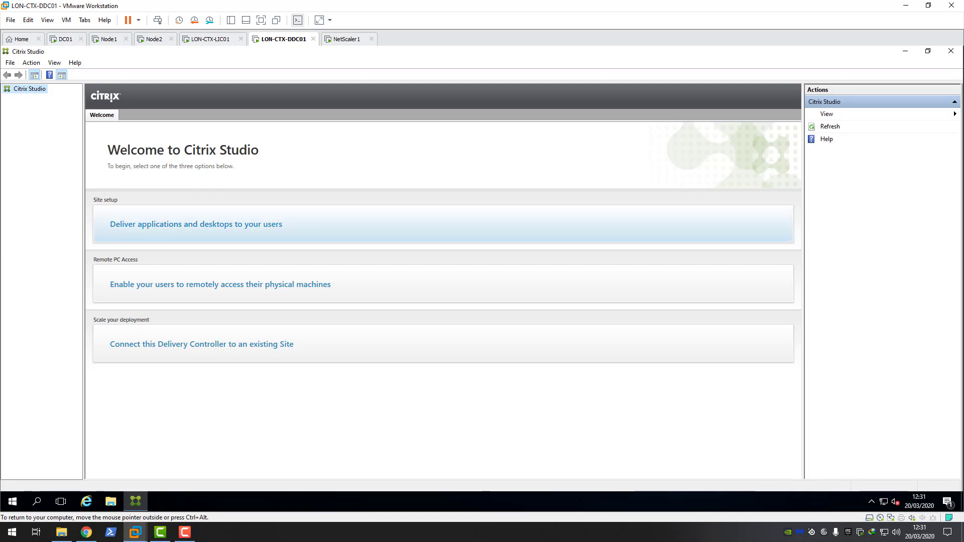
Step: Start delivering applications and desktops and choose to create an empty, unconfigured Site
{"action": "left_click", "coordinate": [196, 225]}
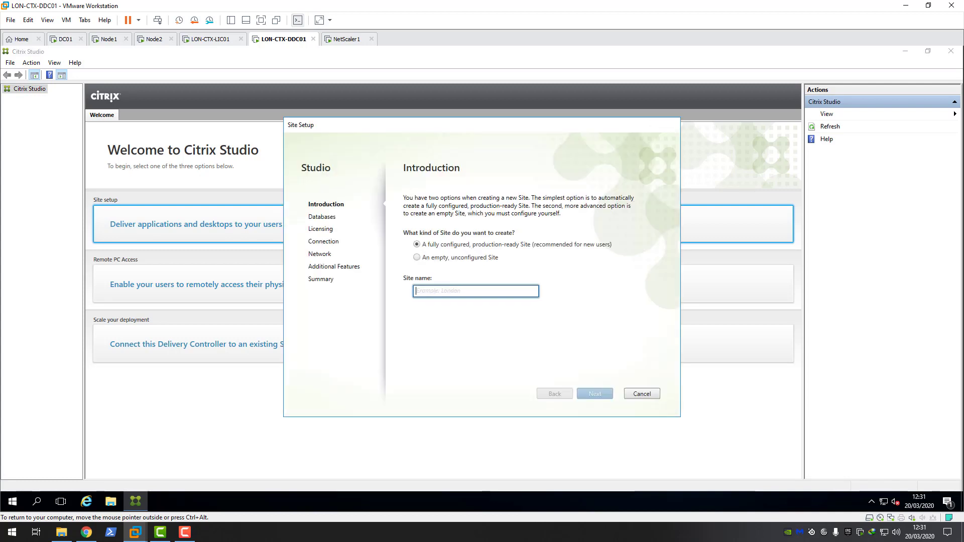
{"action": "left_click_drag", "start_coordinate": [443, 128], "coordinate": [486, 144]}
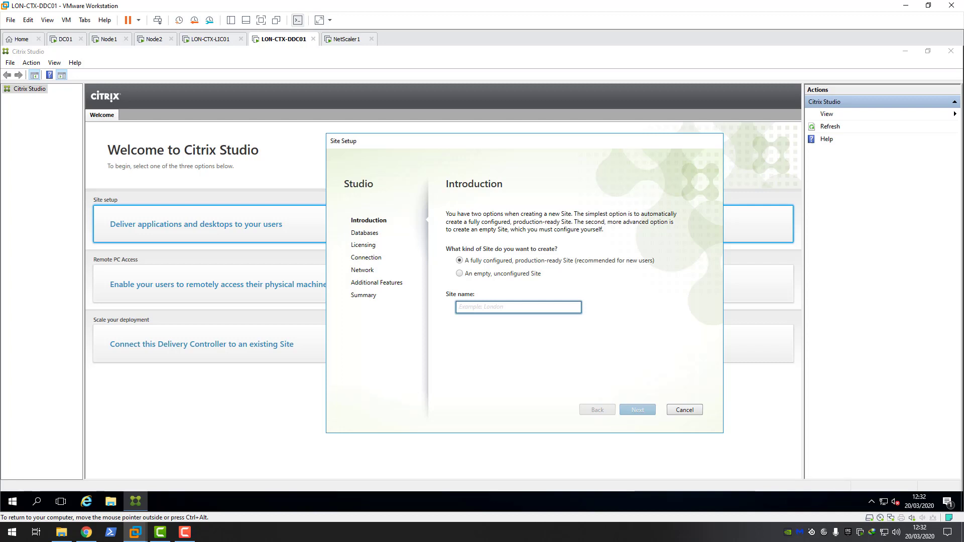
{"action": "left_click", "coordinate": [460, 273]}
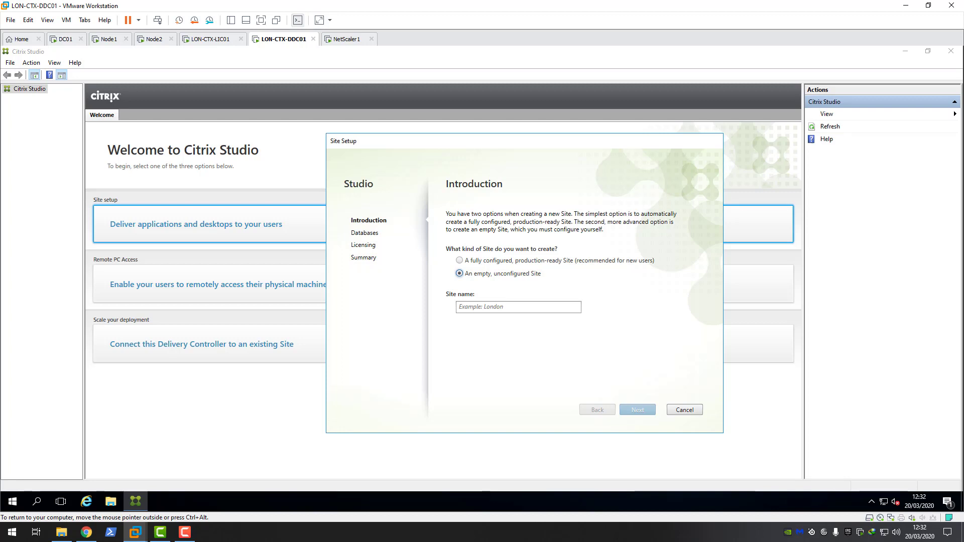
Step: Enter LonXDSite as the site name and continue to the Databases page
{"action": "left_click", "coordinate": [518, 307]}
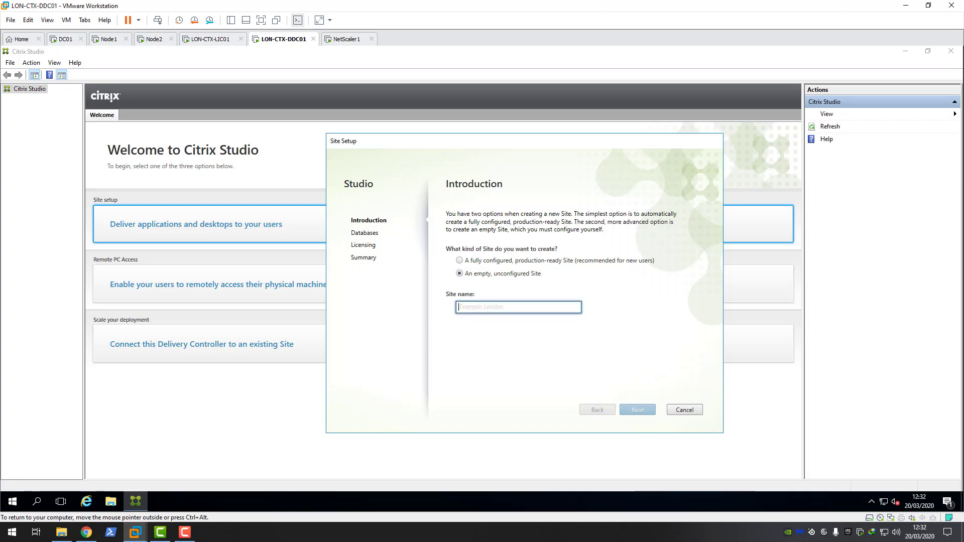
{"action": "type", "text": "Lon-"}
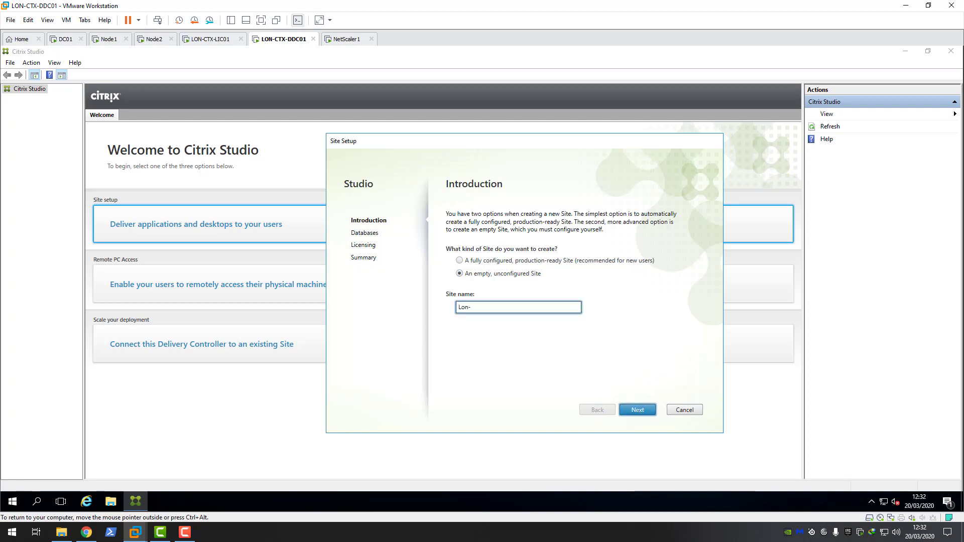
{"action": "type", "text": "XDSite"}
{"action": "key", "text": "BackSpace"}
{"action": "key", "text": "Return"}
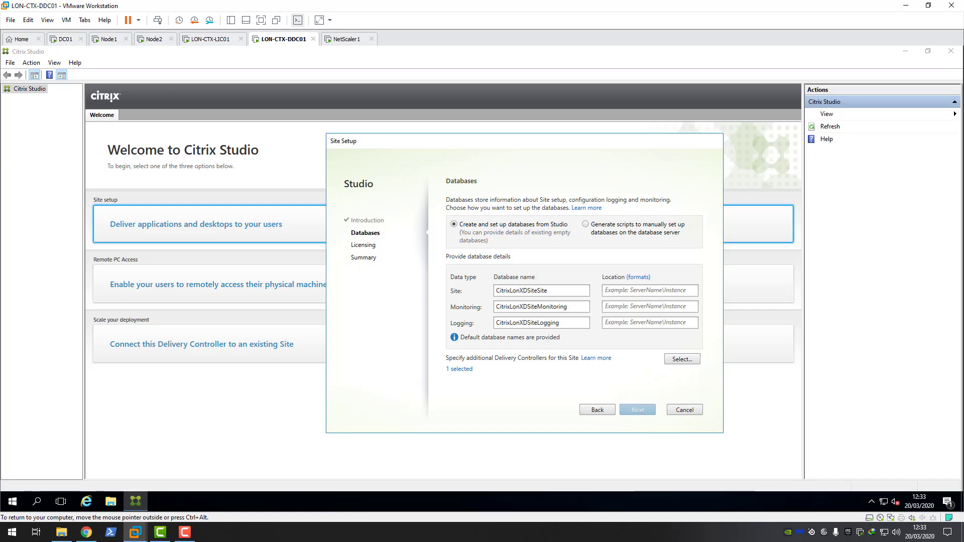
Step: Clear the default Site, Monitoring and Logging database names
{"action": "left_click_drag", "start_coordinate": [549, 290], "coordinate": [494, 290]}
{"action": "key", "text": "BackSpace"}
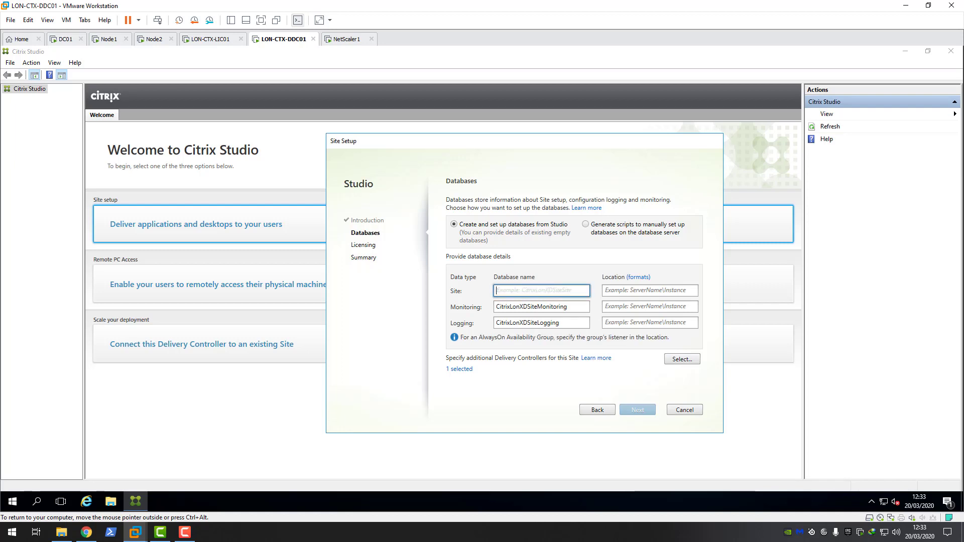
{"action": "key", "text": "Tab"}
{"action": "key", "text": "BackSpace"}
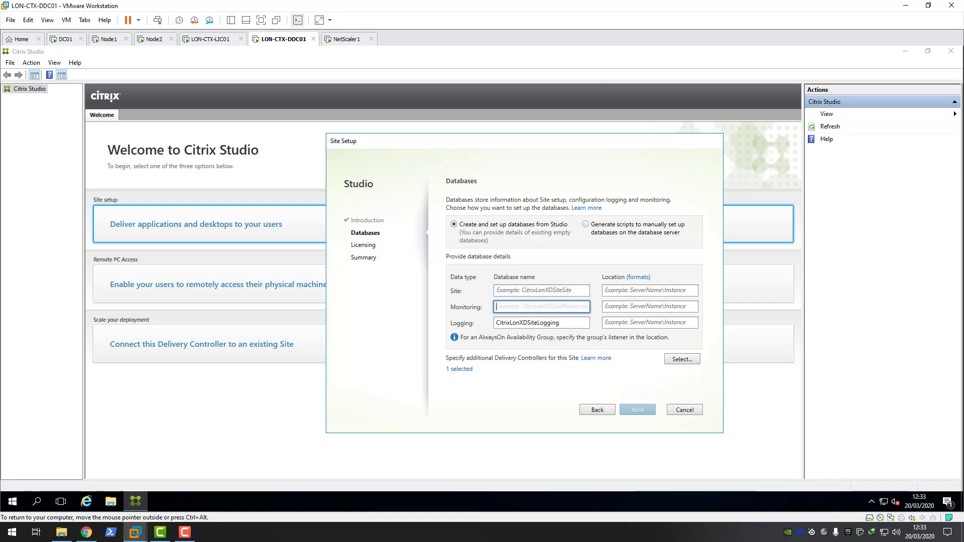
{"action": "key", "text": "Tab"}
{"action": "key", "text": "BackSpace"}
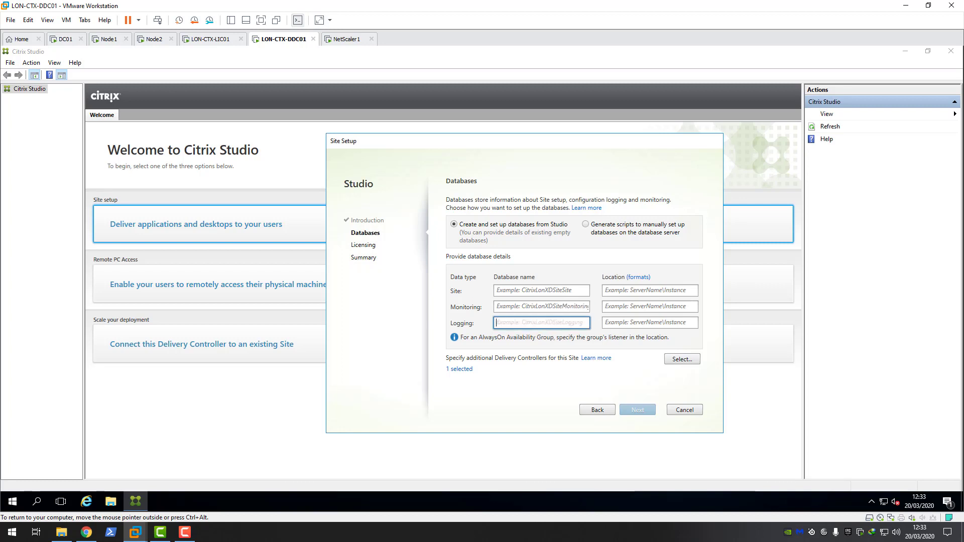
Step: Check NODE1's existing Citrix databases in SQL Server Management Studio, then return to site setup
{"action": "left_click", "coordinate": [109, 40]}
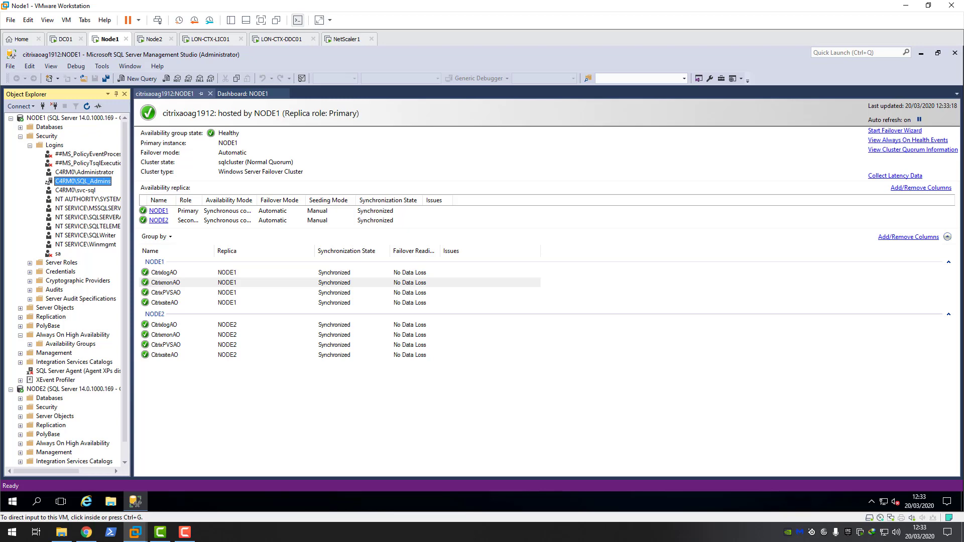
{"action": "left_click", "coordinate": [29, 145]}
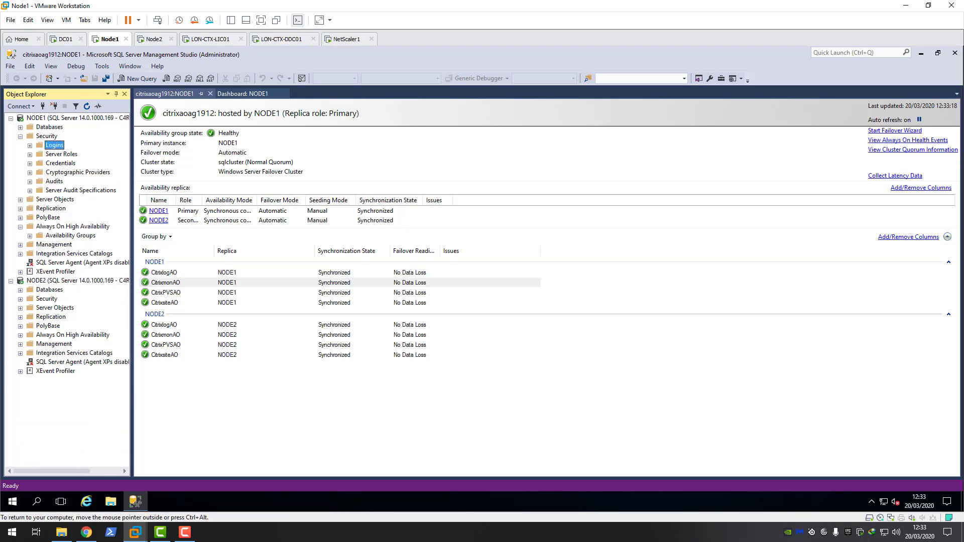
{"action": "left_click", "coordinate": [20, 128]}
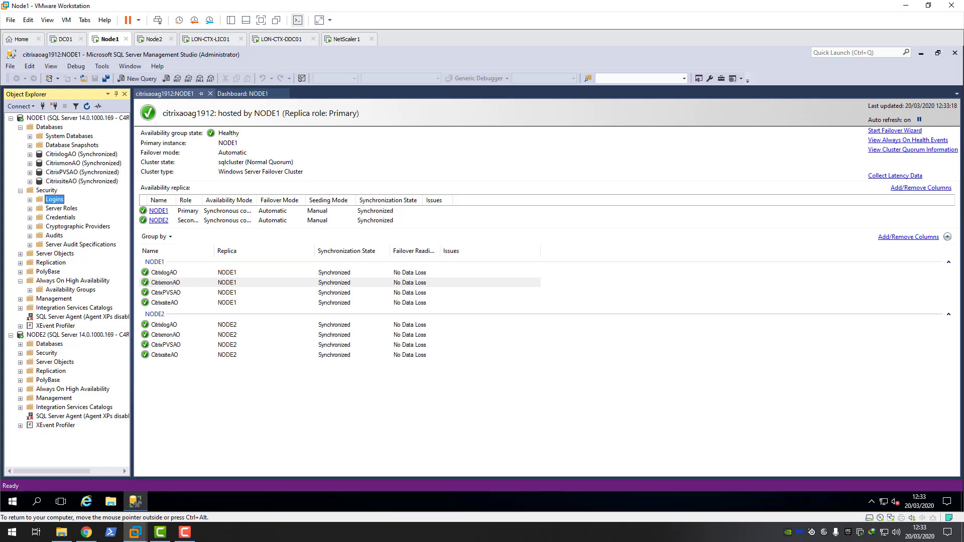
{"action": "left_click", "coordinate": [281, 39]}
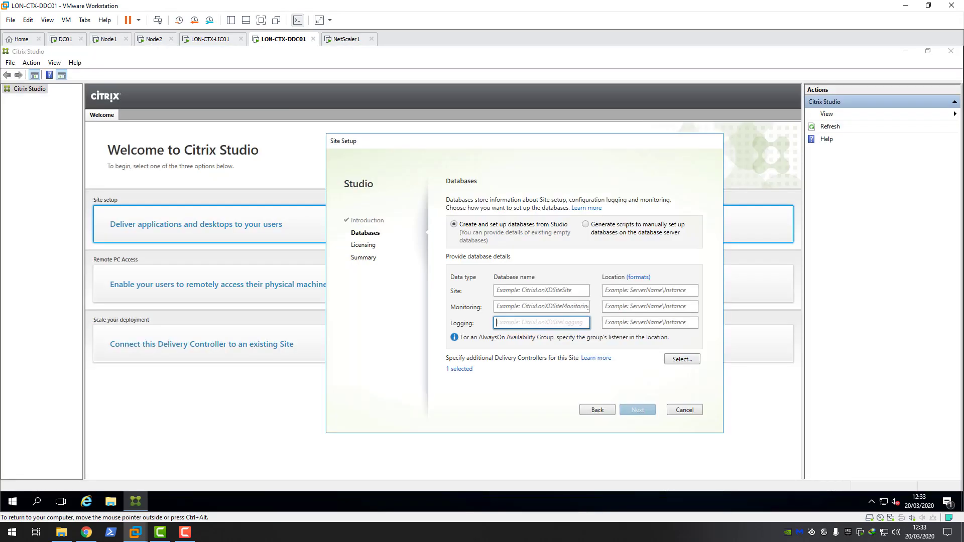
Step: Name the Site, Monitoring and Logging databases CitrixsiteAO, citrixmonAO and CitrixlogAO
{"action": "left_click", "coordinate": [542, 290]}
{"action": "type", "text": "Ci"}
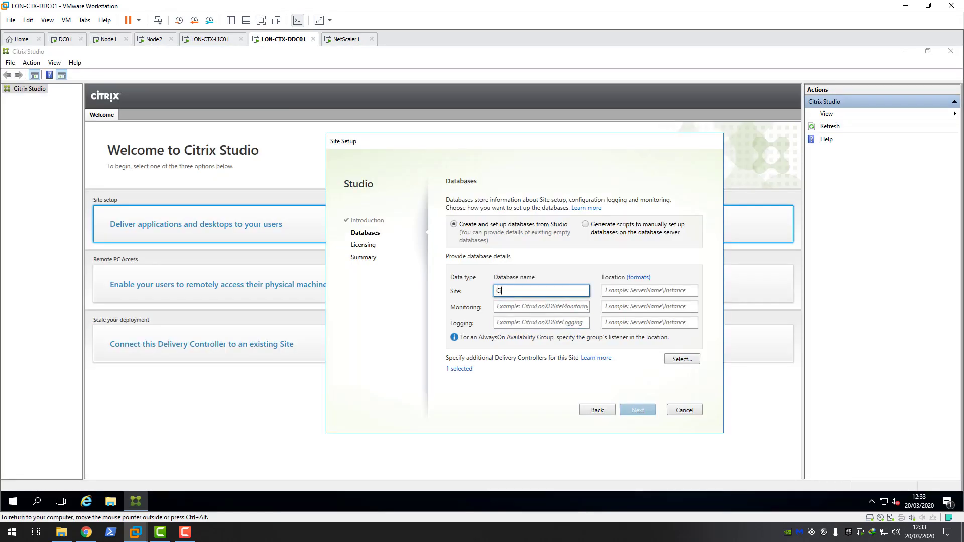
{"action": "type", "text": "trixsiteAO"}
{"action": "left_click", "coordinate": [541, 306]}
{"action": "type", "text": "cit"}
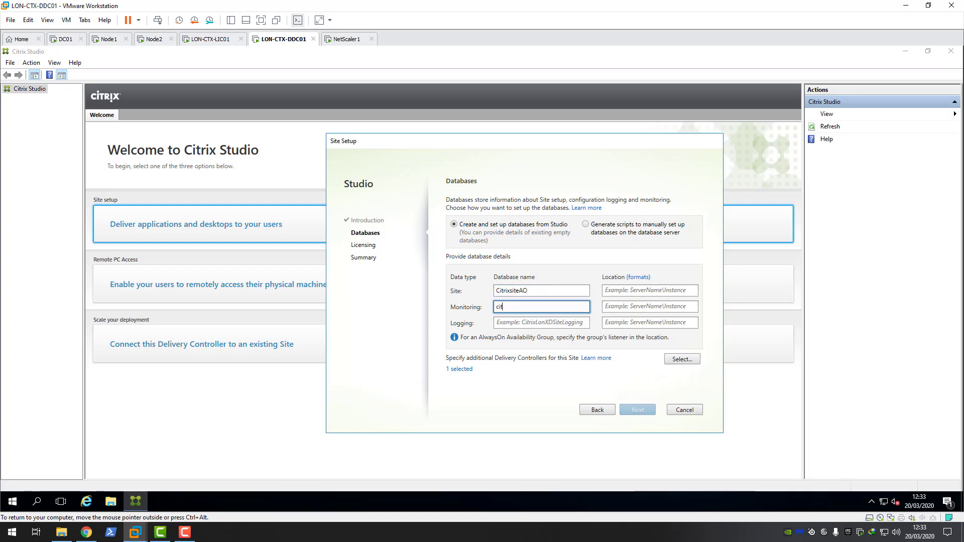
{"action": "type", "text": "rixmonAO"}
{"action": "left_click", "coordinate": [542, 322]}
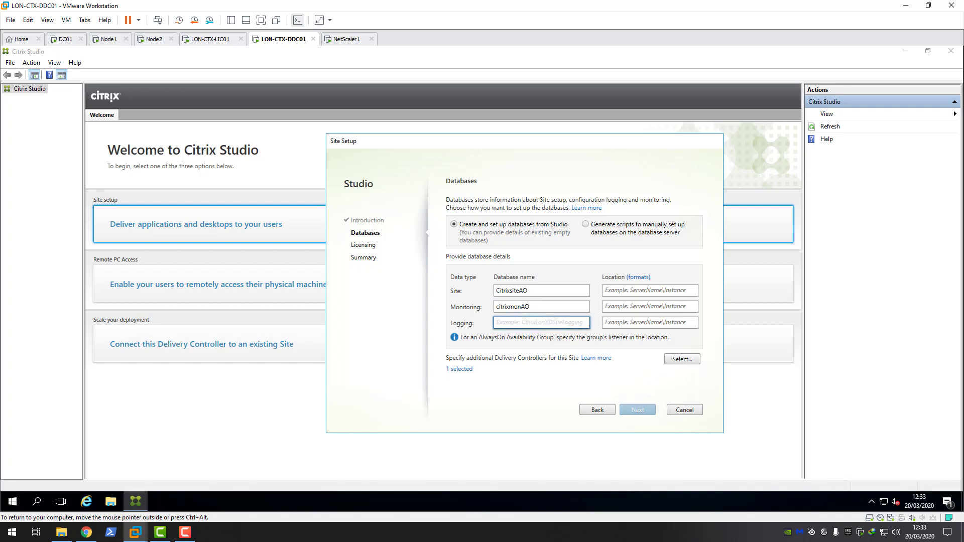
{"action": "type", "text": "CitrixlogAO"}
{"action": "left_click", "coordinate": [109, 39]}
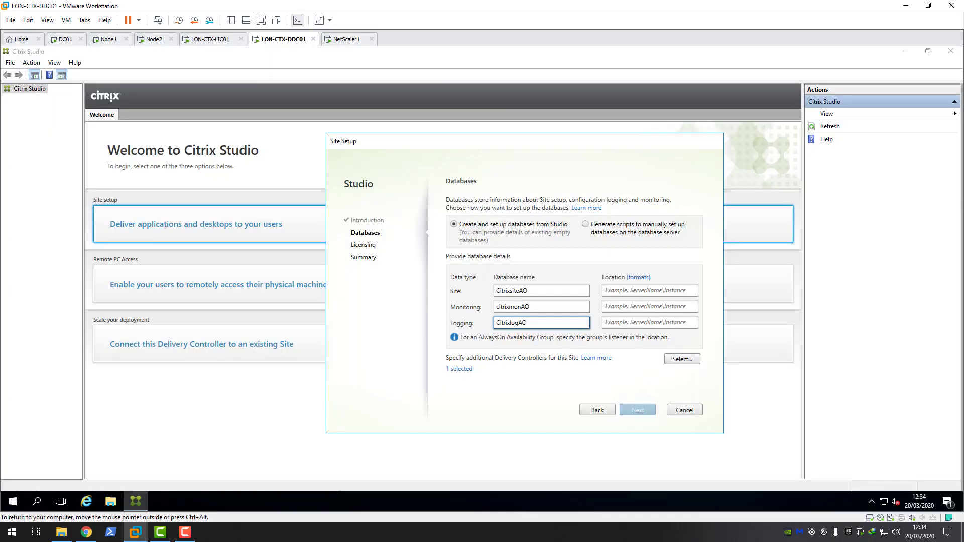
{"action": "left_click", "coordinate": [650, 290]}
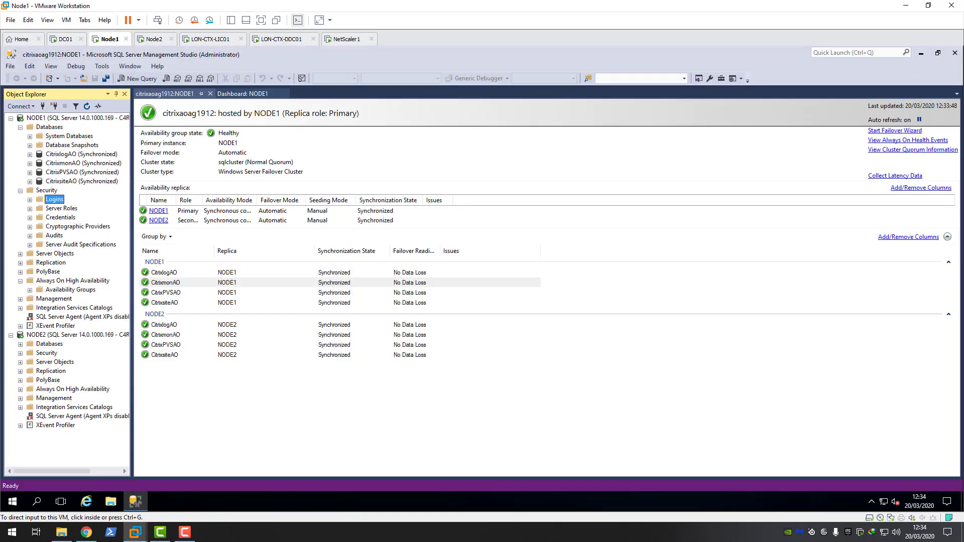
Step: Find the listener citrixaoag1912 under NODE1's Always On availability groups
{"action": "left_click", "coordinate": [20, 190]}
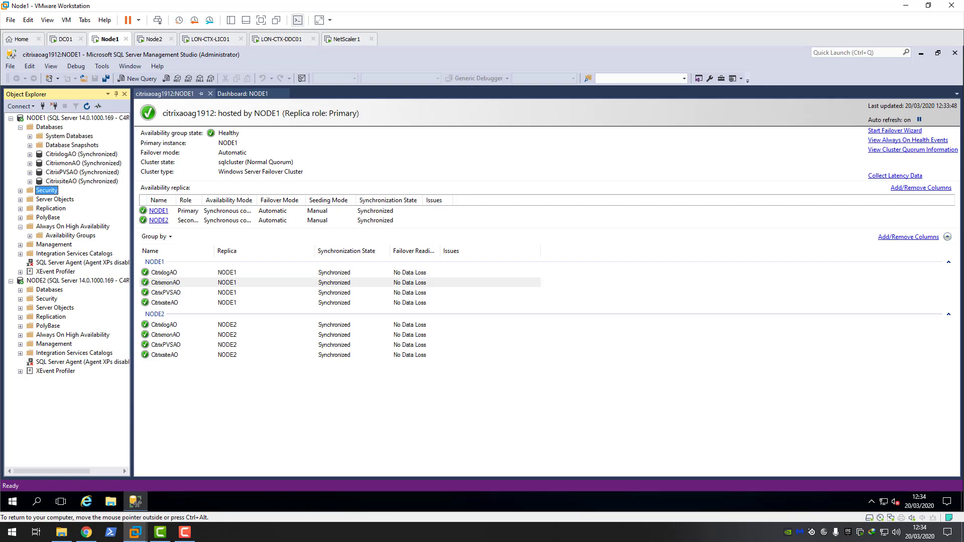
{"action": "left_click", "coordinate": [29, 235]}
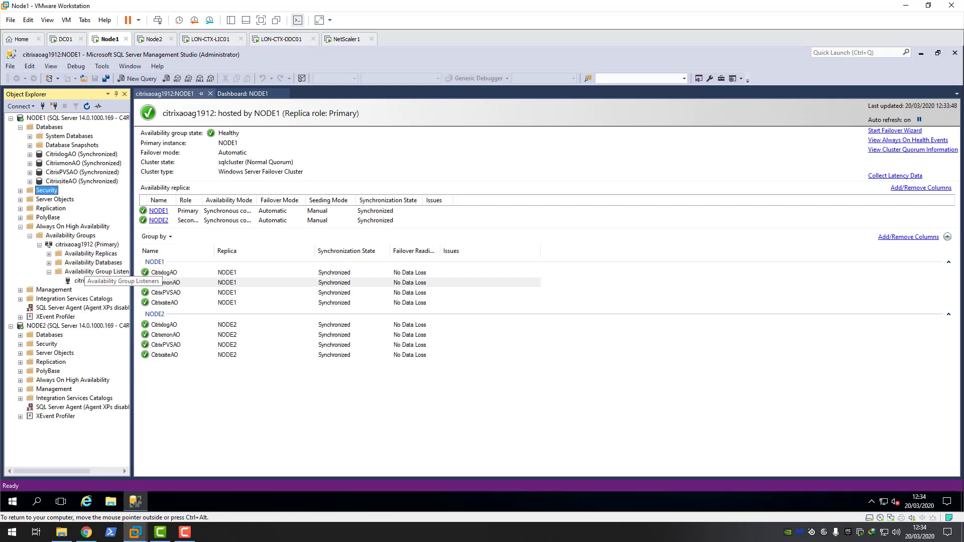
{"action": "left_click", "coordinate": [93, 281]}
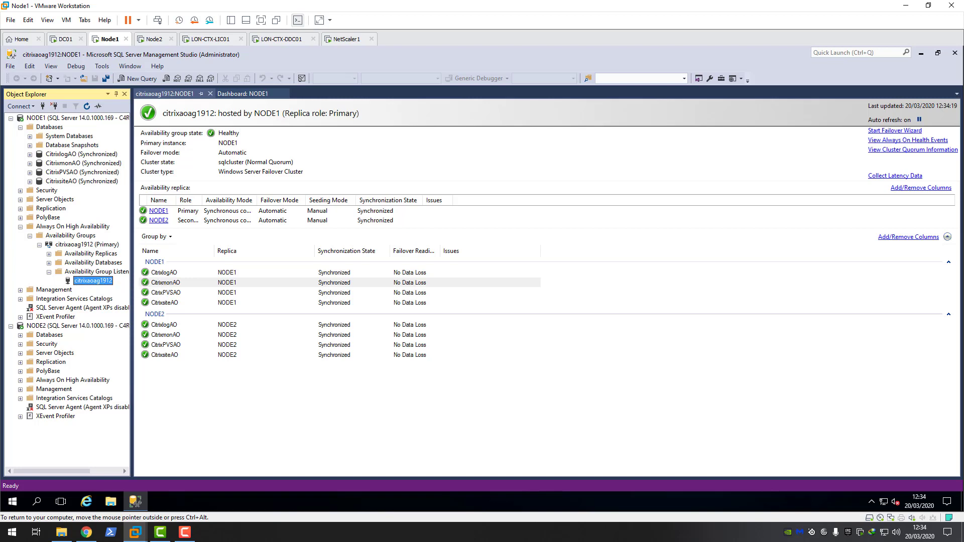
{"action": "left_click", "coordinate": [281, 39]}
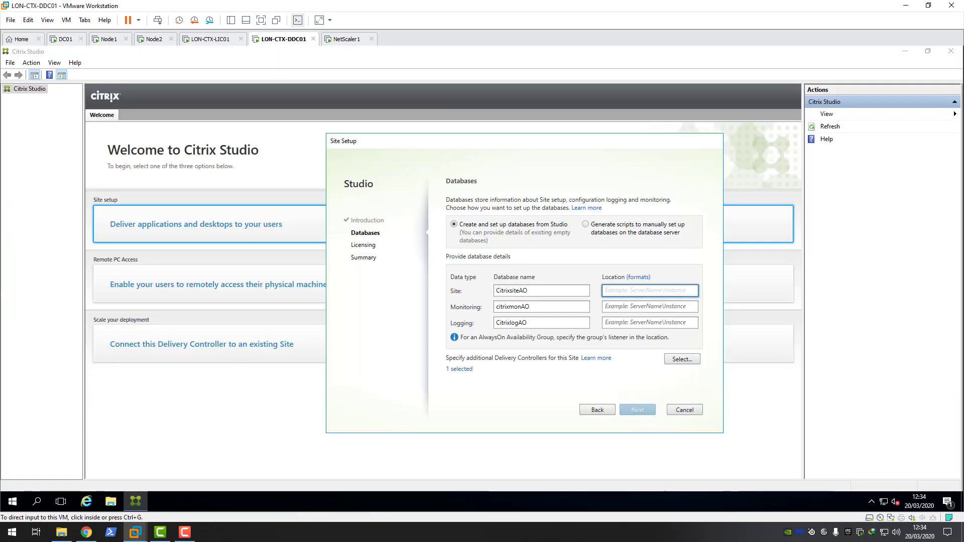
{"action": "left_click", "coordinate": [649, 291]}
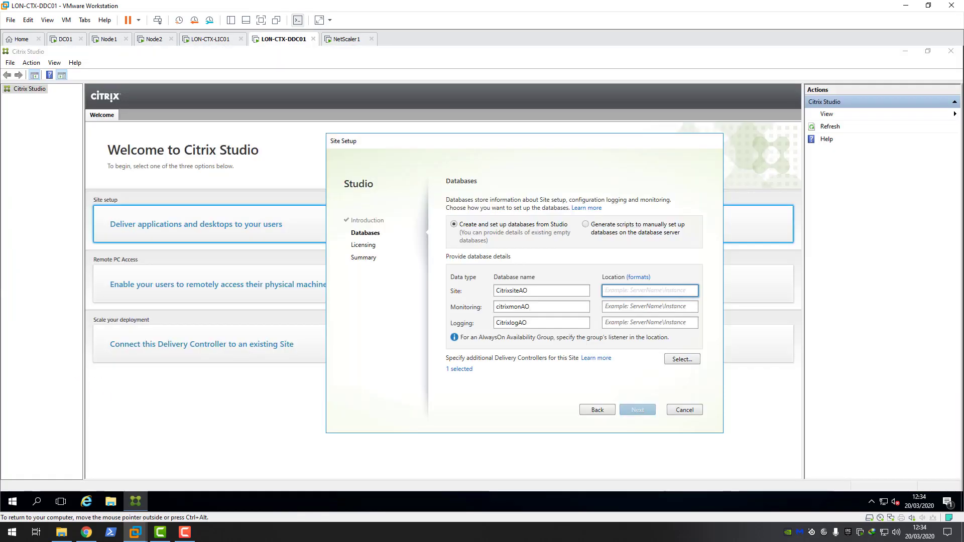
{"action": "key", "text": "ctrl+alt"}
{"action": "left_click", "coordinate": [109, 39]}
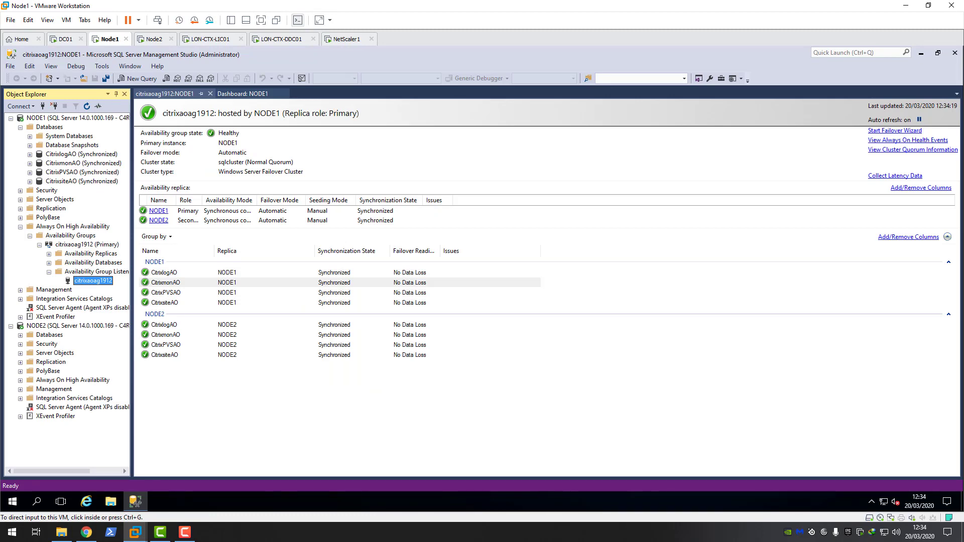
Step: Enter citrixaoag1912 as the Site database location
{"action": "left_click", "coordinate": [211, 38]}
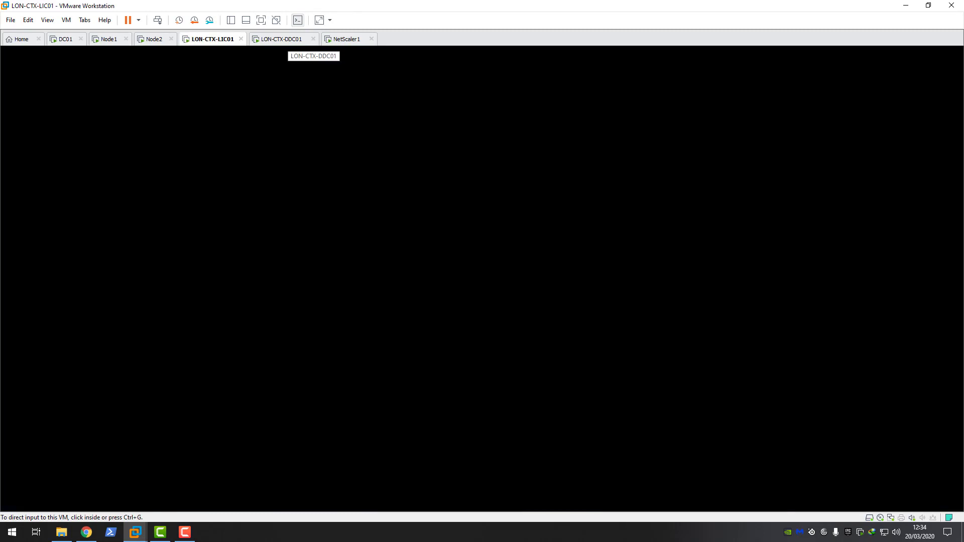
{"action": "left_click", "coordinate": [281, 39]}
{"action": "key", "text": "ctrl+g"}
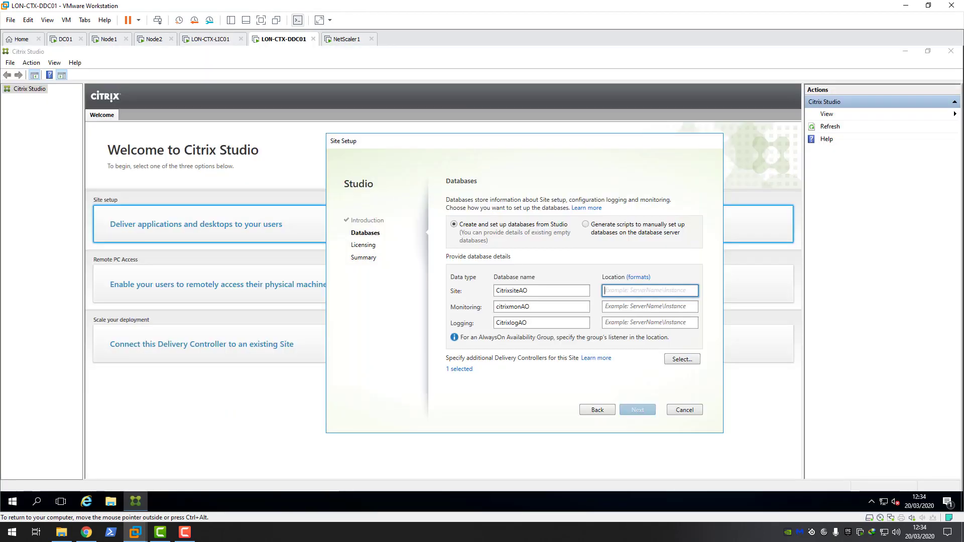
{"action": "type", "text": "citrixa"}
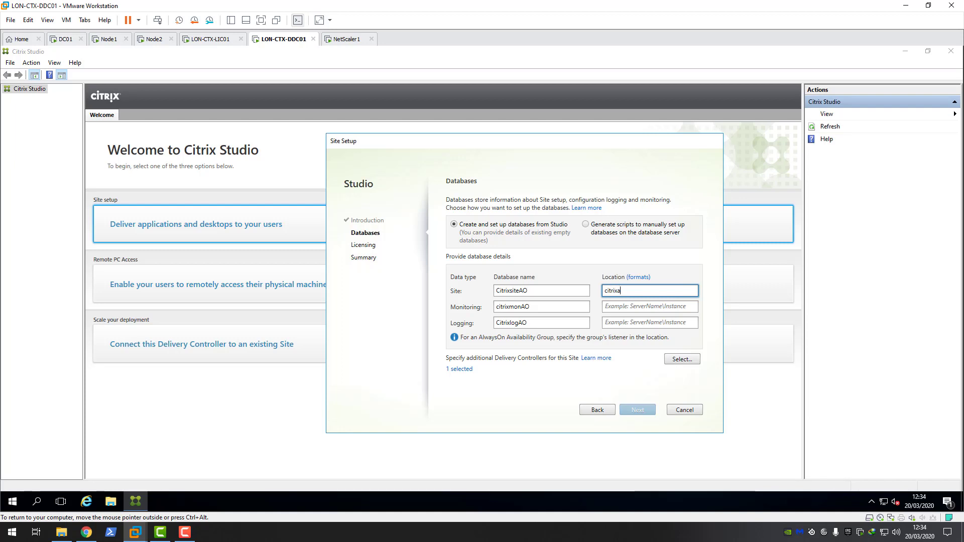
{"action": "type", "text": "o"}
{"action": "left_click", "coordinate": [105, 38]}
{"action": "left_click", "coordinate": [64, 38]}
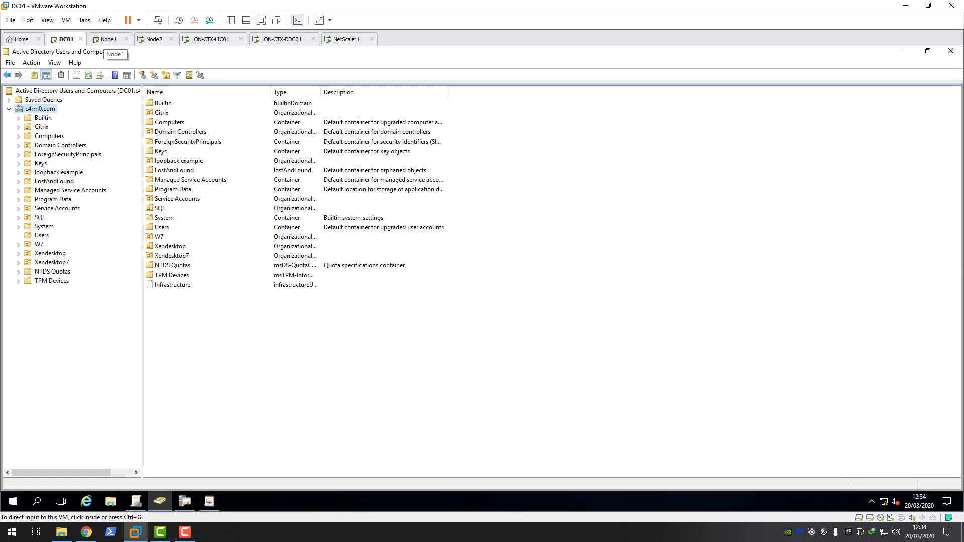
{"action": "left_click", "coordinate": [107, 39]}
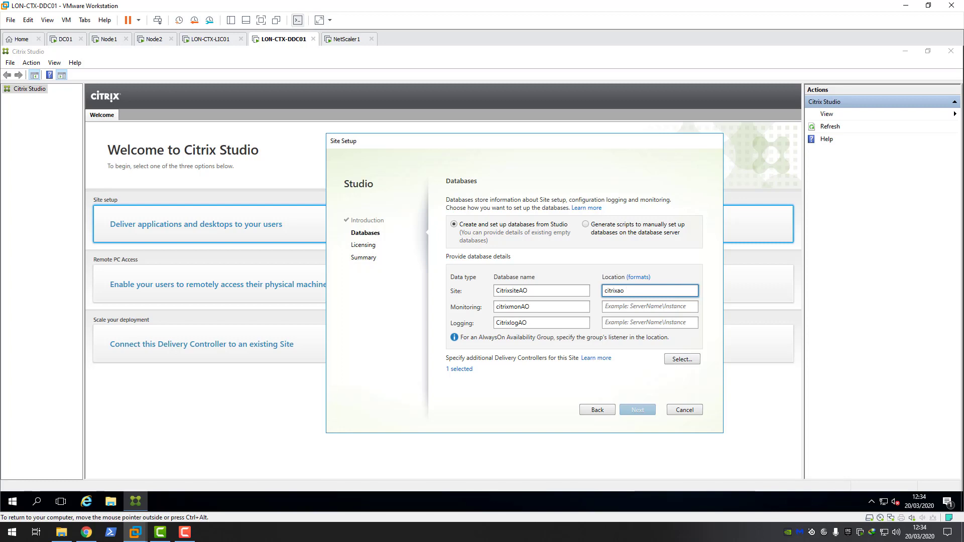
{"action": "type", "text": "ag1912"}
Step: Copy citrixaoag1912 into the Monitoring and Logging database locations
{"action": "double_click", "coordinate": [614, 291]}
{"action": "right_click", "coordinate": [612, 289]}
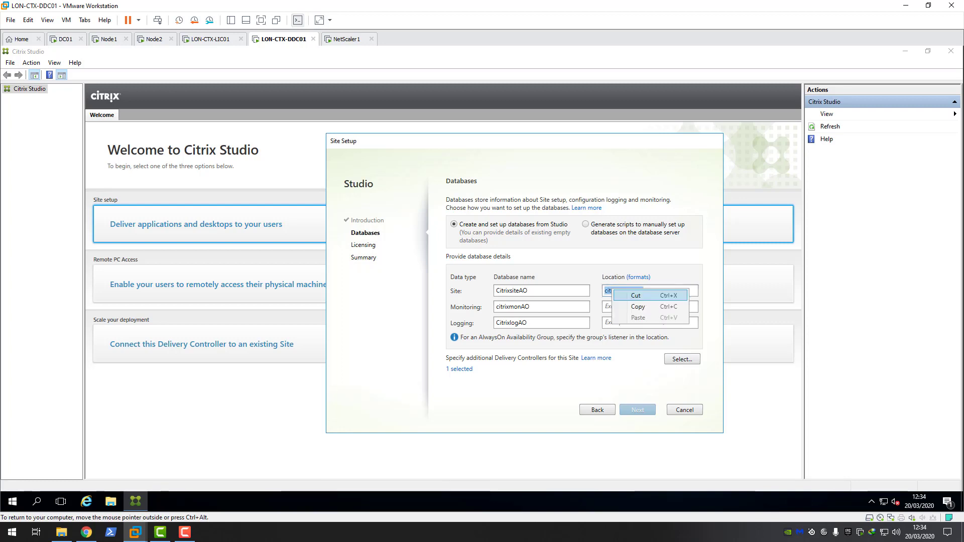
{"action": "left_click", "coordinate": [637, 306]}
{"action": "left_click", "coordinate": [634, 307]}
{"action": "key", "text": "ctrl+v"}
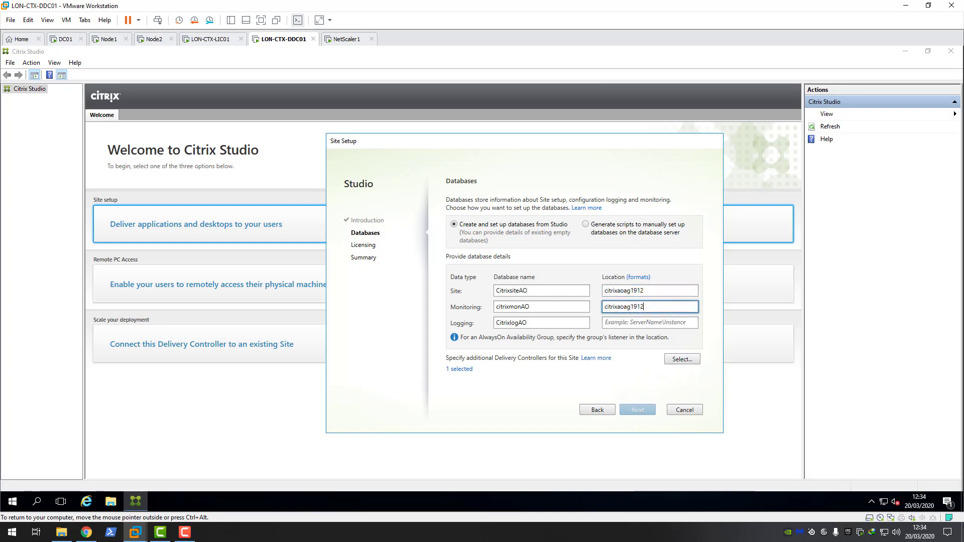
{"action": "left_click", "coordinate": [633, 323]}
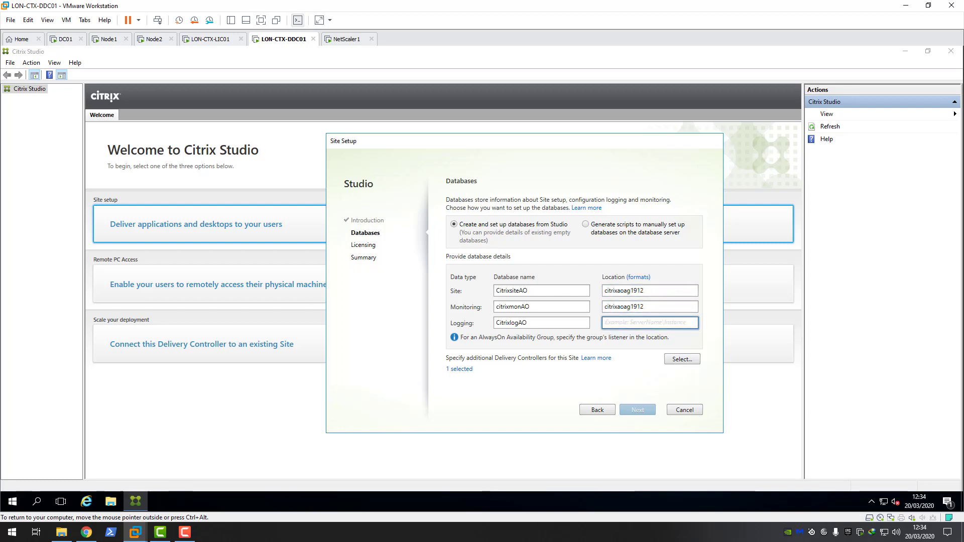
{"action": "key", "text": "ctrl+v"}
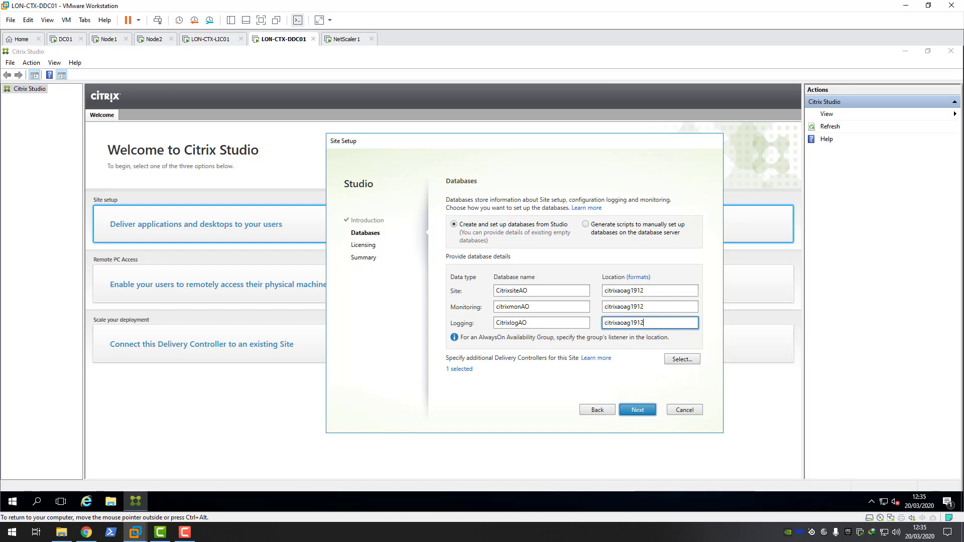
Step: Verify the three database names and locations, then continue to Licensing
{"action": "double_click", "coordinate": [523, 290]}
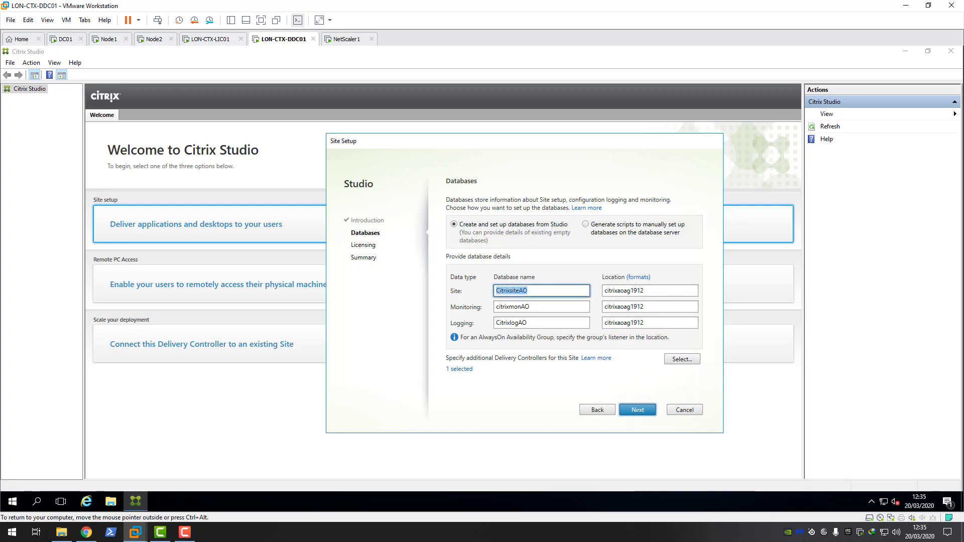
{"action": "double_click", "coordinate": [526, 307]}
{"action": "double_click", "coordinate": [522, 323]}
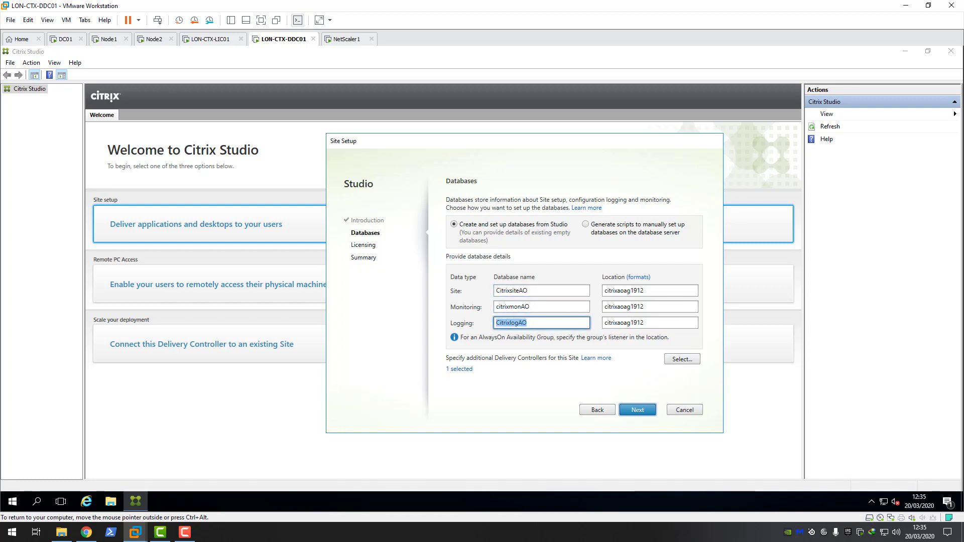
{"action": "double_click", "coordinate": [524, 307]}
{"action": "double_click", "coordinate": [523, 291]}
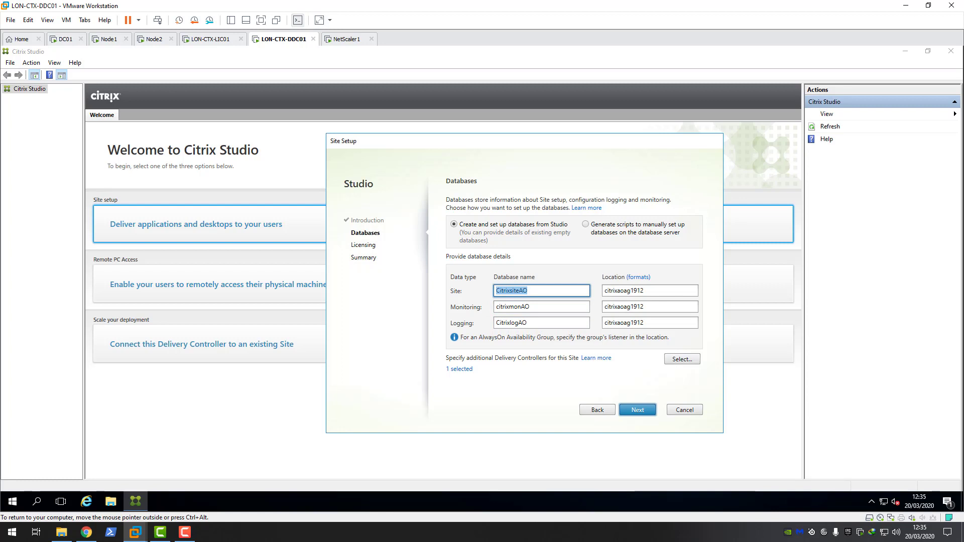
{"action": "double_click", "coordinate": [625, 290]}
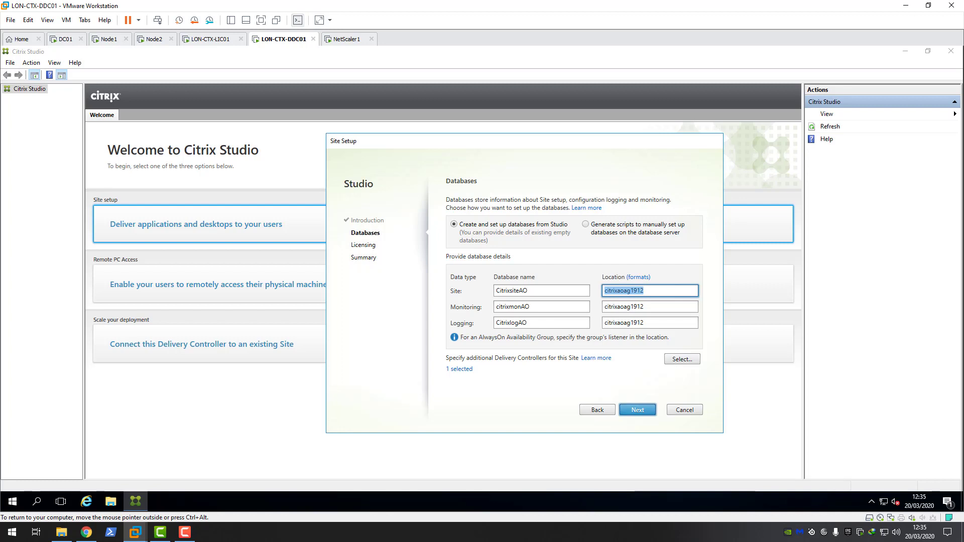
{"action": "left_click", "coordinate": [638, 410]}
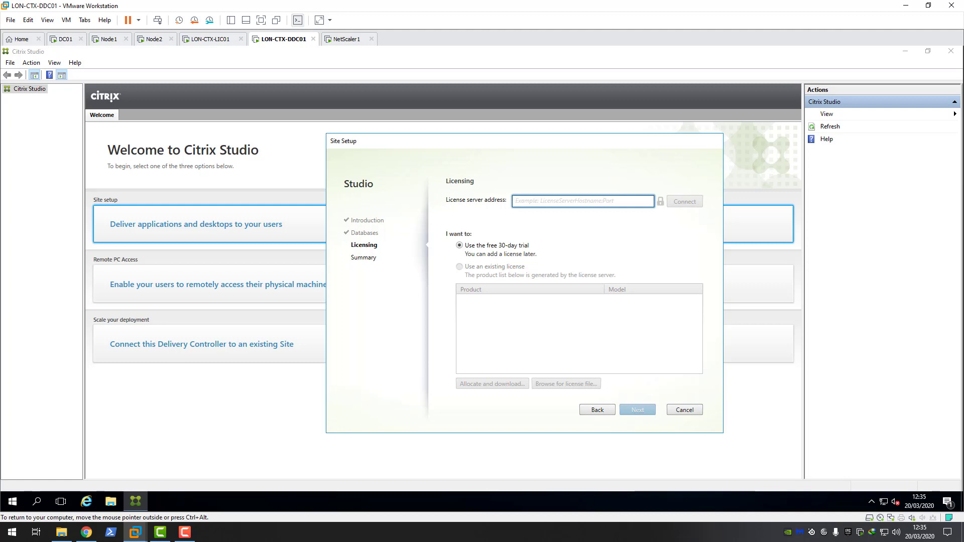
Step: Connect to license server LON-CTX-LIC01, trust its certificate, and choose Premium User/Device licensing
{"action": "type", "text": "LON"}
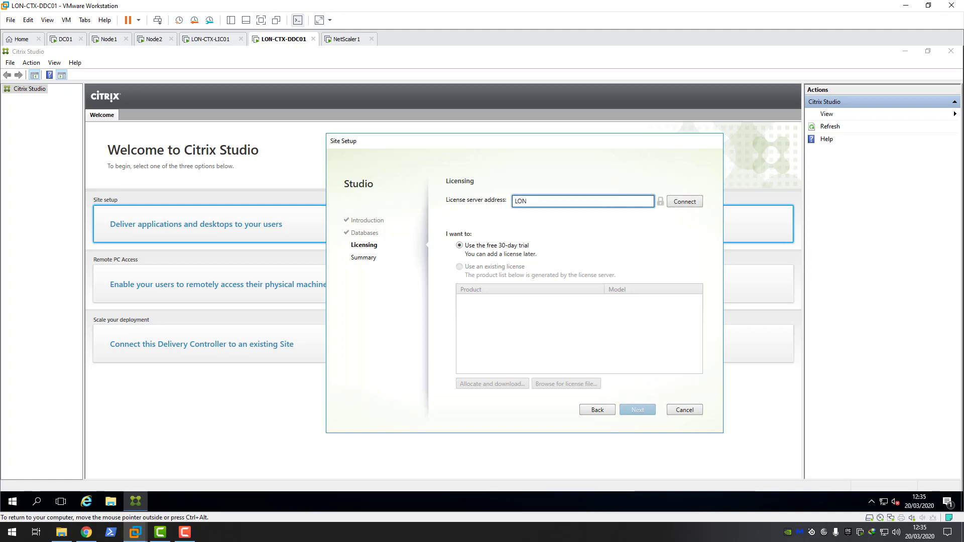
{"action": "type", "text": "-CTX-LO"}
{"action": "key", "text": "BackSpace"}
{"action": "type", "text": "IC01"}
{"action": "key", "text": "Return"}
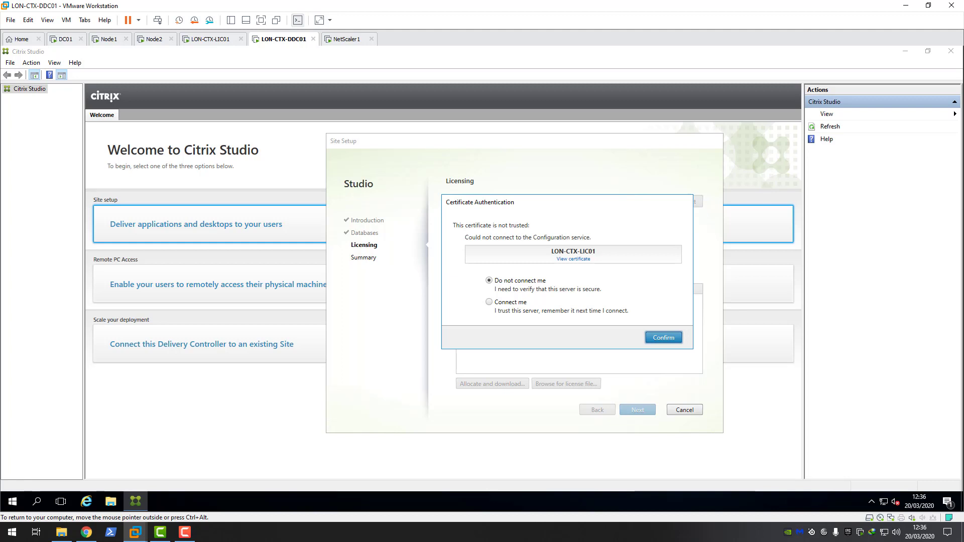
{"action": "left_click", "coordinate": [489, 302]}
{"action": "key", "text": "Return"}
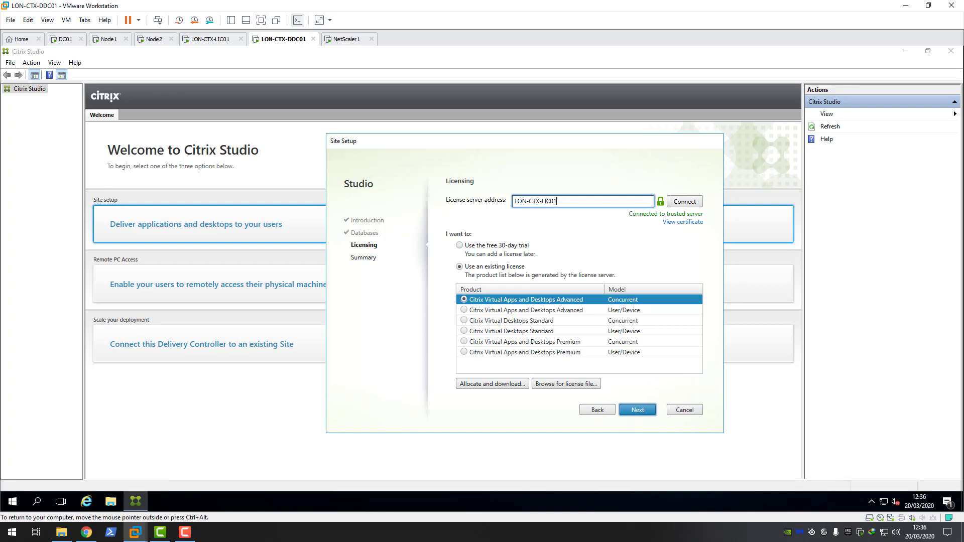
{"action": "left_click", "coordinate": [525, 352]}
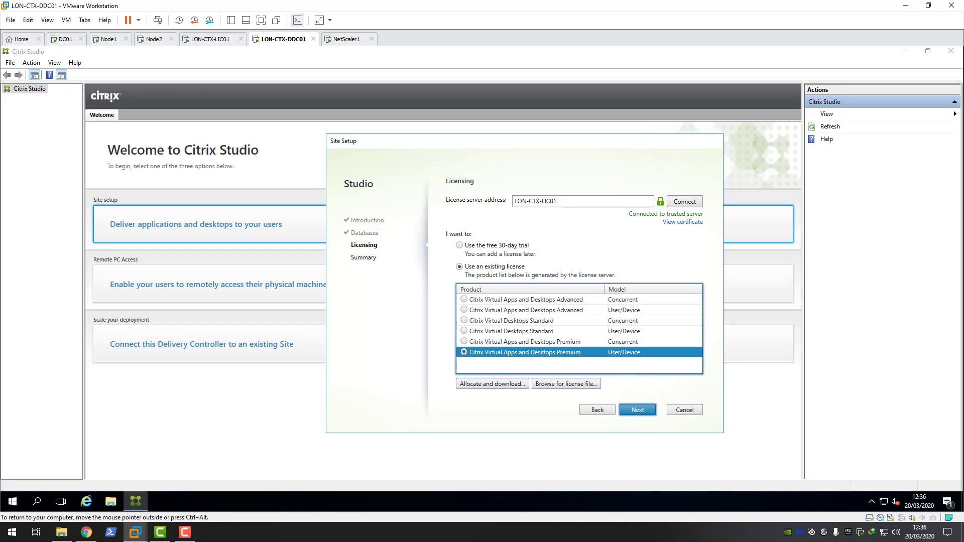
{"action": "key", "text": "Return"}
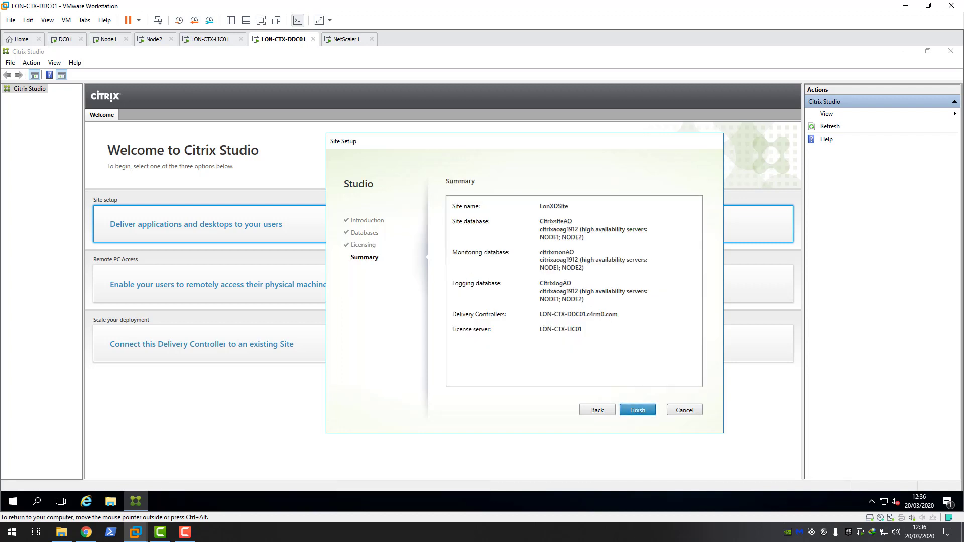
Step: Finish the Summary page so the LonXDSite databases and site are created
{"action": "key", "text": "Return"}
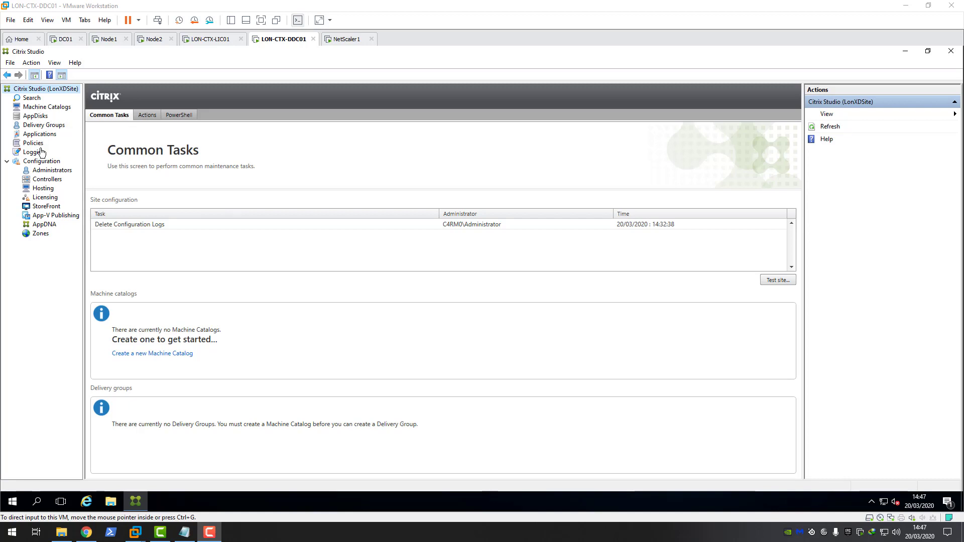
Step: Unlock the Node1 virtual machine with Ctrl+Alt+Del and the account password
{"action": "left_click", "coordinate": [107, 40]}
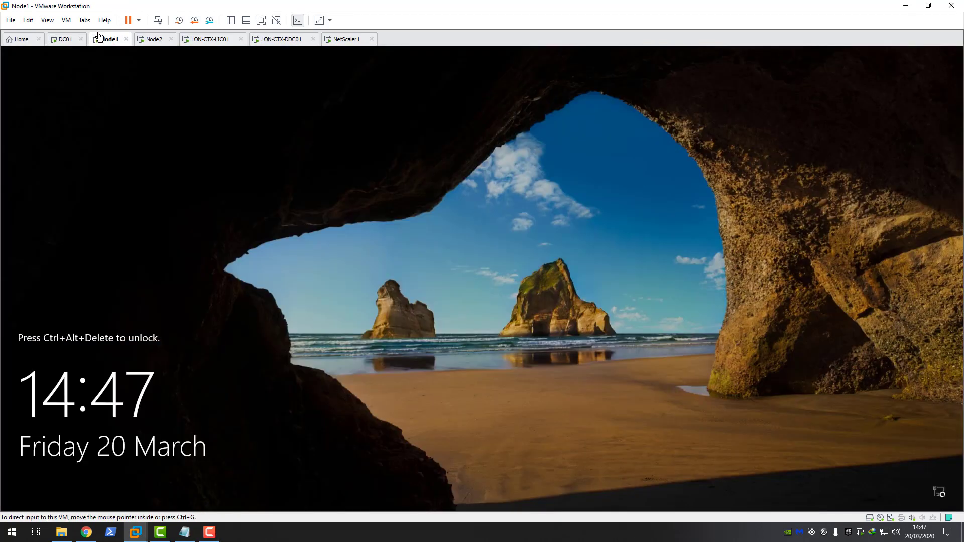
{"action": "left_click", "coordinate": [67, 21]}
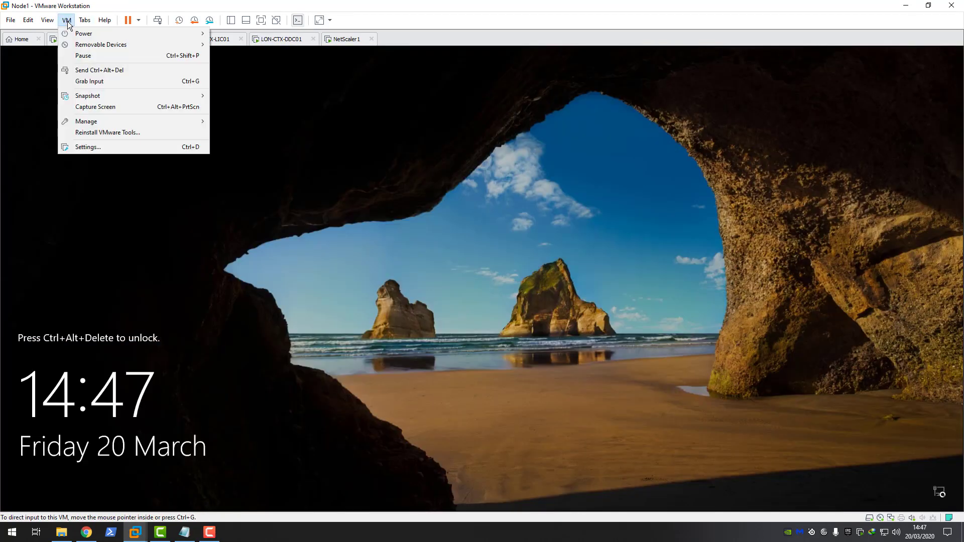
{"action": "left_click", "coordinate": [96, 70]}
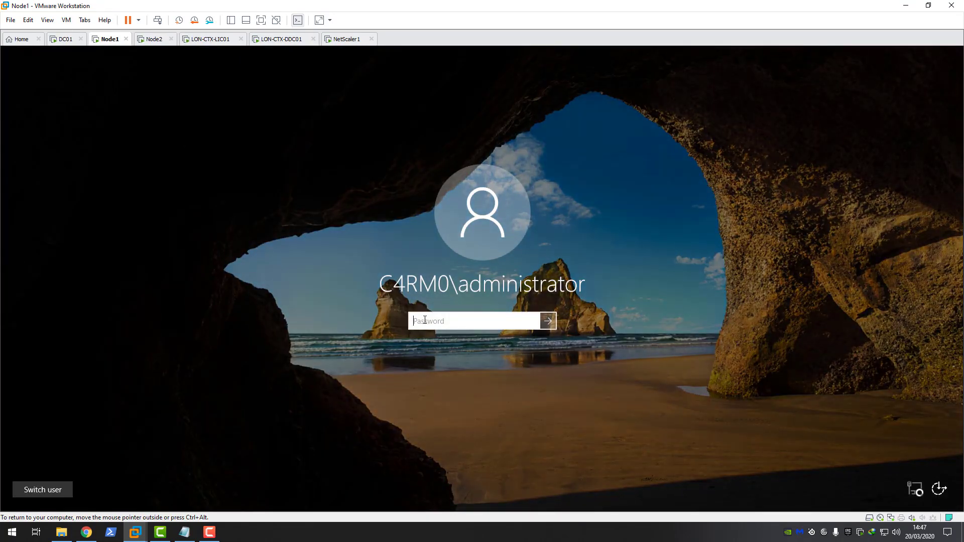
{"action": "type", "text": "*********"}
{"action": "key", "text": "Return"}
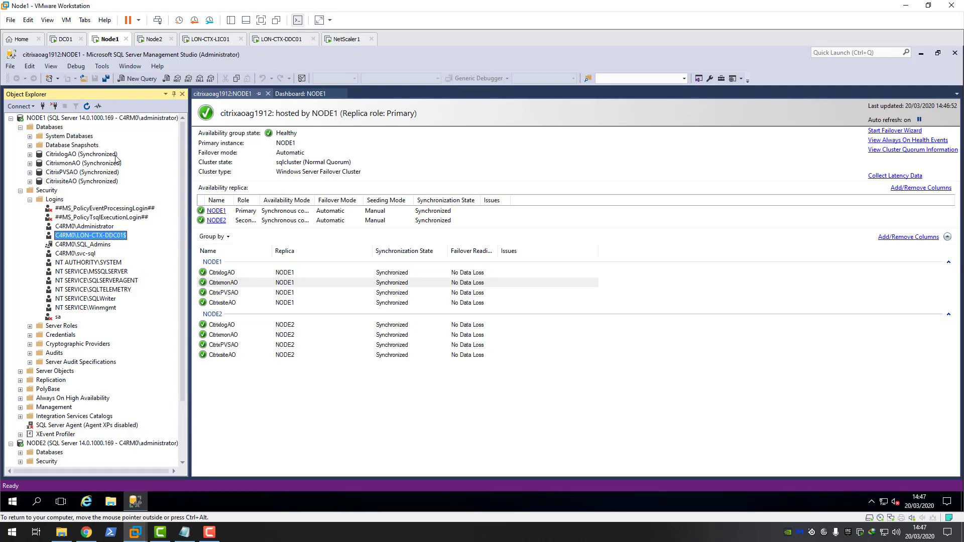
Step: Browse the new tables in the CitrixlogAO, CitrixsiteAO and CitrixmonAO databases
{"action": "left_click", "coordinate": [31, 154]}
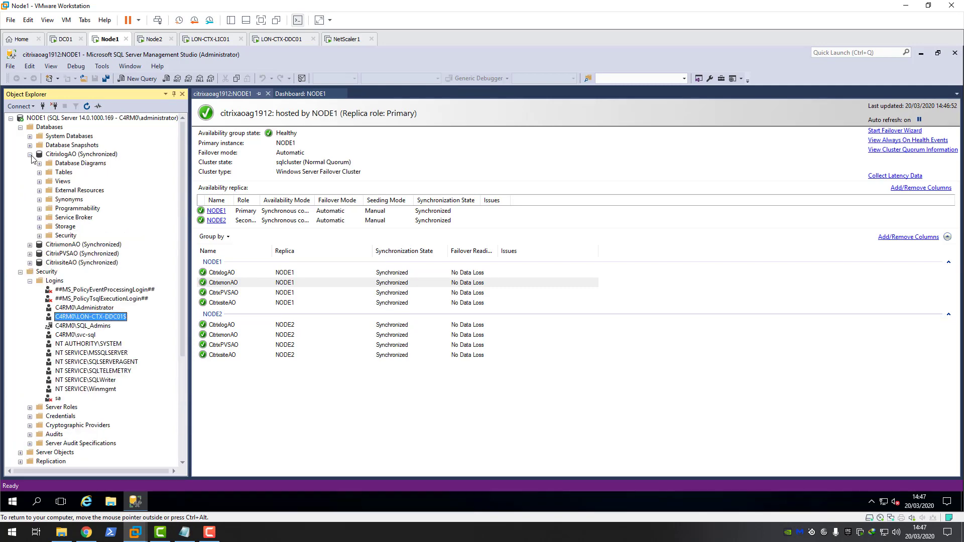
{"action": "left_click", "coordinate": [39, 173]}
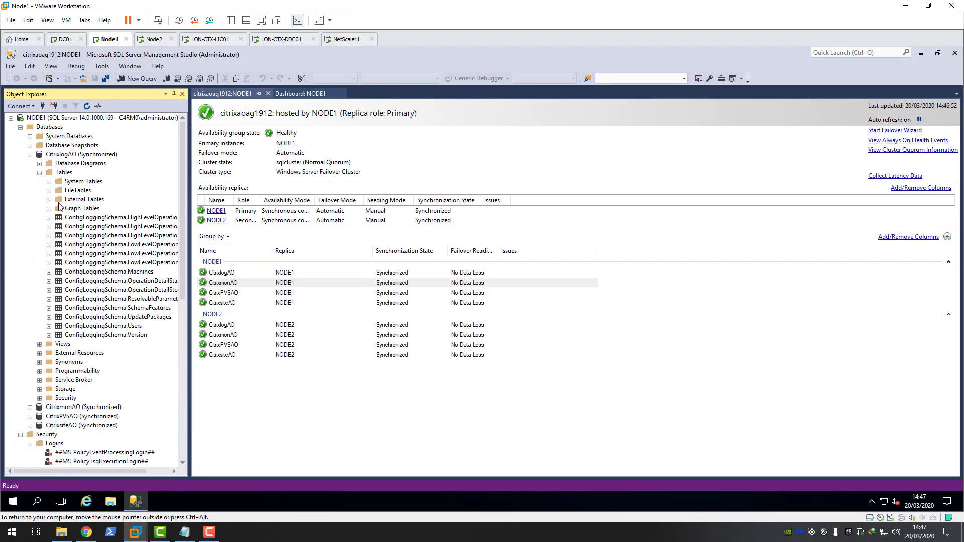
{"action": "scroll", "coordinate": [75, 234], "scroll_direction": "down", "scroll_amount": 1}
{"action": "scroll", "coordinate": [73, 203], "scroll_direction": "up", "scroll_amount": 1}
{"action": "left_click", "coordinate": [40, 173]}
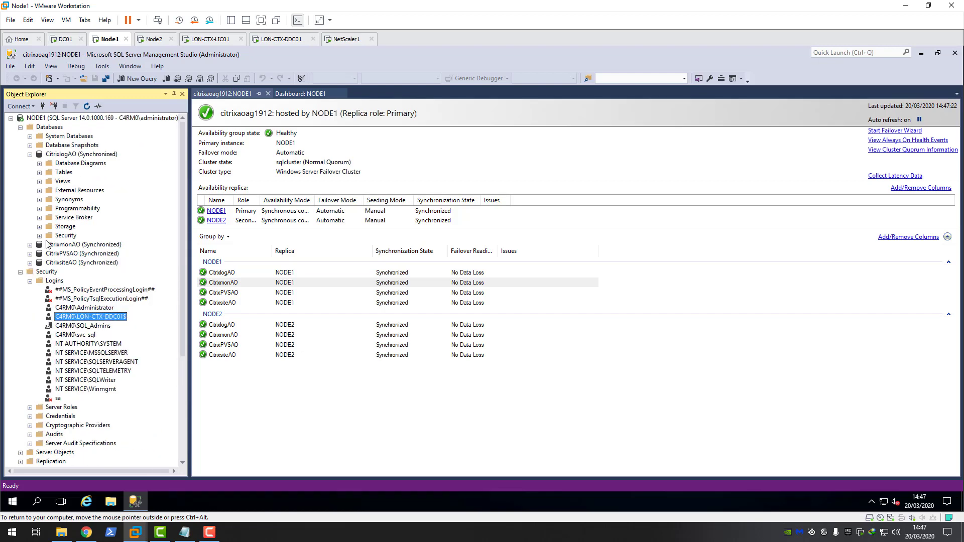
{"action": "left_click", "coordinate": [30, 263]}
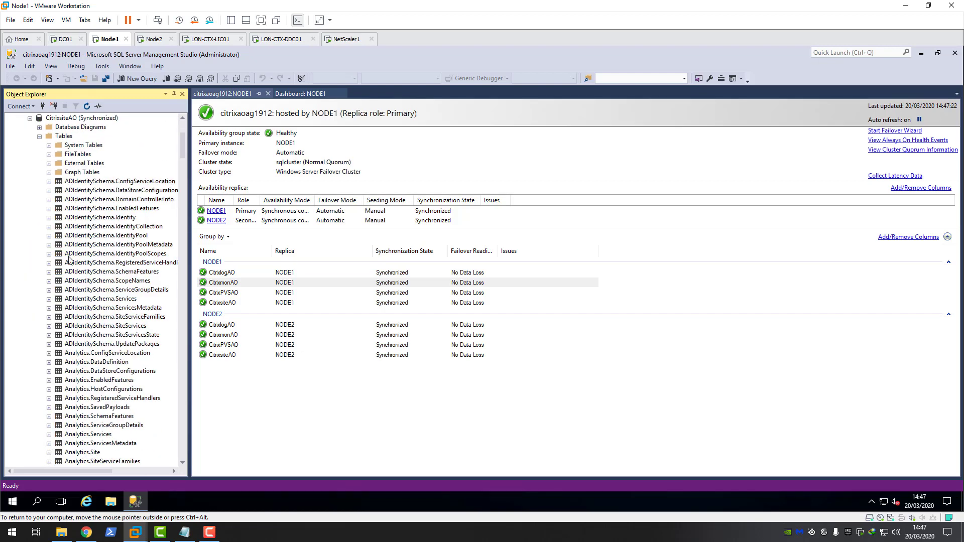
{"action": "scroll", "coordinate": [86, 302], "scroll_direction": "up", "scroll_amount": 5}
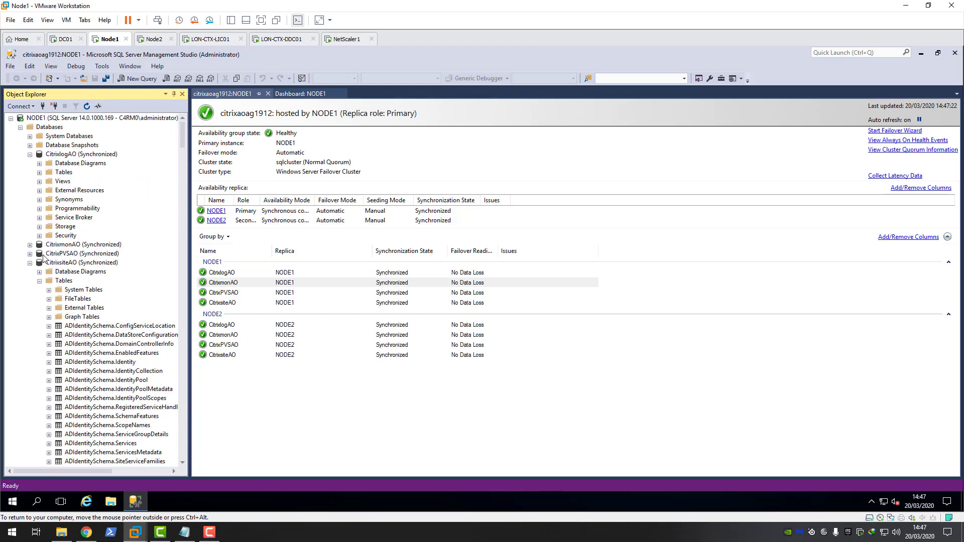
{"action": "left_click", "coordinate": [29, 244]}
{"action": "scroll", "coordinate": [95, 263], "scroll_direction": "down", "scroll_amount": 6}
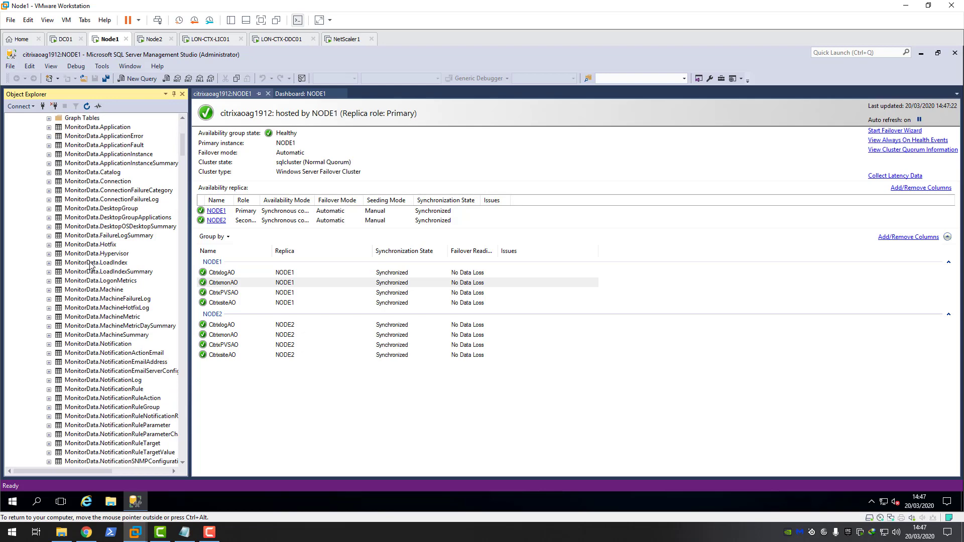
{"action": "scroll", "coordinate": [97, 263], "scroll_direction": "up", "scroll_amount": 3}
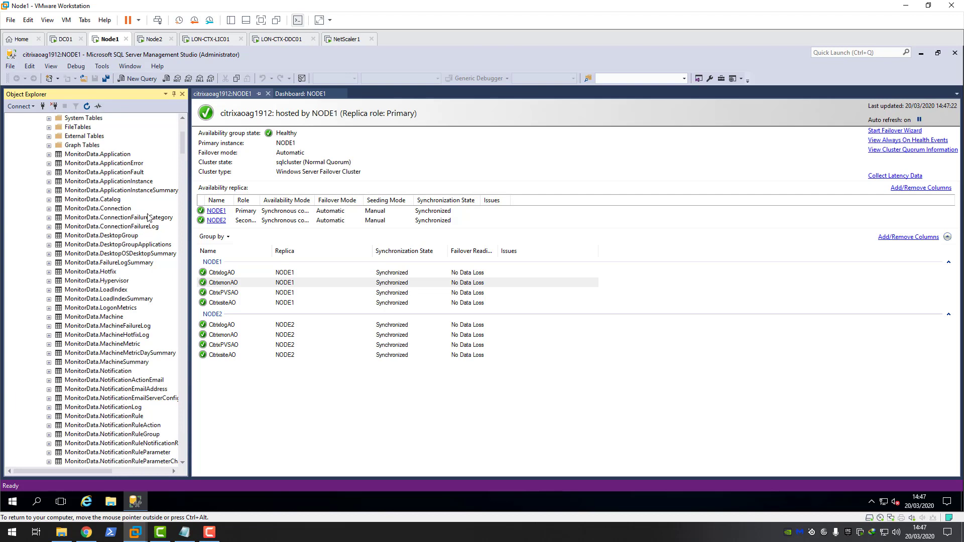
Step: Switch to the LON-CTX-DDC01 virtual machine, showing Citrix Studio's LonXDSite Common Tasks page
{"action": "left_click", "coordinate": [281, 39]}
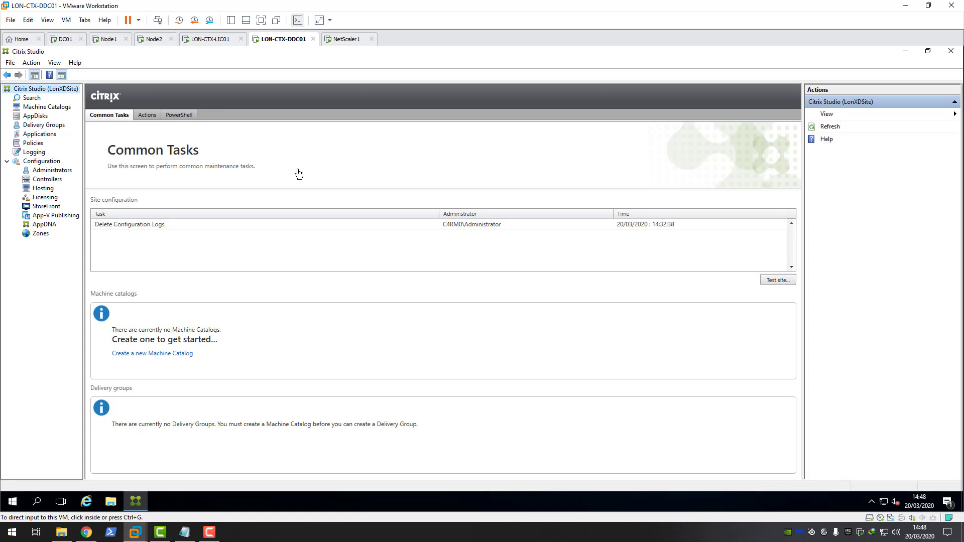
Step: Minimize Citrix Studio and open the desktop's sql diagram image in Paint
{"action": "left_click", "coordinate": [906, 53]}
{"action": "double_click", "coordinate": [328, 357]}
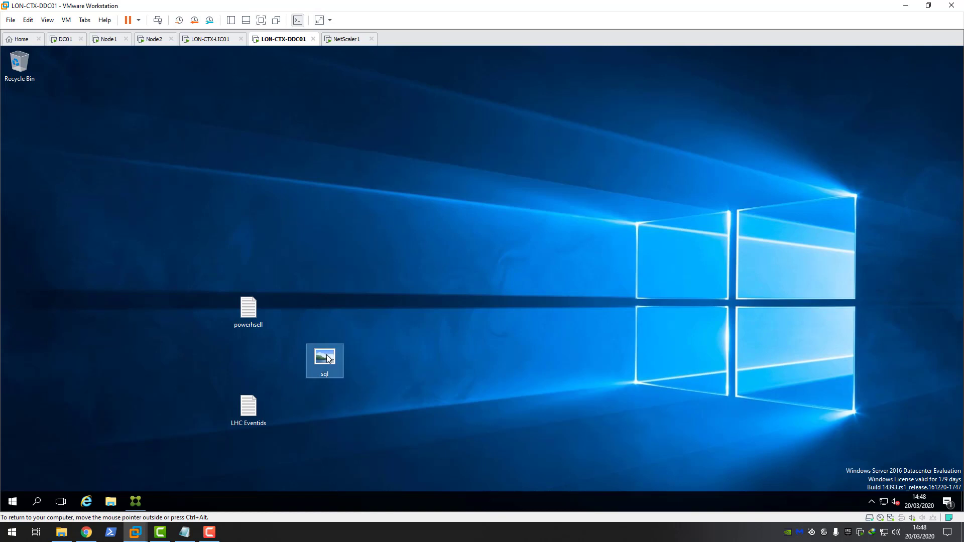
{"action": "left_click_drag", "start_coordinate": [358, 101], "coordinate": [332, 93]}
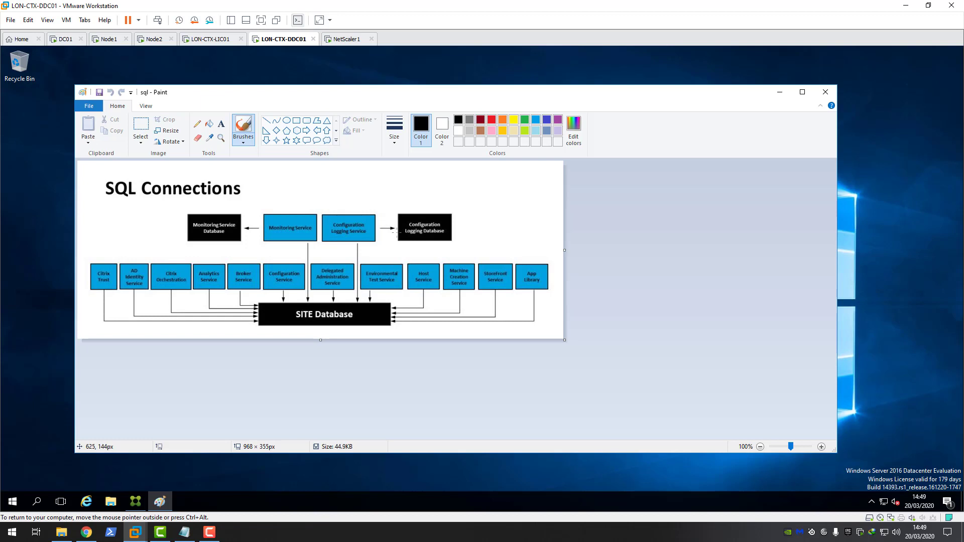
Step: Launch Registry Editor via regedit and expand HKLM\SOFTWARE\Citrix\XDservices
{"action": "left_click", "coordinate": [15, 501]}
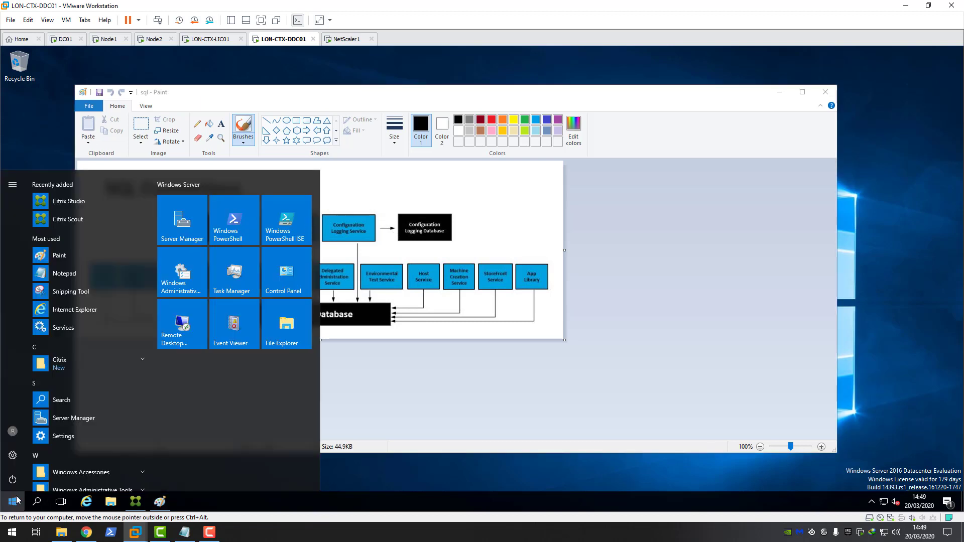
{"action": "type", "text": "regedit"}
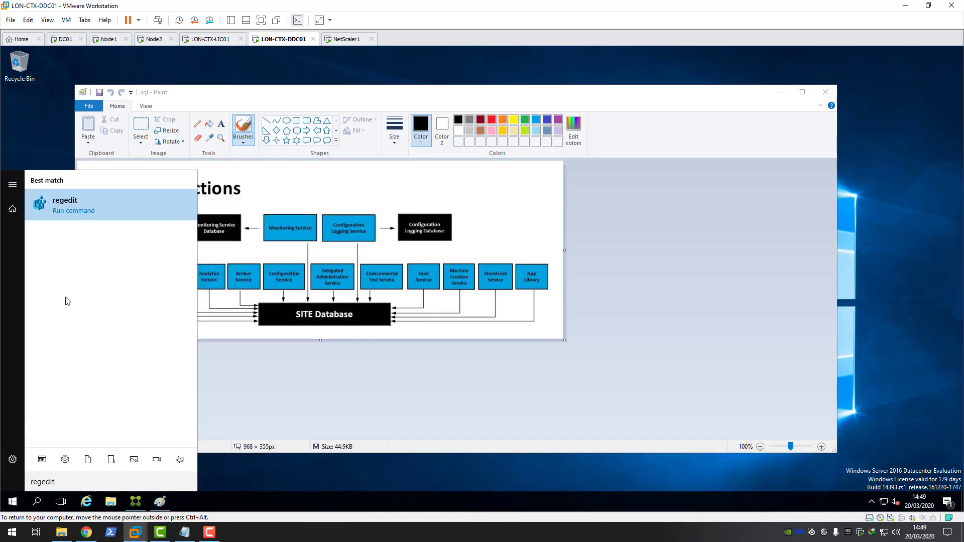
{"action": "left_click", "coordinate": [78, 209]}
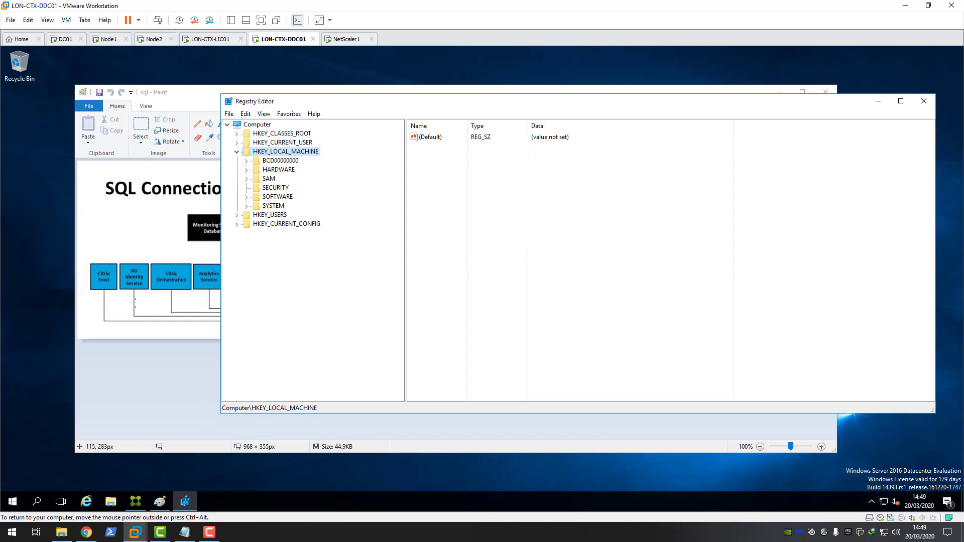
{"action": "left_click", "coordinate": [236, 151]}
{"action": "double_click", "coordinate": [273, 152]}
{"action": "double_click", "coordinate": [277, 197]}
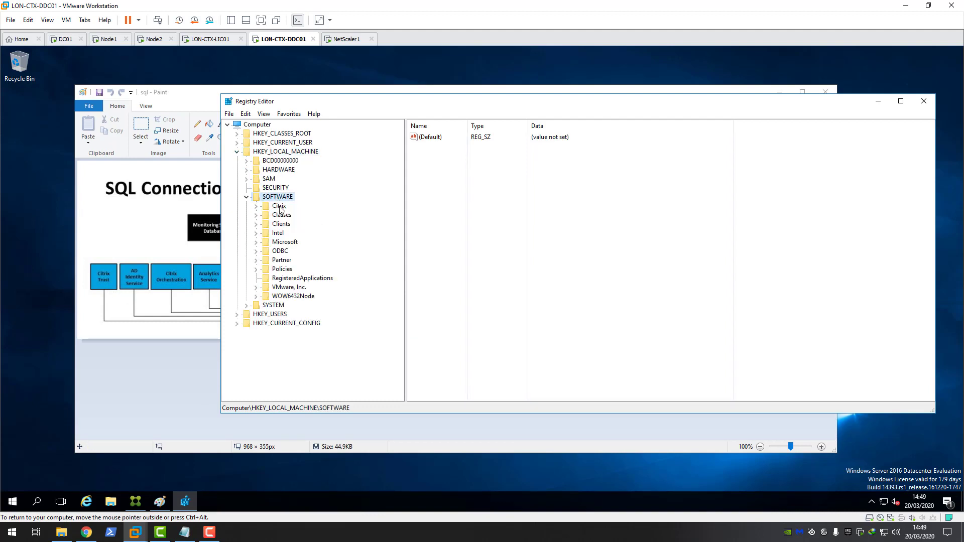
{"action": "double_click", "coordinate": [280, 210]}
{"action": "scroll", "coordinate": [296, 265], "scroll_direction": "down", "scroll_amount": 5}
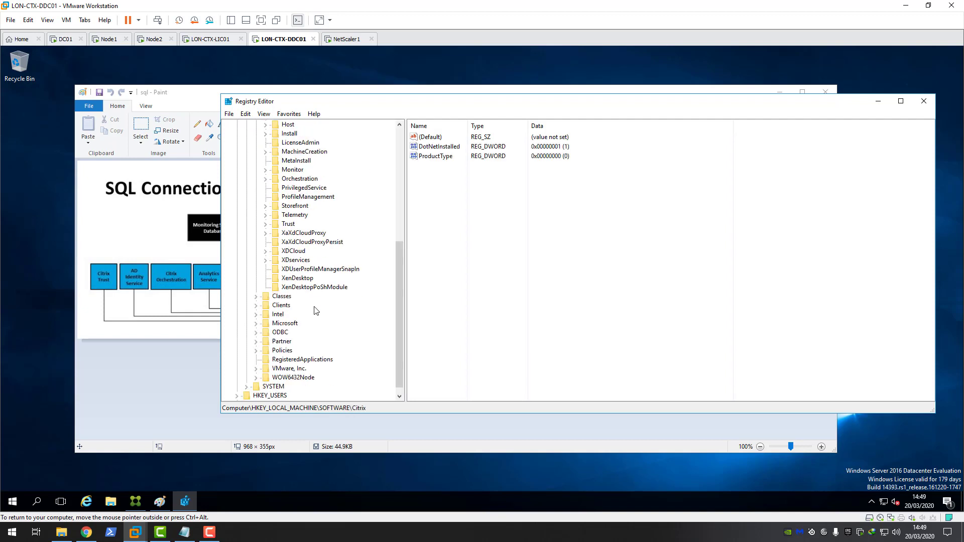
{"action": "double_click", "coordinate": [295, 261]}
Step: View the ADIdentitySchema DataStore\Connections ConnectionString value pointing to CitrixsiteAO
{"action": "left_click", "coordinate": [315, 269]}
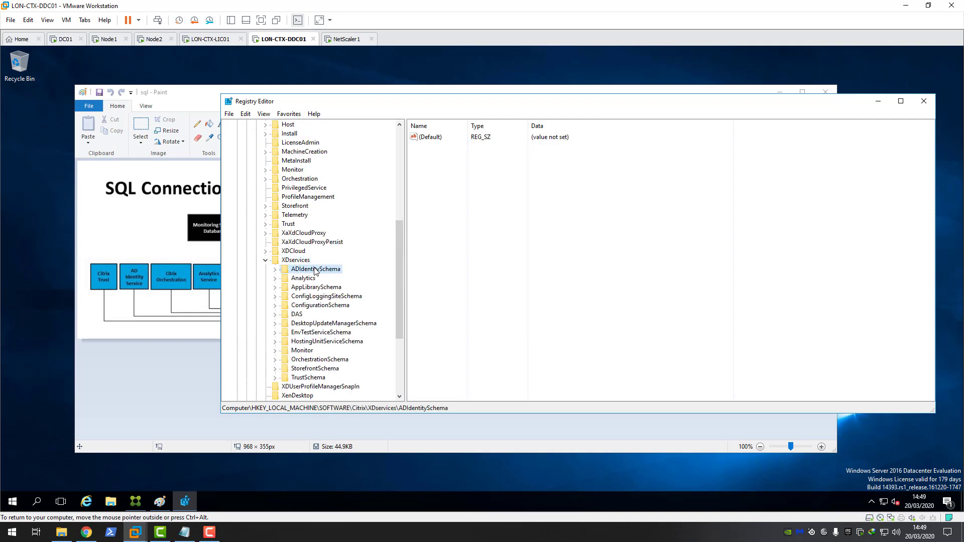
{"action": "left_click_drag", "start_coordinate": [387, 106], "coordinate": [492, 99]}
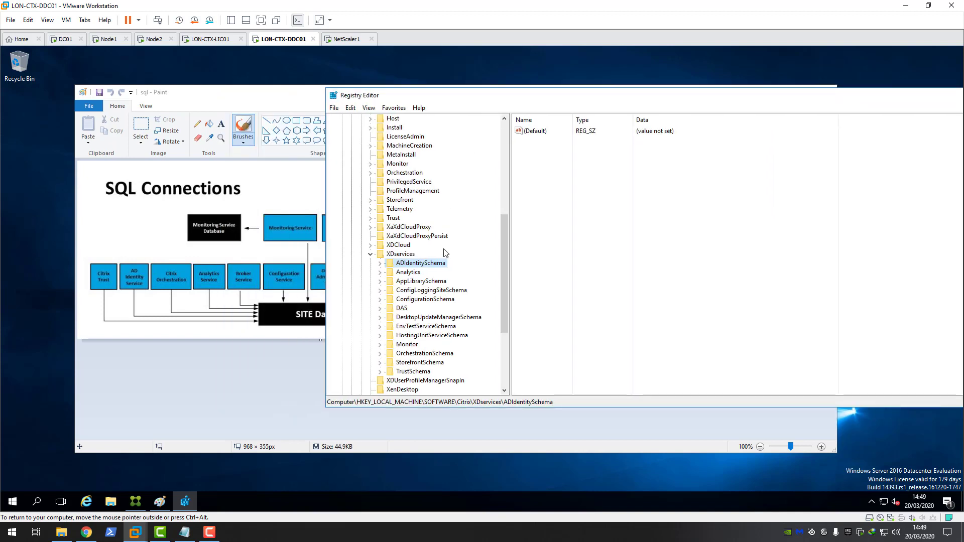
{"action": "left_click", "coordinate": [380, 264]}
{"action": "left_click", "coordinate": [412, 275]}
{"action": "left_click", "coordinate": [391, 272]}
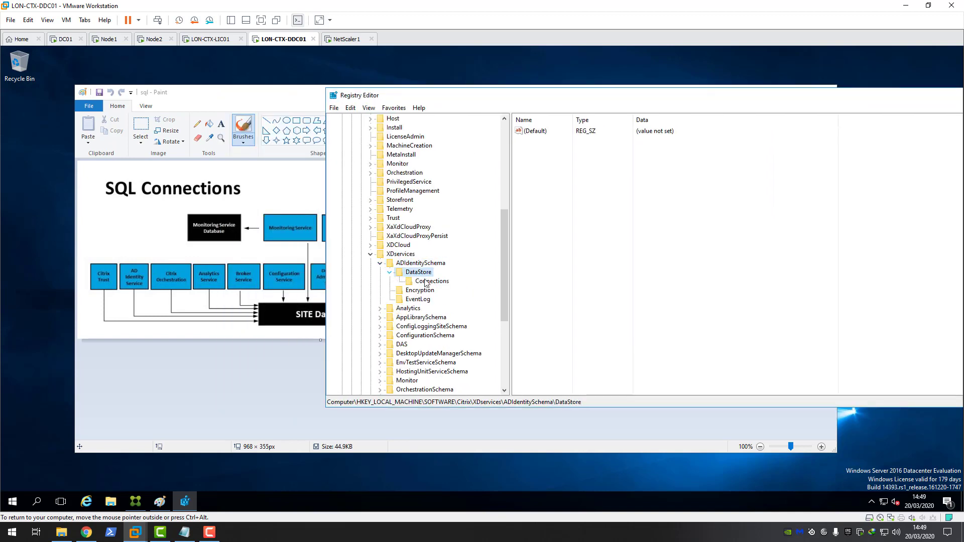
{"action": "left_click", "coordinate": [437, 282]}
{"action": "left_click", "coordinate": [555, 145]}
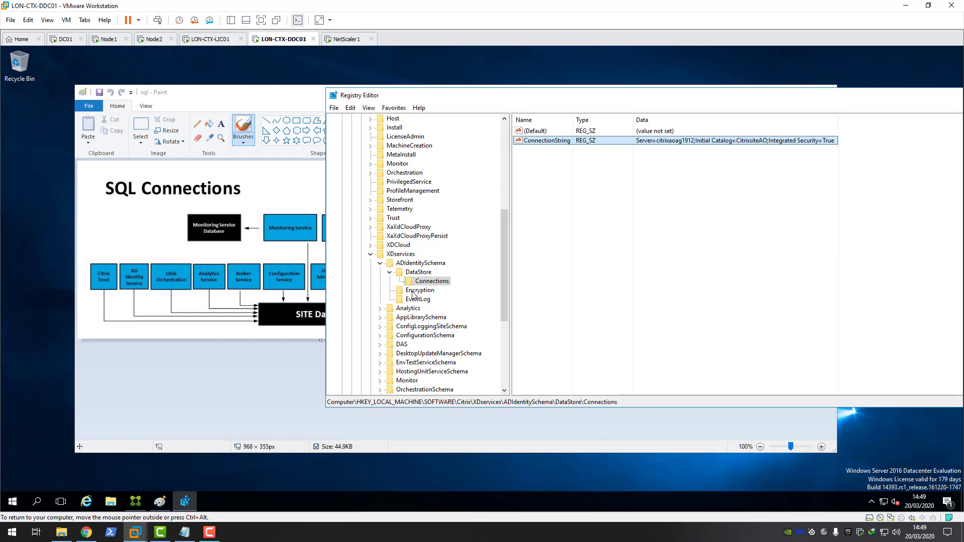
Step: View the Analytics ConnectionString value, then return to the Node1 virtual machine
{"action": "double_click", "coordinate": [408, 309]}
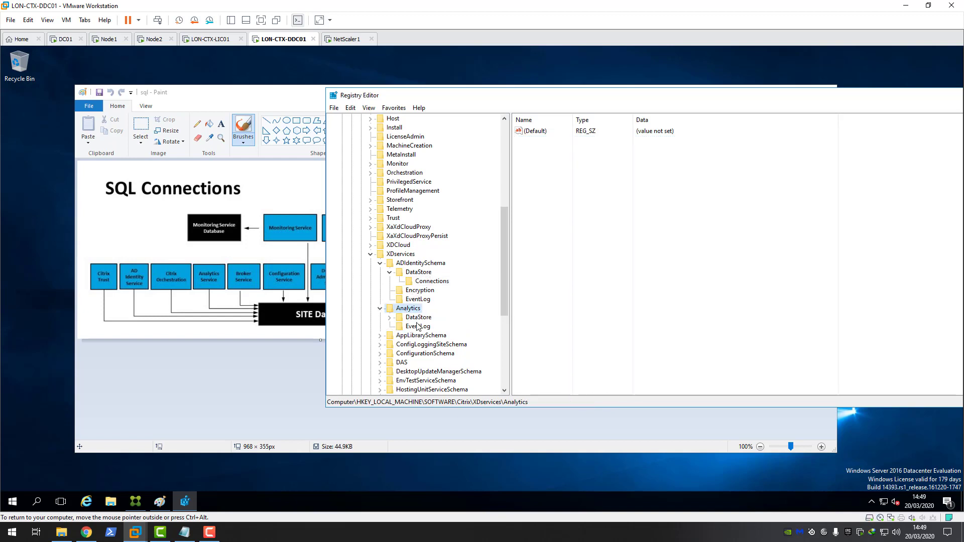
{"action": "left_click", "coordinate": [412, 318]}
{"action": "left_click", "coordinate": [431, 327]}
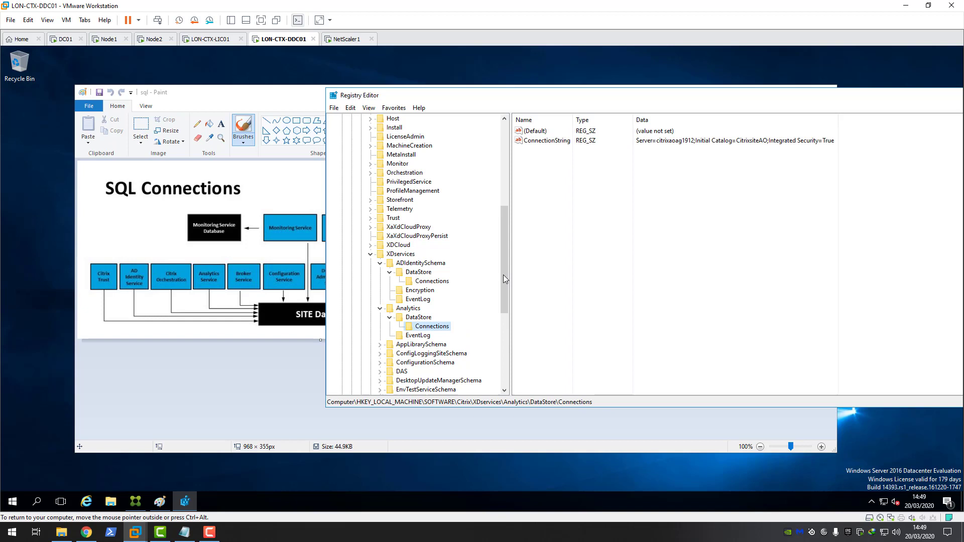
{"action": "left_click", "coordinate": [546, 142]}
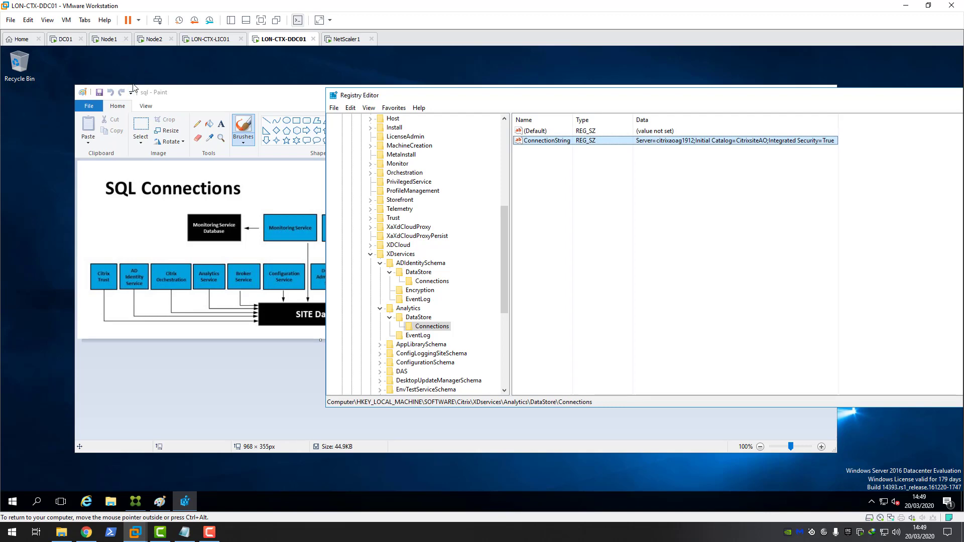
{"action": "left_click", "coordinate": [109, 39]}
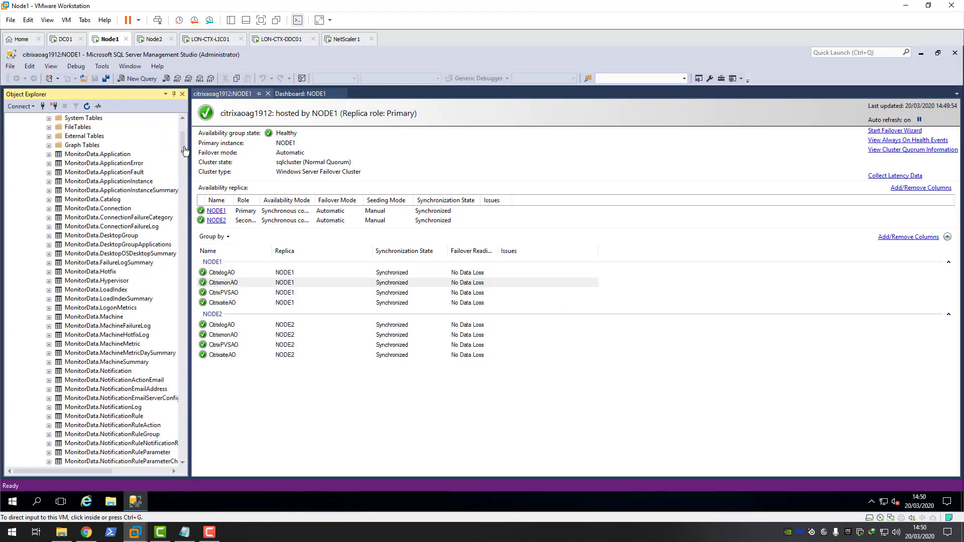
Step: Collapse CitrixmonAO, CitrixlogAO and CitrixsiteAO, then right-click the C4RM0\LON-CTX-DDC01$ login
{"action": "scroll", "coordinate": [174, 137], "scroll_direction": "up", "scroll_amount": 6}
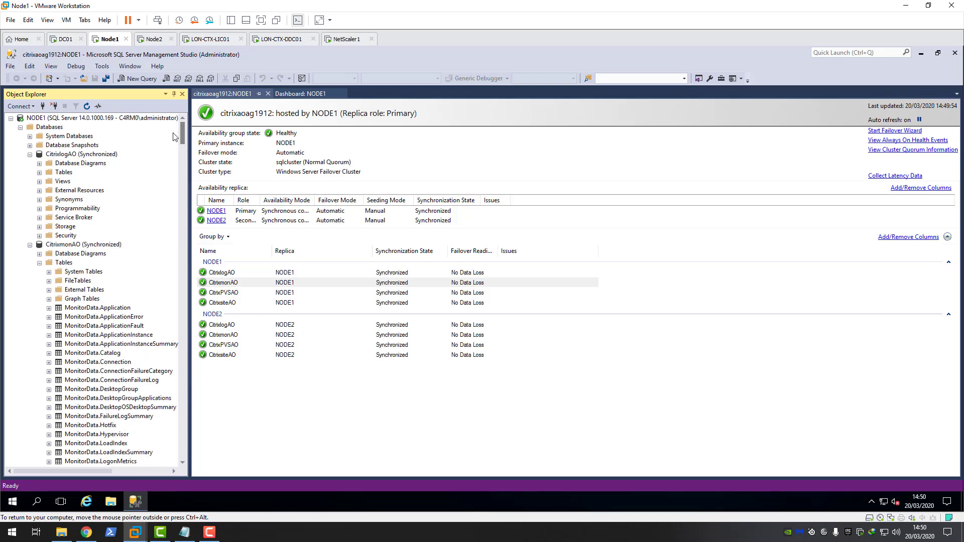
{"action": "left_click", "coordinate": [29, 245]}
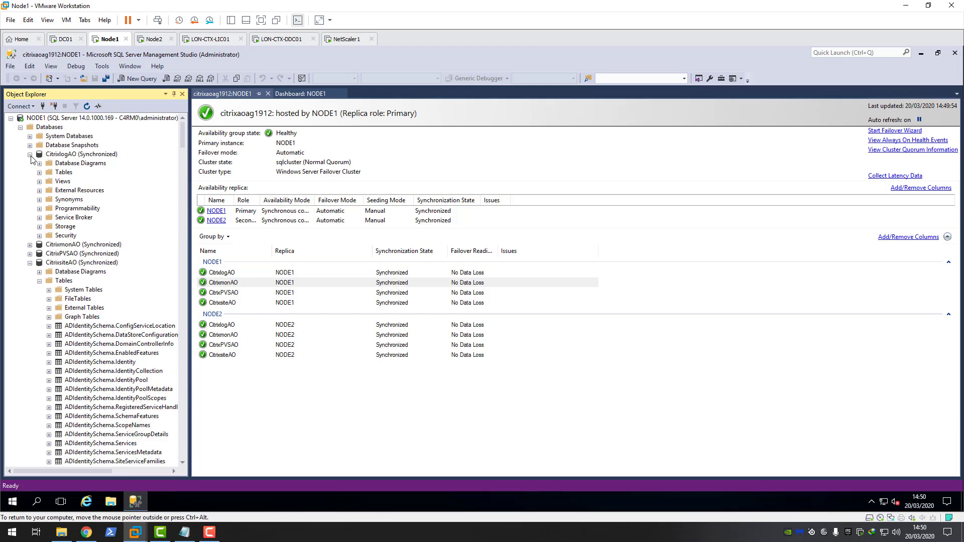
{"action": "left_click", "coordinate": [30, 155]}
{"action": "left_click", "coordinate": [30, 181]}
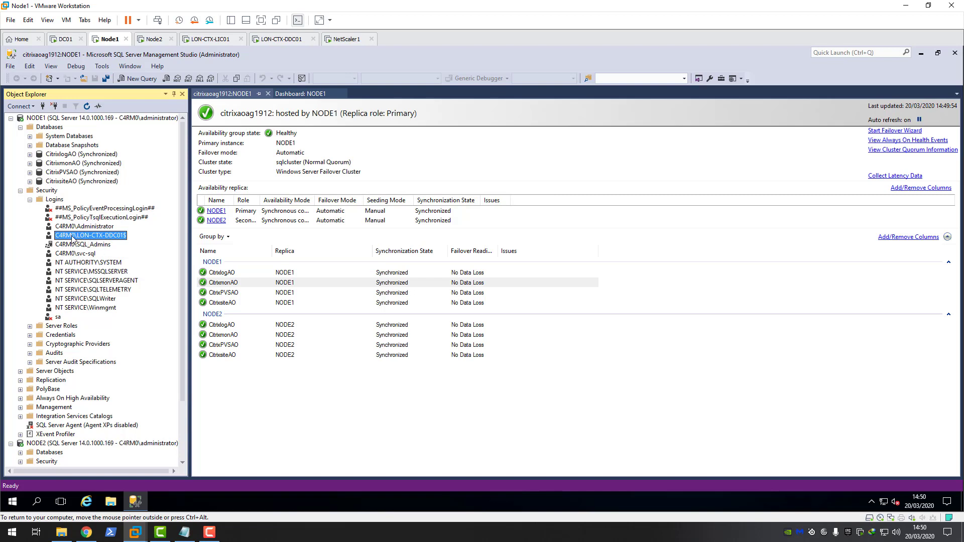
{"action": "right_click", "coordinate": [108, 240]}
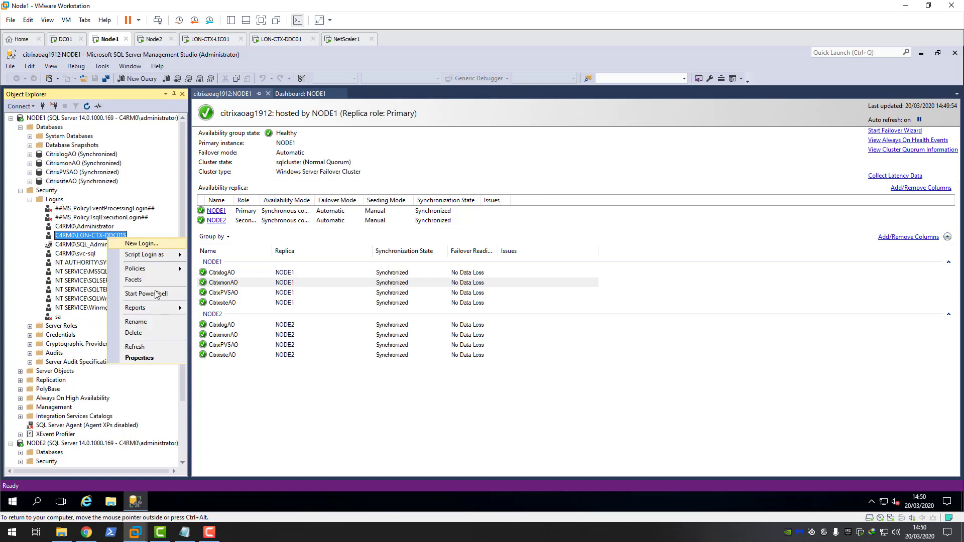
Step: Review the LON-CTX-DDC01$ login's User Mapping roles in CitrixlogAO, CitrixmonAO and CitrixsiteAO, then switch VMs
{"action": "left_click", "coordinate": [145, 359]}
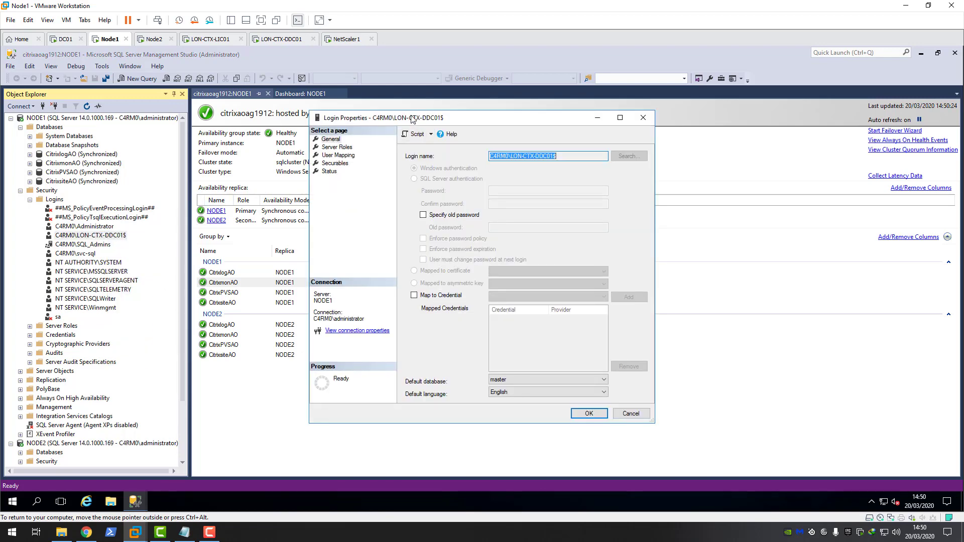
{"action": "left_click_drag", "start_coordinate": [402, 117], "coordinate": [375, 115]}
{"action": "left_click", "coordinate": [312, 154]}
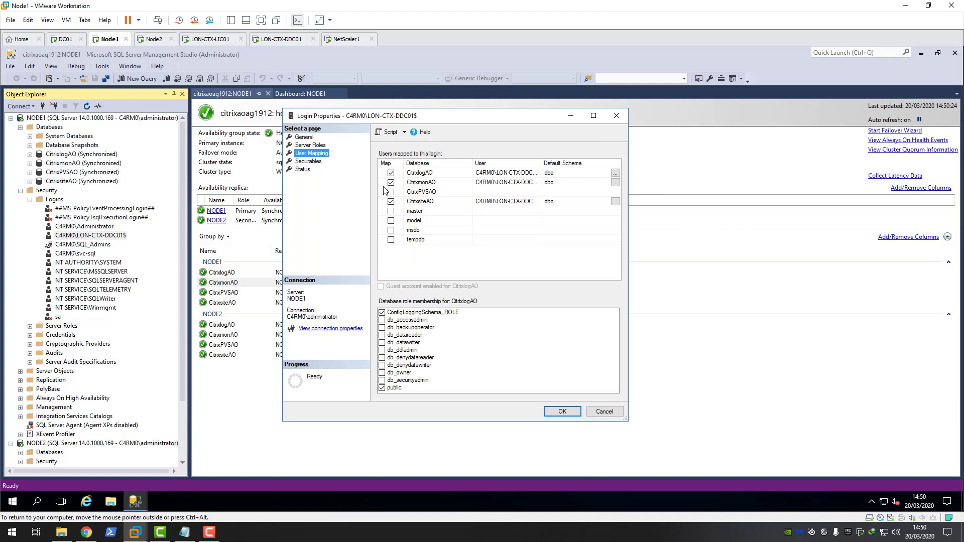
{"action": "left_click", "coordinate": [418, 173]}
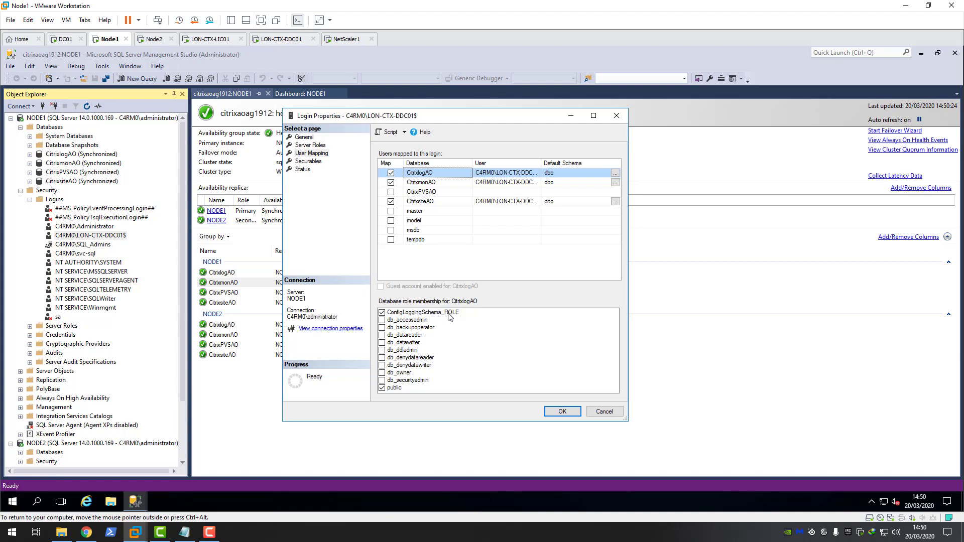
{"action": "left_click", "coordinate": [425, 184]}
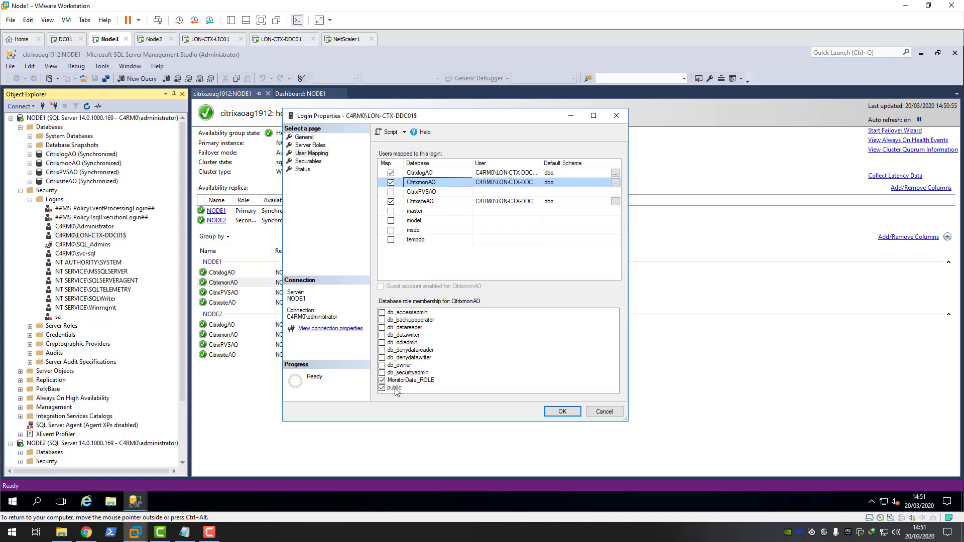
{"action": "left_click", "coordinate": [427, 201]}
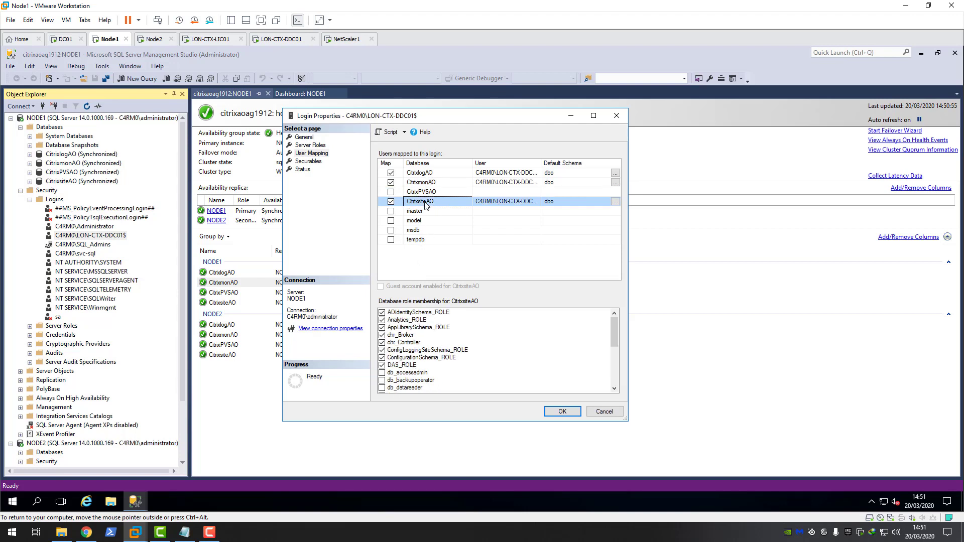
{"action": "mouse_move", "coordinate": [613, 326]}
{"action": "left_mouse_down"}
{"action": "mouse_move", "coordinate": [614, 368]}
{"action": "mouse_move", "coordinate": [620, 322]}
{"action": "left_mouse_up"}
{"action": "left_click_drag", "start_coordinate": [615, 335], "coordinate": [613, 378]}
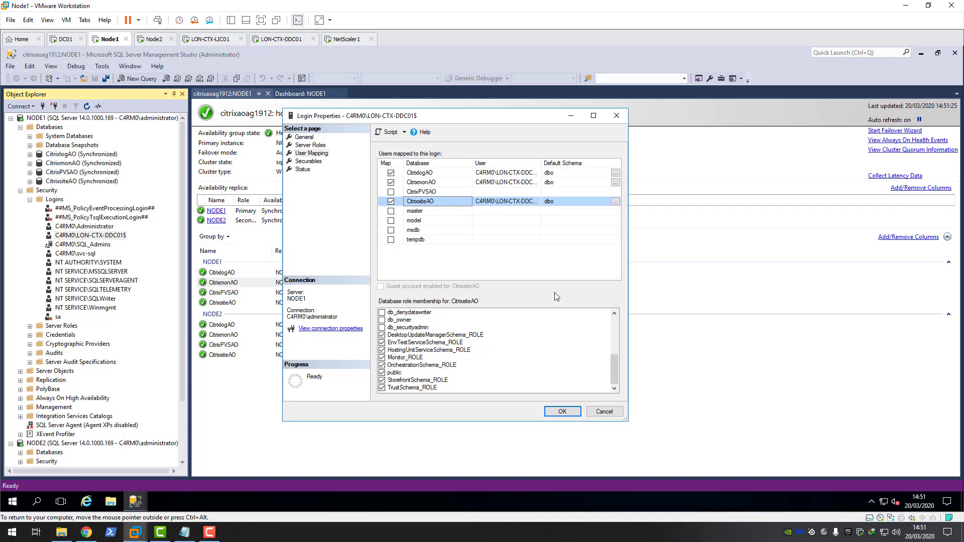
{"action": "left_click", "coordinate": [286, 39]}
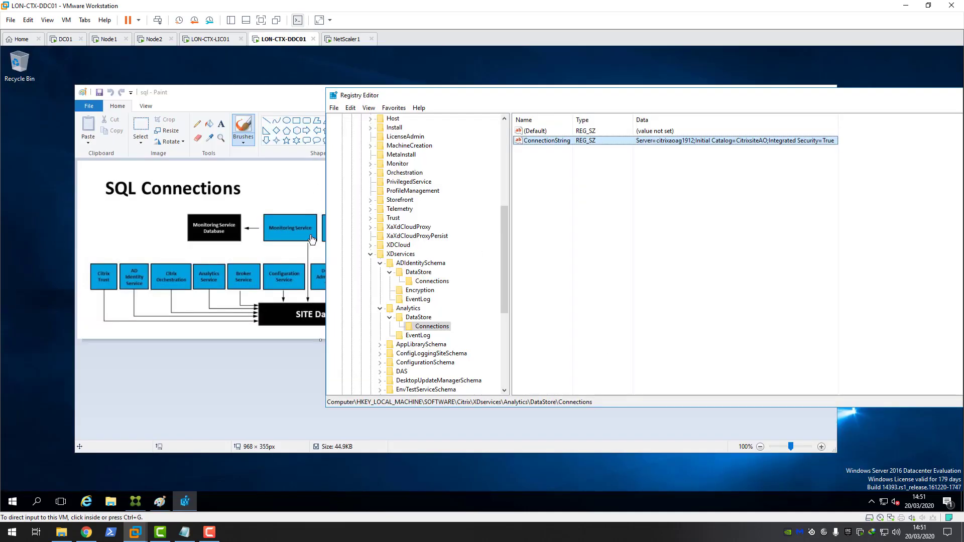
Step: Launch PowerShell ISE and enter 'add-pssnapin Citrix*' on line 1 of a script
{"action": "left_click", "coordinate": [13, 502]}
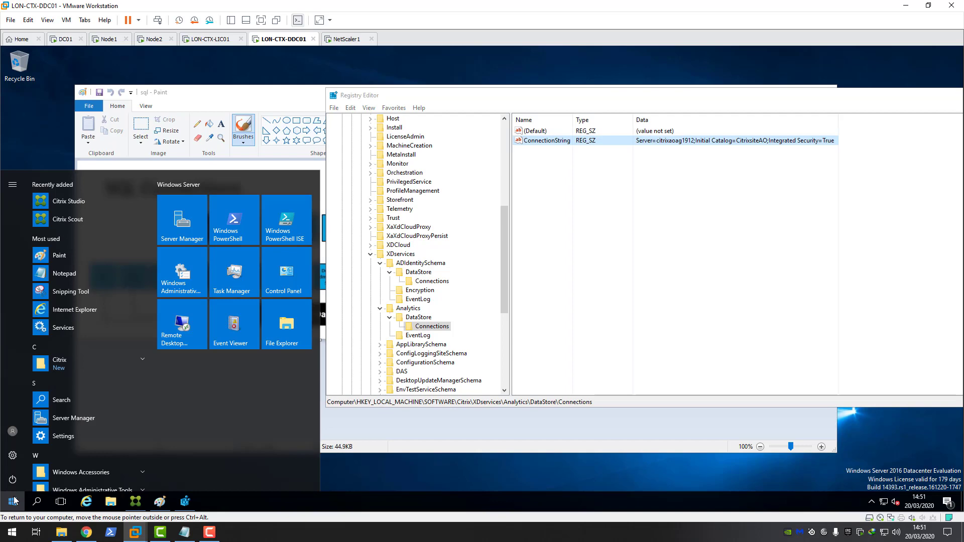
{"action": "left_click", "coordinate": [279, 230]}
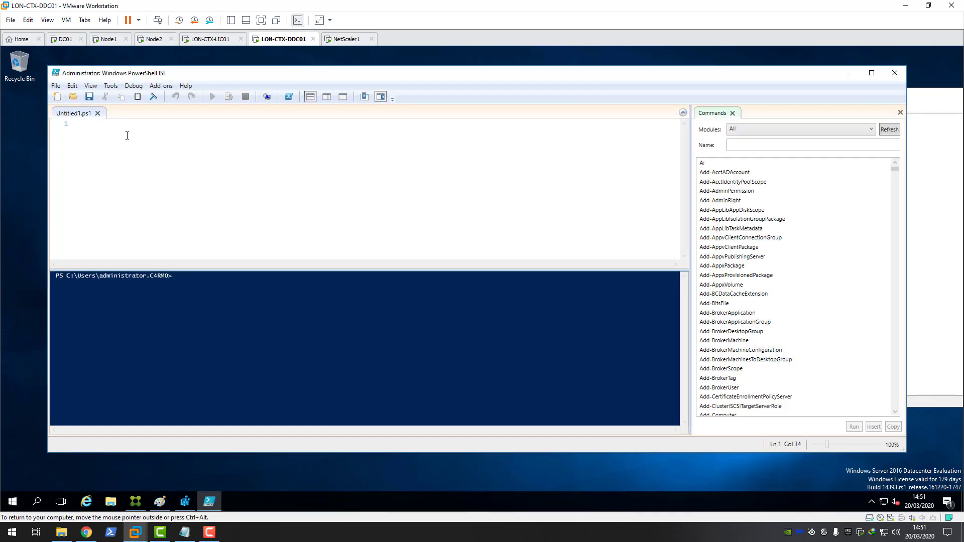
{"action": "left_click", "coordinate": [127, 135]}
{"action": "type", "text": "add-pssnapin Citrix*"}
{"action": "key", "text": "Return"}
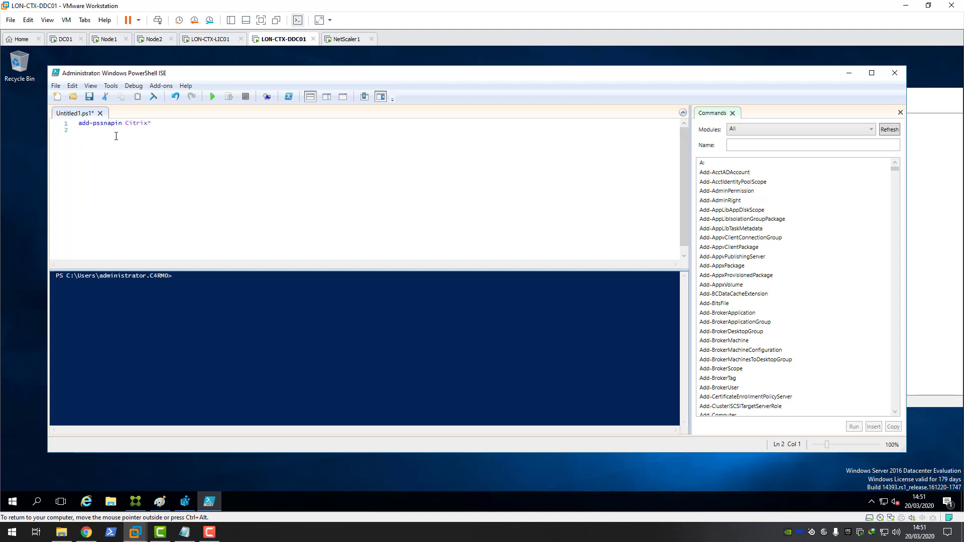
Step: Copy the Get-*DBConnection command line from the powerhsell notes file in Notepad
{"action": "left_click", "coordinate": [853, 73]}
{"action": "left_click_drag", "start_coordinate": [860, 95], "coordinate": [702, 111]}
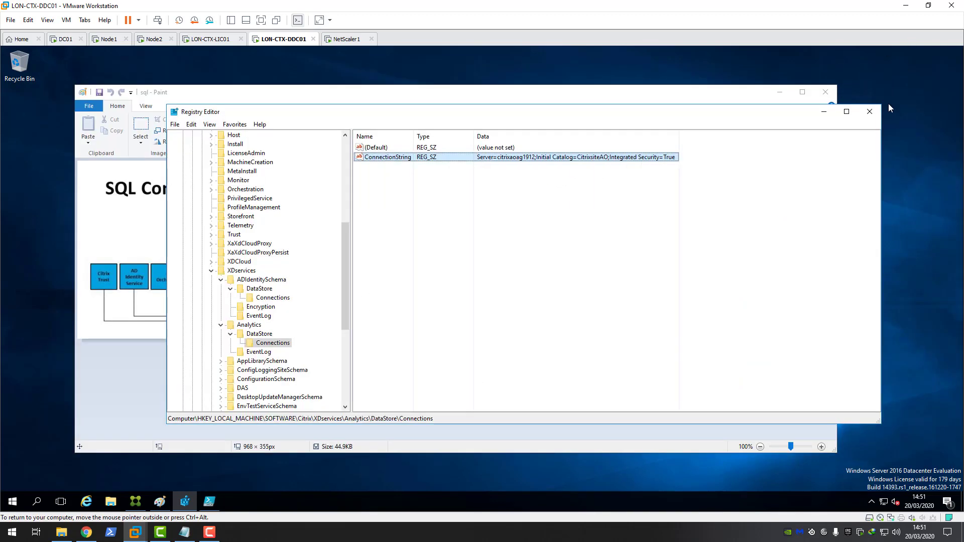
{"action": "left_click", "coordinate": [821, 112]}
{"action": "left_click", "coordinate": [779, 94]}
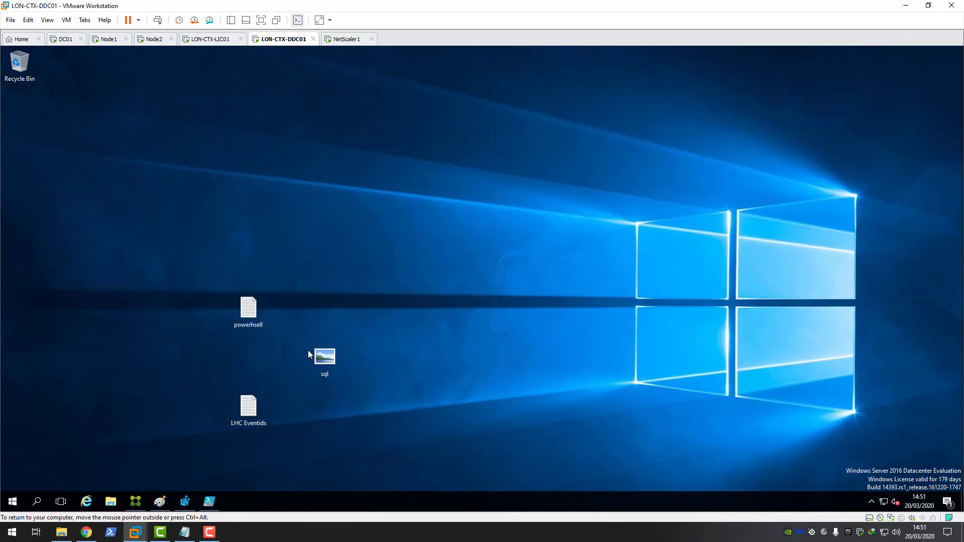
{"action": "double_click", "coordinate": [248, 309]}
{"action": "left_click_drag", "start_coordinate": [580, 146], "coordinate": [93, 150]}
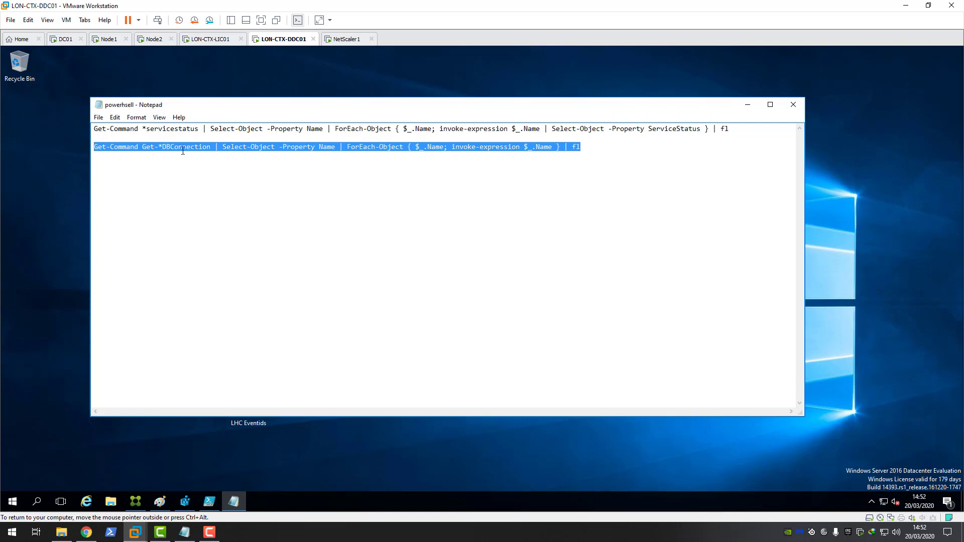
{"action": "right_click", "coordinate": [217, 148]}
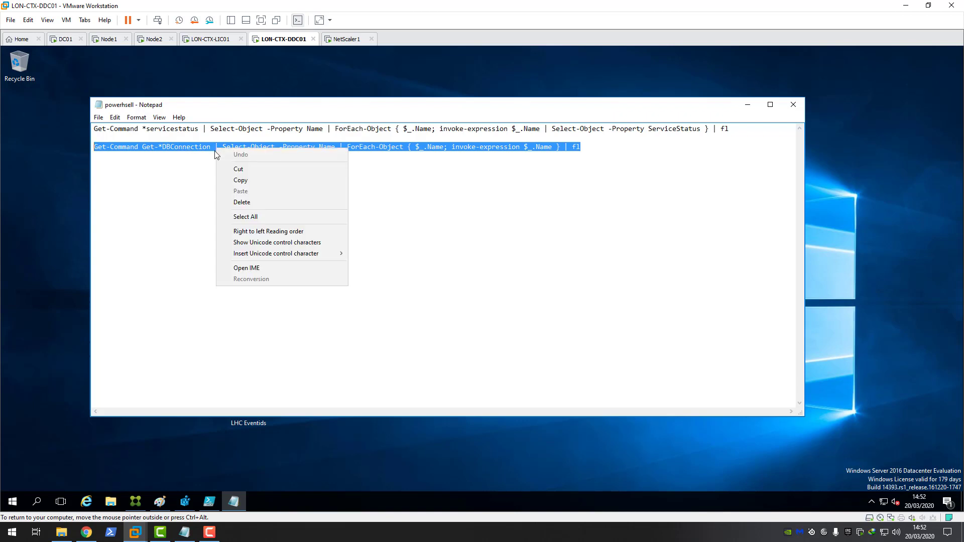
{"action": "left_click", "coordinate": [241, 182]}
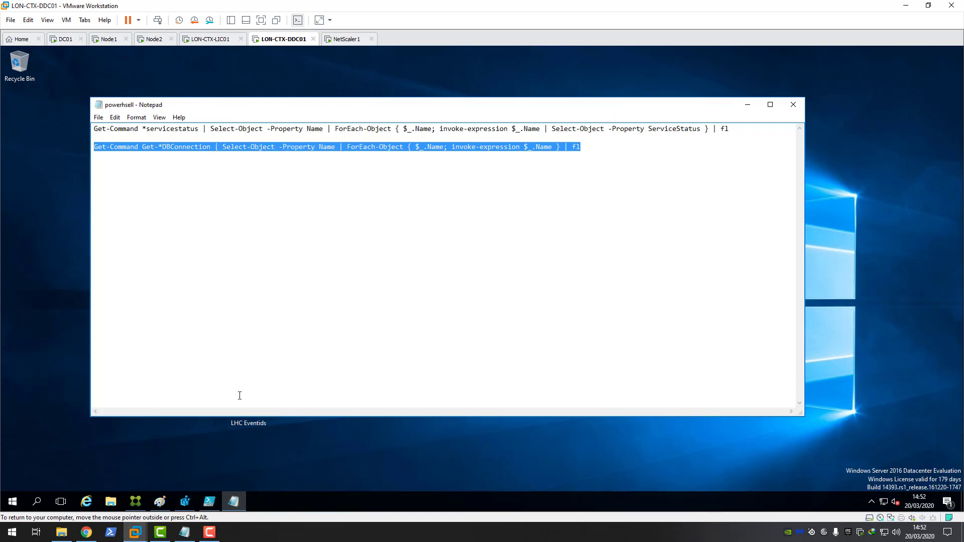
Step: Paste the command onto line 2 and run the script to list Citrix DB connections
{"action": "left_click", "coordinate": [209, 502]}
{"action": "right_click", "coordinate": [111, 151]}
{"action": "left_click", "coordinate": [135, 180]}
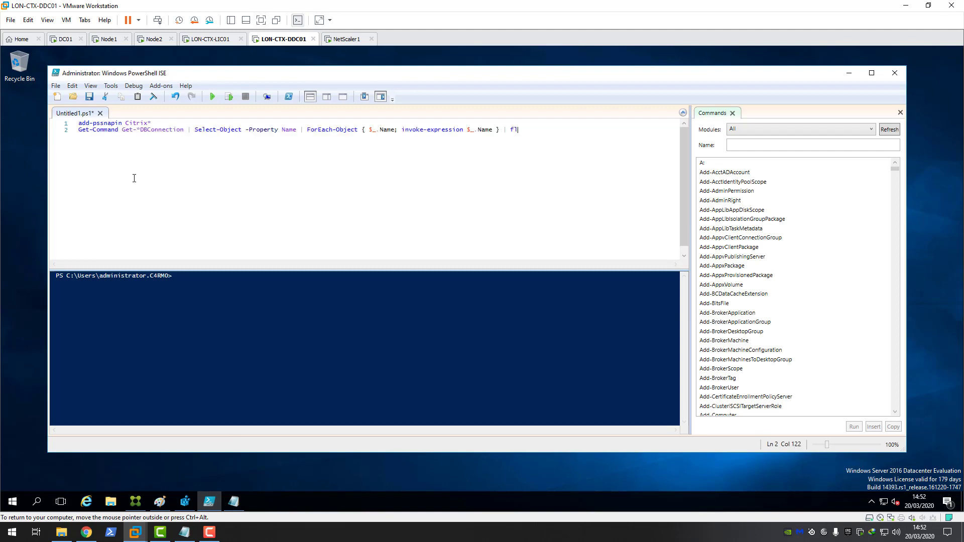
{"action": "left_click", "coordinate": [214, 96]}
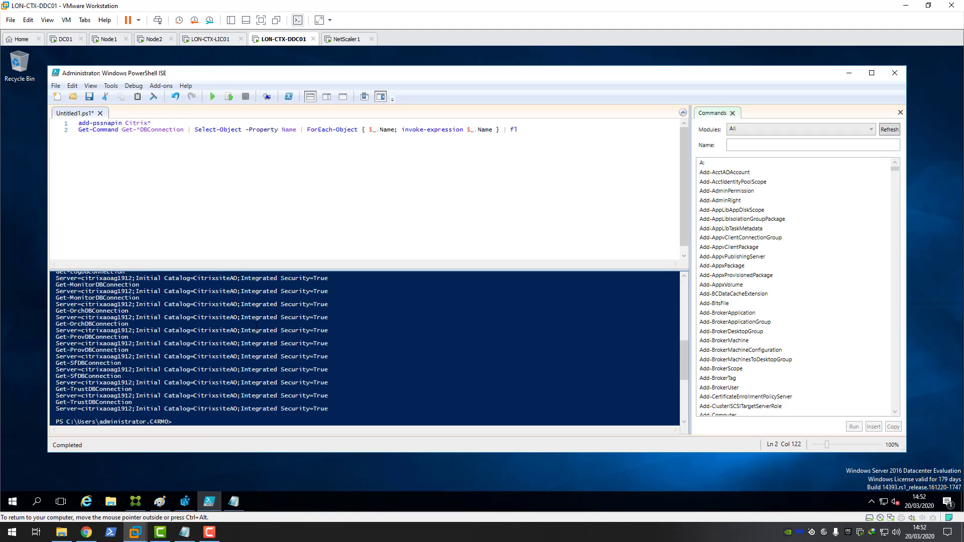
{"action": "scroll", "coordinate": [256, 328], "scroll_direction": "up", "scroll_amount": 3}
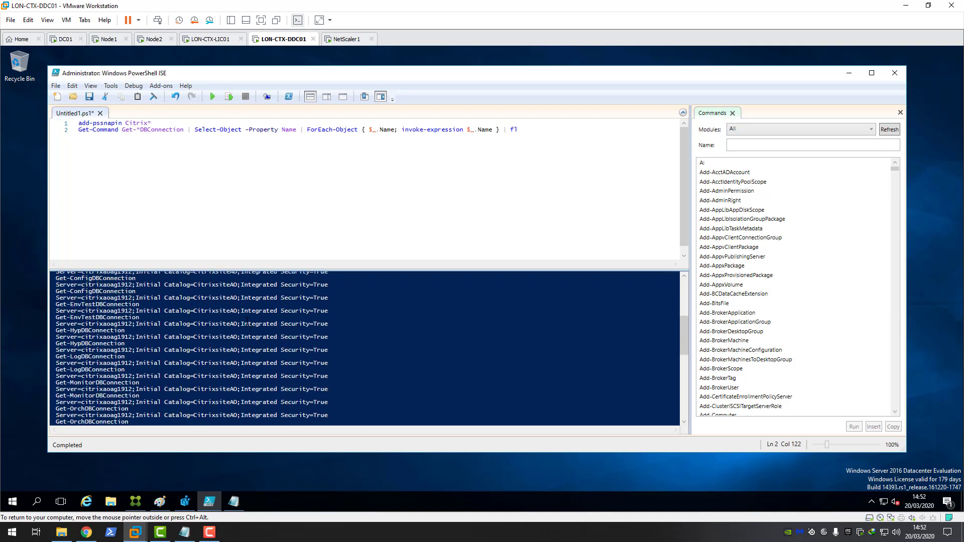
{"action": "scroll", "coordinate": [257, 327], "scroll_direction": "up", "scroll_amount": 3}
{"action": "scroll", "coordinate": [257, 327], "scroll_direction": "up", "scroll_amount": 3}
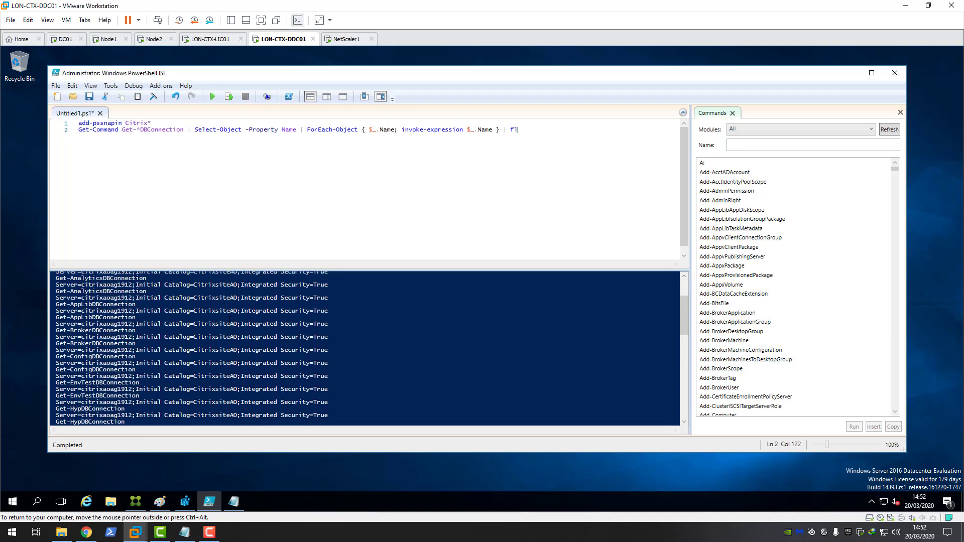
{"action": "scroll", "coordinate": [231, 324], "scroll_direction": "up", "scroll_amount": 1}
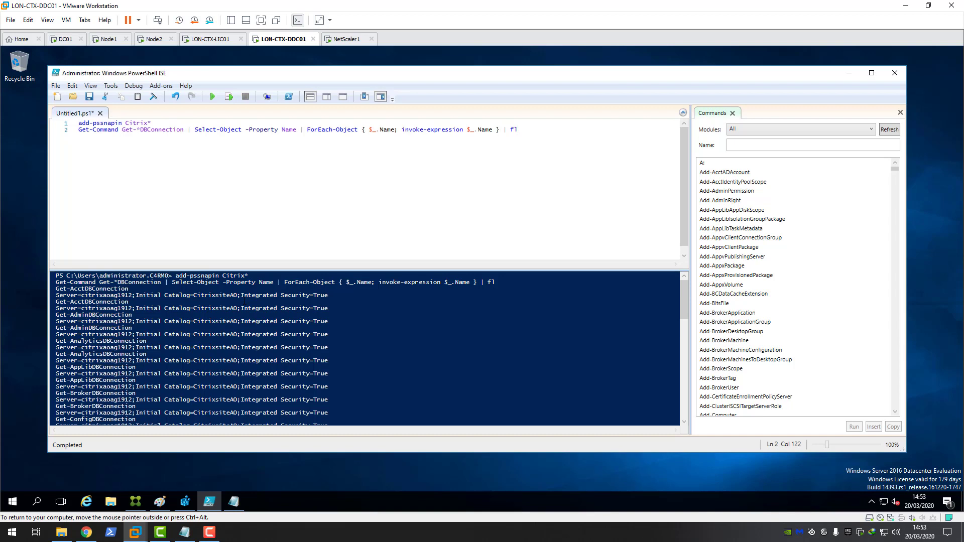
Step: Minimize PowerShell ISE and Notepad, restore Citrix Studio, and open the empty Machine Catalogs list
{"action": "left_click", "coordinate": [850, 73]}
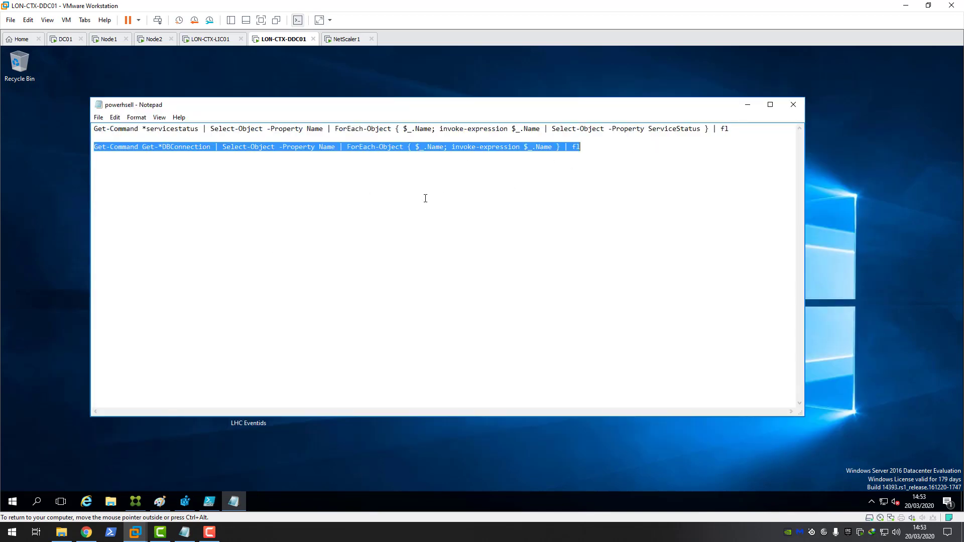
{"action": "left_click", "coordinate": [748, 105]}
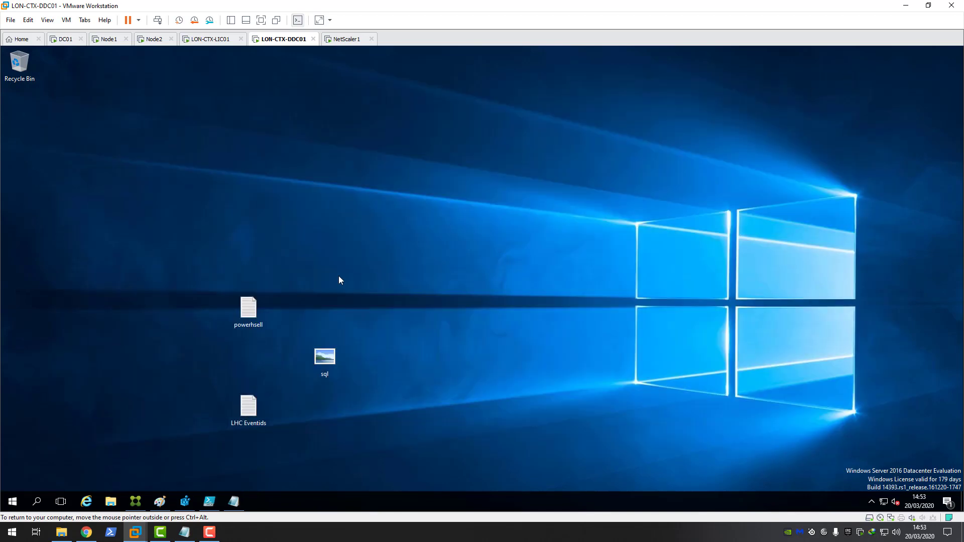
{"action": "left_click", "coordinate": [143, 503]}
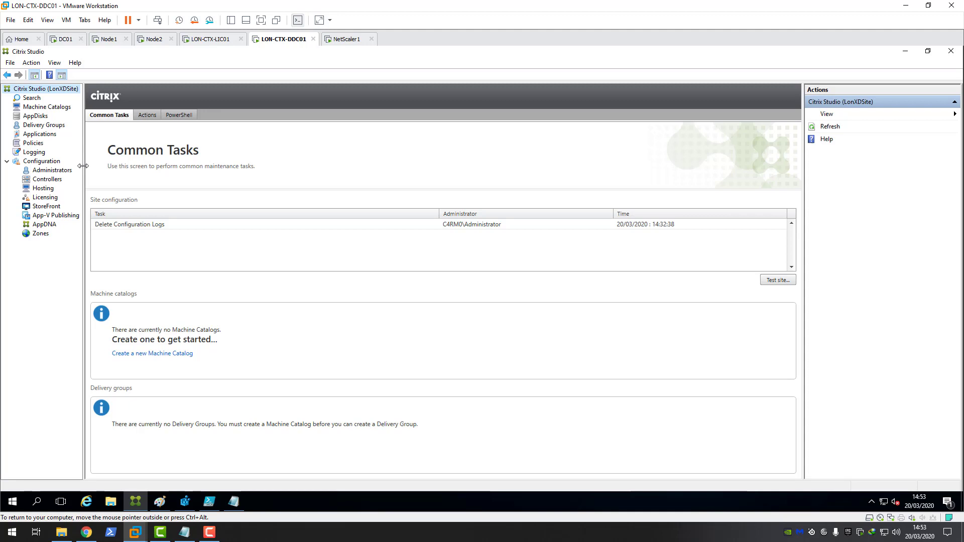
{"action": "left_click", "coordinate": [50, 107]}
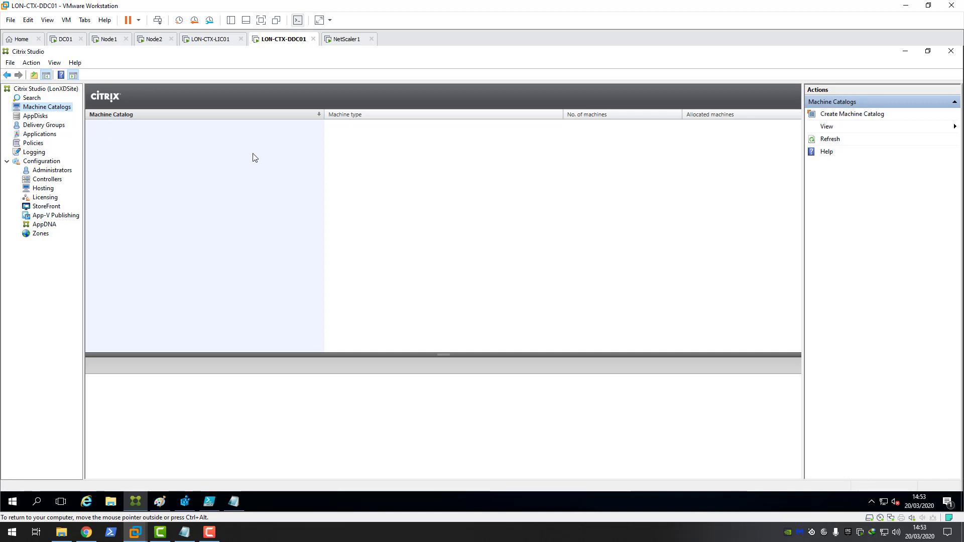
Step: Browse the AppDisks and Delivery Groups views, ending on the empty Applications view
{"action": "left_click", "coordinate": [39, 118]}
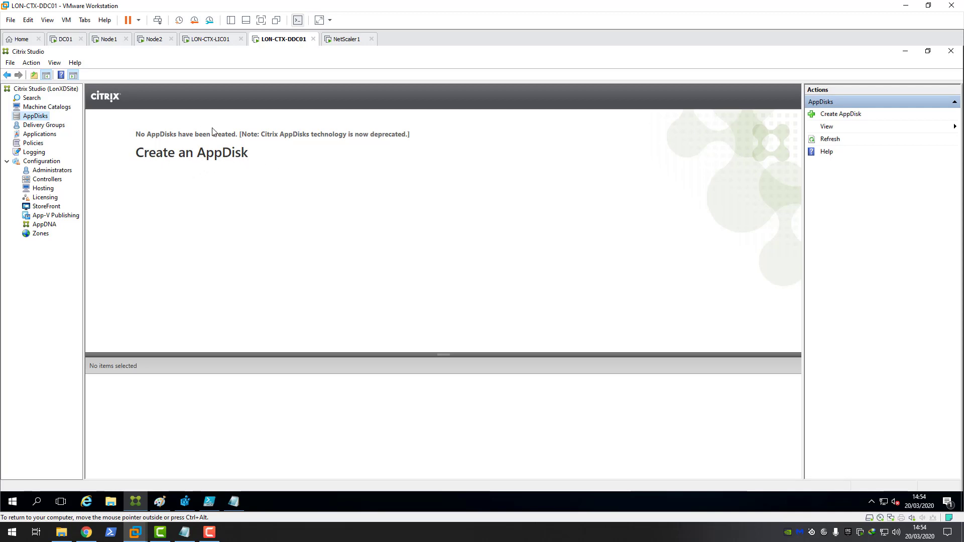
{"action": "left_click", "coordinate": [45, 126]}
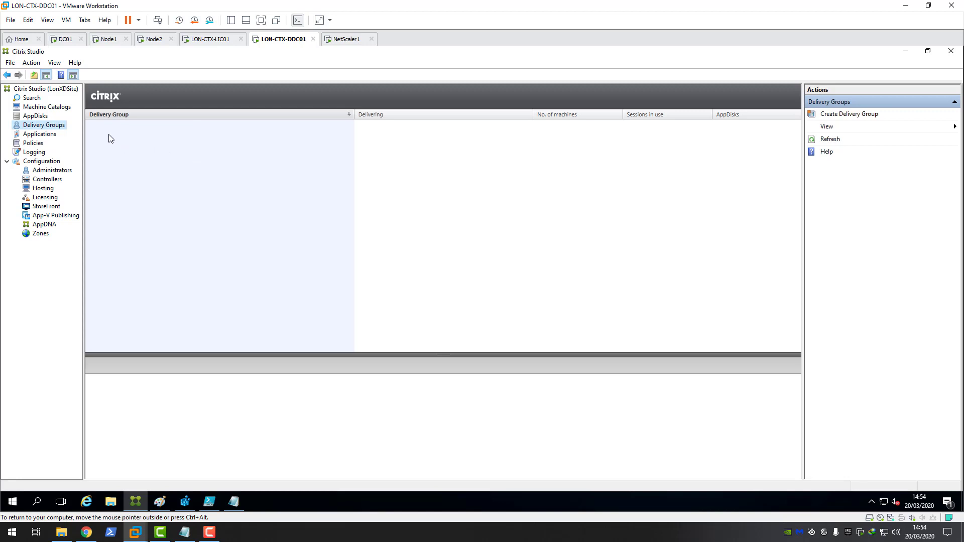
{"action": "left_click", "coordinate": [45, 136]}
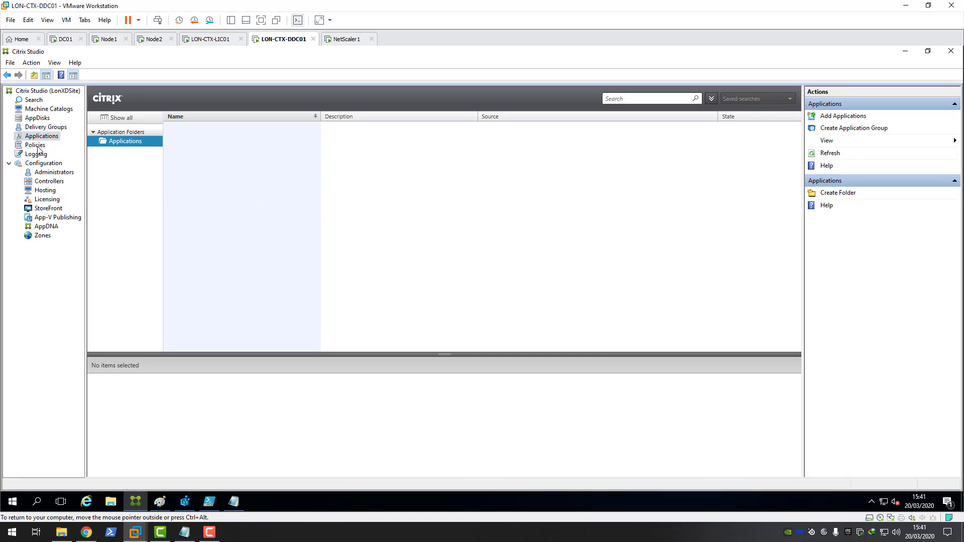
Step: Open Policies and dismiss the welcome message to see the default Unfiltered policy
{"action": "left_click", "coordinate": [35, 146]}
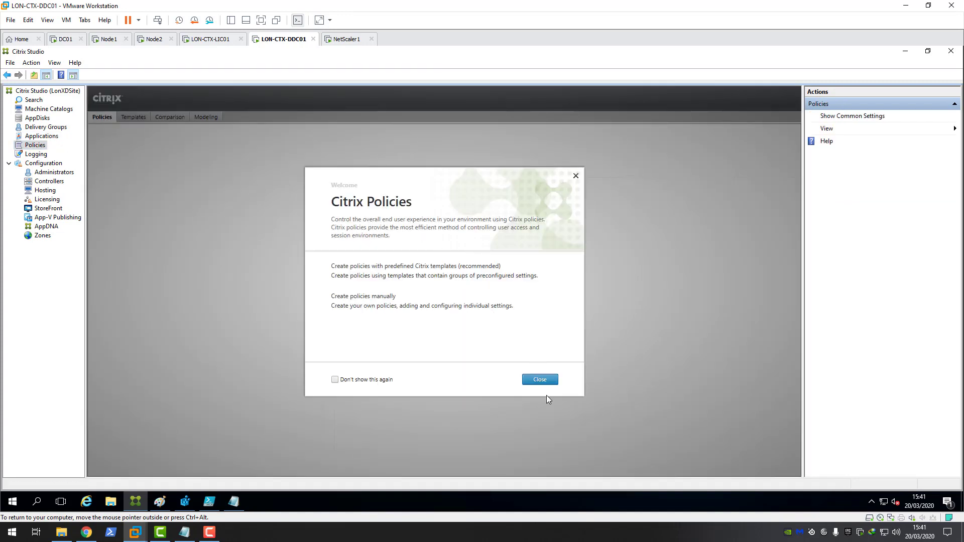
{"action": "left_click", "coordinate": [540, 380]}
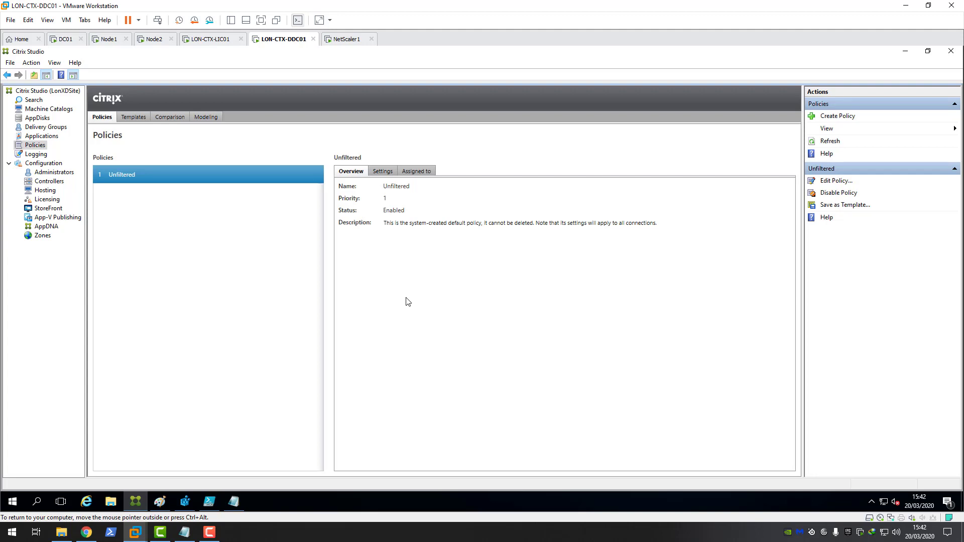
Step: Open Logging, check its Preferences and cancel unchanged, then open the site Configuration overview
{"action": "left_click", "coordinate": [35, 154]}
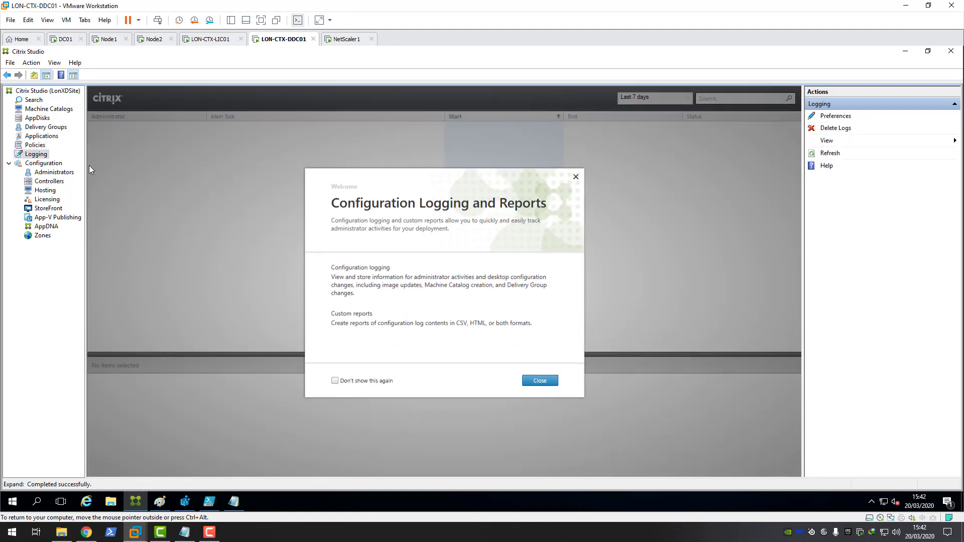
{"action": "left_click", "coordinate": [539, 381]}
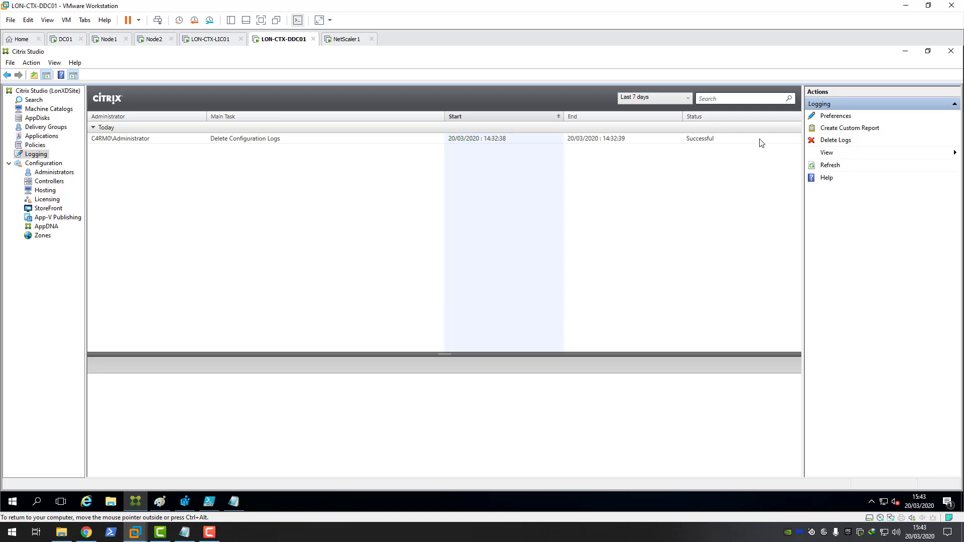
{"action": "left_click", "coordinate": [832, 119]}
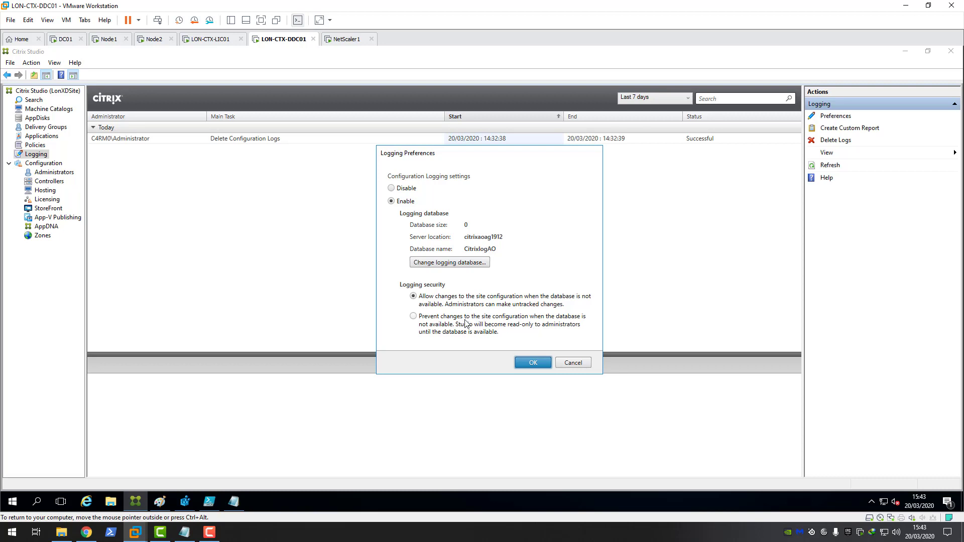
{"action": "left_click", "coordinate": [577, 364]}
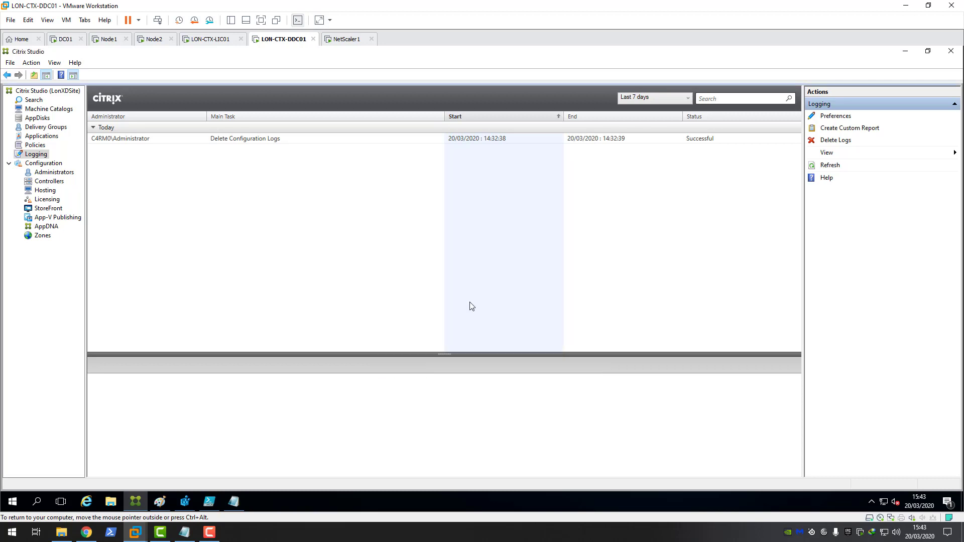
{"action": "left_click", "coordinate": [47, 165]}
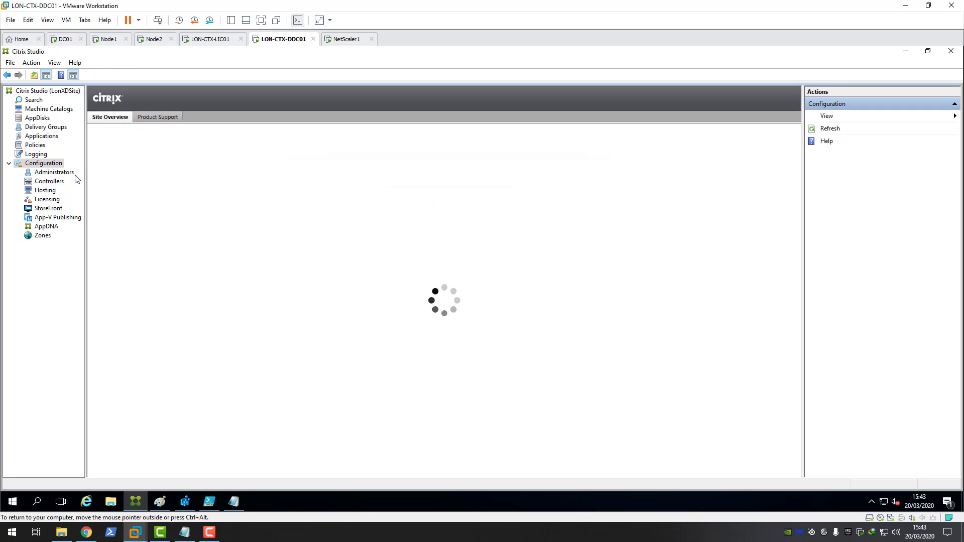
Step: Open the Administrators node, dismiss the welcome message, and launch the Create Administrator wizard
{"action": "left_click", "coordinate": [54, 172]}
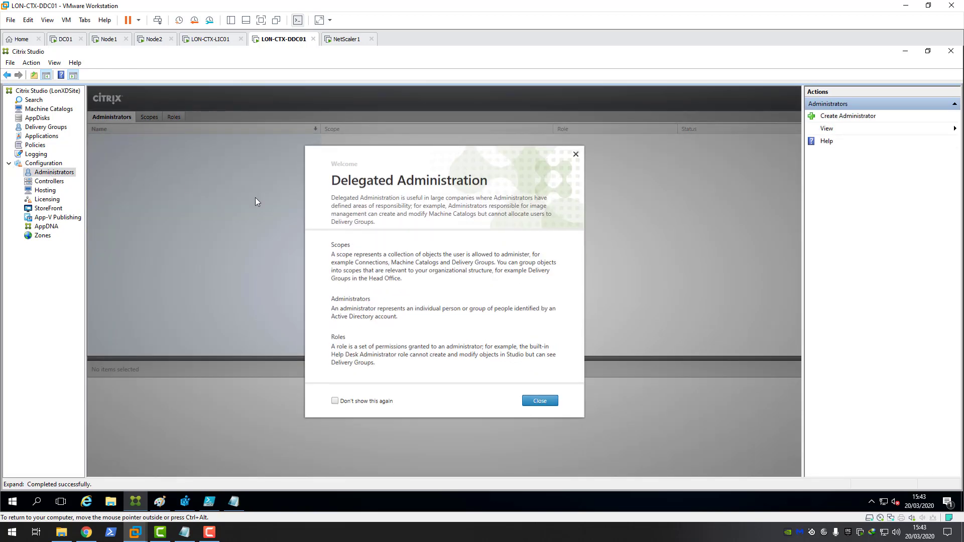
{"action": "left_click", "coordinate": [538, 400]}
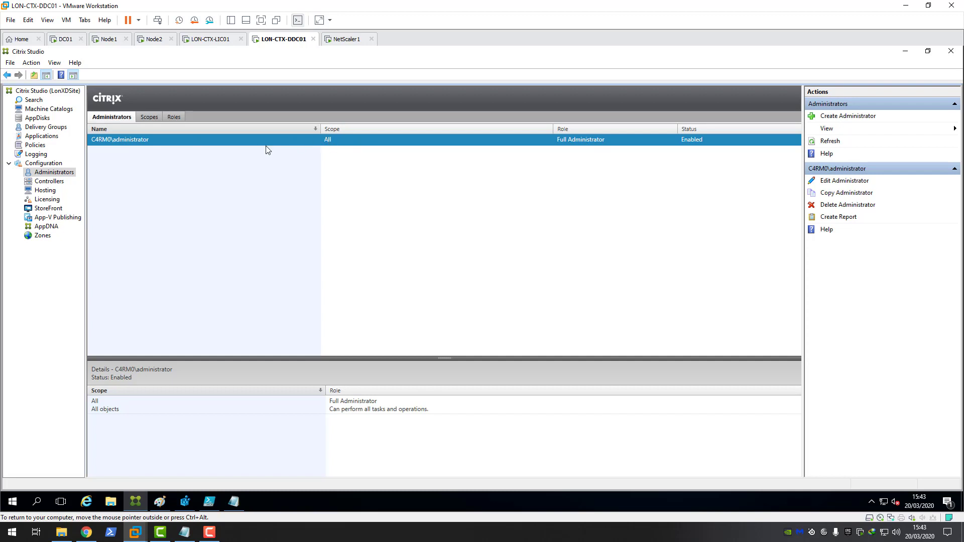
{"action": "right_click", "coordinate": [59, 179]}
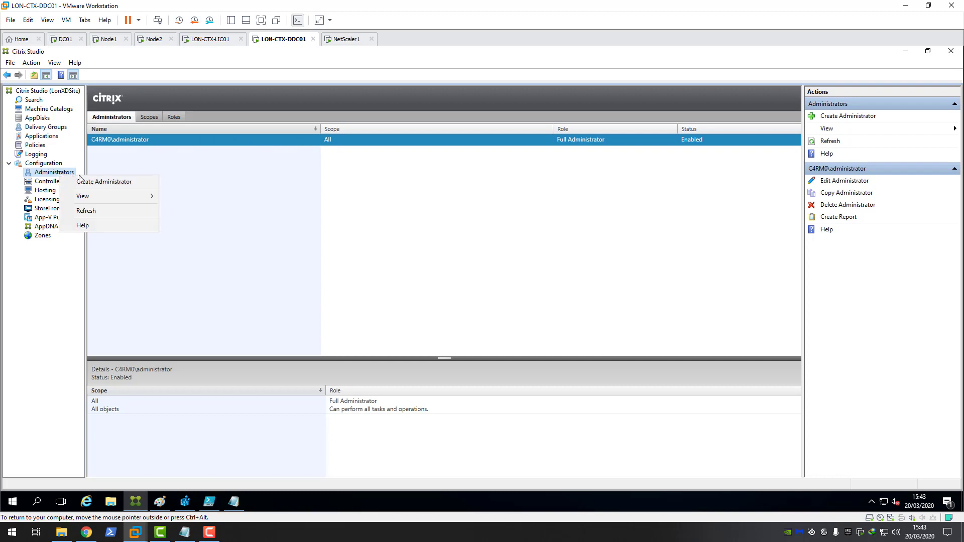
{"action": "left_click", "coordinate": [107, 182]}
{"action": "left_click_drag", "start_coordinate": [378, 123], "coordinate": [370, 135]}
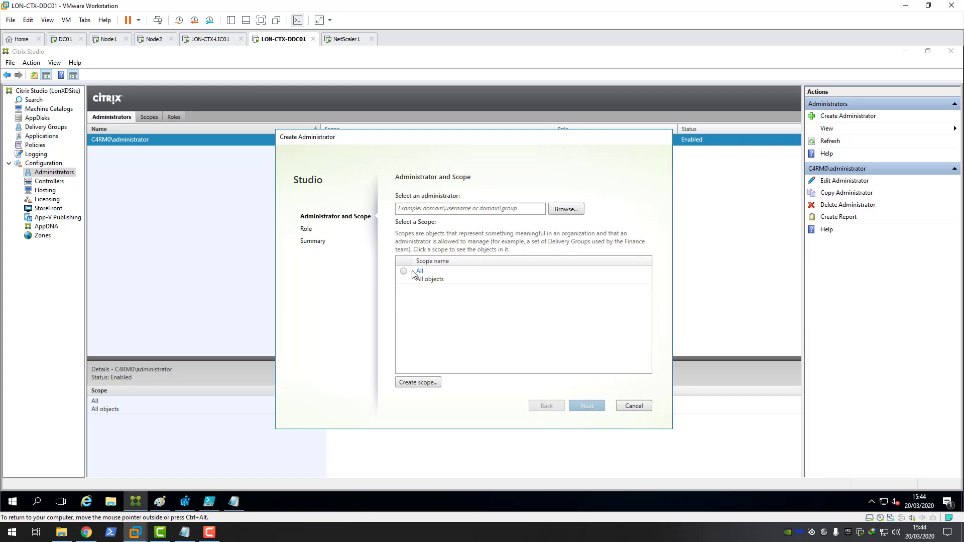
Step: Pick the citrix_admins group via Check Names, choose the All scope, and continue
{"action": "left_click", "coordinate": [566, 209]}
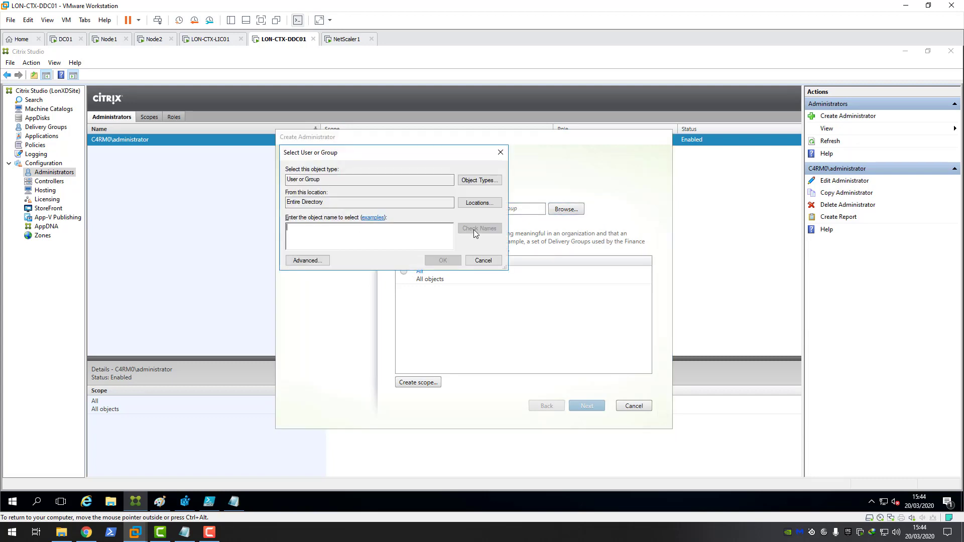
{"action": "type", "text": "citrix_"}
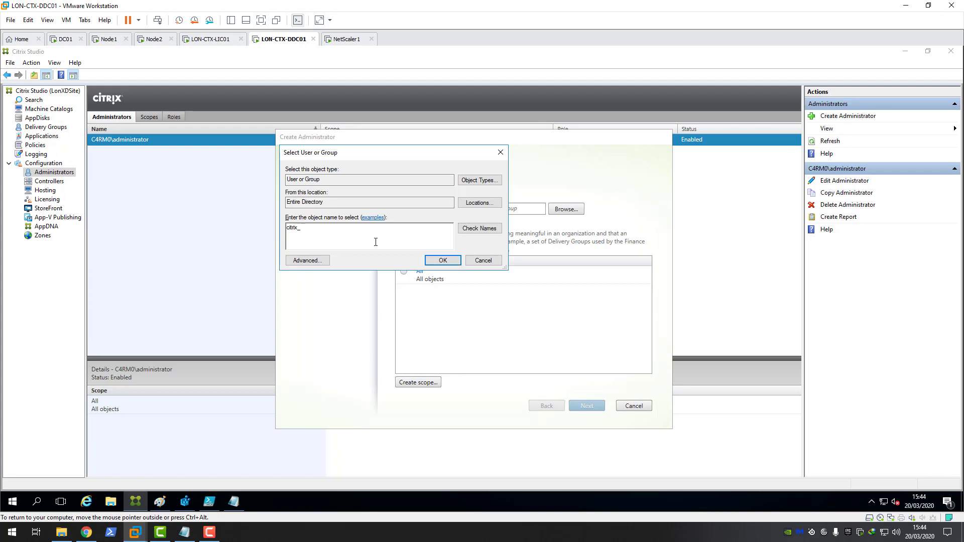
{"action": "type", "text": "admins"}
{"action": "left_click", "coordinate": [479, 228]}
{"action": "left_click", "coordinate": [443, 260]}
{"action": "left_click", "coordinate": [405, 273]}
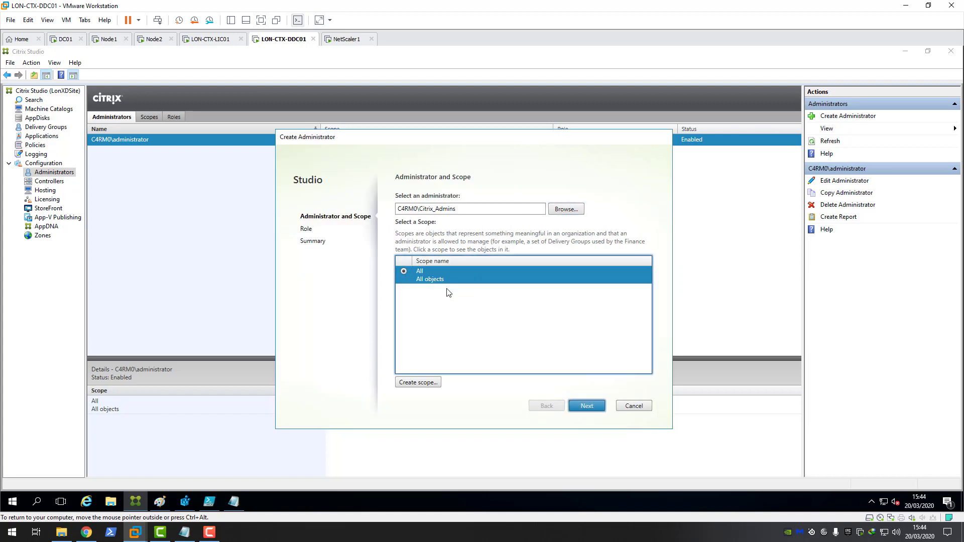
{"action": "left_click", "coordinate": [587, 407]}
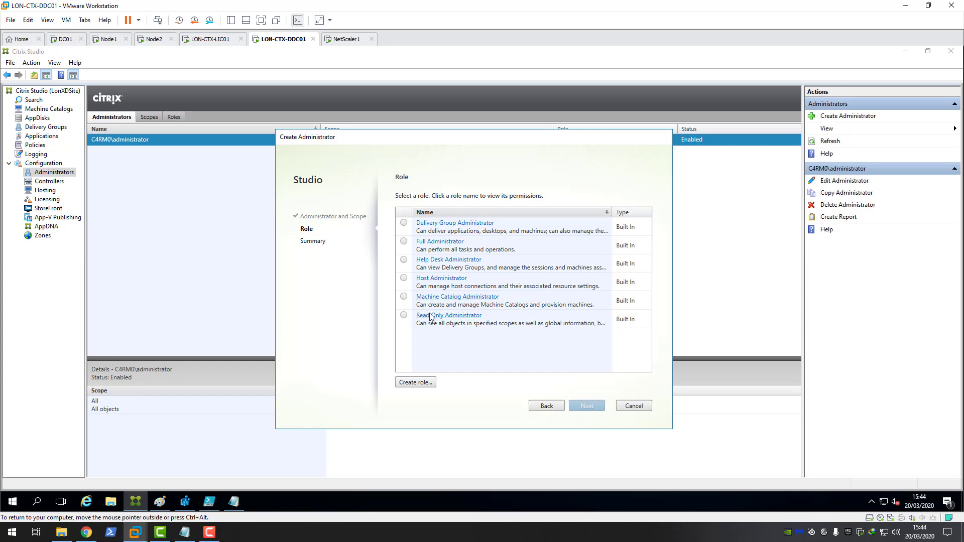
Step: Choose the Full Administrator role and advance to the Summary page
{"action": "left_click", "coordinate": [403, 242]}
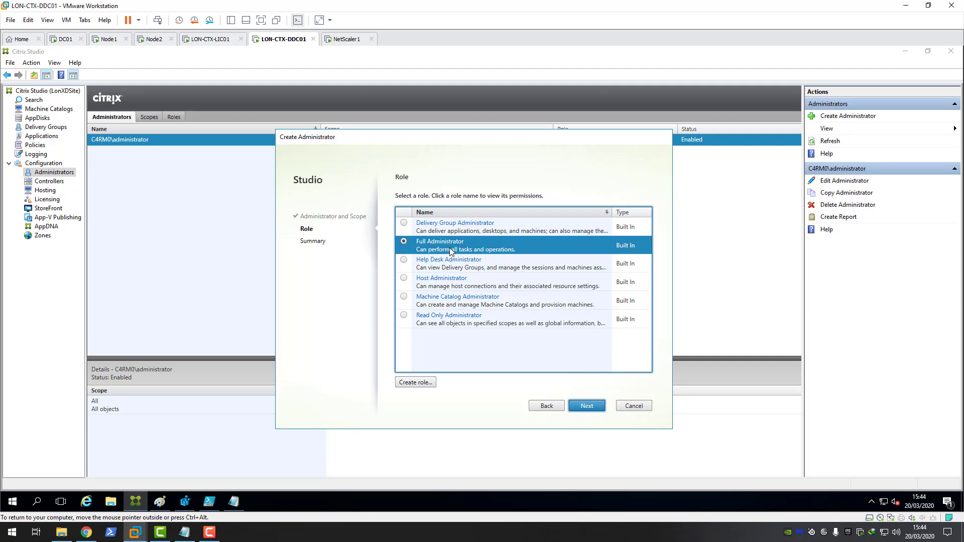
{"action": "left_click", "coordinate": [598, 411]}
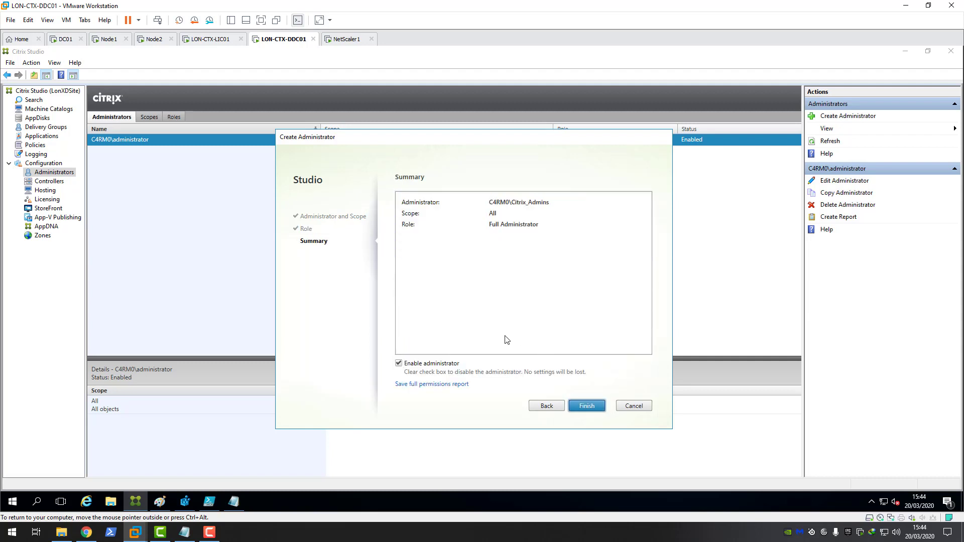
Step: Finish the wizard and select the new C4RM0\Citrix_Admins row in the list
{"action": "left_click", "coordinate": [585, 408]}
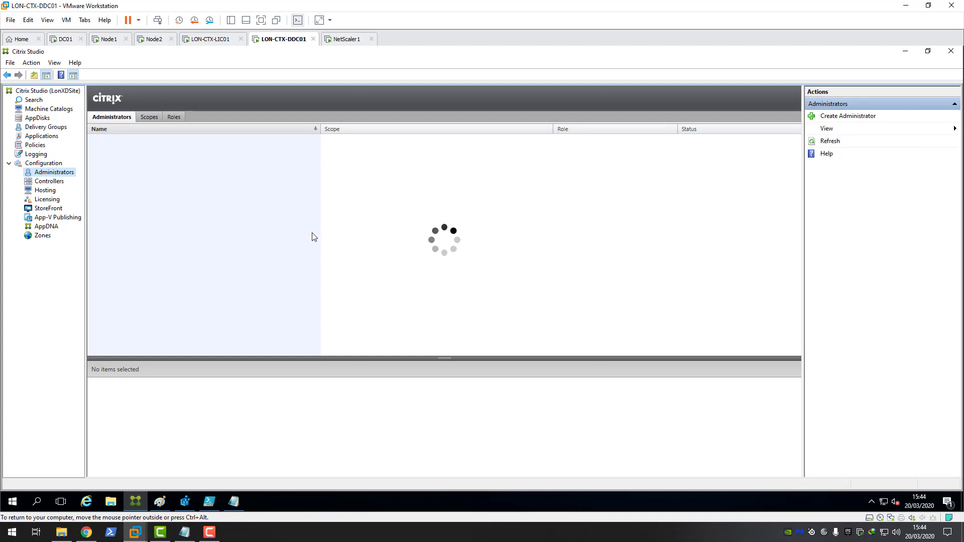
{"action": "left_click", "coordinate": [140, 150]}
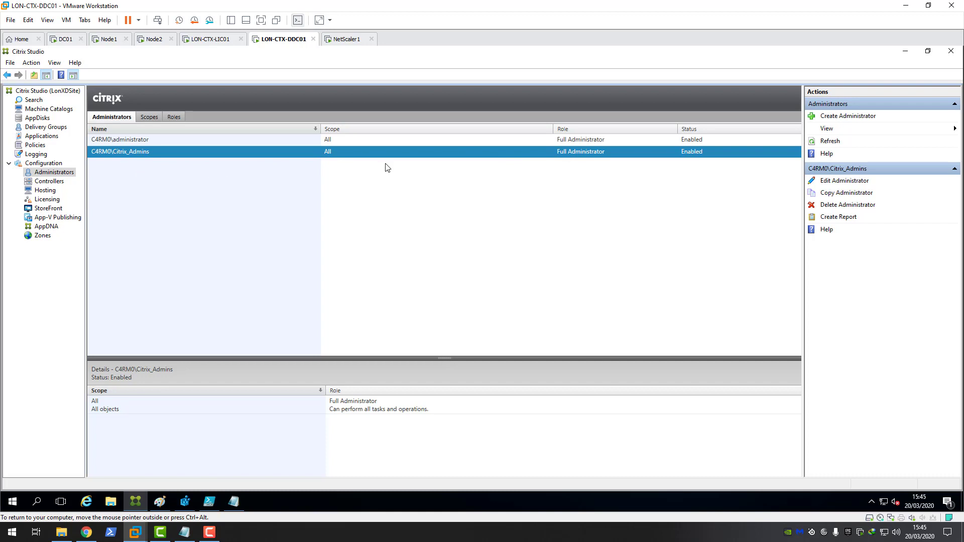
Step: Start another administrator, type 'helpdesk' in the user or group picker, then erase it
{"action": "left_click", "coordinate": [837, 117]}
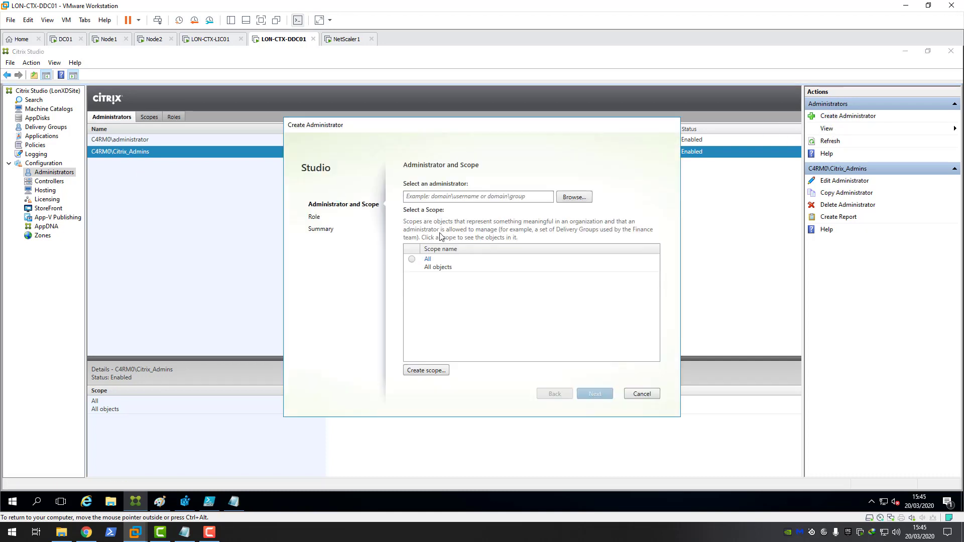
{"action": "left_click", "coordinate": [571, 199]}
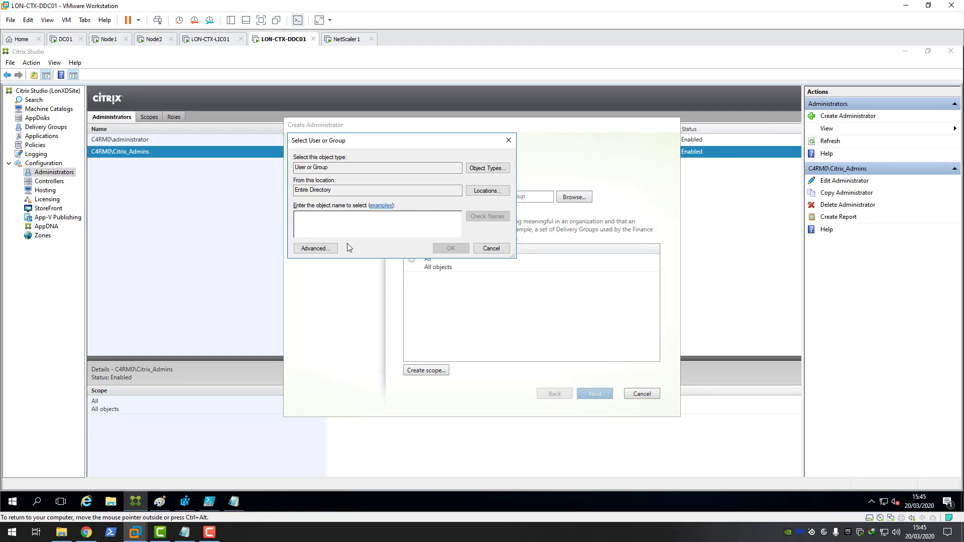
{"action": "type", "text": "helpdesk"}
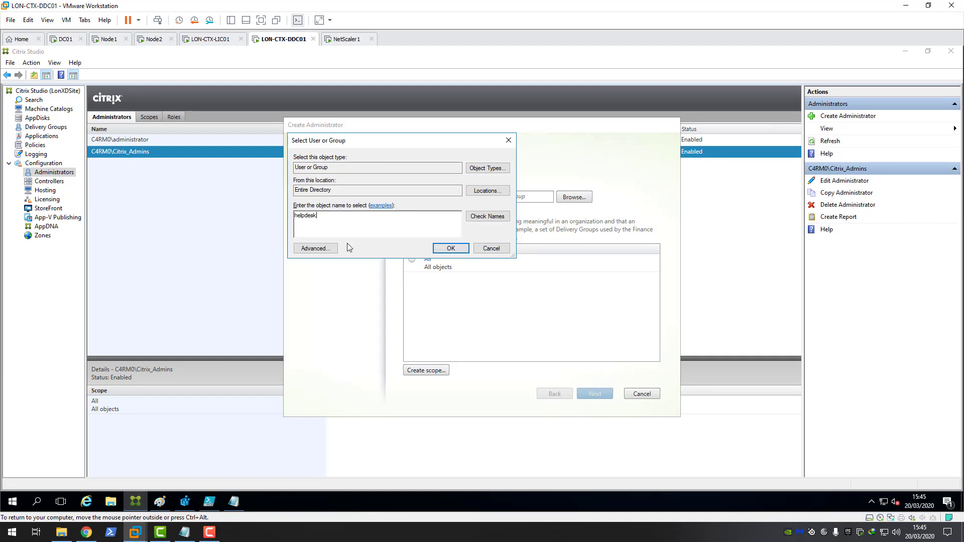
{"action": "key", "text": "BackSpace"}
{"action": "key", "text": "BackSpace"}
{"action": "key", "text": "BackSpace"}
{"action": "key", "text": "BackSpace"}
{"action": "key", "text": "BackSpace"}
{"action": "key", "text": "BackSpace"}
{"action": "key", "text": "BackSpace"}
{"action": "key", "text": "BackSpace"}
{"action": "key", "text": "BackSpace"}
Step: Switch to the DC01 virtual machine and sign in with the account password
{"action": "left_click", "coordinate": [64, 39]}
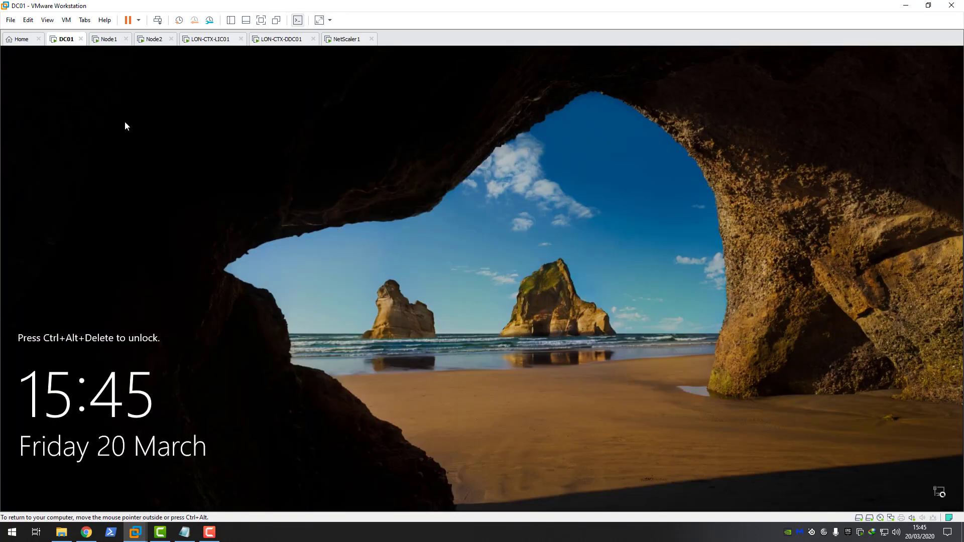
{"action": "left_click", "coordinate": [66, 20]}
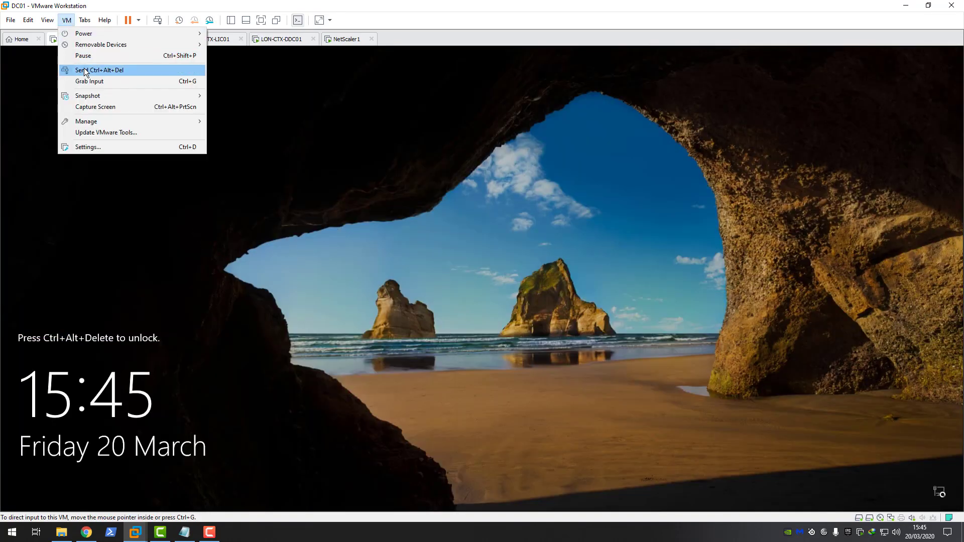
{"action": "left_click", "coordinate": [87, 72]}
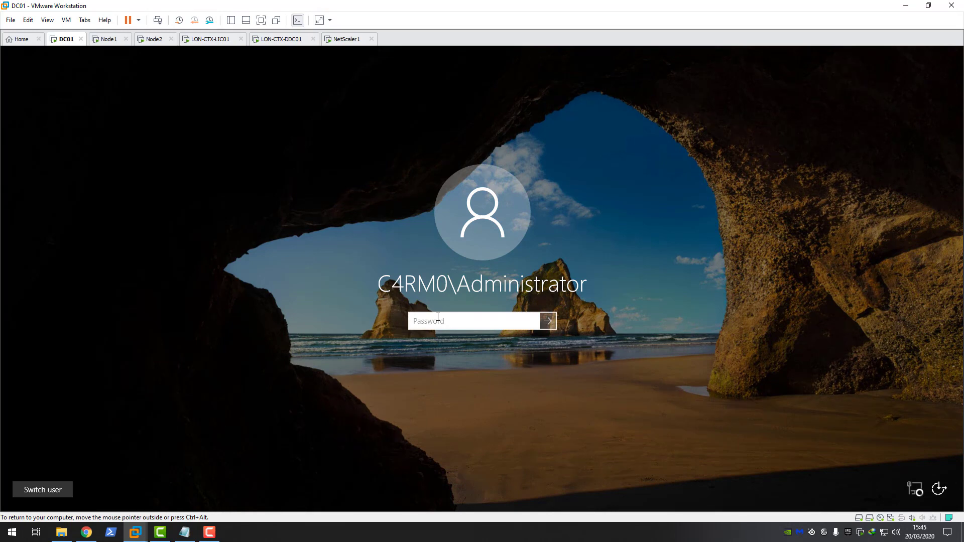
{"action": "type", "text": "••••••••"}
{"action": "key", "text": "Return"}
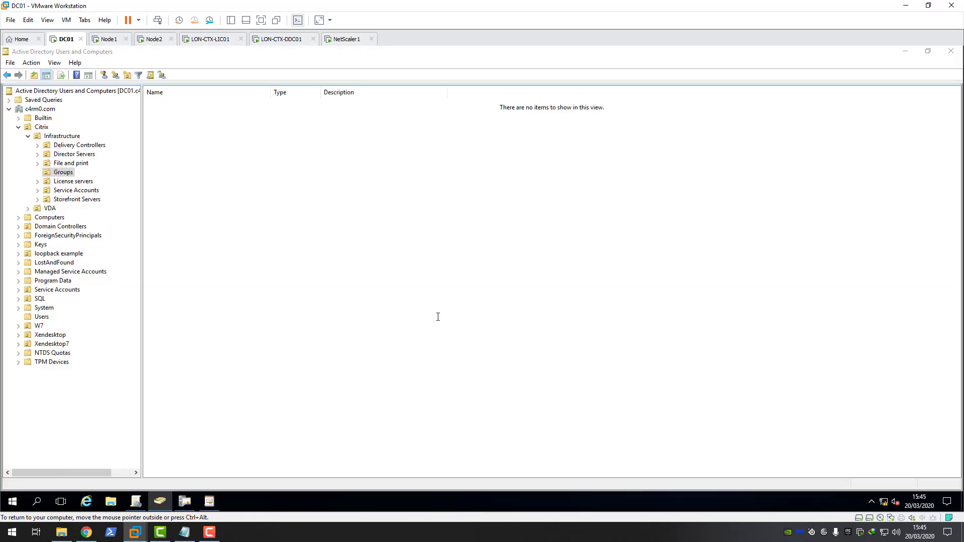
Step: Create the Helpdesk_admins global security group in the Infrastructure Groups folder
{"action": "left_click", "coordinate": [69, 172]}
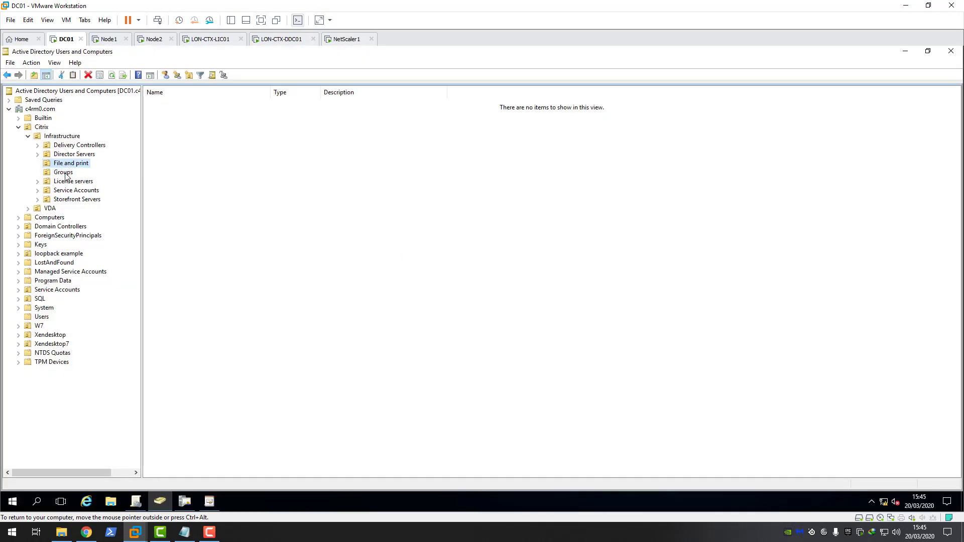
{"action": "right_click", "coordinate": [60, 175]}
{"action": "mouse_move", "coordinate": [90, 224]}
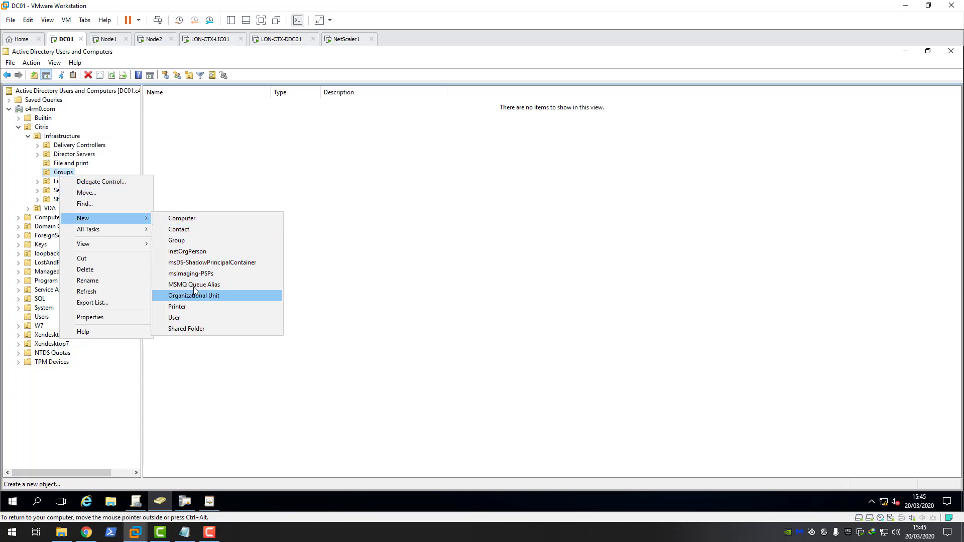
{"action": "left_click", "coordinate": [181, 242]}
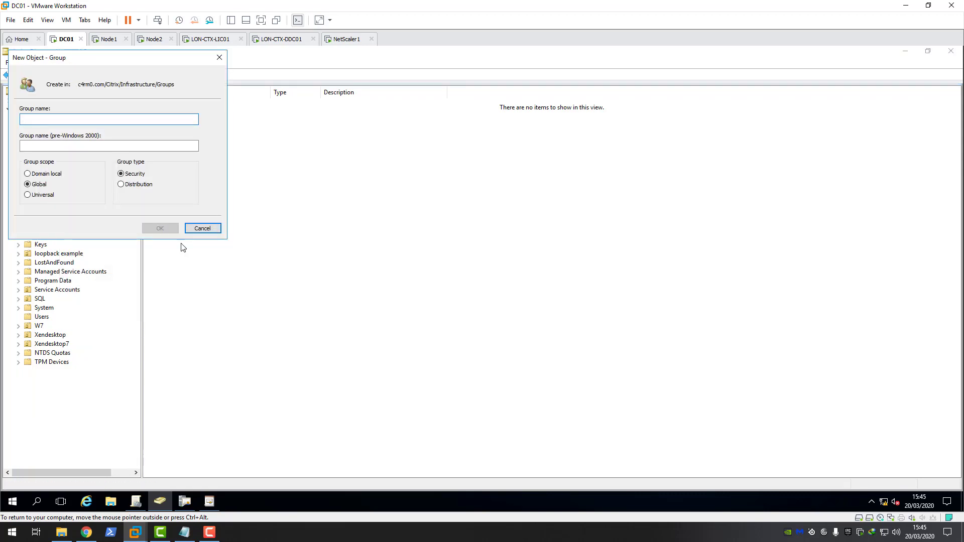
{"action": "type", "text": "Help"}
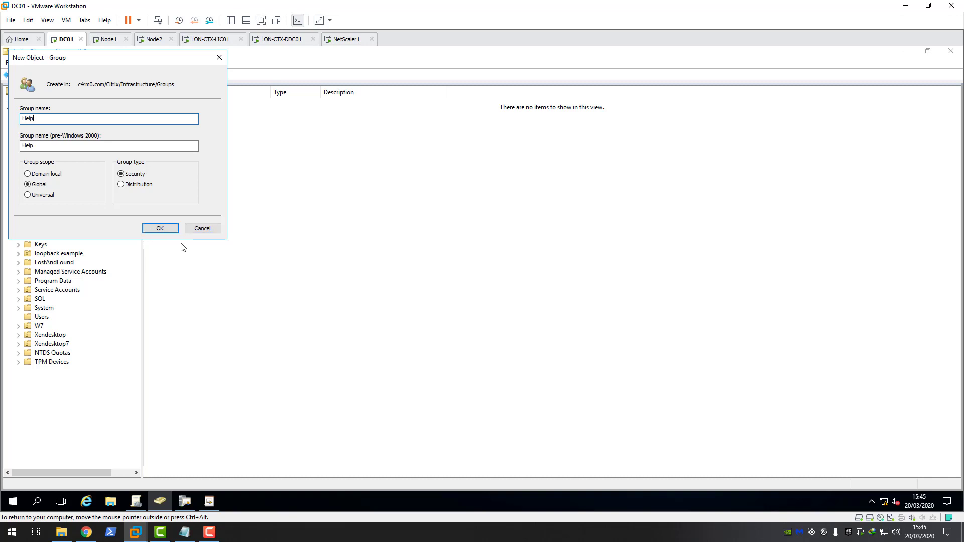
{"action": "type", "text": "deskp_admins"}
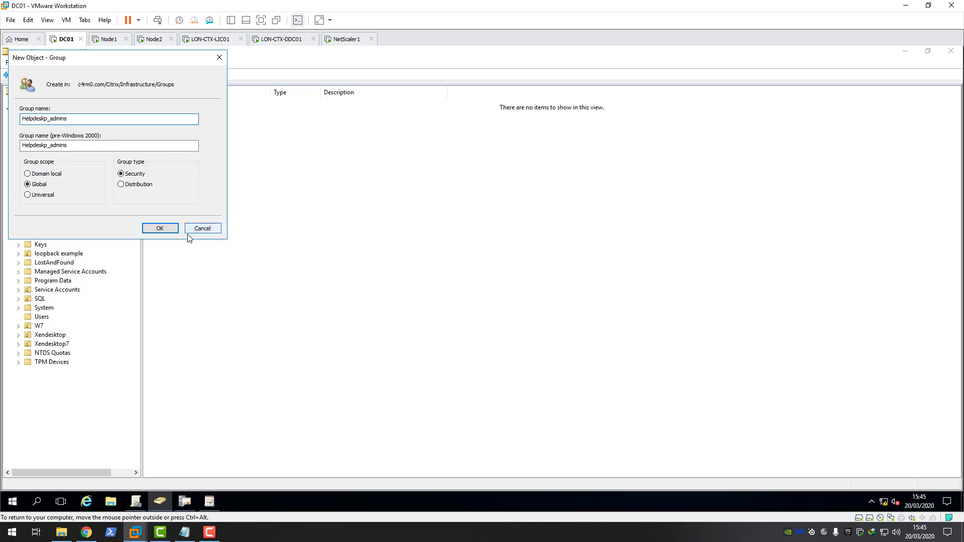
{"action": "left_click", "coordinate": [47, 118]}
{"action": "key", "text": "BackSpace"}
{"action": "left_click", "coordinate": [160, 226]}
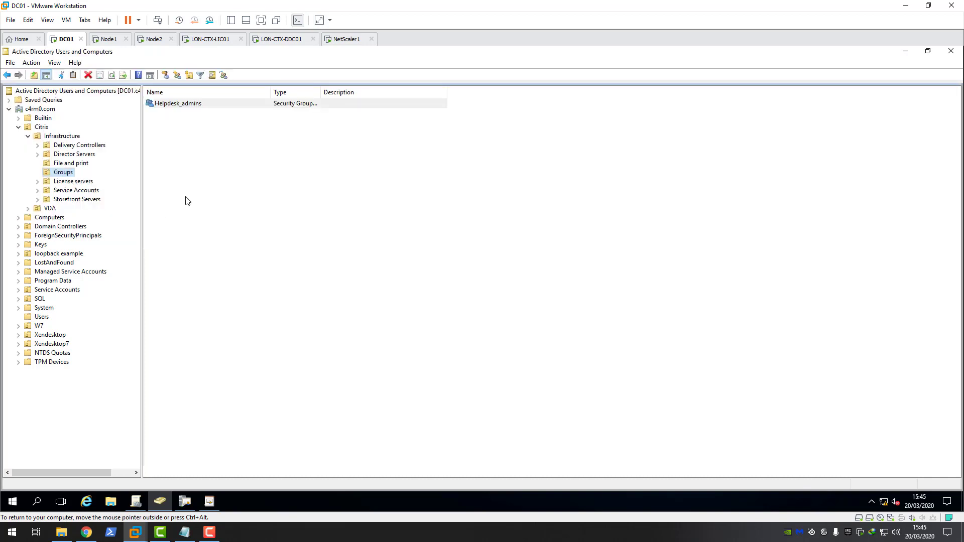
Step: On LON-CTX-DDC01, resolve 'helpde' to Helpdesk_admins, choose the All scope, and continue
{"action": "left_click", "coordinate": [275, 42]}
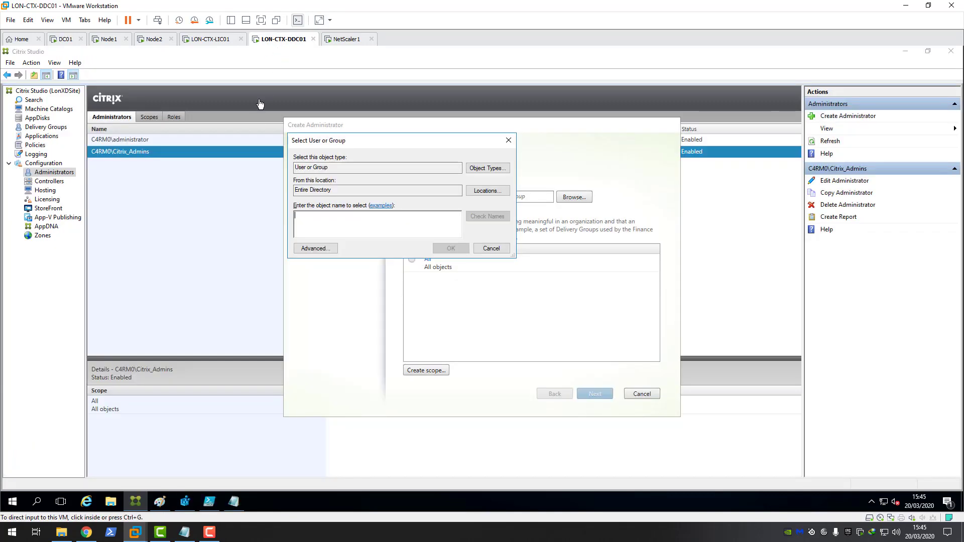
{"action": "left_click", "coordinate": [322, 219]}
{"action": "type", "text": "he"}
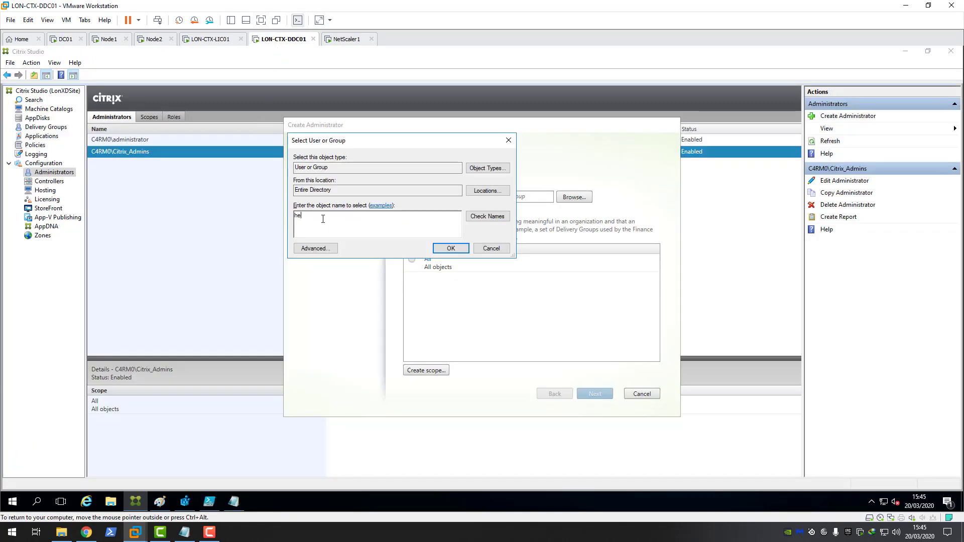
{"action": "type", "text": "lpdesk"}
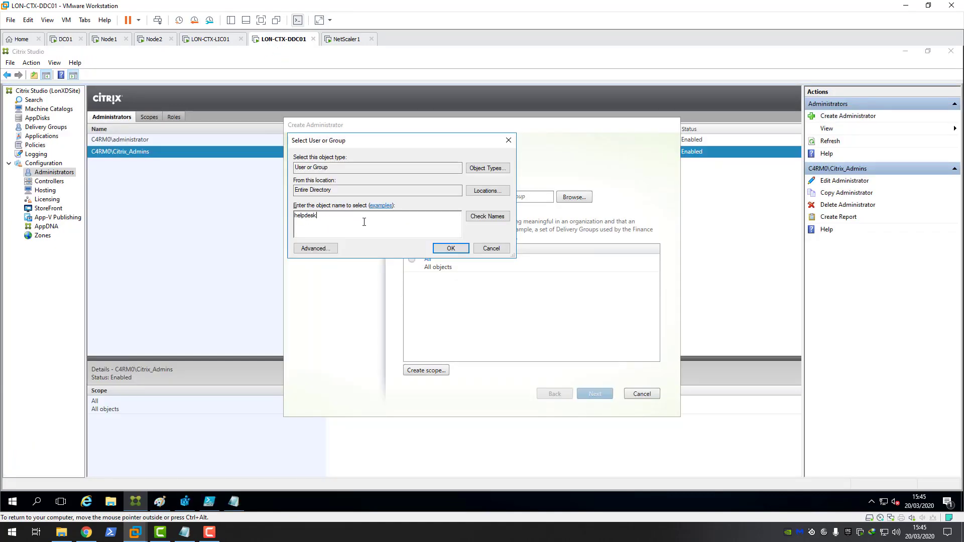
{"action": "left_click", "coordinate": [487, 217]}
{"action": "left_click", "coordinate": [451, 249]}
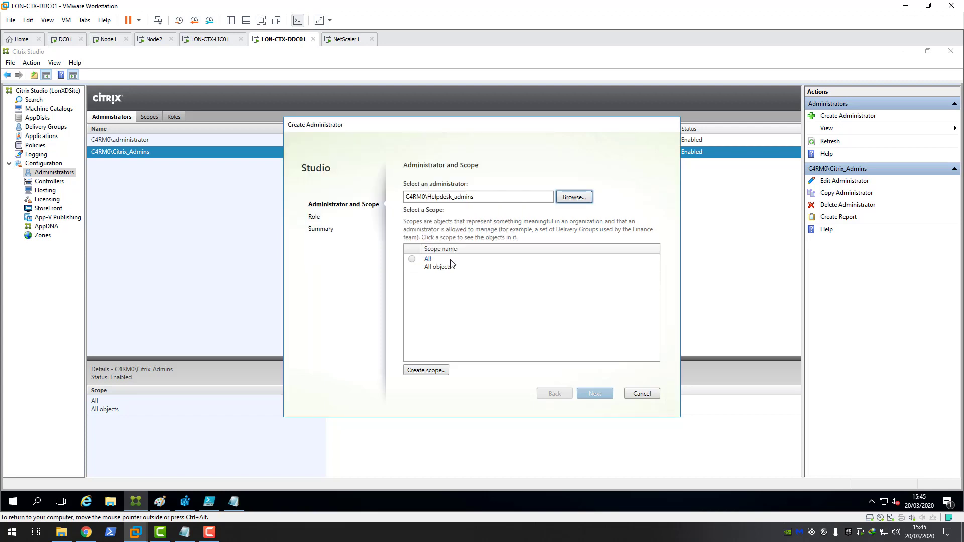
{"action": "left_click", "coordinate": [417, 262]}
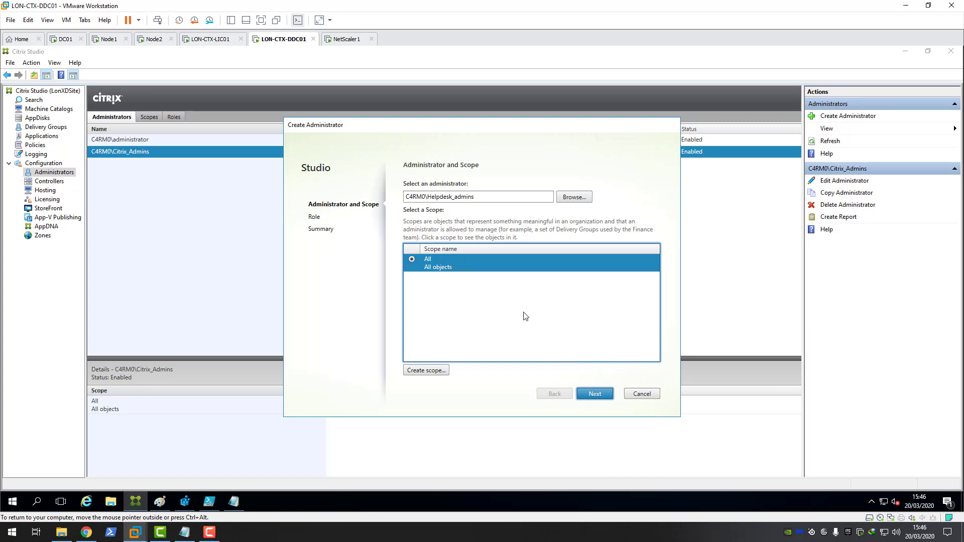
{"action": "left_click", "coordinate": [592, 394]}
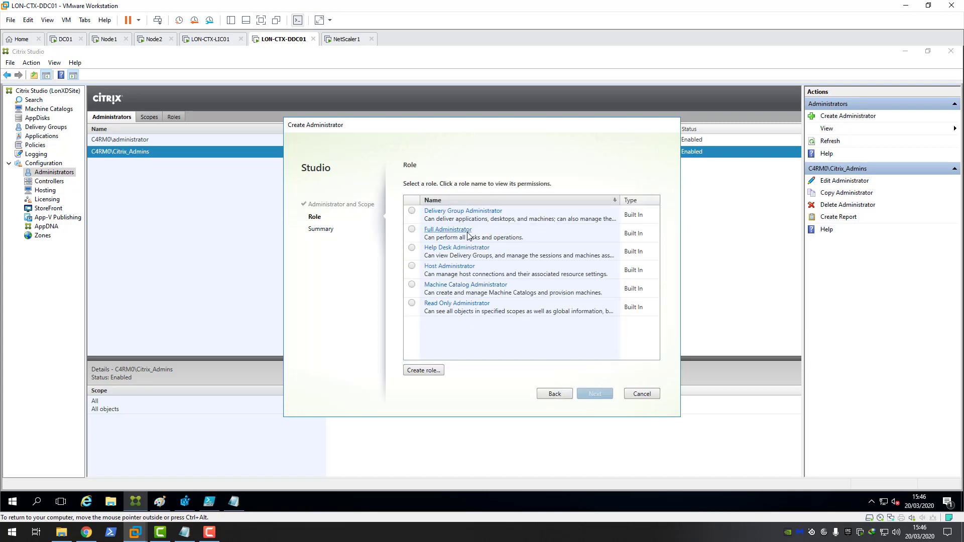
Step: Assign the Help Desk Administrator role and finish the wizard
{"action": "left_click", "coordinate": [413, 250]}
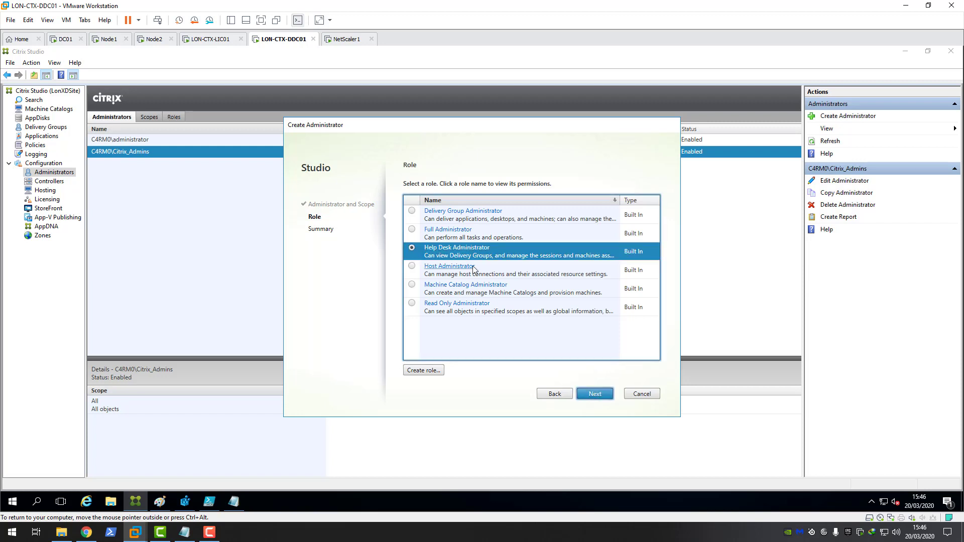
{"action": "left_click", "coordinate": [595, 395]}
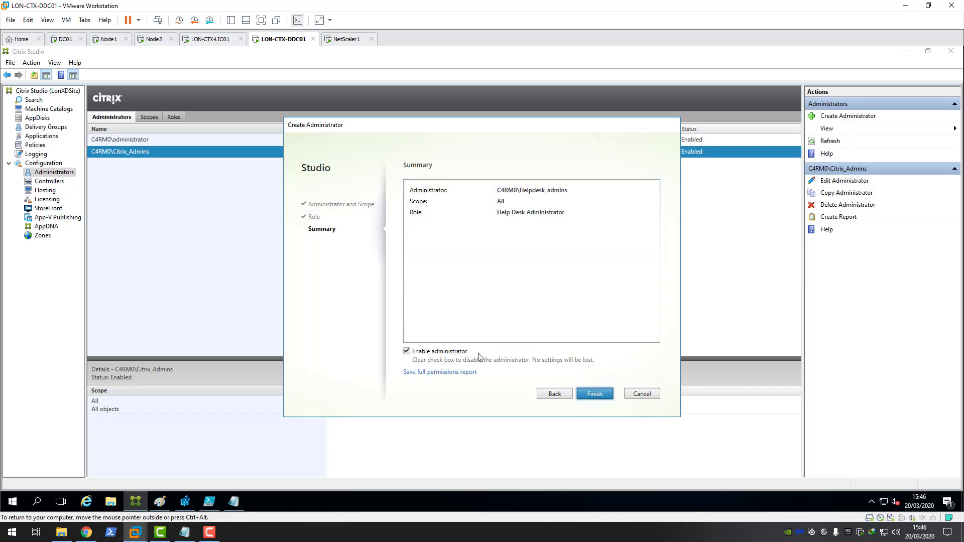
{"action": "left_click", "coordinate": [593, 395]}
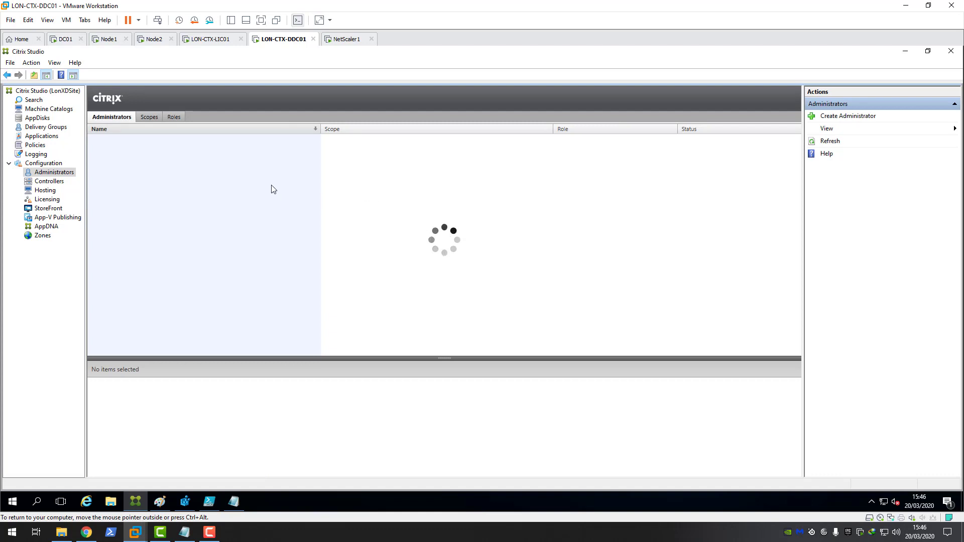
Step: Edit Helpdesk_admins and add a second entry: All scope with Read Only Administrator role
{"action": "left_click", "coordinate": [159, 166]}
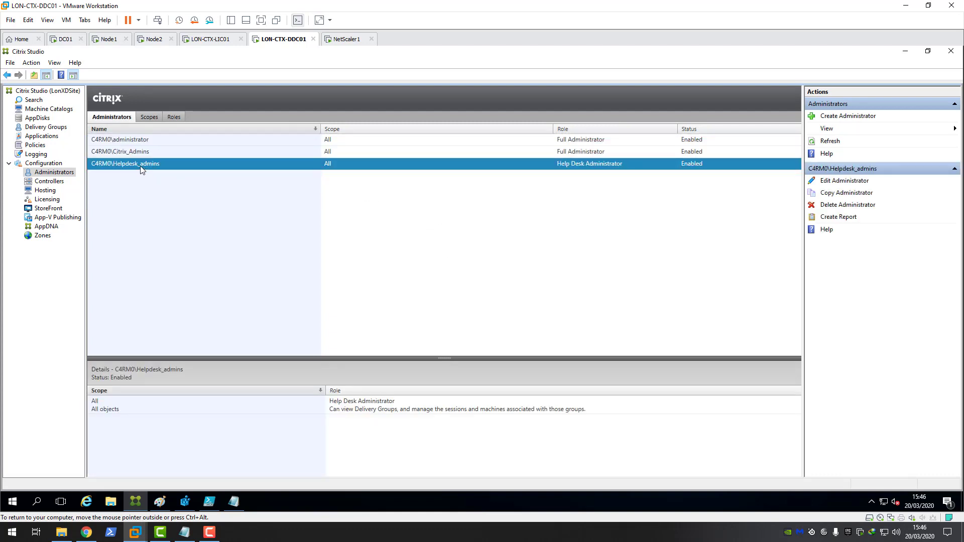
{"action": "right_click", "coordinate": [141, 168]}
{"action": "left_click", "coordinate": [179, 173]}
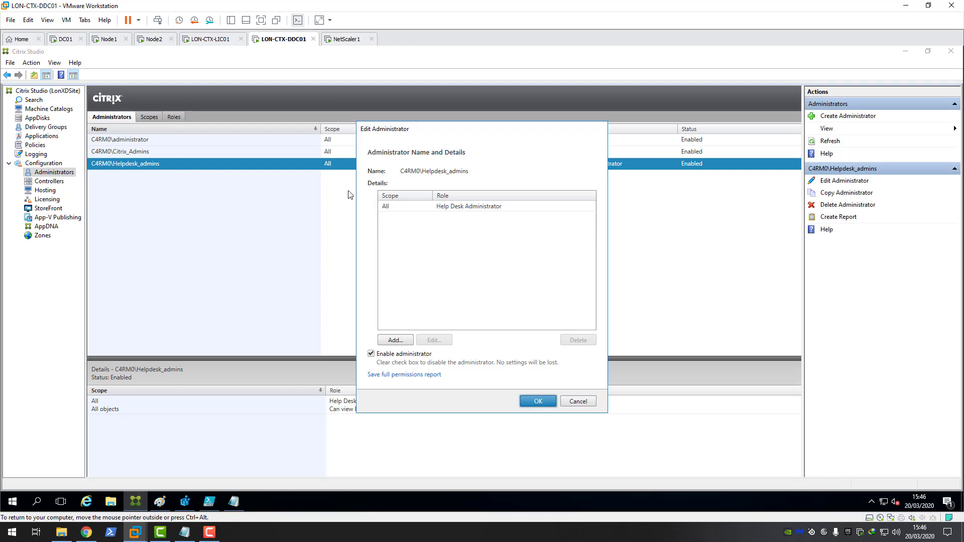
{"action": "left_click", "coordinate": [395, 340]}
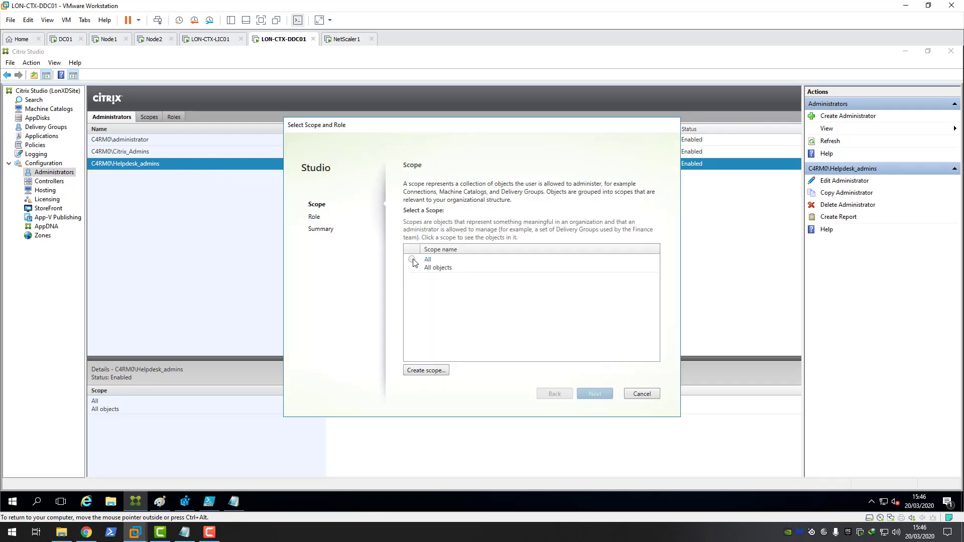
{"action": "left_click", "coordinate": [416, 262]}
{"action": "left_click", "coordinate": [593, 393]}
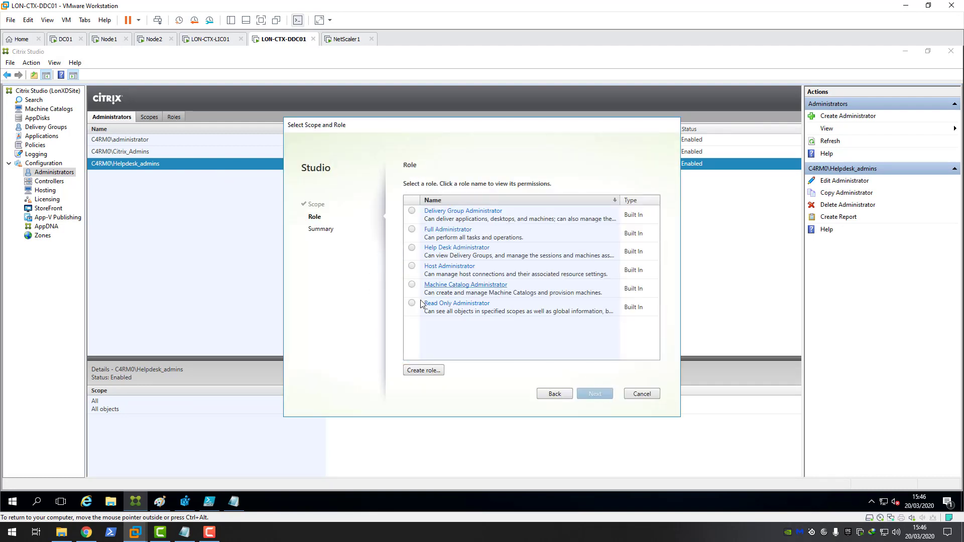
{"action": "left_click", "coordinate": [412, 303]}
{"action": "left_click", "coordinate": [596, 394]}
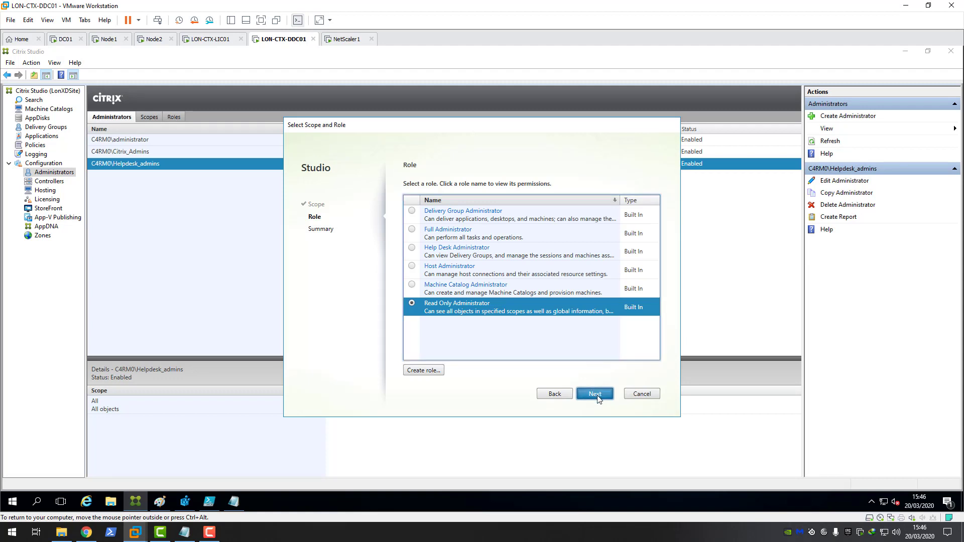
{"action": "left_click", "coordinate": [601, 395]}
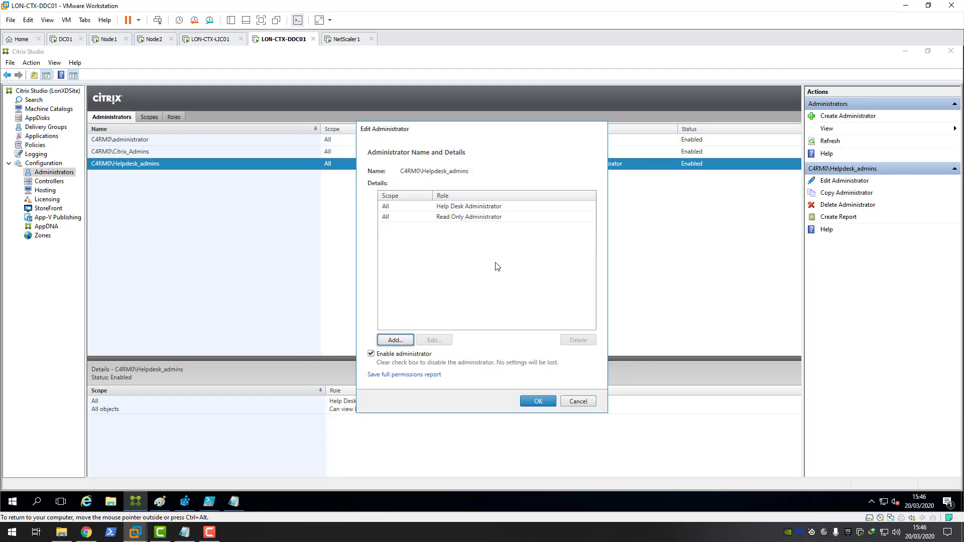
Step: Review the Help Desk and Read Only Administrator entries and save the changes
{"action": "left_click", "coordinate": [460, 209]}
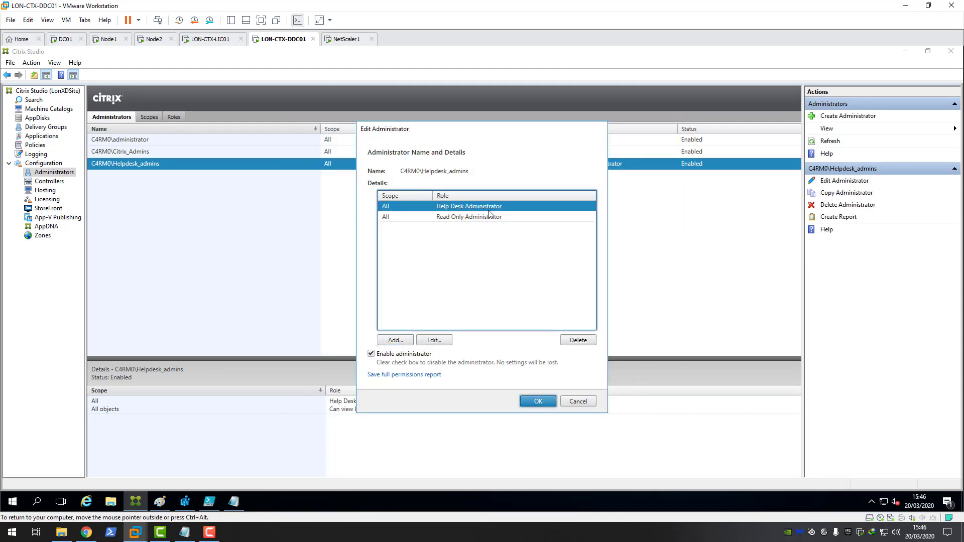
{"action": "left_click", "coordinate": [458, 217]}
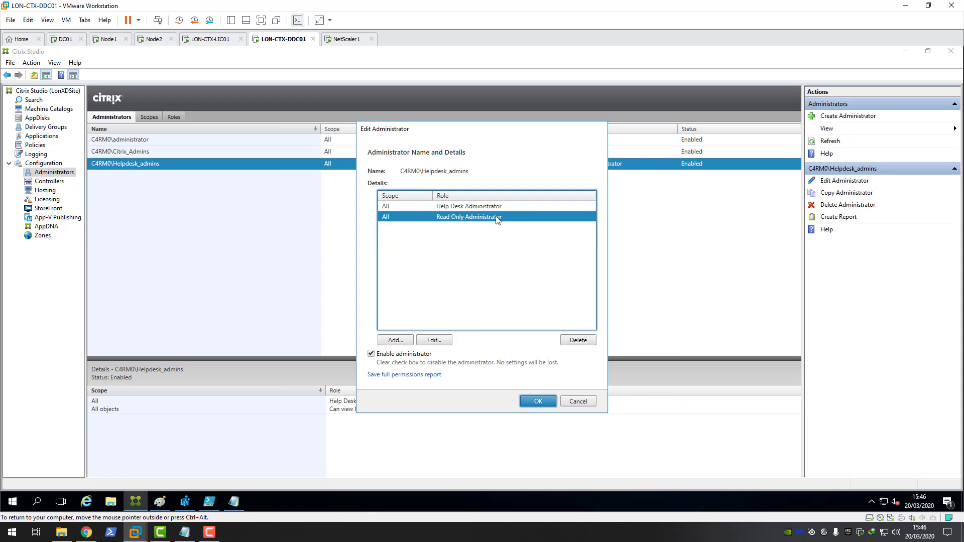
{"action": "left_click", "coordinate": [542, 402]}
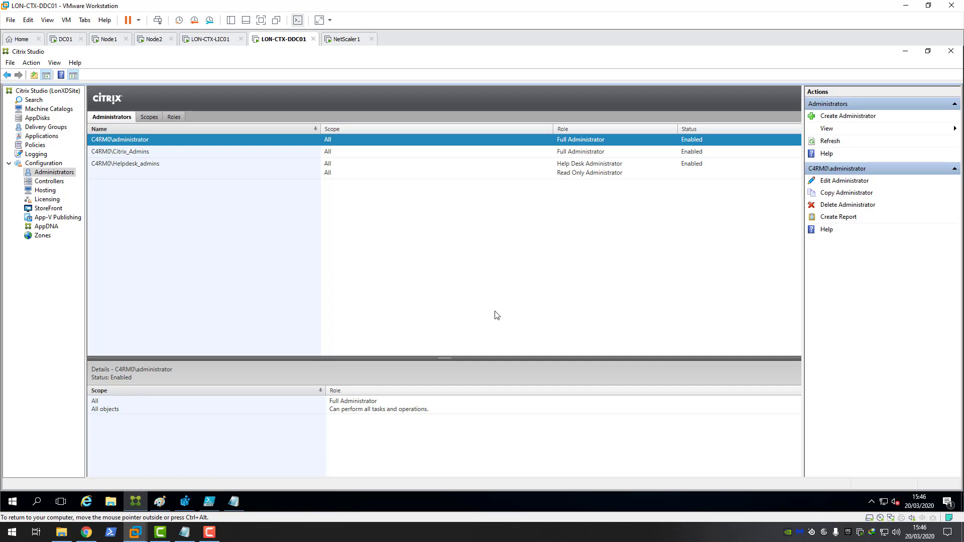
Step: Check the roles of Citrix_Admins and Helpdesk_admins, then view Controllers and the Hosting page
{"action": "left_click", "coordinate": [137, 170]}
{"action": "key", "text": "Up"}
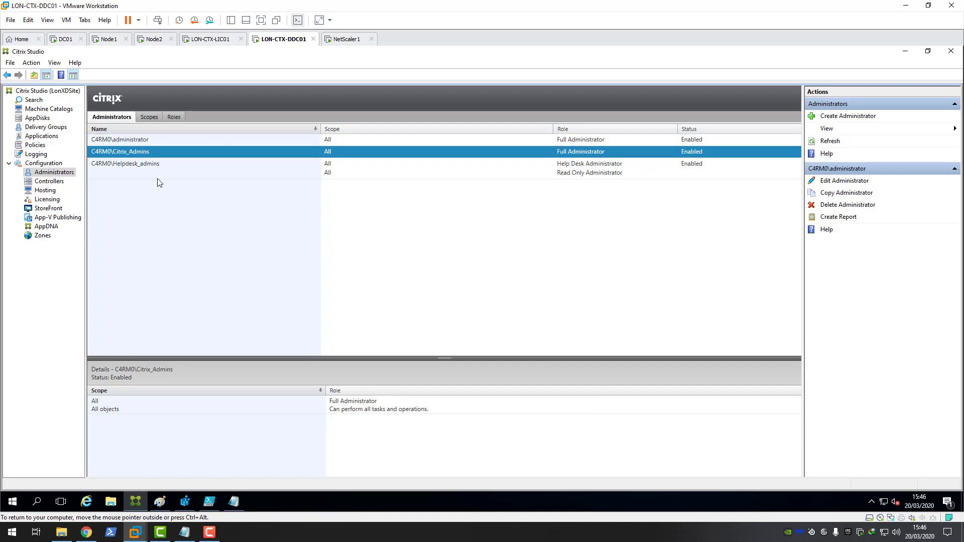
{"action": "left_click", "coordinate": [132, 170]}
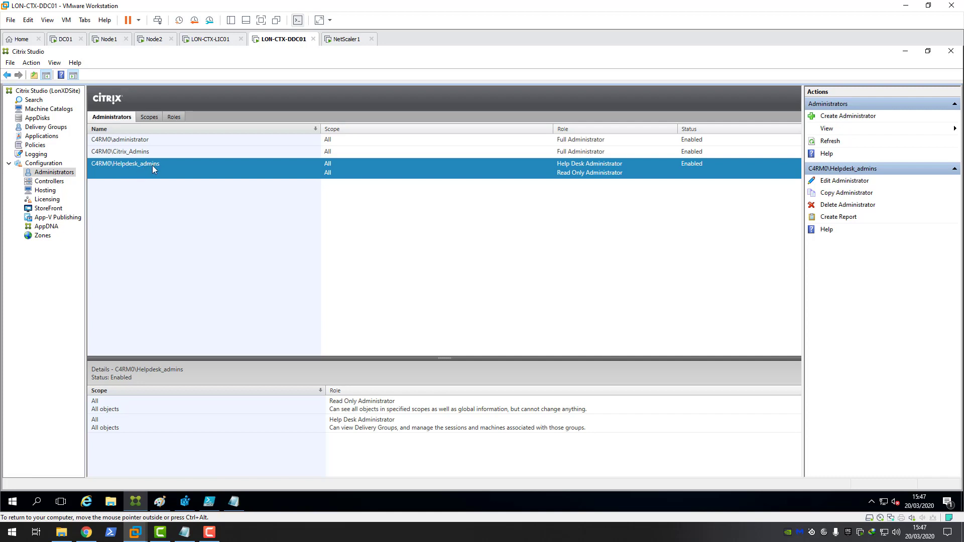
{"action": "left_click", "coordinate": [59, 182]}
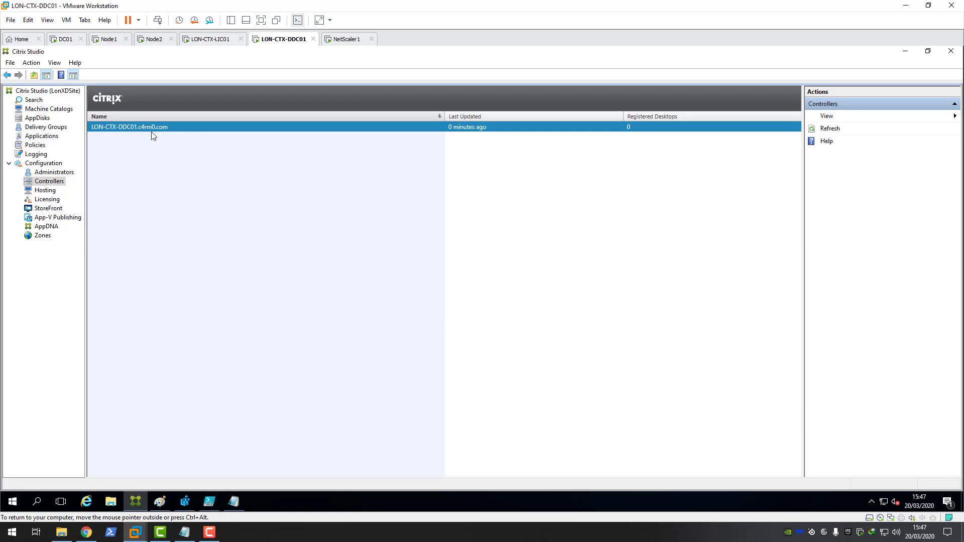
{"action": "left_click", "coordinate": [45, 193]}
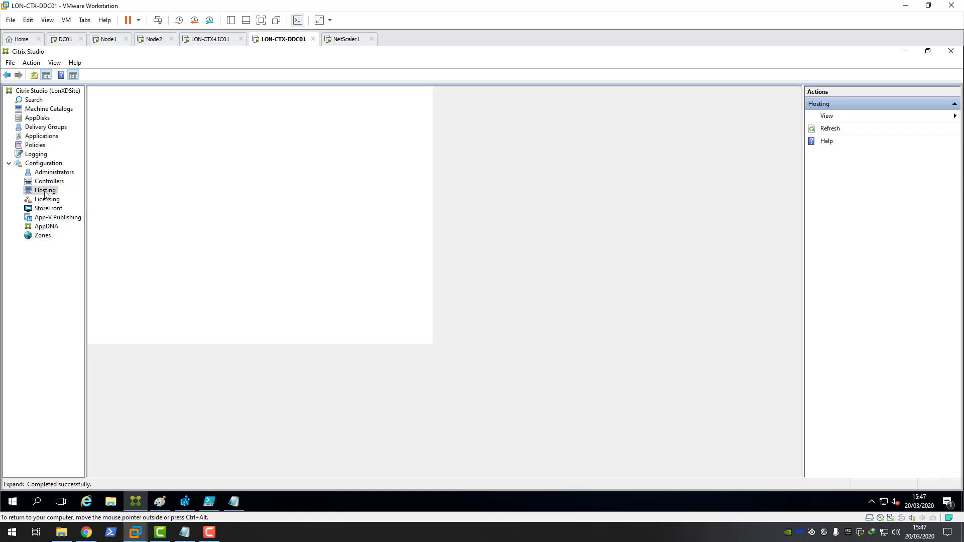
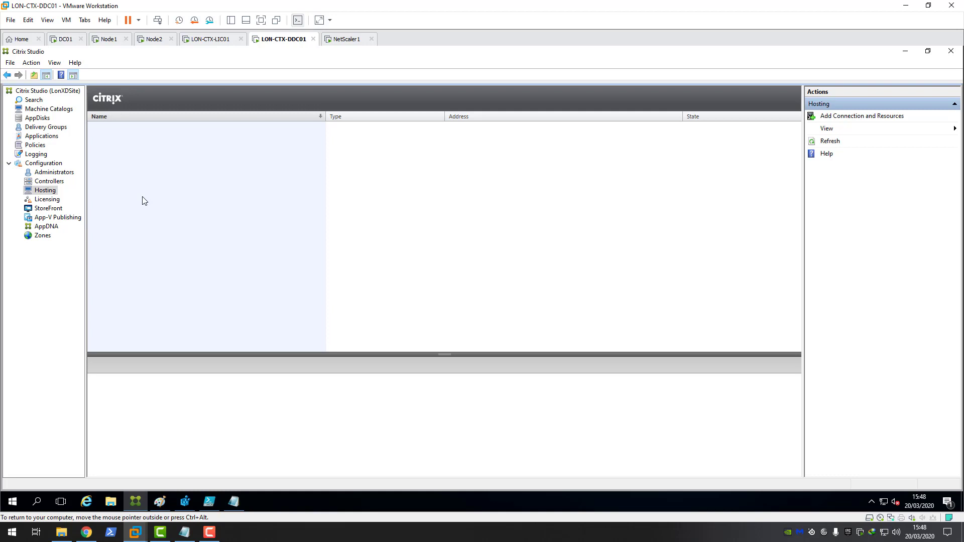
Step: Show the Licensing overview listing the six evaluation licenses that expire 16/06/2020
{"action": "left_click", "coordinate": [47, 200]}
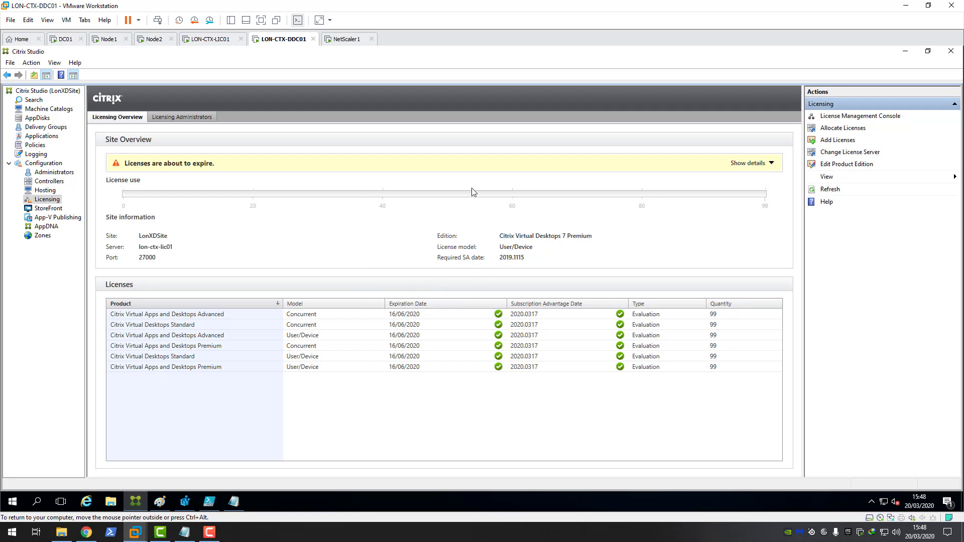
Step: Review the Licensing Administrators and Product Edition without changing them, then go to StoreFront
{"action": "left_click", "coordinate": [199, 117]}
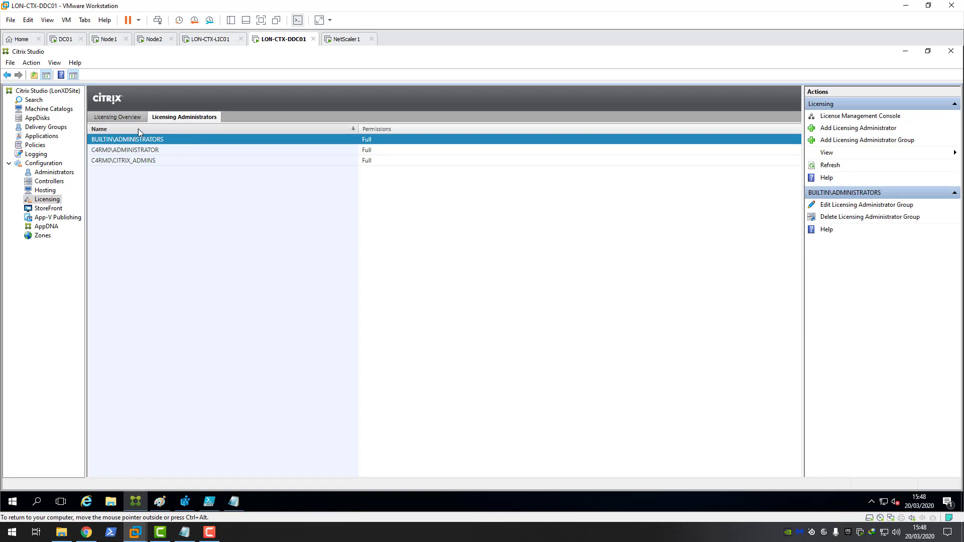
{"action": "left_click", "coordinate": [117, 116]}
{"action": "left_click", "coordinate": [847, 163]}
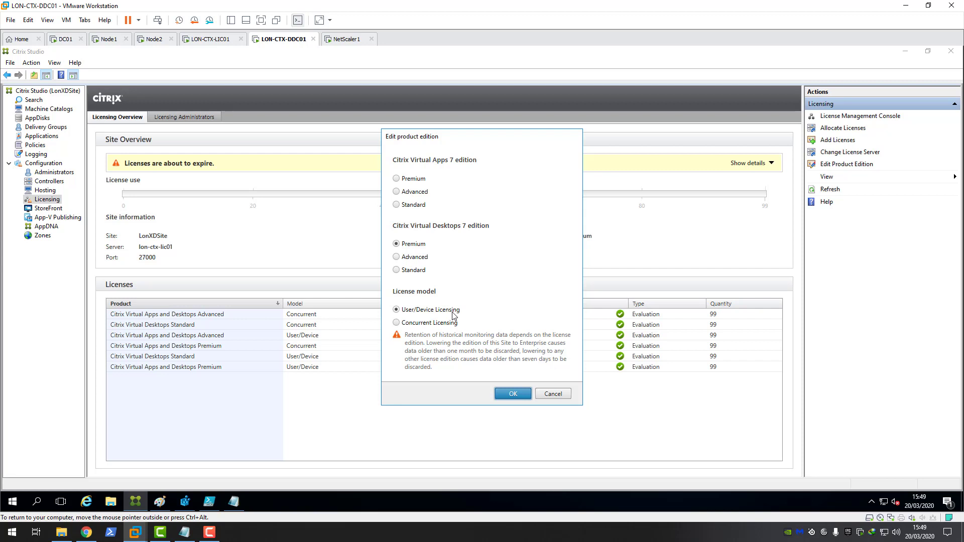
{"action": "left_click", "coordinate": [557, 394]}
{"action": "left_click", "coordinate": [49, 208]}
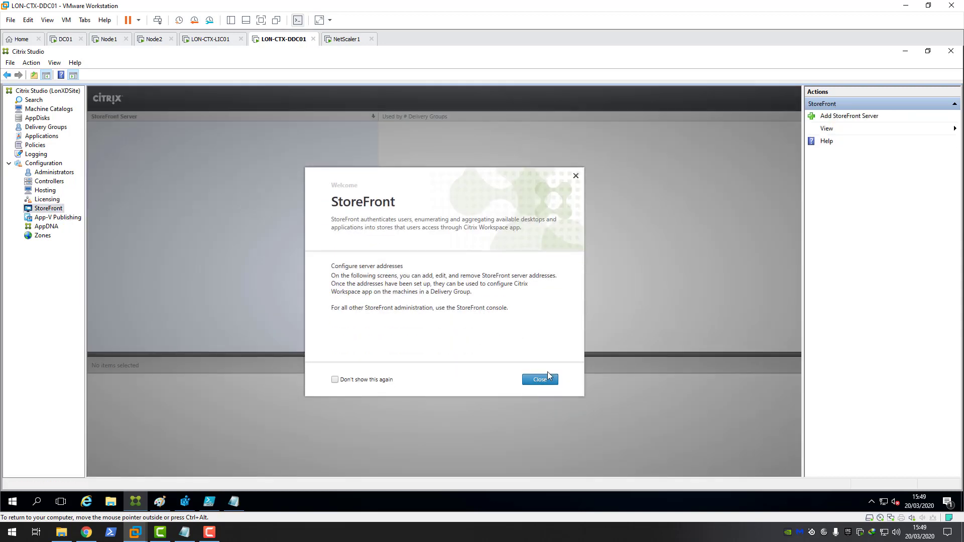
Step: Close the StoreFront welcome dialog and view the empty App-V Publishing packages list
{"action": "left_click", "coordinate": [539, 380]}
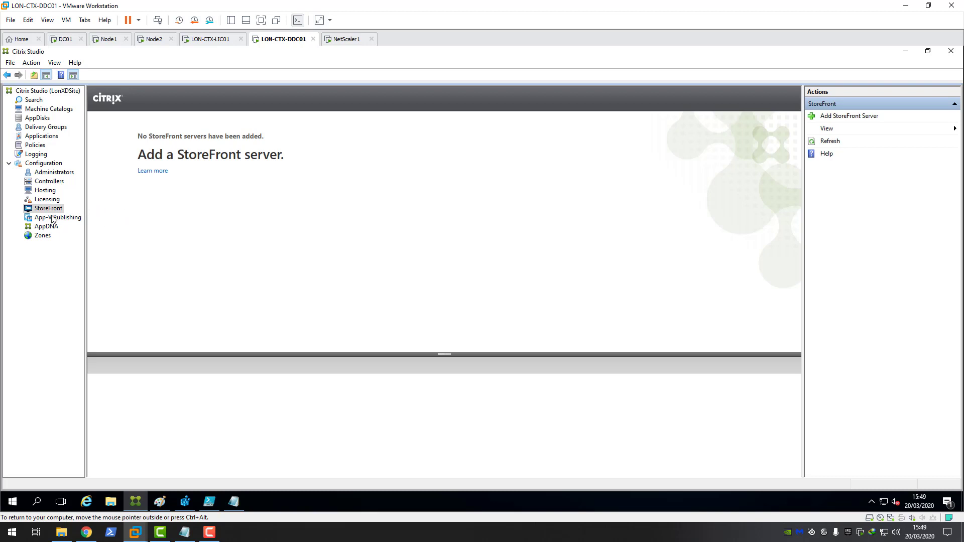
{"action": "left_click", "coordinate": [52, 217]}
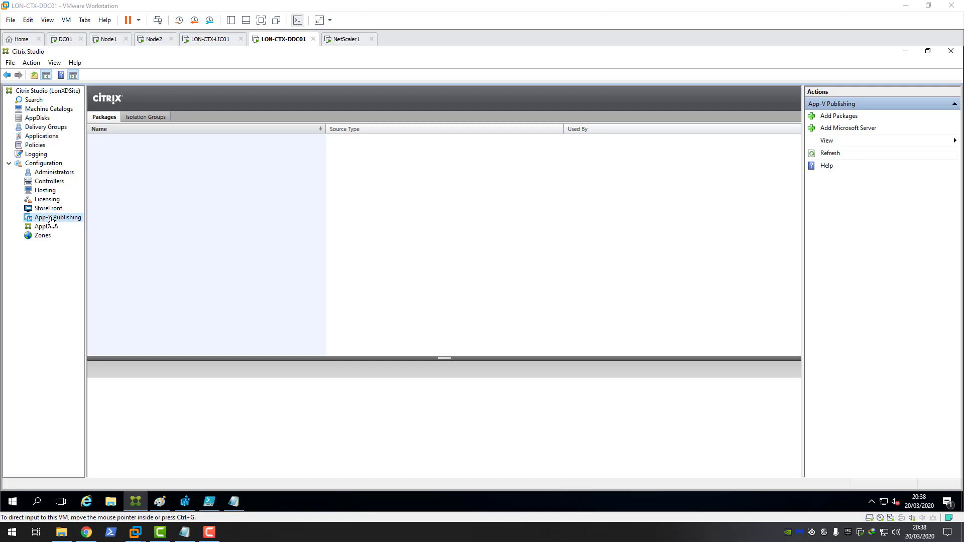
Step: Focus the VM and select AppDNA, which shows no AppDNA connection configured
{"action": "left_click", "coordinate": [53, 221]}
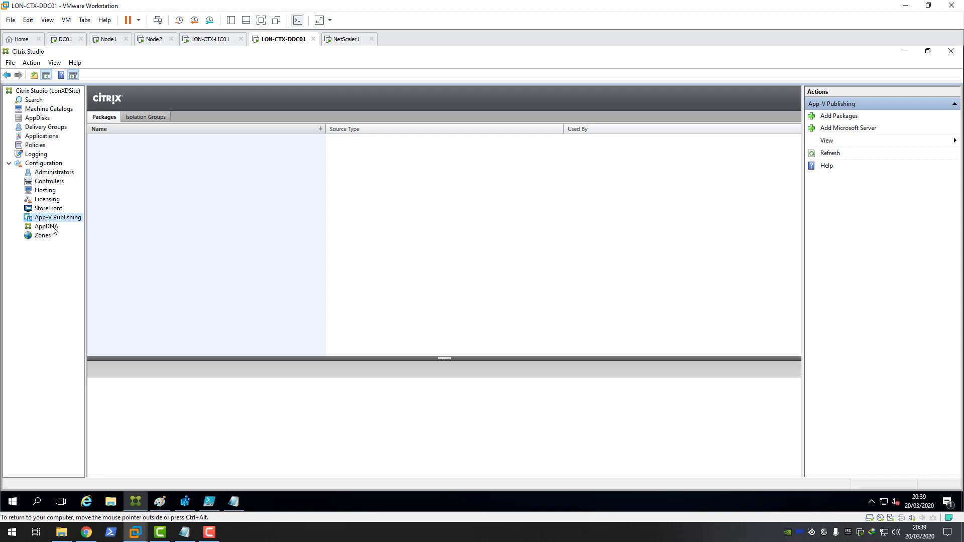
{"action": "left_click", "coordinate": [49, 227]}
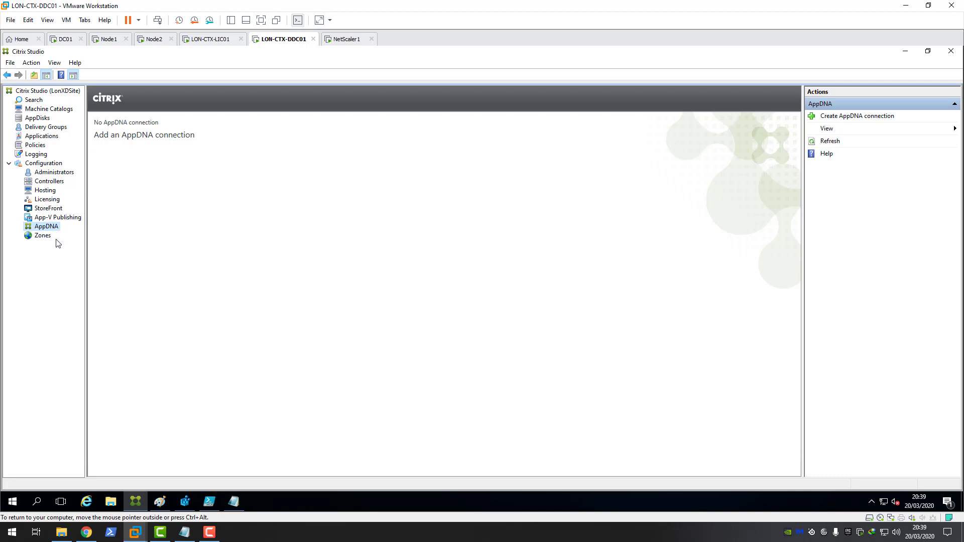
Step: Select Zones in the Configuration tree to view the site's zones
{"action": "left_click", "coordinate": [43, 236]}
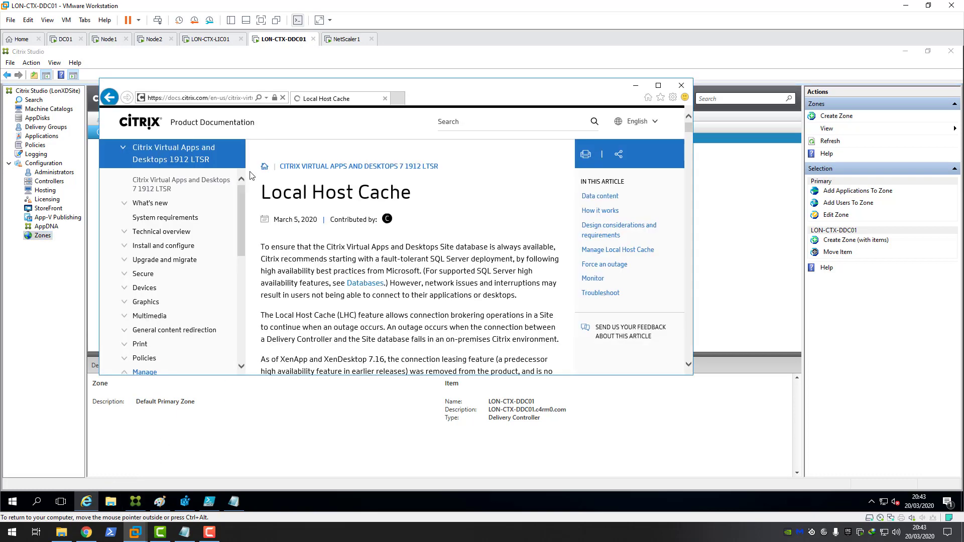
Step: Scroll the Local Host Cache article to the normal-operations components diagram
{"action": "scroll", "coordinate": [336, 199], "scroll_direction": "down", "scroll_amount": 4}
{"action": "scroll", "coordinate": [336, 200], "scroll_direction": "down", "scroll_amount": 12}
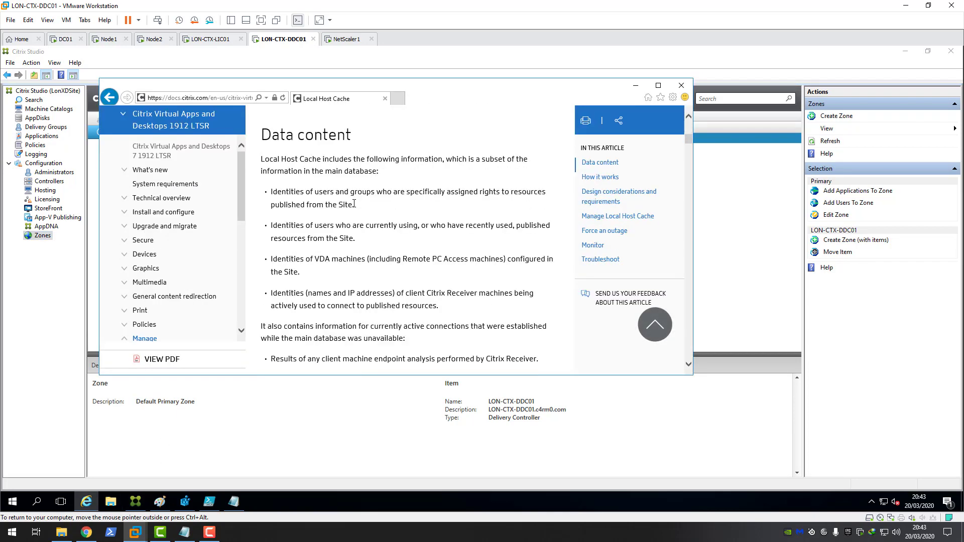
{"action": "scroll", "coordinate": [366, 217], "scroll_direction": "up", "scroll_amount": 1}
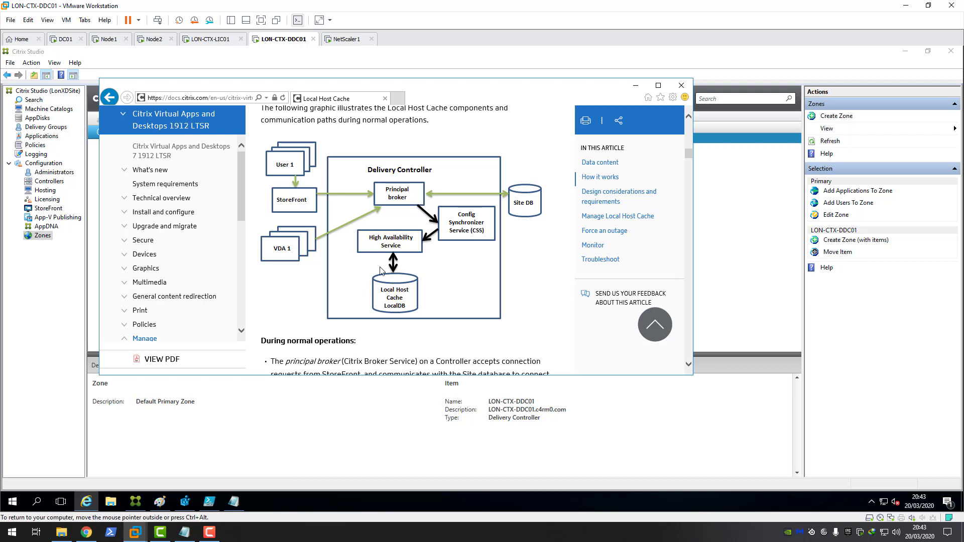
Step: Show the desktop and open the LHC Eventids notes in Notepad
{"action": "right_click", "coordinate": [273, 502]}
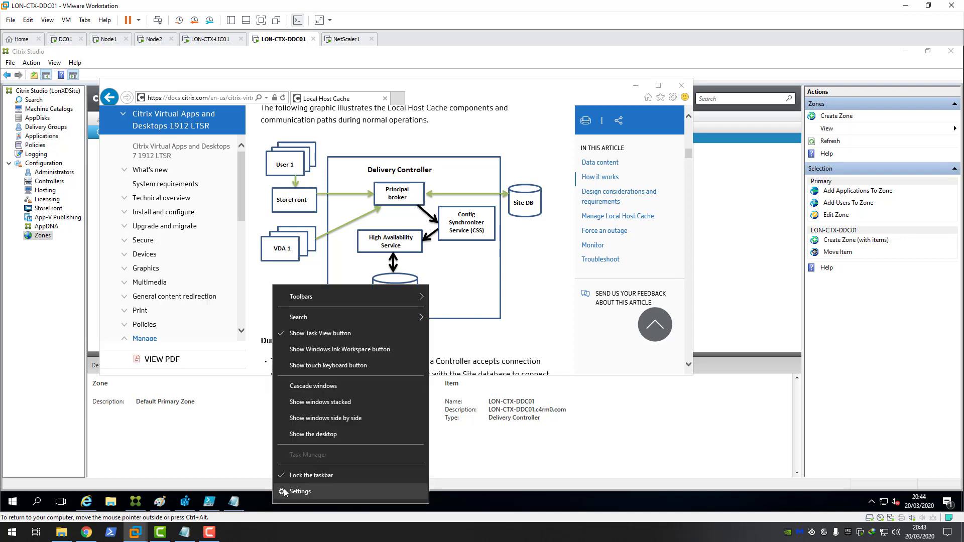
{"action": "left_click", "coordinate": [302, 435]}
{"action": "double_click", "coordinate": [248, 407]}
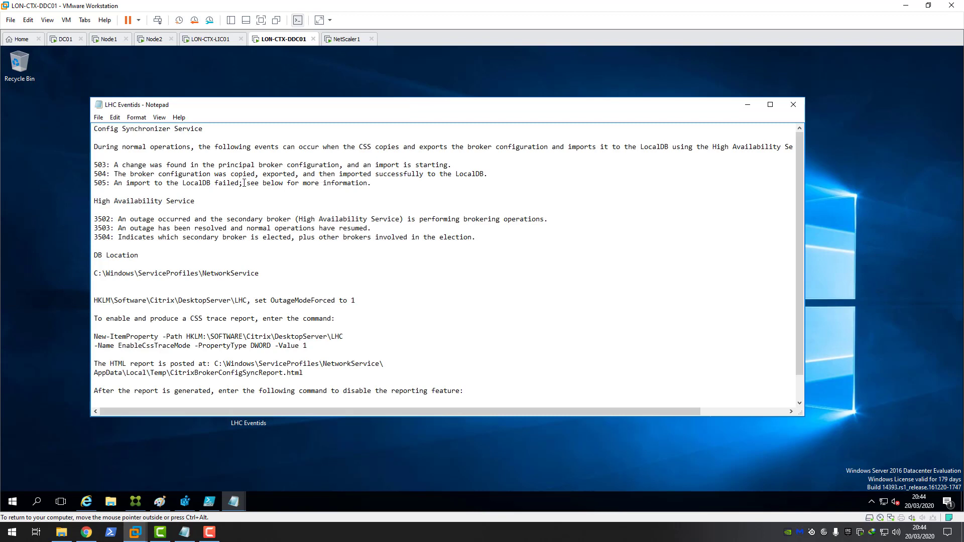
Step: Highlight the event 504 and 505 lines and the LocalDB location path, then launch File Explorer
{"action": "left_click_drag", "start_coordinate": [94, 174], "coordinate": [491, 174]}
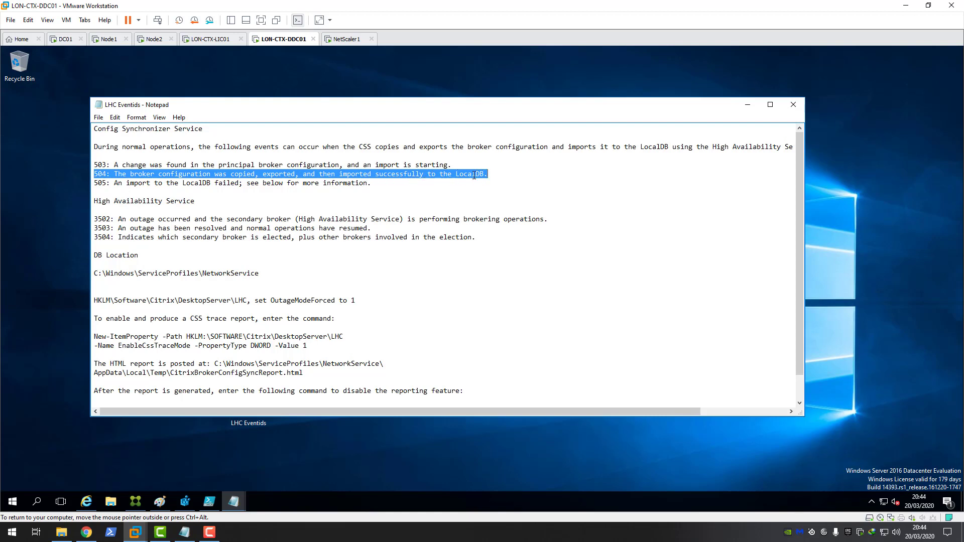
{"action": "left_click", "coordinate": [374, 184]}
{"action": "left_click", "coordinate": [94, 184], "text": "shift"}
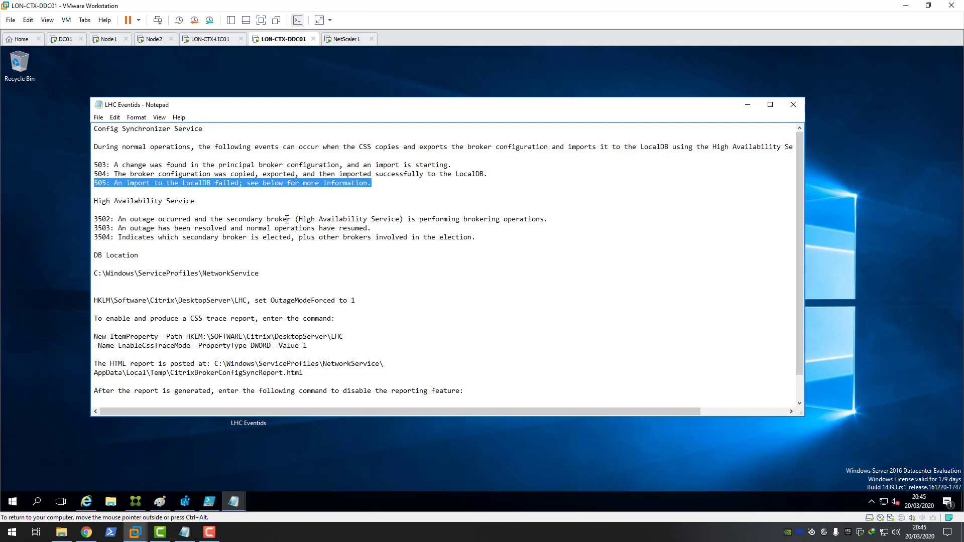
{"action": "left_click_drag", "start_coordinate": [258, 273], "coordinate": [86, 275]}
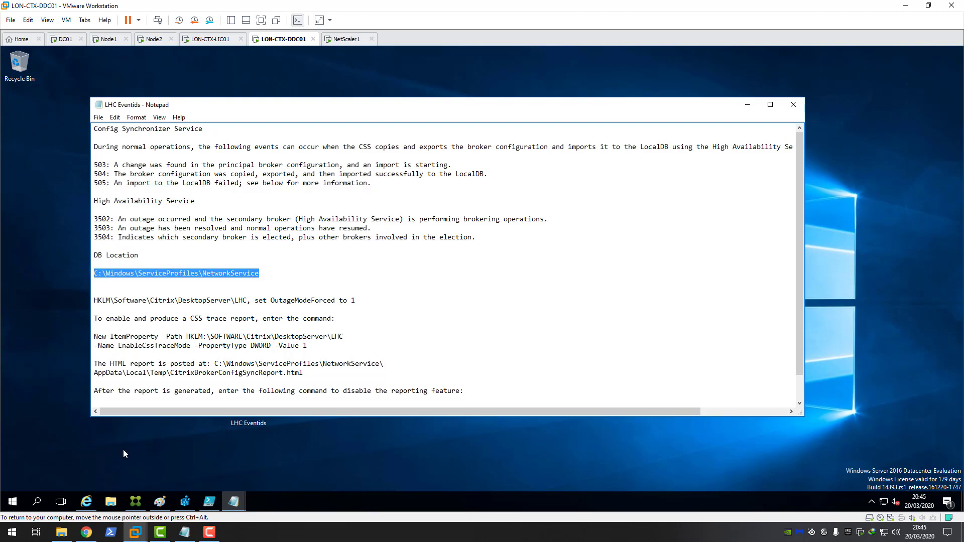
{"action": "left_click", "coordinate": [111, 502]}
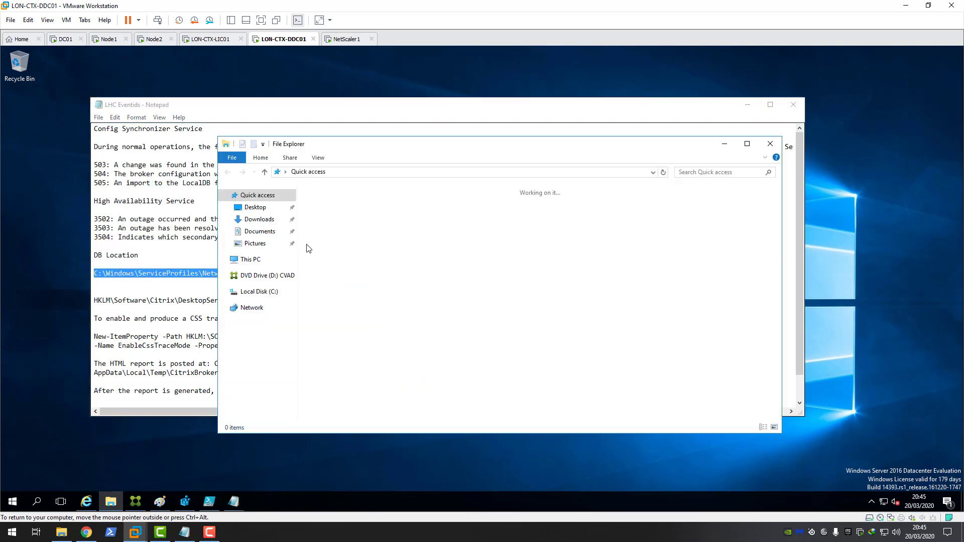
Step: Browse to C:\Windows\ServiceProfiles\NetworkService
{"action": "left_click", "coordinate": [270, 291]}
{"action": "double_click", "coordinate": [336, 247]}
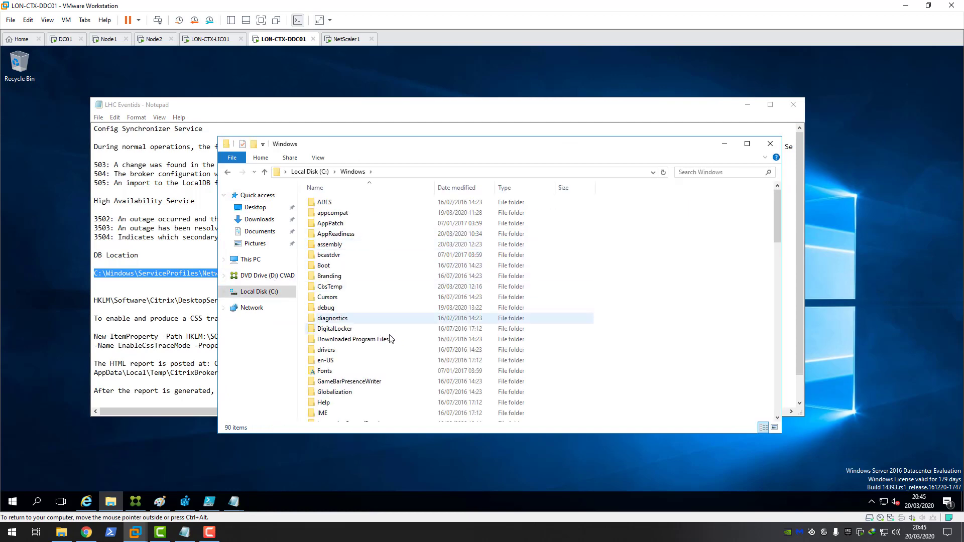
{"action": "scroll", "coordinate": [390, 339], "scroll_direction": "down", "scroll_amount": 13}
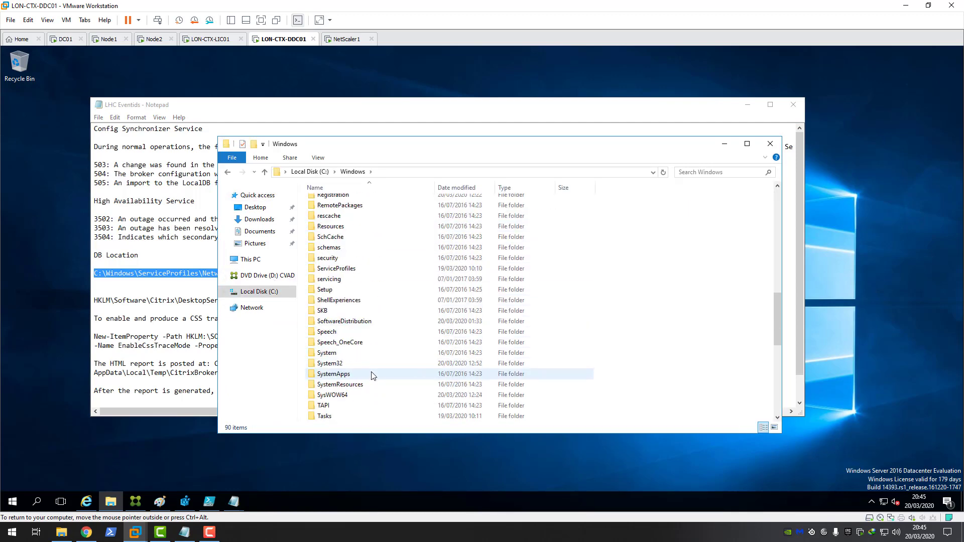
{"action": "scroll", "coordinate": [374, 374], "scroll_direction": "down", "scroll_amount": 3}
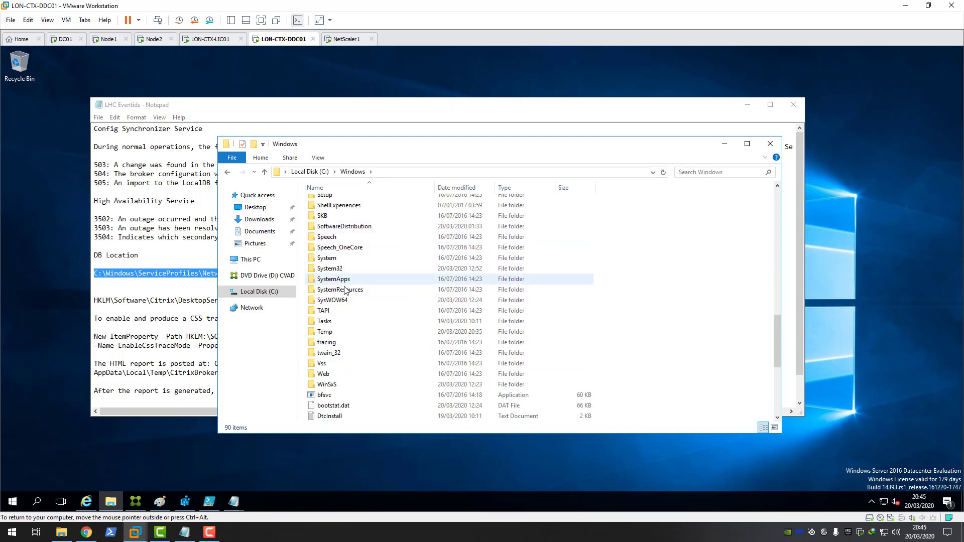
{"action": "scroll", "coordinate": [345, 261], "scroll_direction": "up", "scroll_amount": 1}
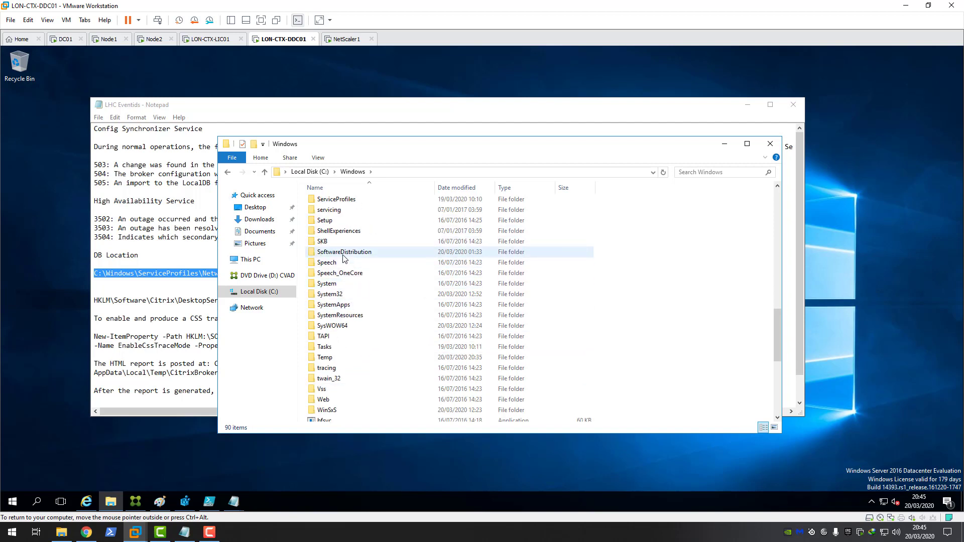
{"action": "double_click", "coordinate": [337, 200]}
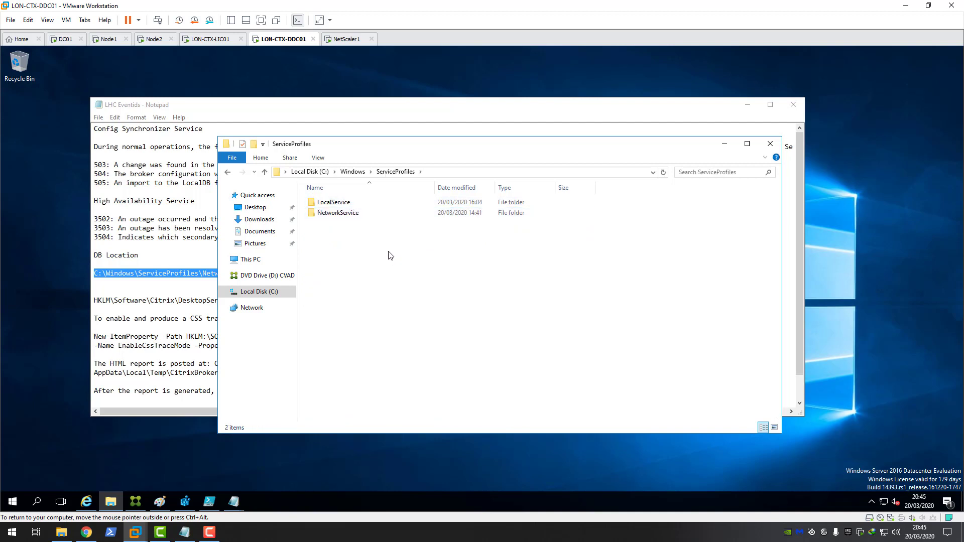
{"action": "double_click", "coordinate": [344, 212]}
Step: Point out HaDatabaseName.mdf and HaDatabaseName_log.ldf, then return to the Notepad notes
{"action": "left_click", "coordinate": [347, 319]}
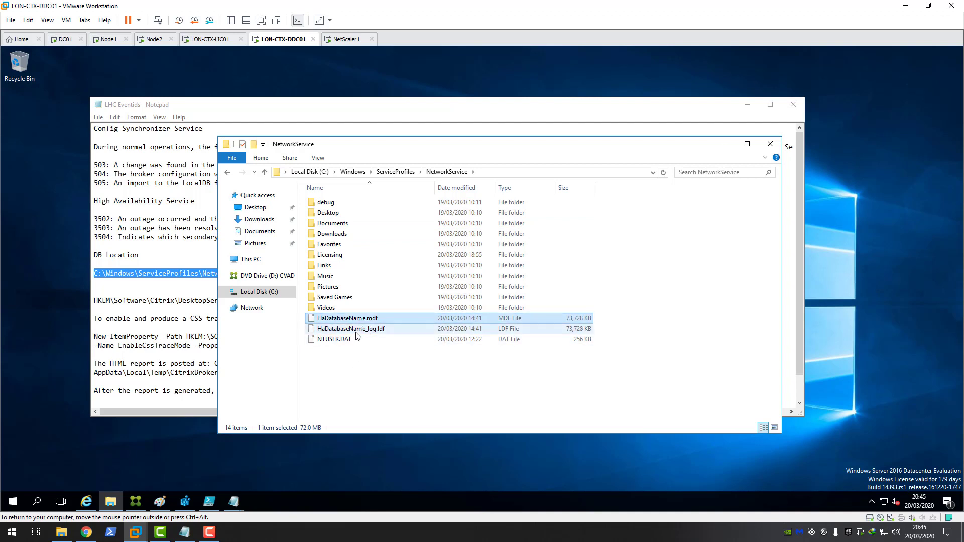
{"action": "left_click", "coordinate": [355, 329]}
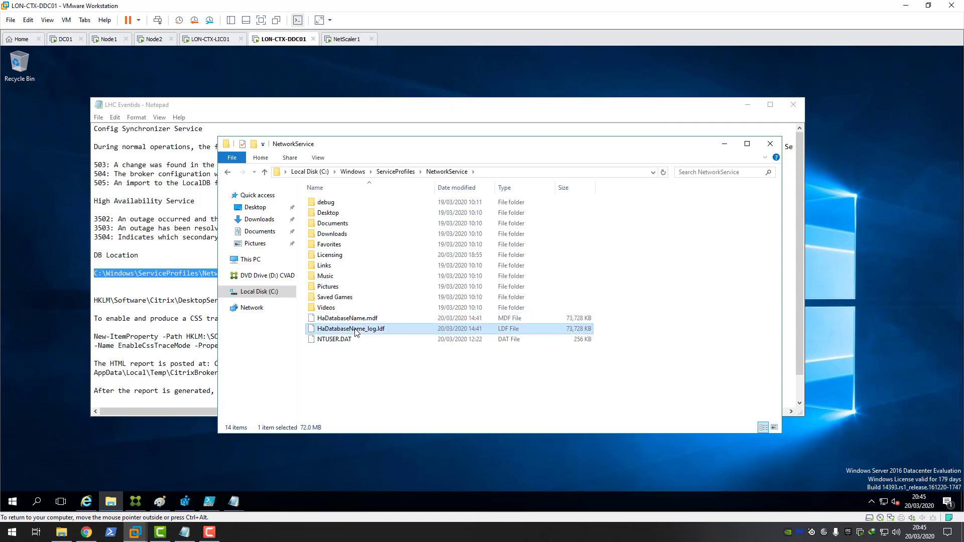
{"action": "key", "text": "Up"}
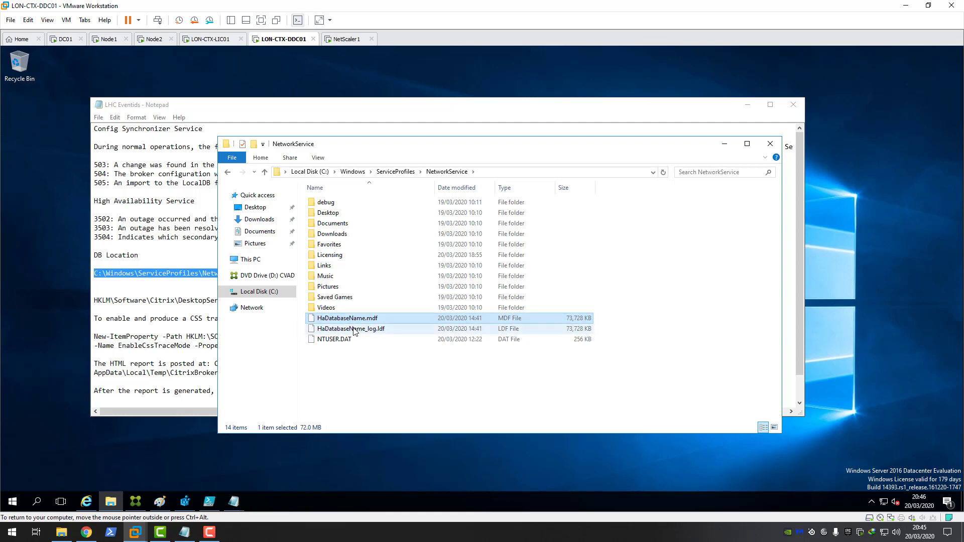
{"action": "left_click", "coordinate": [355, 330]}
{"action": "key", "text": "Up"}
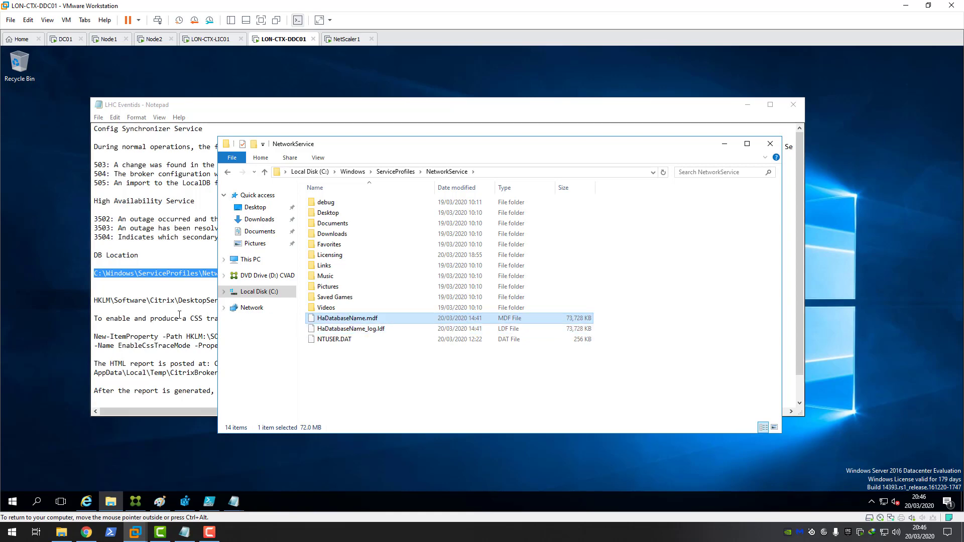
{"action": "left_click", "coordinate": [180, 315]}
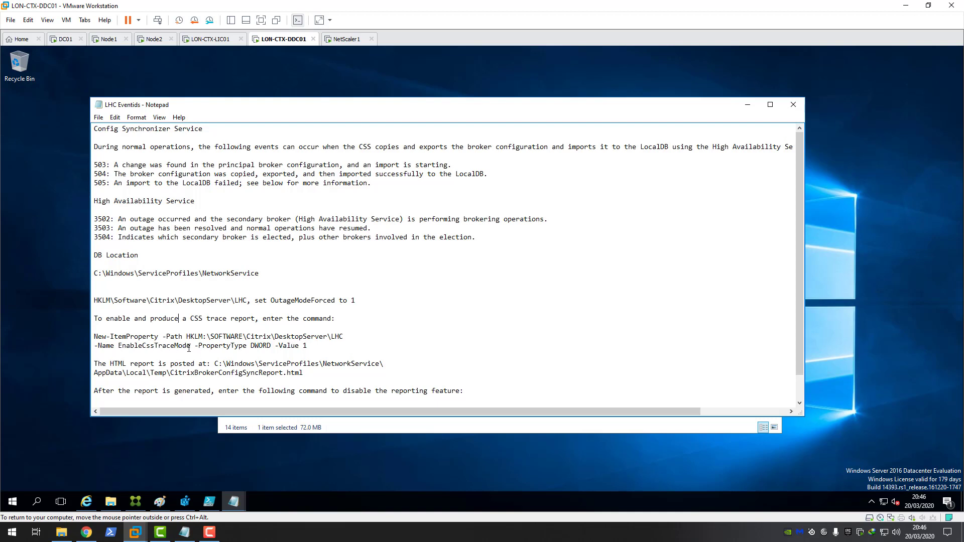
Step: Highlight the New-ItemProperty trace command and the lines giving the HTML report location
{"action": "left_click_drag", "start_coordinate": [190, 347], "coordinate": [92, 338]}
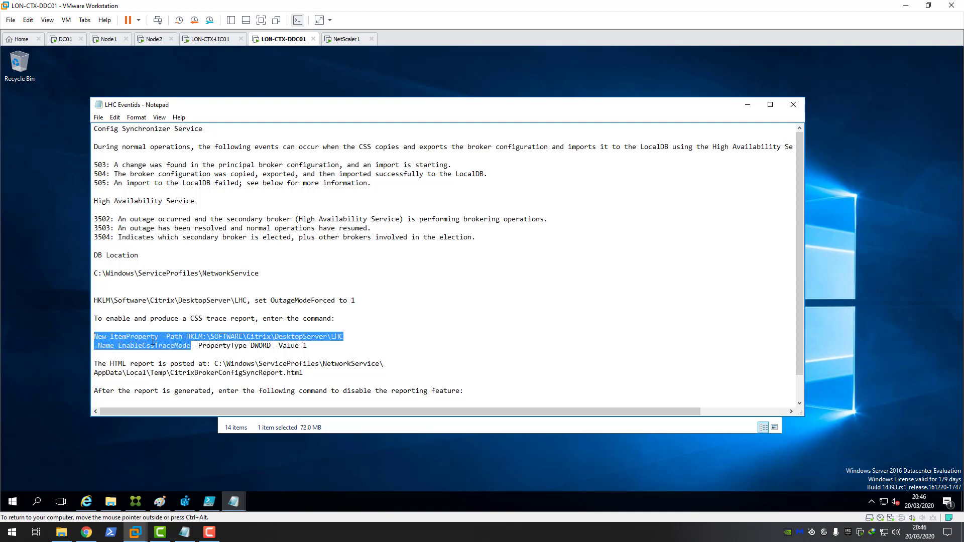
{"action": "scroll", "coordinate": [205, 340], "scroll_direction": "down", "scroll_amount": 1}
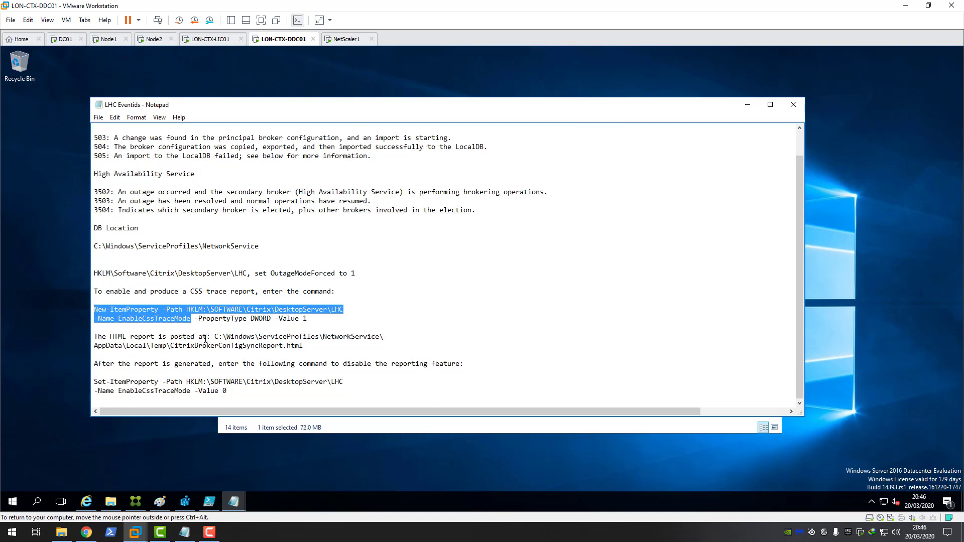
{"action": "left_click_drag", "start_coordinate": [314, 343], "coordinate": [91, 337]}
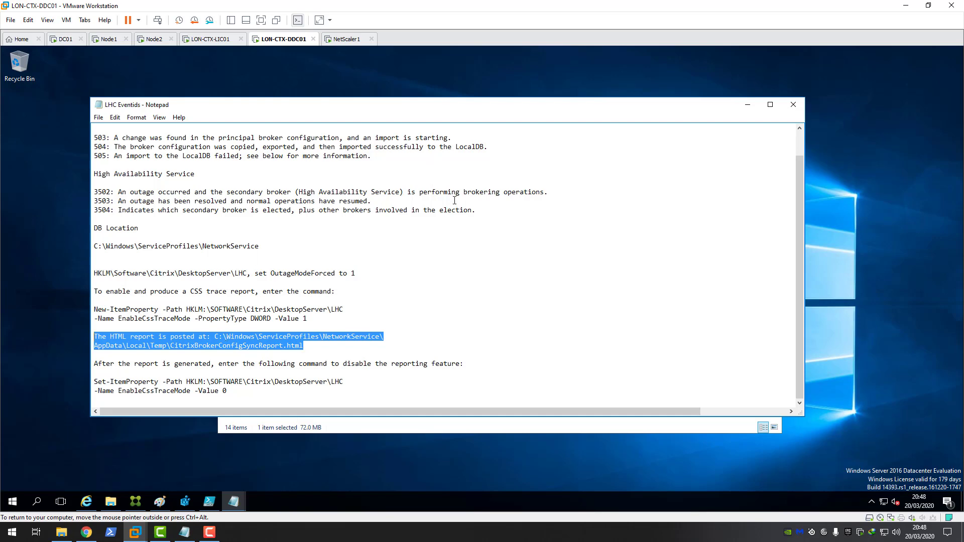
Step: Close Notepad and the NetworkService folder window, then switch to the DC01 VM
{"action": "left_click", "coordinate": [793, 104]}
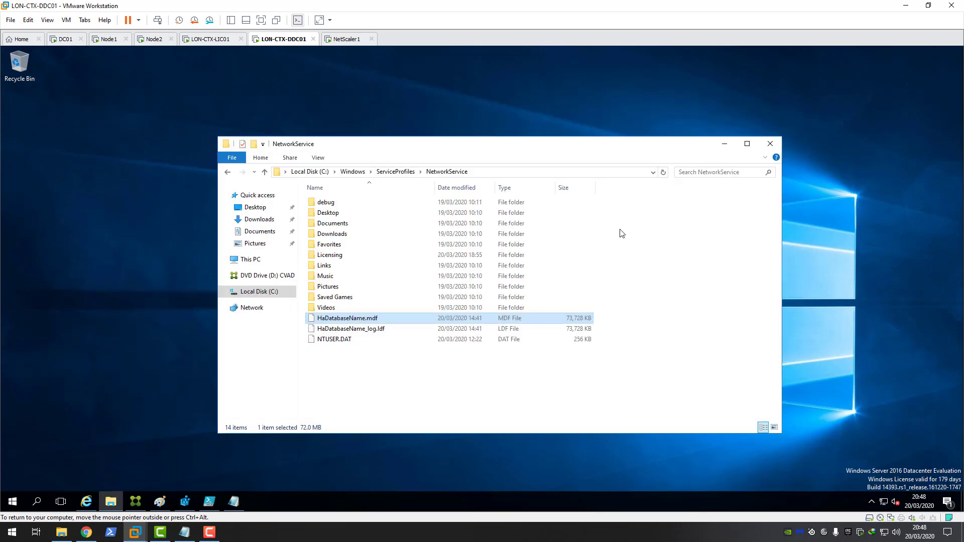
{"action": "left_click", "coordinate": [772, 143]}
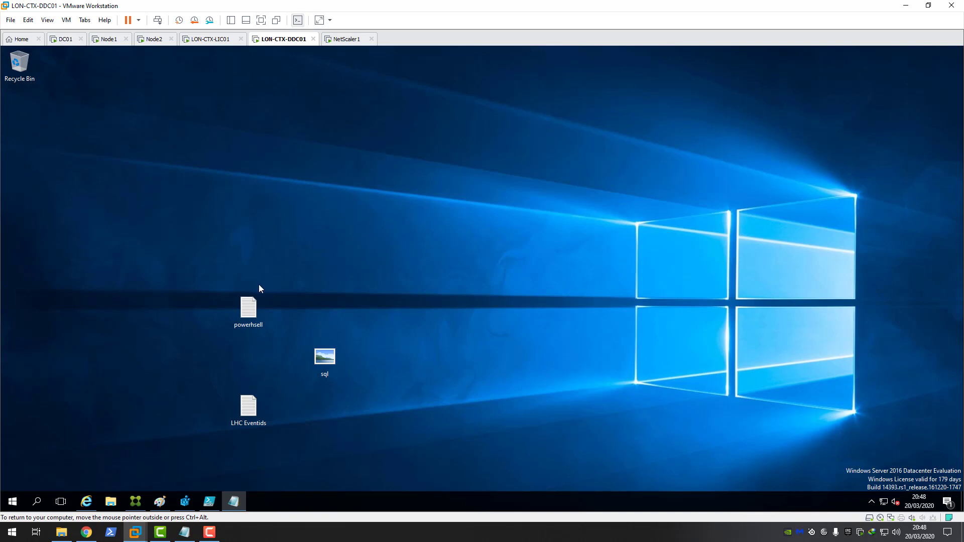
{"action": "left_click", "coordinate": [64, 40]}
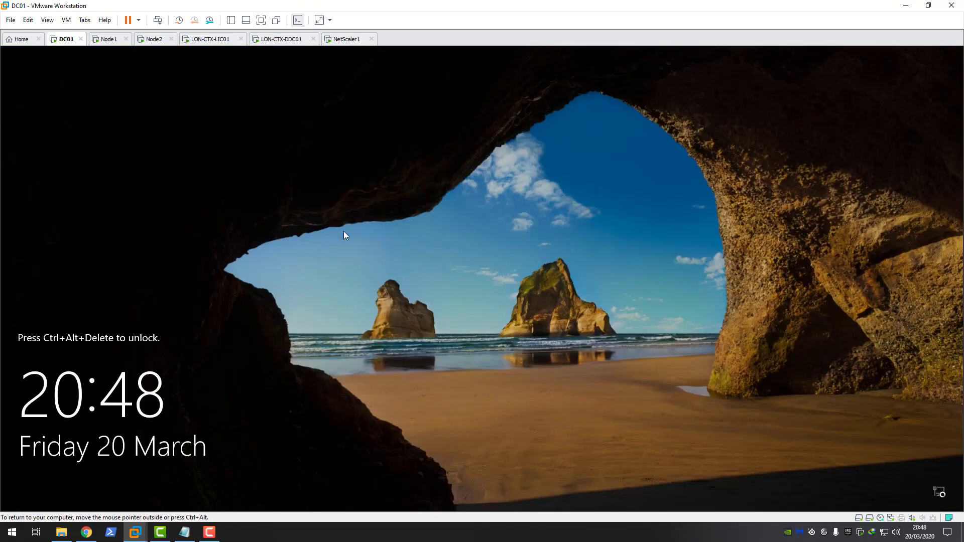
Step: Send Ctrl+Alt+Del to the DC01 VM and sign in with the administrator password
{"action": "left_click", "coordinate": [66, 20]}
{"action": "left_click", "coordinate": [82, 72]}
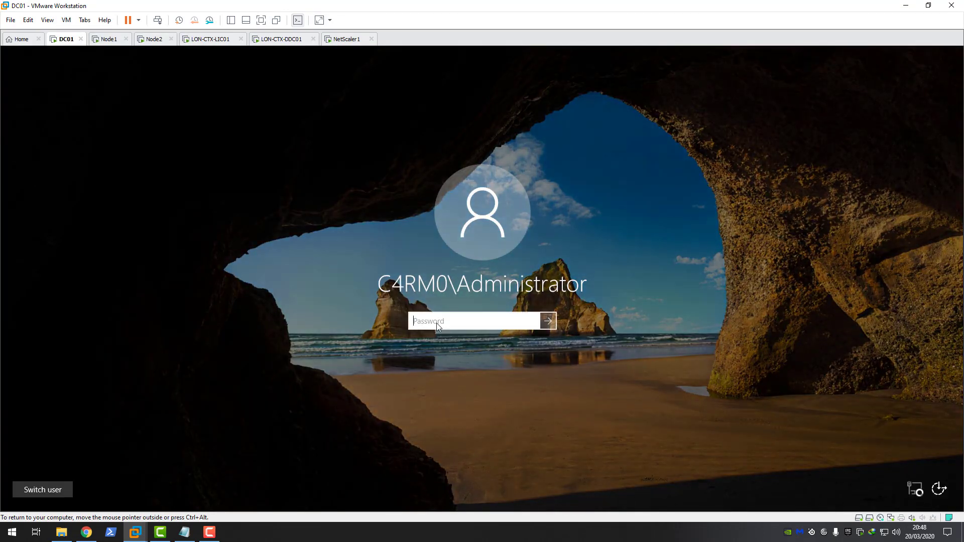
{"action": "type", "text": "********"}
{"action": "key", "text": "Return"}
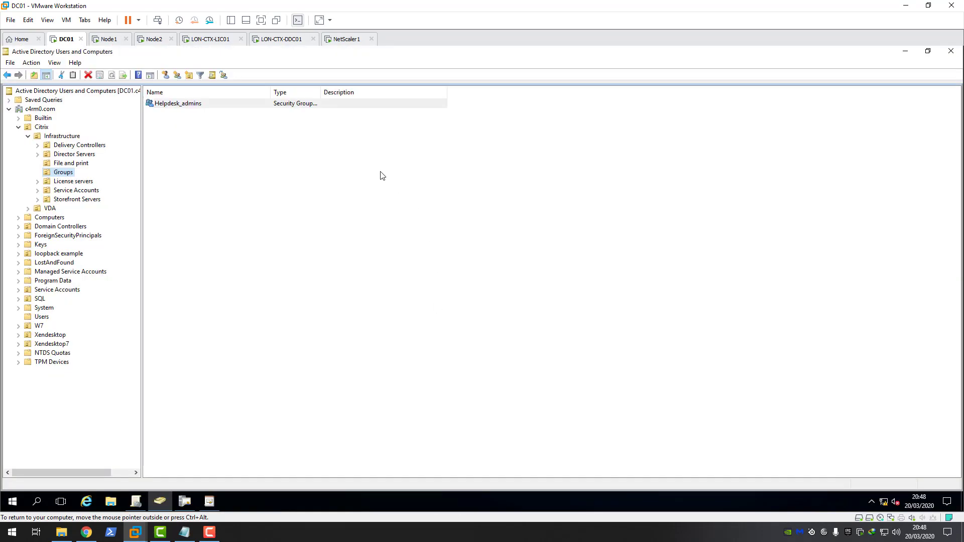
Step: Open the certification authority console on DC01 and choose Manage on its Certificate Templates folder
{"action": "left_click", "coordinate": [185, 501]}
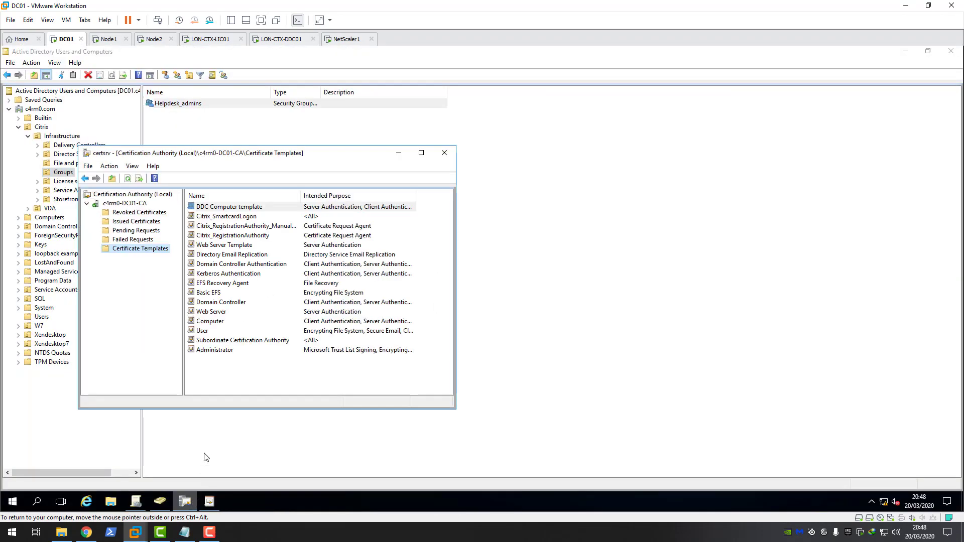
{"action": "left_click", "coordinate": [210, 501]}
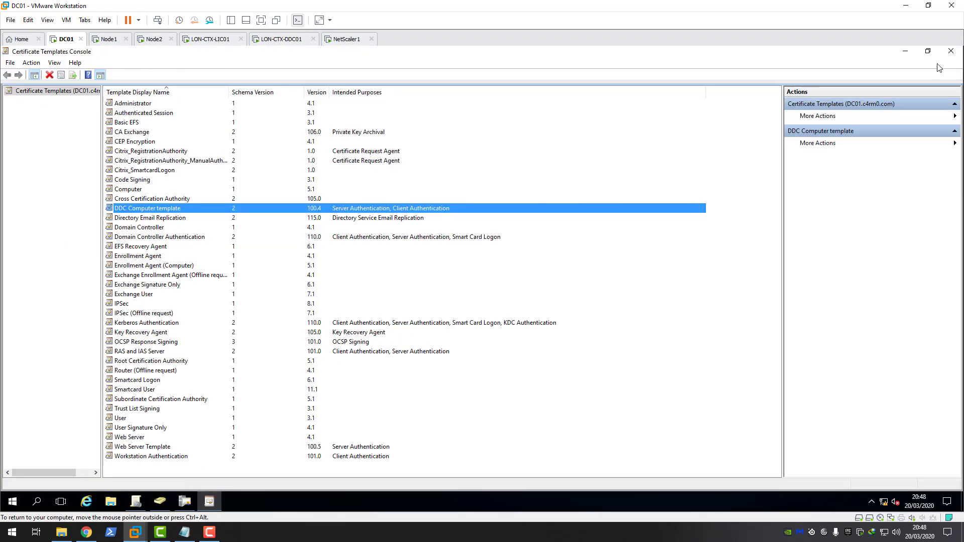
{"action": "left_click", "coordinate": [952, 53]}
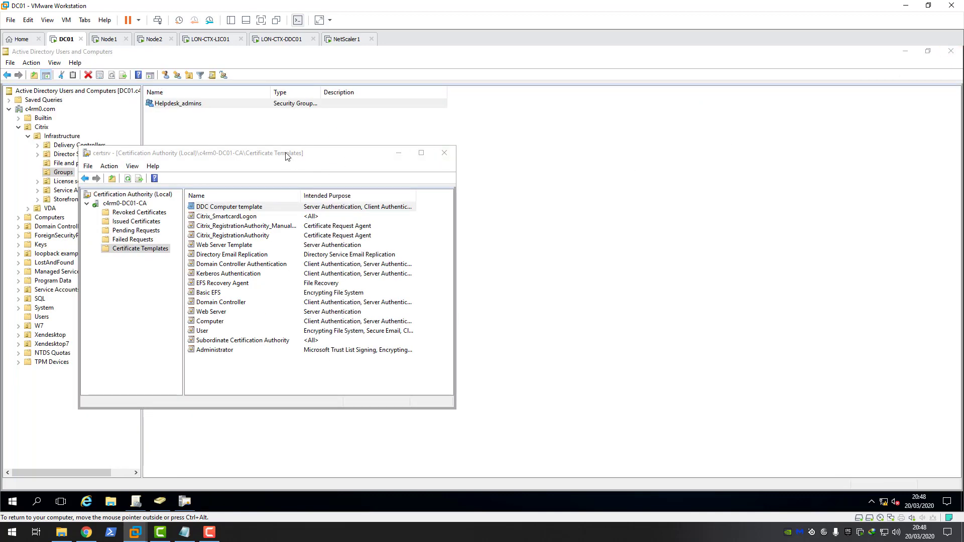
{"action": "left_click_drag", "start_coordinate": [289, 153], "coordinate": [327, 135]}
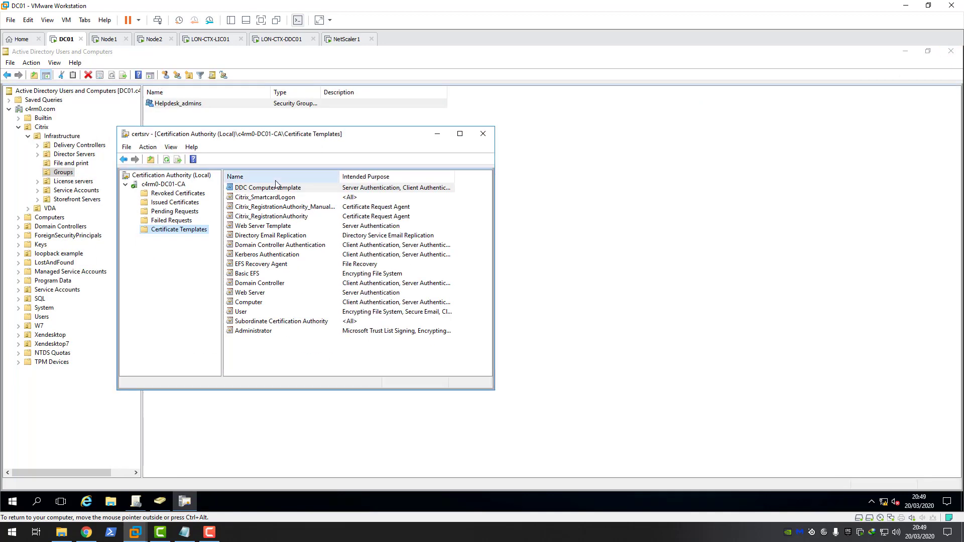
{"action": "left_click", "coordinate": [251, 303]}
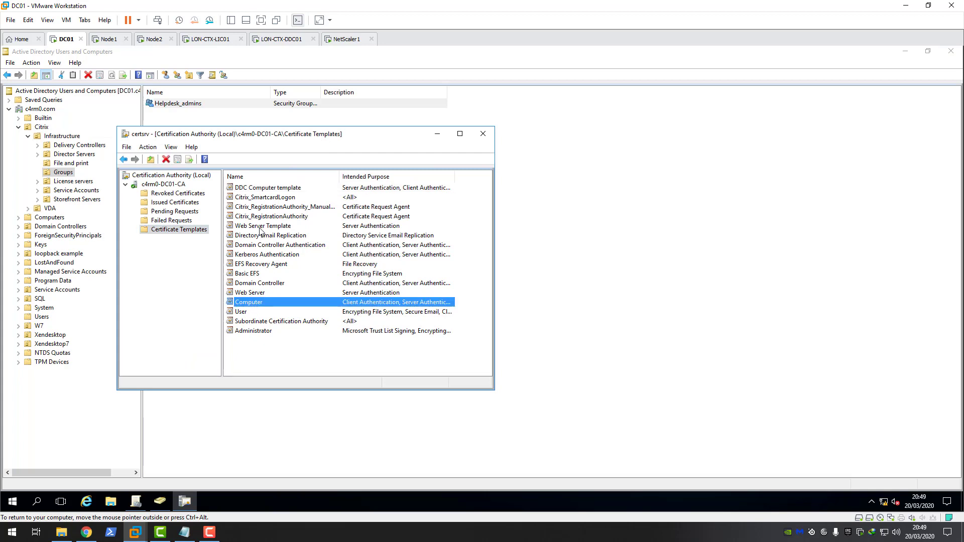
{"action": "right_click", "coordinate": [184, 232]}
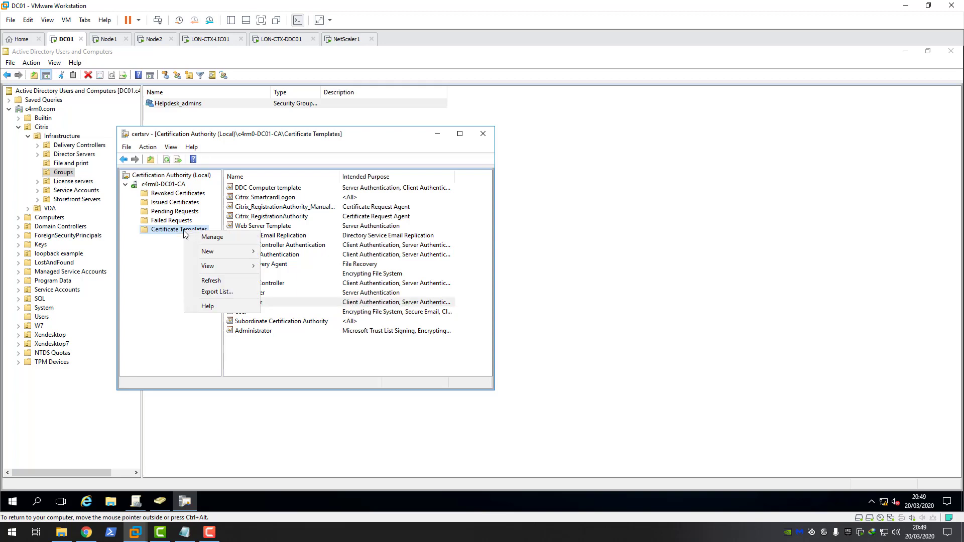
{"action": "left_click", "coordinate": [217, 243]}
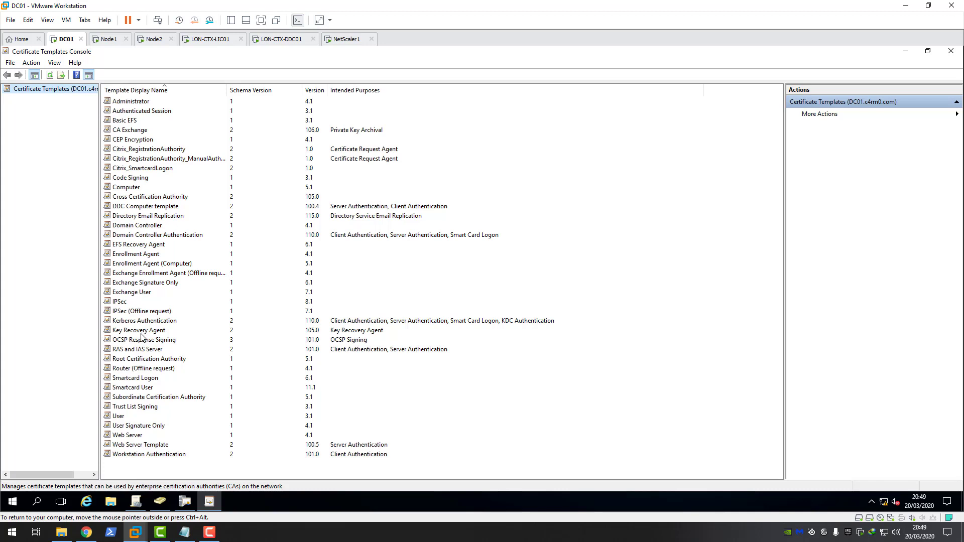
{"action": "left_click", "coordinate": [129, 191]}
{"action": "right_click", "coordinate": [130, 191]}
{"action": "left_click", "coordinate": [165, 194]}
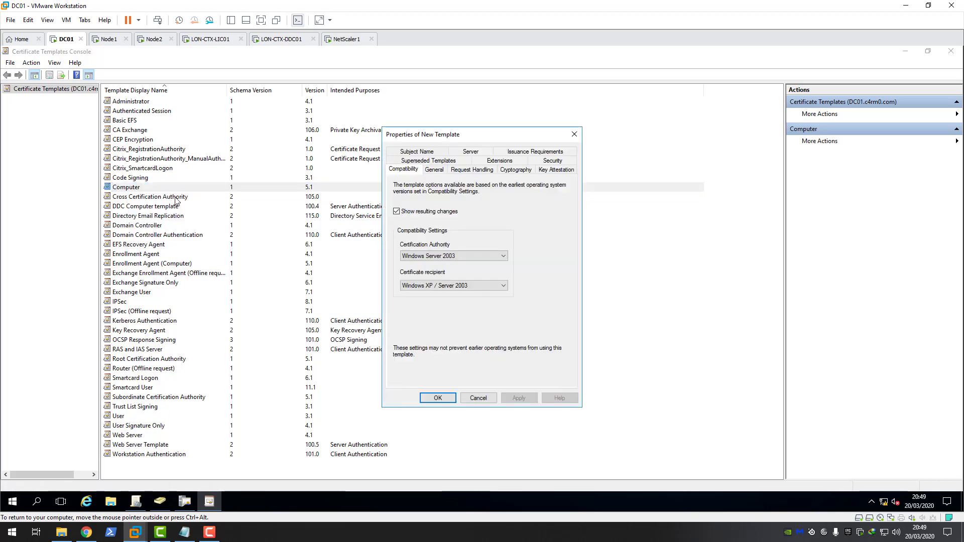
{"action": "left_click", "coordinate": [435, 170]}
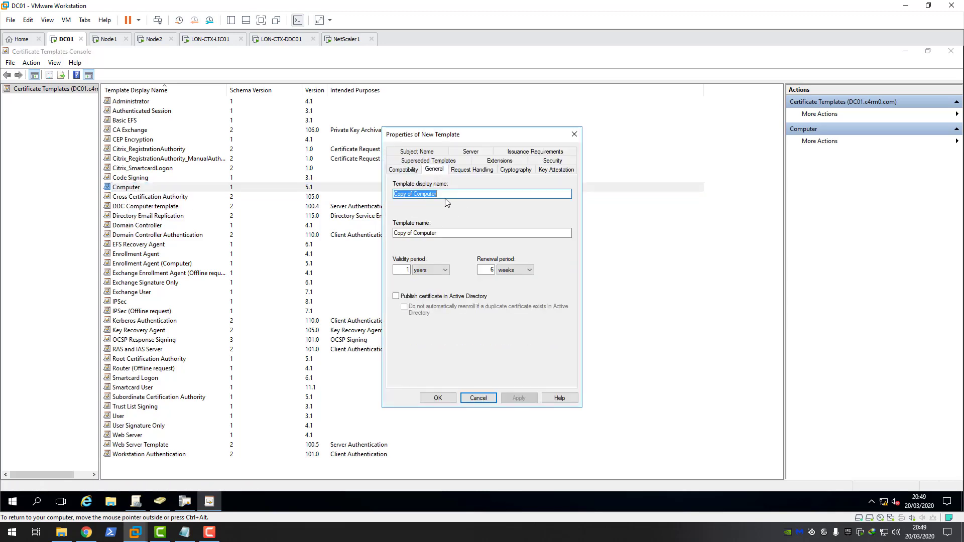
{"action": "left_click_drag", "start_coordinate": [439, 195], "coordinate": [368, 207]}
{"action": "key", "text": "BackSpace"}
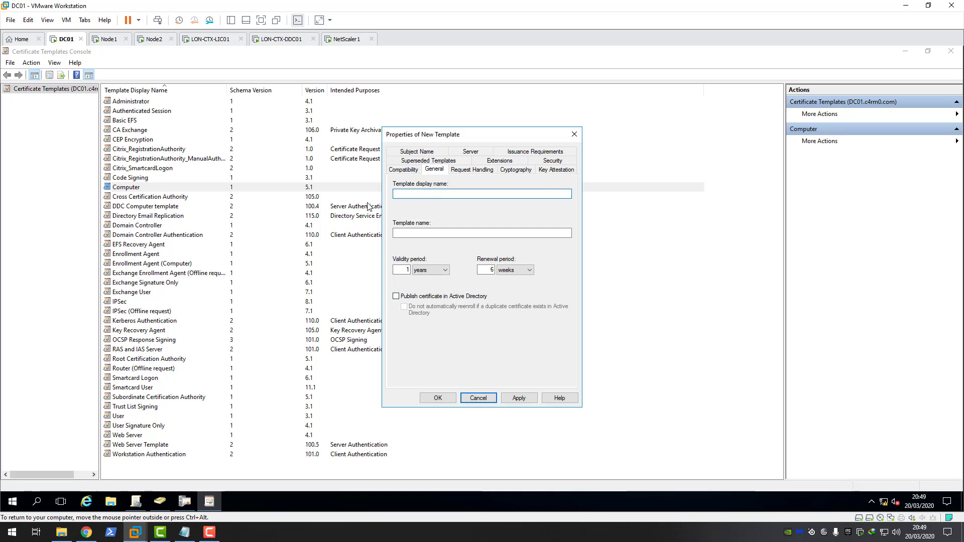
{"action": "type", "text": "DDC Computer1"}
{"action": "left_click_drag", "start_coordinate": [467, 136], "coordinate": [444, 136]}
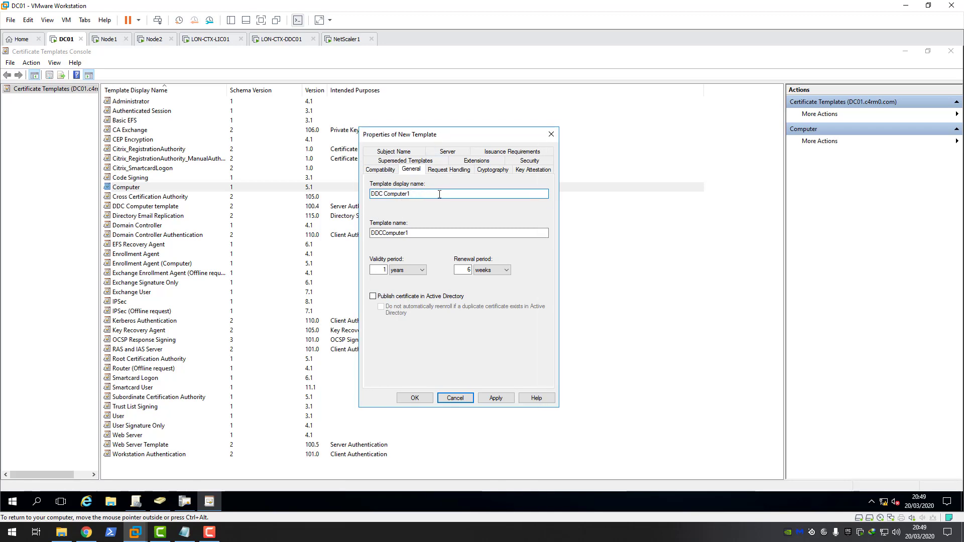
{"action": "left_click", "coordinate": [447, 173]}
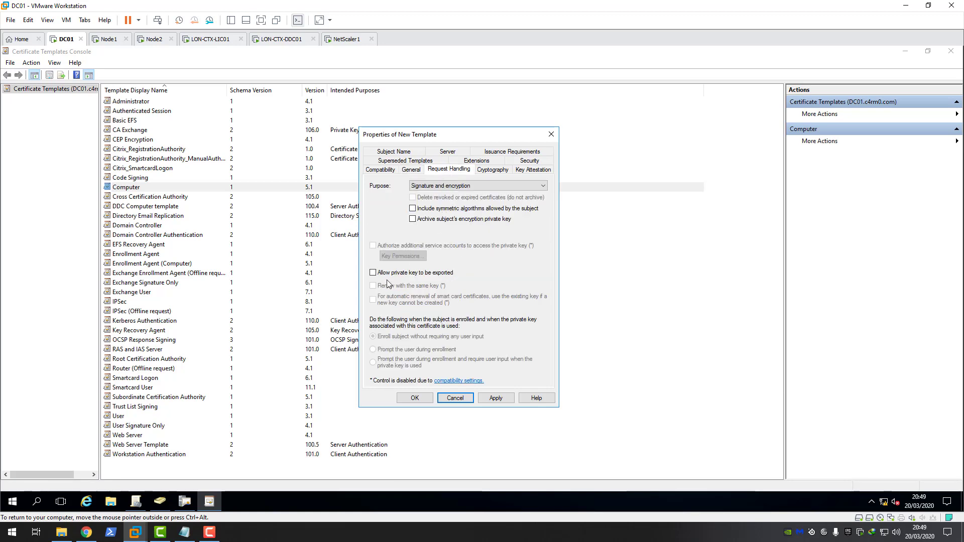
{"action": "left_click", "coordinate": [373, 274]}
{"action": "left_click", "coordinate": [401, 156]}
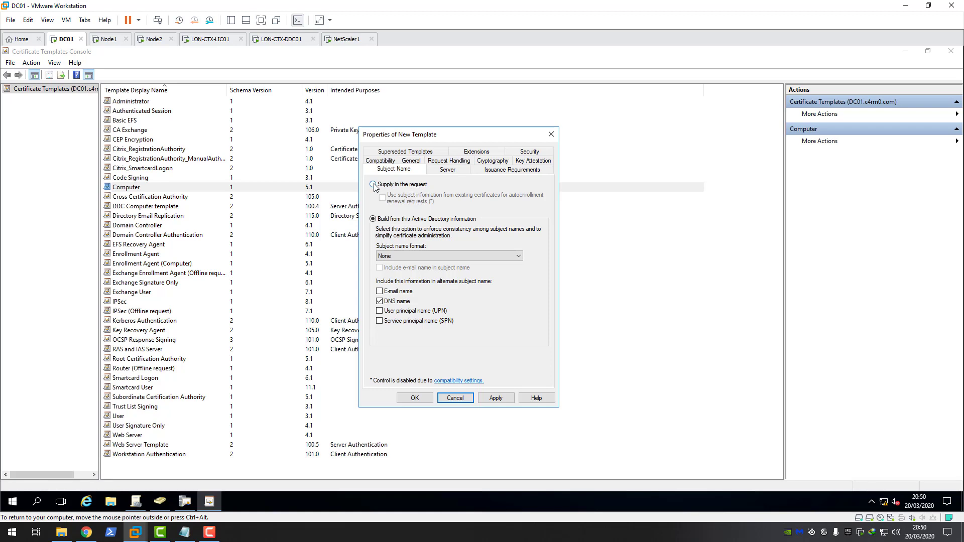
{"action": "left_click", "coordinate": [531, 152]}
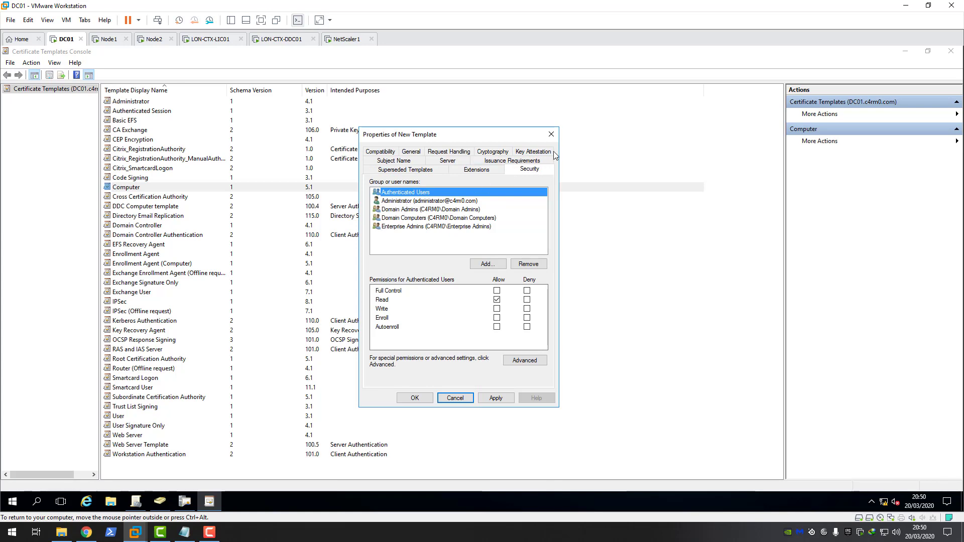
{"action": "left_click", "coordinate": [551, 134]}
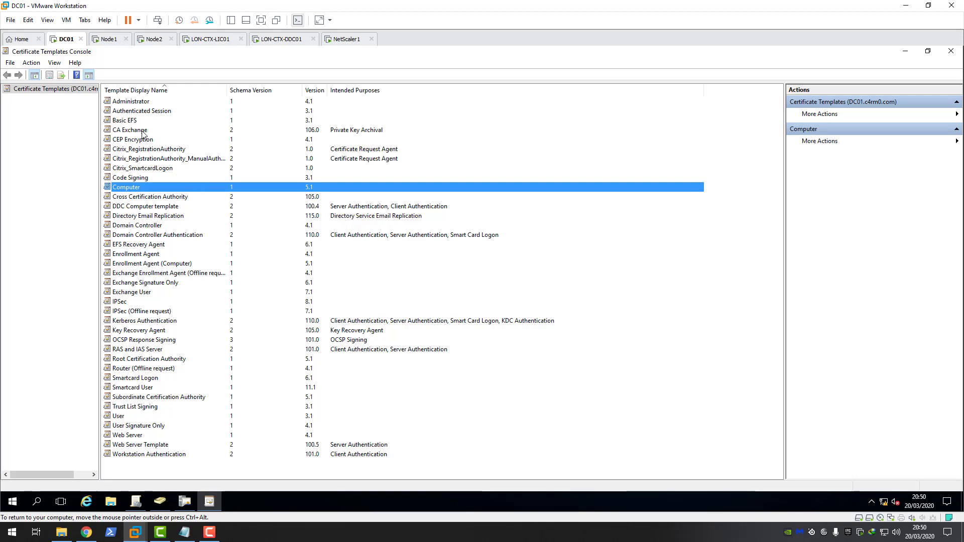
Step: Open the DDC Computer template's properties and review its Request Handling and Subject Name settings
{"action": "left_click", "coordinate": [145, 207]}
{"action": "right_click", "coordinate": [141, 207]}
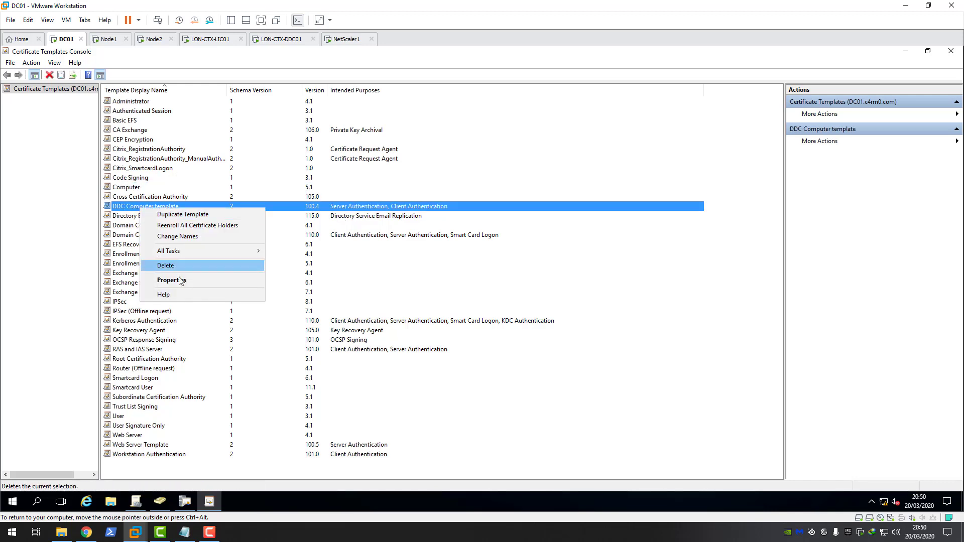
{"action": "left_click", "coordinate": [243, 279]}
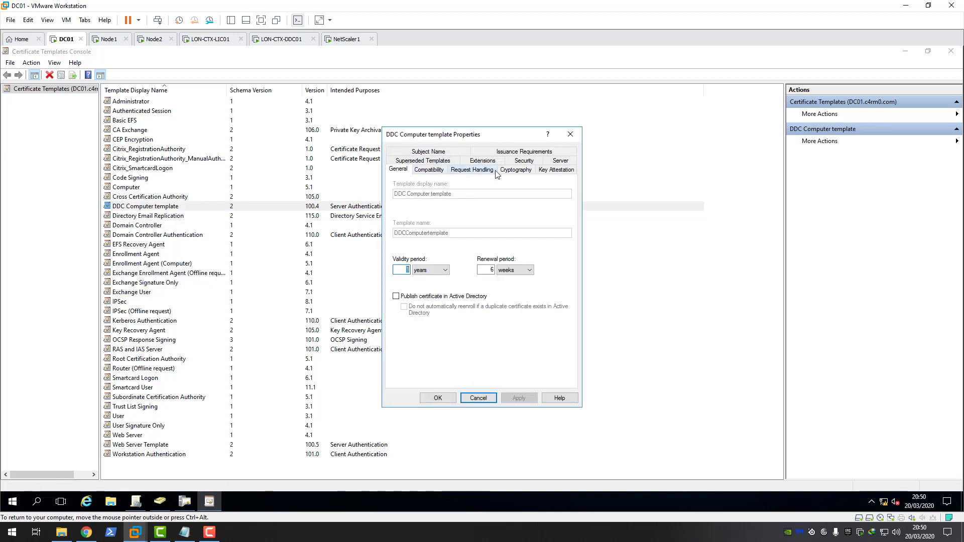
{"action": "left_click", "coordinate": [470, 170]}
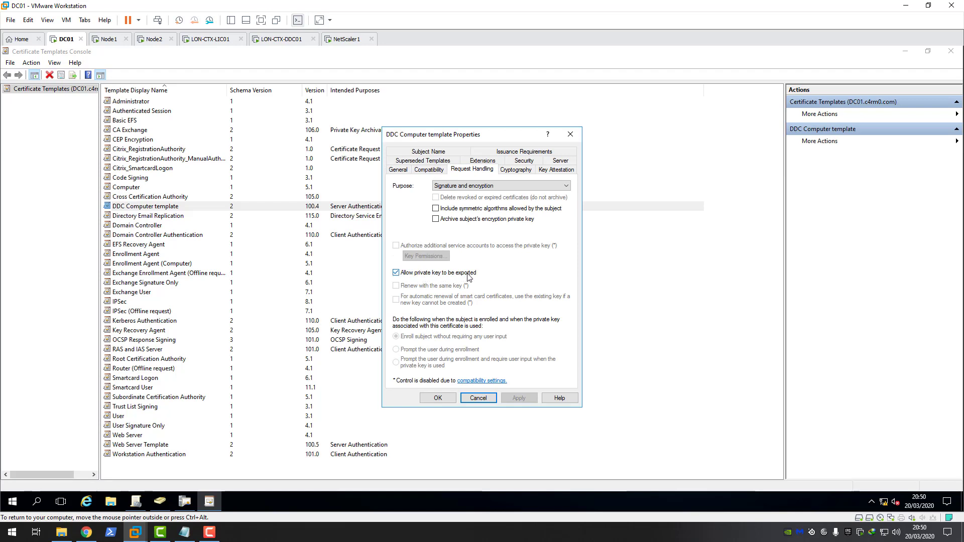
{"action": "left_click", "coordinate": [441, 154]}
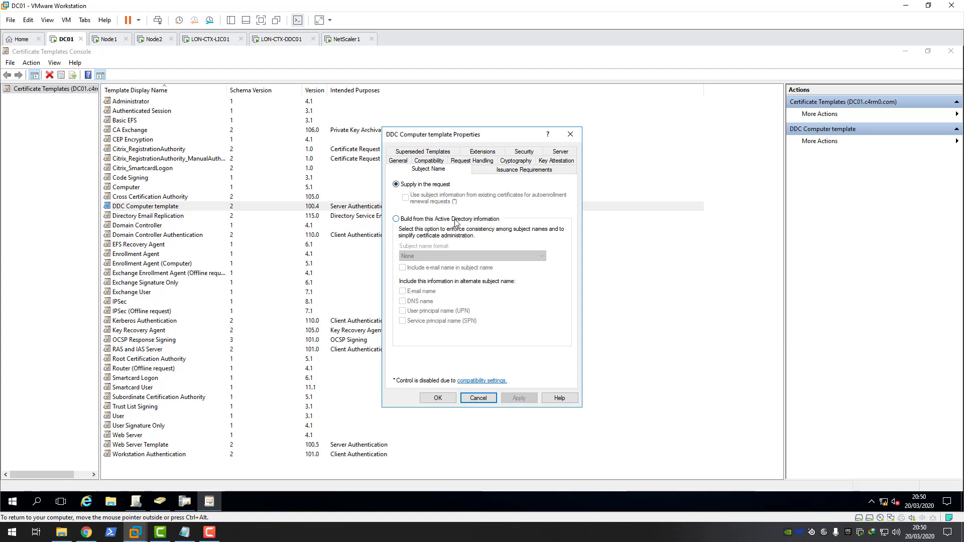
Step: Confirm LON-CTX-DDC01$ has Read and Enroll on the Security tab, close, and switch to LON-CTX-DDC01
{"action": "left_click", "coordinate": [526, 152]}
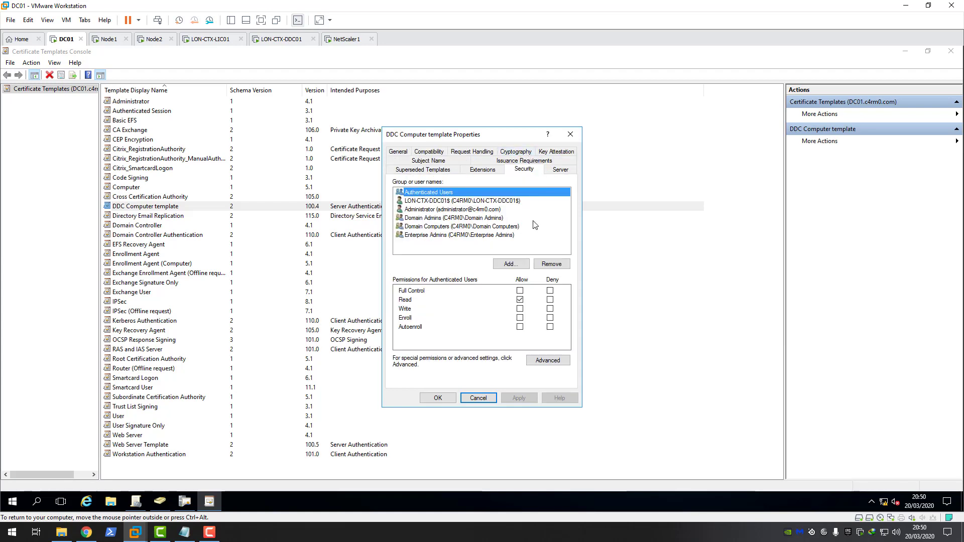
{"action": "left_click", "coordinate": [448, 202]}
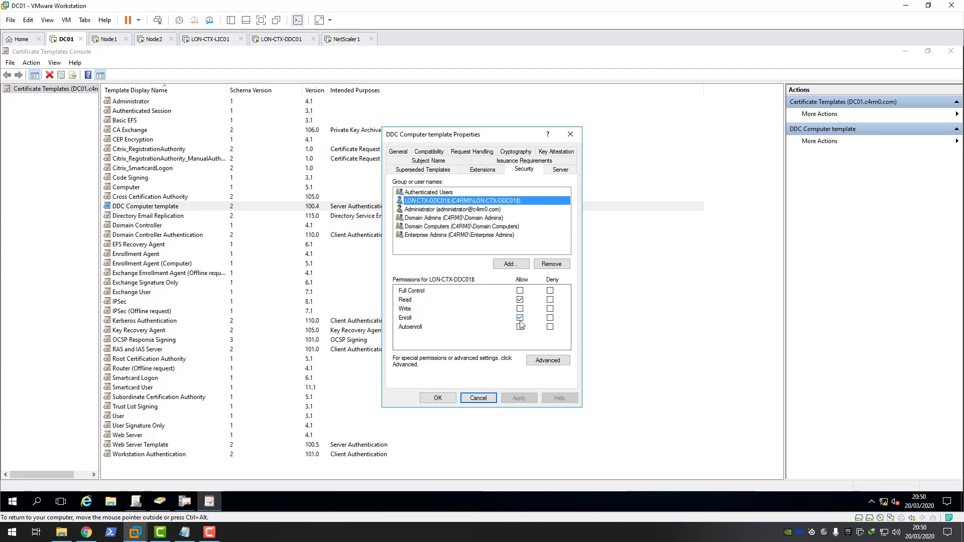
{"action": "left_click", "coordinate": [477, 398]}
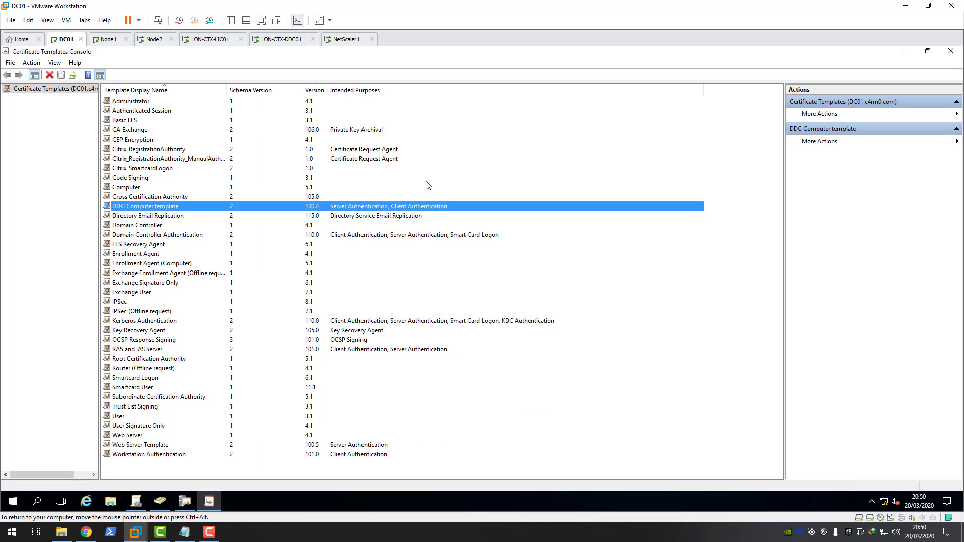
{"action": "left_click", "coordinate": [285, 42]}
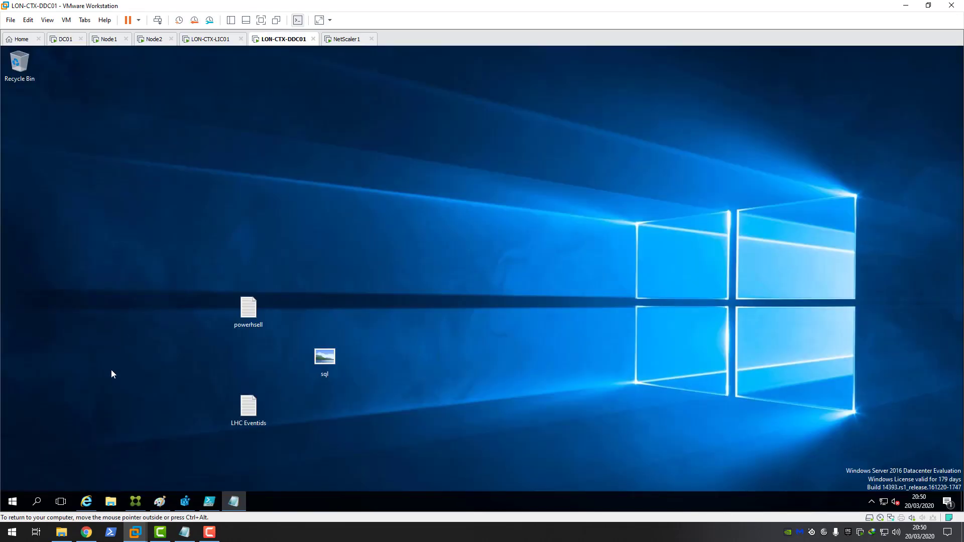
Step: Launch an empty management console (mmc) from the Start menu on LON-CTX-DDC01
{"action": "left_click", "coordinate": [13, 502]}
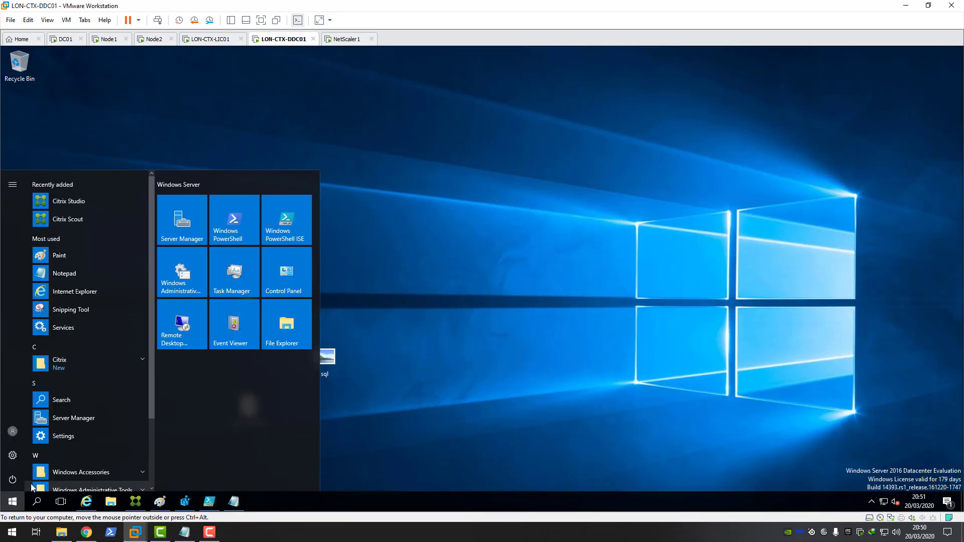
{"action": "type", "text": "mm"}
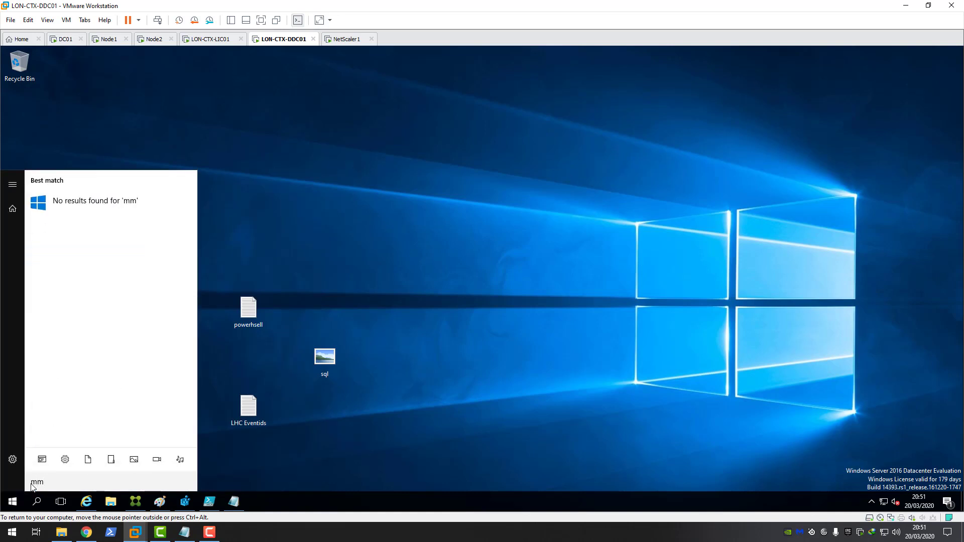
{"action": "type", "text": "c"}
{"action": "left_click", "coordinate": [78, 199]}
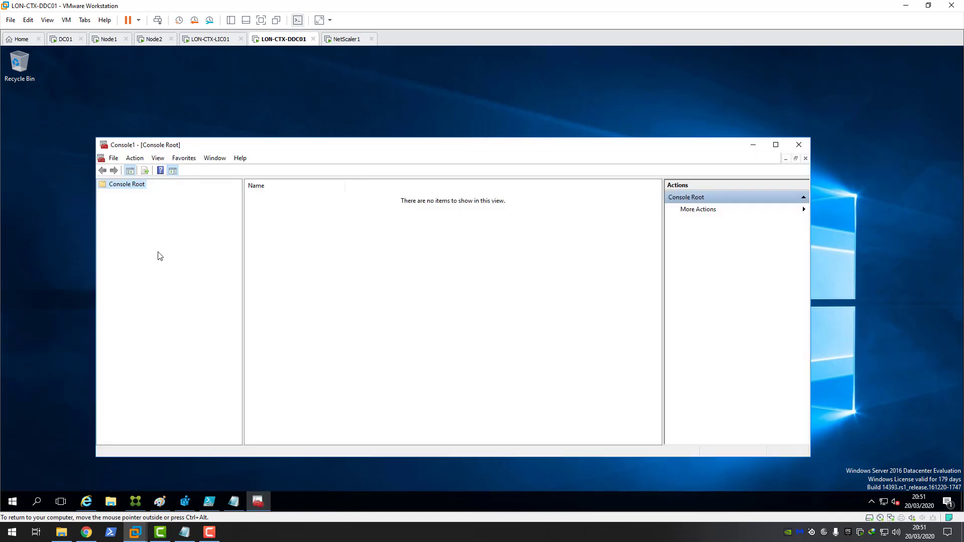
Step: Add the Certificates snap-in for the local computer account to the console
{"action": "left_click", "coordinate": [114, 158]}
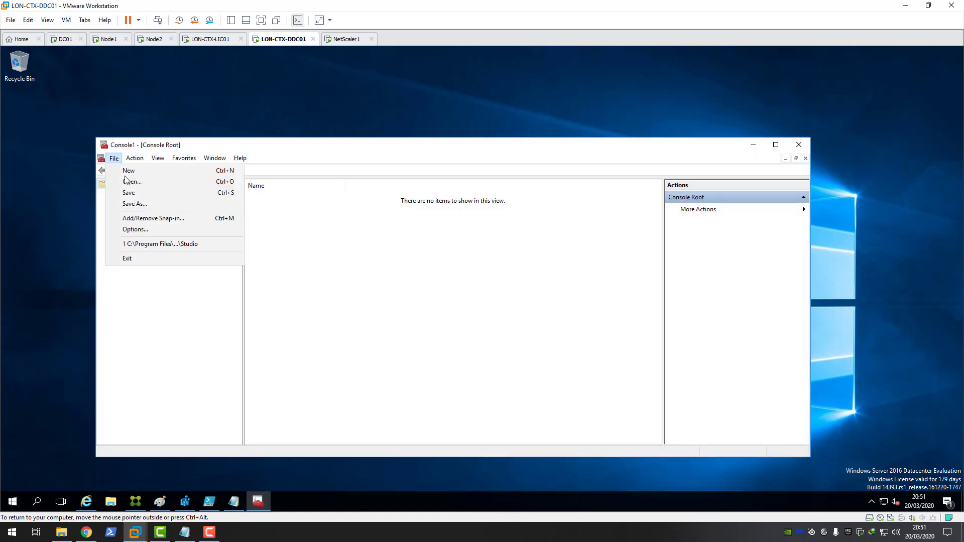
{"action": "left_click", "coordinate": [139, 220]}
{"action": "left_click", "coordinate": [326, 261]}
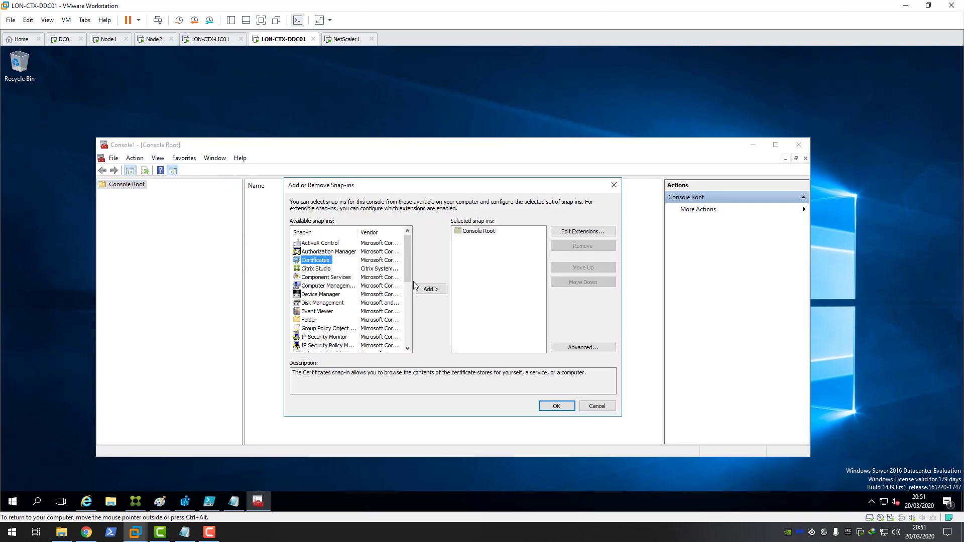
{"action": "left_click", "coordinate": [427, 289]}
{"action": "left_click", "coordinate": [318, 249]}
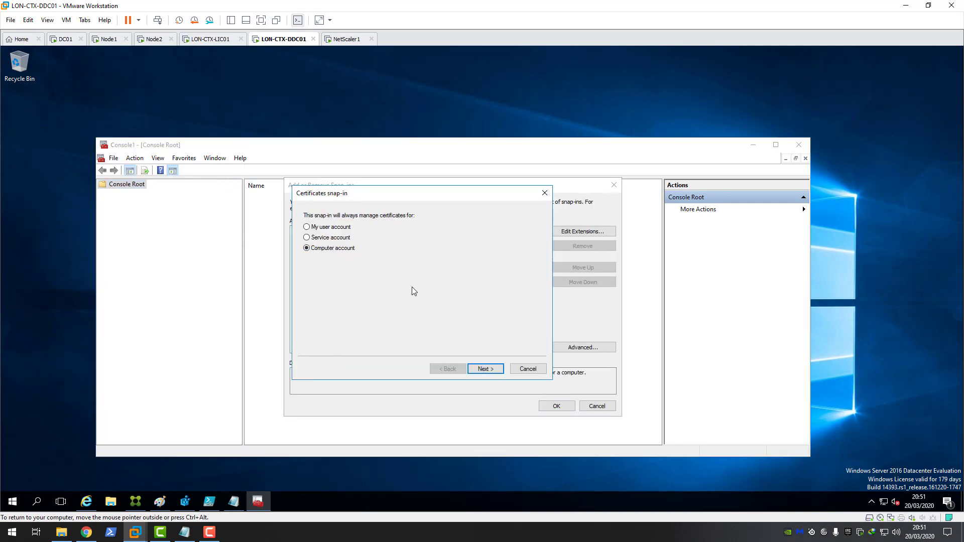
{"action": "left_click", "coordinate": [483, 370]}
{"action": "left_click", "coordinate": [492, 369]}
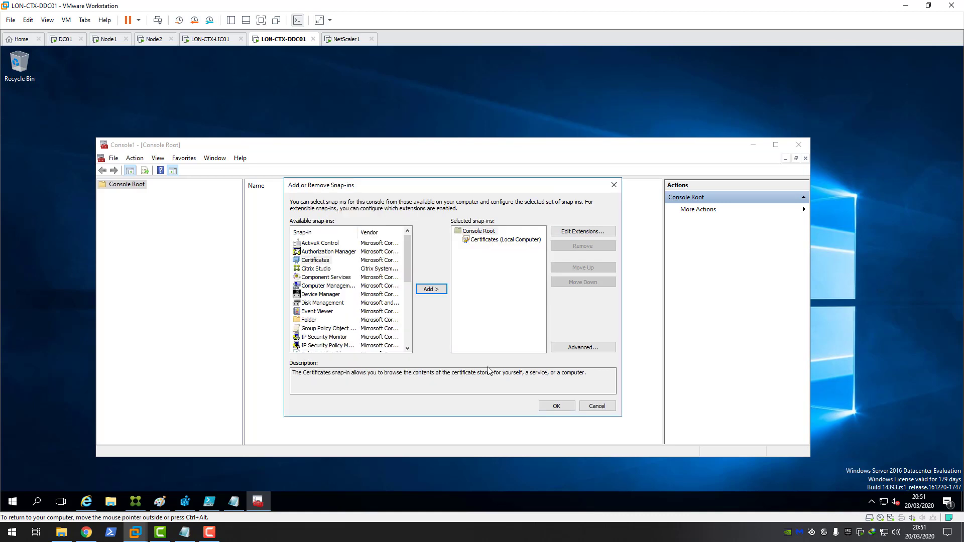
{"action": "left_click", "coordinate": [561, 409]}
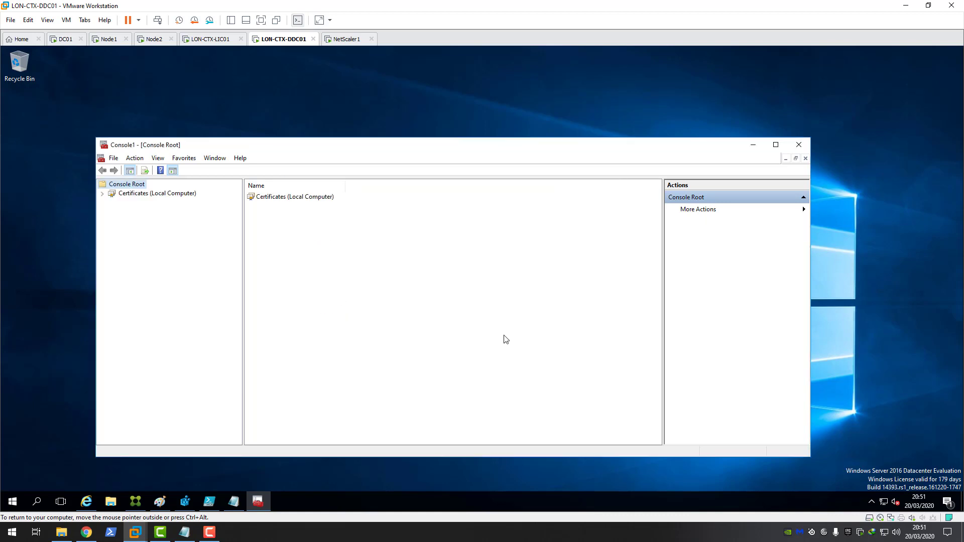
Step: Expand Certificates (Local Computer) and bring up the Personal store's task menu
{"action": "double_click", "coordinate": [159, 195]}
{"action": "left_click", "coordinate": [141, 203]}
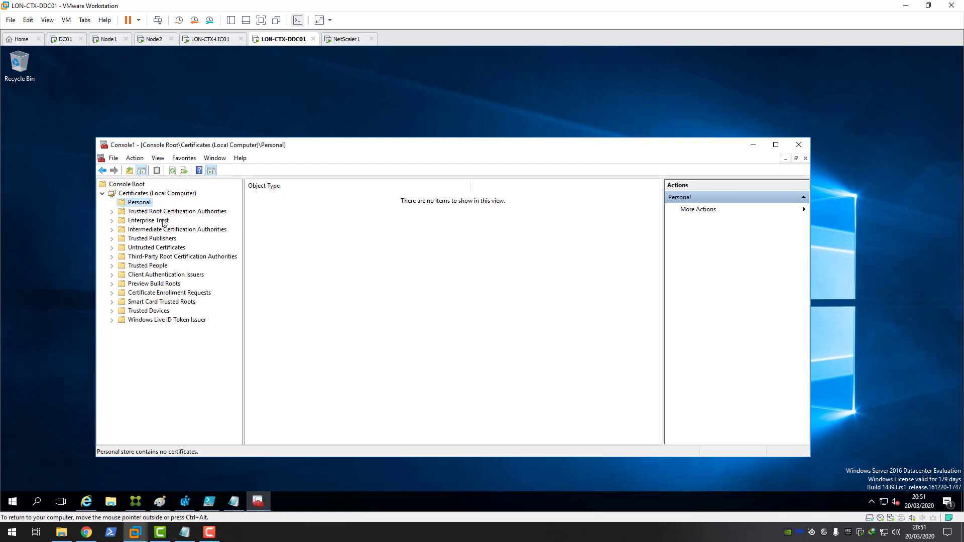
{"action": "right_click", "coordinate": [137, 206]}
Step: Start a new certificate request, keeping the Active Directory Enrollment Policy
{"action": "mouse_move", "coordinate": [228, 226]}
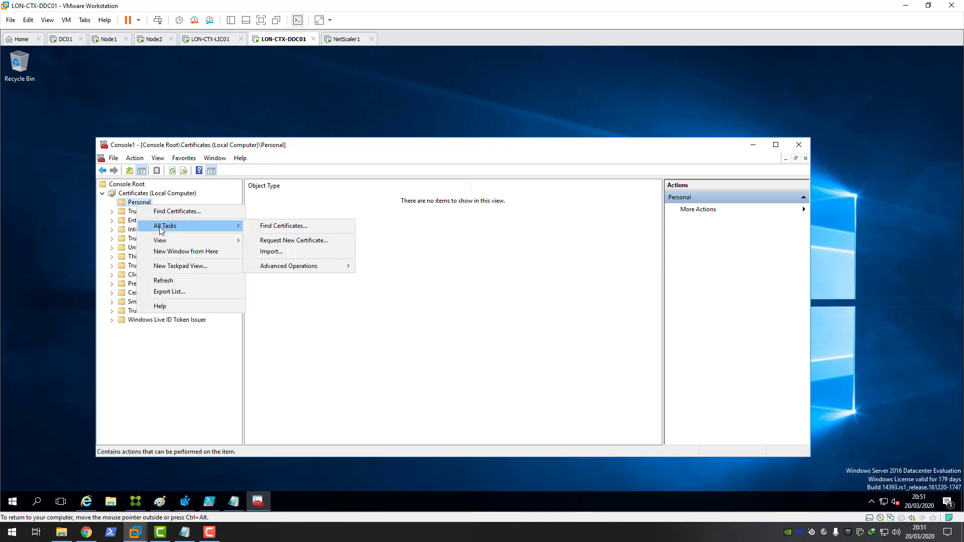
{"action": "left_click", "coordinate": [298, 240]}
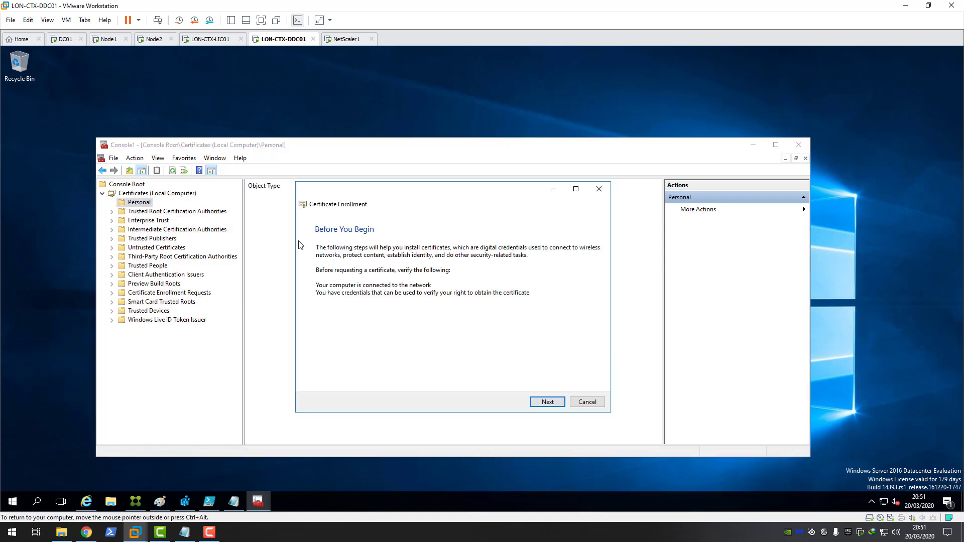
{"action": "left_click", "coordinate": [546, 403]}
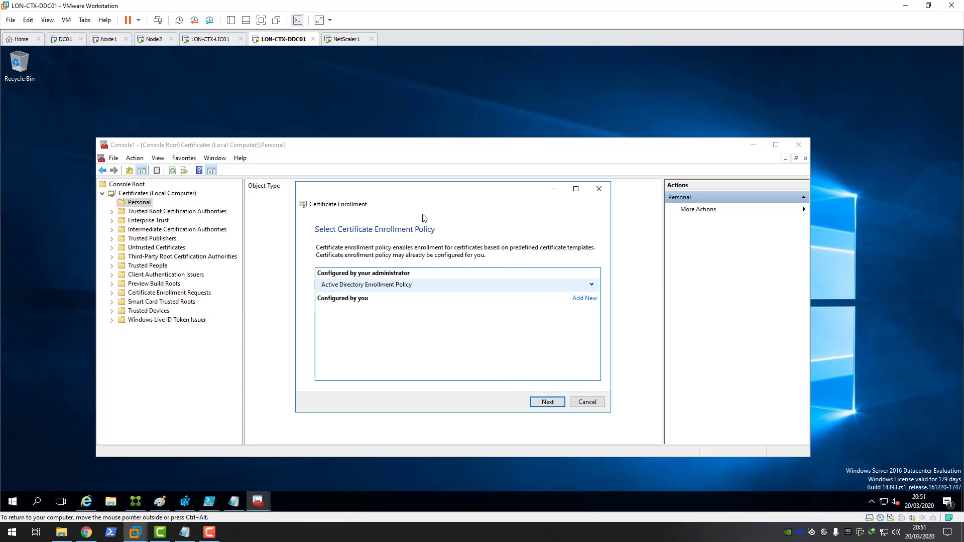
{"action": "left_click_drag", "start_coordinate": [422, 193], "coordinate": [394, 182]}
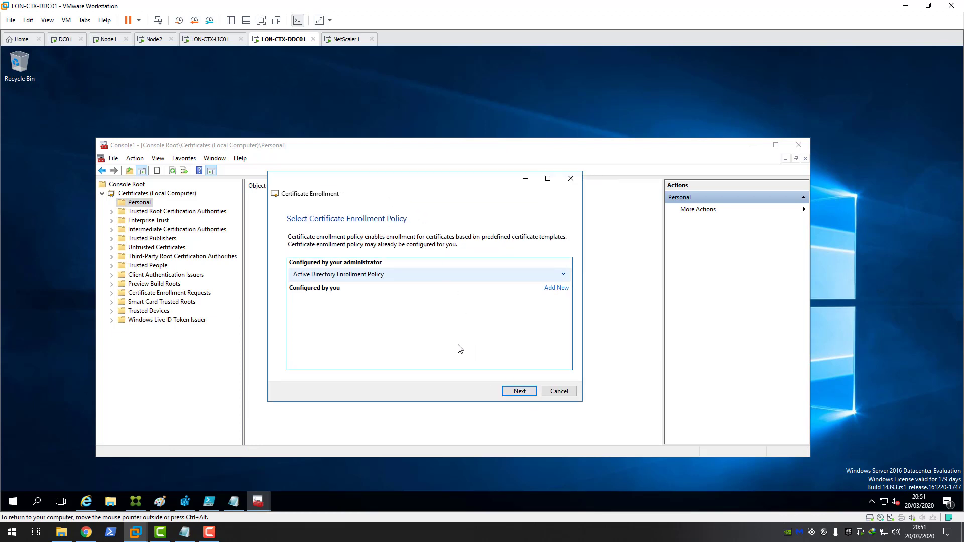
{"action": "left_click", "coordinate": [522, 394]}
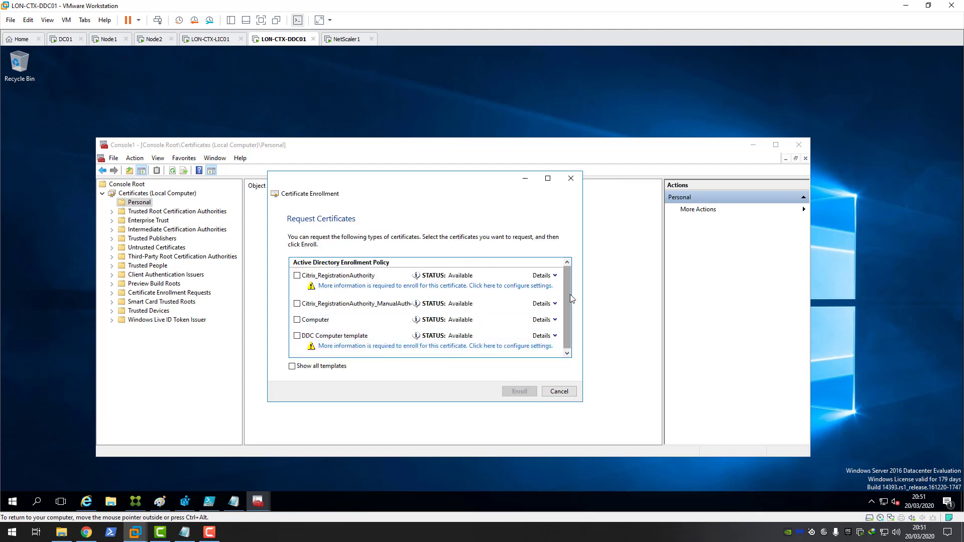
Step: Tick the DDC Computer template and open its 'More information is required' settings
{"action": "left_click_drag", "start_coordinate": [570, 296], "coordinate": [571, 307]}
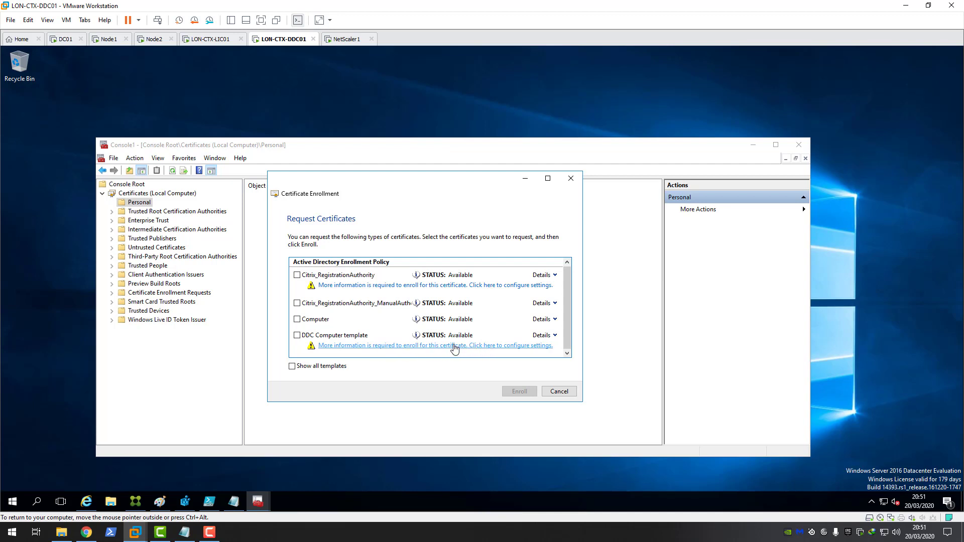
{"action": "left_click", "coordinate": [298, 336]}
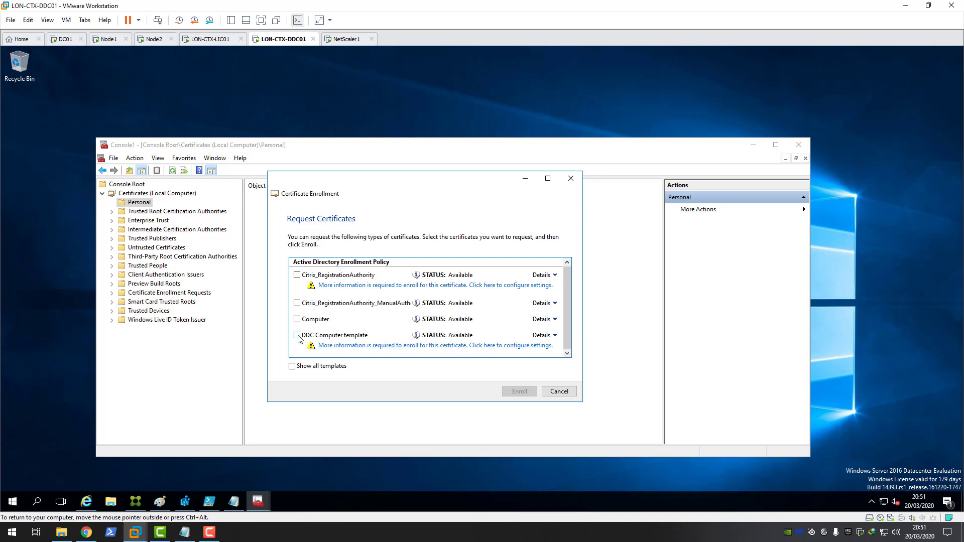
{"action": "left_click", "coordinate": [412, 345]}
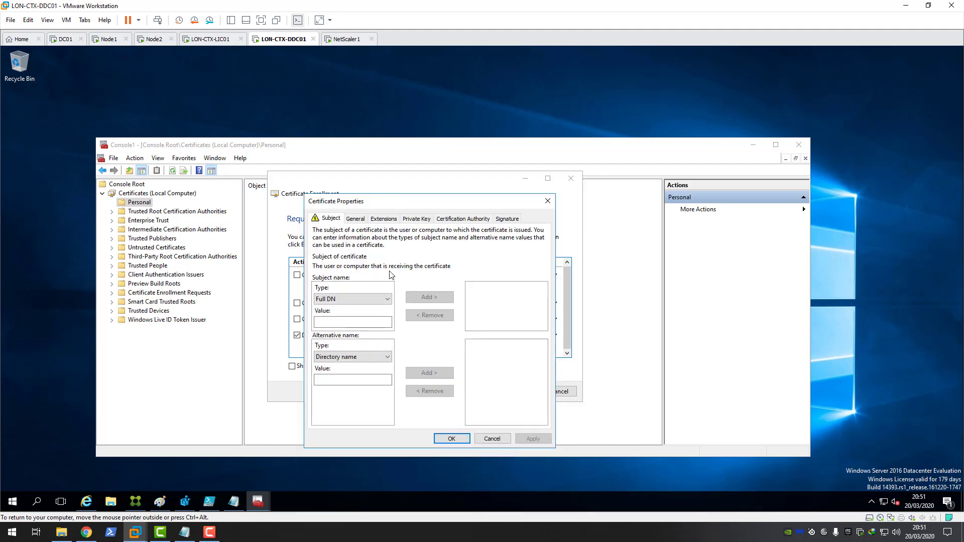
Step: Add Common name citrixxmlvip.c4rm0.com as the certificate's subject name
{"action": "left_click", "coordinate": [387, 298]}
{"action": "left_click", "coordinate": [352, 317]}
{"action": "left_click", "coordinate": [330, 322]}
{"action": "type", "text": "citrix"}
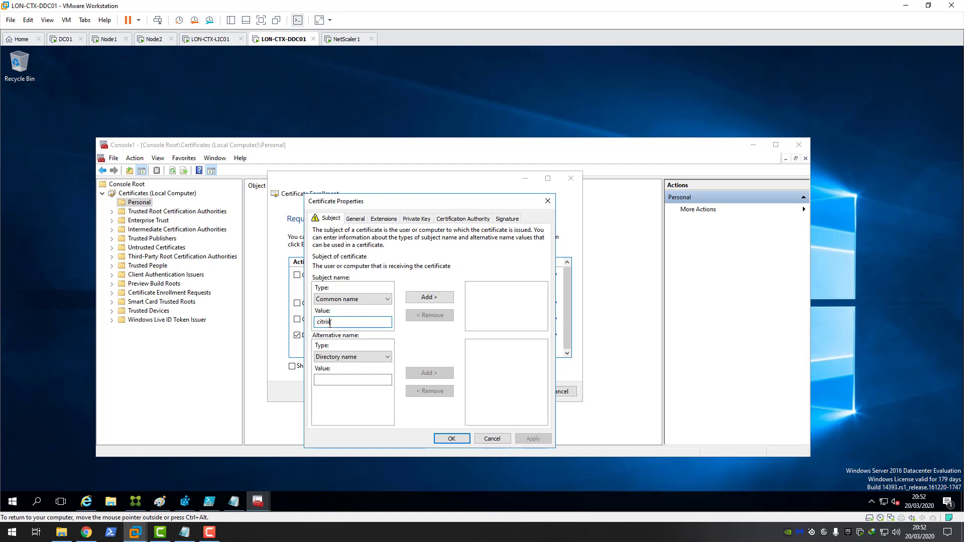
{"action": "type", "text": "xmlvip.c4rm0.com"}
{"action": "left_click", "coordinate": [428, 298]}
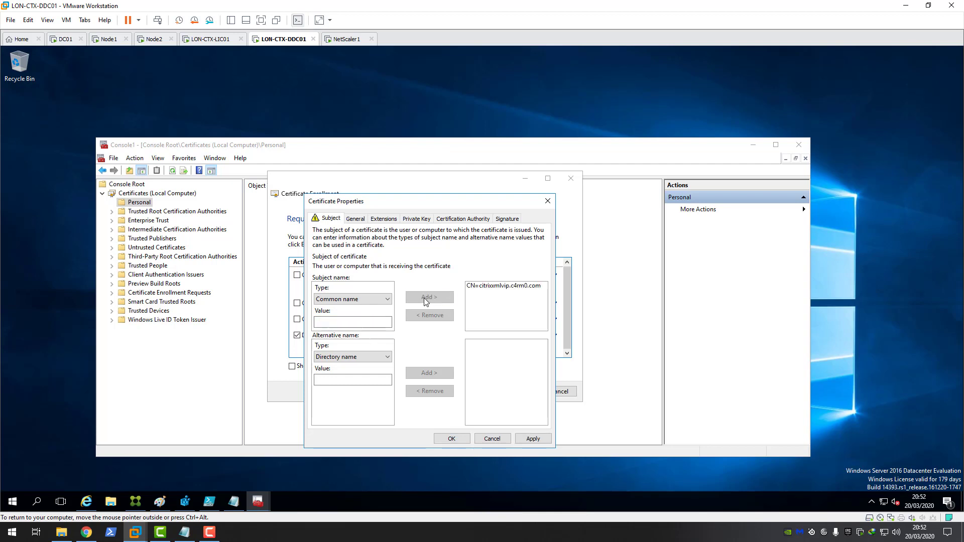
{"action": "left_click", "coordinate": [377, 357]}
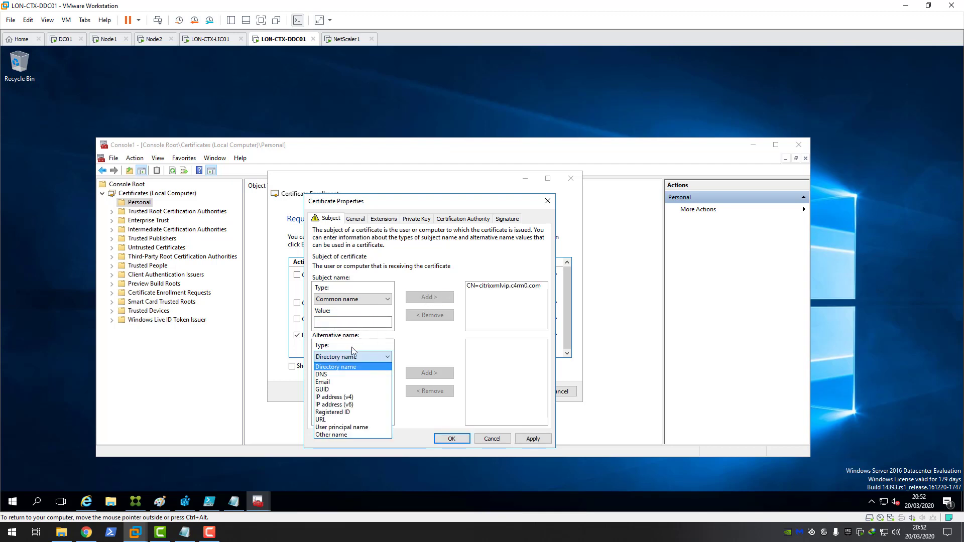
Step: Add citrixxmlvip.c4rm0.com as a DNS alternative name, keeping DNS selected for the next entry
{"action": "left_click", "coordinate": [352, 374]}
{"action": "left_click", "coordinate": [333, 379]}
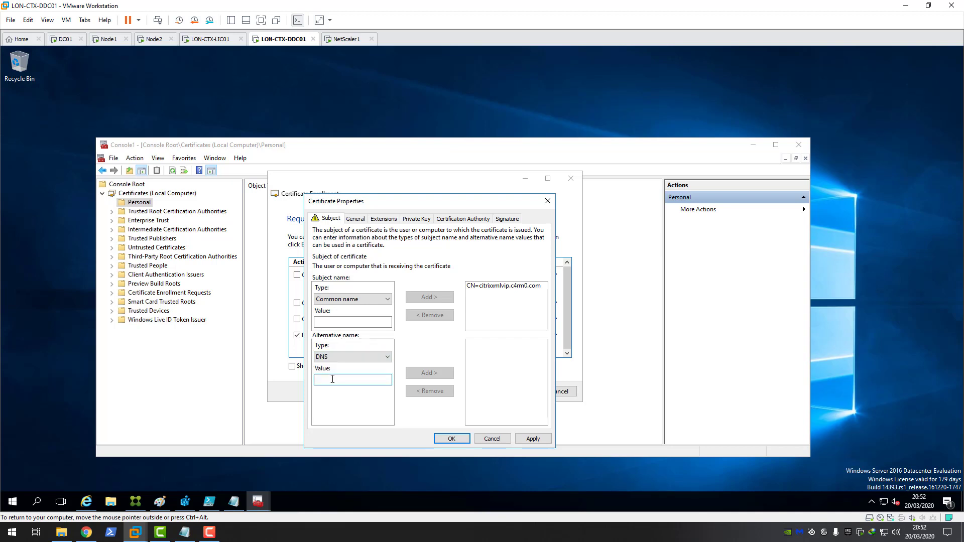
{"action": "type", "text": "citri"}
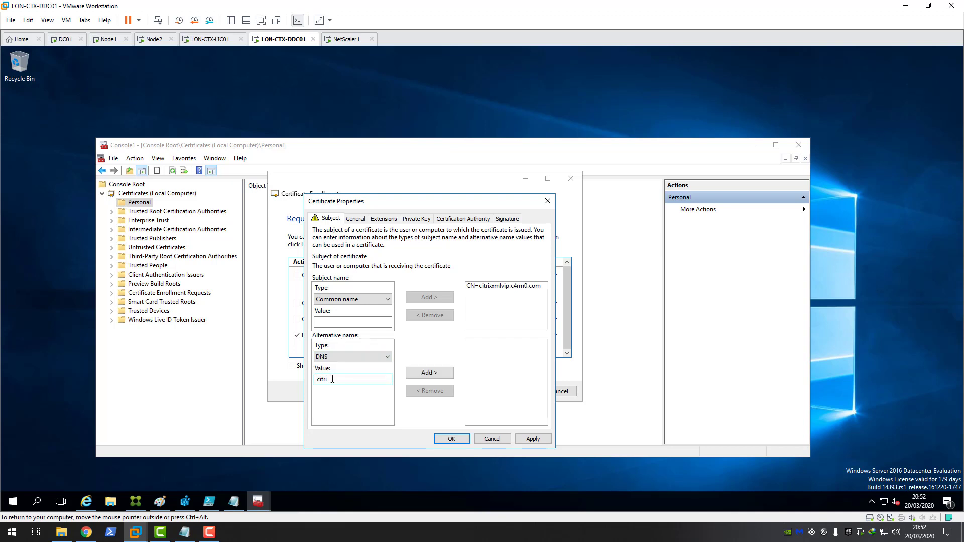
{"action": "type", "text": "xxmlvip.c4rm0.com"}
{"action": "left_click", "coordinate": [427, 373]}
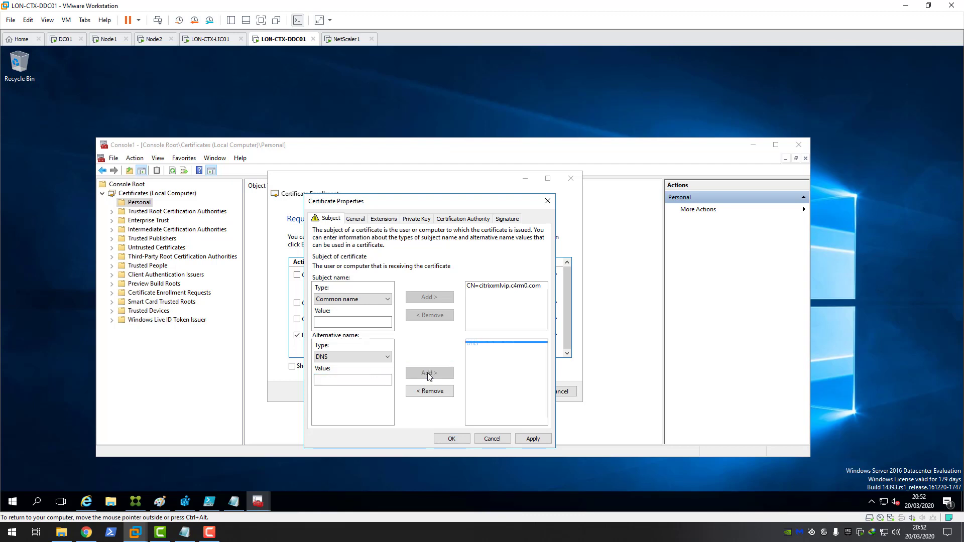
{"action": "left_click", "coordinate": [362, 358]}
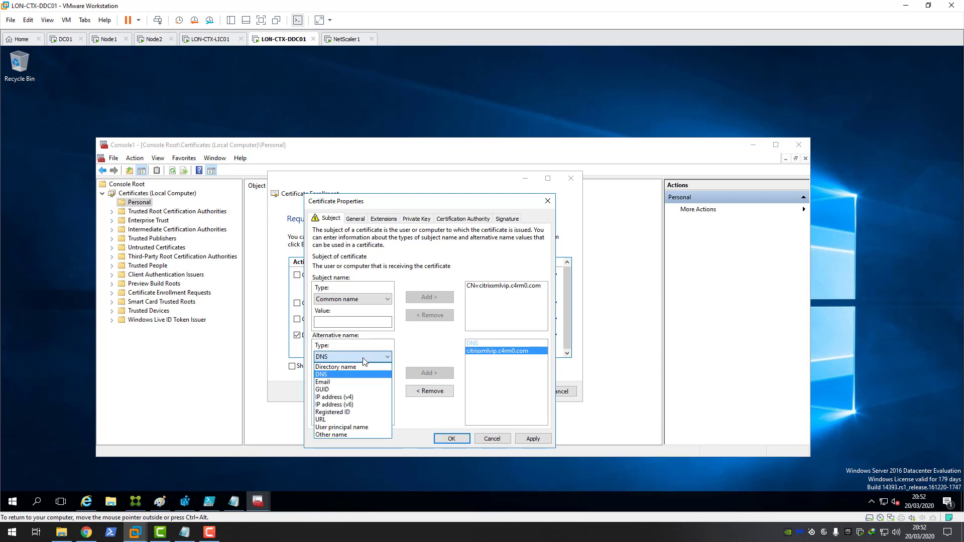
{"action": "left_click", "coordinate": [341, 374]}
{"action": "left_click", "coordinate": [339, 380]}
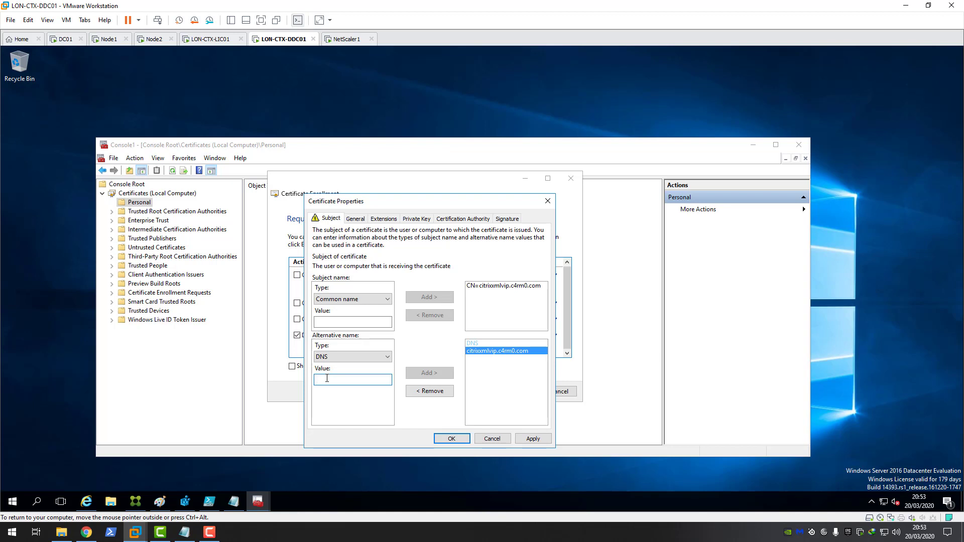
Step: Add LON-CTX-DDC01.c4rm0.com as a DNS alternative name
{"action": "type", "text": "LON-"}
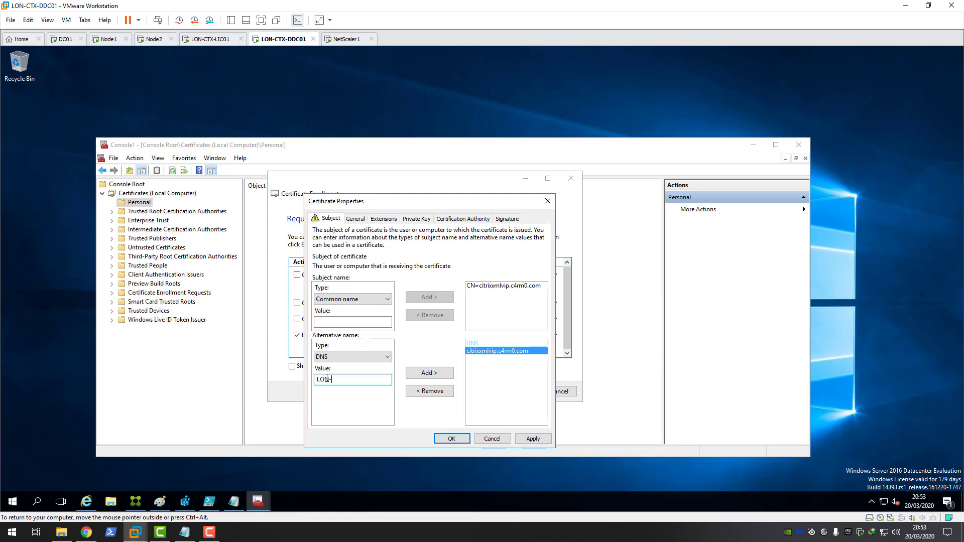
{"action": "type", "text": "CTX-DDC01.c4rm0.com"}
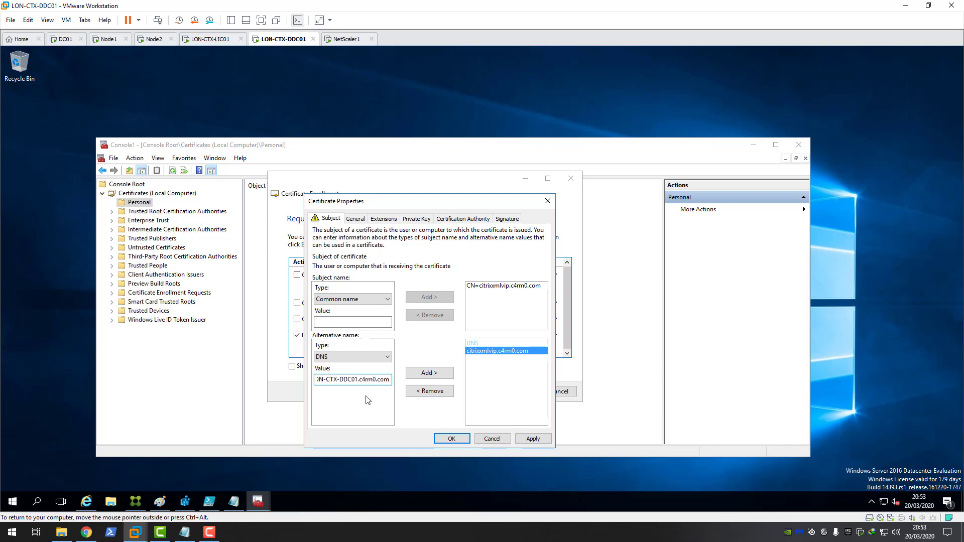
{"action": "left_click_drag", "start_coordinate": [389, 380], "coordinate": [330, 381]}
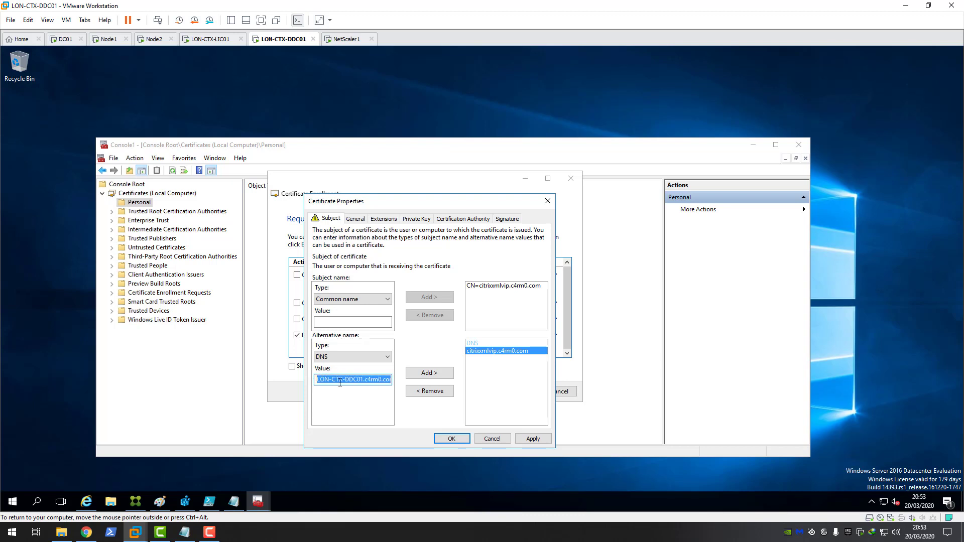
{"action": "right_click", "coordinate": [340, 383]}
{"action": "left_click", "coordinate": [363, 278]}
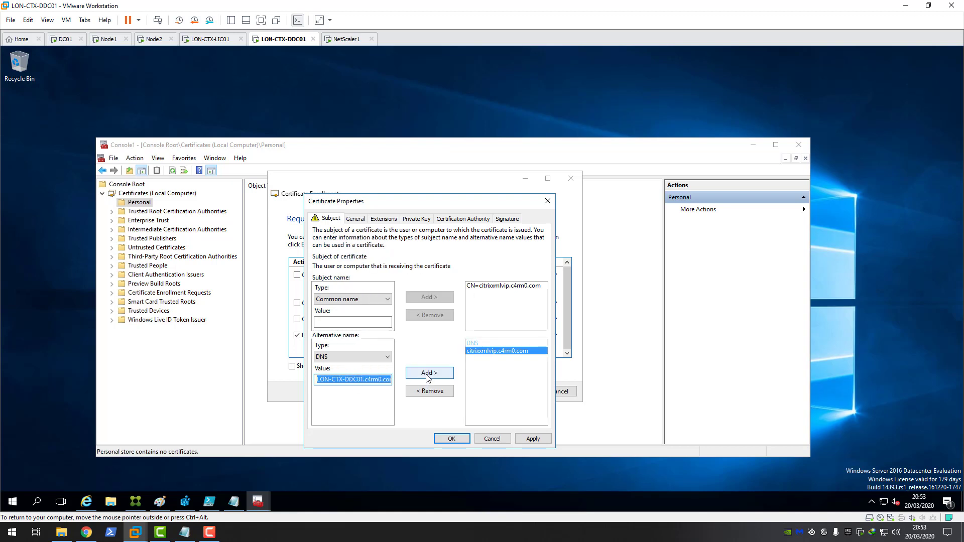
{"action": "left_click", "coordinate": [428, 373]}
Step: Add LON-CTX-DDC02.c4rm0.com as another DNS alternative name
{"action": "left_click", "coordinate": [340, 383]}
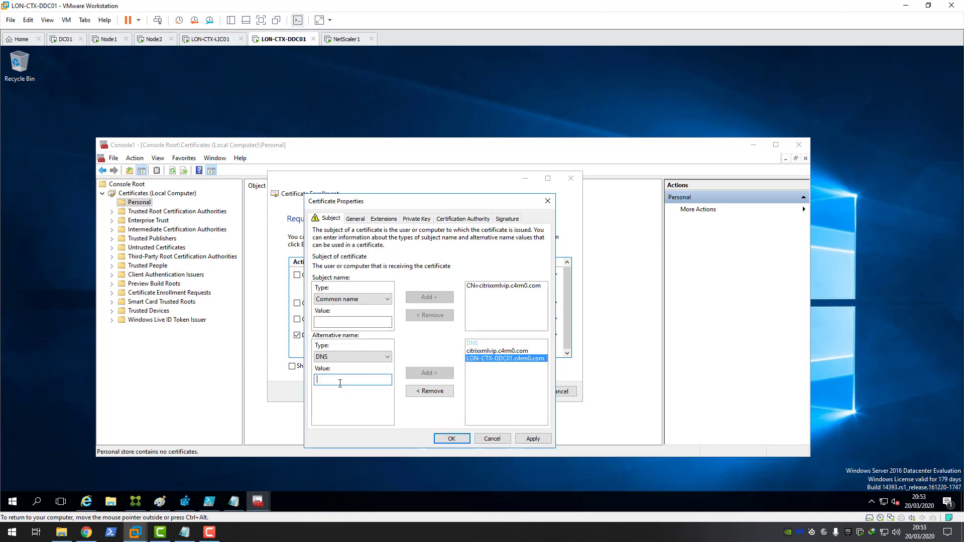
{"action": "key", "text": "ctrl+v"}
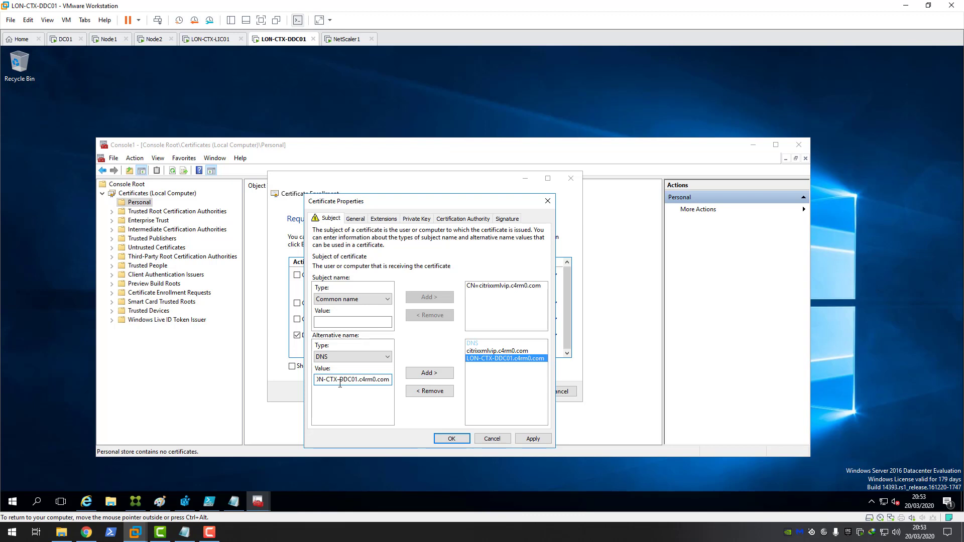
{"action": "left_click", "coordinate": [356, 380]}
{"action": "key", "text": "BackSpace"}
{"action": "type", "text": "2"}
{"action": "left_click", "coordinate": [528, 435]}
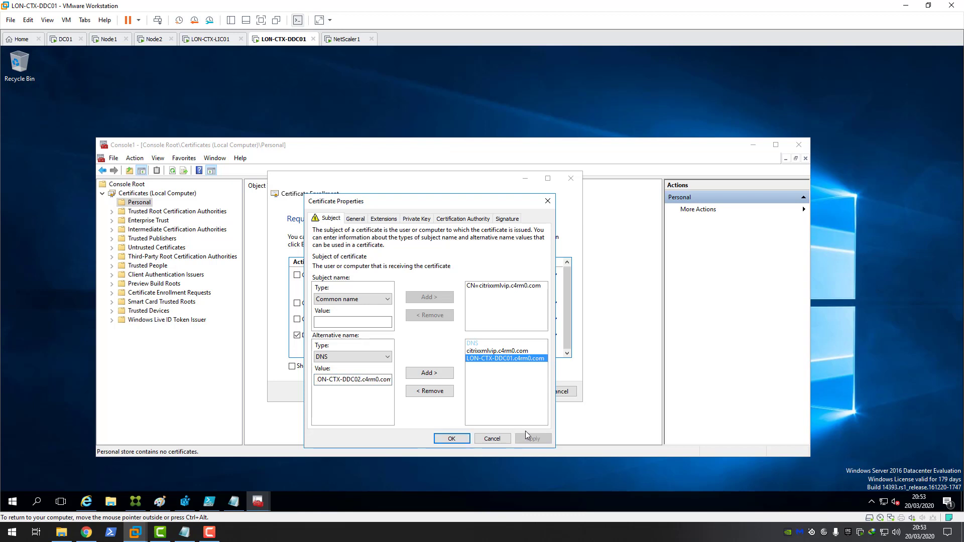
{"action": "left_click", "coordinate": [428, 374]}
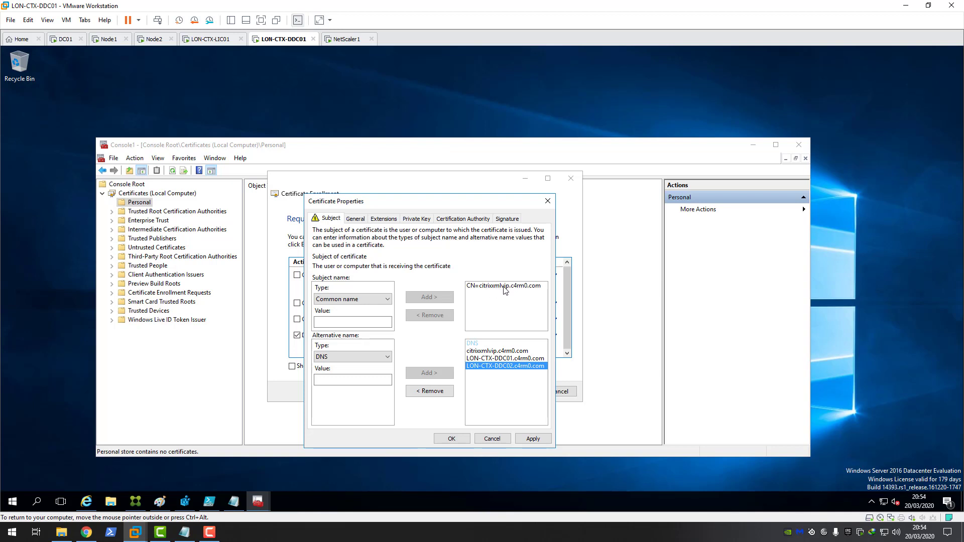
Step: Review the three DNS alternative names in the list and apply the changes
{"action": "left_click", "coordinate": [489, 359]}
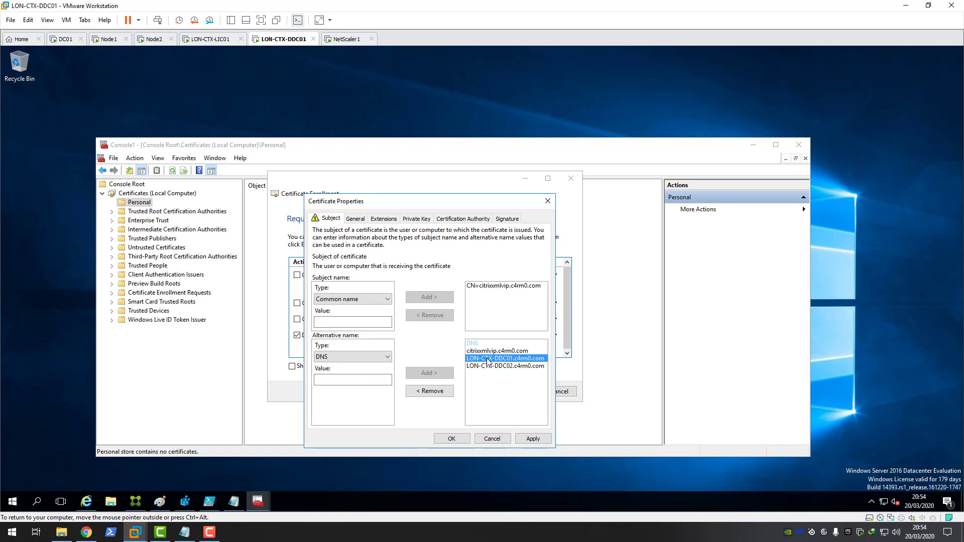
{"action": "left_click", "coordinate": [490, 366]}
{"action": "left_click", "coordinate": [489, 359]}
{"action": "left_click", "coordinate": [489, 365]}
{"action": "left_click", "coordinate": [488, 360]}
{"action": "left_click", "coordinate": [501, 367]}
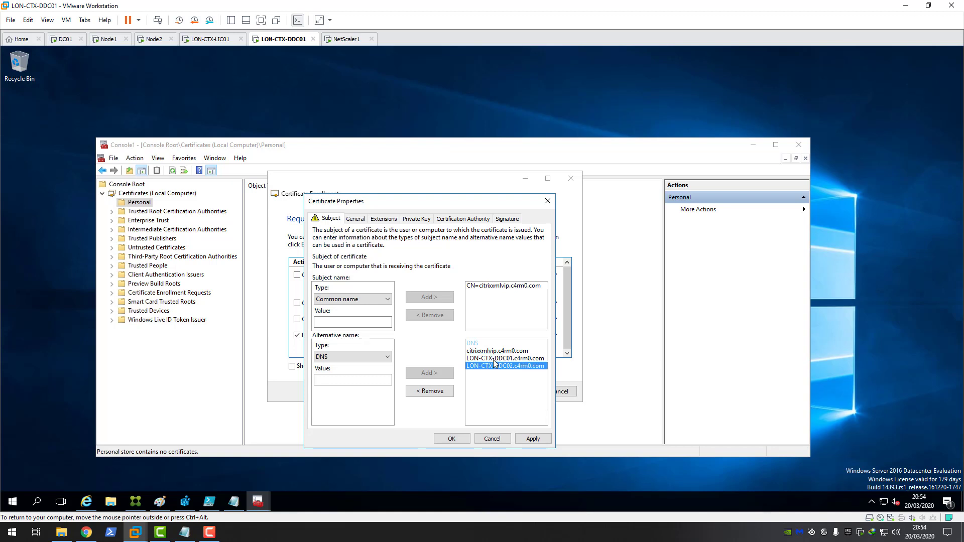
{"action": "left_click", "coordinate": [494, 360]}
{"action": "left_click", "coordinate": [486, 352]}
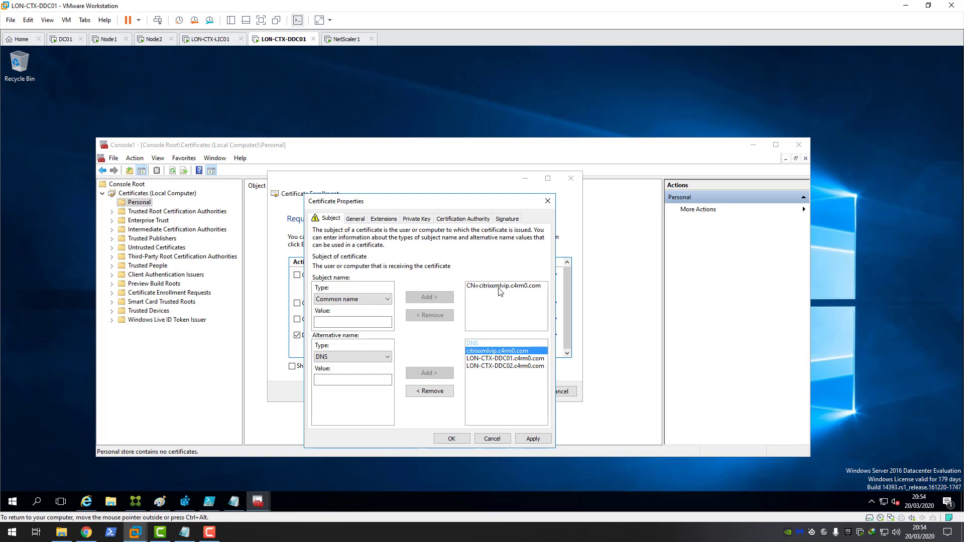
{"action": "left_click", "coordinate": [534, 439]}
Step: Tick 'Make private key exportable' under Private Key options, leaving the 2048 key size
{"action": "left_click", "coordinate": [416, 219]}
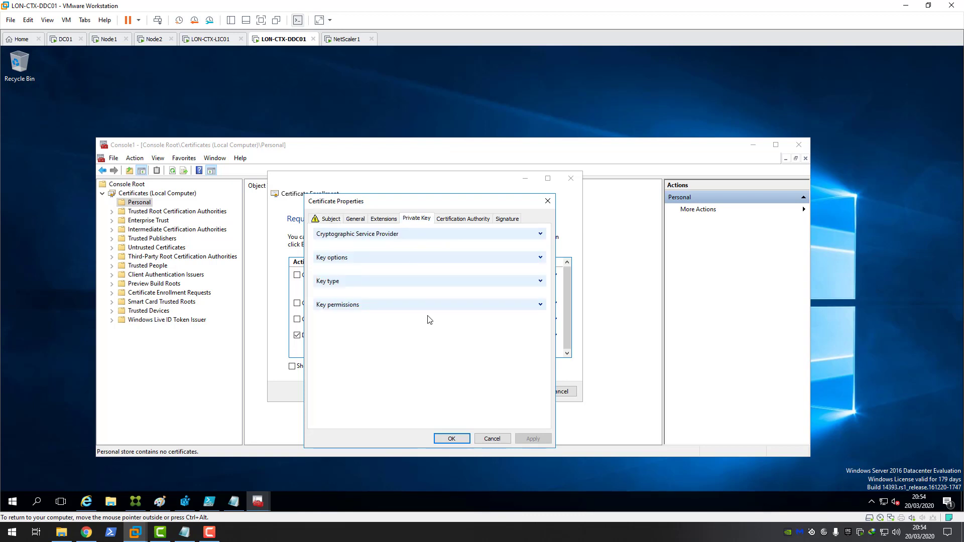
{"action": "left_click", "coordinate": [540, 258]}
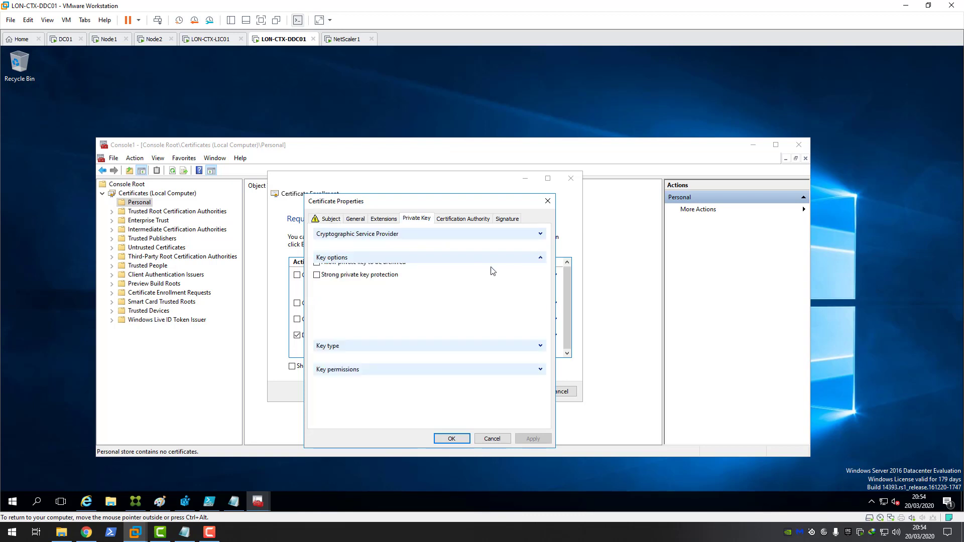
{"action": "left_click", "coordinate": [351, 294]}
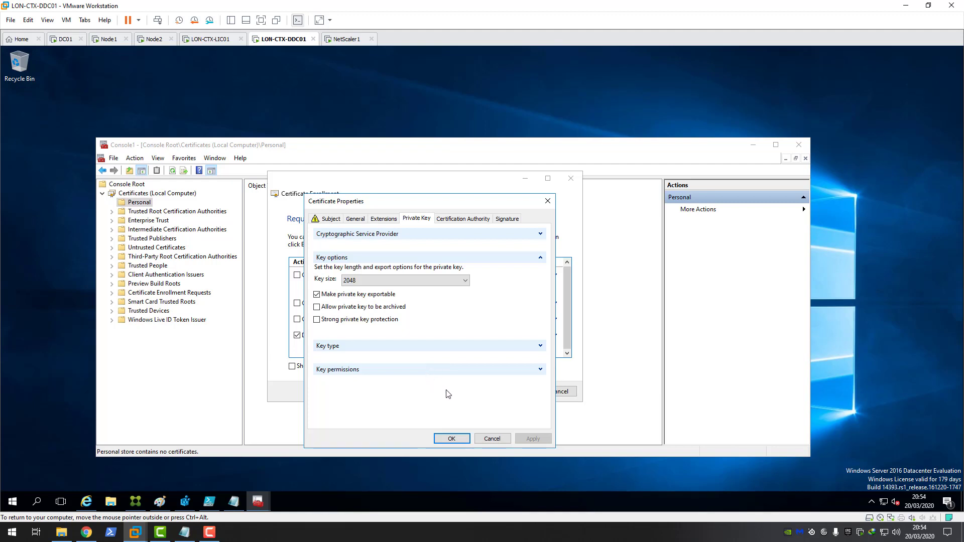
Step: Enroll the DDC Computer template certificate and finish the enrollment wizard
{"action": "left_click", "coordinate": [451, 439]}
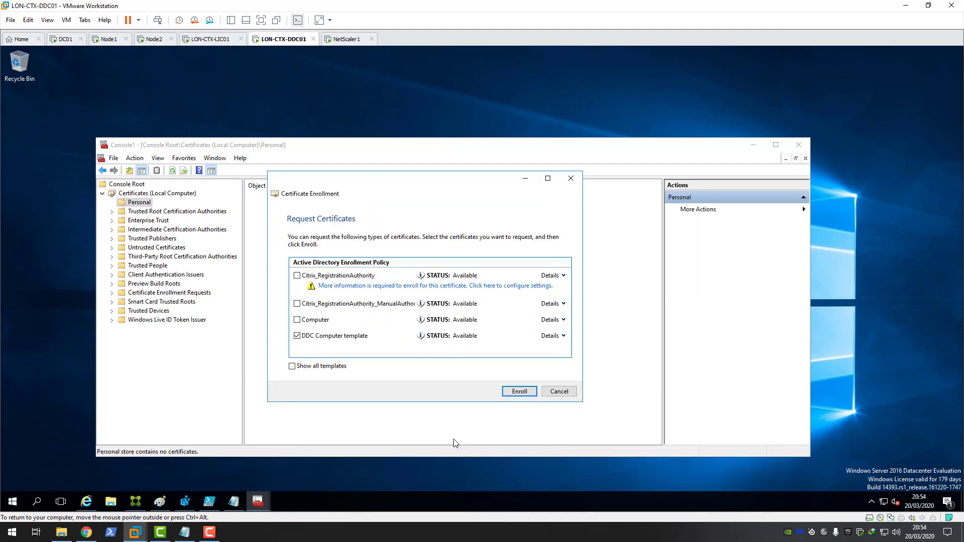
{"action": "left_click", "coordinate": [523, 393]}
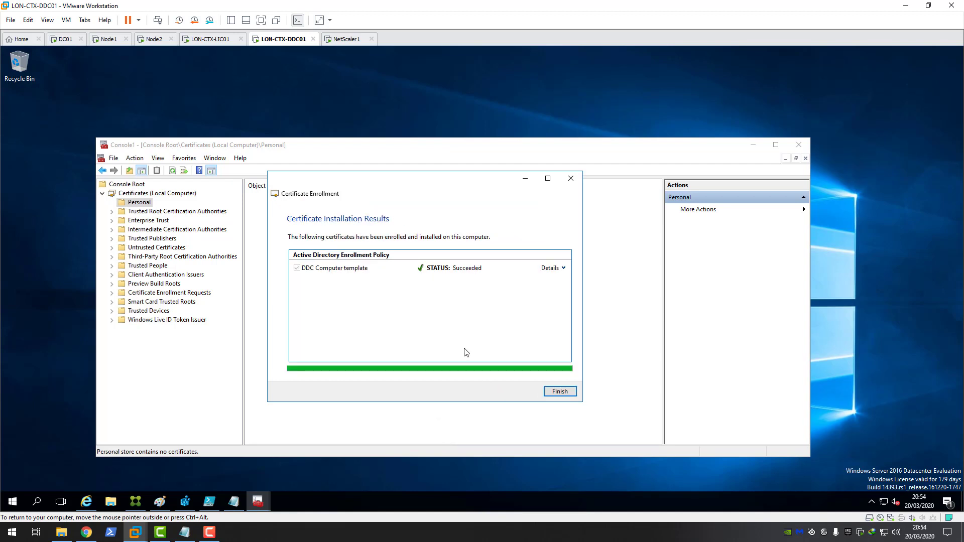
{"action": "left_click", "coordinate": [560, 392]}
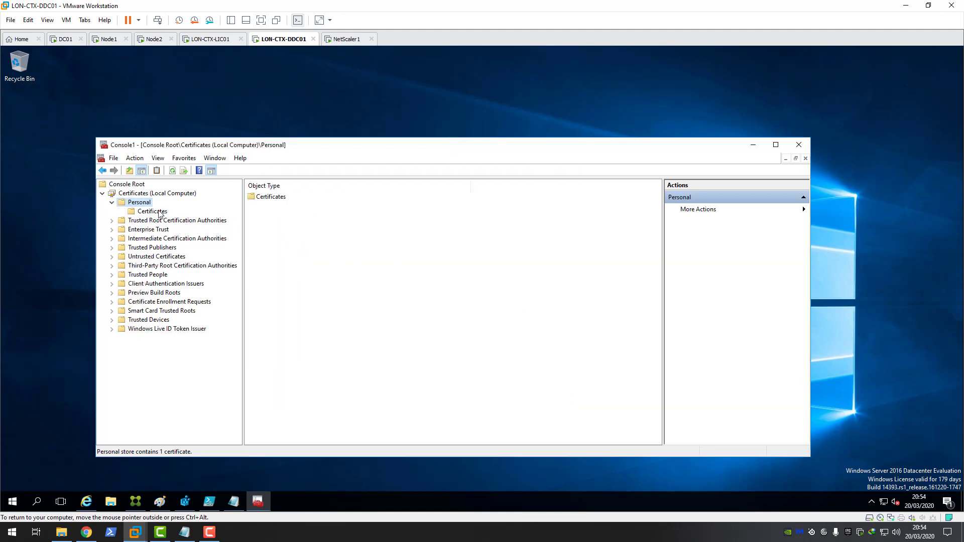
Step: Check citrixxmlvip.c4rm0.com under Personal > Certificates, then return to PowerShell ISE
{"action": "left_click", "coordinate": [158, 213]}
{"action": "left_click", "coordinate": [276, 198]}
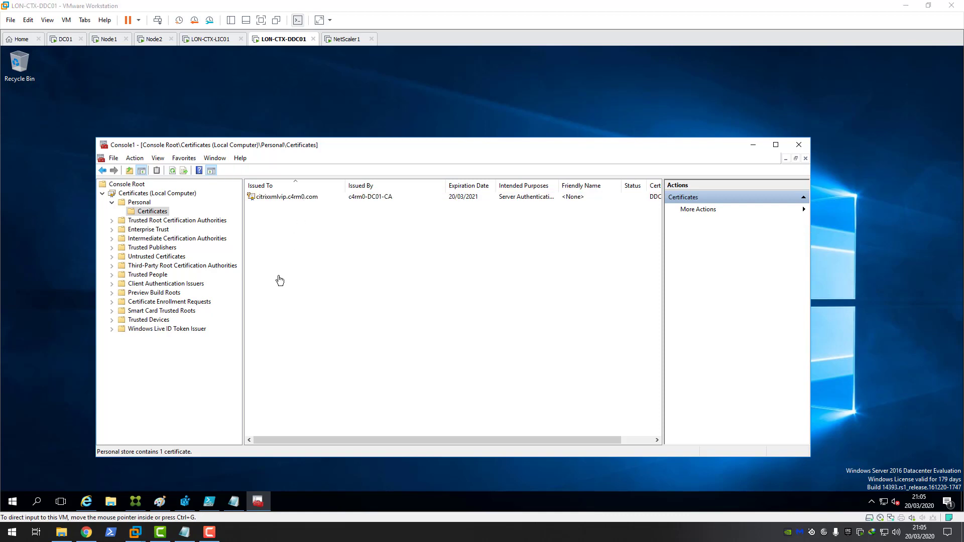
{"action": "left_click", "coordinate": [213, 505]}
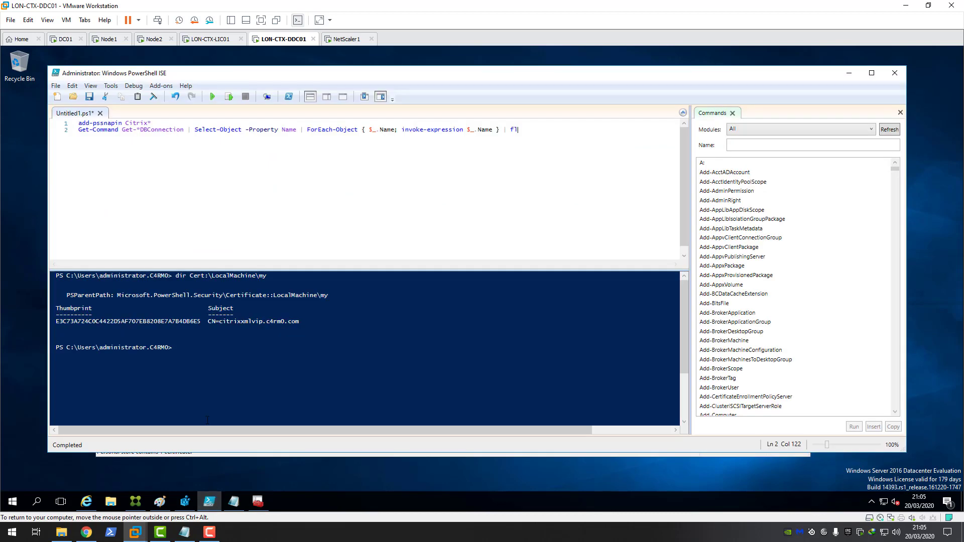
Step: In a new ISE tab, clear the console and run dir Cert:\LocalMachine\my to show the citrixxmlvip.c4rm0.com certificate
{"action": "left_click", "coordinate": [58, 97]}
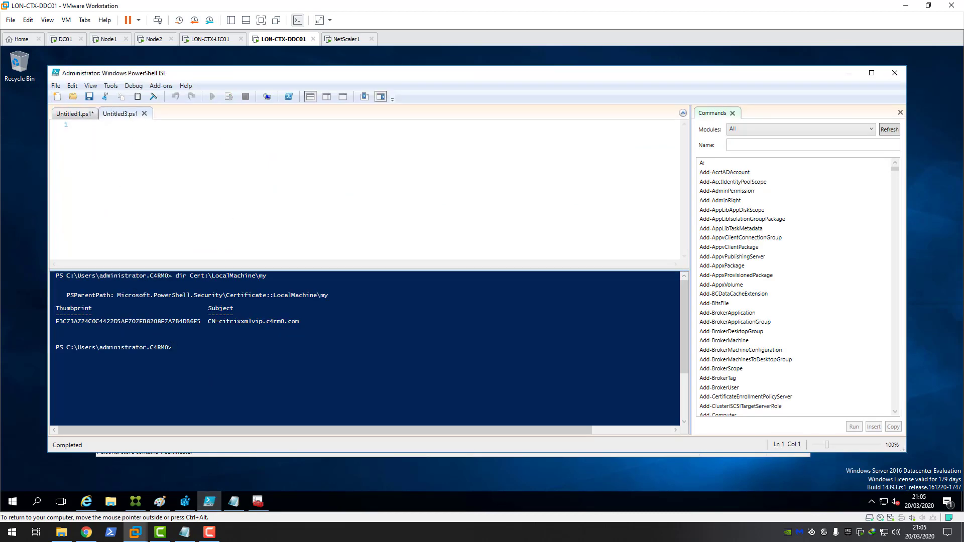
{"action": "left_click", "coordinate": [174, 348]}
{"action": "type", "text": "cls"}
{"action": "key", "text": "Return"}
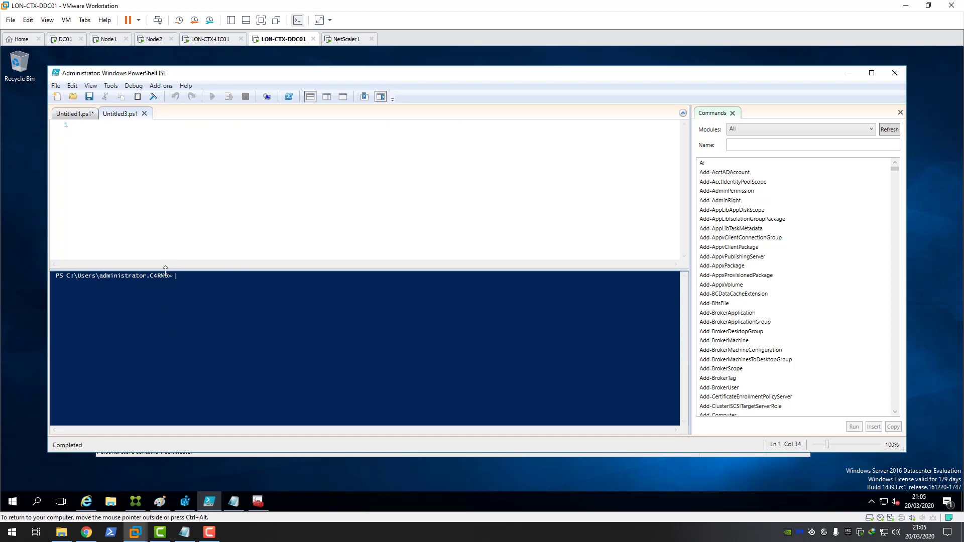
{"action": "type", "text": "dir cert:\\"}
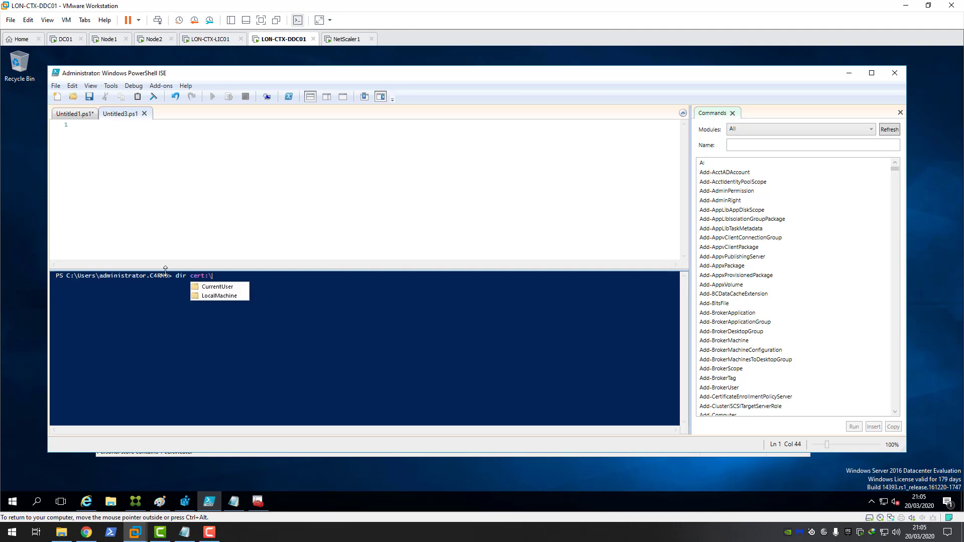
{"action": "double_click", "coordinate": [215, 296]}
{"action": "type", "text": "\\my"}
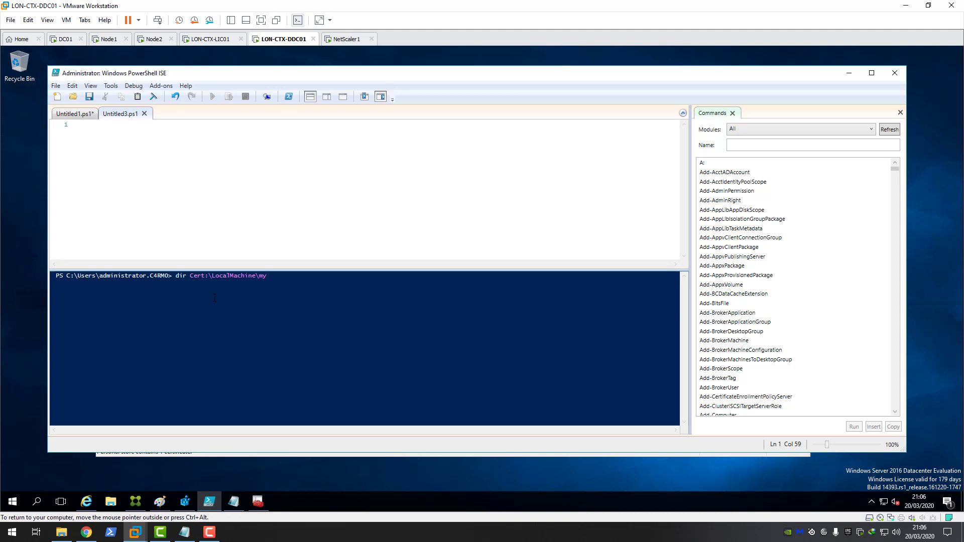
{"action": "key", "text": "Return"}
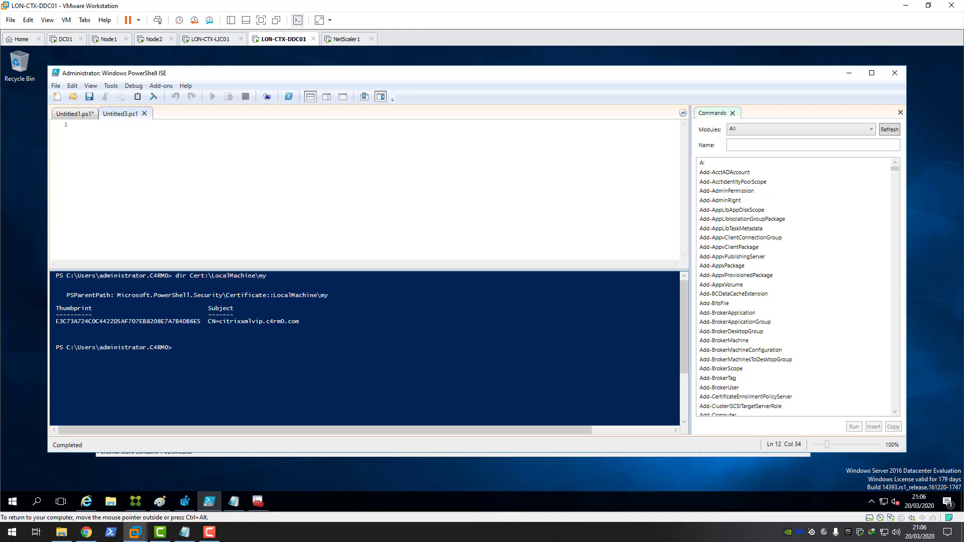
Step: Copy the citrixxmlvip.c4rm0.com certificate's thumbprint from the PowerShell console output
{"action": "left_click_drag", "start_coordinate": [56, 321], "coordinate": [202, 321]}
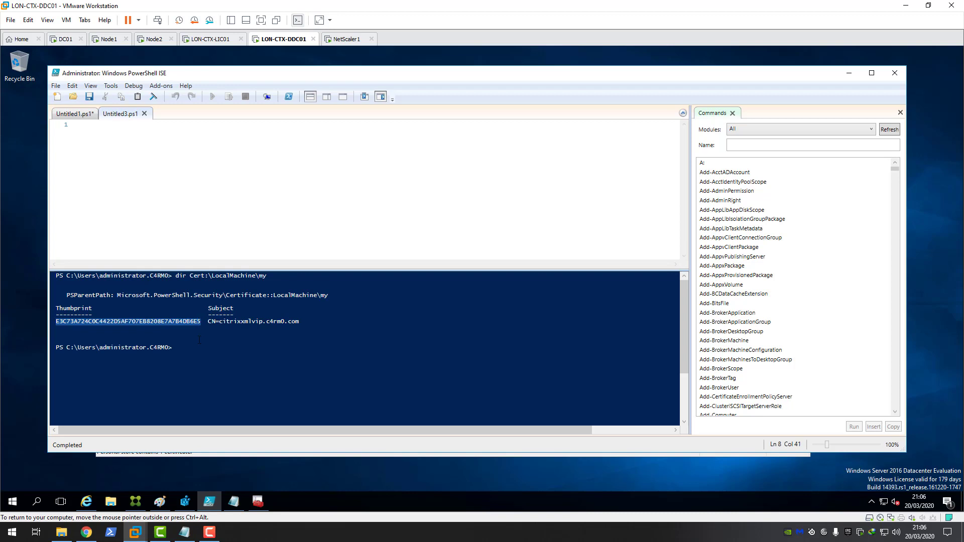
{"action": "key", "text": "Return"}
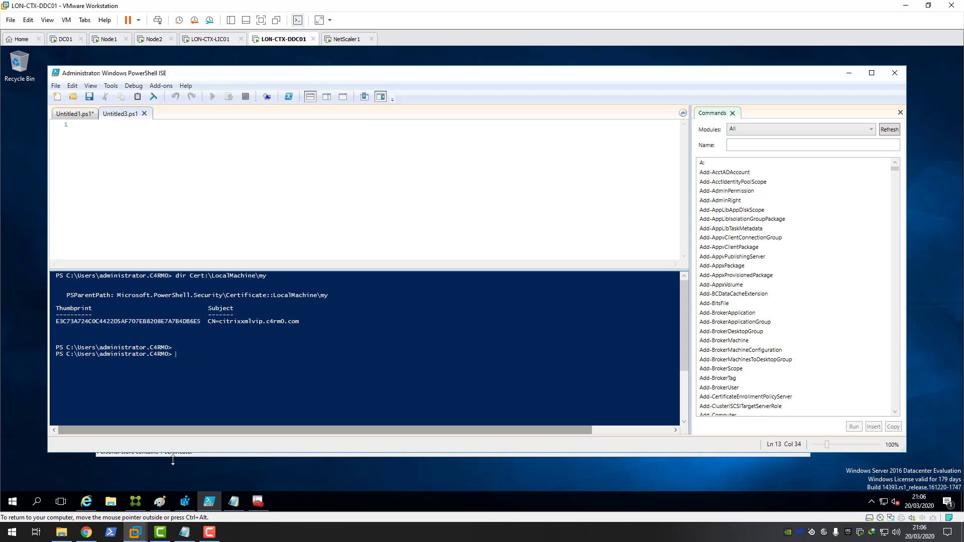
{"action": "left_click_drag", "start_coordinate": [203, 323], "coordinate": [56, 321]}
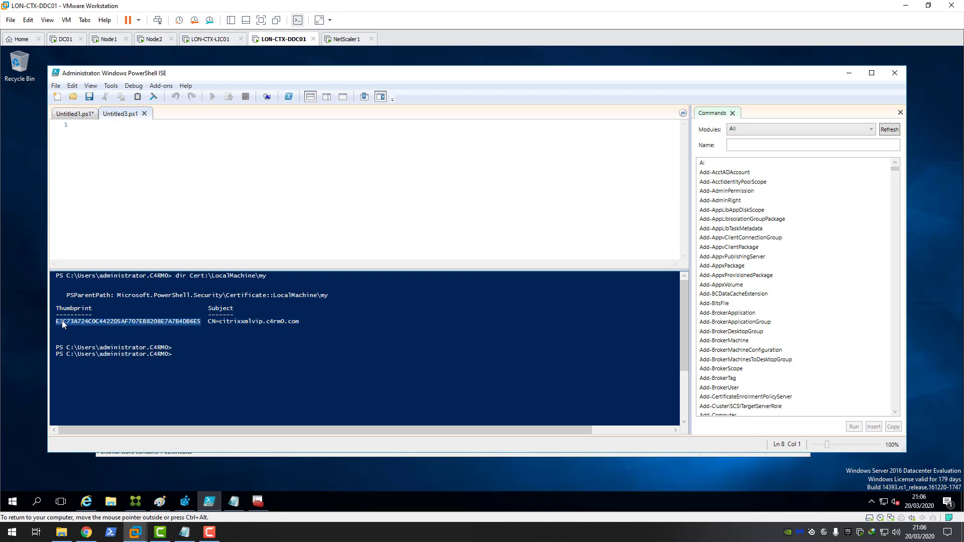
{"action": "right_click", "coordinate": [62, 322]}
{"action": "left_click", "coordinate": [80, 340]}
Step: Paste the thumbprint on a new line in the Notepad notes, then go back to PowerShell ISE
{"action": "left_click", "coordinate": [235, 502]}
{"action": "left_click", "coordinate": [593, 148]}
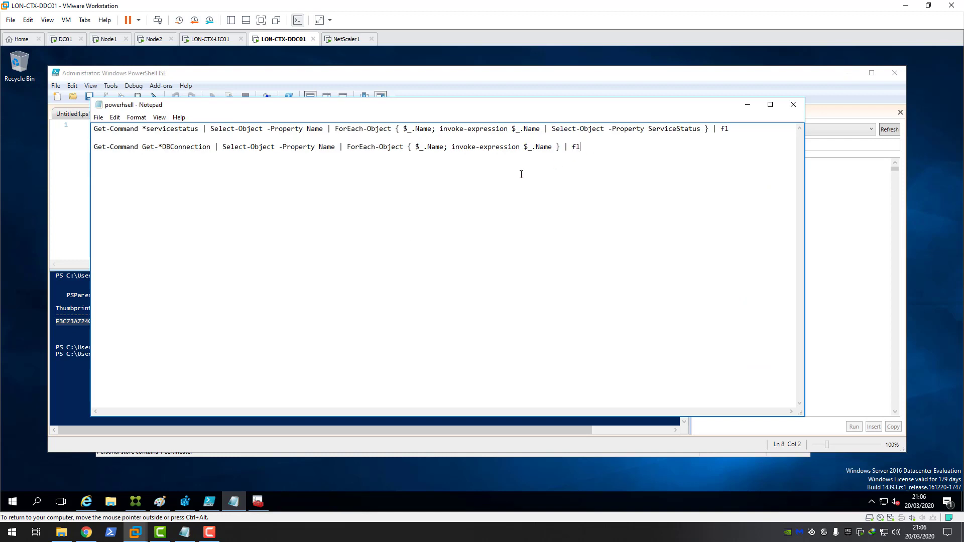
{"action": "key", "text": "Return"}
{"action": "key", "text": "Return"}
{"action": "key", "text": "ctrl+v"}
{"action": "key", "text": "Return"}
{"action": "key", "text": "Return"}
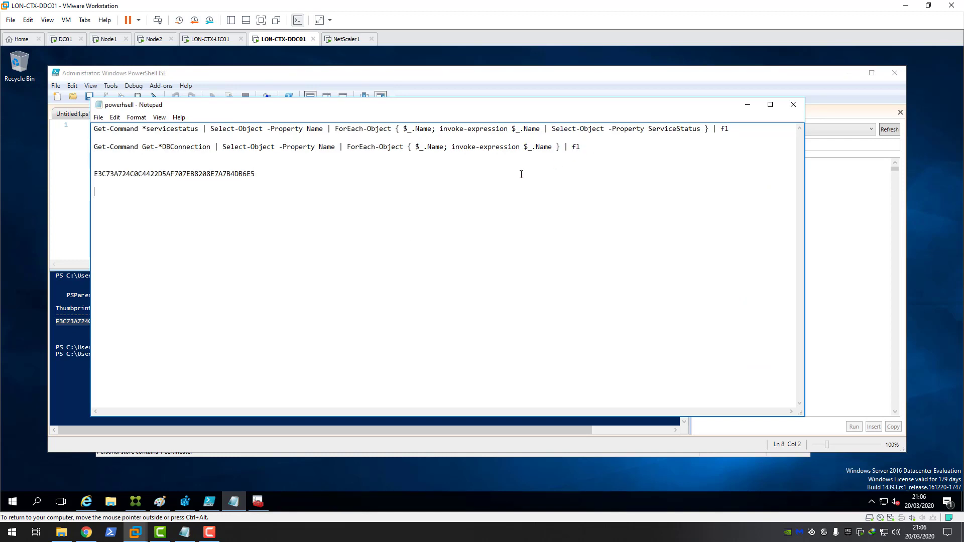
{"action": "left_click", "coordinate": [81, 361]}
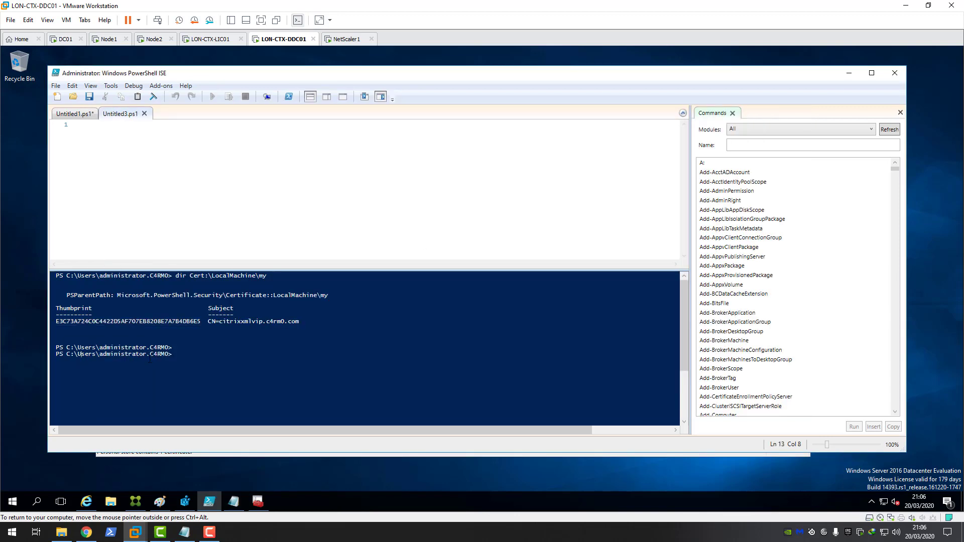
{"action": "scroll", "coordinate": [183, 352], "scroll_direction": "down", "scroll_amount": 1}
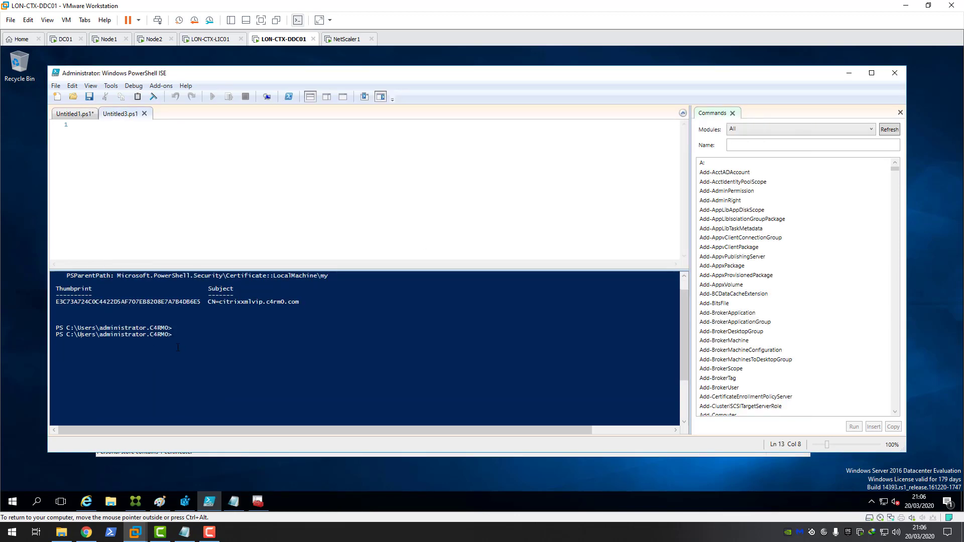
Step: Run Get-WmiObject -class win32_product | where name -eq "Citrix broker service" in the console
{"action": "left_click", "coordinate": [191, 337]}
{"action": "type", "text": "get-wmio"}
{"action": "key", "text": "Tab"}
{"action": "type", "text": "-c"}
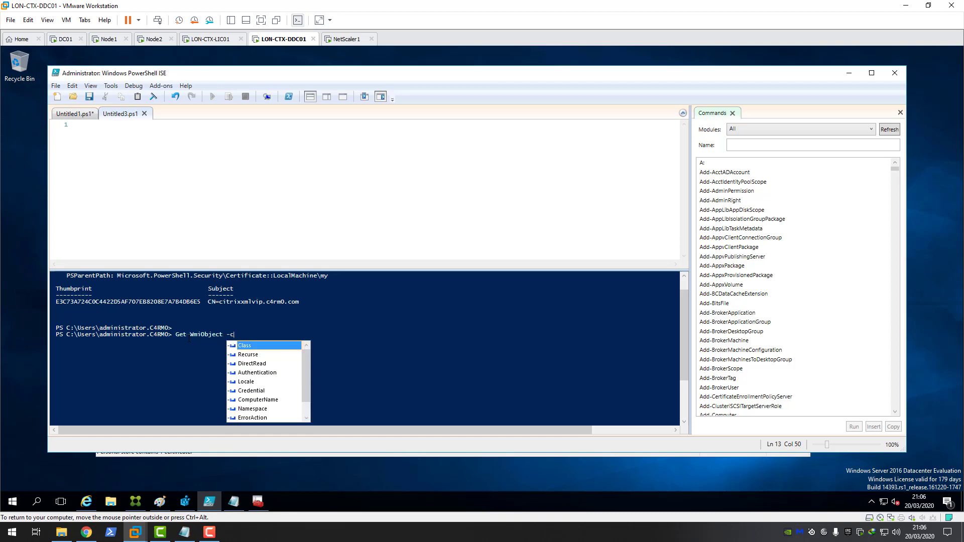
{"action": "type", "text": "lass win"}
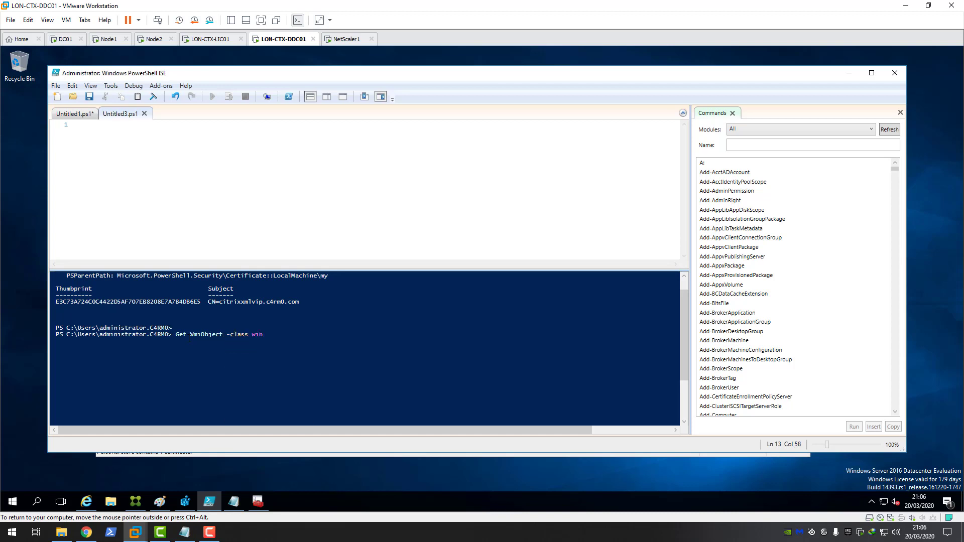
{"action": "type", "text": "32_product | where name -eq"}
{"action": "type", "text": "\"Citrix broke"}
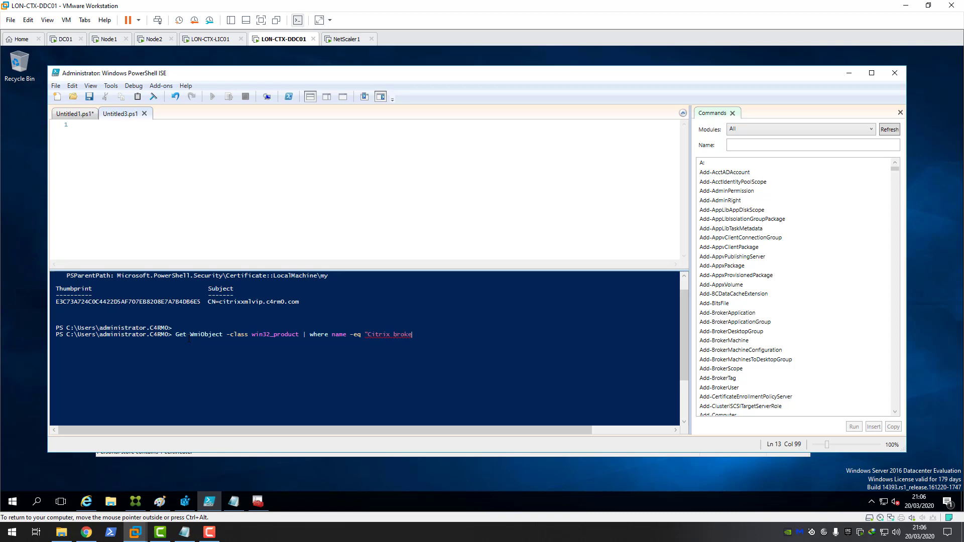
{"action": "type", "text": "r service\""}
{"action": "key", "text": "Return"}
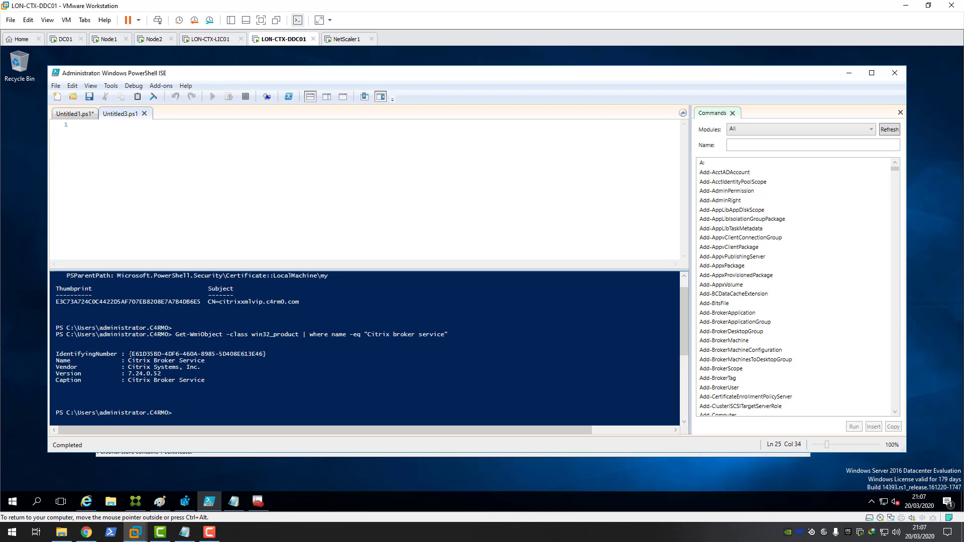
Step: Copy the Citrix Broker Service IdentifyingNumber GUID from the query result
{"action": "left_click_drag", "start_coordinate": [129, 355], "coordinate": [266, 355]}
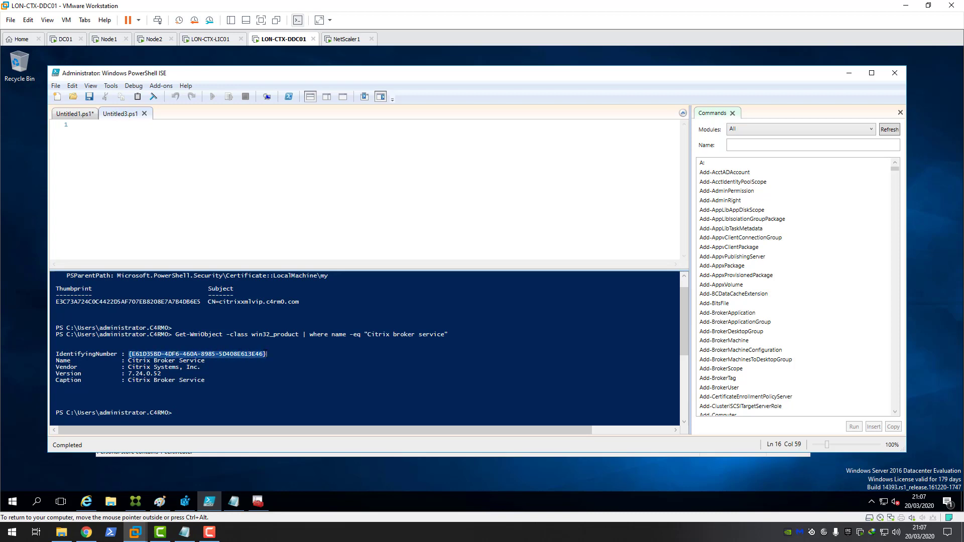
{"action": "right_click", "coordinate": [221, 356]}
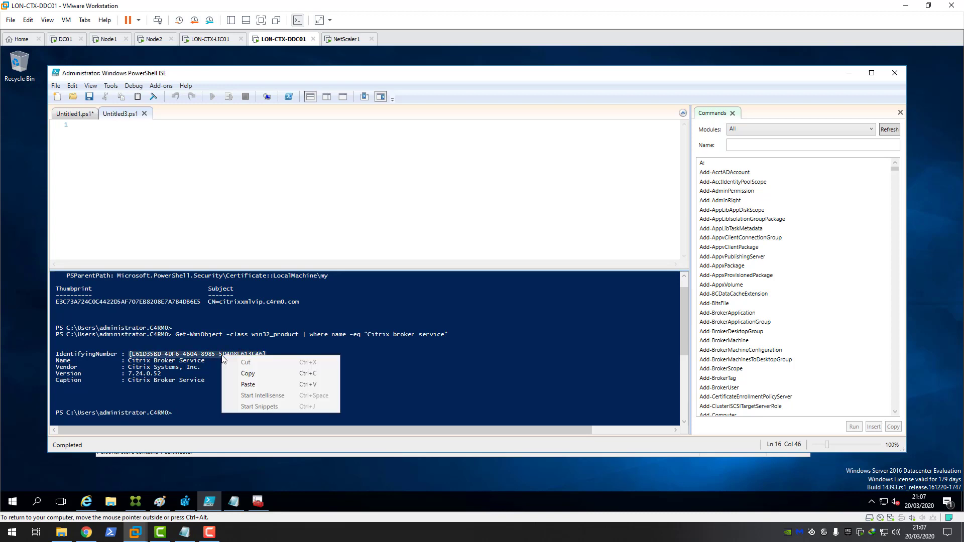
{"action": "left_click", "coordinate": [247, 371]}
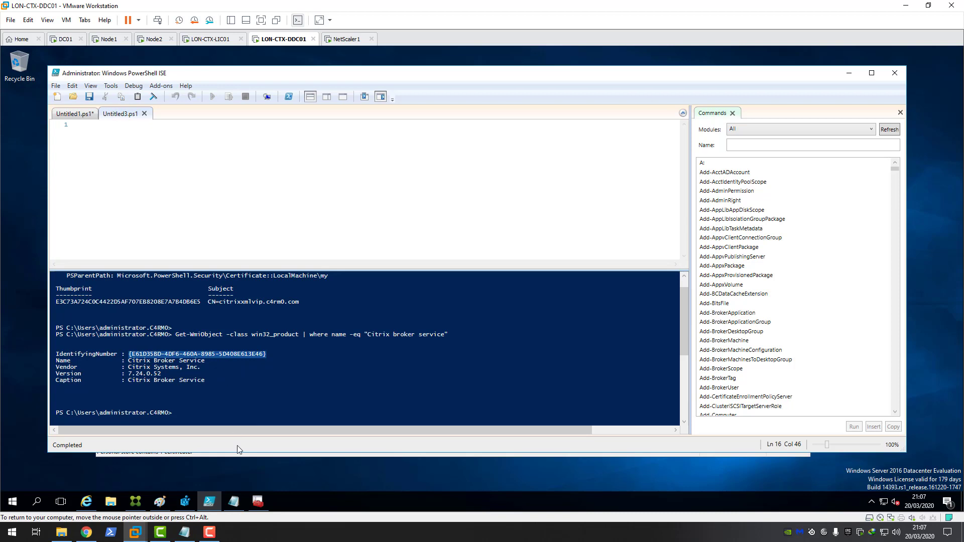
Step: Paste the broker GUID into the Notepad notes and open an administrator Command Prompt beside them
{"action": "left_click", "coordinate": [234, 501]}
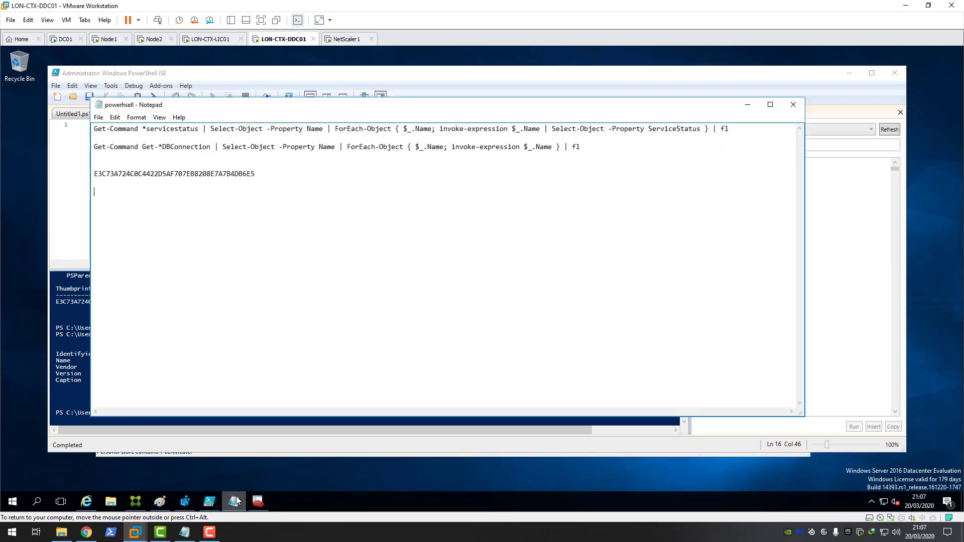
{"action": "key", "text": "ctrl+v"}
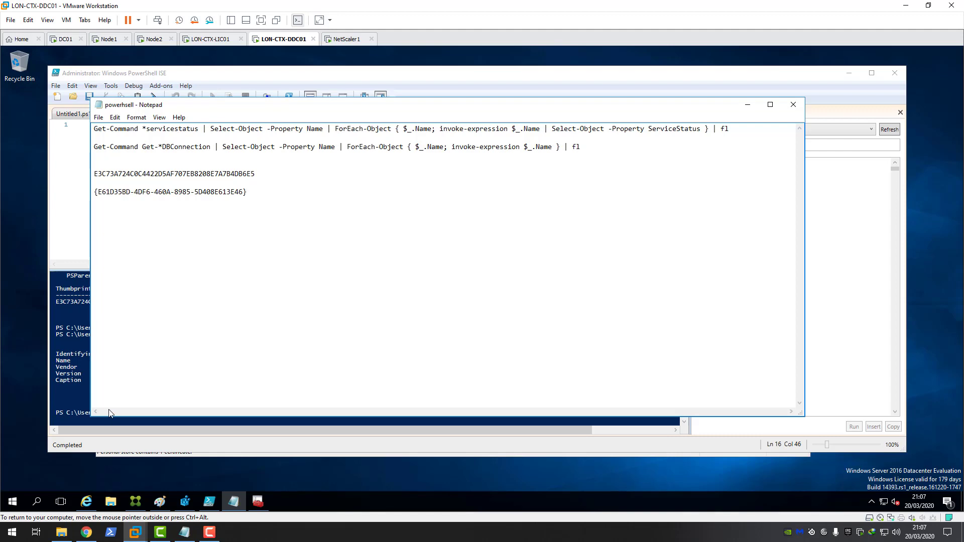
{"action": "left_click", "coordinate": [16, 498]}
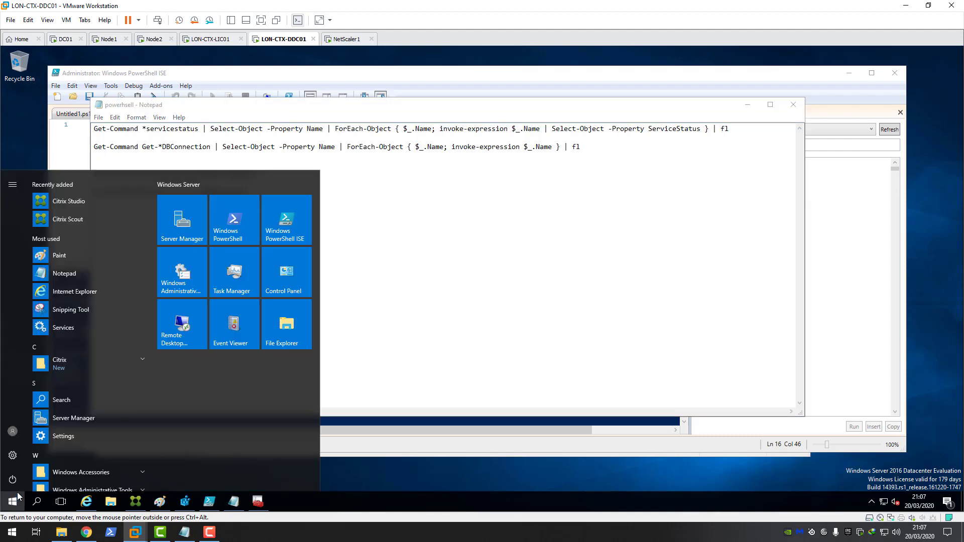
{"action": "type", "text": "cmd"}
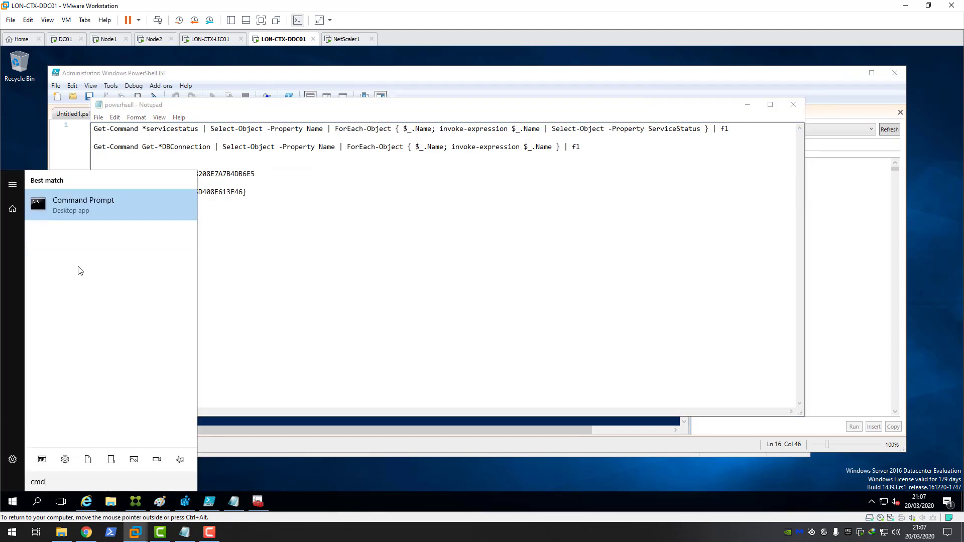
{"action": "left_click", "coordinate": [82, 214]}
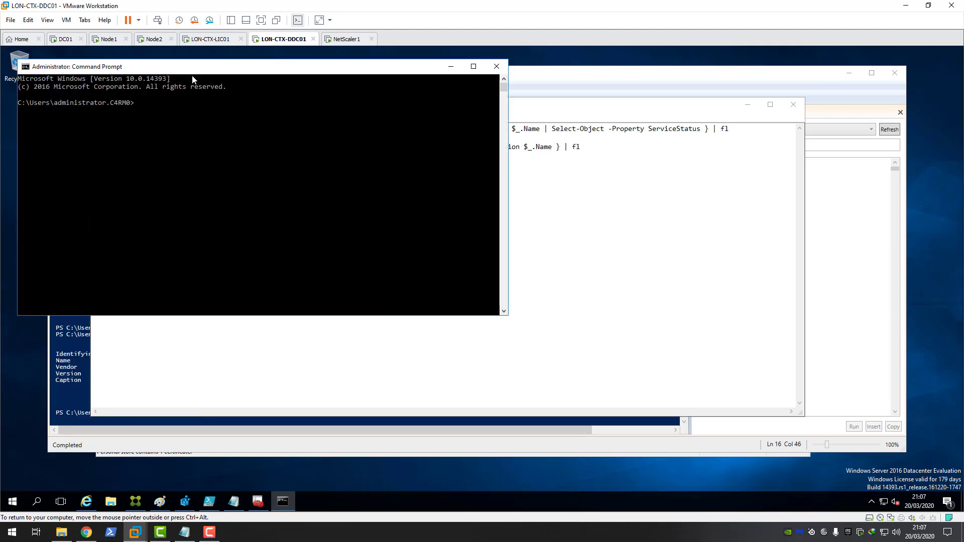
{"action": "left_click_drag", "start_coordinate": [192, 75], "coordinate": [461, 199]}
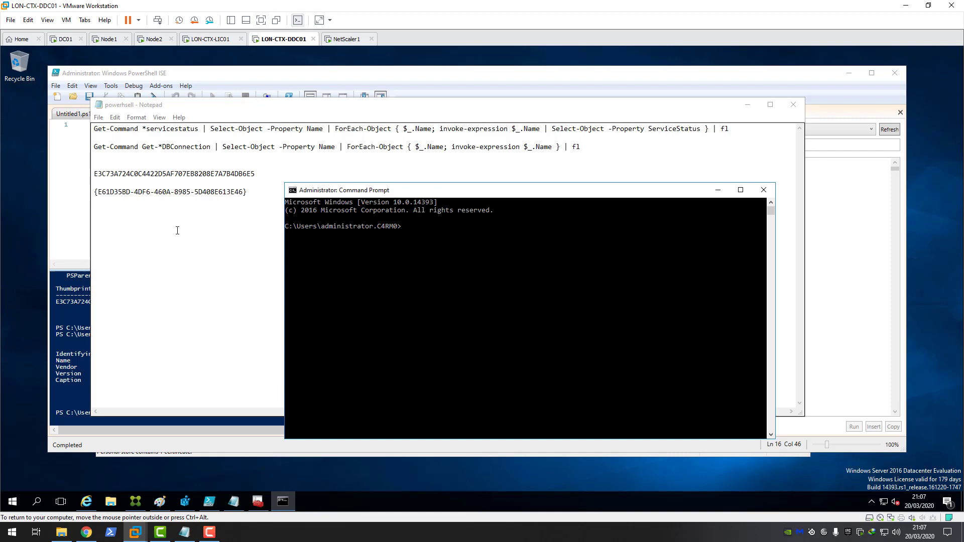
Step: In netsh, confirm no bindings exist with http show sslcert and begin 'http add sslcert ipport='
{"action": "type", "text": "netsh"}
{"action": "key", "text": "Return"}
{"action": "type", "text": "http show sslcert"}
{"action": "key", "text": "Return"}
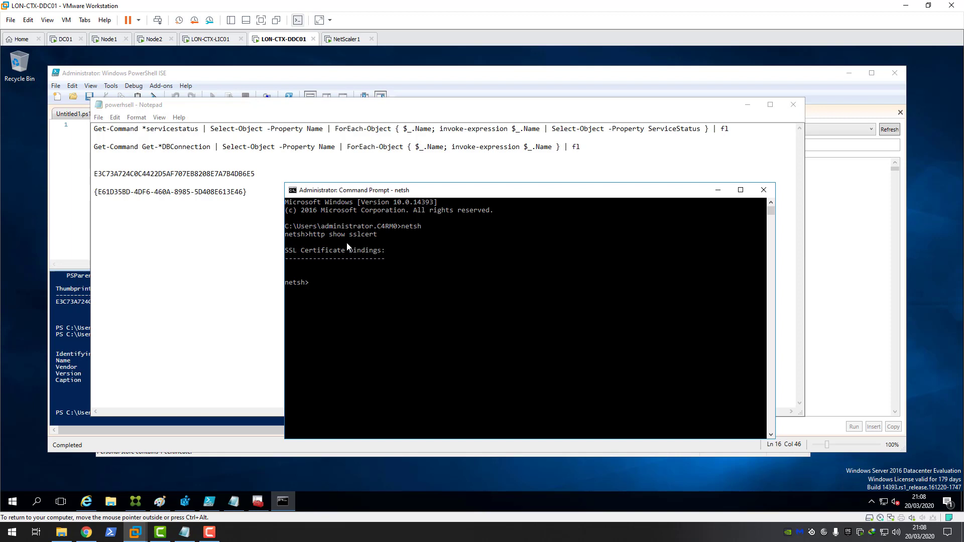
{"action": "type", "text": "http add sslcert ipport="}
Step: Run ipconfig in PowerShell ISE and copy the IPv4 address 192.168.3.136 for the netsh command
{"action": "left_click", "coordinate": [209, 502]}
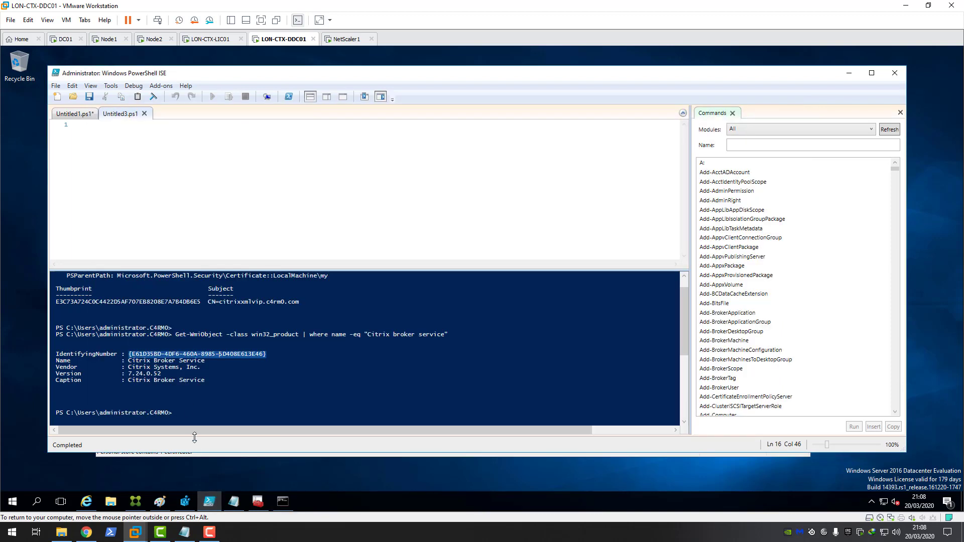
{"action": "left_click", "coordinate": [189, 412]}
{"action": "type", "text": "i"}
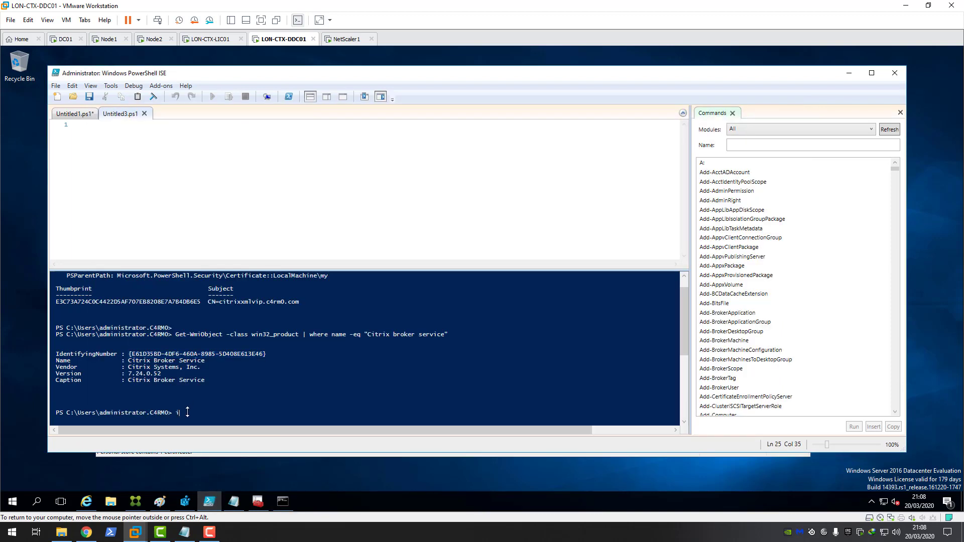
{"action": "type", "text": "pconfig"}
{"action": "key", "text": "Return"}
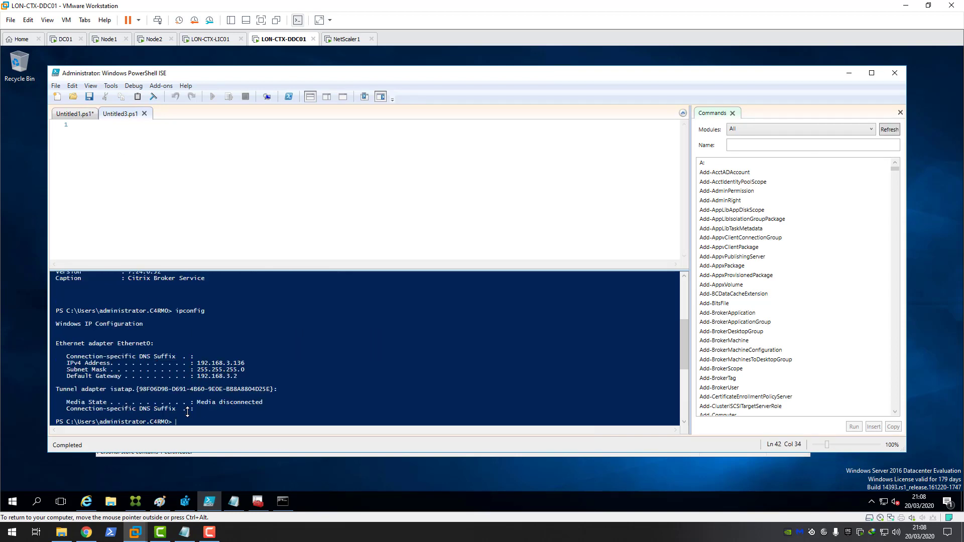
{"action": "left_click_drag", "start_coordinate": [196, 362], "coordinate": [244, 363]}
{"action": "right_click", "coordinate": [236, 363]}
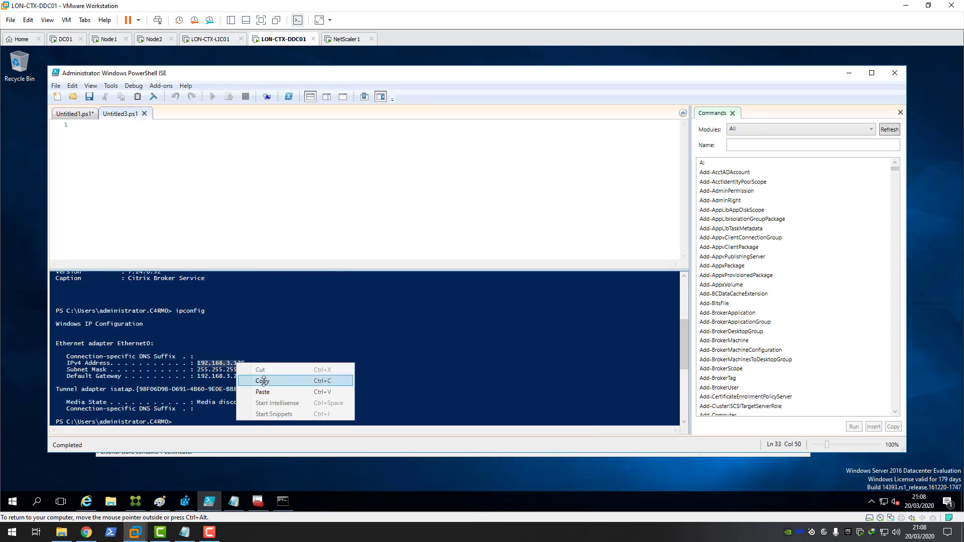
{"action": "left_click", "coordinate": [264, 380]}
{"action": "left_click", "coordinate": [282, 501]}
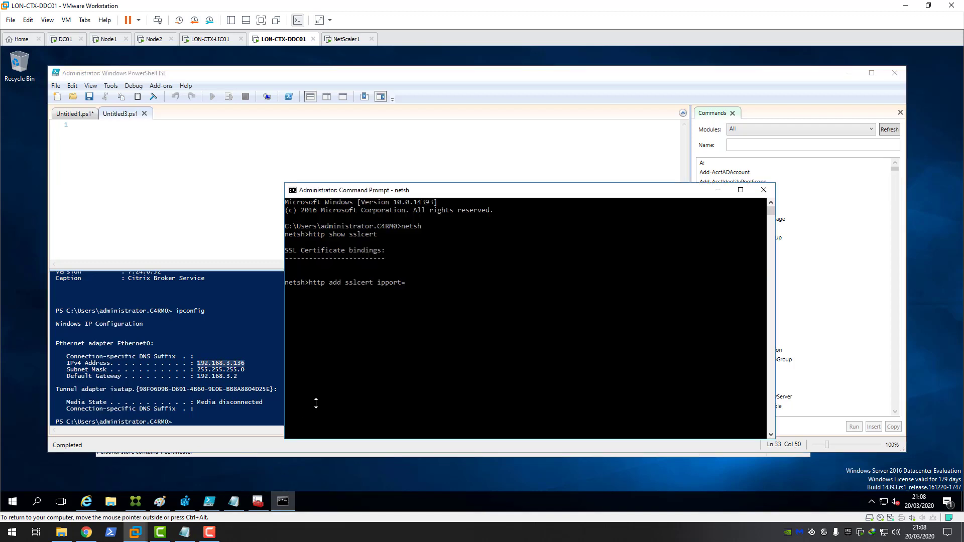
Step: Fill in ipport=192.168.3.136:443 and start the certhash= parameter in the netsh command
{"action": "right_click", "coordinate": [413, 293]}
{"action": "type", "text": "443 certhas"}
{"action": "key", "text": "BackSpace"}
{"action": "key", "text": "BackSpace"}
{"action": "key", "text": "BackSpace"}
{"action": "type", "text": "has="}
{"action": "key", "text": "BackSpace"}
Step: Copy the certificate thumbprint from the Notepad notes and paste it as the certhash value
{"action": "left_click", "coordinate": [244, 492]}
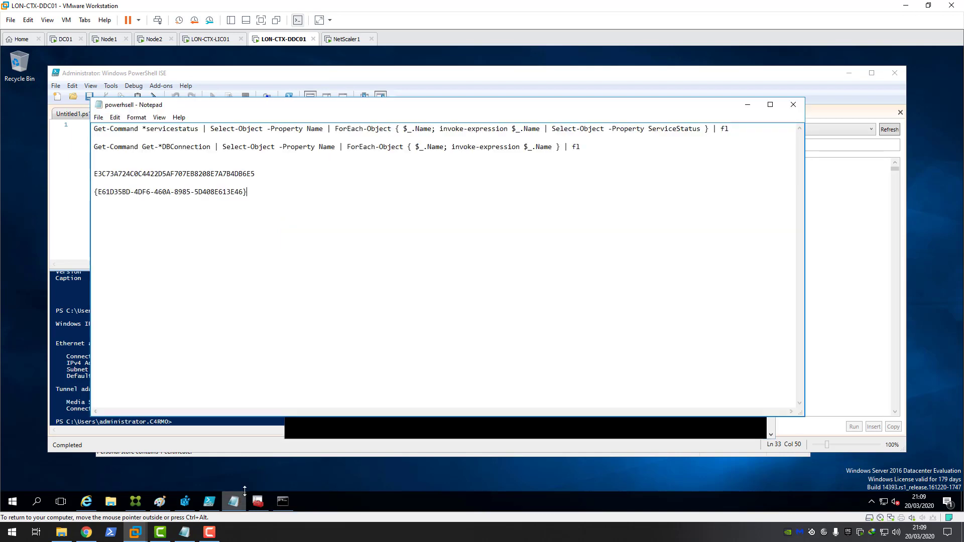
{"action": "left_click", "coordinate": [256, 174]}
{"action": "left_click_drag", "start_coordinate": [227, 176], "coordinate": [104, 175]}
{"action": "right_click", "coordinate": [104, 175]}
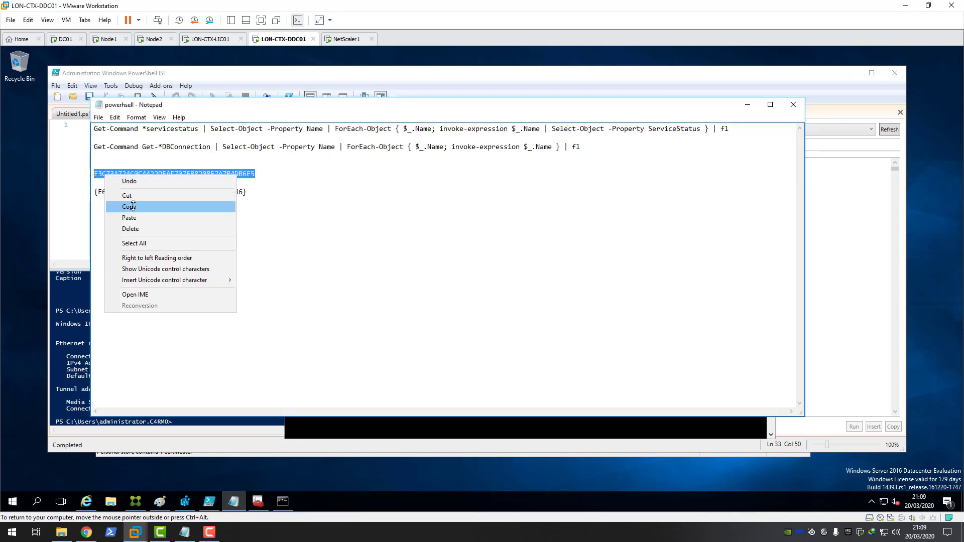
{"action": "left_click", "coordinate": [130, 207]}
{"action": "left_click", "coordinate": [321, 432]}
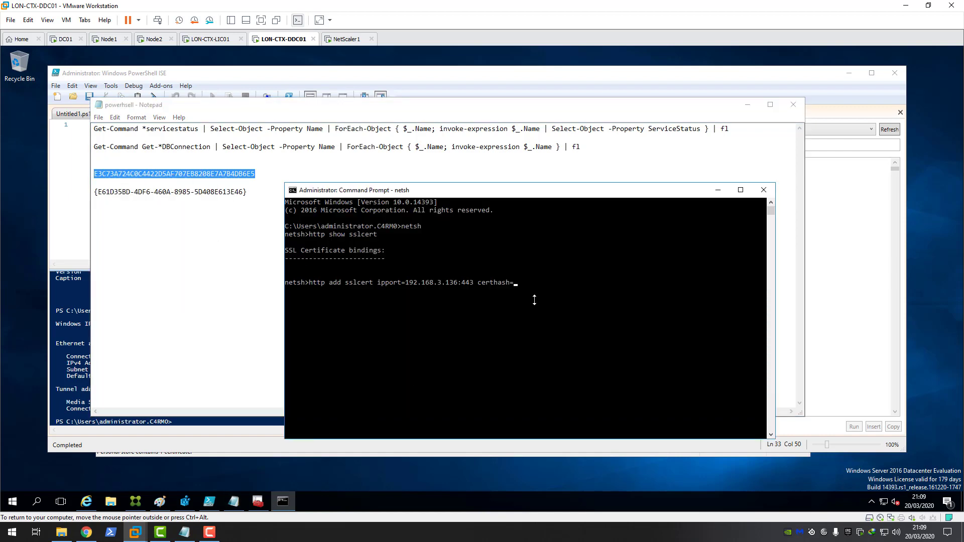
{"action": "right_click", "coordinate": [518, 299]}
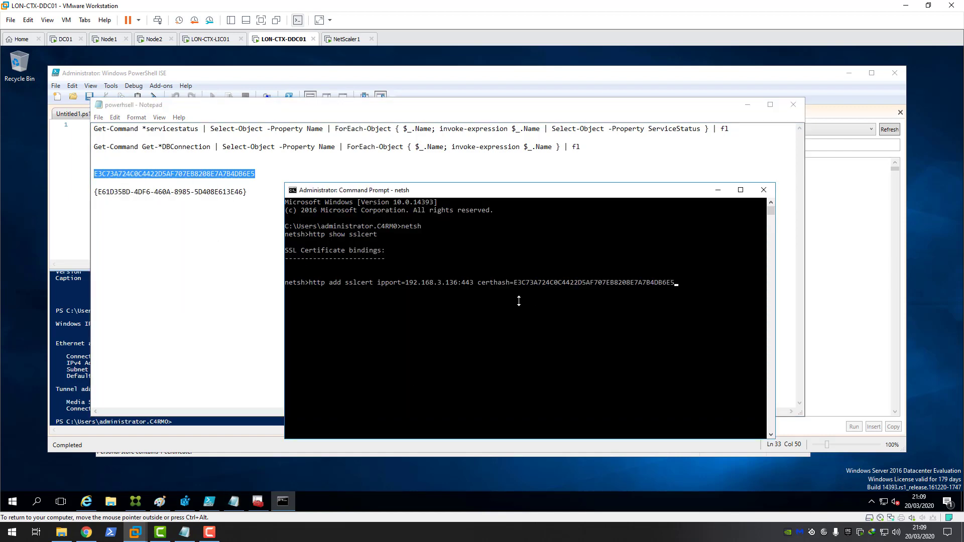
Step: Add appid= with the broker GUID from the notes and run the command to add the SSL binding
{"action": "type", "text": "appid="}
{"action": "left_click", "coordinate": [249, 251]}
{"action": "left_click_drag", "start_coordinate": [245, 192], "coordinate": [94, 192]}
{"action": "right_click", "coordinate": [108, 195]}
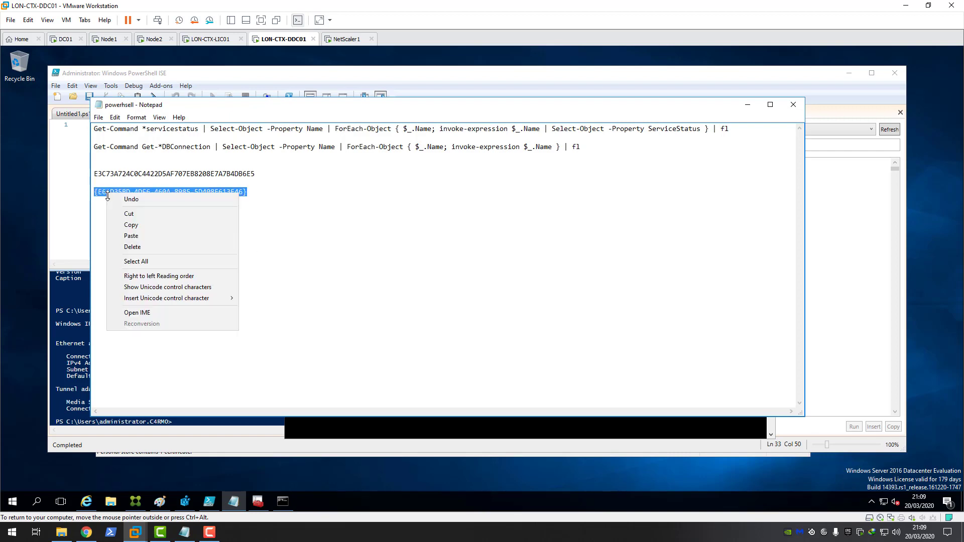
{"action": "left_click", "coordinate": [131, 225]}
{"action": "left_click", "coordinate": [394, 427]}
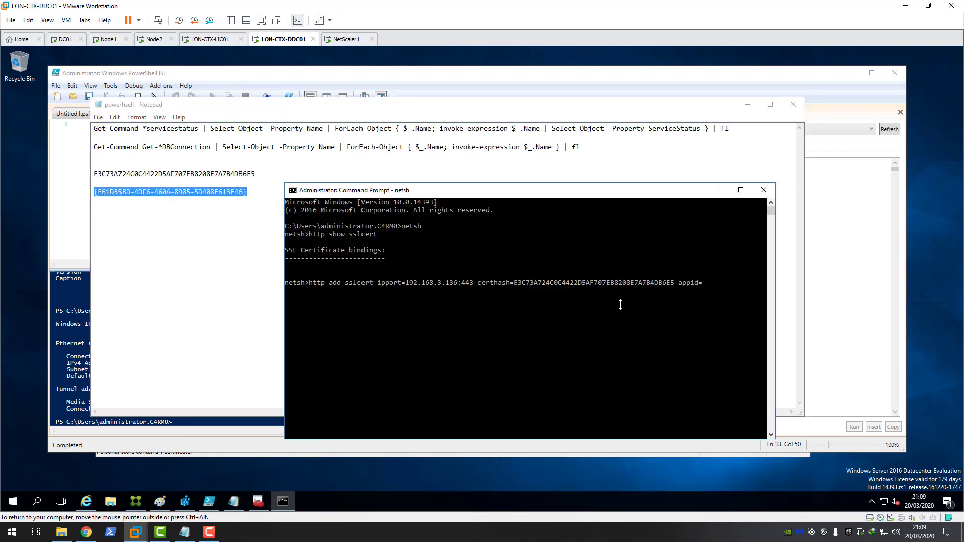
{"action": "right_click", "coordinate": [675, 303]}
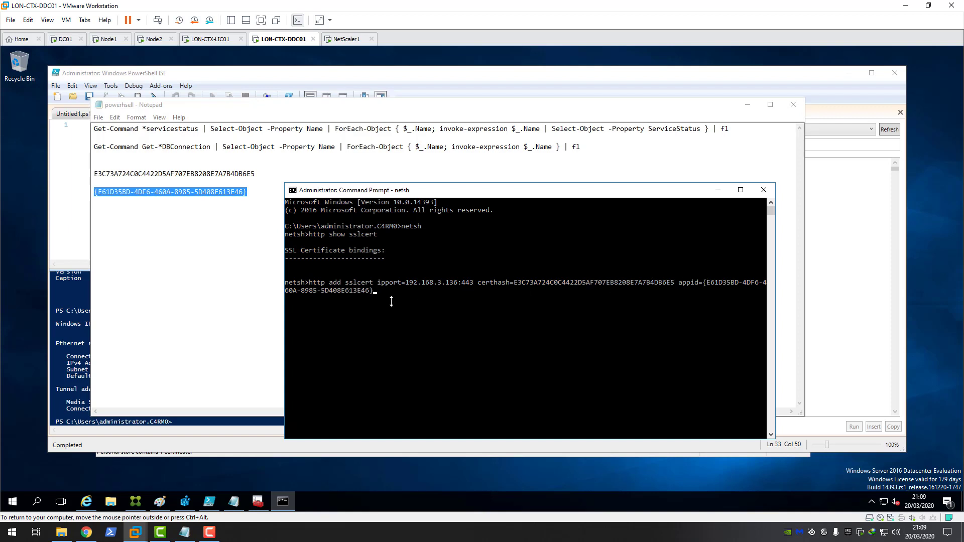
{"action": "key", "text": "Return"}
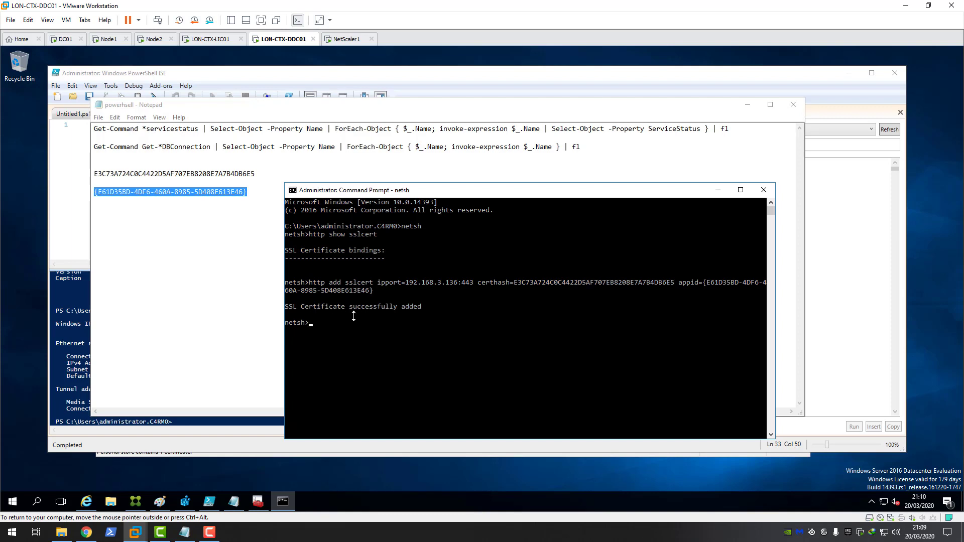
Step: Run http show, then http show sslcert to view the 192.168.3.136:443 binding's hash and application ID
{"action": "type", "text": "http show"}
{"action": "key", "text": "Return"}
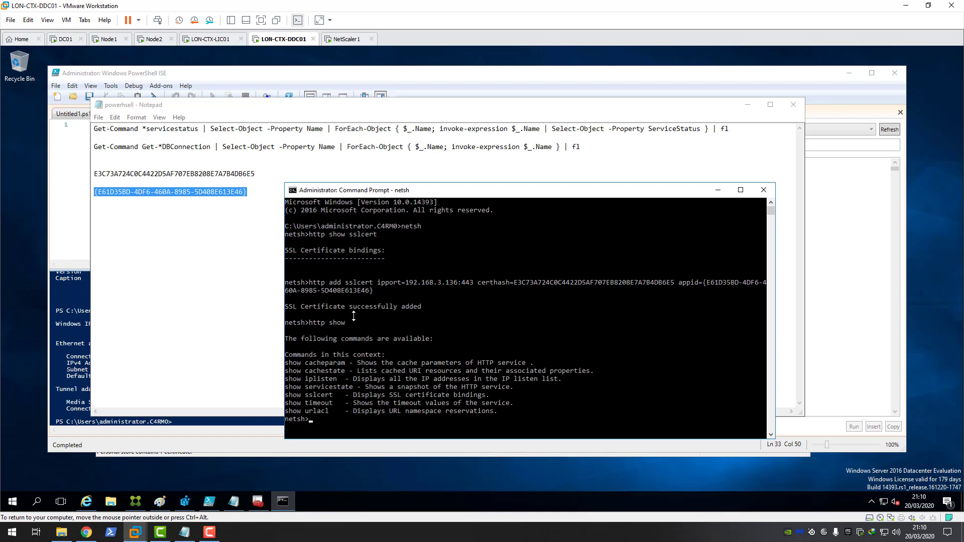
{"action": "key", "text": "Up"}
{"action": "type", "text": "sslcert"}
{"action": "key", "text": "Return"}
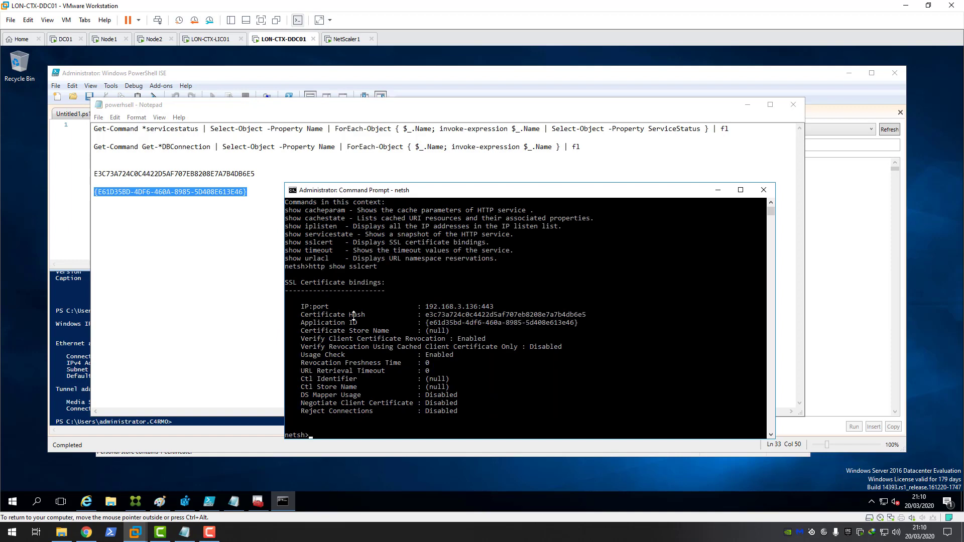
{"action": "scroll", "coordinate": [407, 241], "scroll_direction": "down", "scroll_amount": 1}
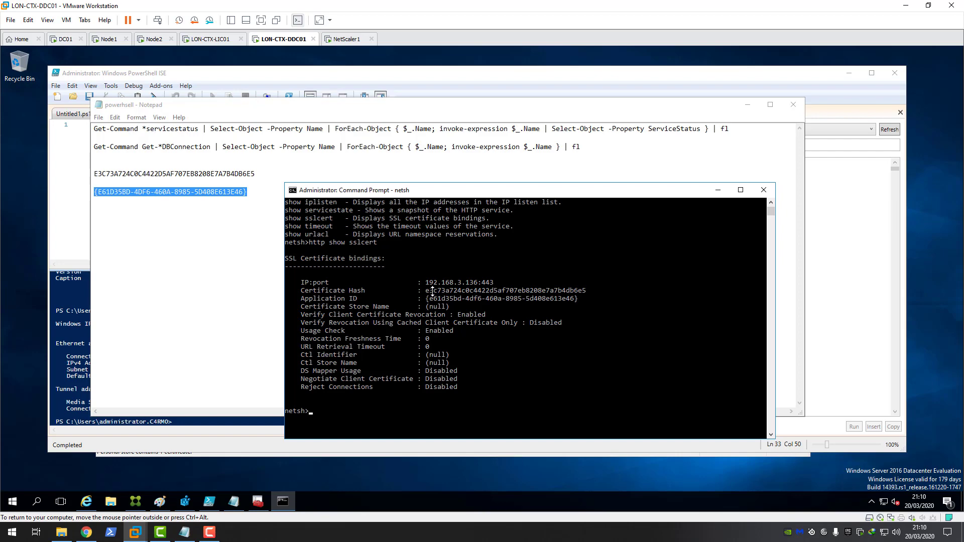
Step: Open the citrixxmlvip.c4rm0.com certificate's Details in the Certificates console and show its Thumbprint
{"action": "left_click", "coordinate": [258, 501]}
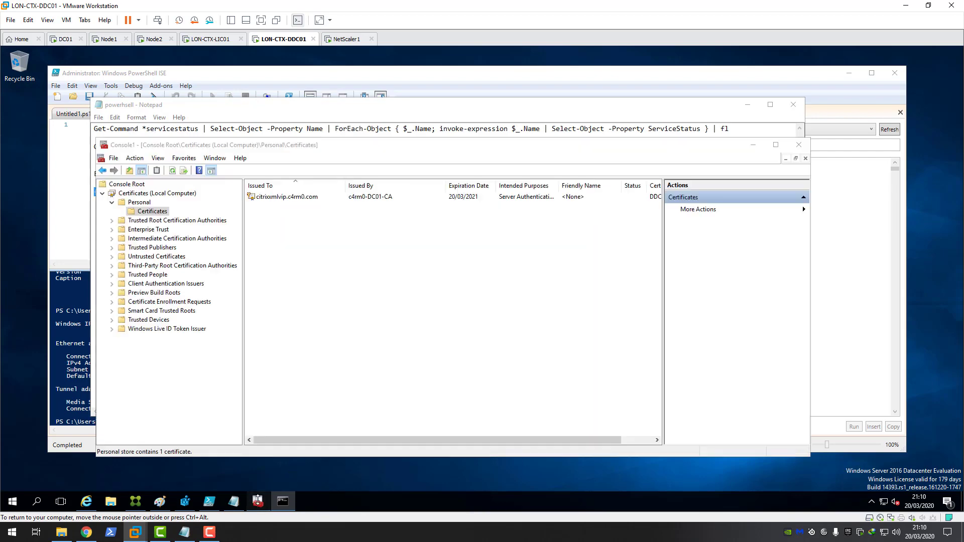
{"action": "double_click", "coordinate": [271, 197]}
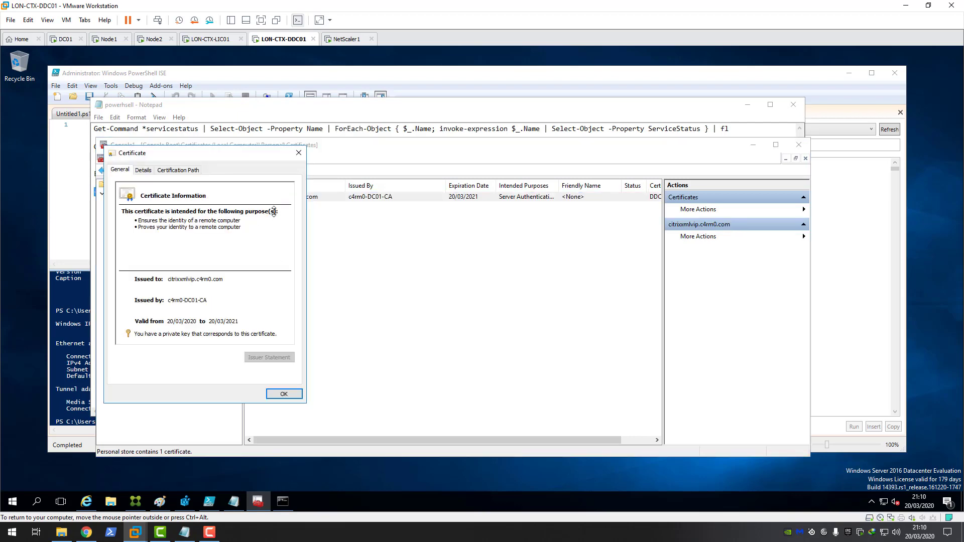
{"action": "left_click", "coordinate": [145, 171]}
{"action": "left_click_drag", "start_coordinate": [177, 153], "coordinate": [373, 154]}
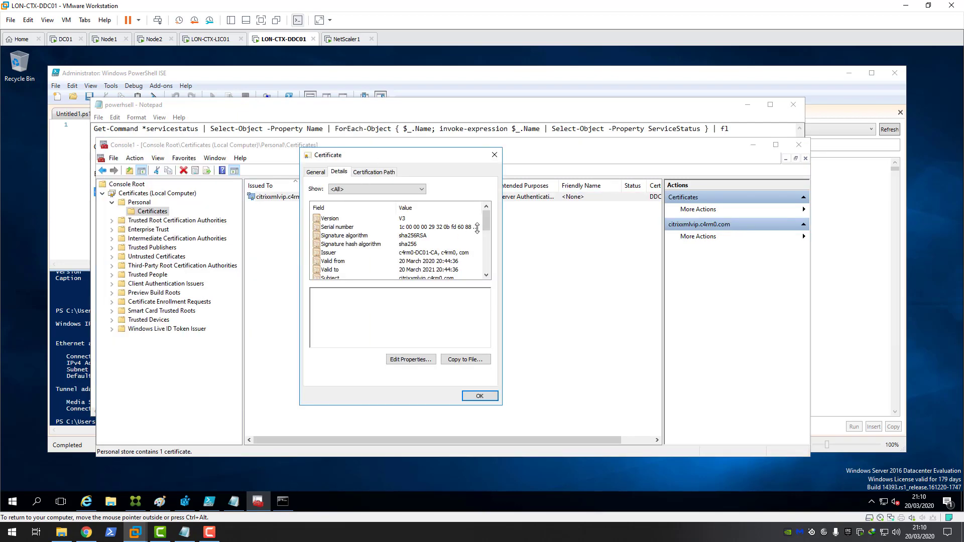
{"action": "left_click_drag", "start_coordinate": [485, 219], "coordinate": [484, 261]}
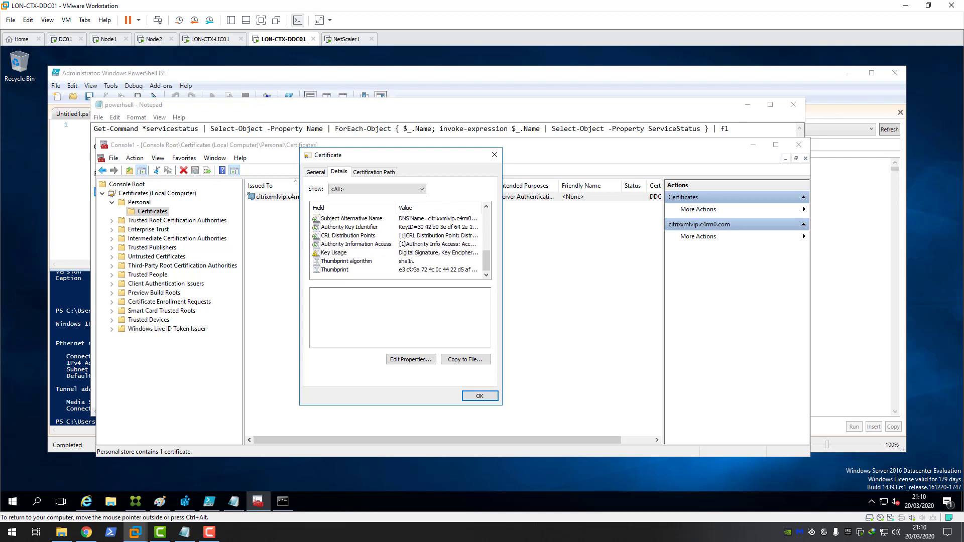
{"action": "left_click", "coordinate": [335, 271]}
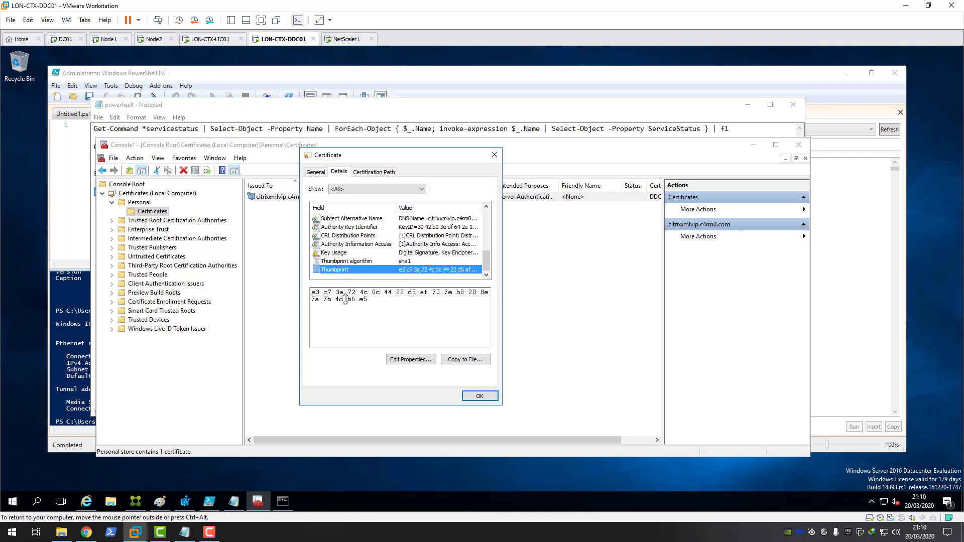
{"action": "left_click_drag", "start_coordinate": [343, 300], "coordinate": [372, 300]}
Step: Place the netsh Command Prompt beside it and highlight the bound certificate hash and Application ID
{"action": "left_click", "coordinate": [283, 501]}
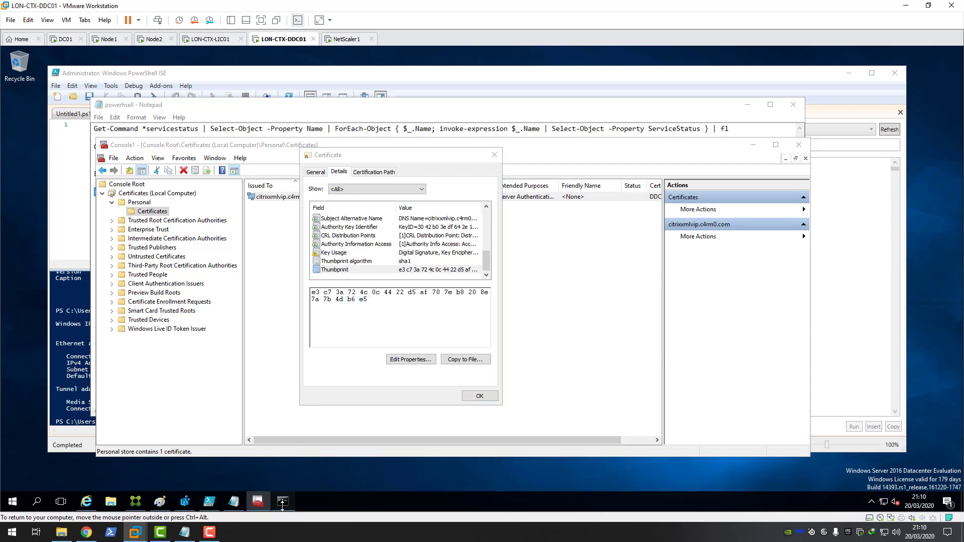
{"action": "left_click_drag", "start_coordinate": [423, 191], "coordinate": [598, 170]}
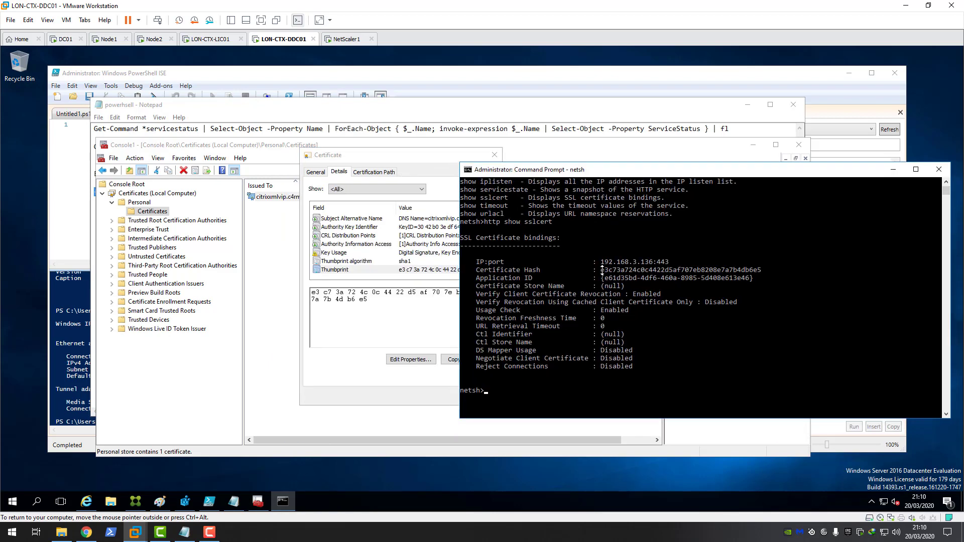
{"action": "left_click_drag", "start_coordinate": [601, 270], "coordinate": [765, 272]}
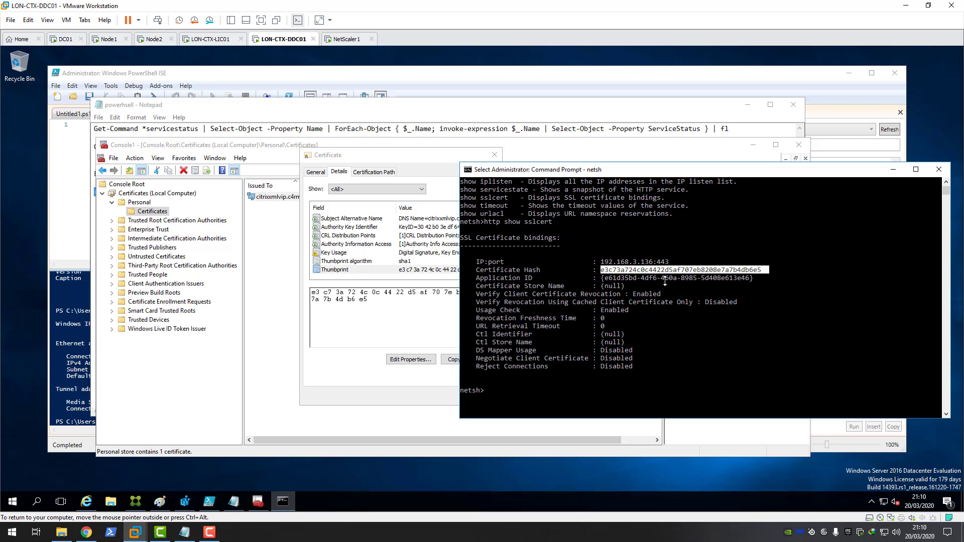
{"action": "left_click_drag", "start_coordinate": [754, 278], "coordinate": [601, 278]}
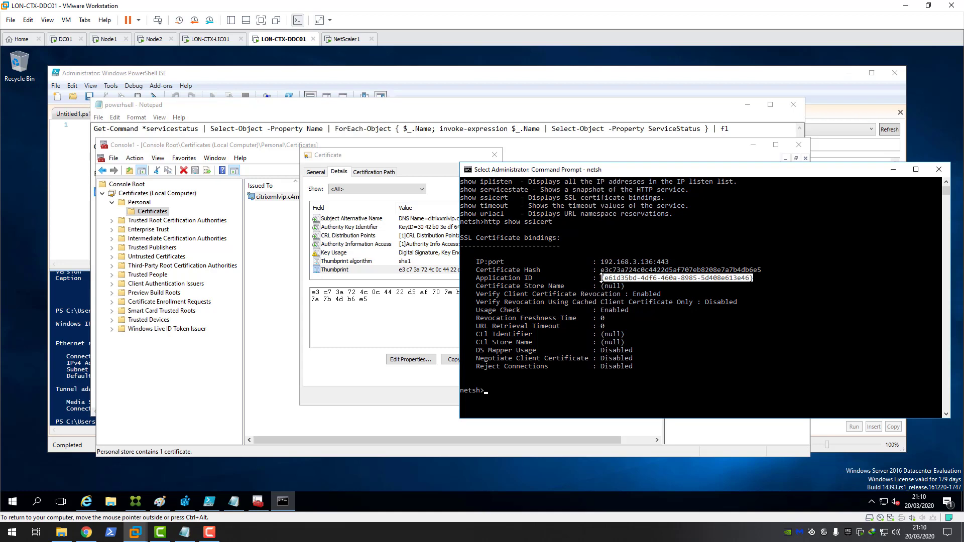
{"action": "left_click_drag", "start_coordinate": [676, 172], "coordinate": [497, 186]}
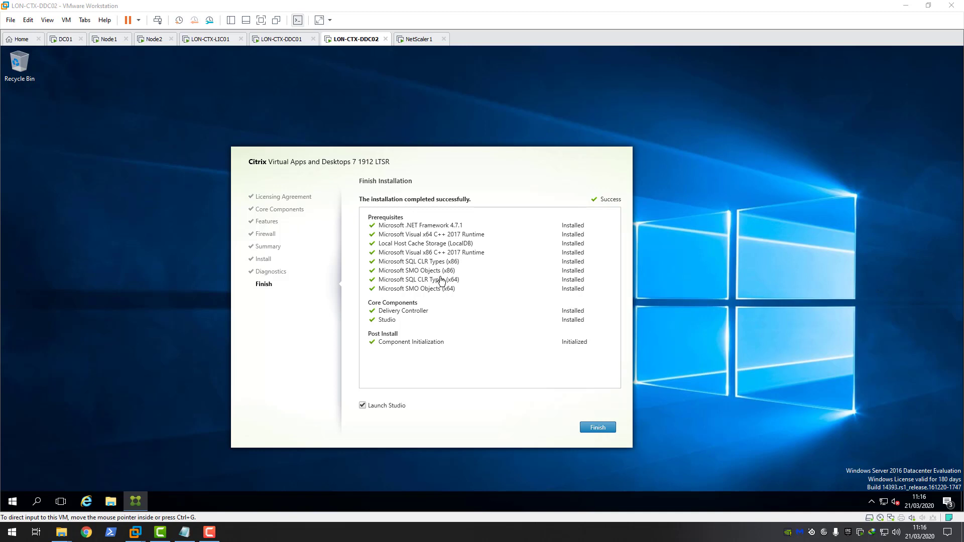
Step: Finish the Citrix installer on LON-CTX-DDC02 with Launch Studio ticked
{"action": "left_click", "coordinate": [409, 158]}
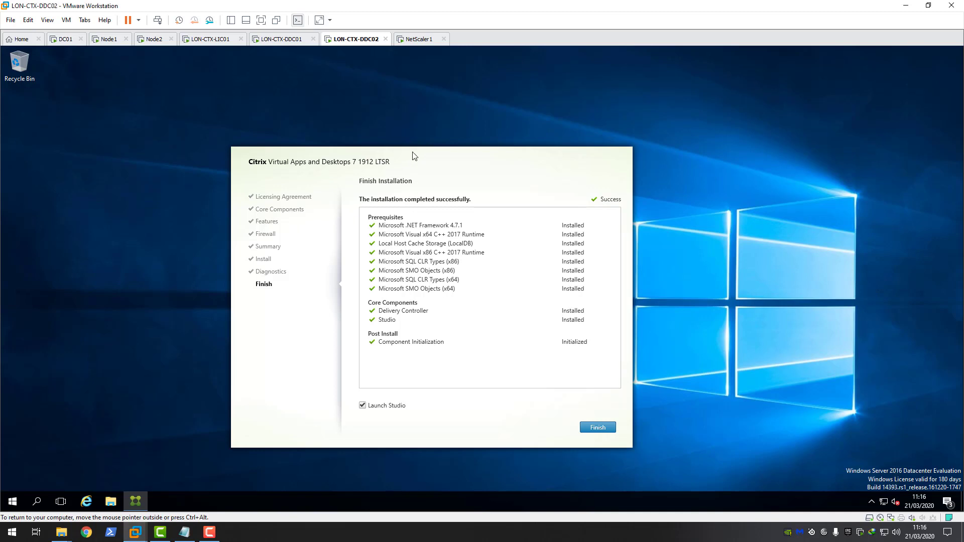
{"action": "left_click", "coordinate": [599, 427]}
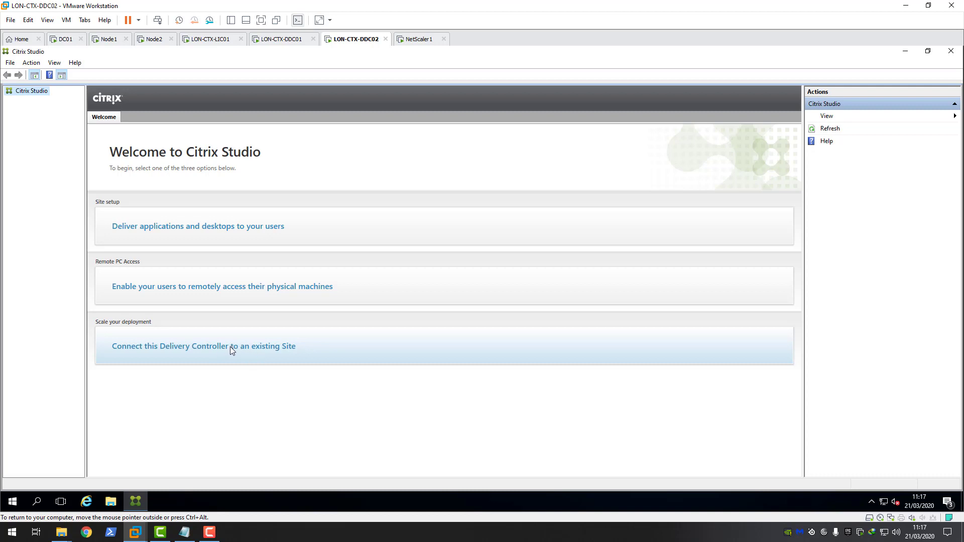
Step: Connect this Delivery Controller to the existing site at LON-CTX-DDC01 and accept the automatic database update
{"action": "left_click", "coordinate": [228, 346]}
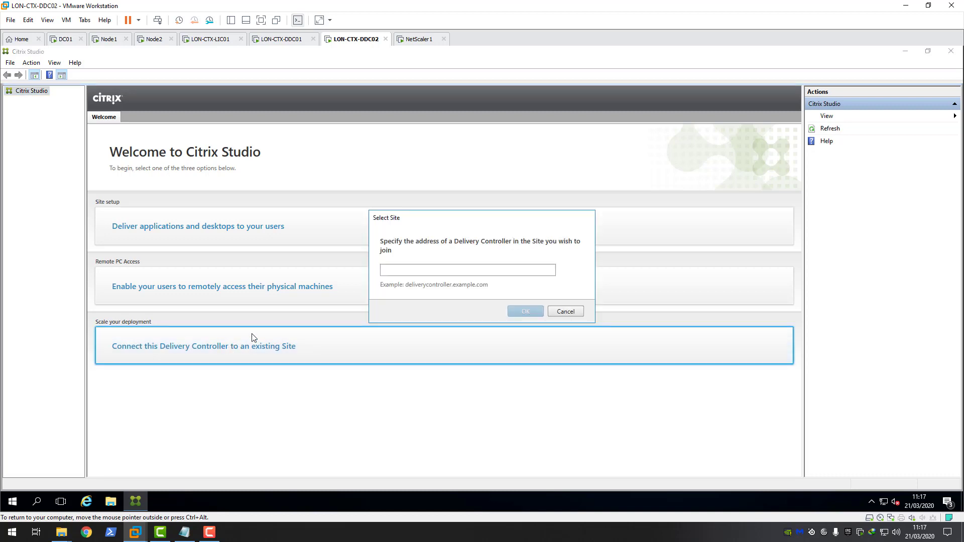
{"action": "left_click", "coordinate": [398, 272]}
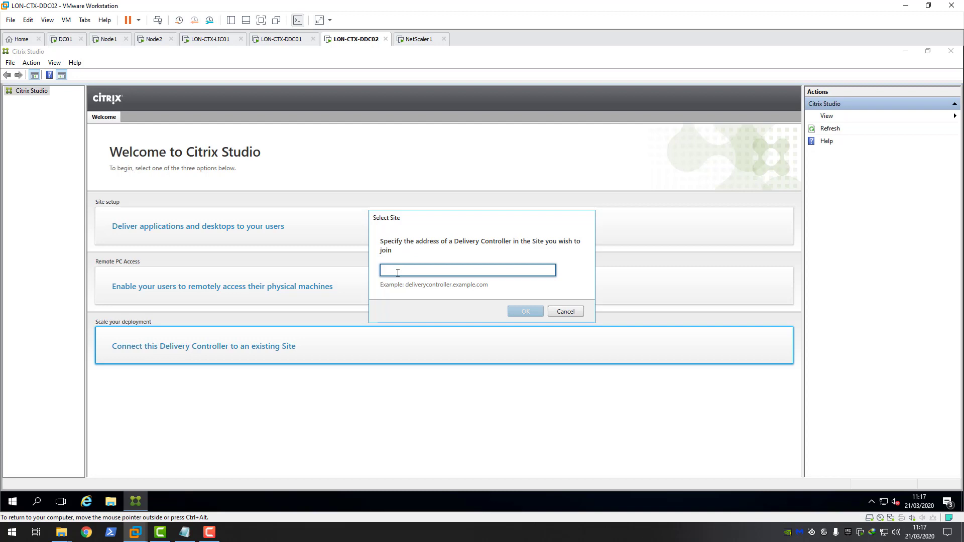
{"action": "type", "text": "l"}
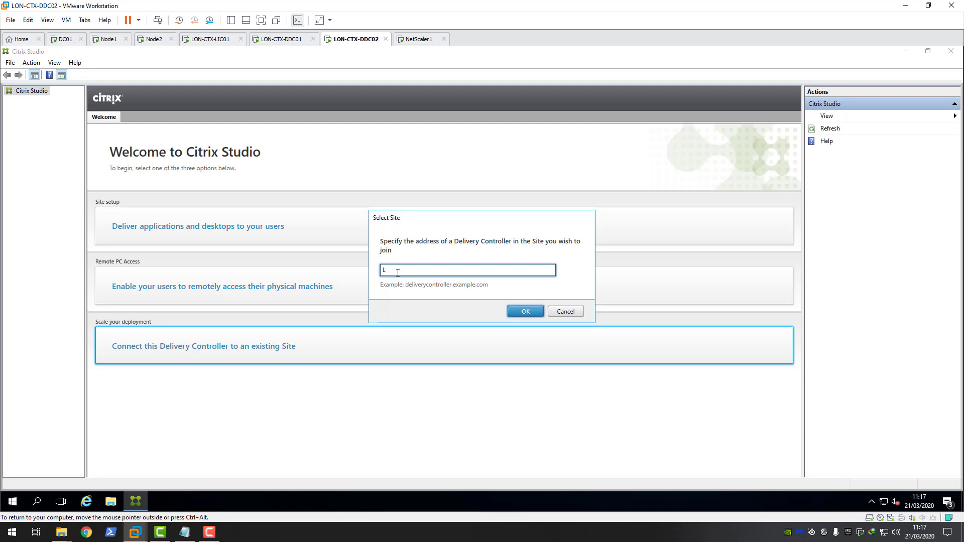
{"action": "type", "text": "ON-CTX-DDC01"}
{"action": "left_click", "coordinate": [526, 312]}
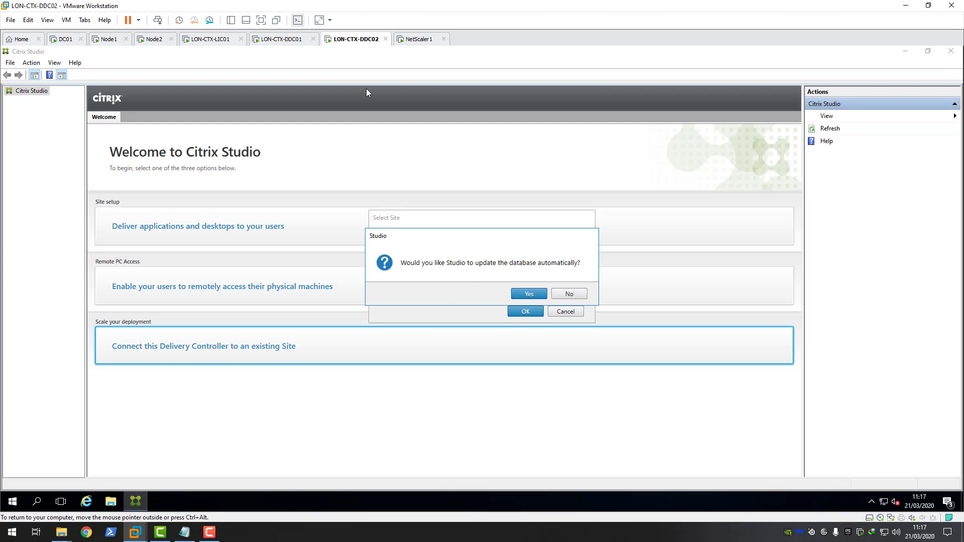
{"action": "left_click", "coordinate": [339, 77]}
{"action": "left_click", "coordinate": [529, 294]}
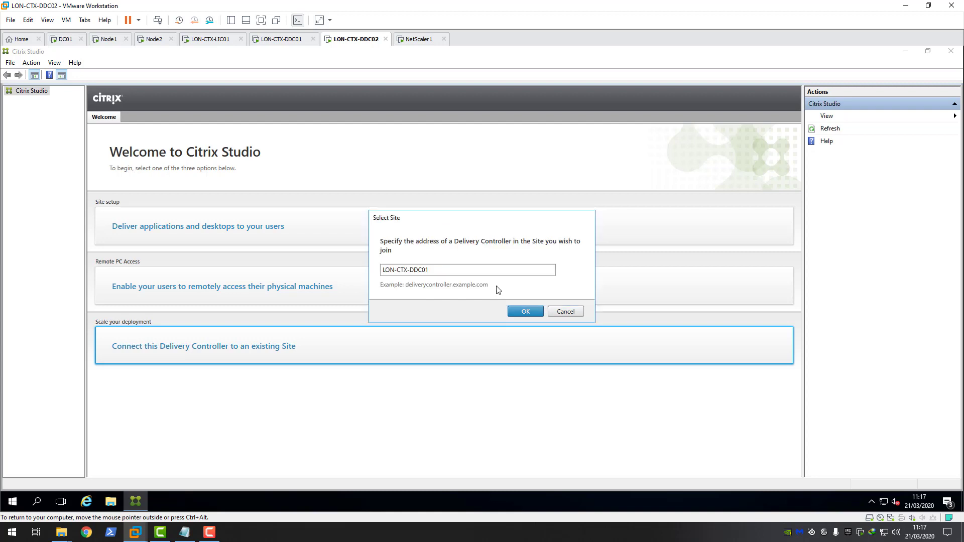
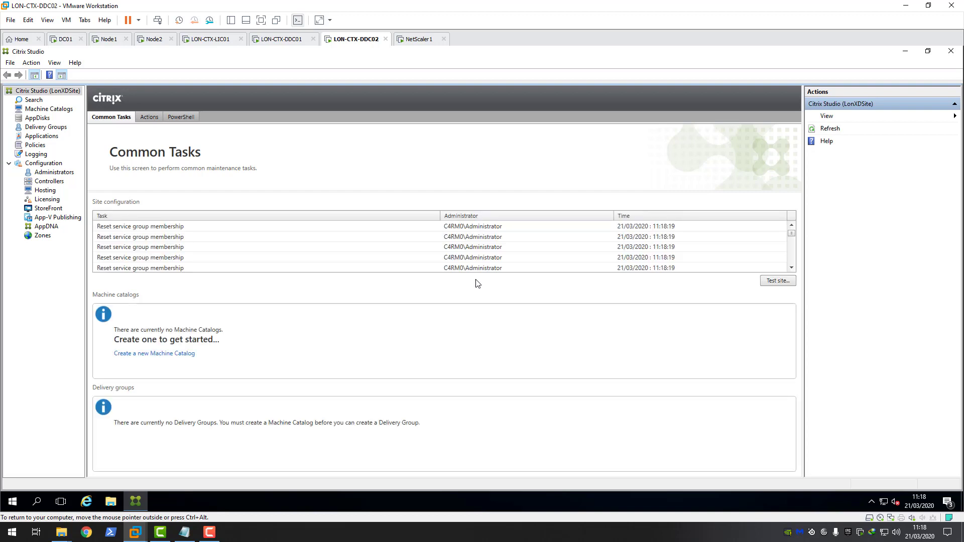
Step: Compare the LON-CTX-DDC01 and LON-CTX-DDC02 rows under Controllers, then show the site's PowerShell log
{"action": "left_click", "coordinate": [46, 182]}
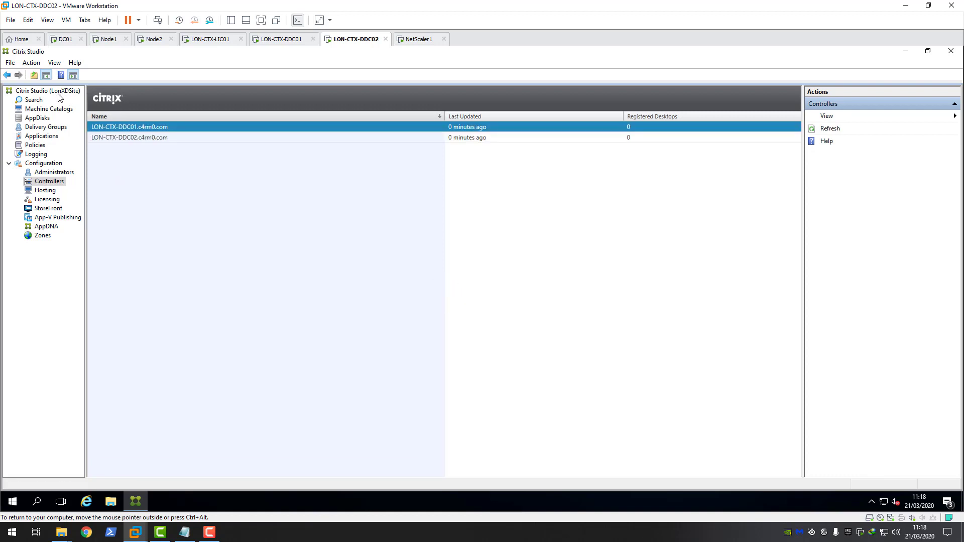
{"action": "left_click", "coordinate": [124, 139]}
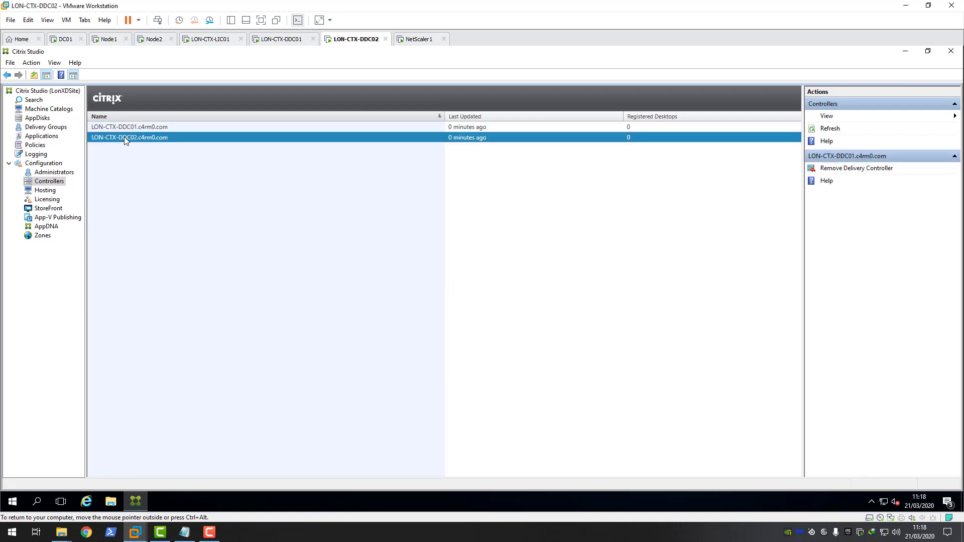
{"action": "left_click", "coordinate": [141, 129]}
{"action": "left_click", "coordinate": [147, 137]}
{"action": "left_click", "coordinate": [144, 129]}
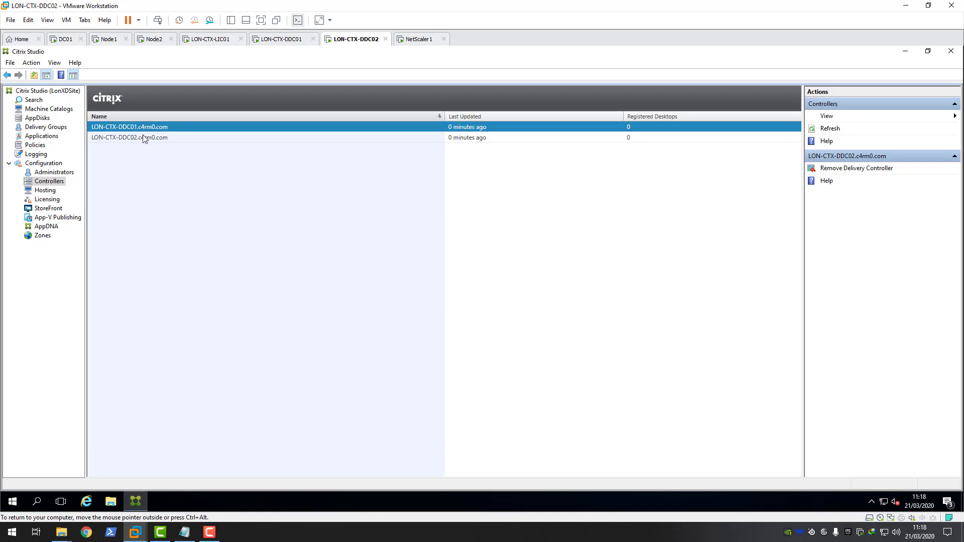
{"action": "left_click", "coordinate": [142, 135]}
{"action": "left_click", "coordinate": [125, 129]}
{"action": "left_click", "coordinate": [109, 139]}
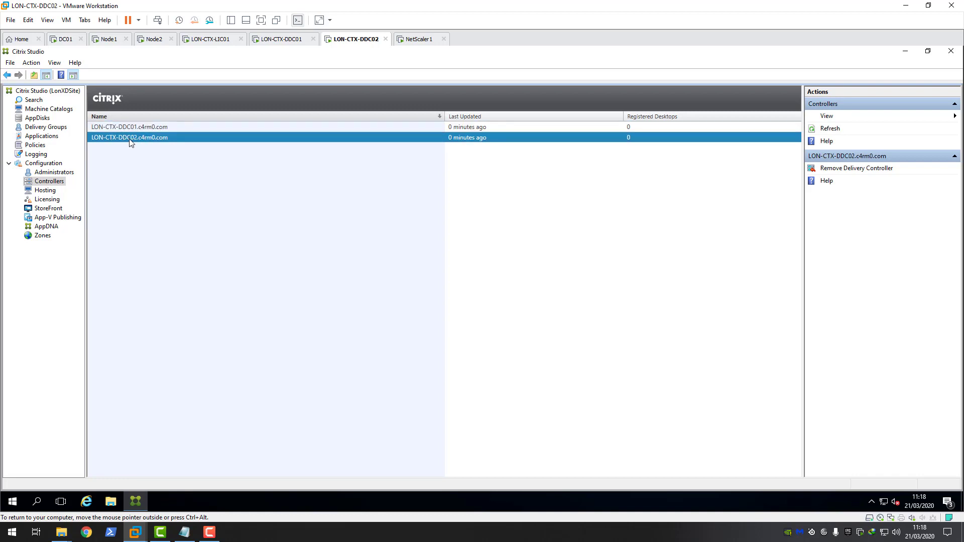
{"action": "left_click", "coordinate": [61, 93]}
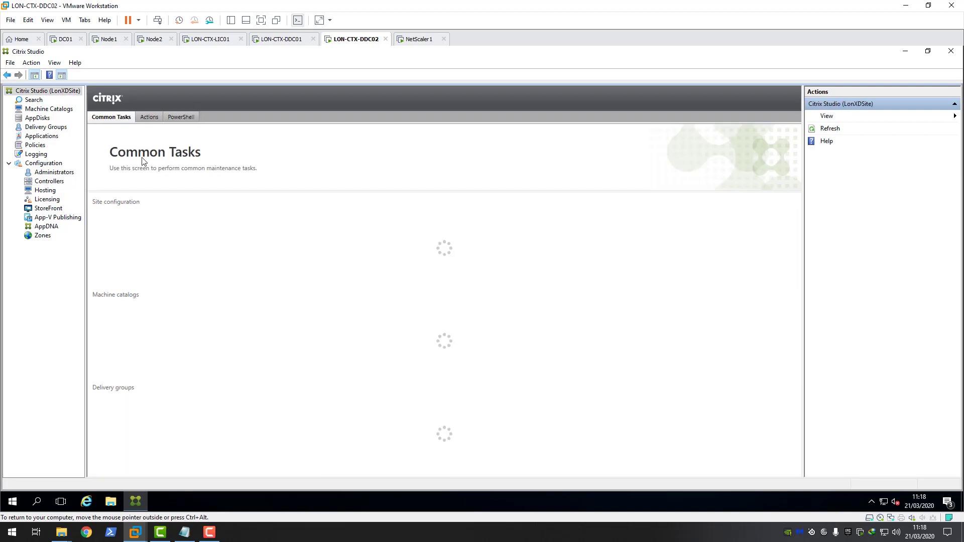
{"action": "left_click", "coordinate": [180, 118]}
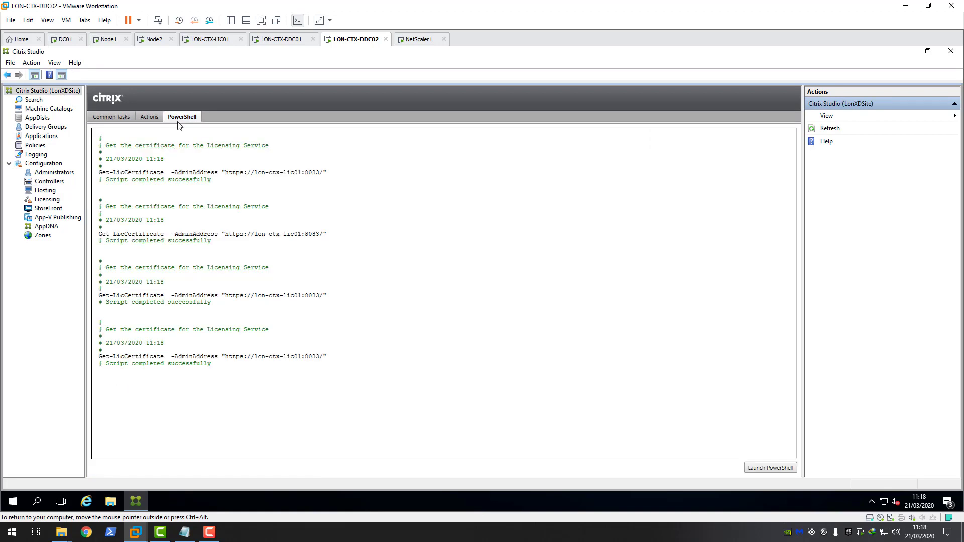
Step: Run get-brokercontroller, confirm both controllers report State Active, then move to the Node1 VM
{"action": "left_click", "coordinate": [764, 468]}
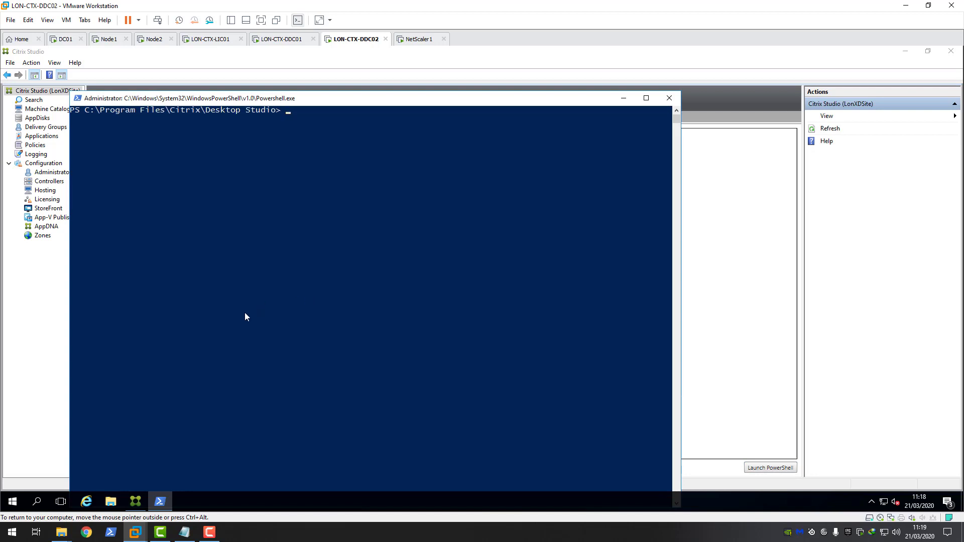
{"action": "type", "text": "get-brokercontroller"}
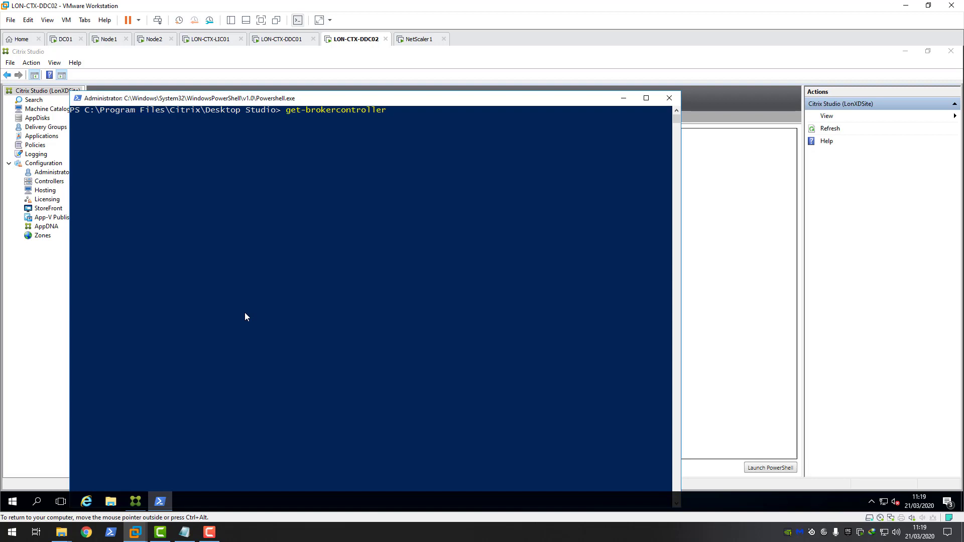
{"action": "scroll", "coordinate": [341, 182], "scroll_direction": "up", "scroll_amount": 1}
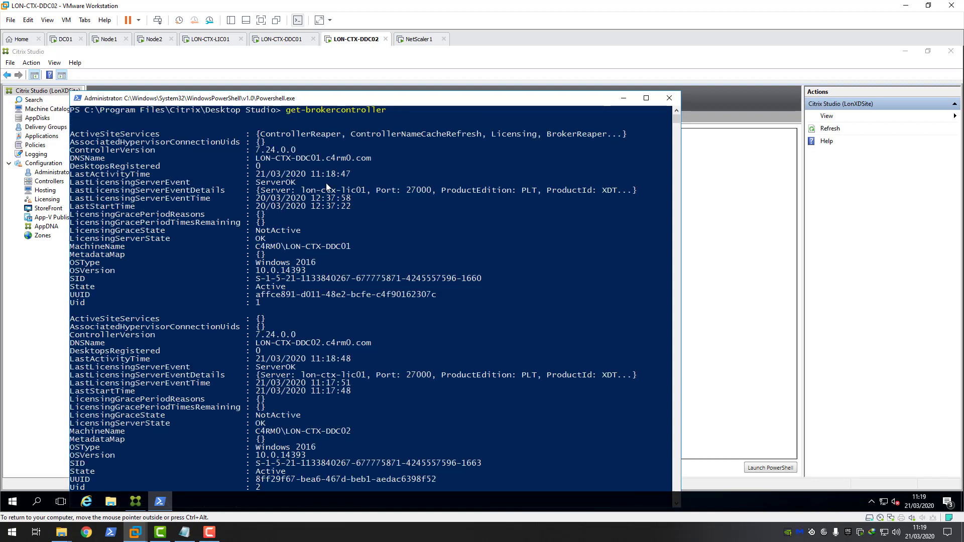
{"action": "scroll", "coordinate": [262, 186], "scroll_direction": "down", "scroll_amount": 1}
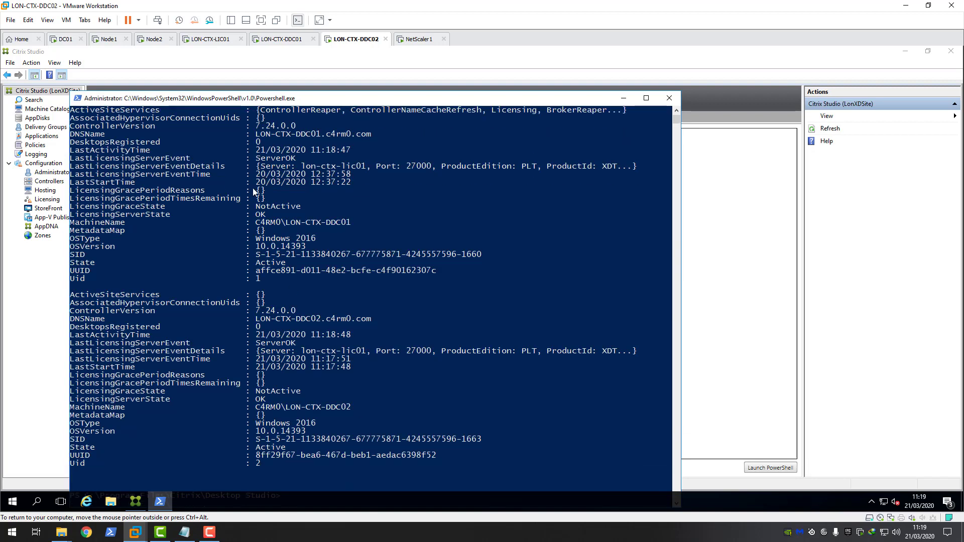
{"action": "left_click_drag", "start_coordinate": [284, 269], "coordinate": [71, 263]}
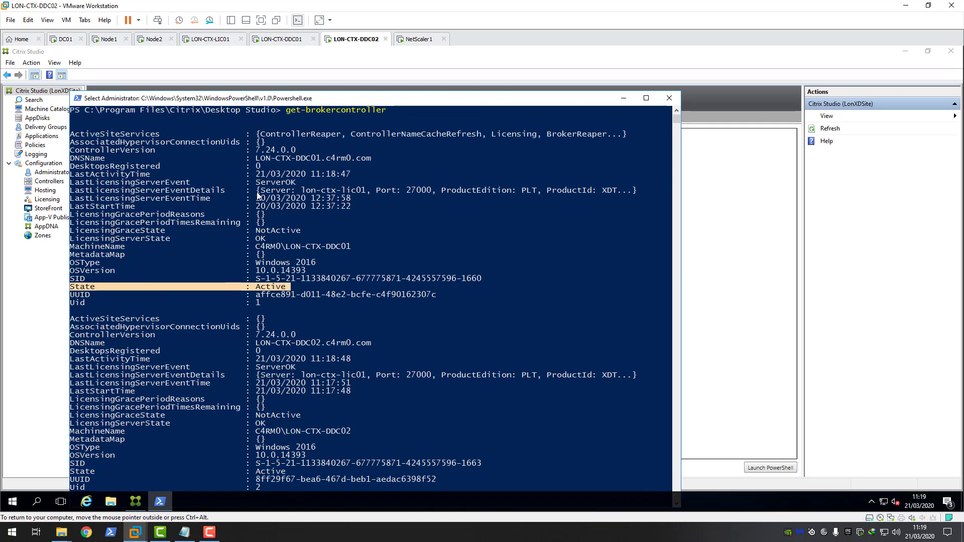
{"action": "scroll", "coordinate": [257, 192], "scroll_direction": "up", "scroll_amount": 1}
{"action": "scroll", "coordinate": [305, 212], "scroll_direction": "down", "scroll_amount": 1}
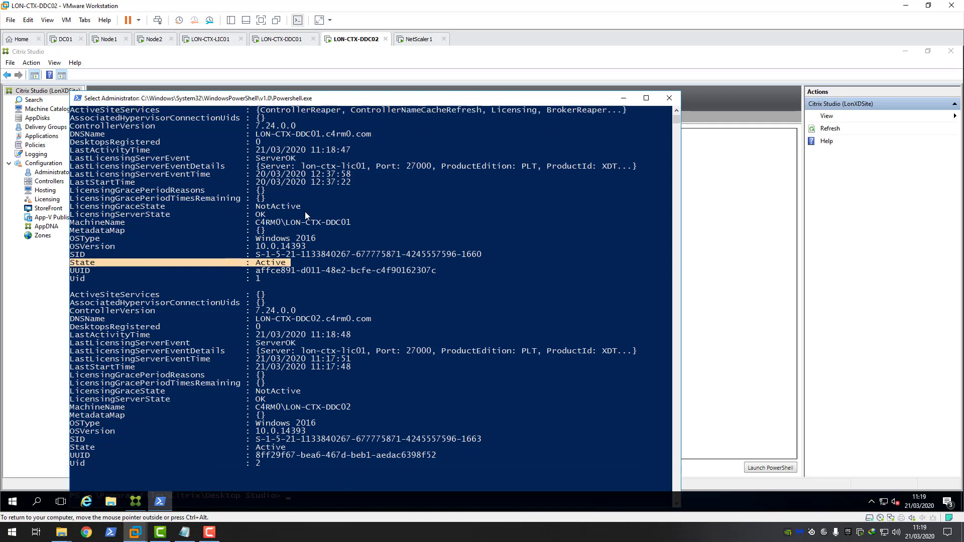
{"action": "scroll", "coordinate": [270, 273], "scroll_direction": "down", "scroll_amount": 2}
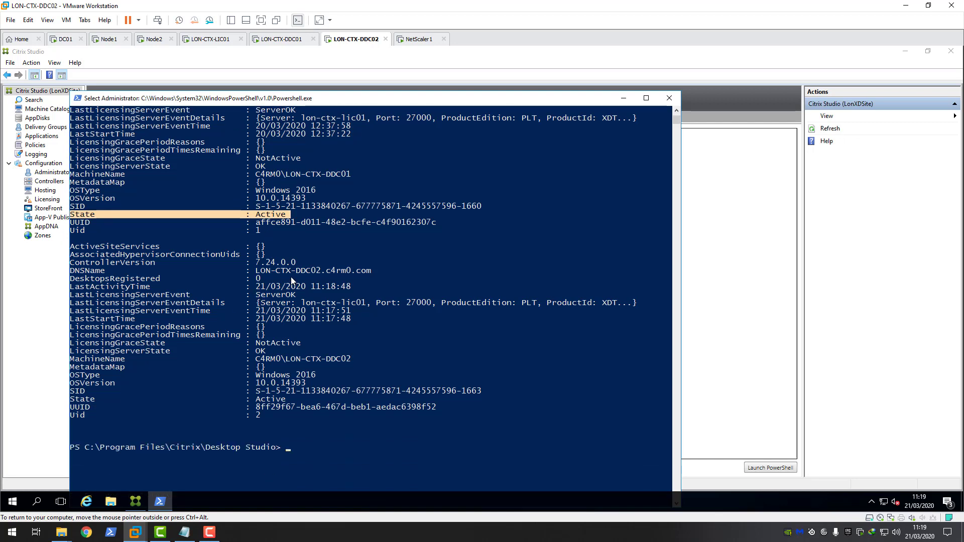
{"action": "left_click_drag", "start_coordinate": [258, 270], "coordinate": [378, 274]}
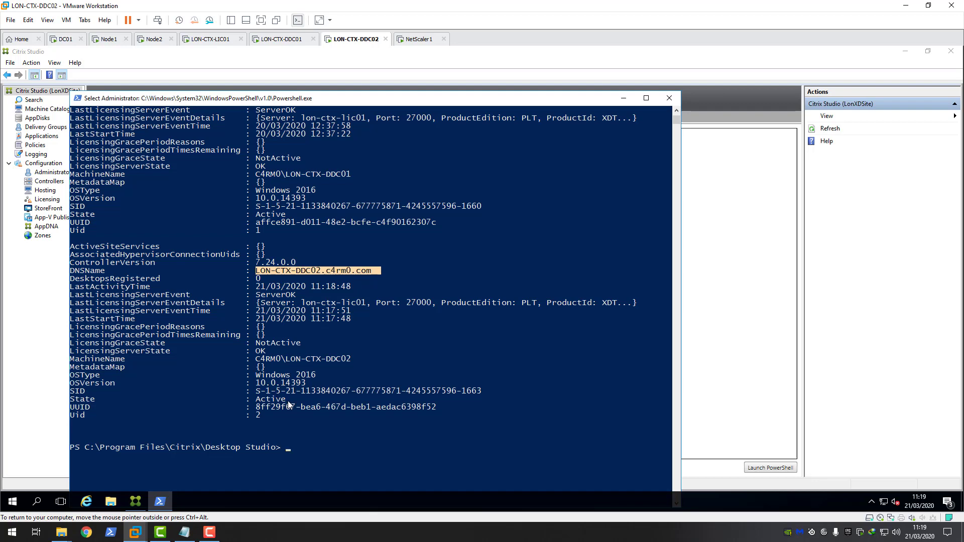
{"action": "left_click_drag", "start_coordinate": [288, 401], "coordinate": [70, 402]}
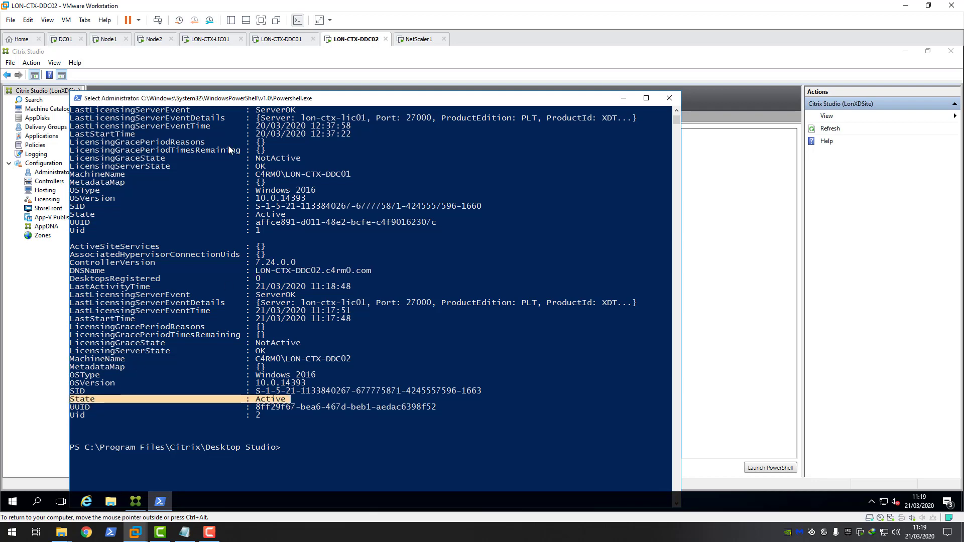
{"action": "left_click", "coordinate": [107, 39]}
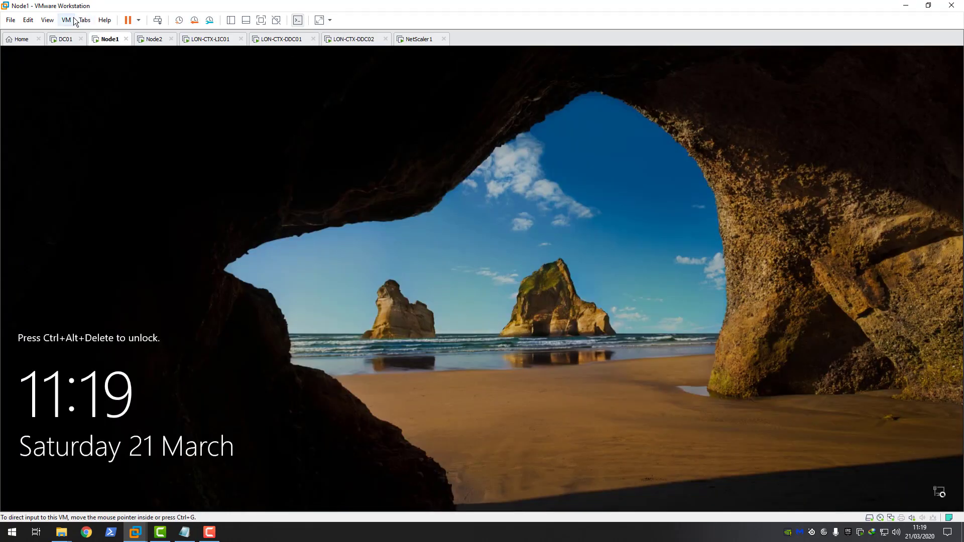
Step: Sign in to Node1 with Ctrl+Alt+Del and the administrator password
{"action": "left_click", "coordinate": [73, 20]}
{"action": "left_click", "coordinate": [89, 68]}
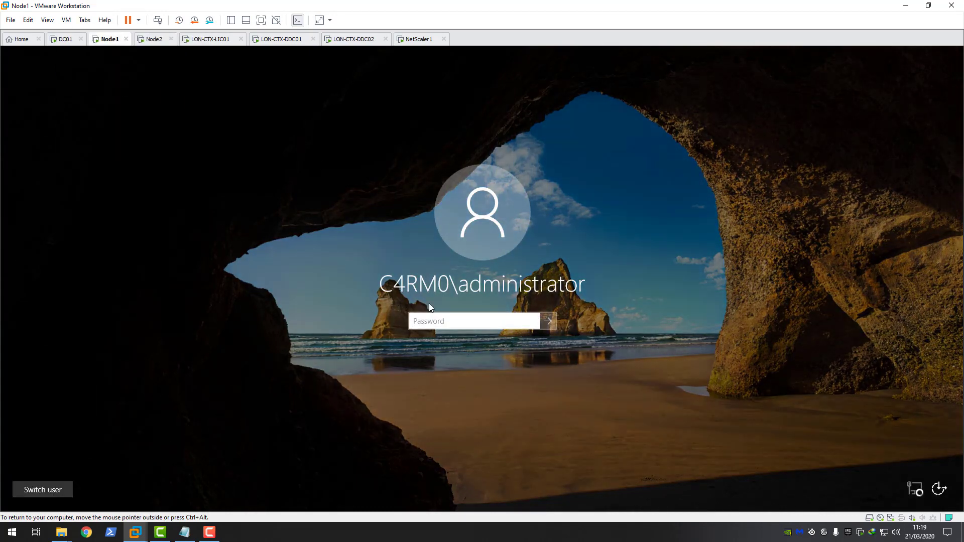
{"action": "left_click", "coordinate": [439, 322]}
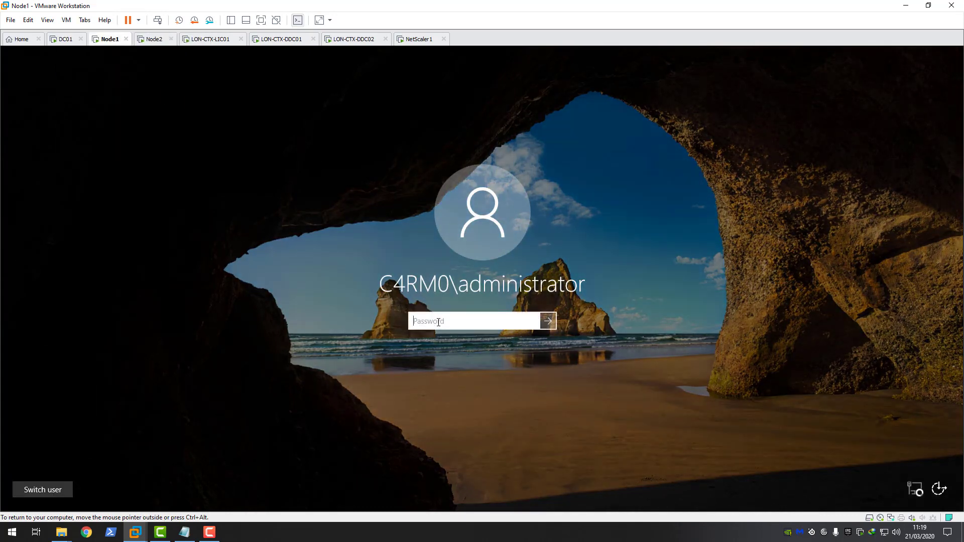
{"action": "type", "text": "•••••••••"}
{"action": "key", "text": "Return"}
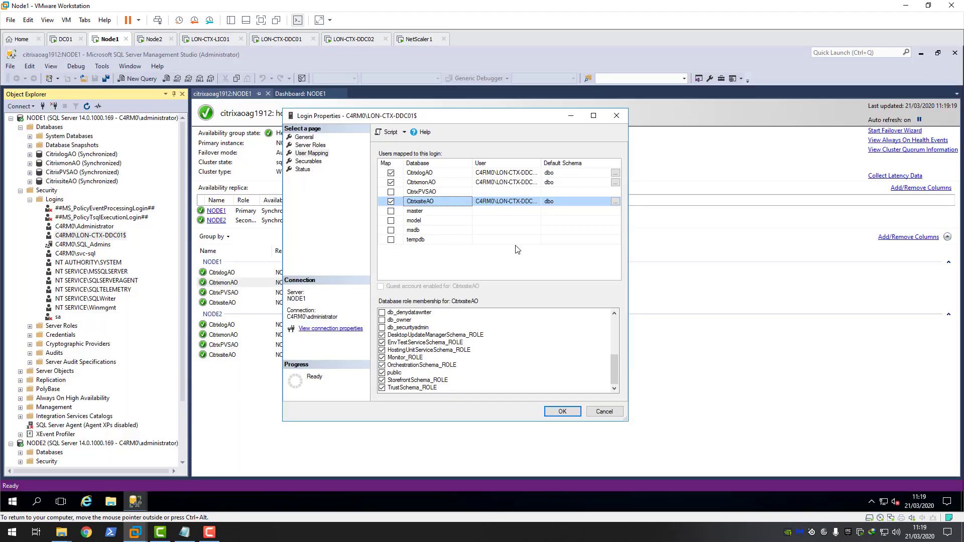
Step: Refresh the Logins folder and open Properties for the C4RM0\LON-CTX-DDC02$ login
{"action": "left_click", "coordinate": [604, 413]}
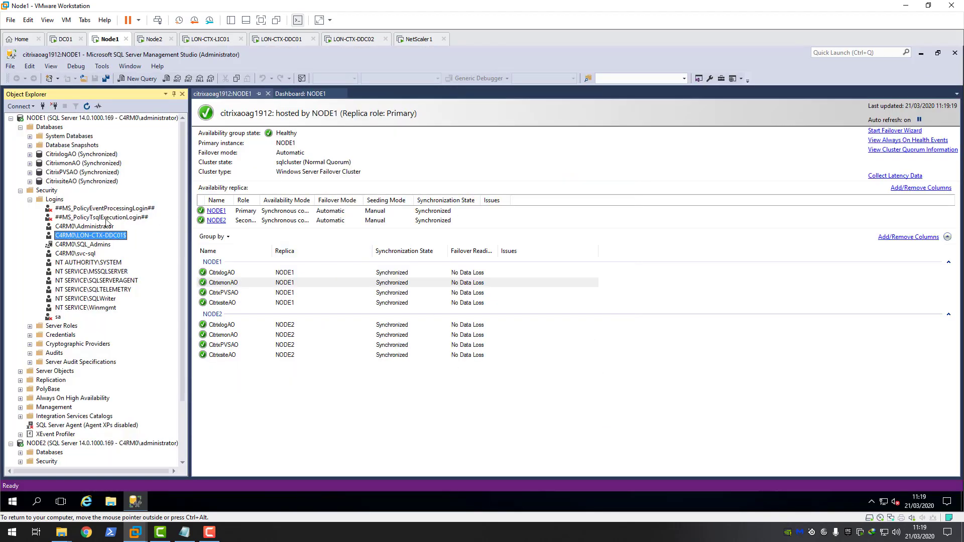
{"action": "left_click", "coordinate": [54, 200]}
{"action": "right_click", "coordinate": [56, 203]}
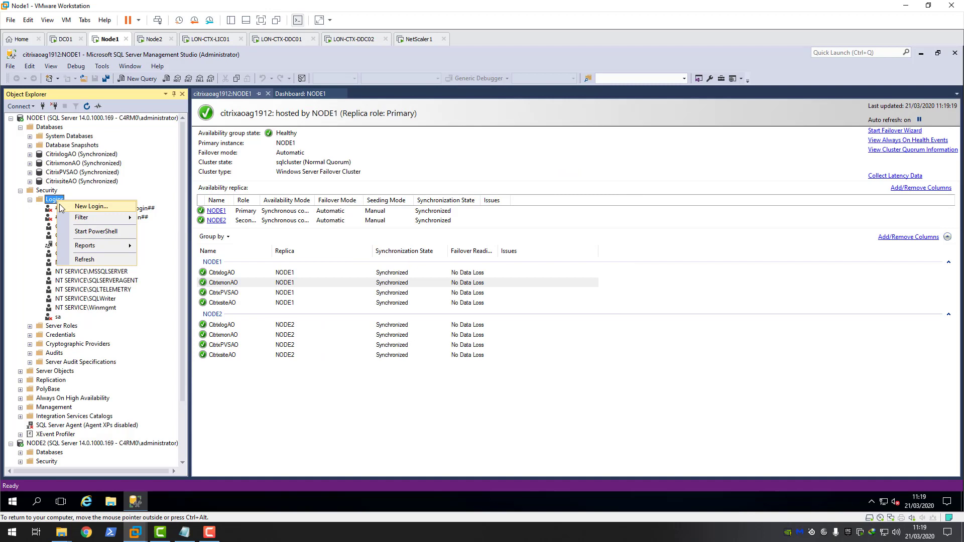
{"action": "left_click", "coordinate": [90, 259]}
{"action": "left_click", "coordinate": [107, 245]}
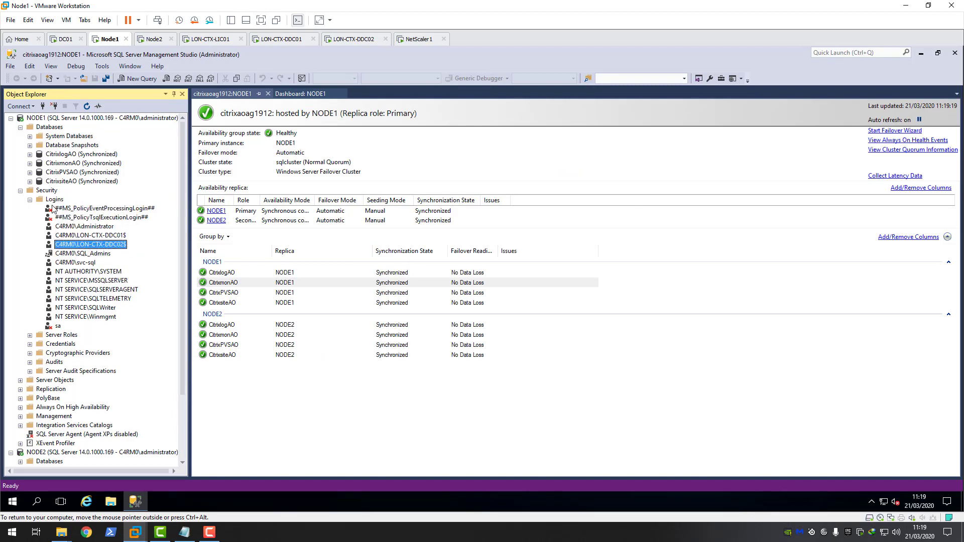
{"action": "right_click", "coordinate": [100, 246]}
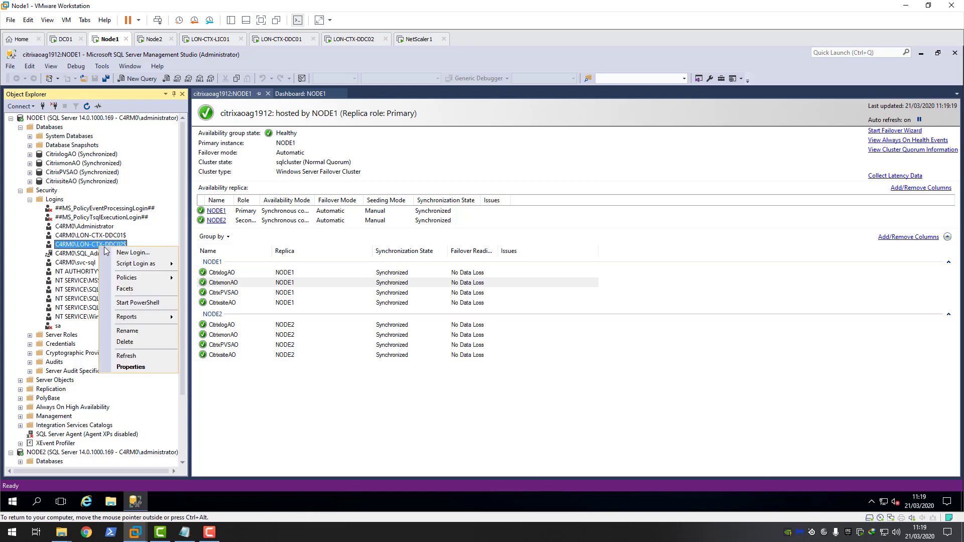
{"action": "left_click", "coordinate": [135, 366]}
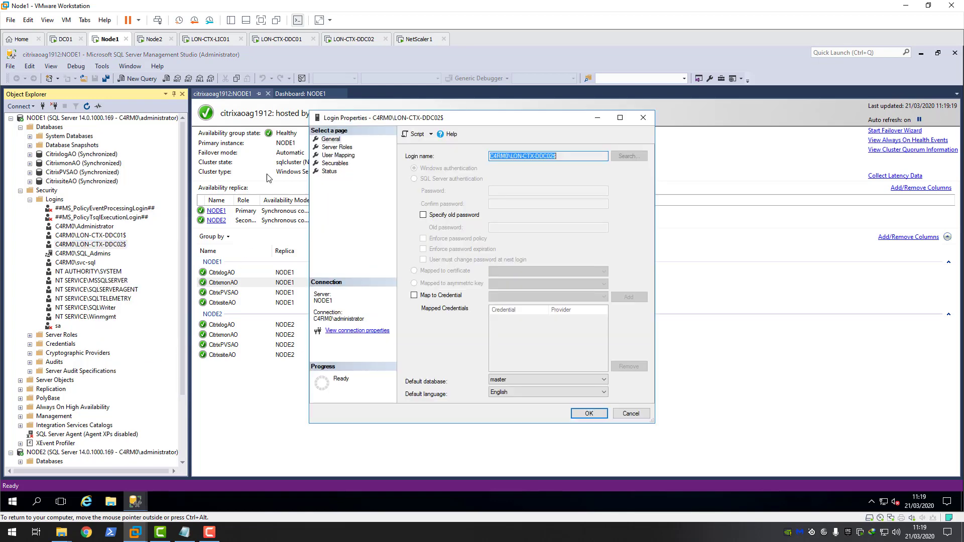
Step: Review the login's roles in CitrixlogAO, CitrixmonAO and CitrixsiteAO under User Mapping, then cancel
{"action": "left_click", "coordinate": [341, 155]}
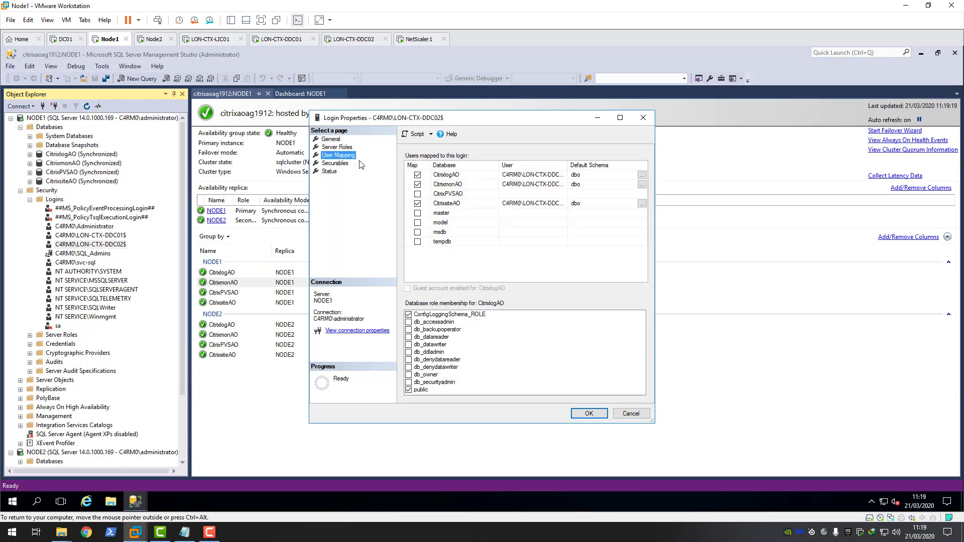
{"action": "left_click", "coordinate": [456, 186]}
{"action": "left_click", "coordinate": [454, 203]}
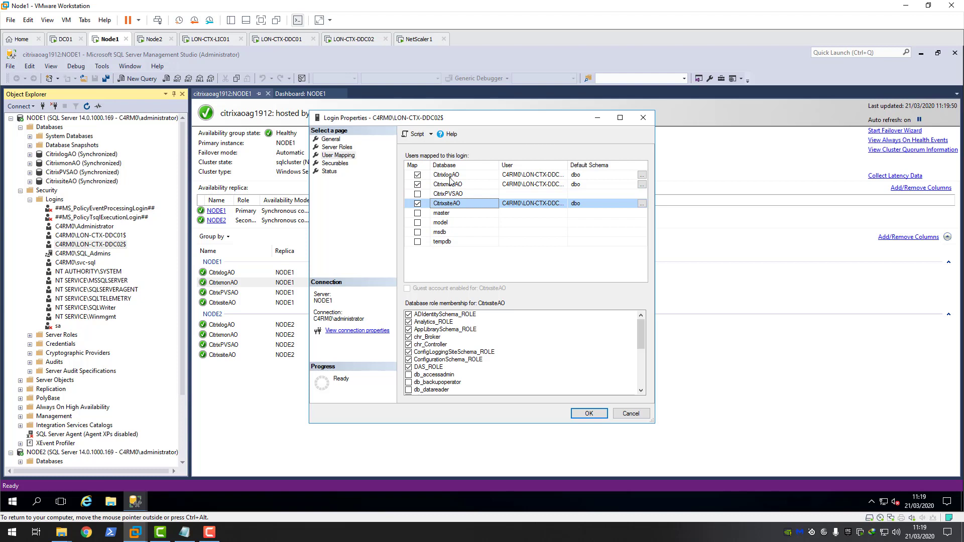
{"action": "left_click", "coordinate": [452, 176]}
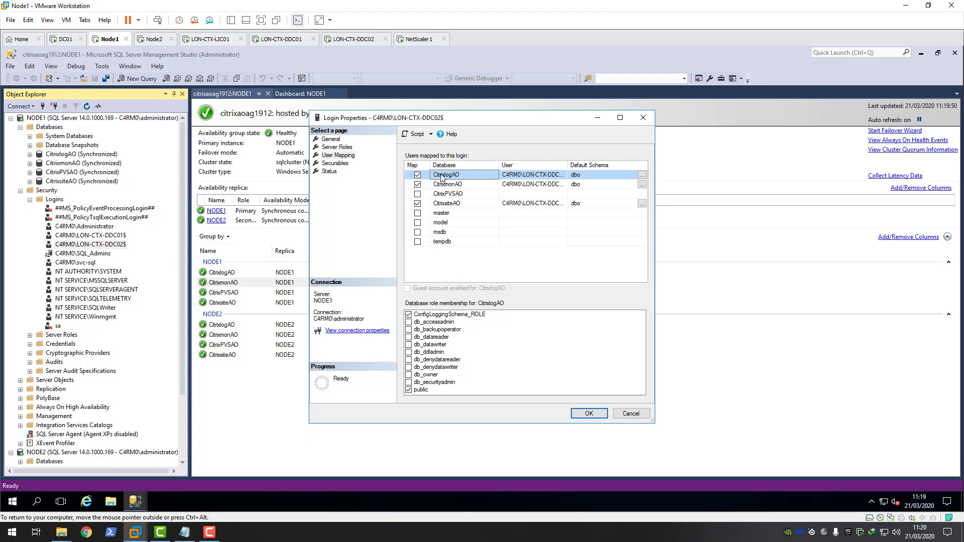
{"action": "left_click", "coordinate": [451, 185]}
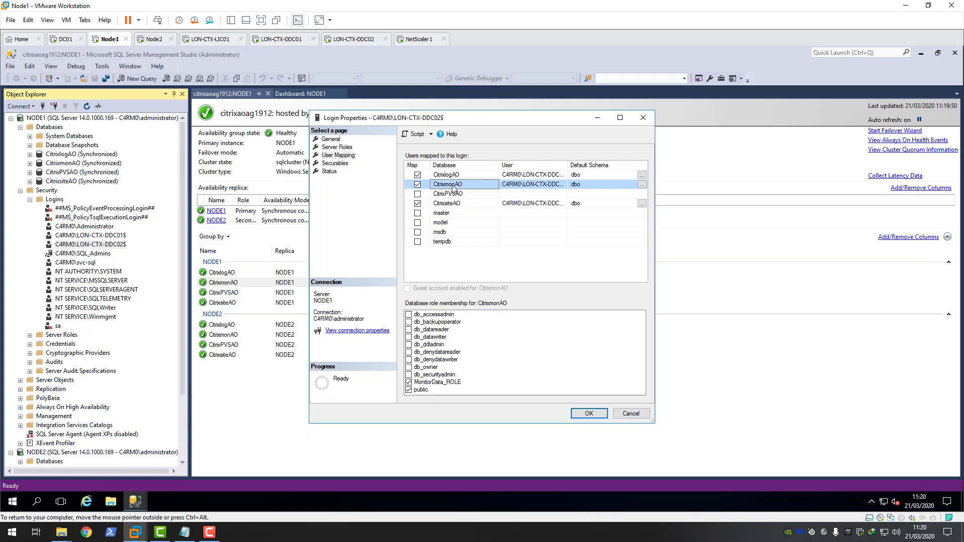
{"action": "left_click", "coordinate": [452, 203]}
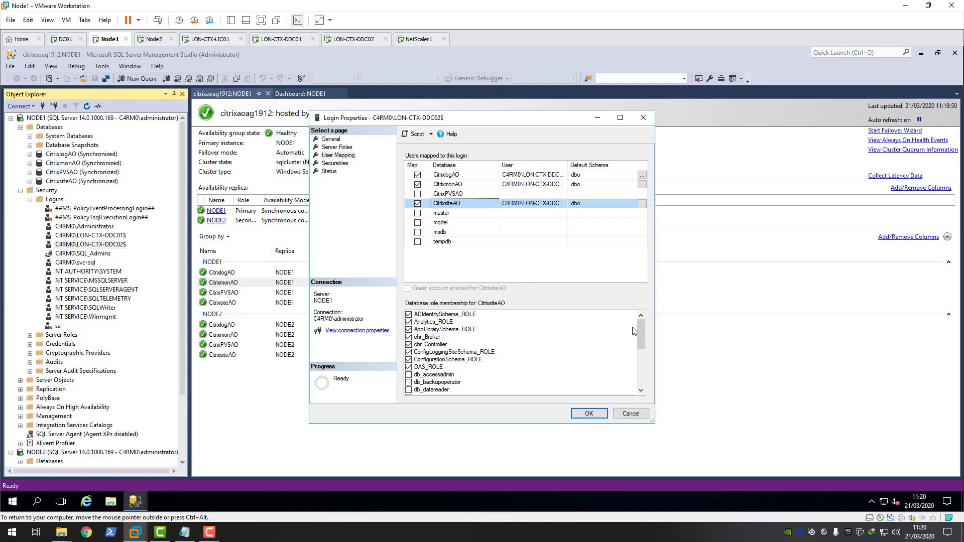
{"action": "mouse_move", "coordinate": [641, 335]}
{"action": "left_mouse_down"}
{"action": "mouse_move", "coordinate": [642, 351]}
{"action": "mouse_move", "coordinate": [648, 320]}
{"action": "mouse_move", "coordinate": [643, 369]}
{"action": "mouse_move", "coordinate": [645, 321]}
{"action": "left_mouse_up"}
{"action": "left_click", "coordinate": [625, 413]}
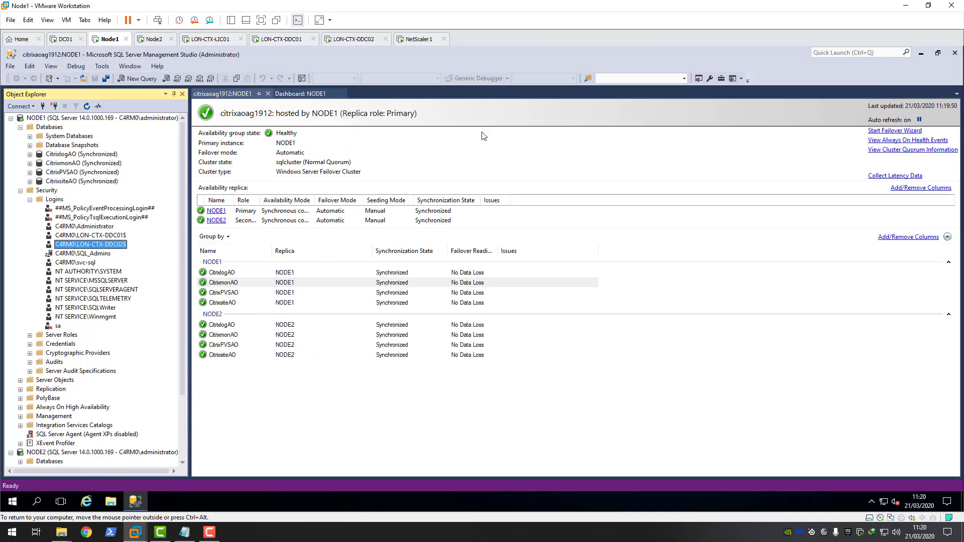
Step: Unlock the LON-CTX-DDC01 VM with Ctrl+Alt+Del and the administrator password
{"action": "left_click", "coordinate": [278, 41]}
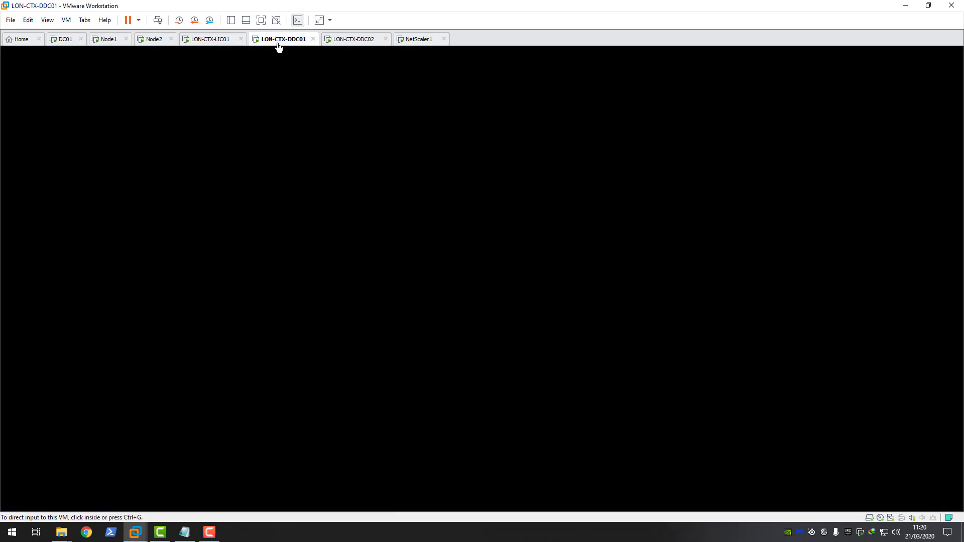
{"action": "left_click", "coordinate": [329, 179]}
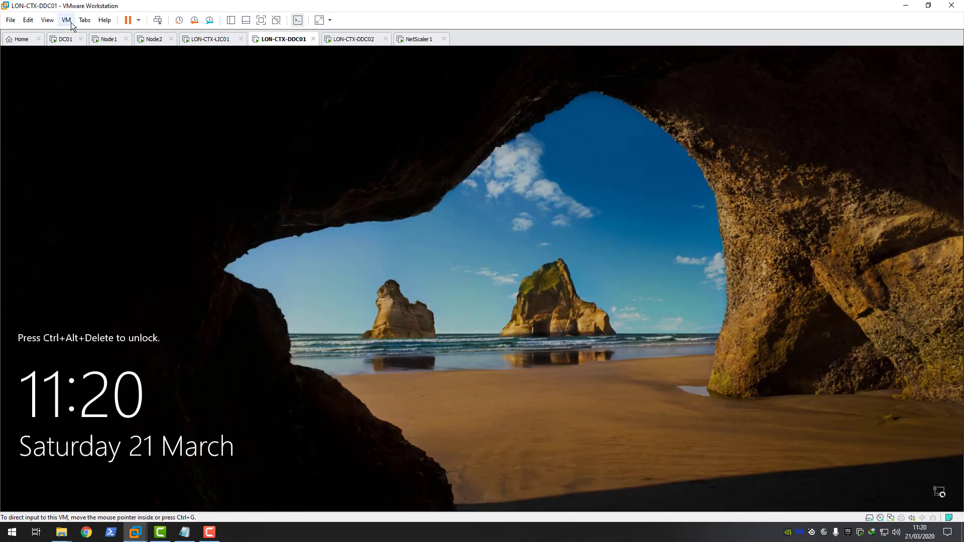
{"action": "left_click", "coordinate": [67, 20]}
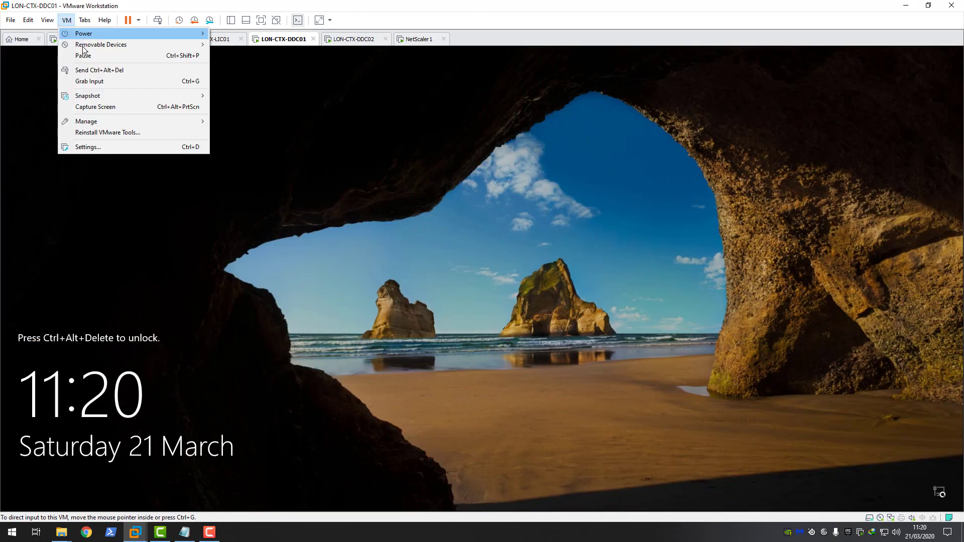
{"action": "left_click", "coordinate": [96, 70]}
{"action": "left_click", "coordinate": [453, 321]}
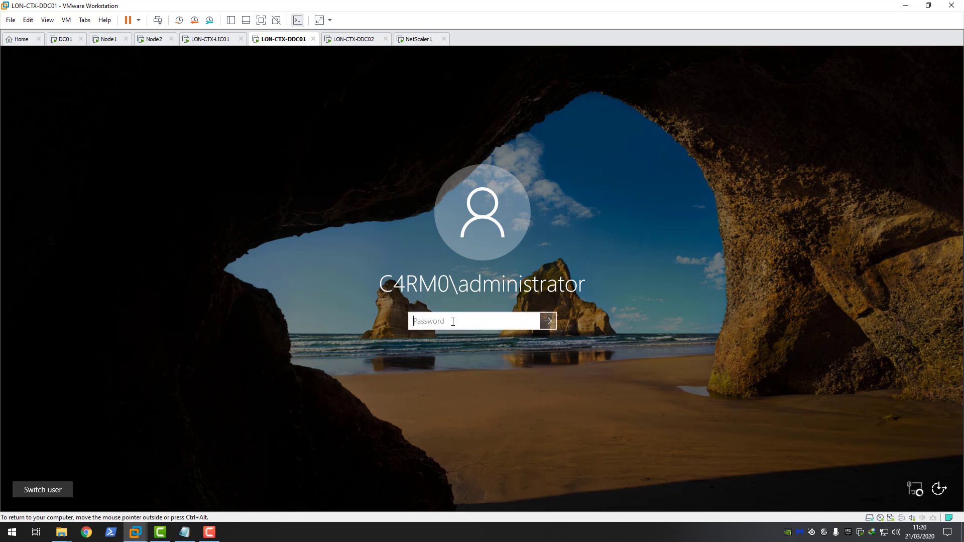
{"action": "type", "text": "•••••••••"}
{"action": "key", "text": "Return"}
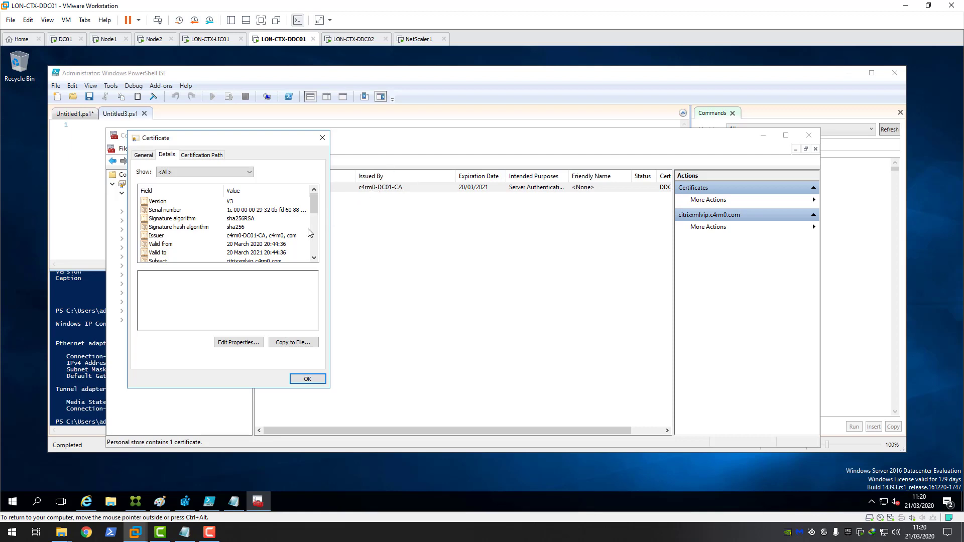
Step: Keep PowerShell ISE open and return to the certificate console's Personal certificates list
{"action": "scroll", "coordinate": [315, 207], "scroll_direction": "down", "scroll_amount": 4}
{"action": "scroll", "coordinate": [311, 221], "scroll_direction": "up", "scroll_amount": 4}
{"action": "left_click", "coordinate": [355, 123]}
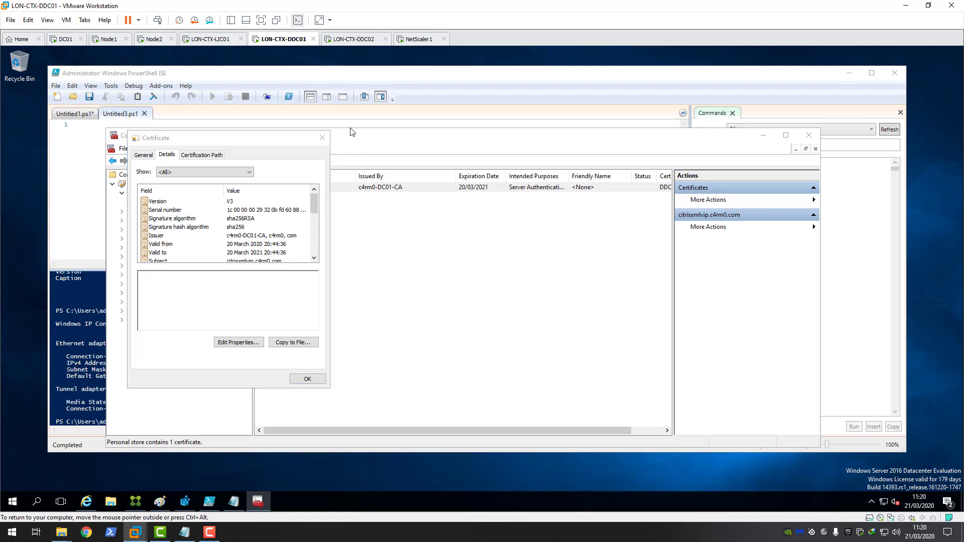
{"action": "key", "text": "alt+F4"}
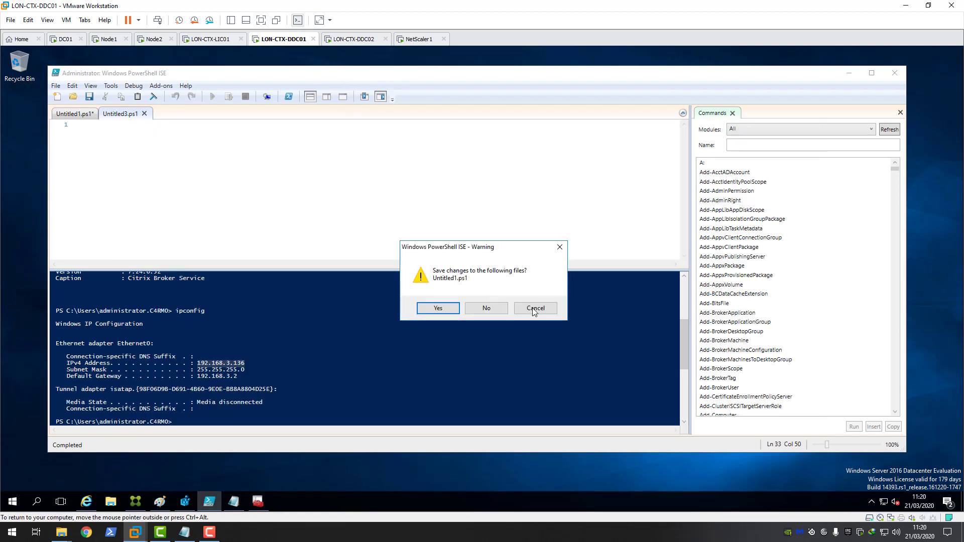
{"action": "left_click", "coordinate": [535, 308]}
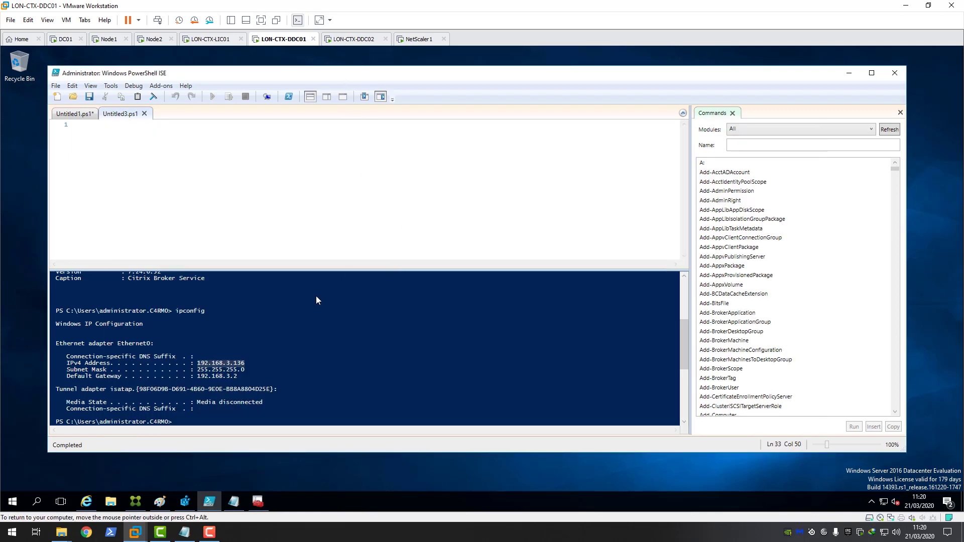
{"action": "left_click", "coordinate": [257, 510]}
{"action": "left_click", "coordinate": [308, 380]}
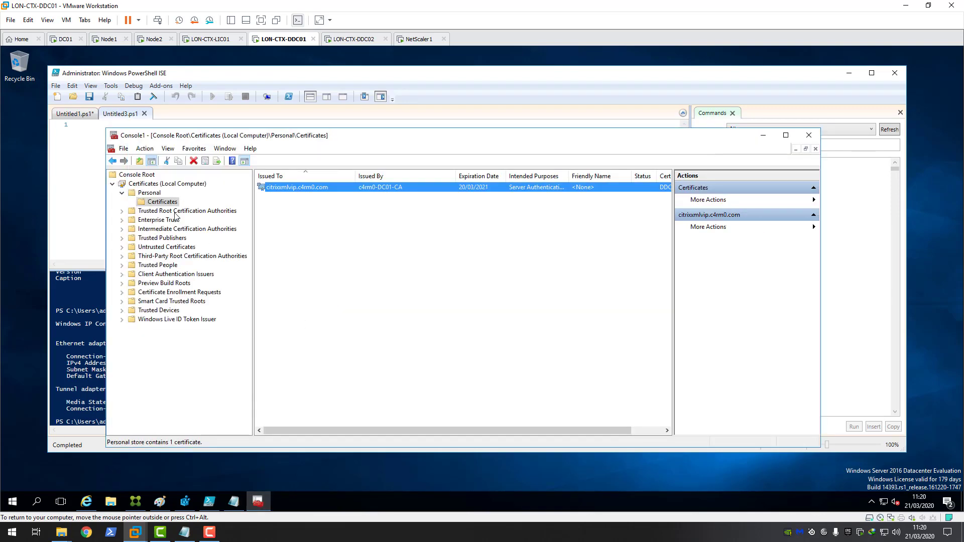
{"action": "left_click", "coordinate": [150, 193]}
{"action": "left_click", "coordinate": [161, 203]}
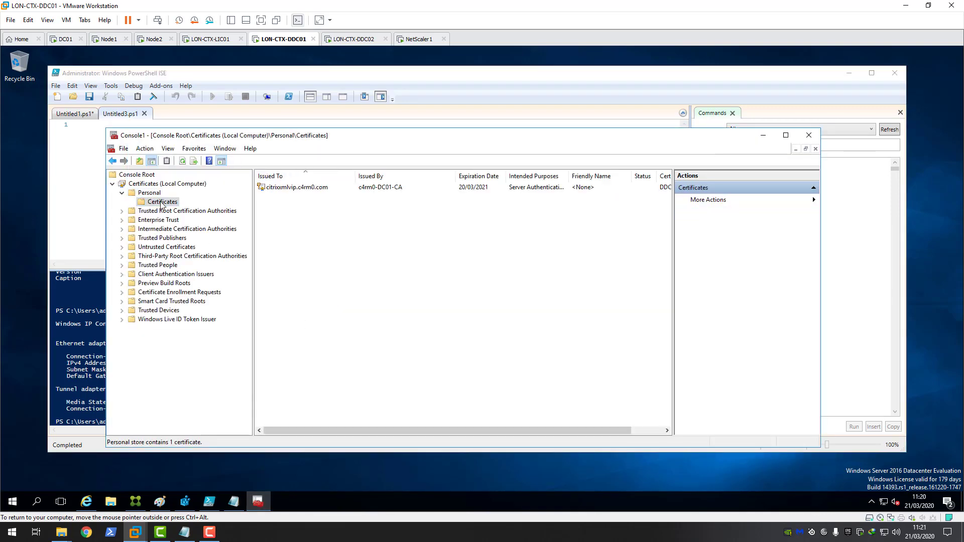
Step: Start exporting citrixxmlvip.c4rm0.com with its private key in PFX format
{"action": "left_click", "coordinate": [288, 193]}
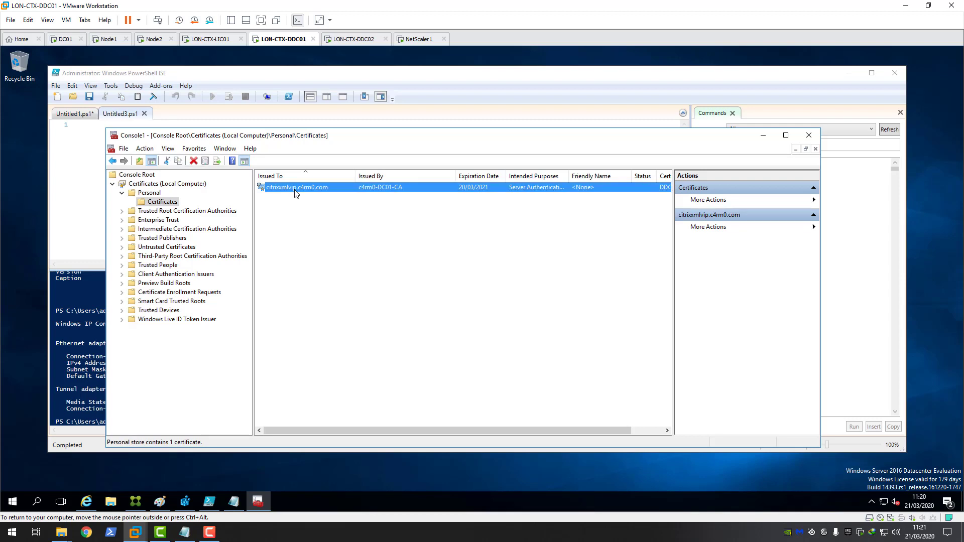
{"action": "right_click", "coordinate": [296, 190]}
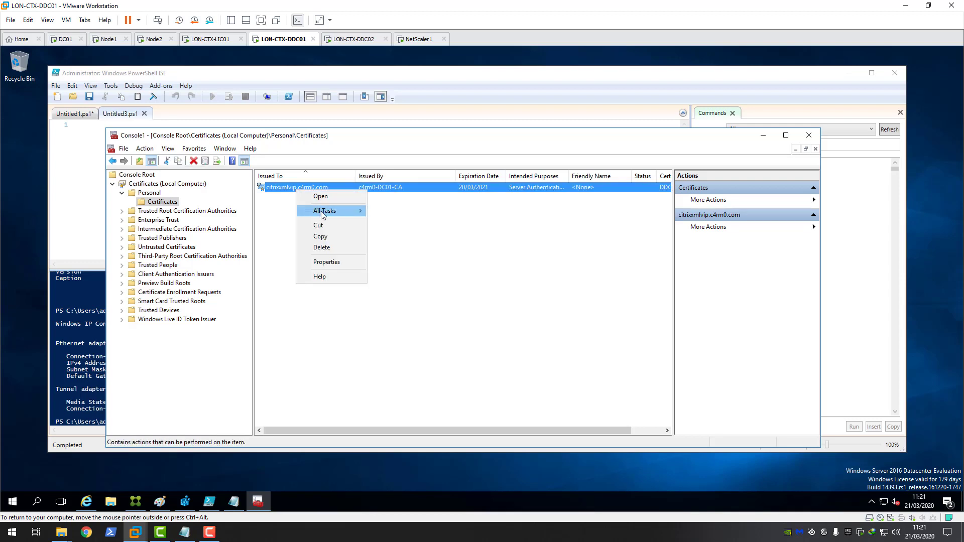
{"action": "mouse_move", "coordinate": [323, 214]}
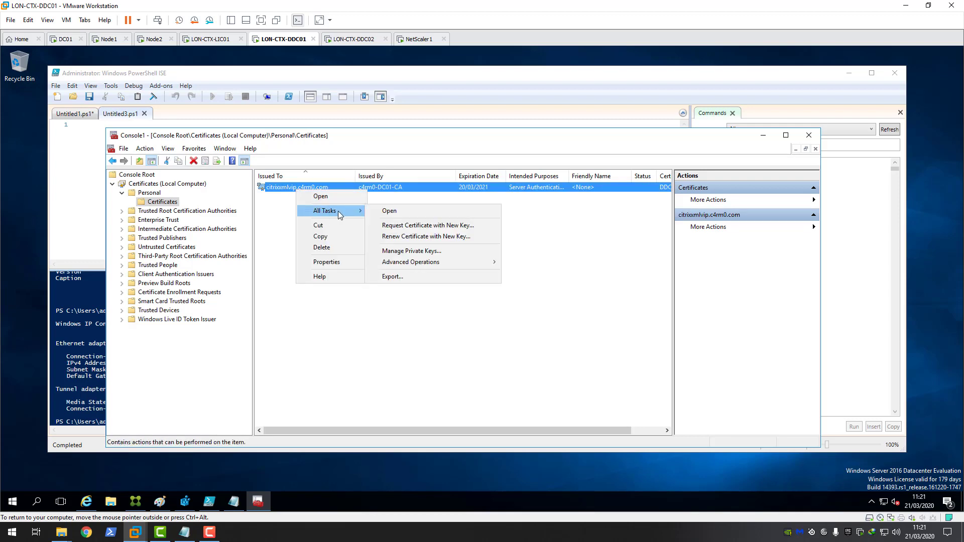
{"action": "left_click", "coordinate": [418, 277]}
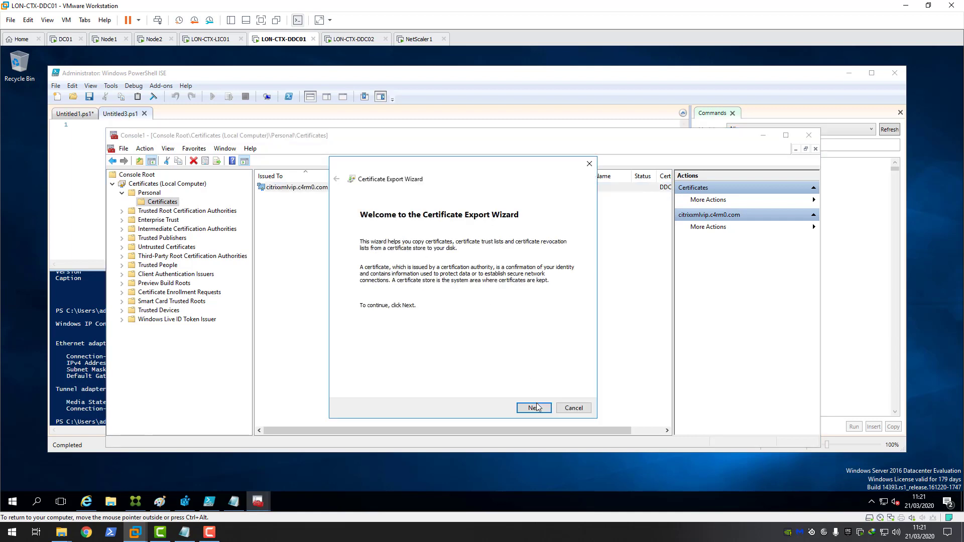
{"action": "left_click", "coordinate": [535, 408]}
{"action": "left_click", "coordinate": [379, 279]}
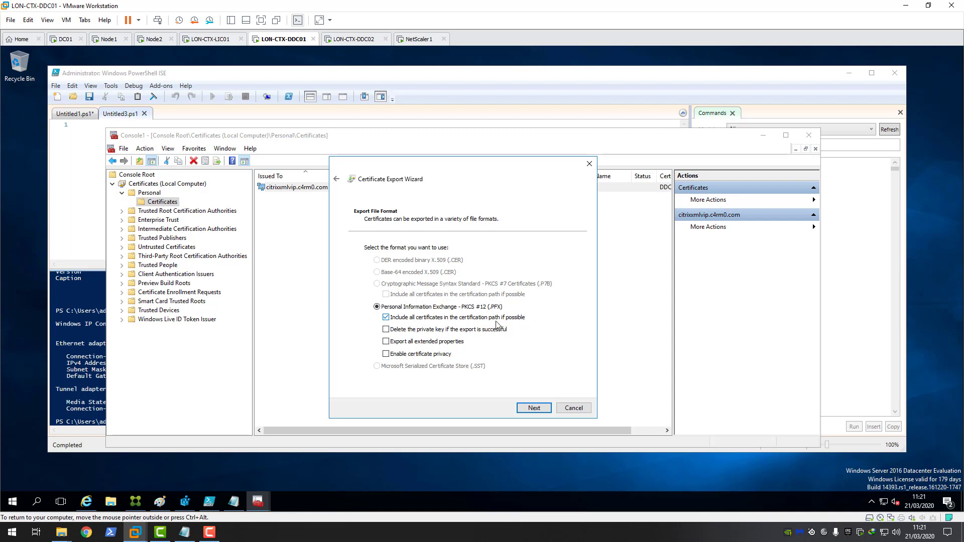
{"action": "left_click", "coordinate": [534, 406]}
Step: Password-protect the export and save it to the Desktop as citrixxmlvip.pfx
{"action": "left_click", "coordinate": [367, 326]}
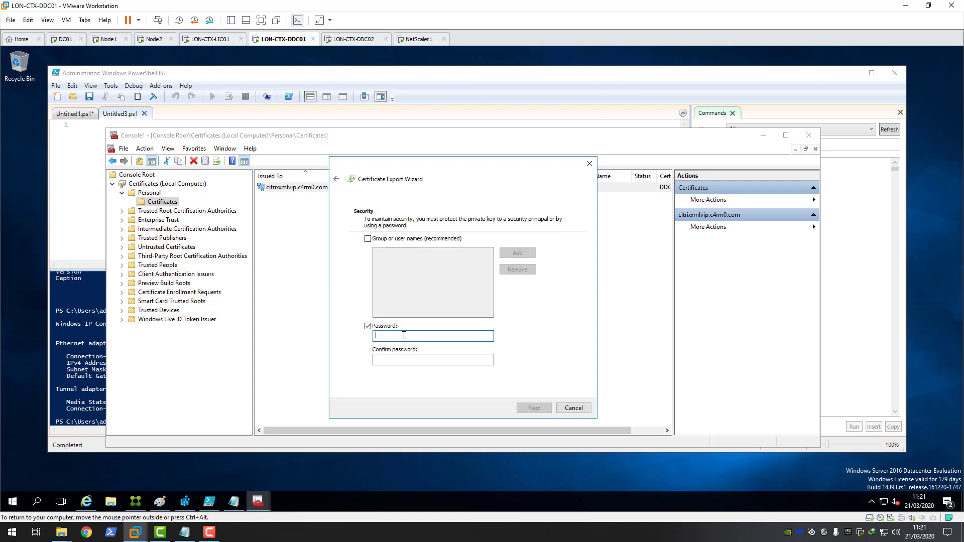
{"action": "type", "text": "123"}
{"action": "left_click", "coordinate": [410, 360]}
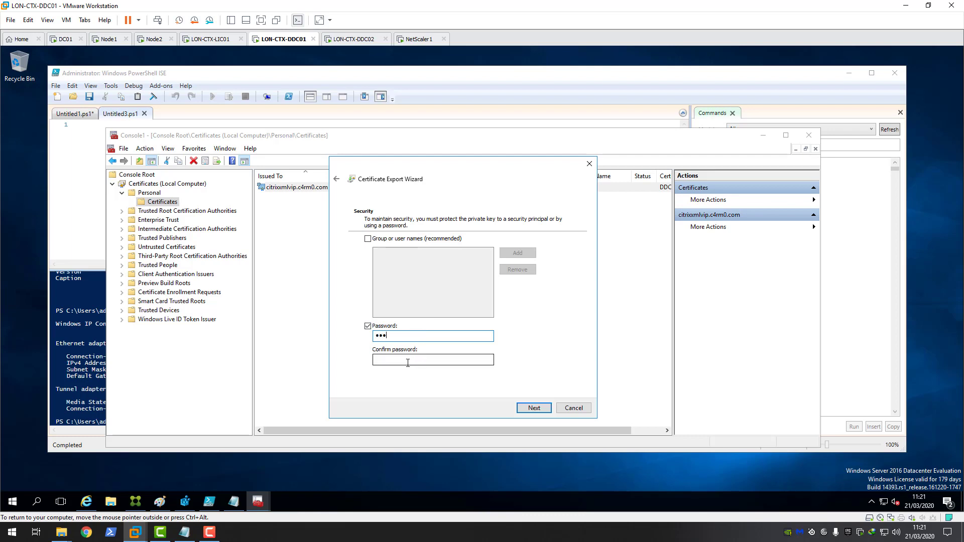
{"action": "type", "text": "123"}
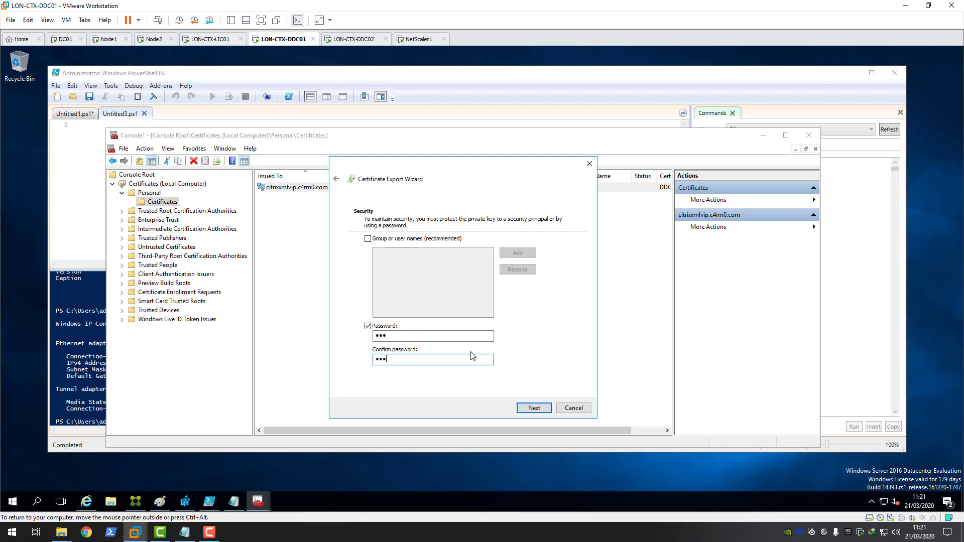
{"action": "left_click", "coordinate": [535, 407]}
{"action": "left_click", "coordinate": [552, 259]}
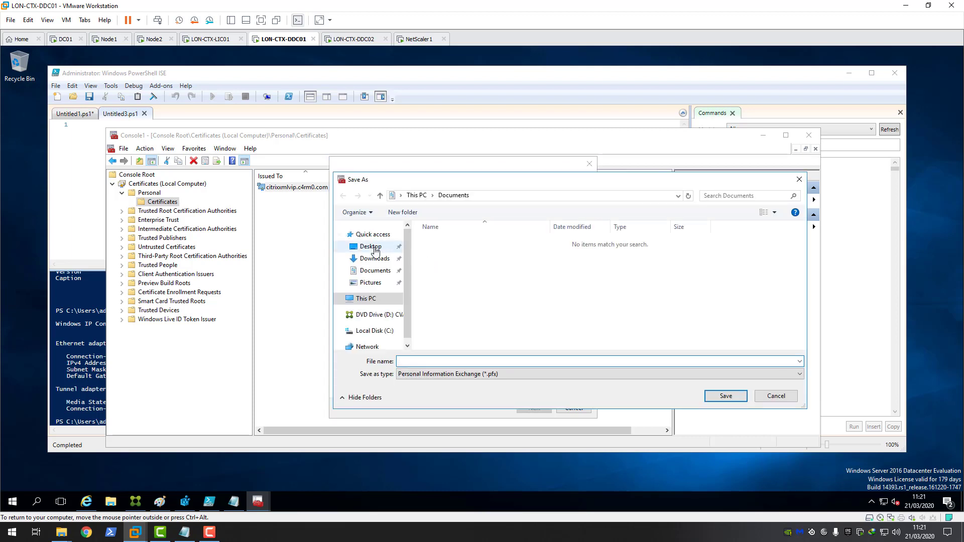
{"action": "left_click", "coordinate": [372, 247]}
{"action": "left_click", "coordinate": [429, 359]}
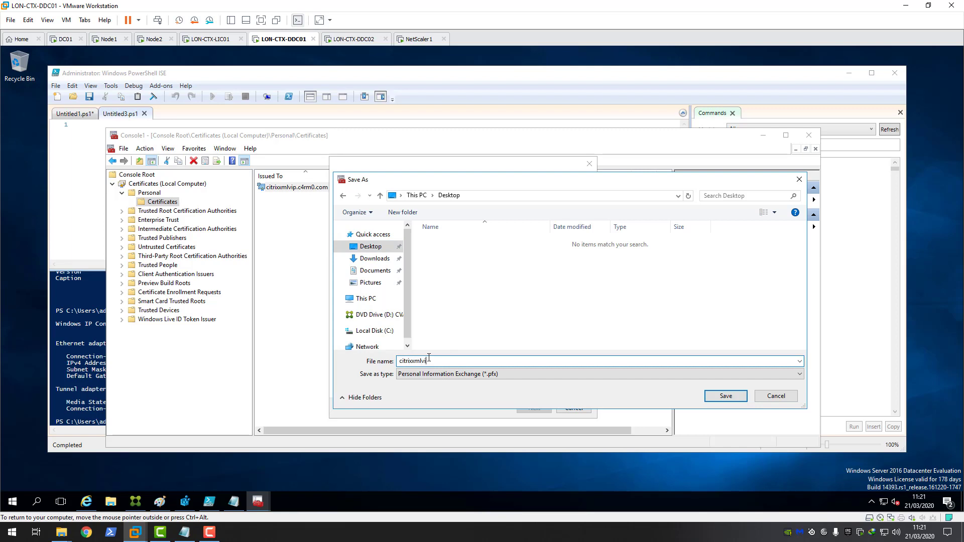
{"action": "left_click", "coordinate": [729, 397]}
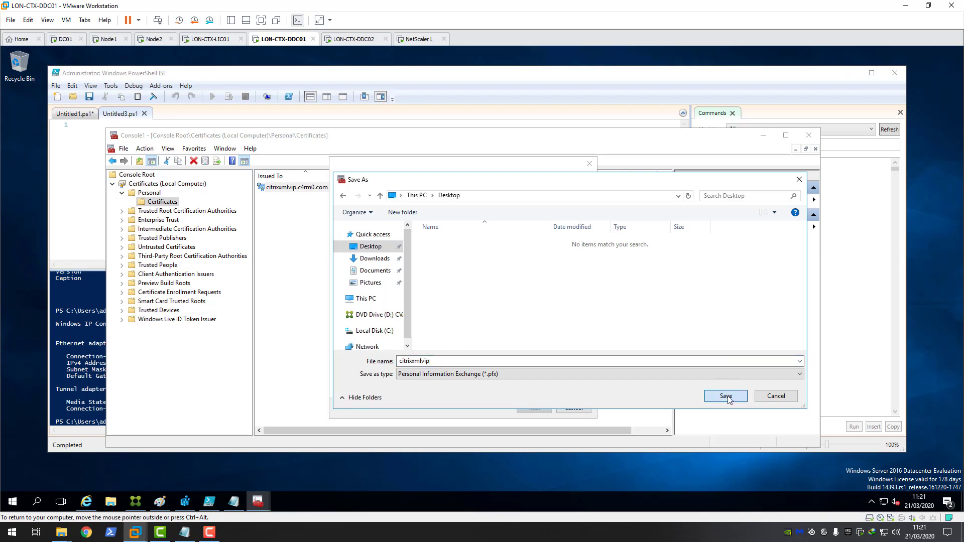
{"action": "left_click", "coordinate": [534, 408]}
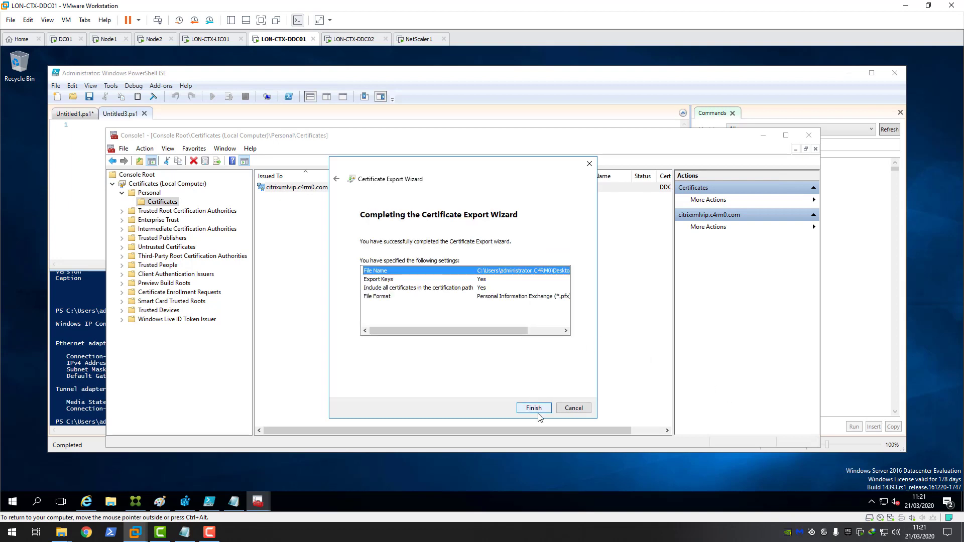
{"action": "left_click", "coordinate": [538, 413]}
{"action": "left_click", "coordinate": [503, 307]}
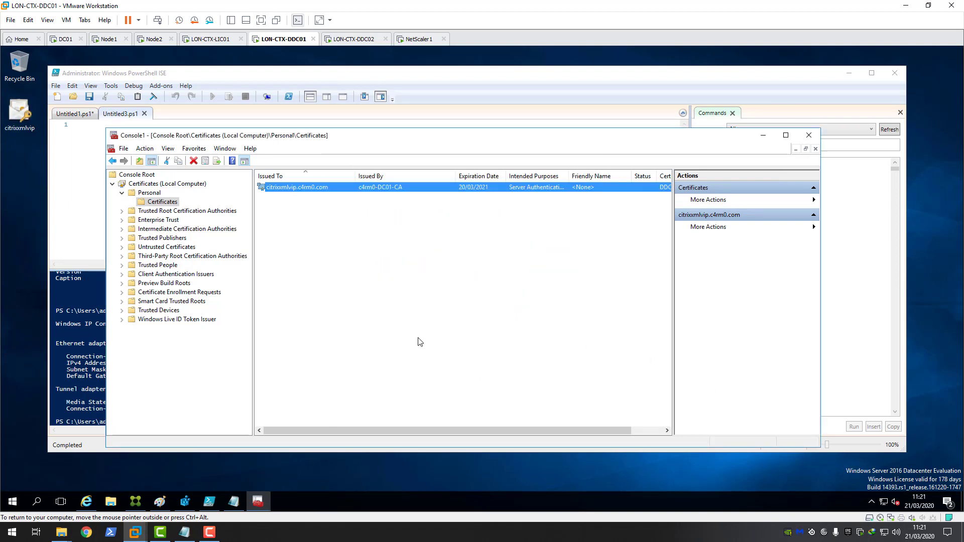
Step: Copy the citrixxmlvip PFX file and switch to the LON-CTX-DDC02 VM
{"action": "left_click", "coordinate": [20, 128]}
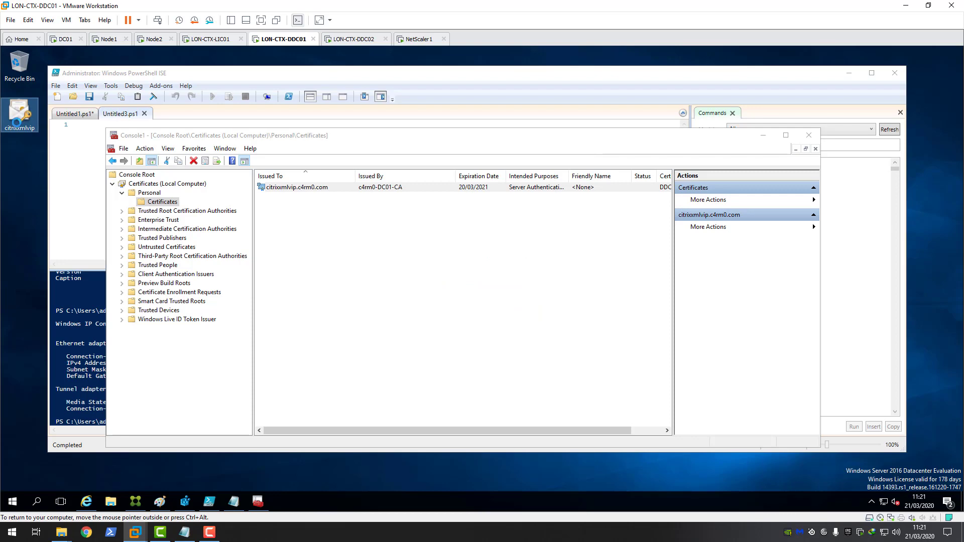
{"action": "right_click", "coordinate": [16, 122]}
{"action": "left_click", "coordinate": [42, 216]}
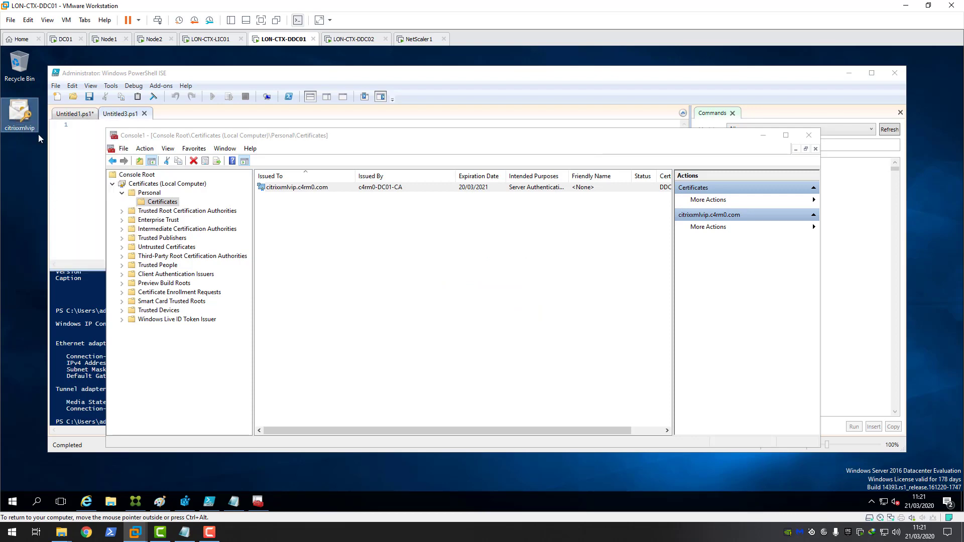
{"action": "left_click", "coordinate": [351, 42]}
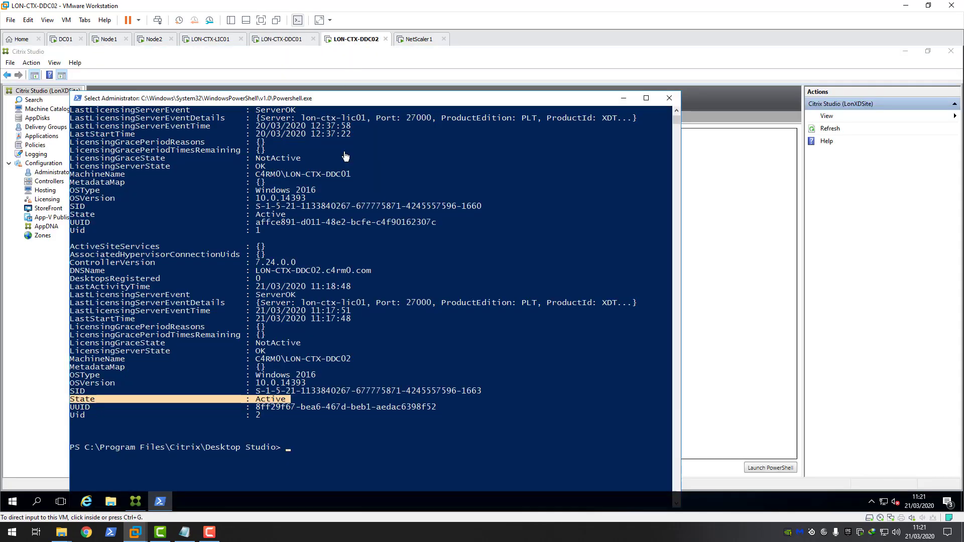
Step: Close Citrix Studio and paste the citrixxmlvip PFX file onto DDC02's desktop
{"action": "left_click", "coordinate": [624, 103]}
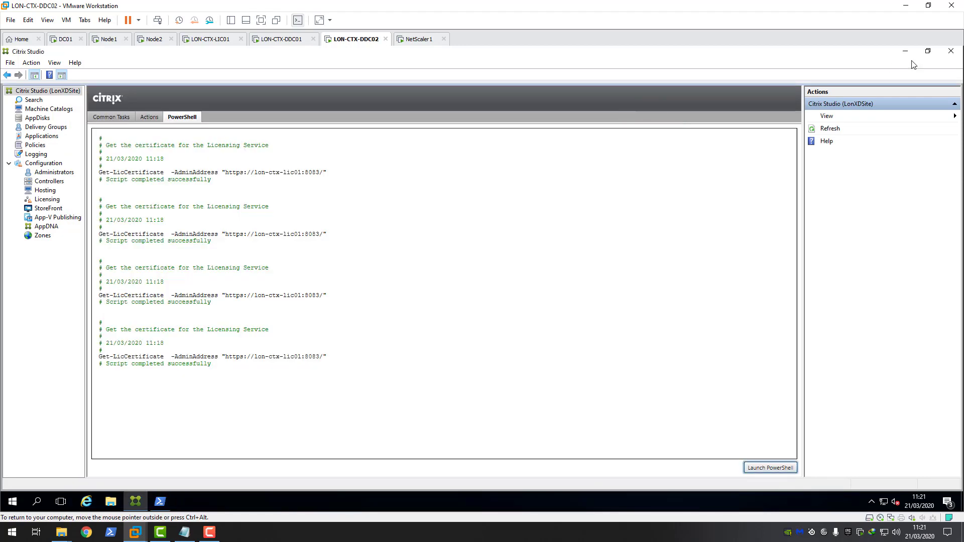
{"action": "left_click", "coordinate": [954, 51]}
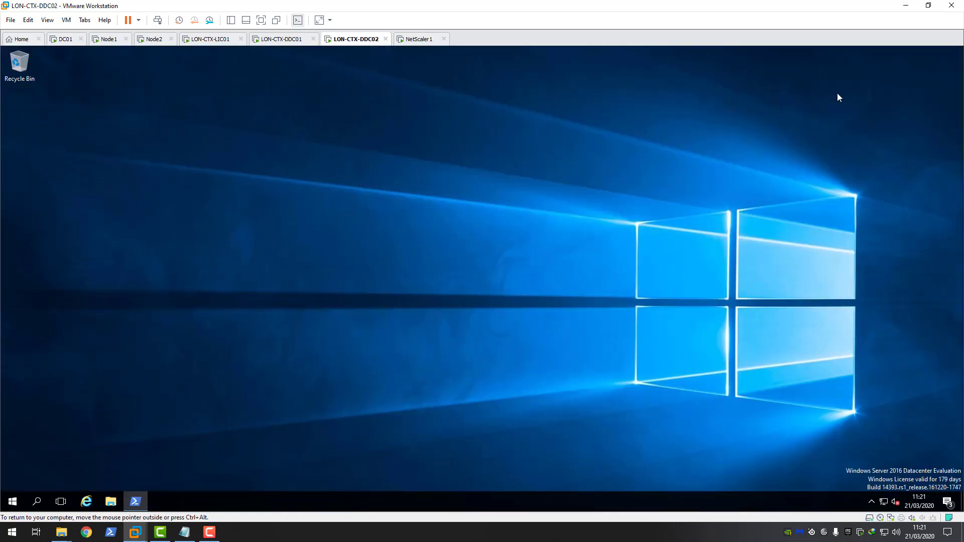
{"action": "right_click", "coordinate": [324, 232]}
{"action": "left_click", "coordinate": [351, 273]}
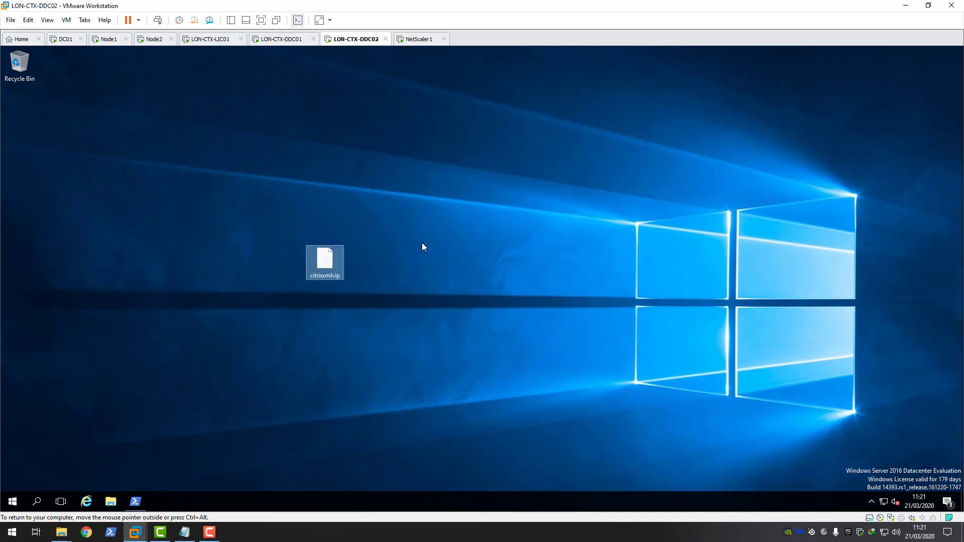
{"action": "left_click", "coordinate": [390, 251]}
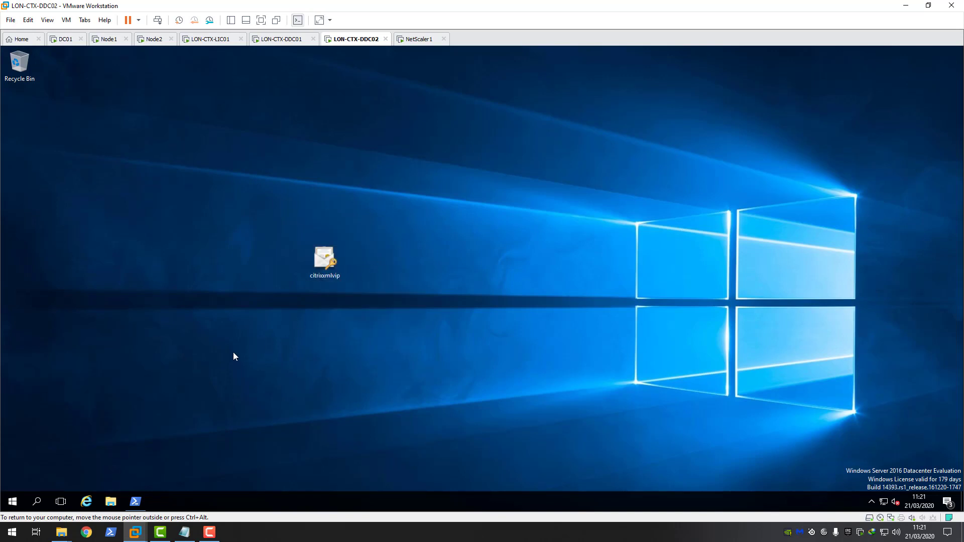
Step: Launch mmc and add the Certificates snap-in for the local computer account
{"action": "left_click", "coordinate": [13, 502]}
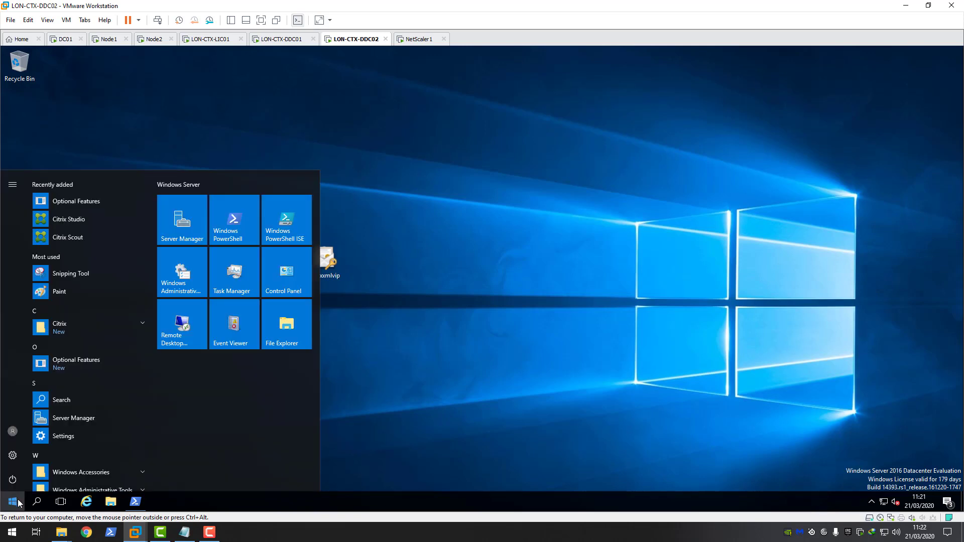
{"action": "left_click", "coordinate": [18, 503]}
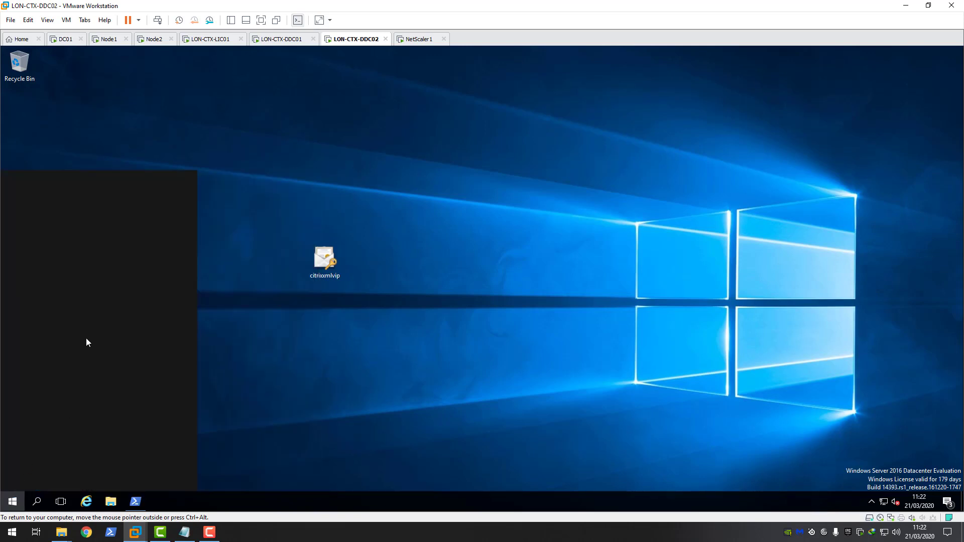
{"action": "type", "text": "mmc"}
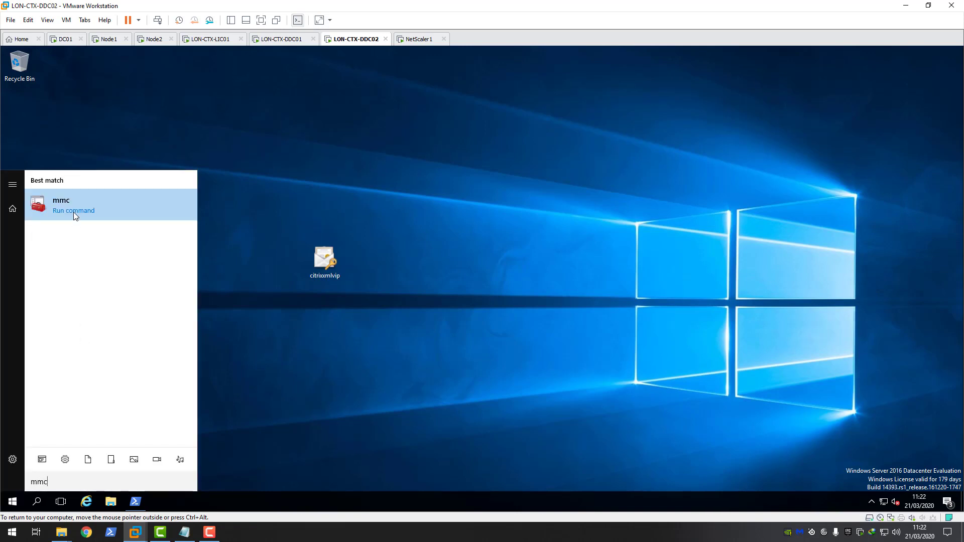
{"action": "left_click", "coordinate": [73, 212]}
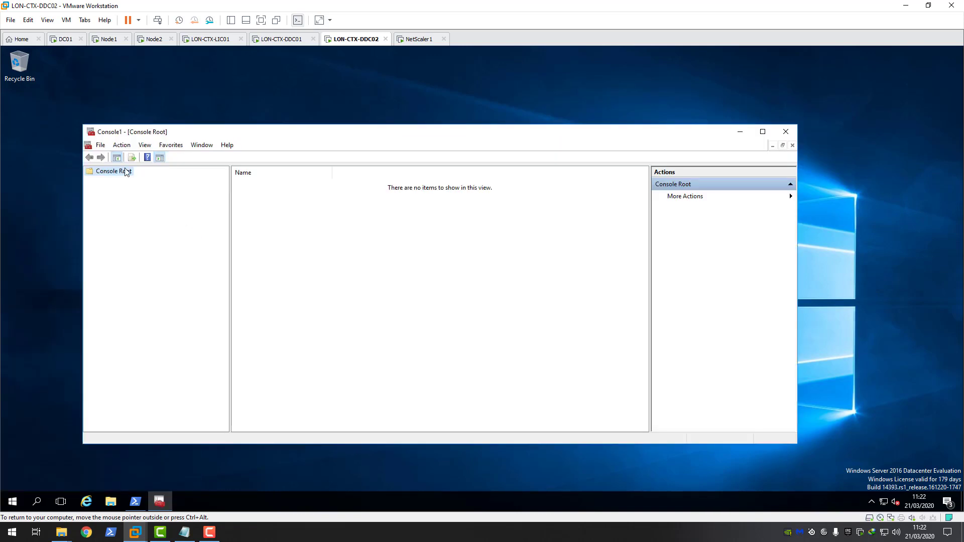
{"action": "left_click", "coordinate": [102, 147]}
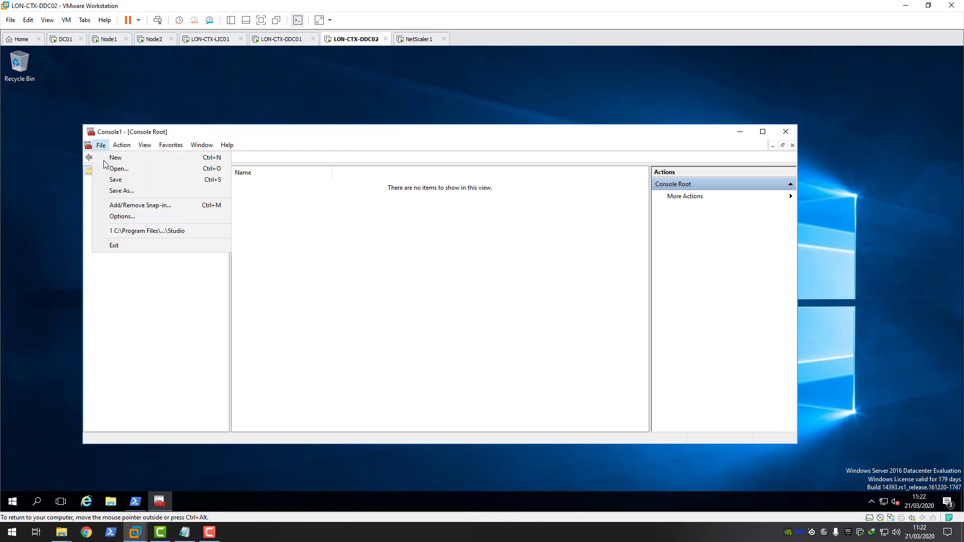
{"action": "left_click", "coordinate": [137, 205]}
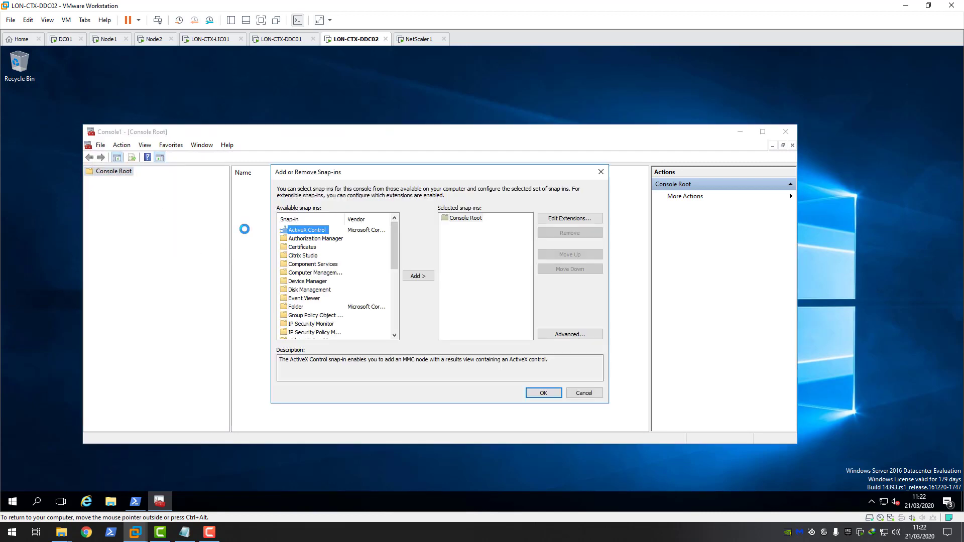
{"action": "left_click", "coordinate": [302, 248]}
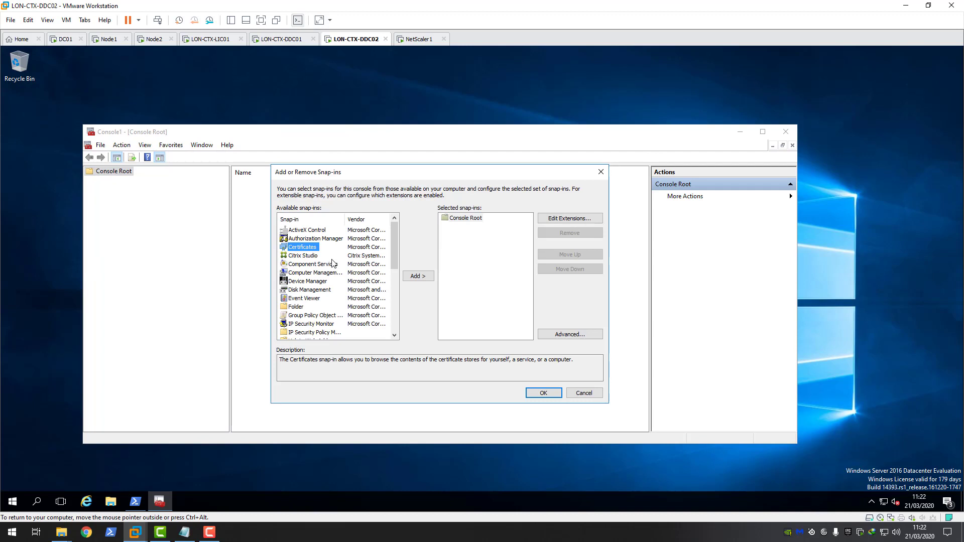
{"action": "left_click", "coordinate": [415, 275]}
{"action": "left_click", "coordinate": [300, 236]}
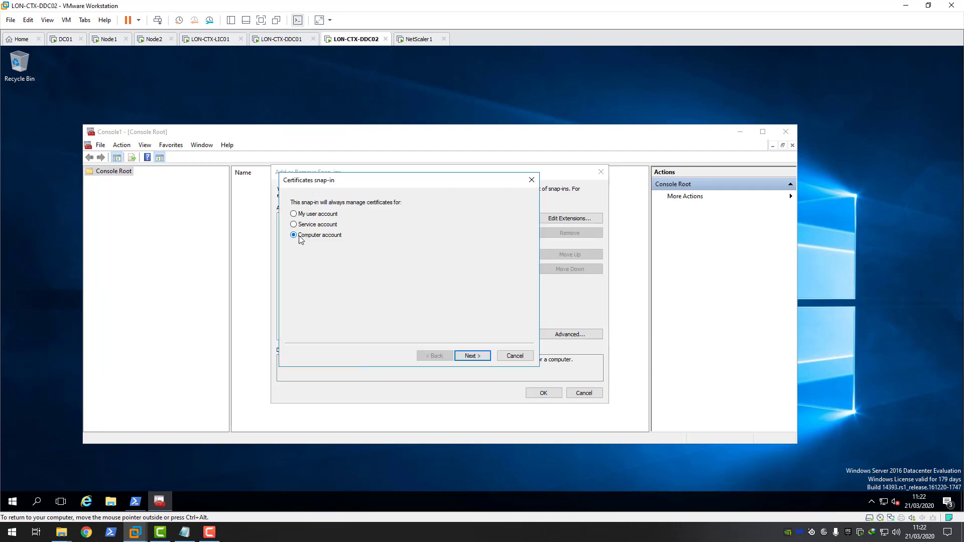
{"action": "left_click", "coordinate": [472, 357]}
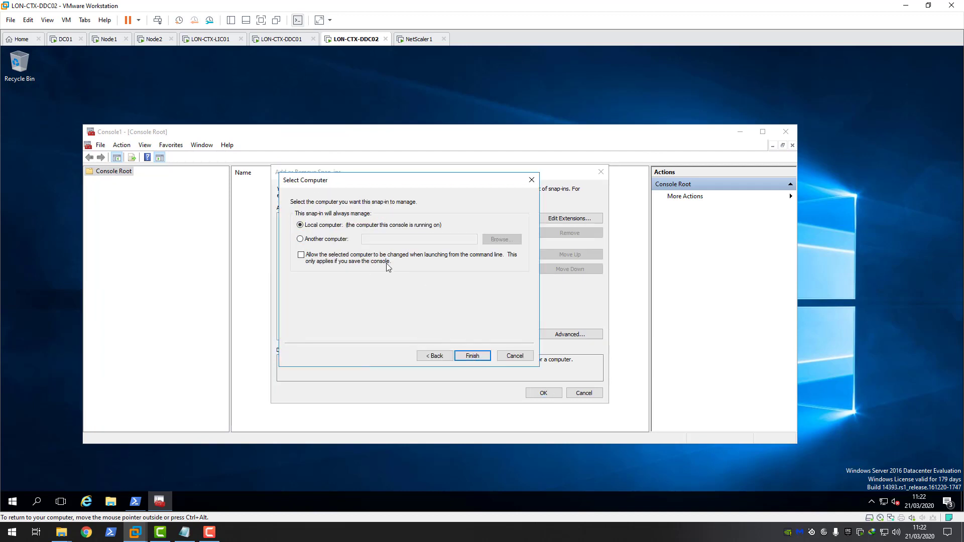
{"action": "left_click", "coordinate": [473, 356]}
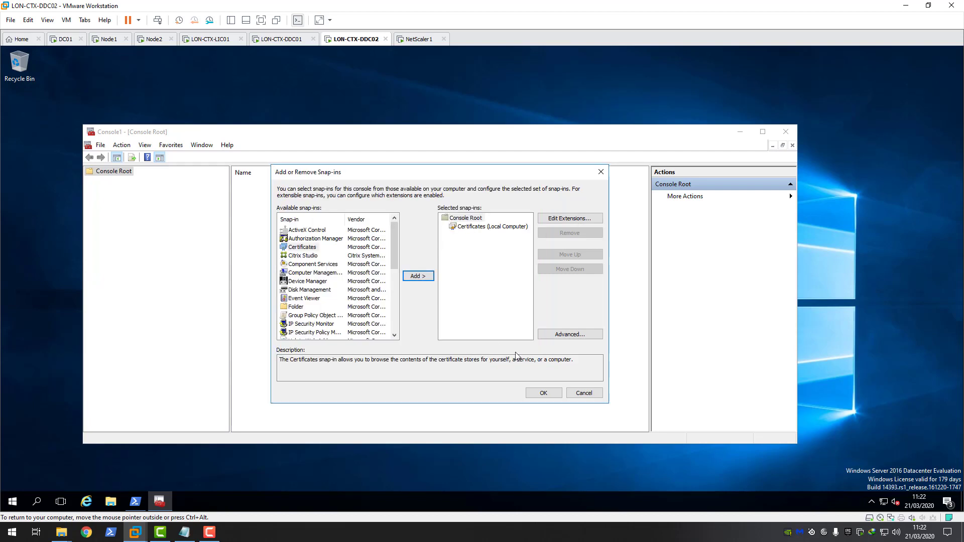
{"action": "left_click", "coordinate": [545, 393]}
Step: Expand the certificate stores and start an import into the Personal store
{"action": "double_click", "coordinate": [115, 180]}
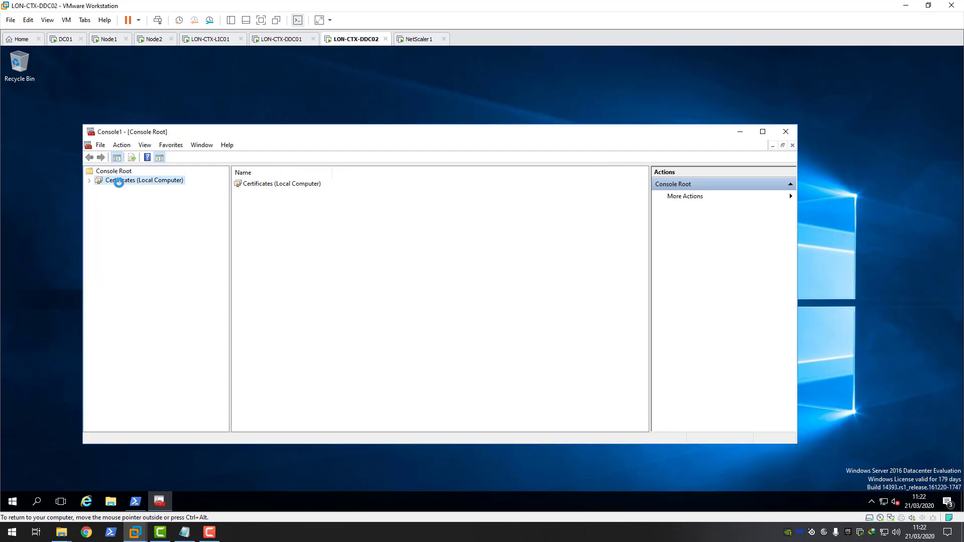
{"action": "left_click", "coordinate": [124, 191]}
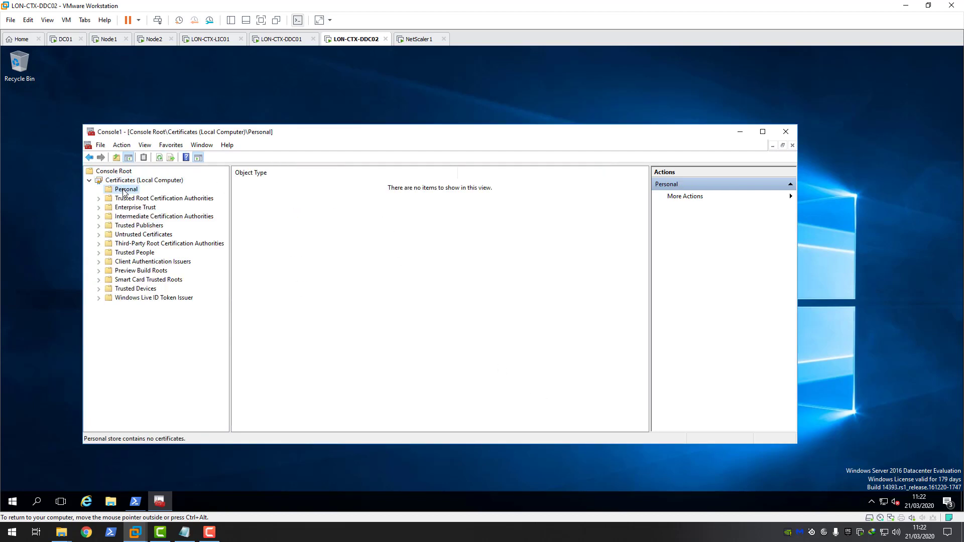
{"action": "right_click", "coordinate": [124, 191]}
{"action": "mouse_move", "coordinate": [153, 210]}
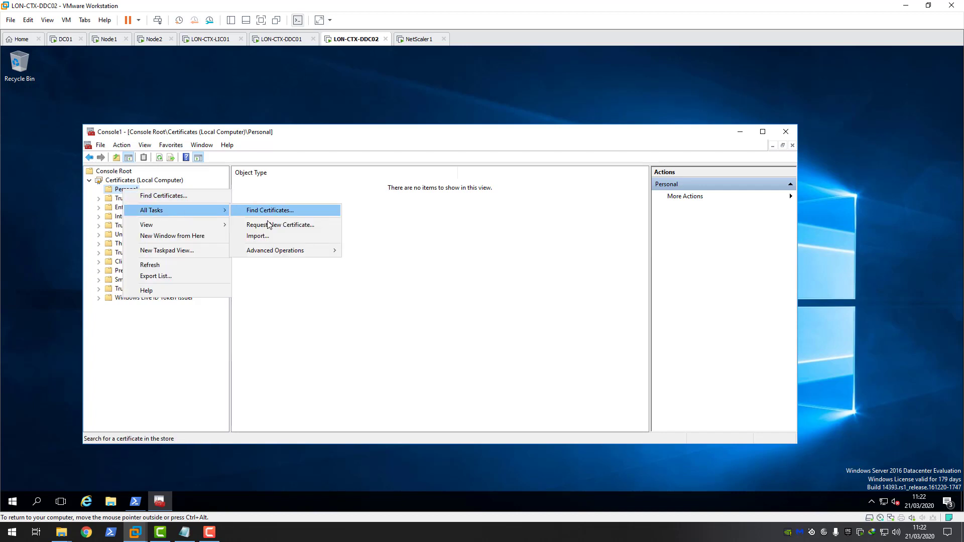
{"action": "left_click", "coordinate": [266, 236]}
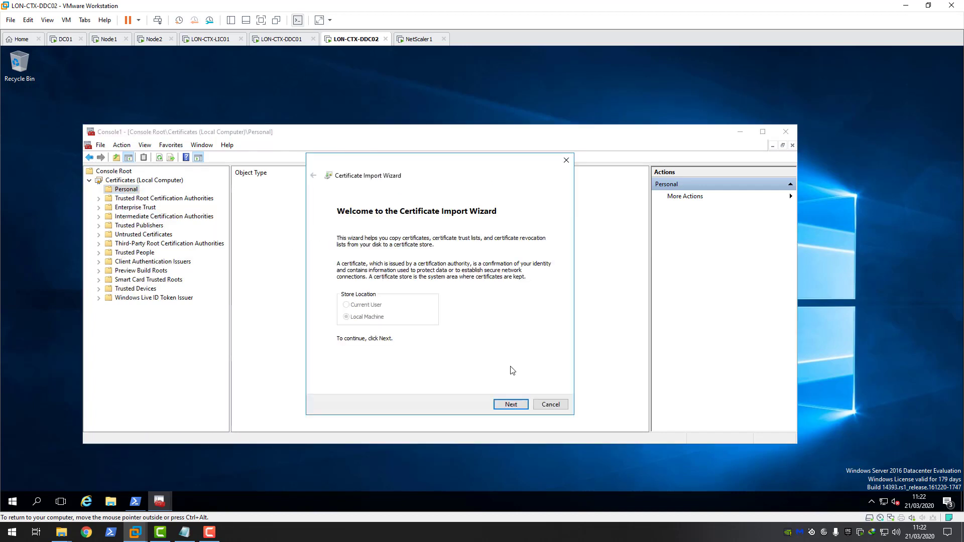
Step: Choose the citrixxmlvip file using the Personal Information Exchange file filter
{"action": "left_click", "coordinate": [506, 397]}
{"action": "left_click", "coordinate": [523, 252]}
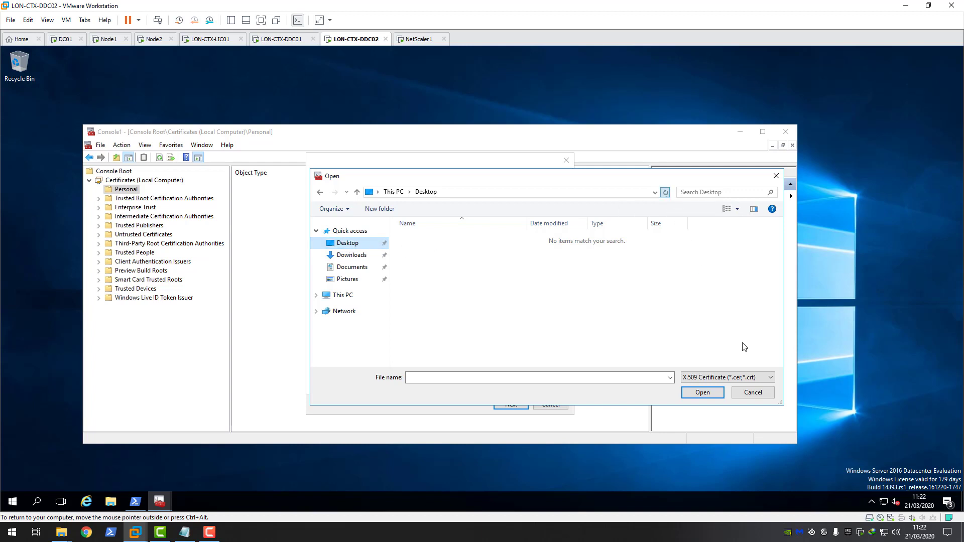
{"action": "left_click", "coordinate": [771, 378]}
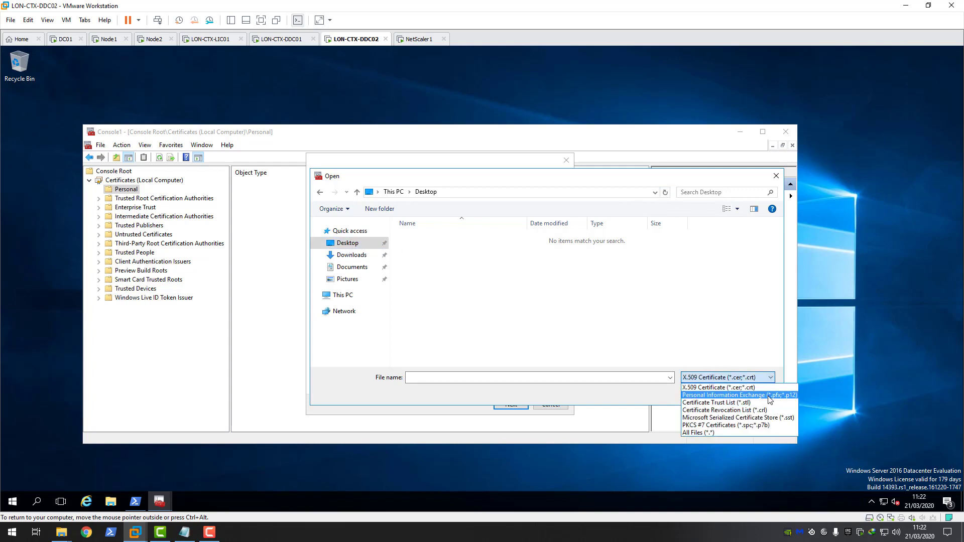
{"action": "left_click", "coordinate": [770, 397]}
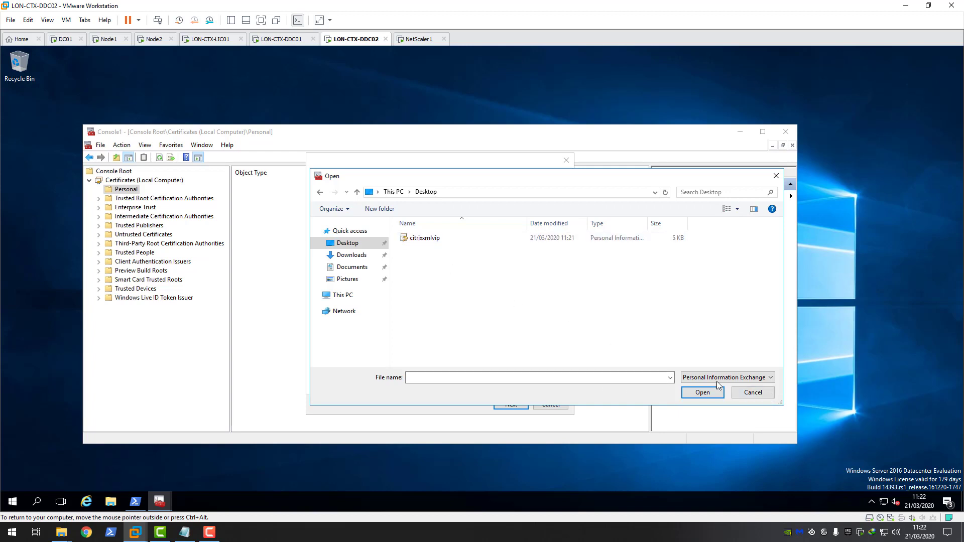
{"action": "left_click", "coordinate": [429, 242]}
{"action": "double_click", "coordinate": [430, 240]}
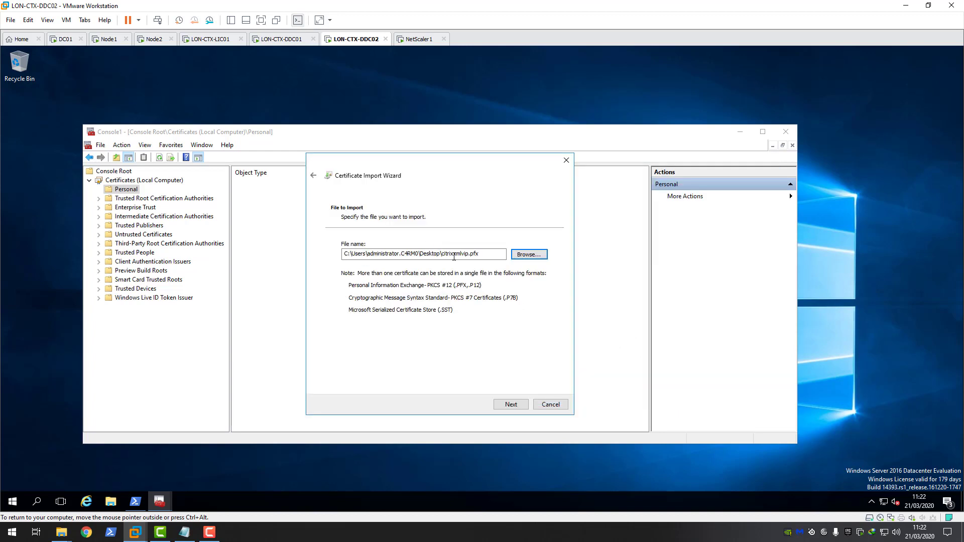
{"action": "left_click", "coordinate": [510, 405]}
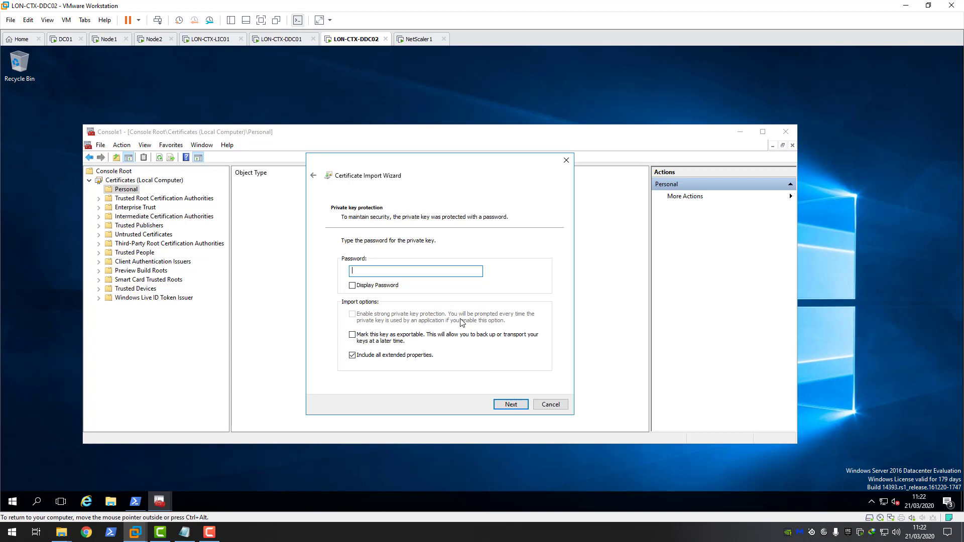
Step: Enter the PFX password, mark the key exportable, finish, and view the Personal certificates
{"action": "type", "text": "•••"}
{"action": "left_click", "coordinate": [352, 334]}
{"action": "left_click", "coordinate": [514, 405]}
{"action": "left_click", "coordinate": [513, 405]}
{"action": "left_click", "coordinate": [513, 405]}
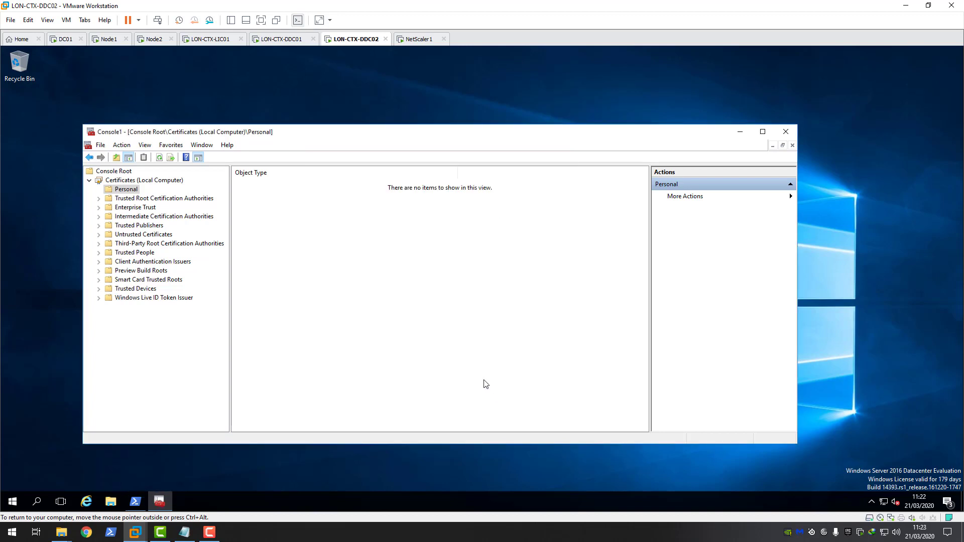
{"action": "left_click", "coordinate": [523, 316]}
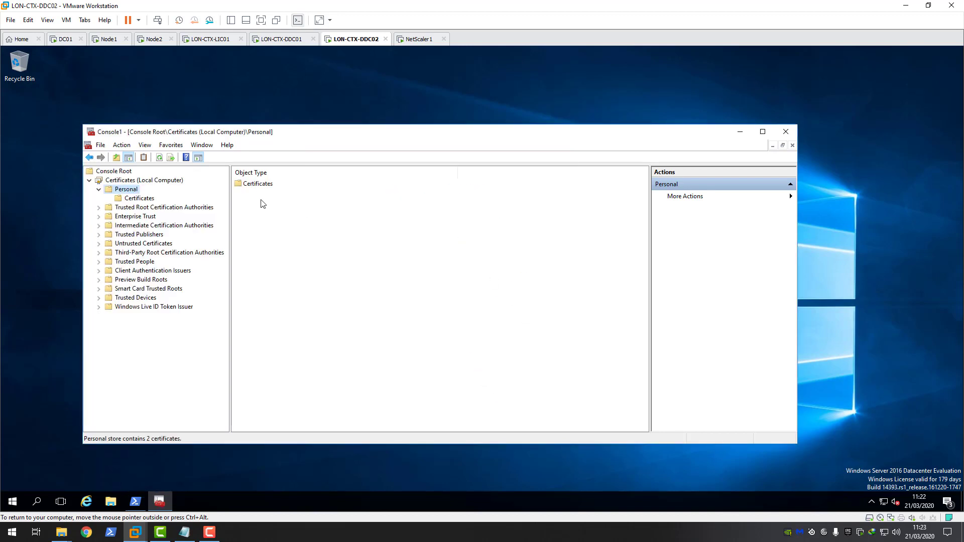
{"action": "left_click", "coordinate": [154, 199]}
{"action": "left_click", "coordinate": [275, 194]}
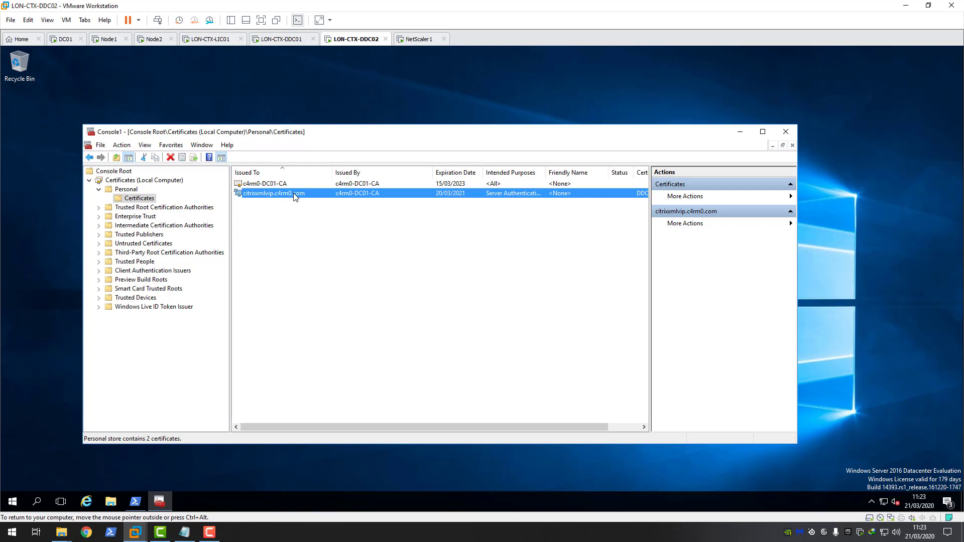
Step: Show the Thumbprint field in the imported citrixxmlvip.c4rm0.com certificate's Details
{"action": "left_click", "coordinate": [281, 42]}
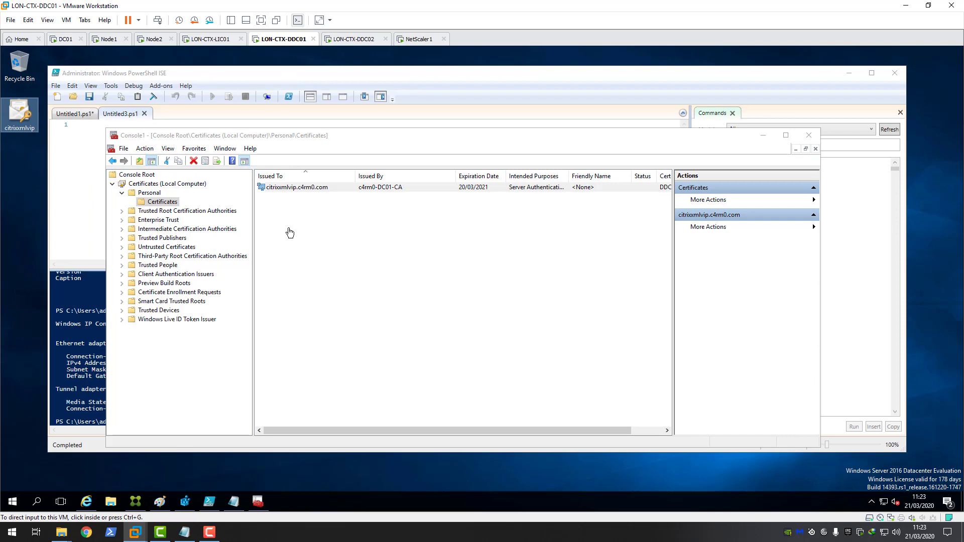
{"action": "left_click", "coordinate": [353, 40]}
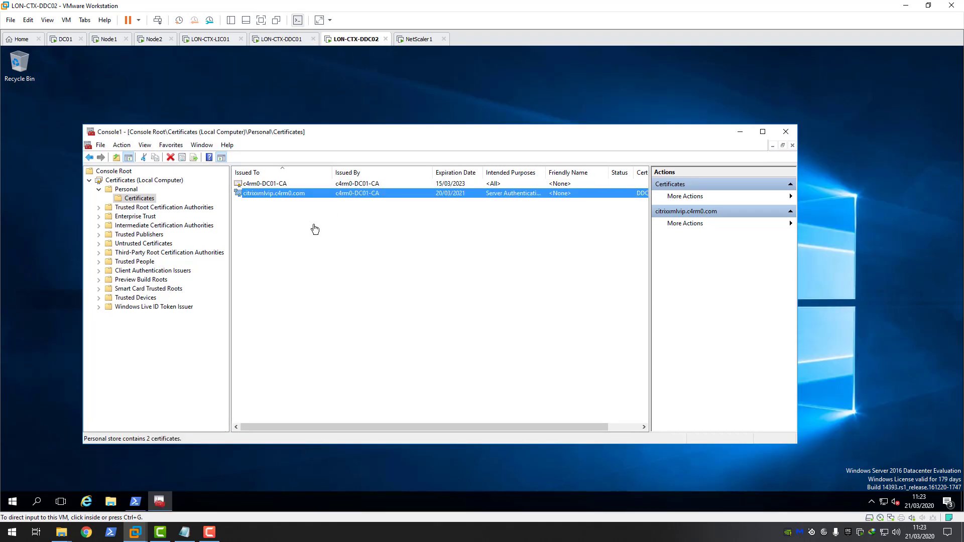
{"action": "double_click", "coordinate": [277, 198]}
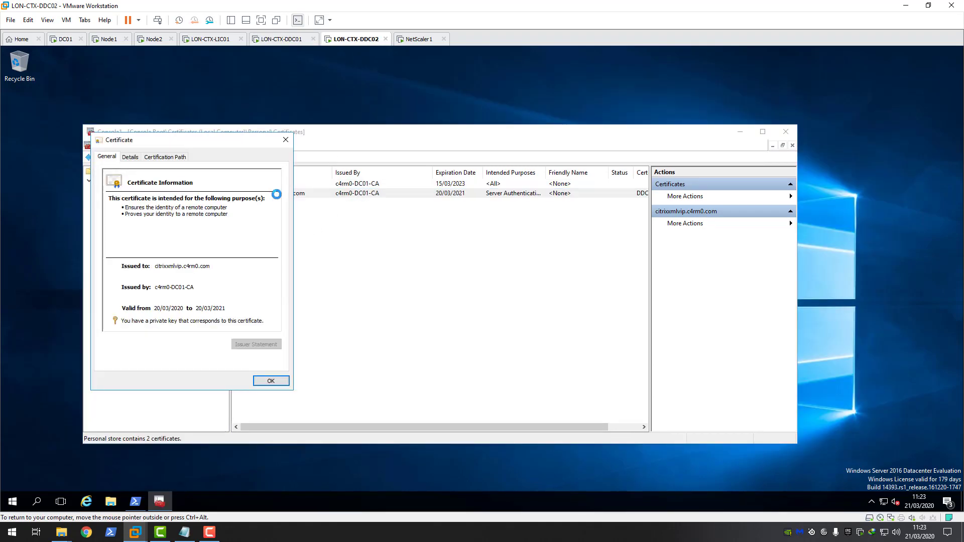
{"action": "left_click", "coordinate": [130, 156]}
{"action": "left_click_drag", "start_coordinate": [277, 206], "coordinate": [278, 246]}
{"action": "left_click", "coordinate": [134, 255]}
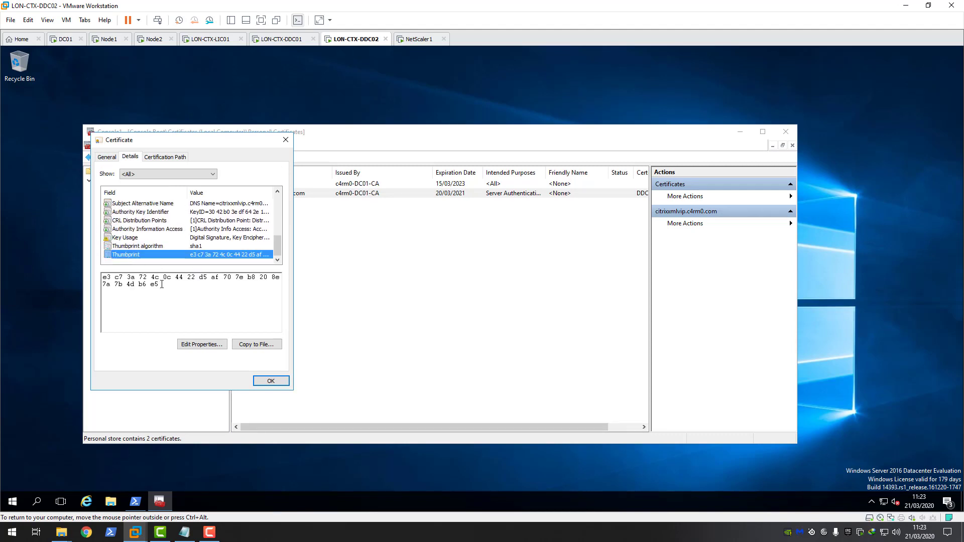
Step: Copy the hex thumbprint line from the Notepad notes on LON-CTX-DDC01
{"action": "left_click", "coordinate": [281, 39]}
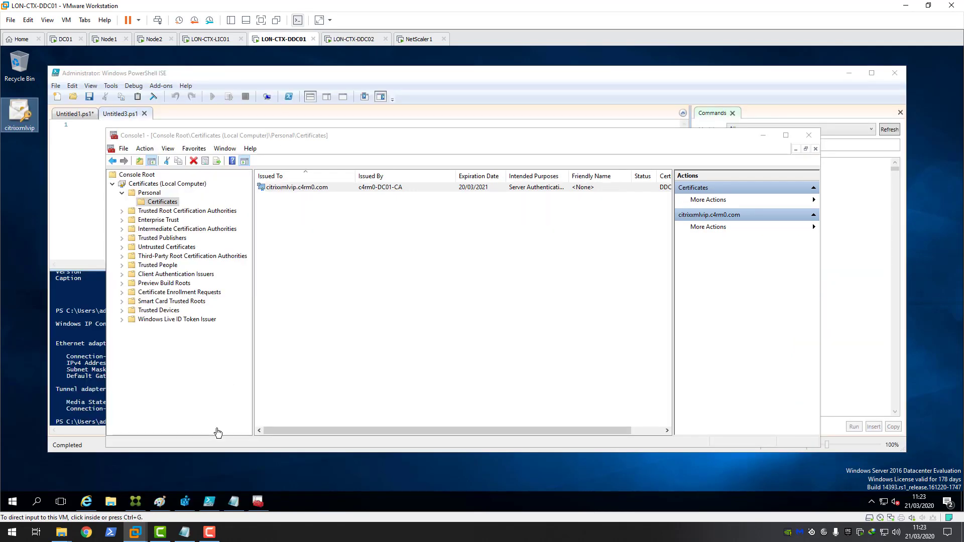
{"action": "left_click", "coordinate": [235, 501]}
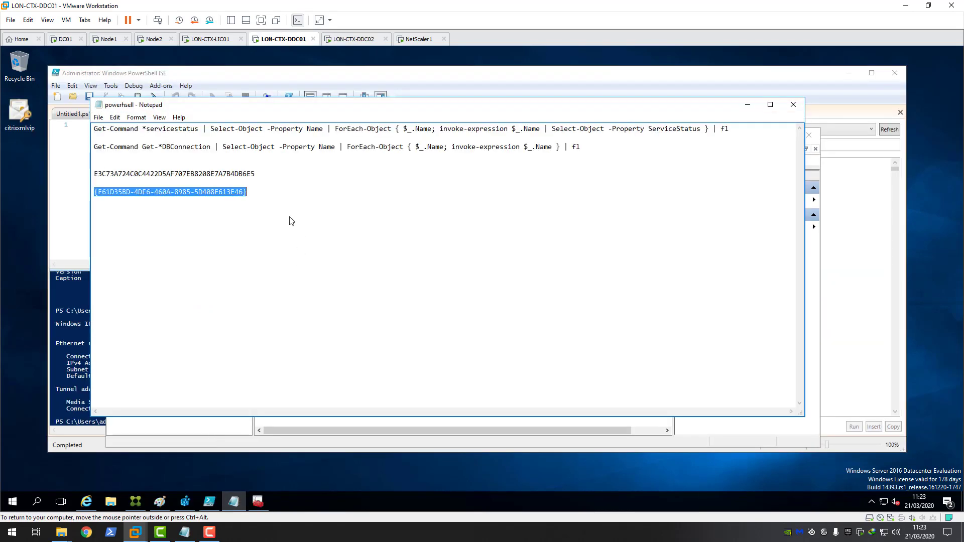
{"action": "left_click", "coordinate": [259, 174]}
{"action": "left_click_drag", "start_coordinate": [259, 174], "coordinate": [91, 176]}
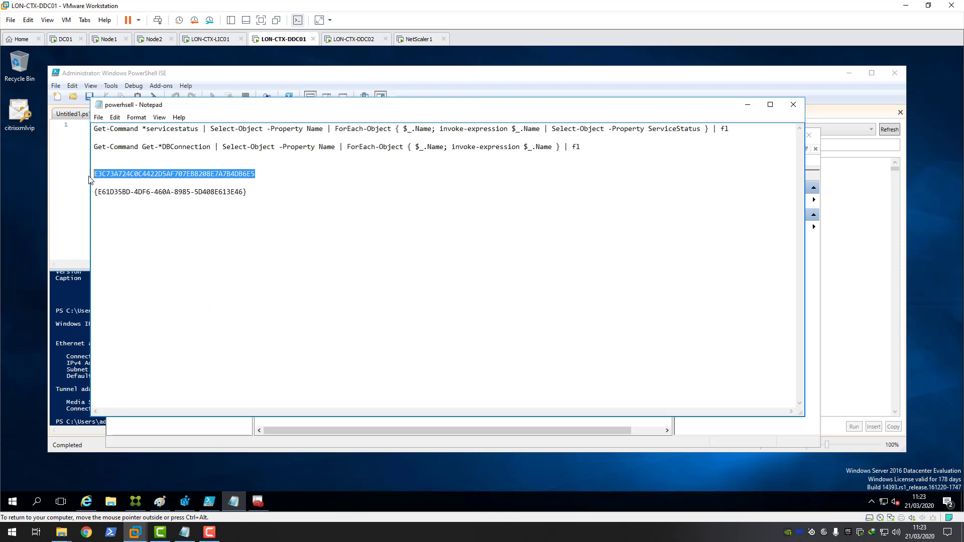
{"action": "right_click", "coordinate": [115, 178]}
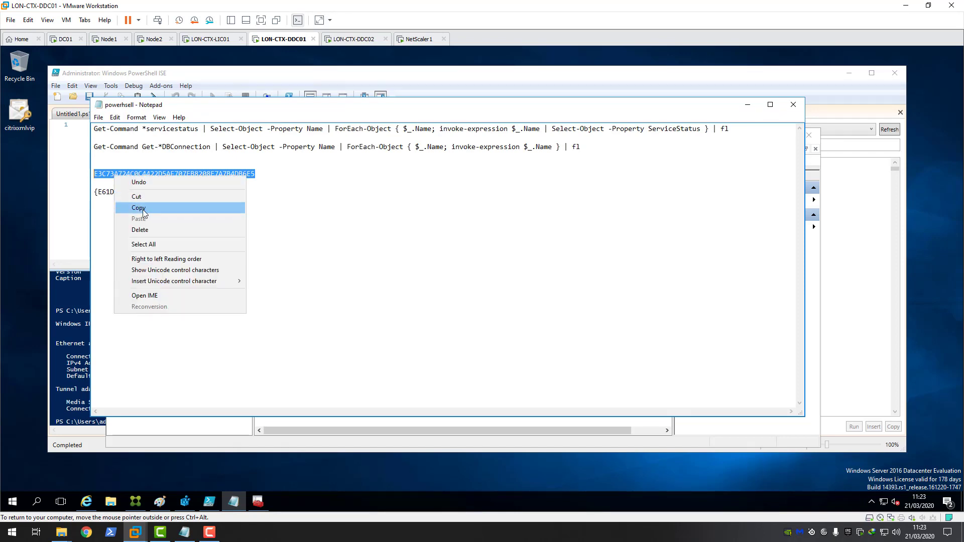
{"action": "left_click", "coordinate": [143, 210]}
{"action": "left_click", "coordinate": [300, 213]}
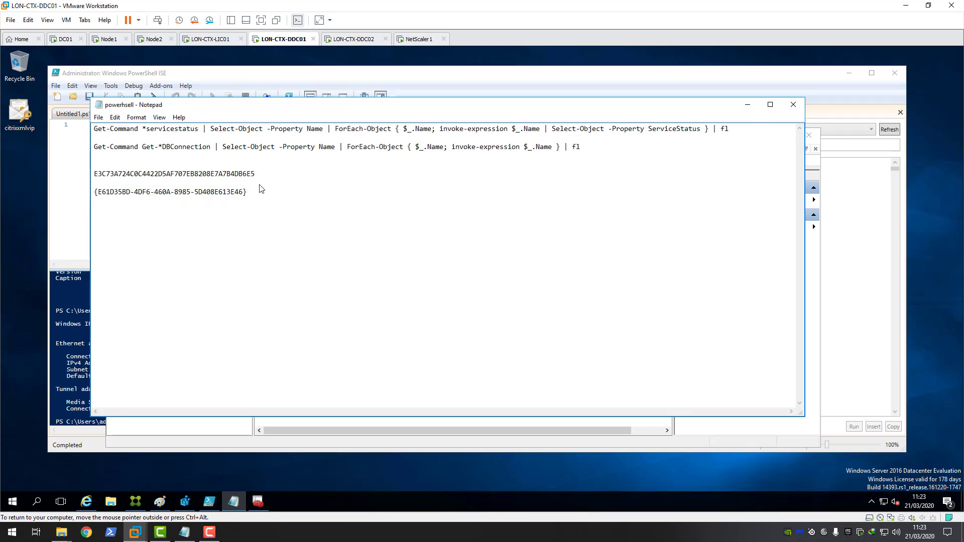
Step: Return to LON-CTX-DDC02 and bring up PowerShell
{"action": "key", "text": "ctrl+alt"}
{"action": "key", "text": "ctrl+Tab"}
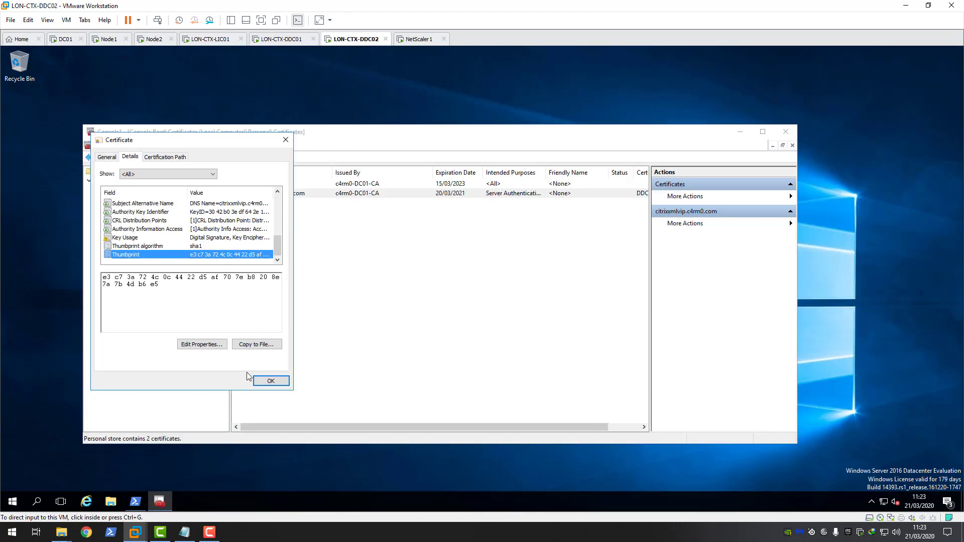
{"action": "left_click", "coordinate": [135, 501]}
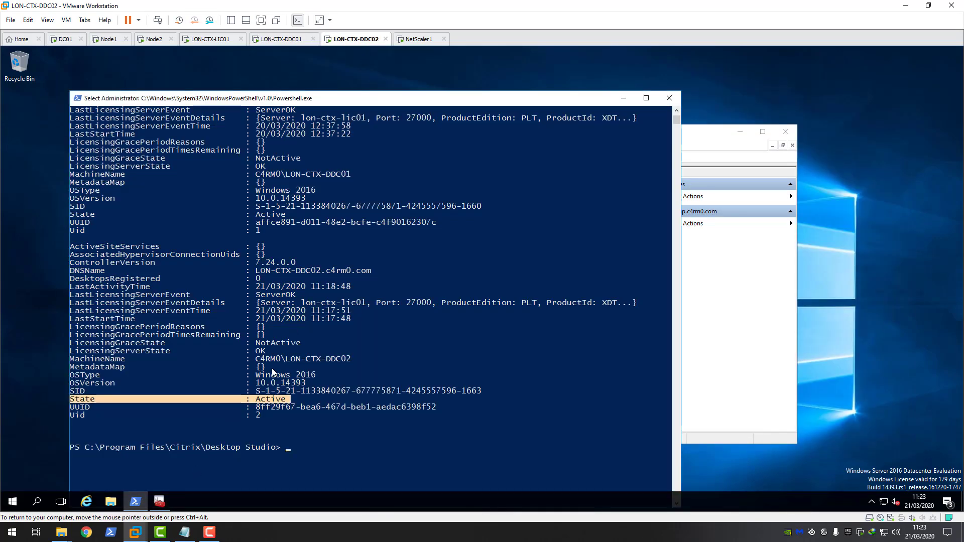
Step: On DDC02, run Get-WmiObject -class win32_product | where name -eq "Citrix broker service" in PowerShell
{"action": "scroll", "coordinate": [259, 405], "scroll_direction": "down", "scroll_amount": 1}
{"action": "left_click", "coordinate": [292, 426]}
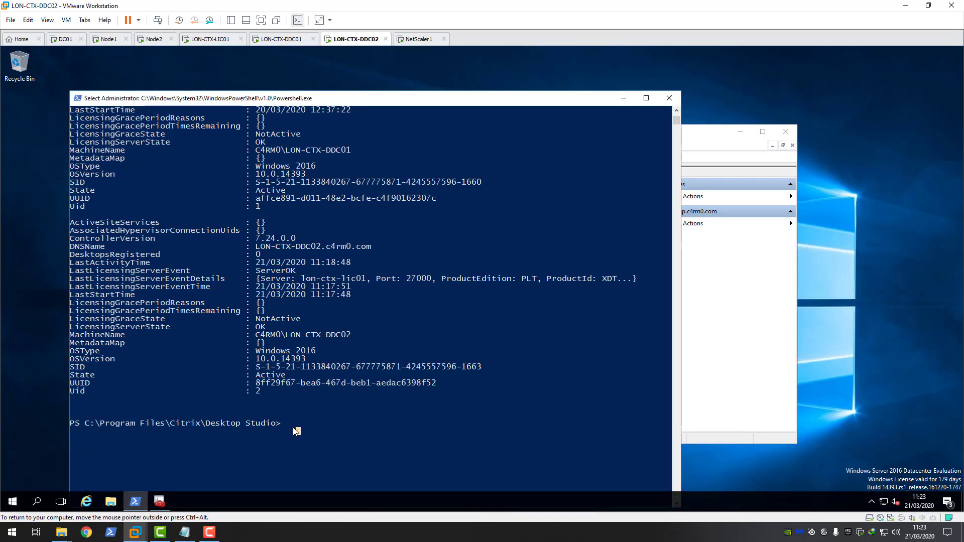
{"action": "right_click", "coordinate": [295, 428]}
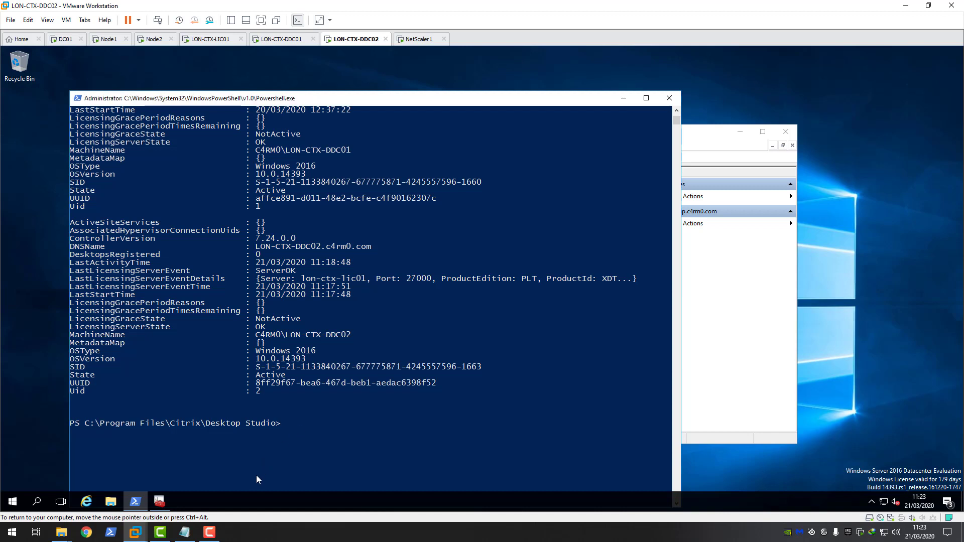
{"action": "type", "text": "get-wmiob"}
{"action": "key", "text": "Tab"}
{"action": "type", "text": "-class win32_product |"}
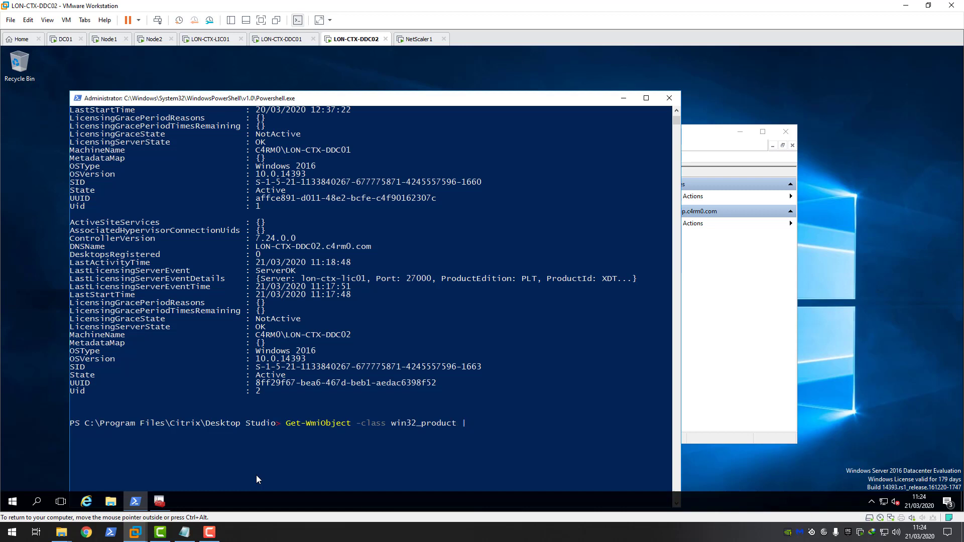
{"action": "type", "text": "ere name -eq \"Citrix broker se"}
{"action": "type", "text": "rvice\""}
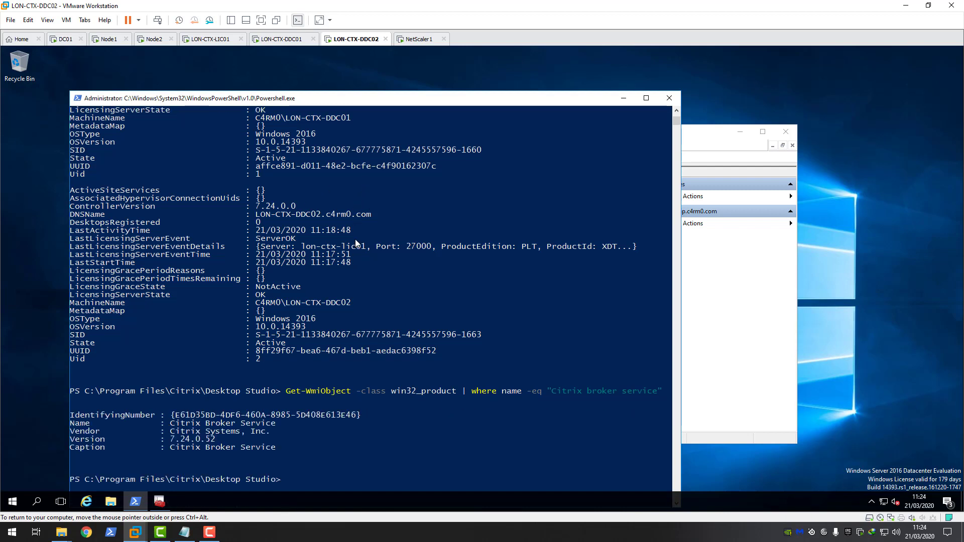
Step: Copy the Broker Service IdentifyingNumber GUID {E61D35BD-4DF6-460A-8985-5D408E613E46}, including braces
{"action": "left_click_drag", "start_coordinate": [172, 415], "coordinate": [360, 414]}
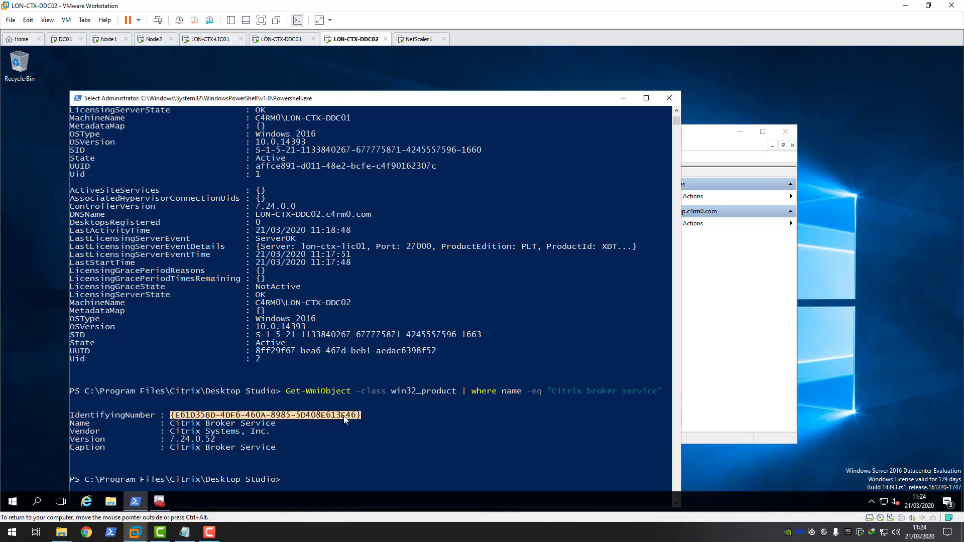
{"action": "right_click", "coordinate": [344, 416]}
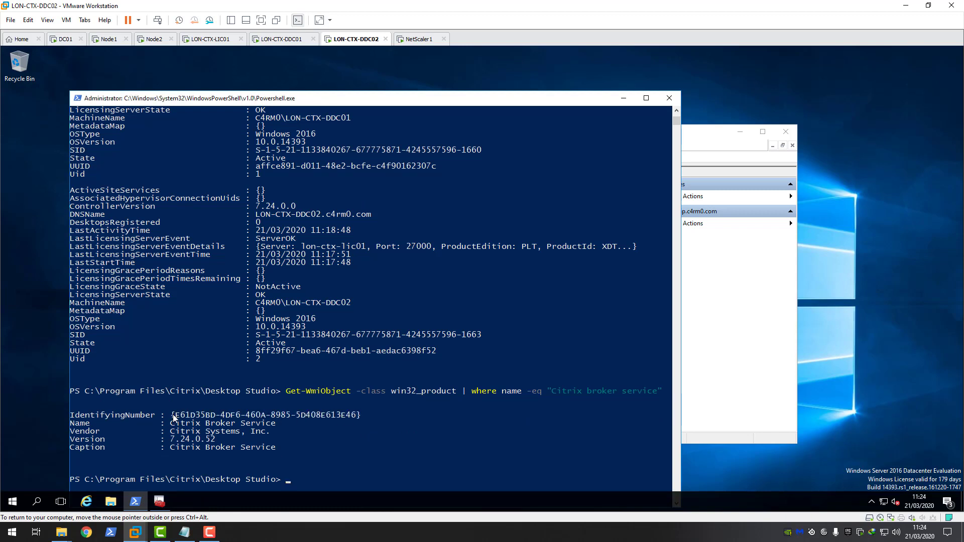
{"action": "left_click_drag", "start_coordinate": [175, 414], "coordinate": [265, 415]}
{"action": "left_click_drag", "start_coordinate": [172, 415], "coordinate": [359, 415]}
{"action": "right_click", "coordinate": [339, 440]}
Step: Compare the DDC02 GUID against the GUID and certificate hash lines in DDC01's notes
{"action": "left_click", "coordinate": [278, 40]}
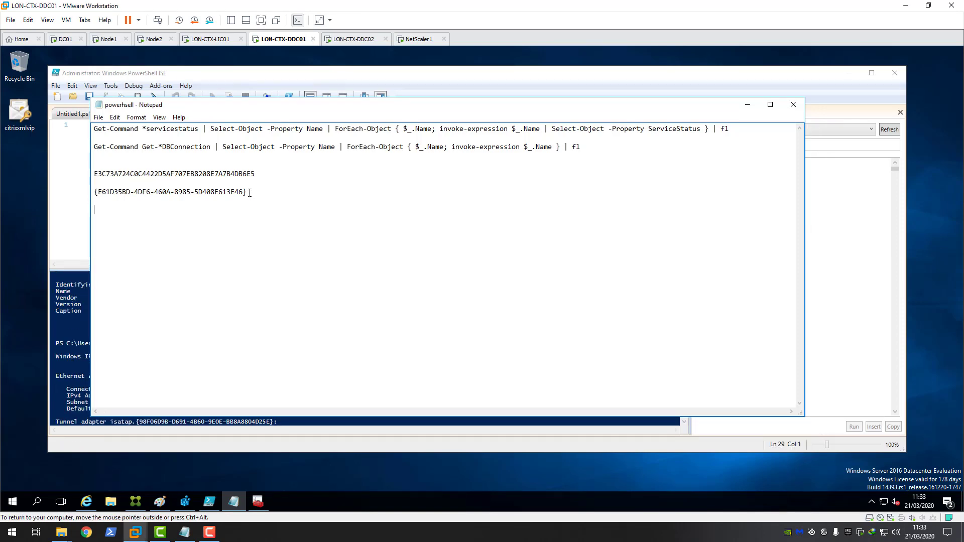
{"action": "left_click_drag", "start_coordinate": [247, 192], "coordinate": [92, 192]}
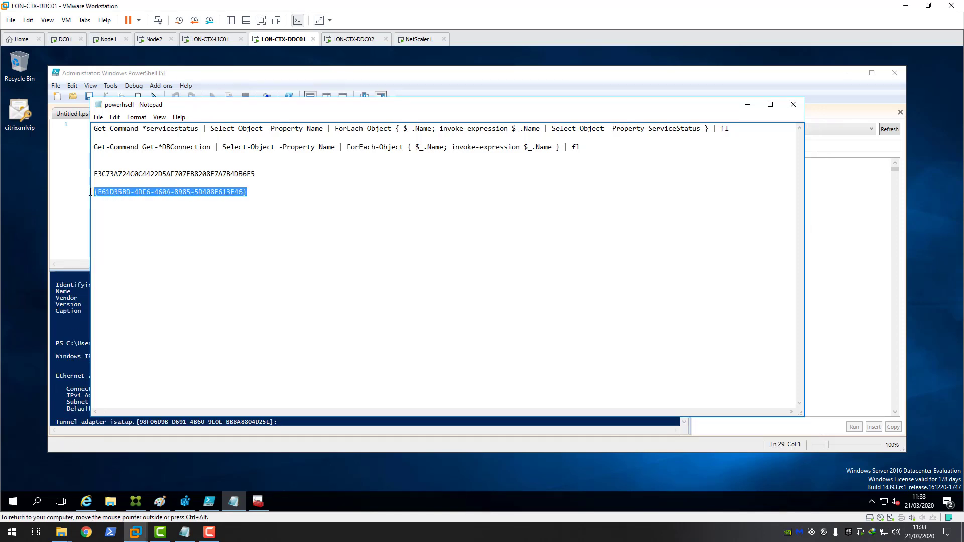
{"action": "left_click", "coordinate": [355, 40]}
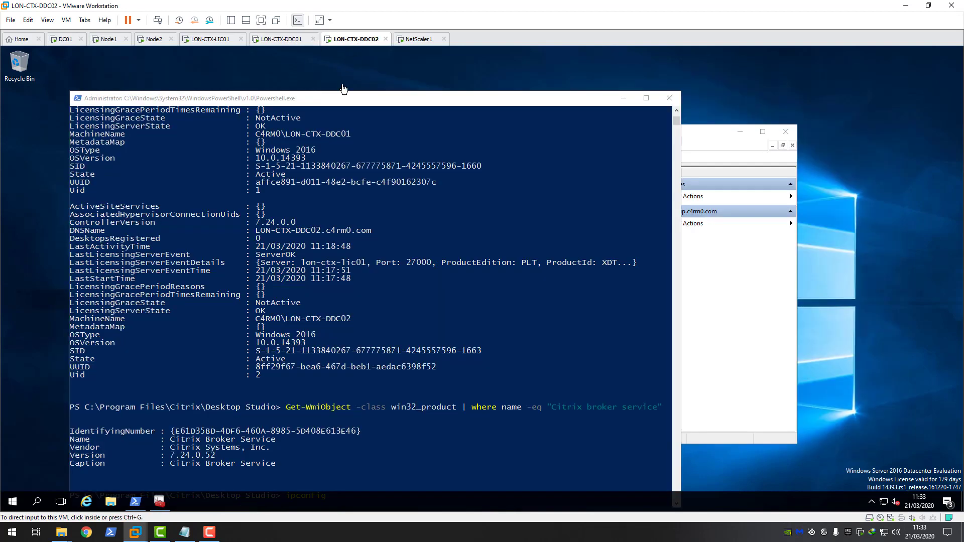
{"action": "left_click", "coordinate": [359, 432]}
{"action": "left_click_drag", "start_coordinate": [172, 431], "coordinate": [360, 431]}
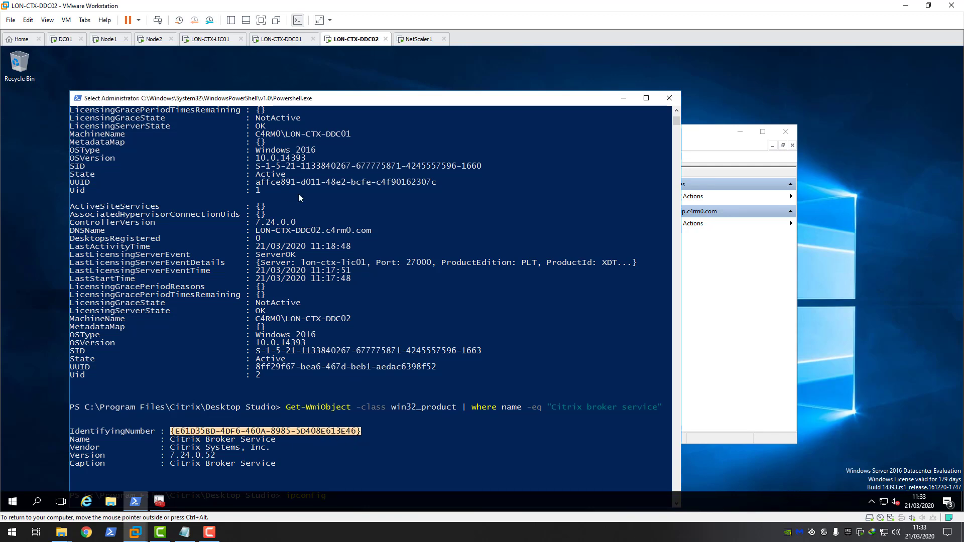
{"action": "left_click", "coordinate": [289, 41]}
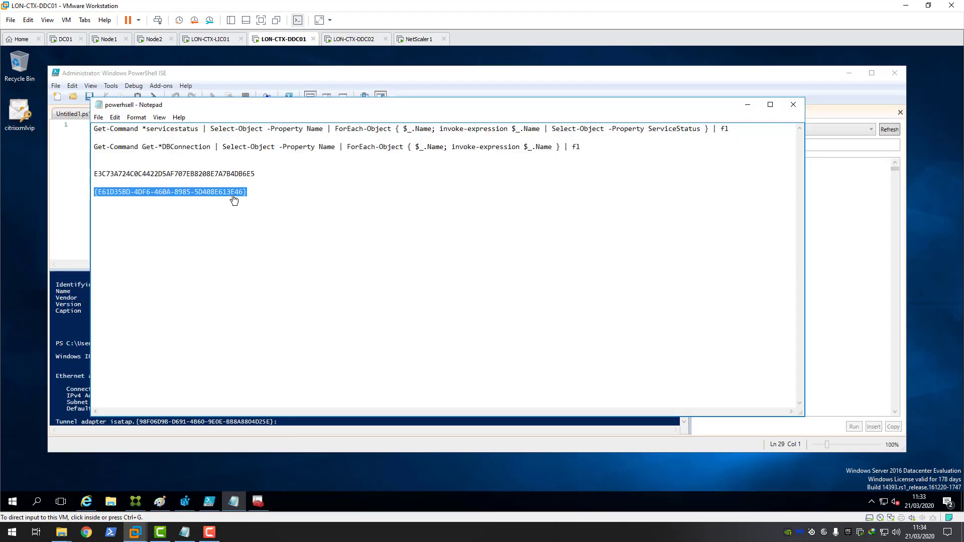
{"action": "left_click_drag", "start_coordinate": [255, 191], "coordinate": [92, 194]}
{"action": "left_click_drag", "start_coordinate": [263, 175], "coordinate": [88, 175]}
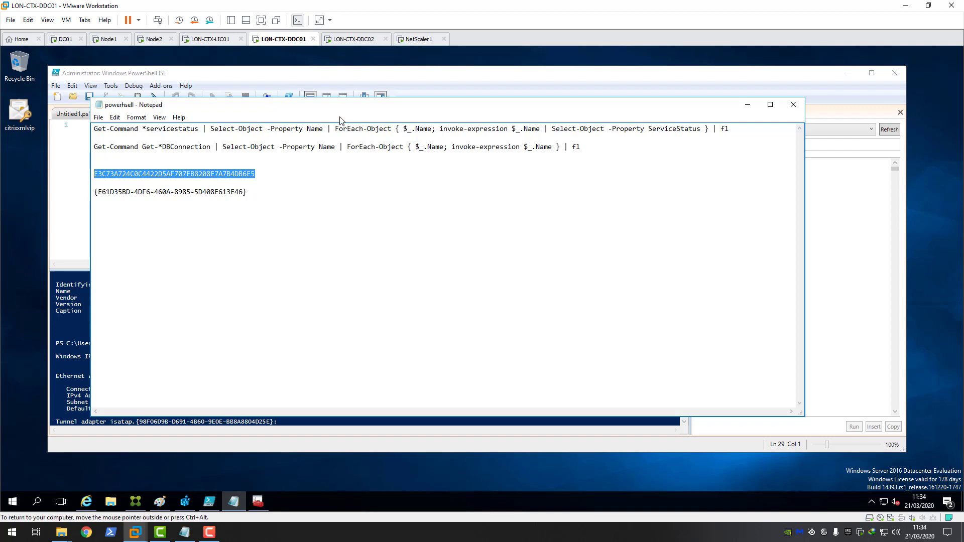
{"action": "left_click", "coordinate": [355, 39]}
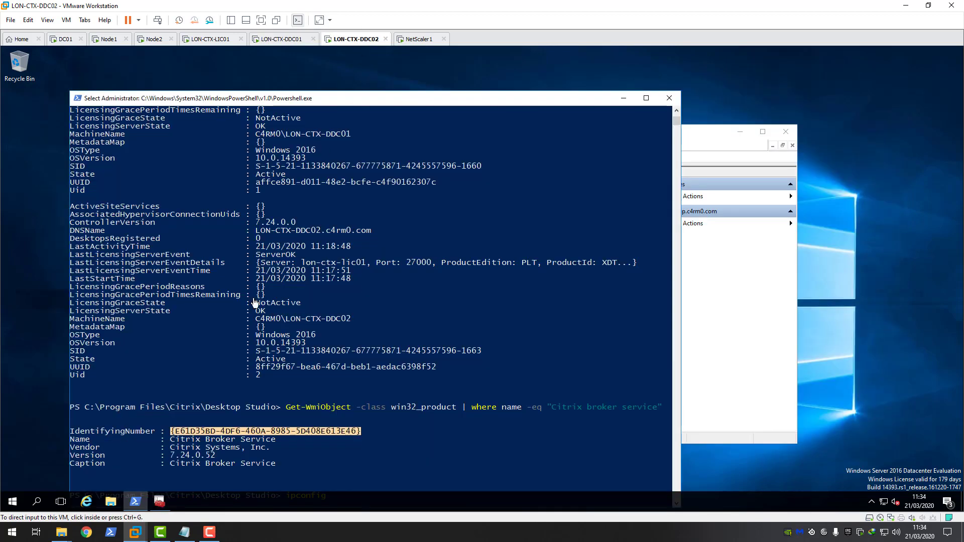
Step: In an administrator Command Prompt, begin the command netsh http add sslcert ipport=
{"action": "left_click", "coordinate": [13, 502]}
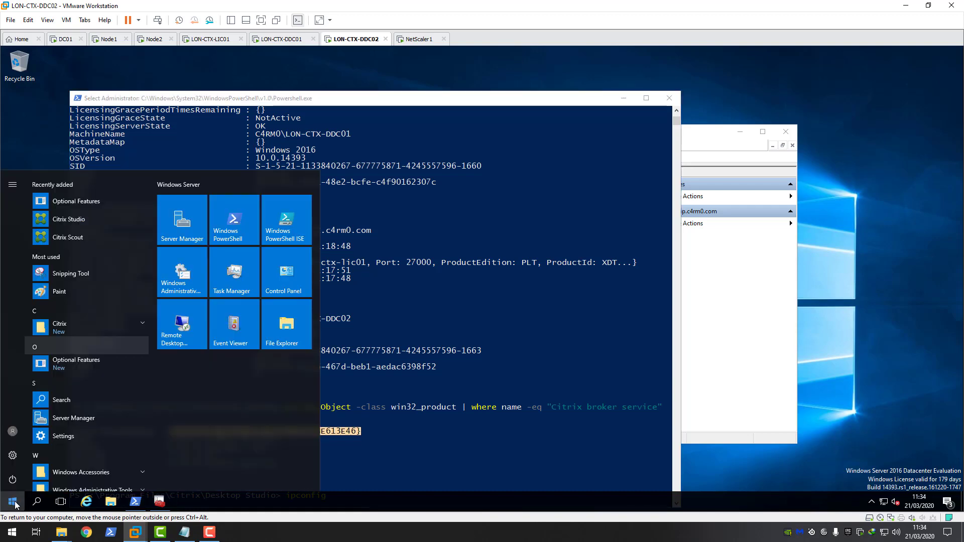
{"action": "type", "text": "cmd"}
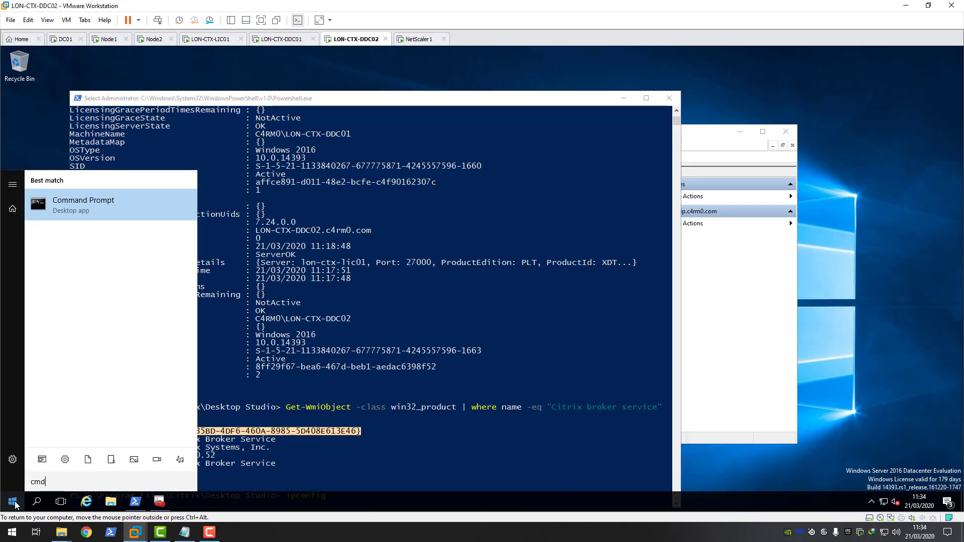
{"action": "left_click", "coordinate": [78, 213]}
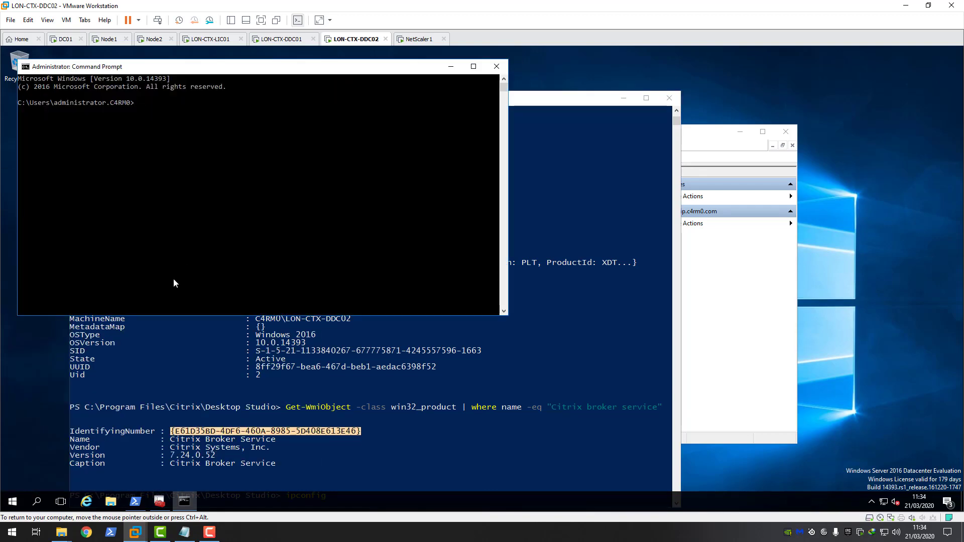
{"action": "type", "text": "netsh http ass"}
{"action": "key", "text": "BackSpace"}
{"action": "key", "text": "BackSpace"}
{"action": "type", "text": "dd sslcert "}
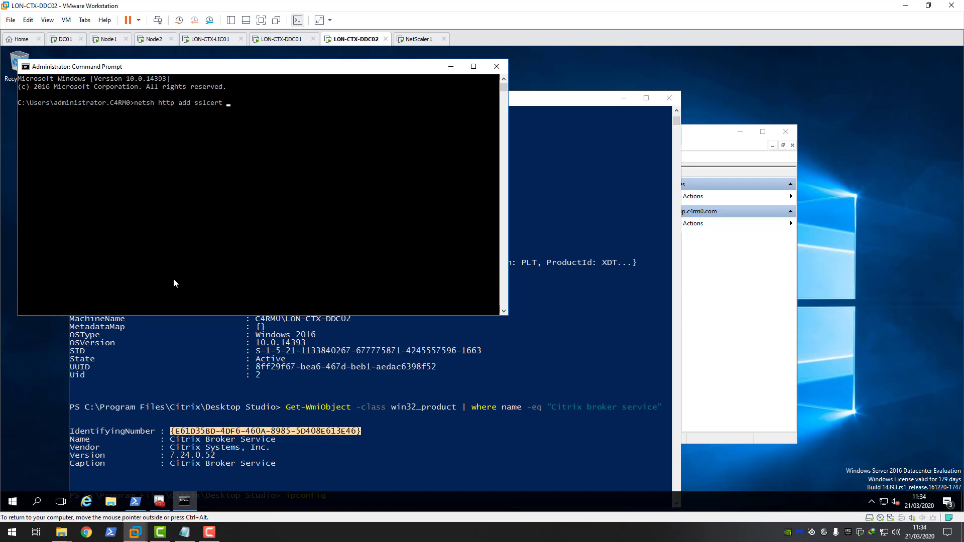
{"action": "type", "text": "ipport="}
Step: Insert the IP address 192.168.3.137 from PowerShell, followed by :443 hash=
{"action": "left_click", "coordinate": [327, 417]}
{"action": "scroll", "coordinate": [325, 418], "scroll_direction": "down", "scroll_amount": 5}
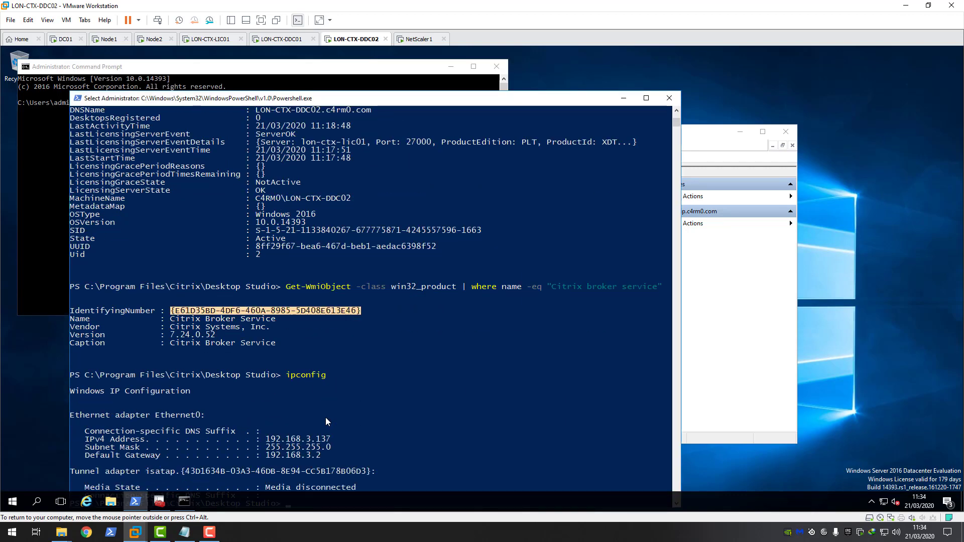
{"action": "left_click", "coordinate": [267, 439]}
{"action": "left_click_drag", "start_coordinate": [275, 442], "coordinate": [330, 442]}
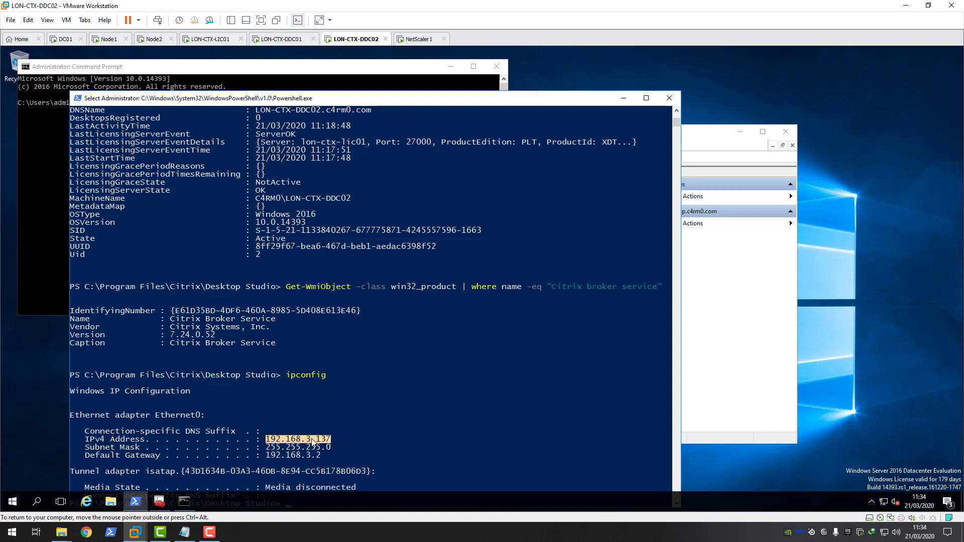
{"action": "right_click", "coordinate": [311, 439]}
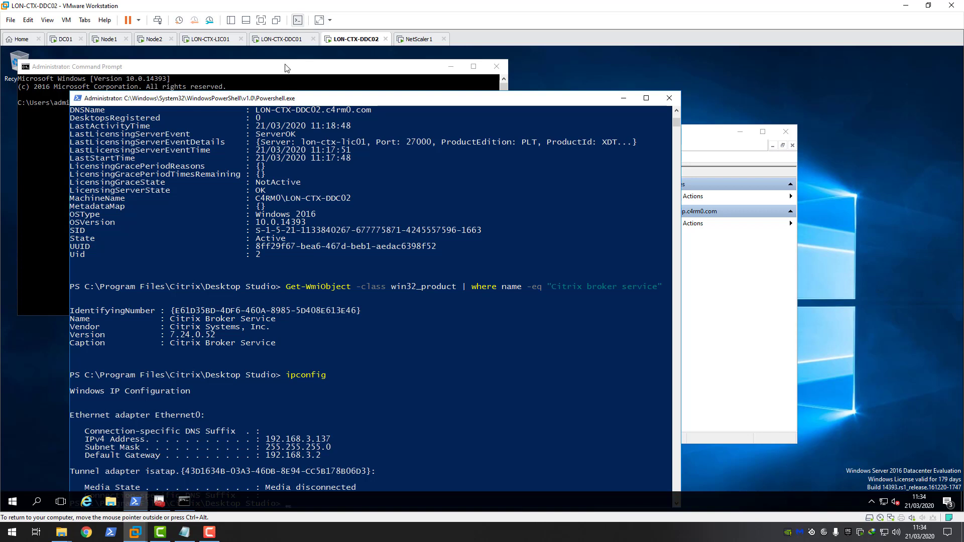
{"action": "left_click", "coordinate": [284, 65]}
{"action": "right_click", "coordinate": [268, 134]}
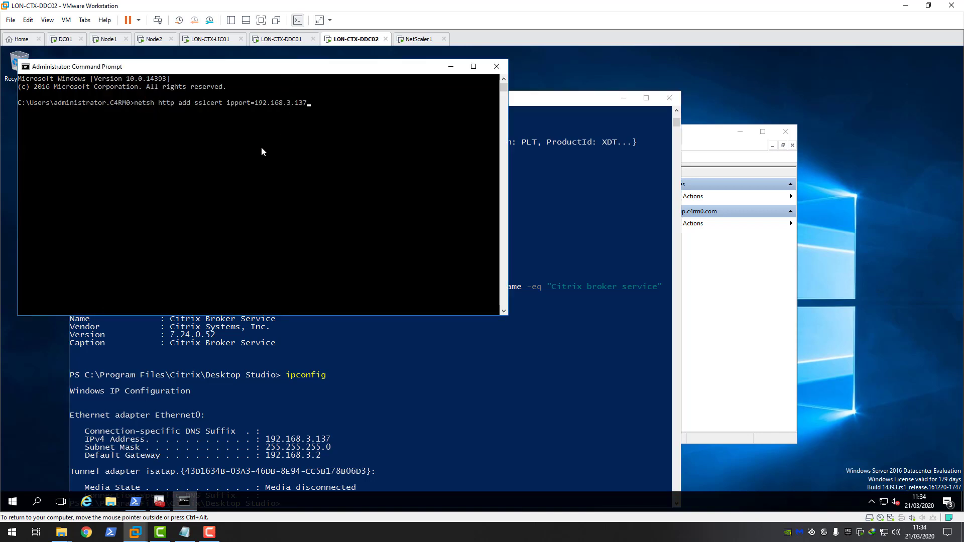
{"action": "type", "text": ":443 hash="}
Step: Add the certificate hash from DDC01's notes, followed by appid=
{"action": "left_click", "coordinate": [282, 39]}
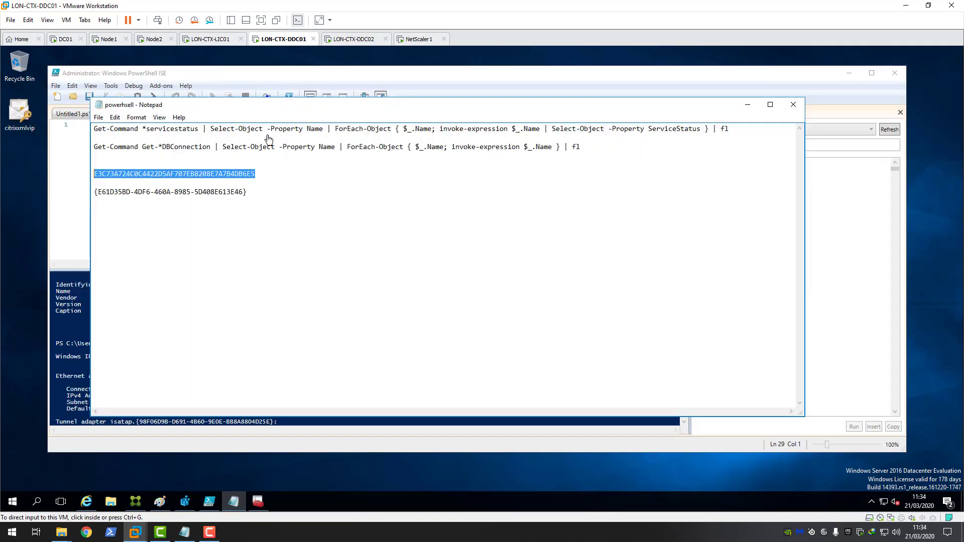
{"action": "left_click", "coordinate": [259, 173]}
{"action": "left_click_drag", "start_coordinate": [255, 174], "coordinate": [93, 173]}
{"action": "right_click", "coordinate": [107, 175]}
{"action": "left_click", "coordinate": [130, 209]}
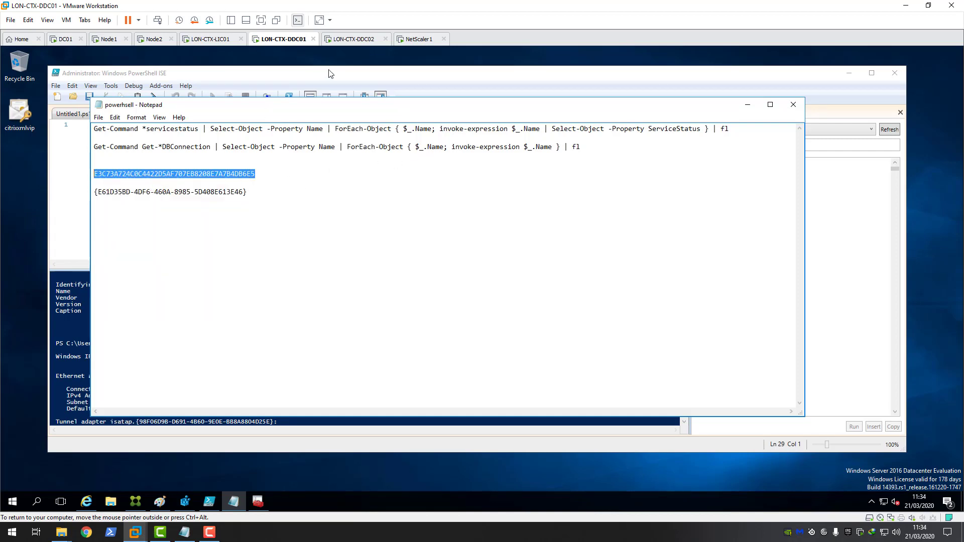
{"action": "left_click", "coordinate": [352, 40]}
{"action": "left_click", "coordinate": [328, 149]}
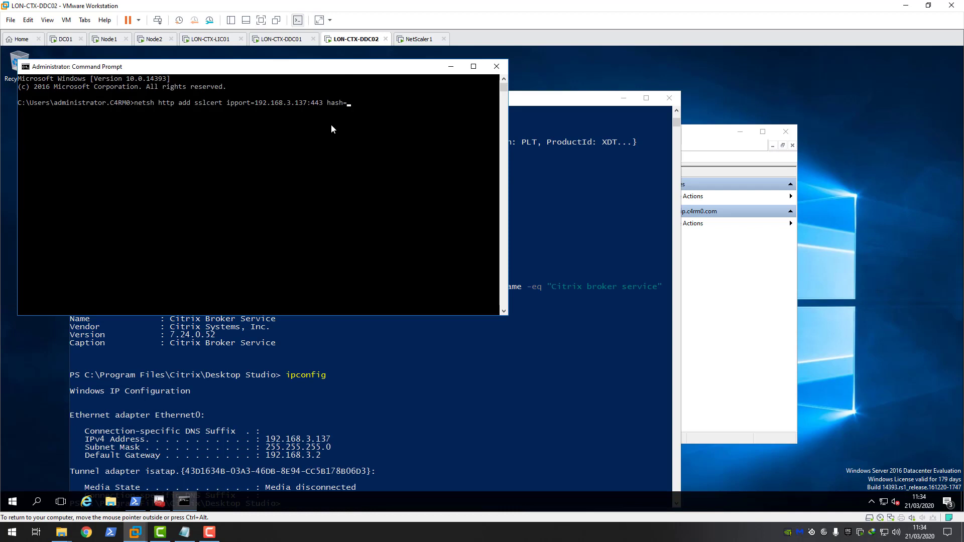
{"action": "key", "text": "ctrl+v"}
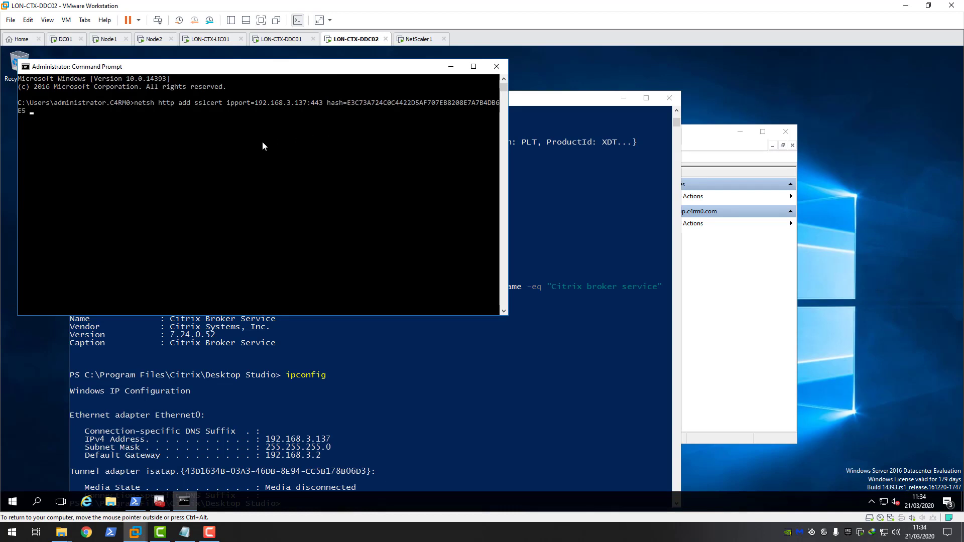
{"action": "type", "text": "appis"}
{"action": "key", "text": "BackSpace"}
{"action": "type", "text": "d="}
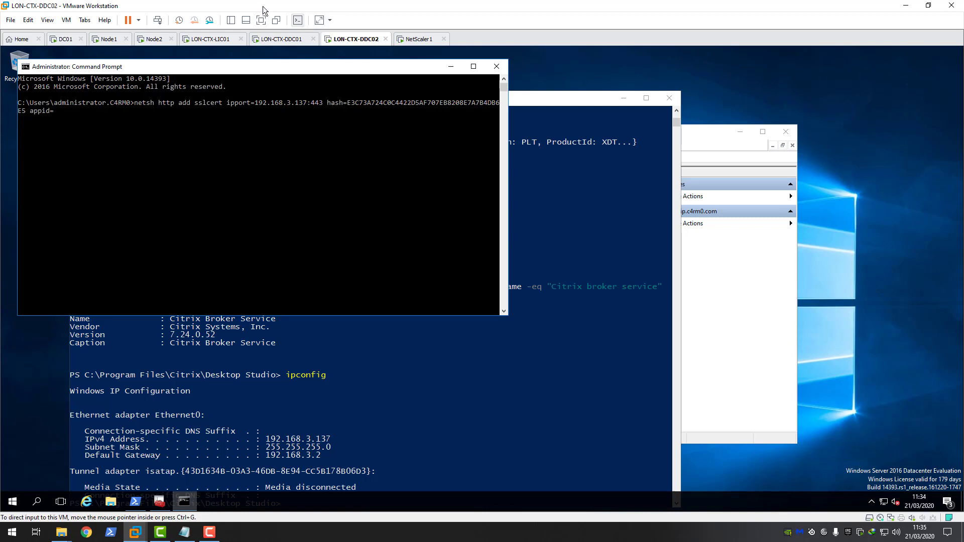
Step: Add the Broker Service GUID from DDC01's notes as the appid and run the binding command
{"action": "left_click", "coordinate": [289, 39]}
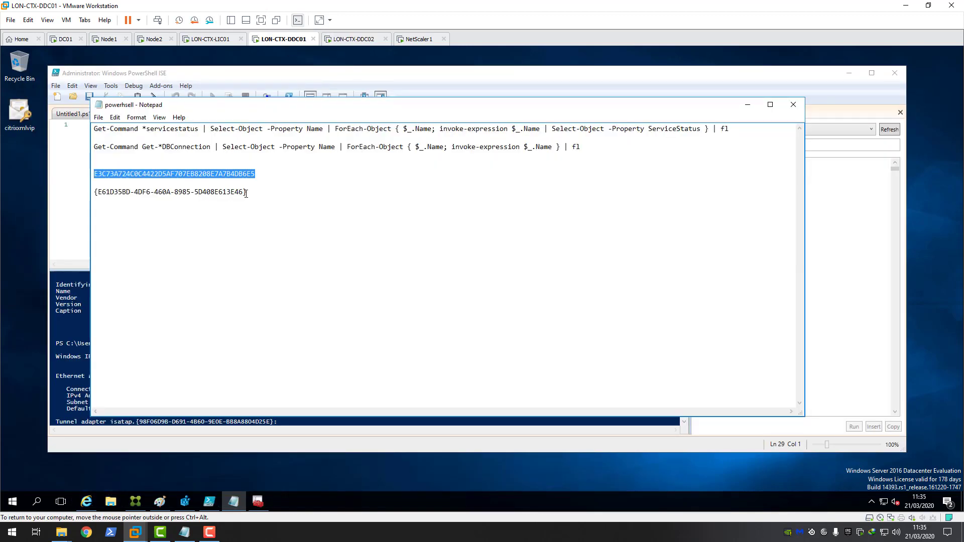
{"action": "left_click_drag", "start_coordinate": [246, 193], "coordinate": [94, 193]}
{"action": "right_click", "coordinate": [99, 193]}
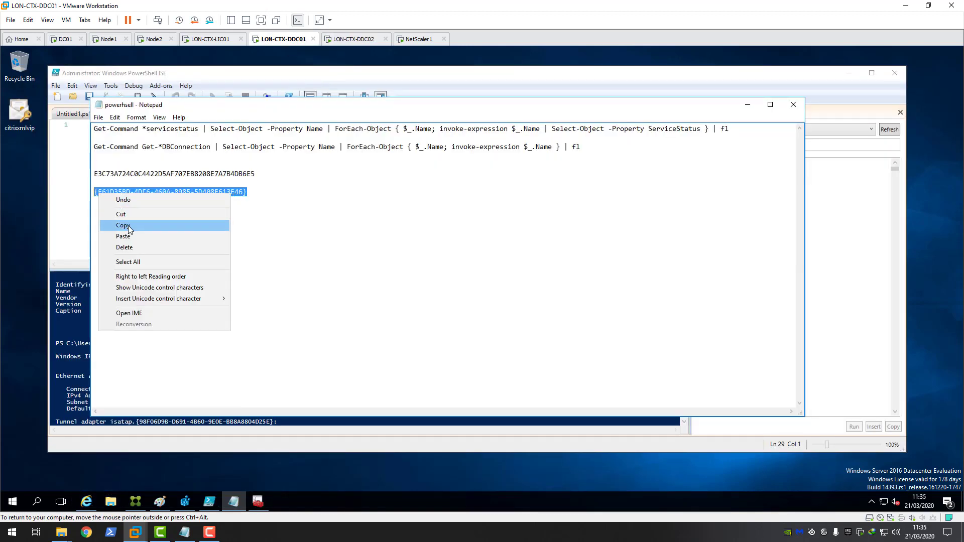
{"action": "left_click", "coordinate": [123, 226]}
{"action": "left_click", "coordinate": [352, 39]}
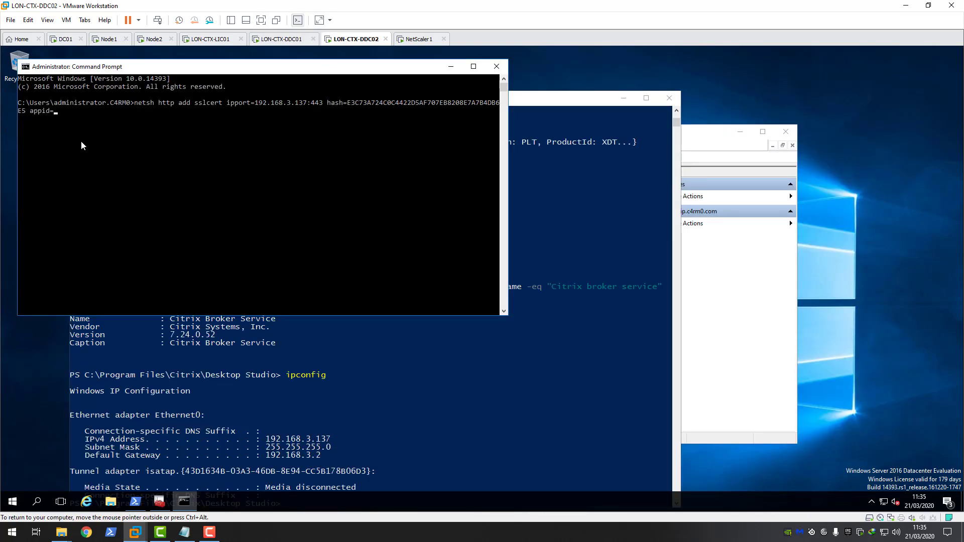
{"action": "right_click", "coordinate": [68, 131]}
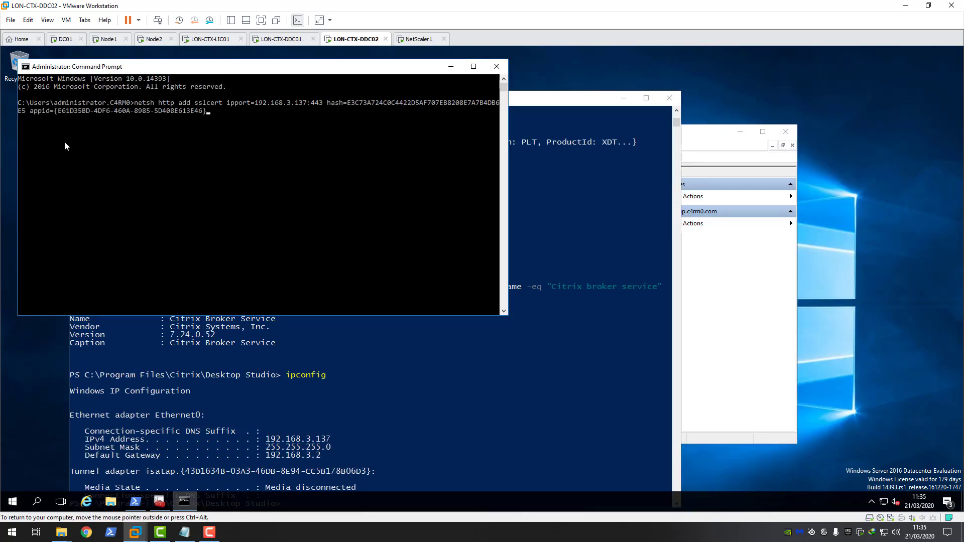
{"action": "key", "text": "Return"}
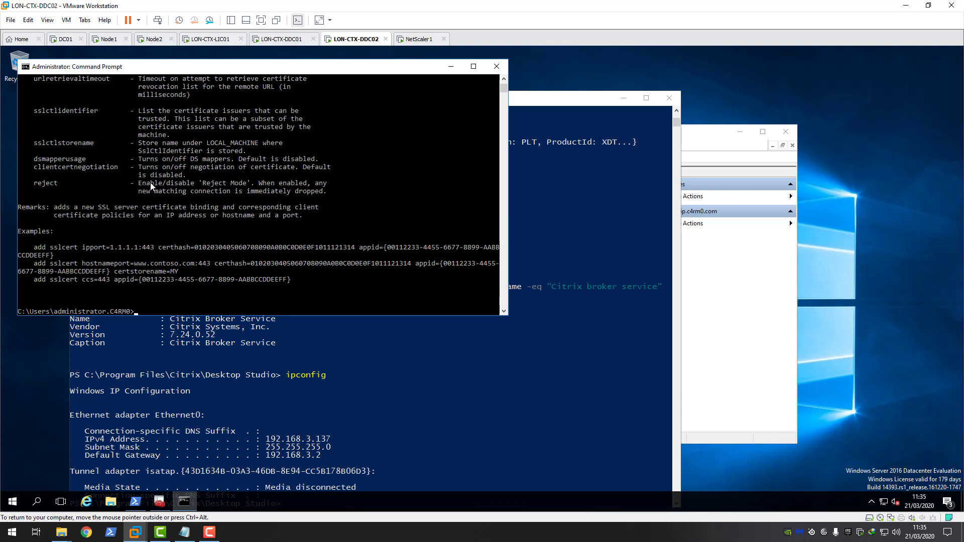
Step: Fix the hash= parameter to certhash= and rerun the SSL binding command
{"action": "scroll", "coordinate": [156, 189], "scroll_direction": "up", "scroll_amount": 15}
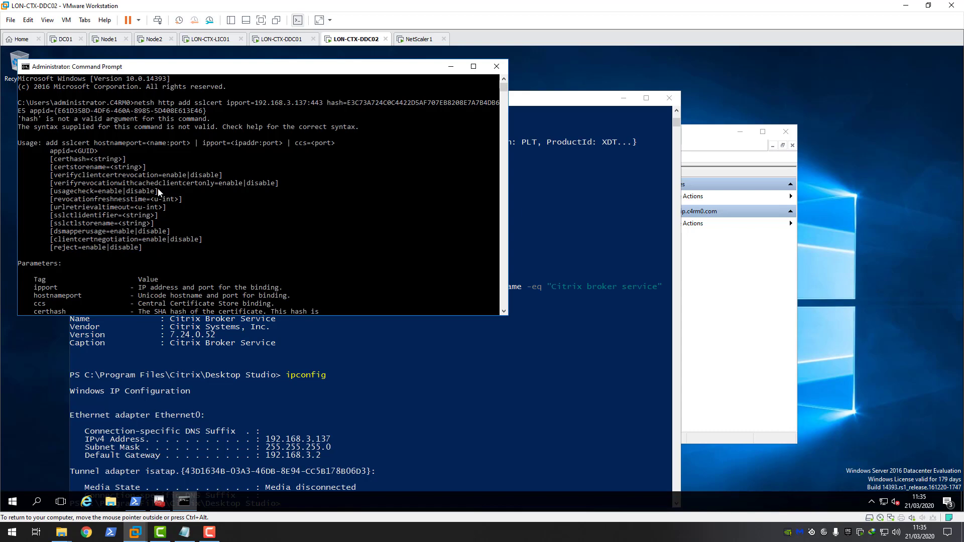
{"action": "scroll", "coordinate": [158, 188], "scroll_direction": "down", "scroll_amount": 15}
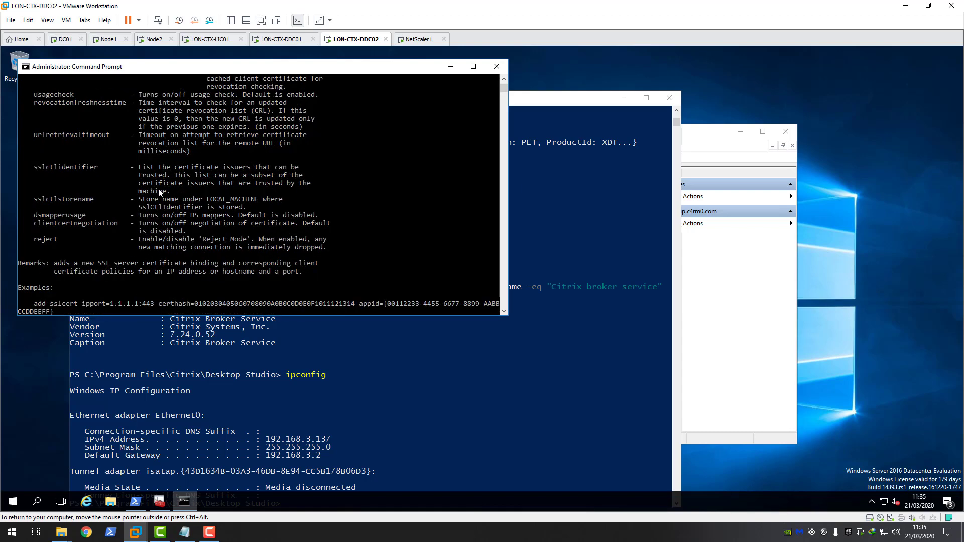
{"action": "scroll", "coordinate": [159, 189], "scroll_direction": "down", "scroll_amount": 2}
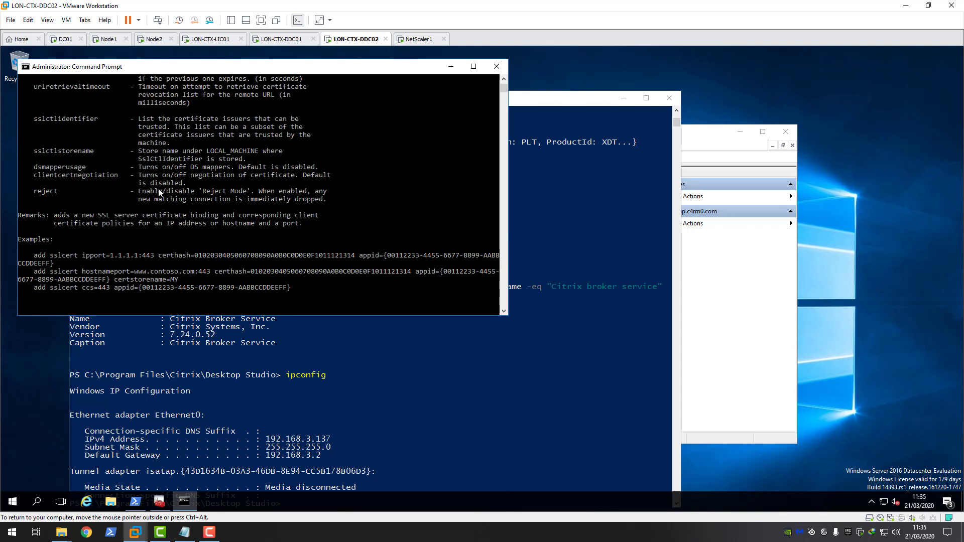
{"action": "scroll", "coordinate": [158, 192], "scroll_direction": "down", "scroll_amount": 4}
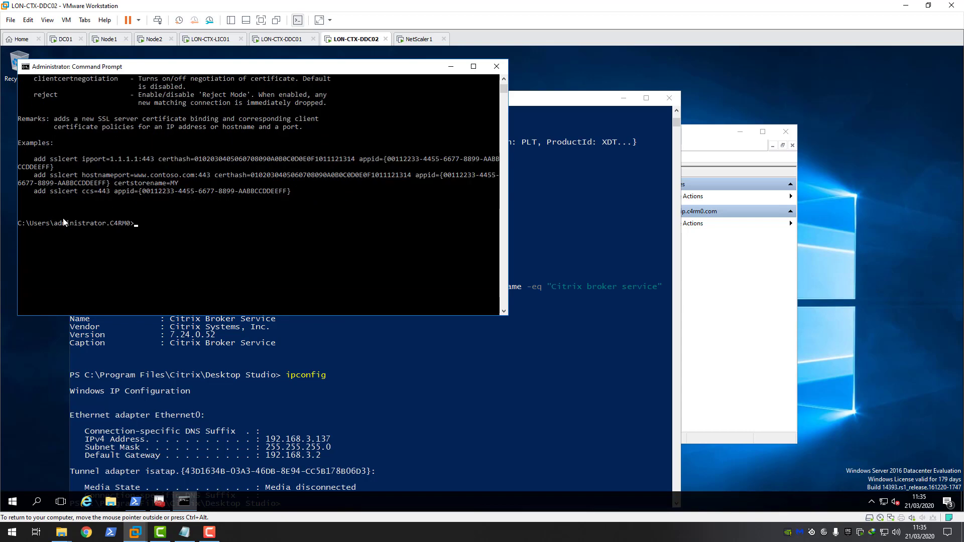
{"action": "right_click", "coordinate": [64, 222]}
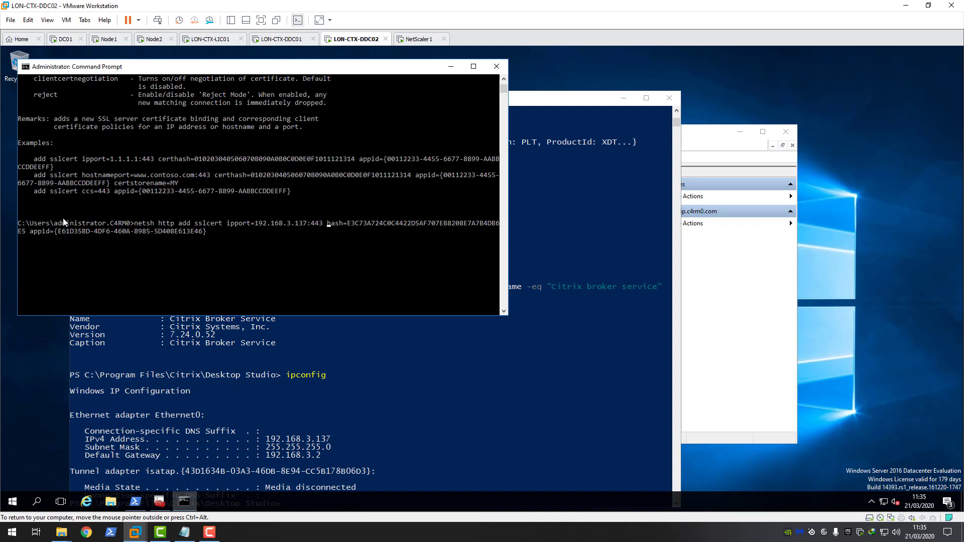
{"action": "type", "text": "cert"}
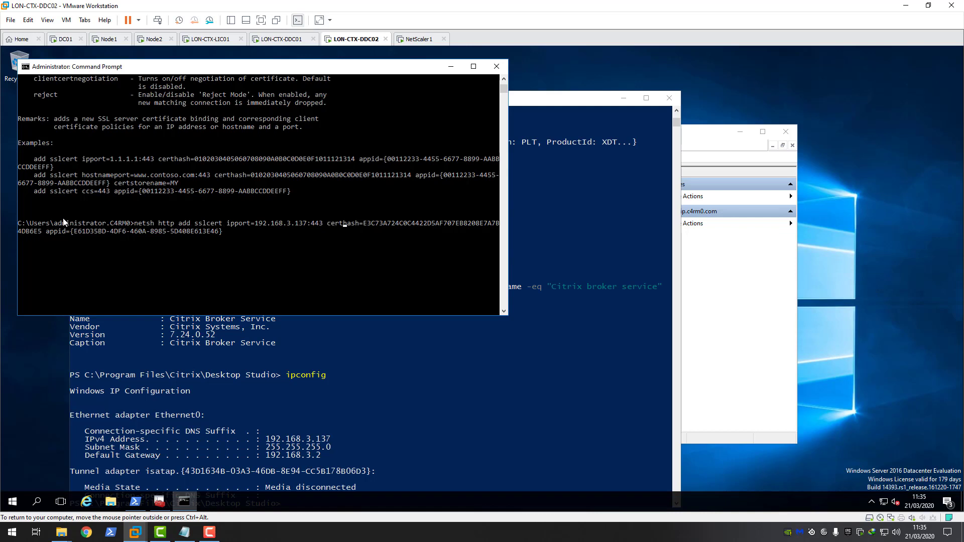
{"action": "key", "text": "Return"}
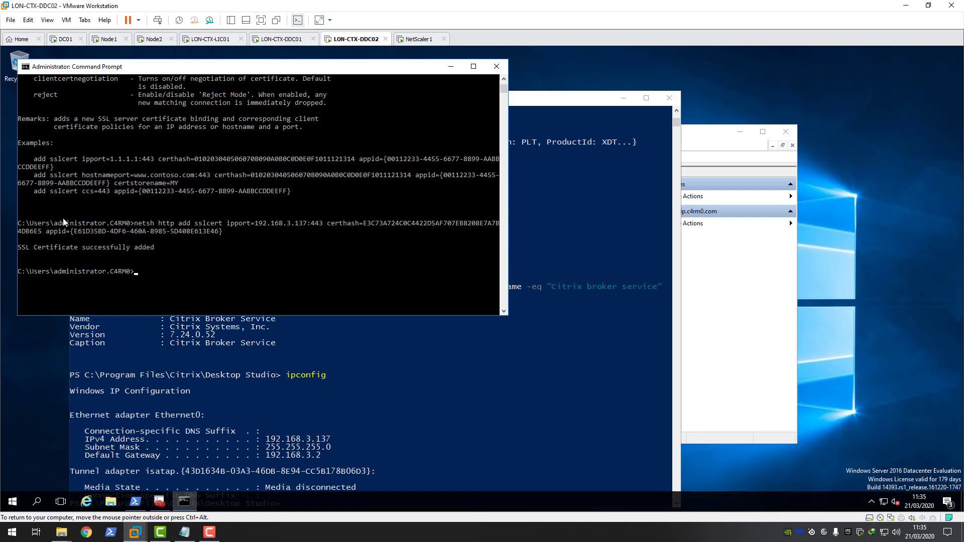
Step: Run netsh http show sslcert and check the new binding's certificate hash and Application ID
{"action": "type", "text": "netsh http show sslcert"}
{"action": "key", "text": "Return"}
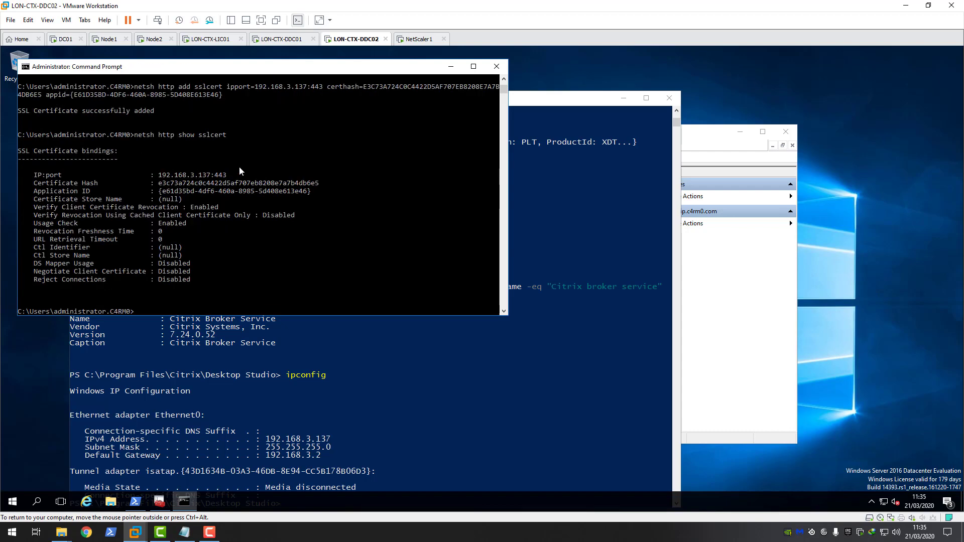
{"action": "left_click_drag", "start_coordinate": [160, 183], "coordinate": [318, 186]}
{"action": "left_click_drag", "start_coordinate": [159, 191], "coordinate": [316, 192]}
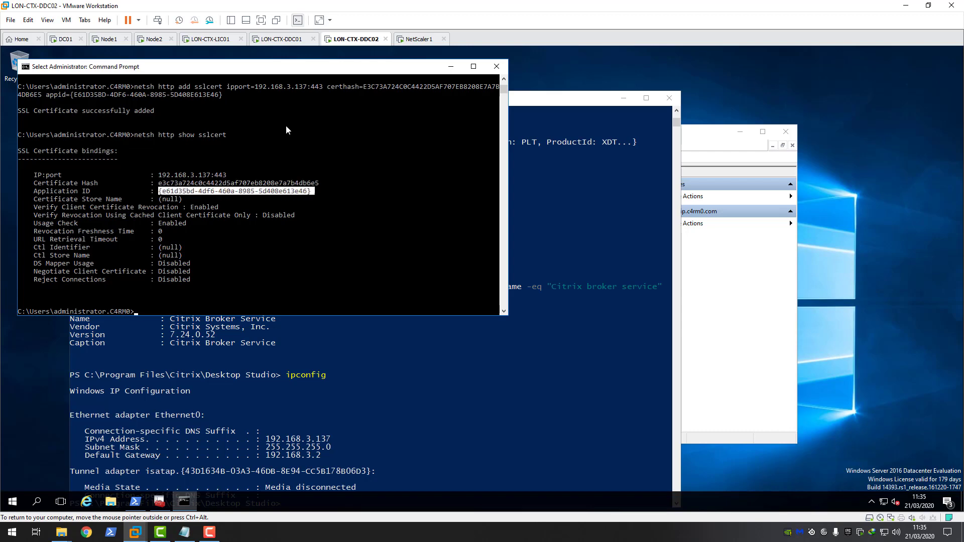
{"action": "left_click", "coordinate": [300, 45]}
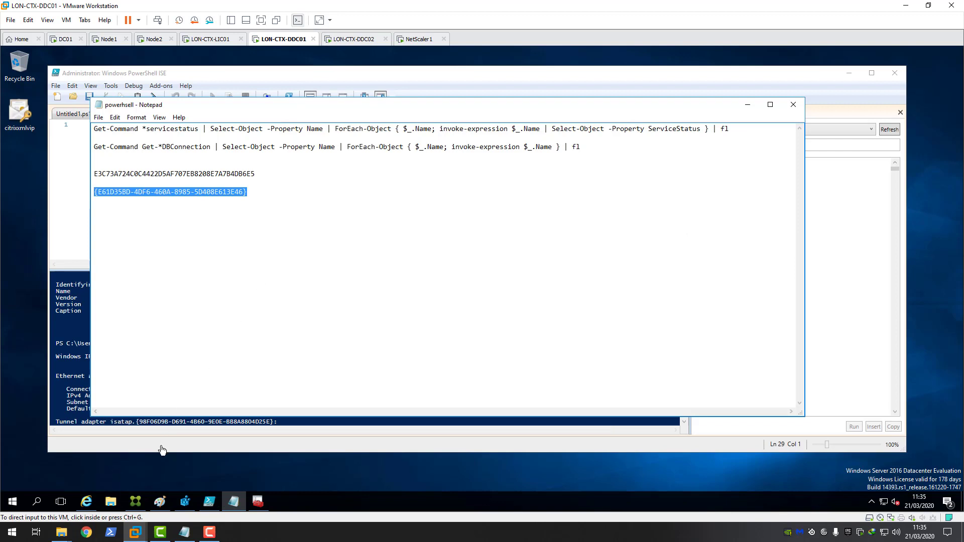
Step: On DDC01, run netsh http show sslcert and compare the 192.168.3.136:443 binding's hash and Application ID
{"action": "left_click", "coordinate": [13, 502]}
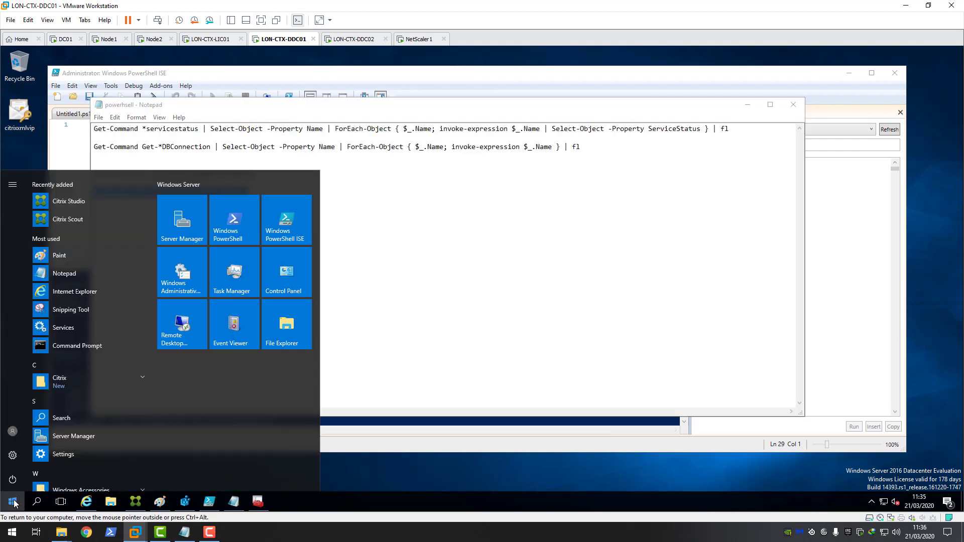
{"action": "type", "text": "cmd"}
{"action": "left_click", "coordinate": [81, 221]}
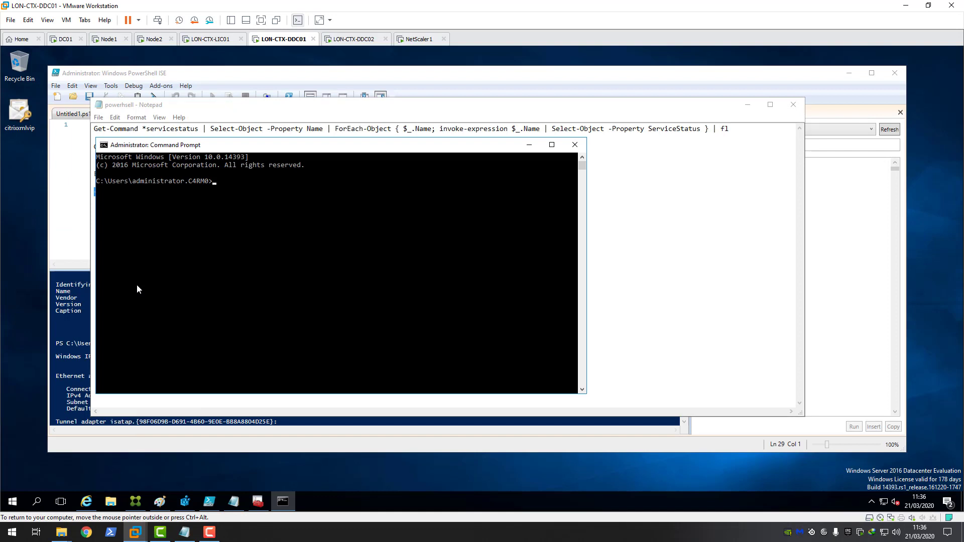
{"action": "type", "text": "netsh http show sslcert"}
{"action": "key", "text": "Return"}
{"action": "left_click", "coordinate": [289, 222]}
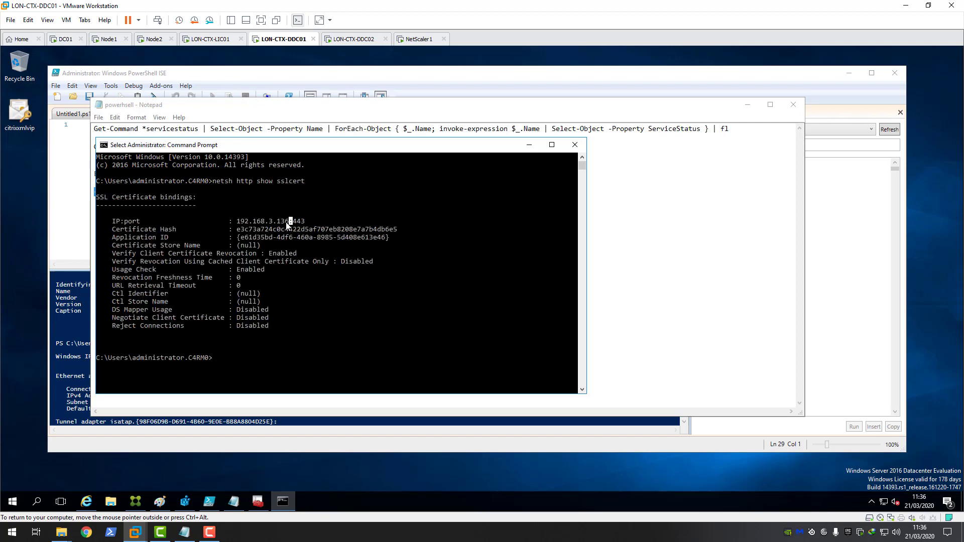
{"action": "left_click_drag", "start_coordinate": [287, 225], "coordinate": [400, 231]}
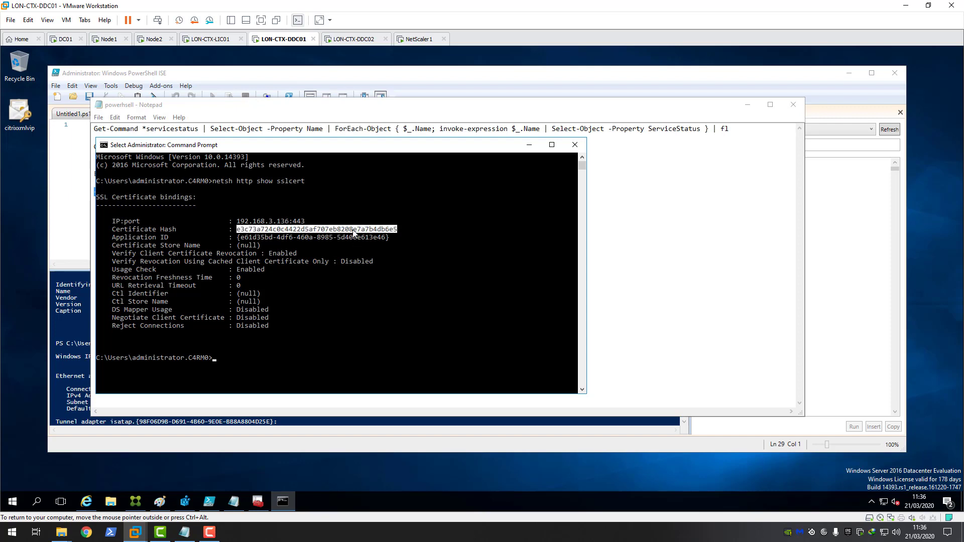
{"action": "left_click_drag", "start_coordinate": [238, 240], "coordinate": [391, 240]}
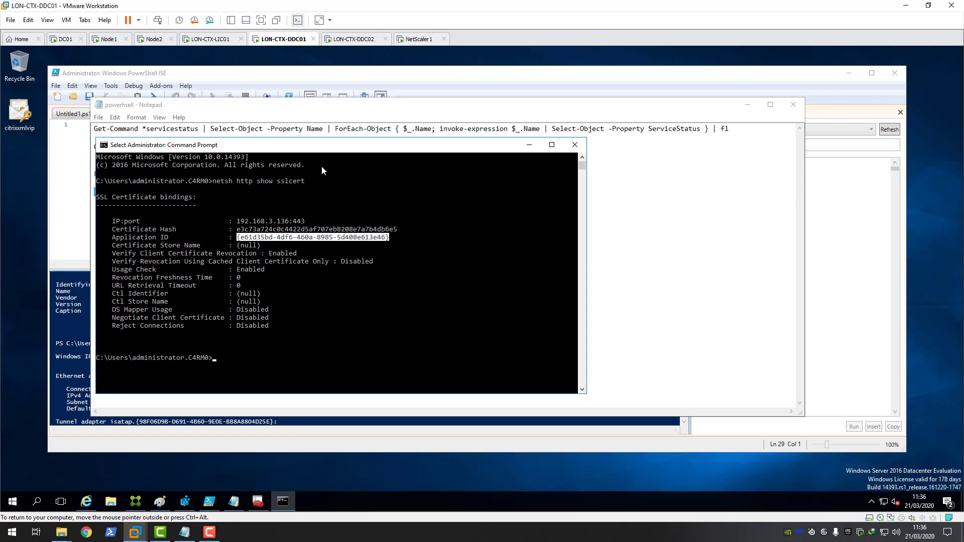
{"action": "left_click", "coordinate": [351, 40]}
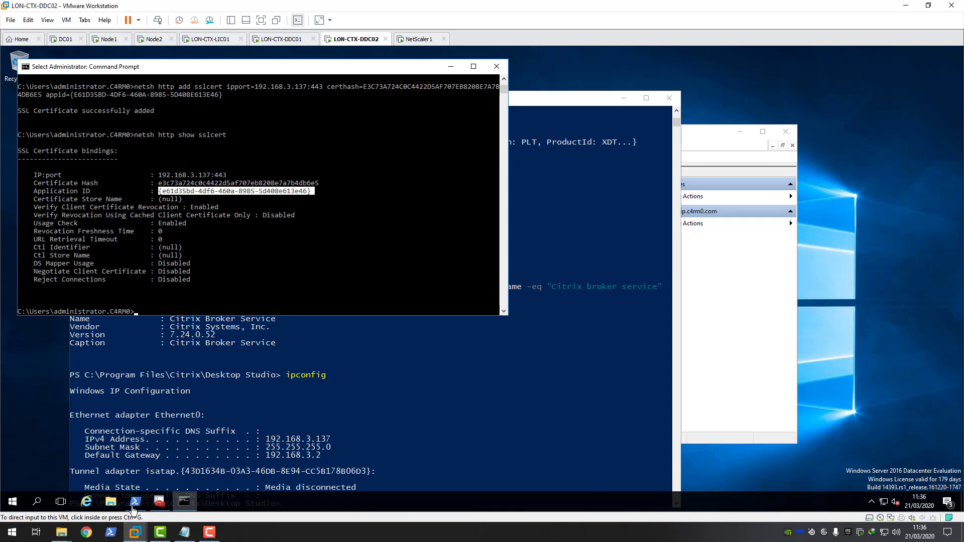
Step: Browse to 192.168.1.10 in Chrome and log on to the Citrix ADC
{"action": "left_click", "coordinate": [86, 532]}
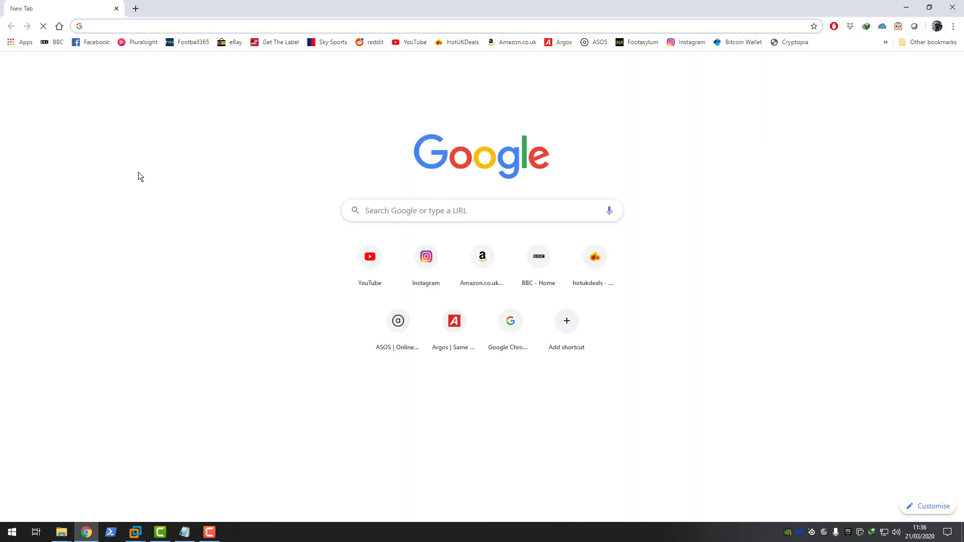
{"action": "type", "text": "192.168.1.10"}
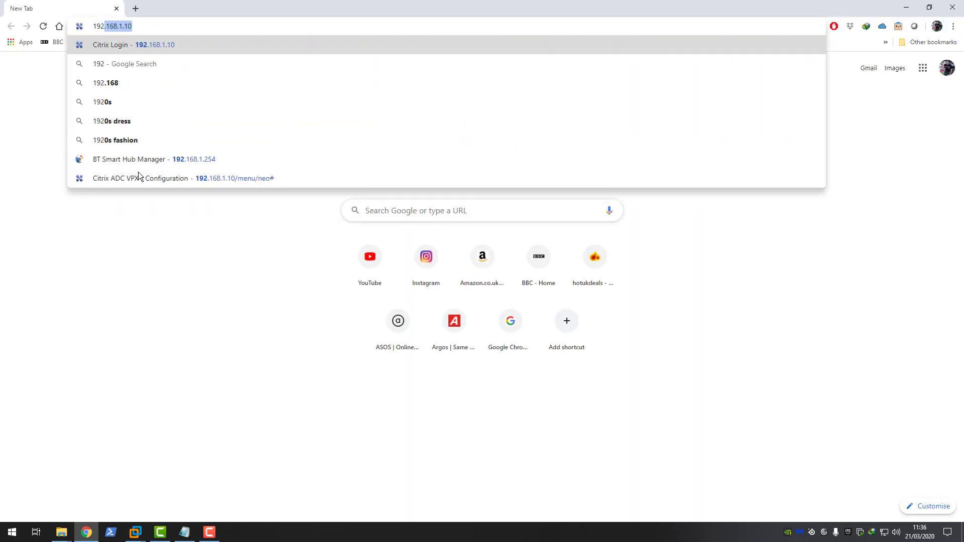
{"action": "key", "text": "Return"}
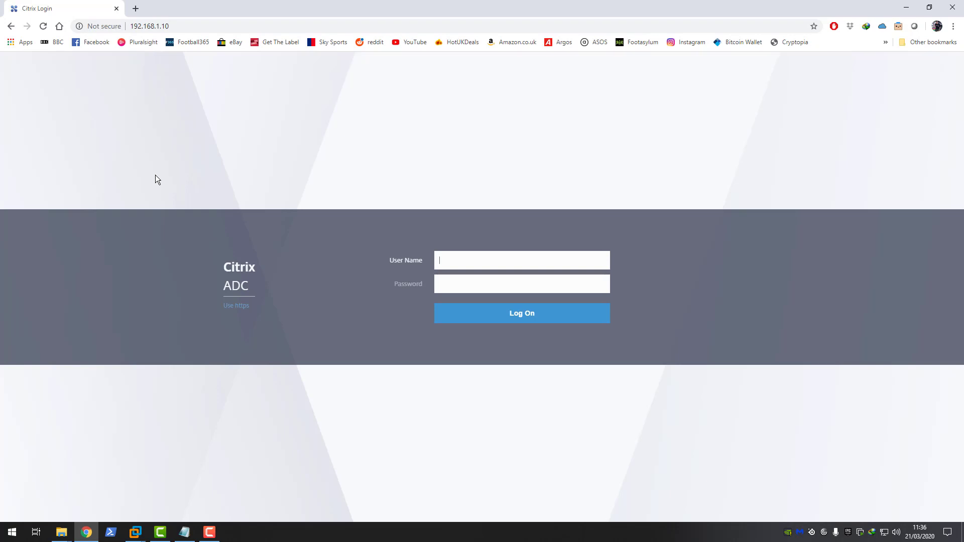
{"action": "type", "text": "nsroot"}
{"action": "key", "text": "Tab"}
{"action": "type", "text": "ns"}
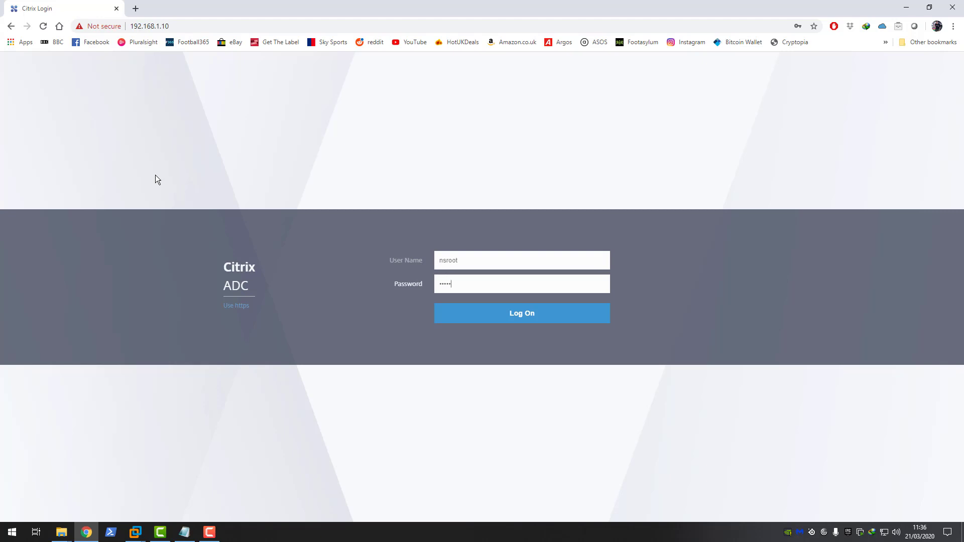
{"action": "key", "text": "Return"}
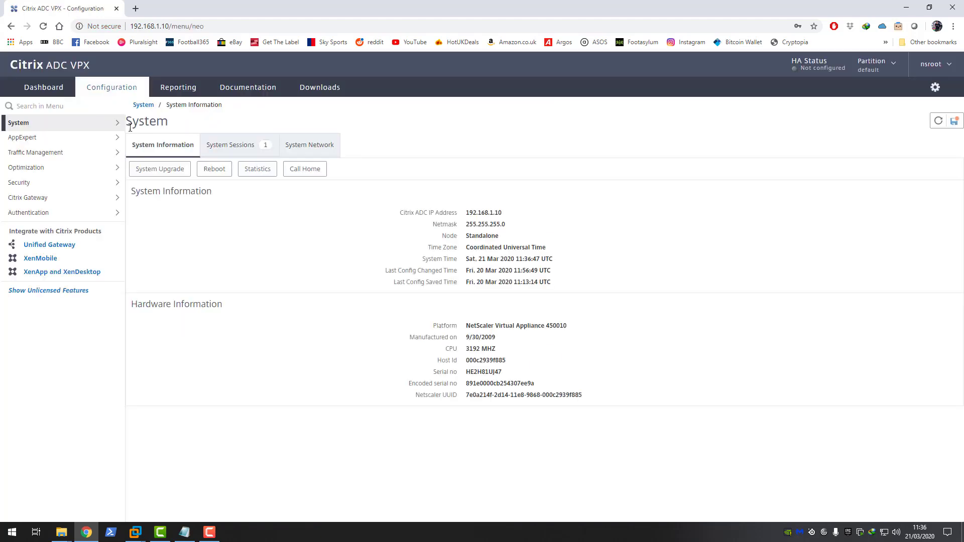
Step: Go to Traffic Management > Load Balancing > Service Groups
{"action": "left_click", "coordinate": [76, 154]}
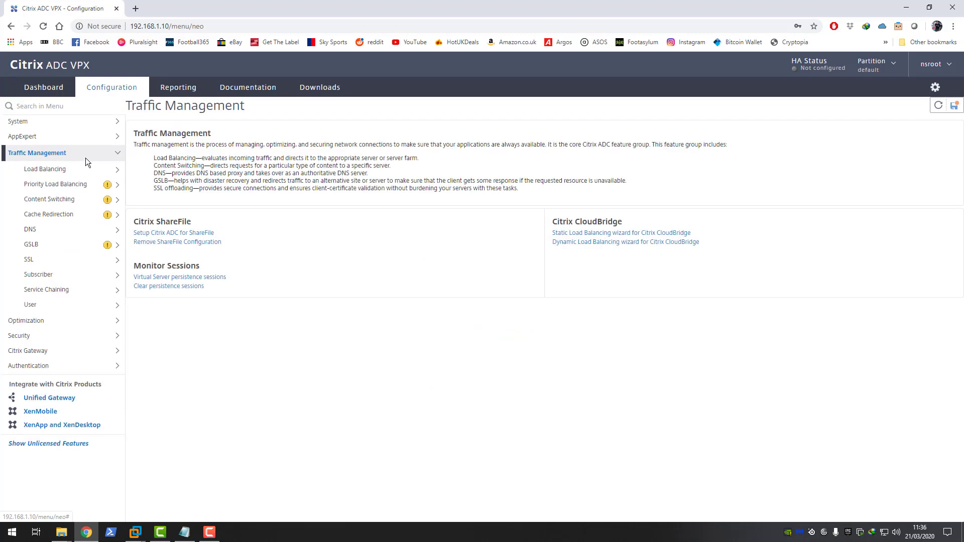
{"action": "left_click", "coordinate": [58, 169]}
{"action": "left_click", "coordinate": [57, 213]}
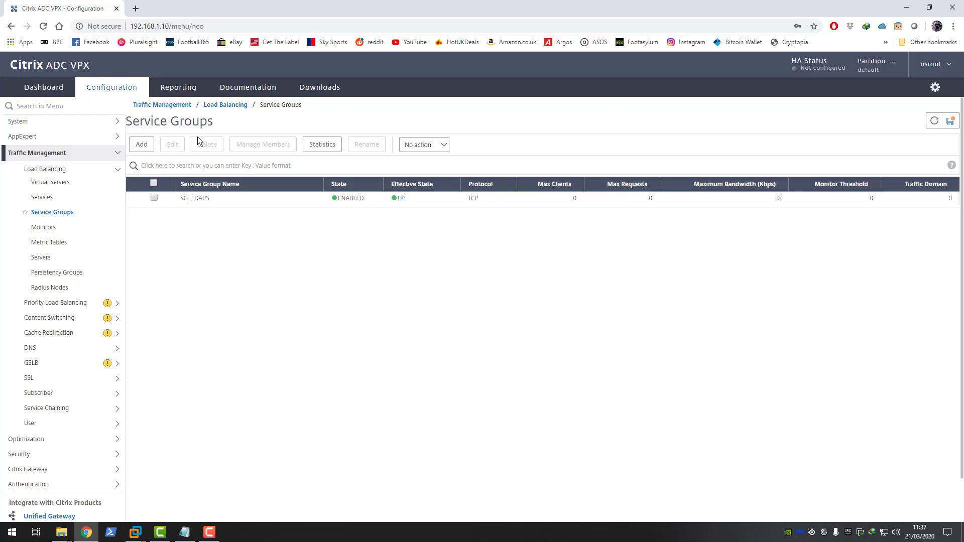
Step: Add a service group named DDCXML_SG with protocol SSL and confirm it with OK
{"action": "left_click", "coordinate": [152, 147]}
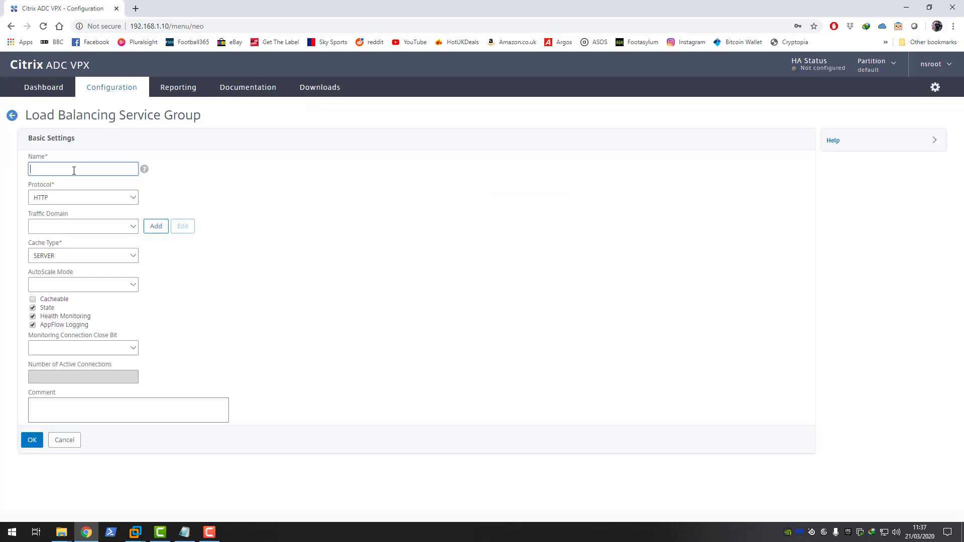
{"action": "type", "text": "DDCXML_SG"}
{"action": "left_click", "coordinate": [129, 197]}
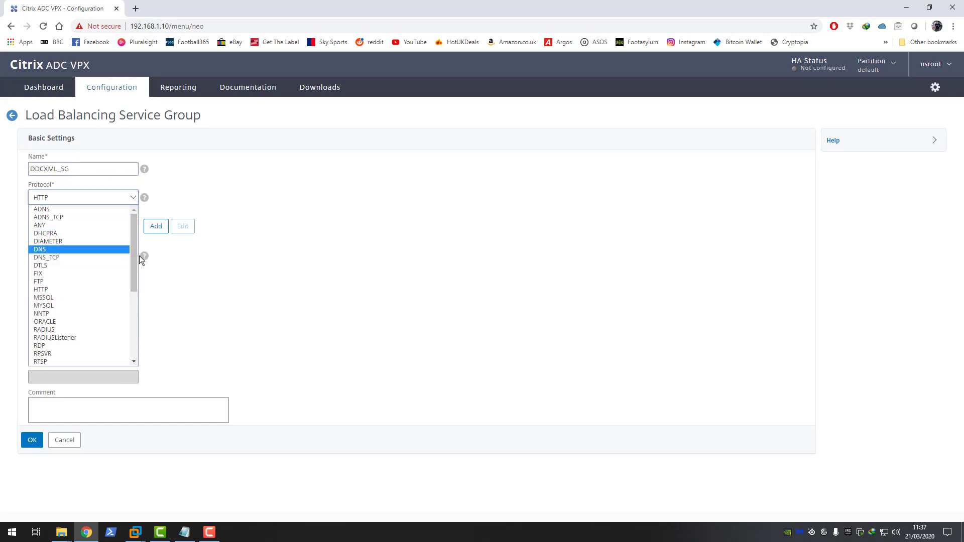
{"action": "left_click_drag", "start_coordinate": [135, 256], "coordinate": [129, 292]}
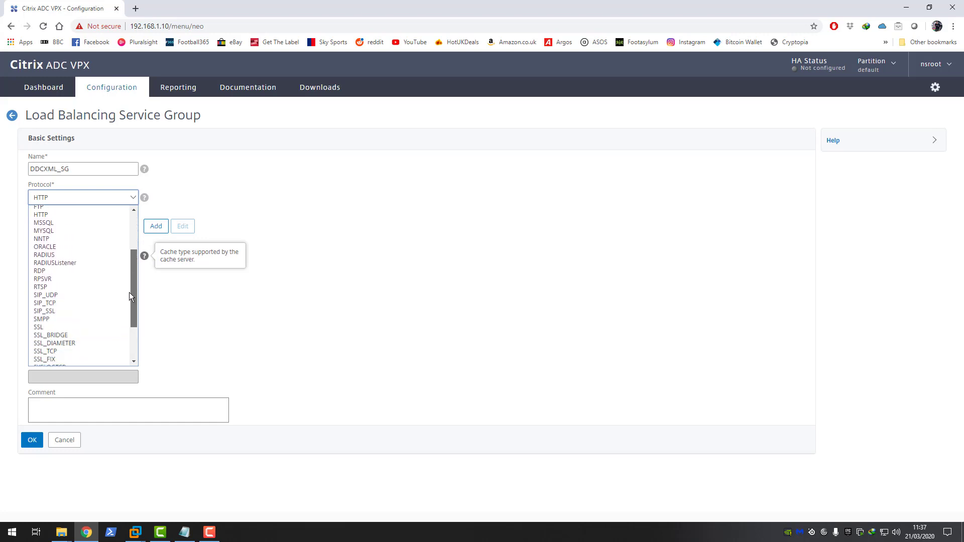
{"action": "left_click", "coordinate": [59, 327]}
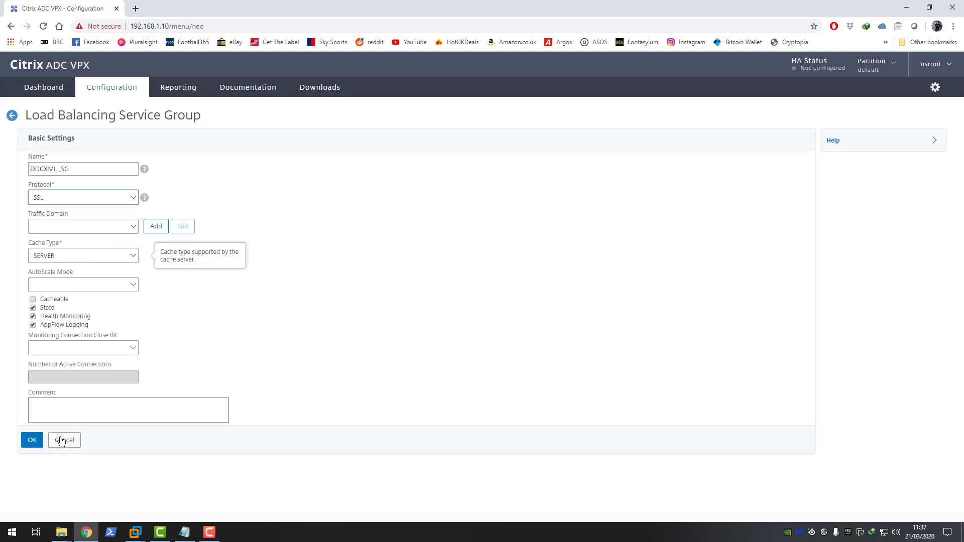
{"action": "left_click", "coordinate": [33, 440]}
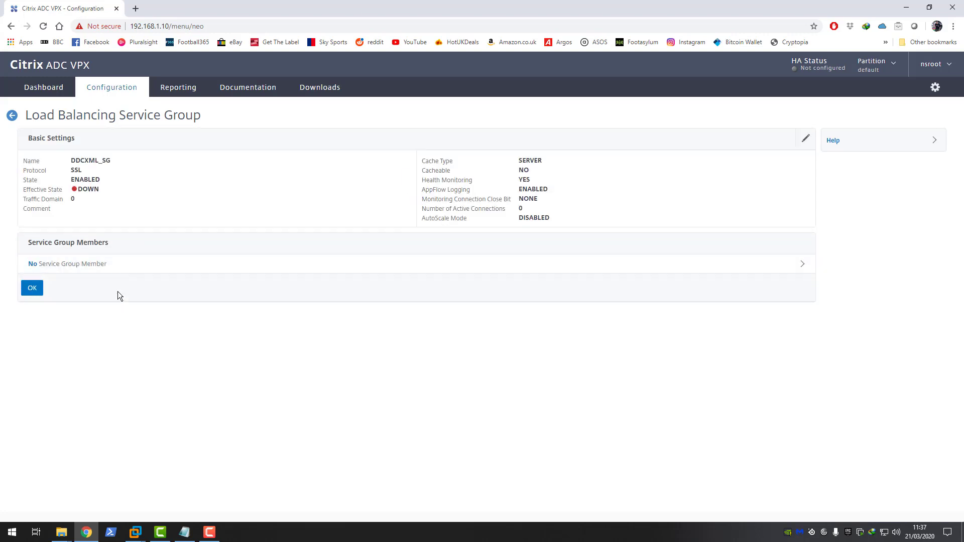
Step: Create a domain-name server LON-CTX-DDC01 with FQDN LON-CTX-DDC01.c4rm0.com for a server-based member
{"action": "left_click", "coordinate": [71, 266]}
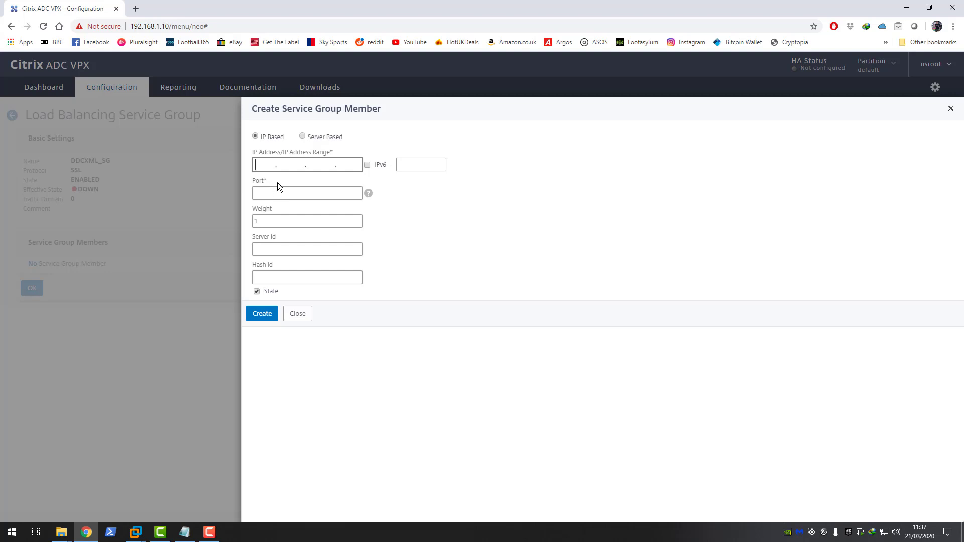
{"action": "left_click", "coordinate": [302, 136]}
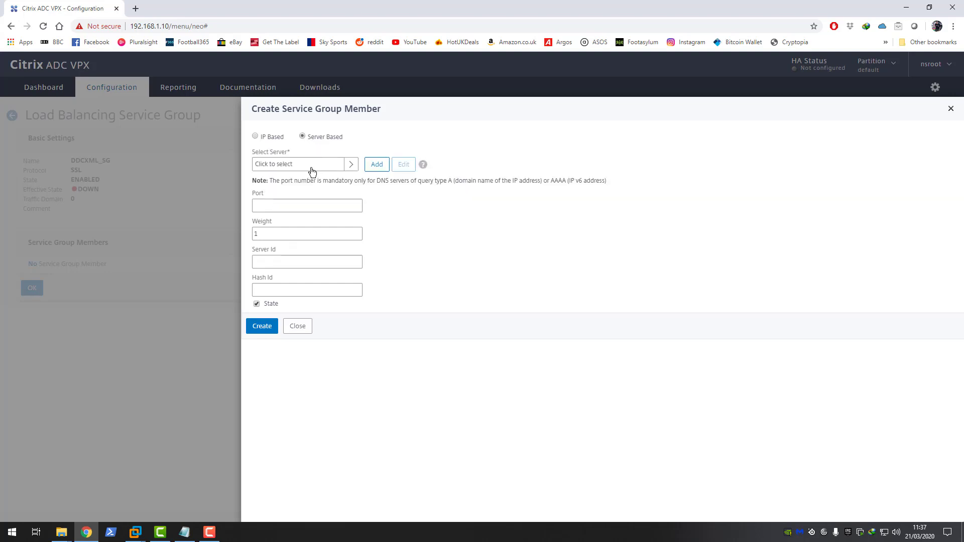
{"action": "left_click", "coordinate": [377, 165]}
{"action": "left_click", "coordinate": [308, 177]}
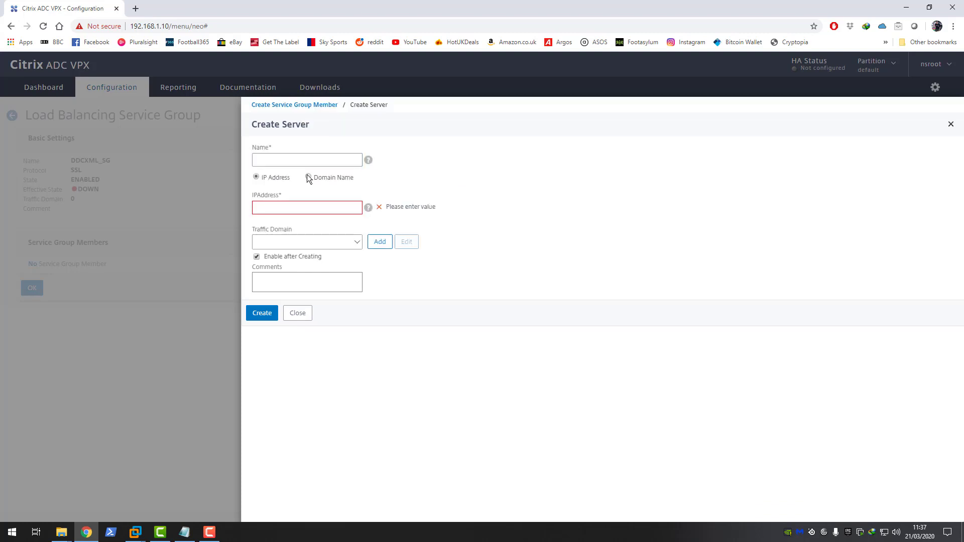
{"action": "left_click", "coordinate": [278, 160]}
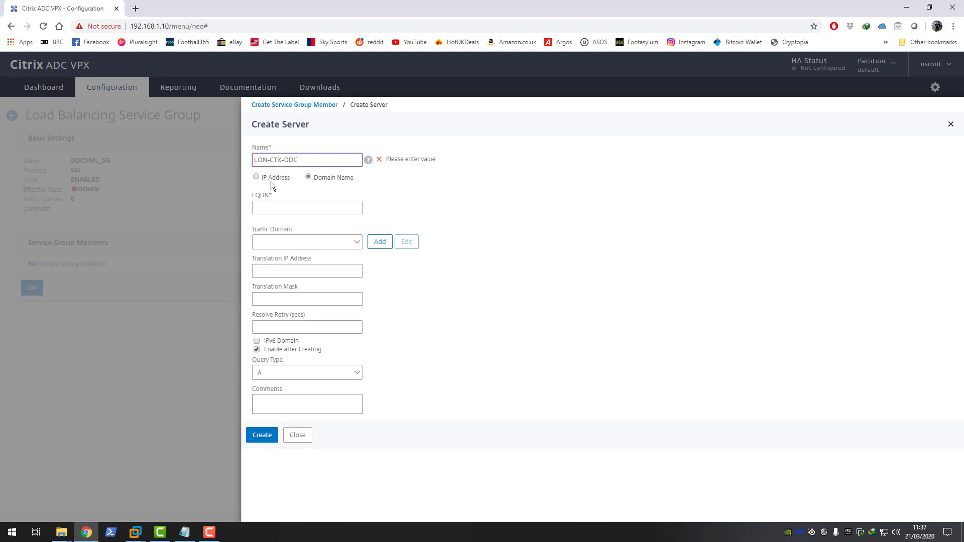
{"action": "type", "text": "01"}
{"action": "left_click_drag", "start_coordinate": [306, 160], "coordinate": [254, 160]}
{"action": "right_click", "coordinate": [256, 160]}
{"action": "left_click", "coordinate": [278, 200]}
{"action": "left_click", "coordinate": [273, 207]}
{"action": "key", "text": "ctrl+v"}
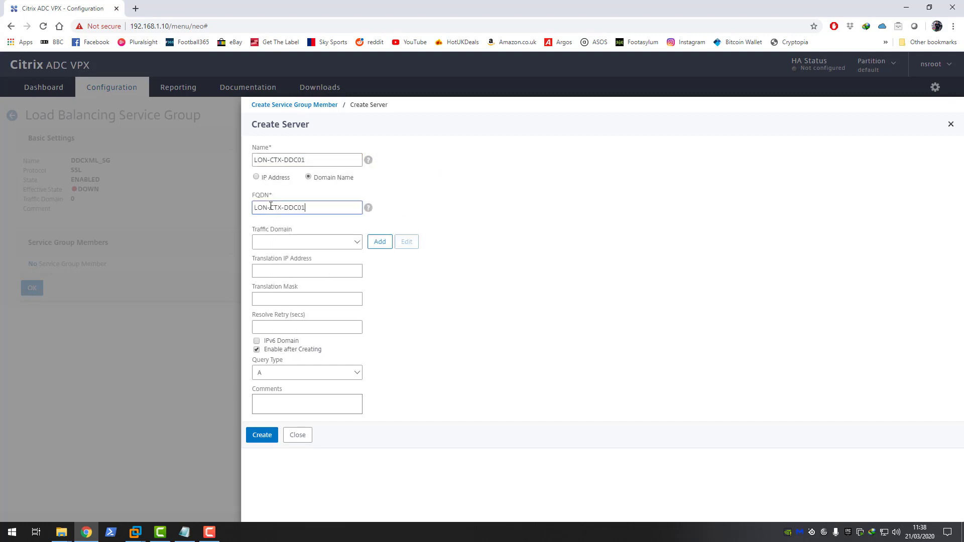
{"action": "type", "text": ".c4rm0.com"}
{"action": "left_click", "coordinate": [263, 436]}
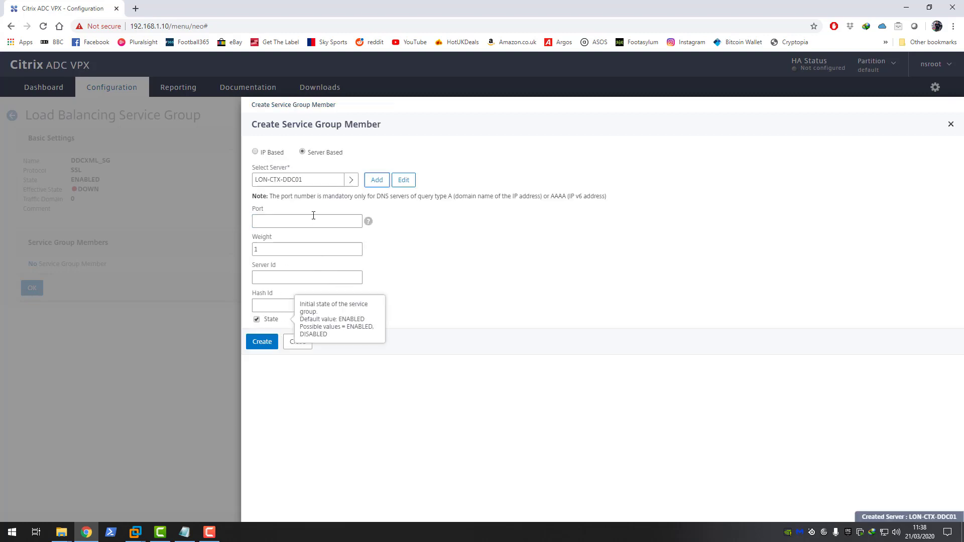
Step: Bind LON-CTX-DDC01 to DDCXML_SG as a member on port 443
{"action": "left_click", "coordinate": [272, 227]}
{"action": "type", "text": "443"}
{"action": "left_click", "coordinate": [261, 344]}
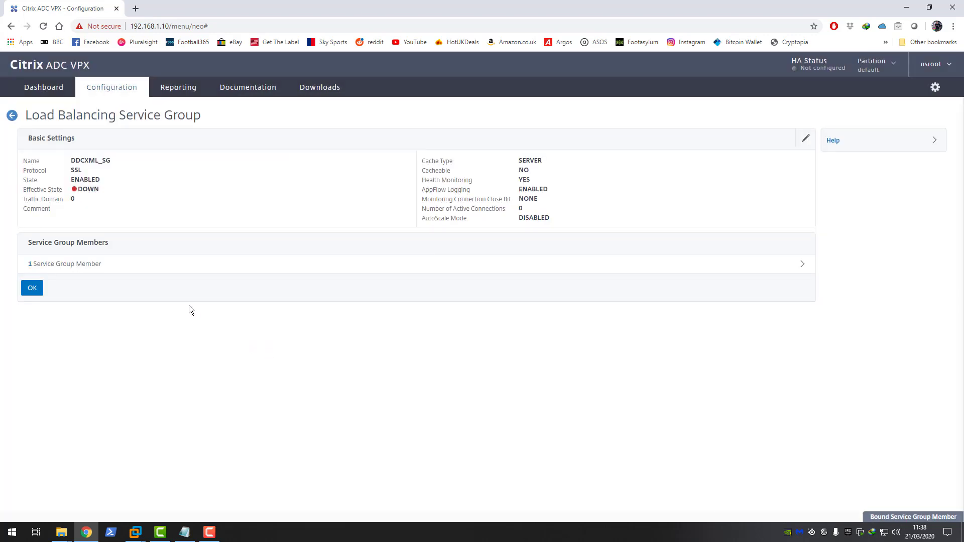
Step: Create a domain-name server LON-CTX-DDC02 with FQDN LON-CTX-DDC02.c4rm0.com
{"action": "left_click", "coordinate": [93, 268]}
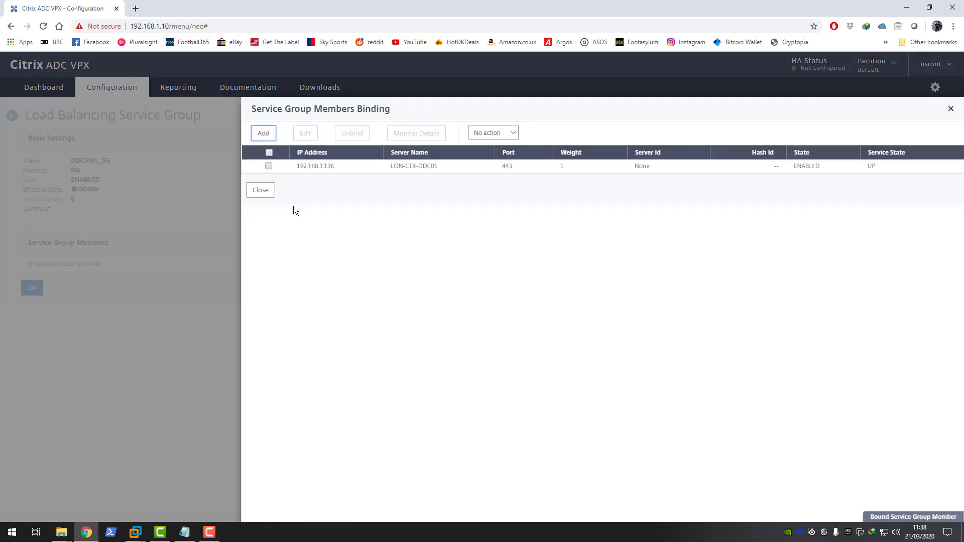
{"action": "left_click", "coordinate": [266, 137]}
{"action": "left_click", "coordinate": [303, 151]}
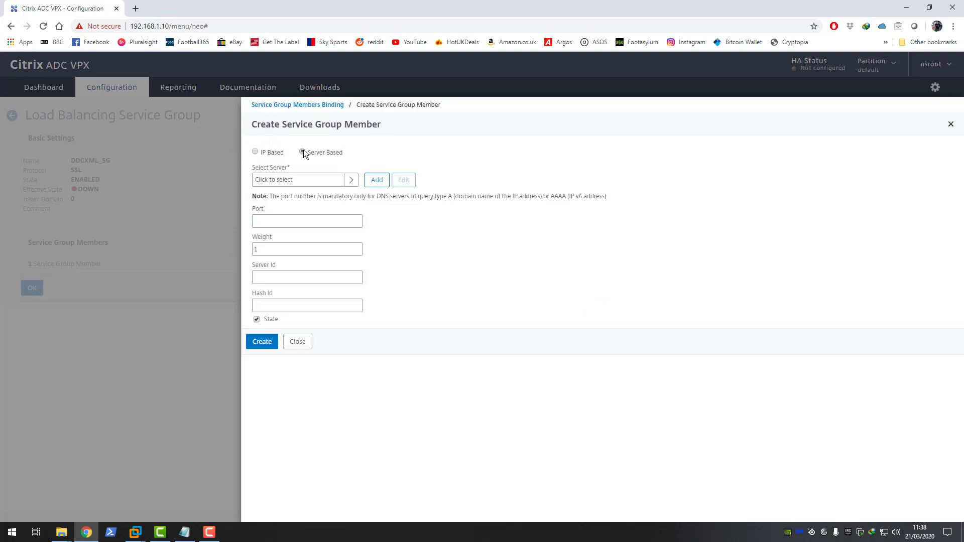
{"action": "left_click", "coordinate": [281, 182]}
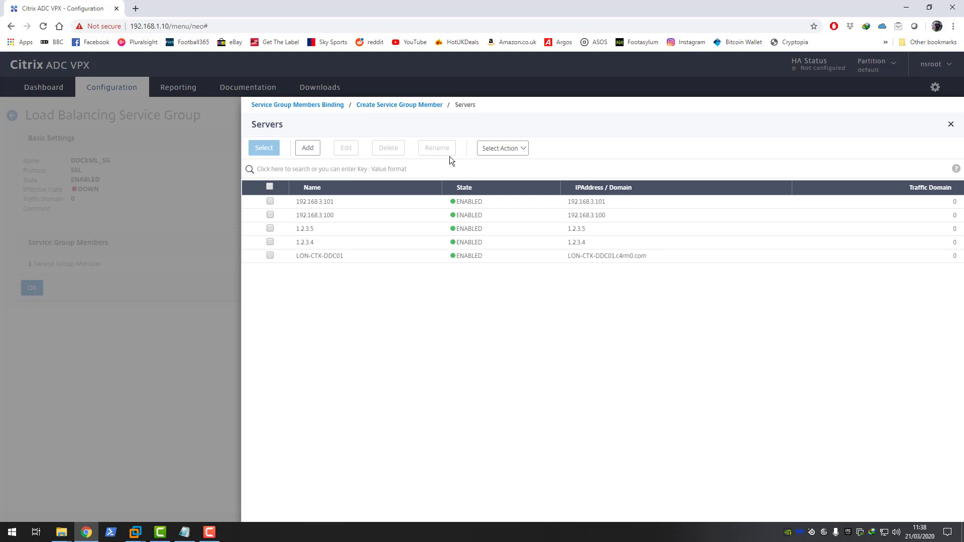
{"action": "left_click", "coordinate": [315, 149]}
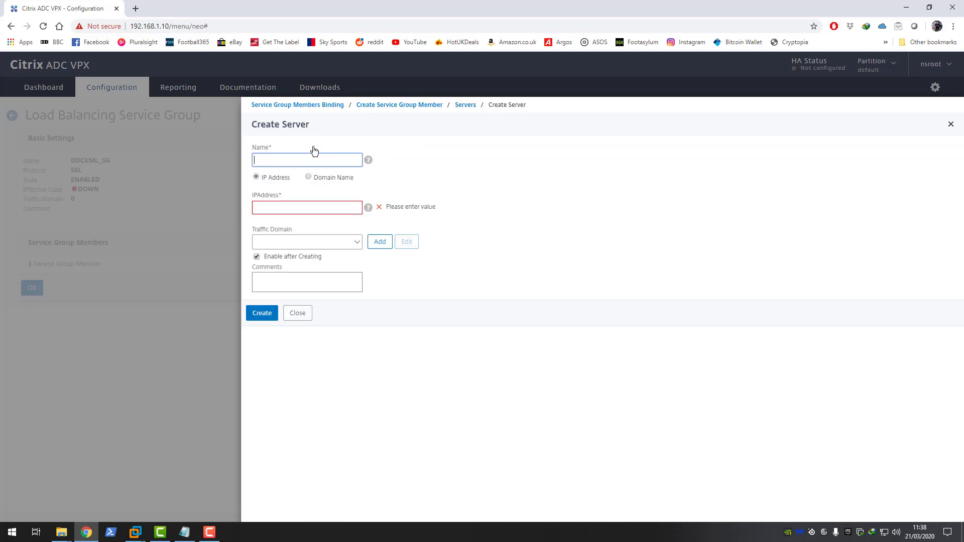
{"action": "left_click", "coordinate": [310, 177]}
{"action": "left_click", "coordinate": [279, 161]}
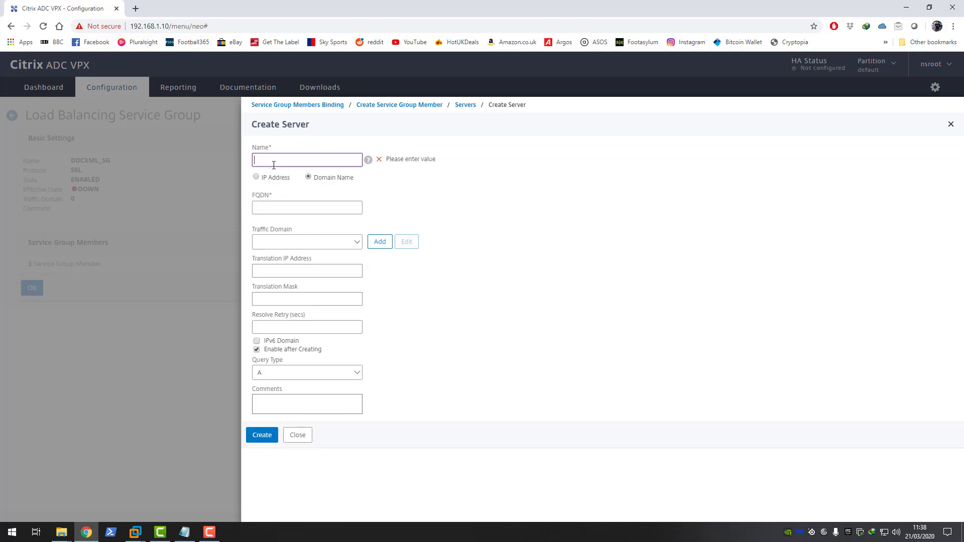
{"action": "key", "text": "ctrl+v"}
{"action": "type", "text": "2"}
{"action": "left_click", "coordinate": [279, 208]}
{"action": "key", "text": "ctrl+v"}
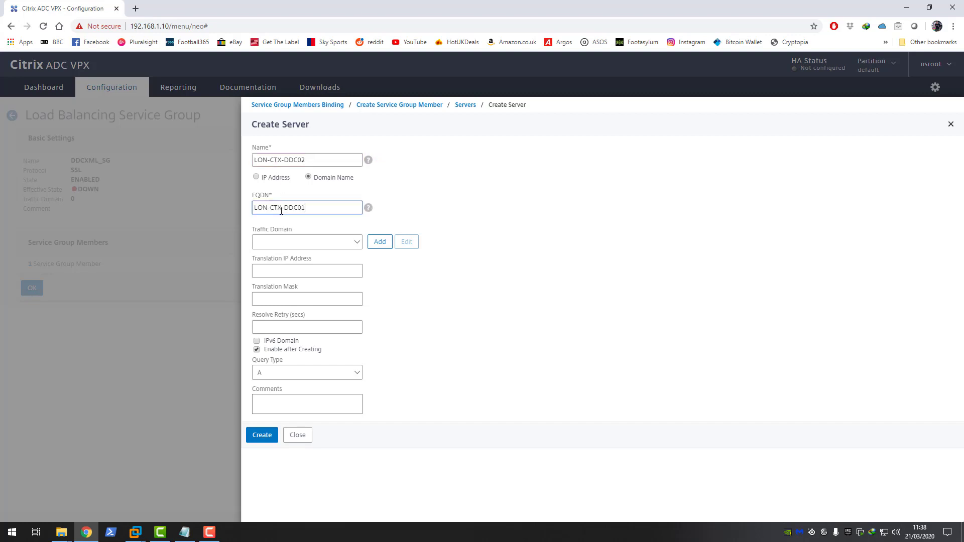
{"action": "key", "text": "BackSpace"}
{"action": "type", "text": "2.c4rm0.com"}
{"action": "left_click", "coordinate": [262, 436]}
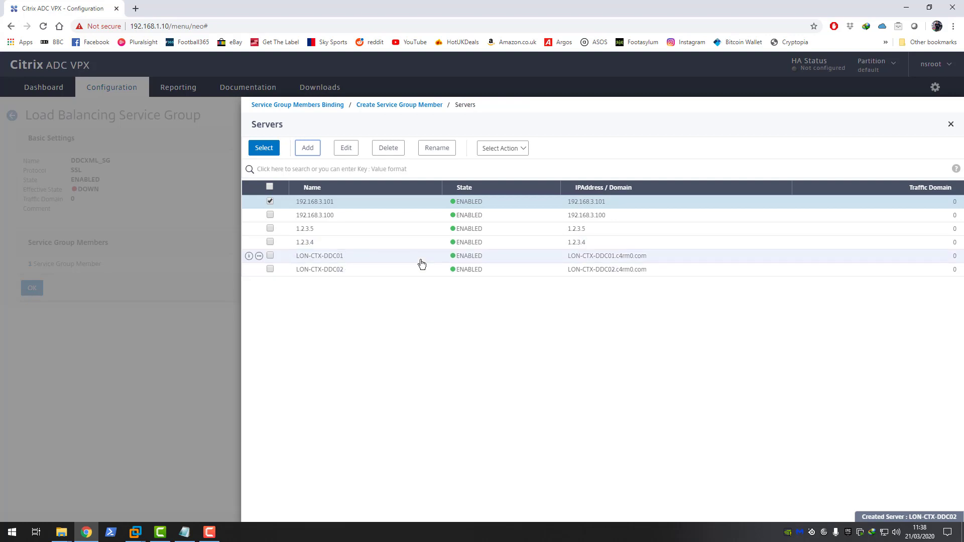
Step: Select LON-CTX-DDC02 instead of 192.168.3.101 and bind it on port 443
{"action": "left_click", "coordinate": [270, 200]}
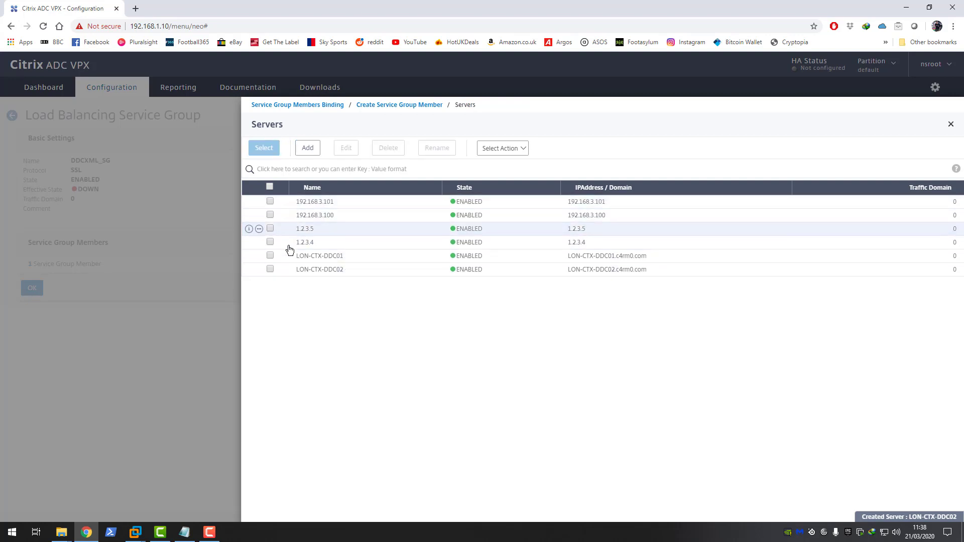
{"action": "left_click", "coordinate": [271, 269]}
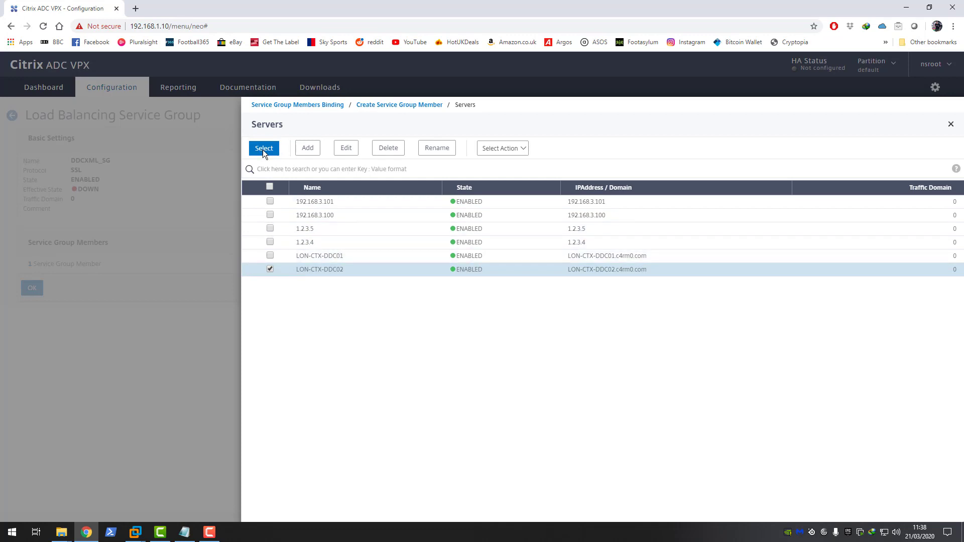
{"action": "left_click", "coordinate": [263, 149]}
{"action": "left_click", "coordinate": [277, 224]}
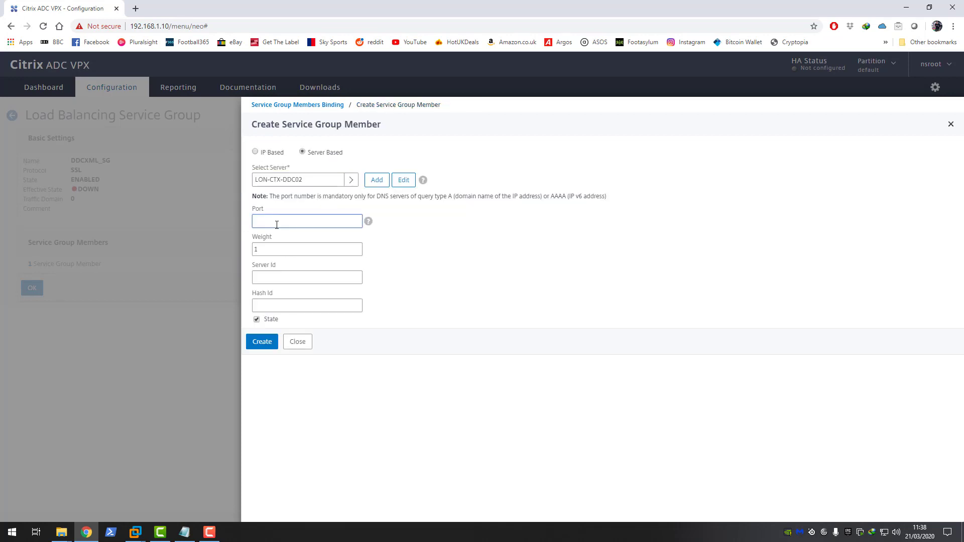
{"action": "type", "text": "443"}
{"action": "left_click", "coordinate": [272, 347]}
{"action": "left_click", "coordinate": [260, 220]}
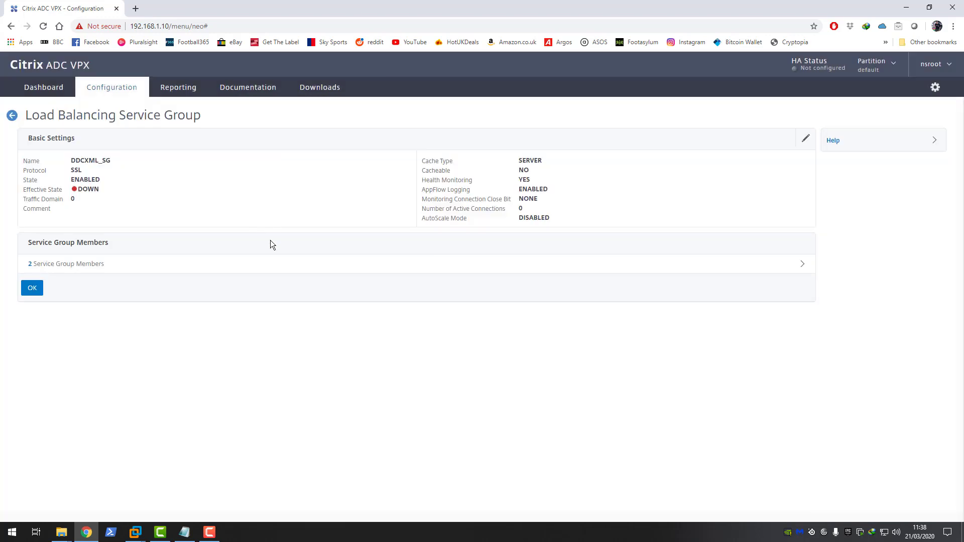
Step: Review the two members bound to DDCXML_SG
{"action": "left_click_drag", "start_coordinate": [25, 117], "coordinate": [178, 118]}
{"action": "left_click", "coordinate": [209, 115]}
{"action": "left_click_drag", "start_coordinate": [71, 160], "coordinate": [106, 163]}
{"action": "left_click", "coordinate": [97, 264]}
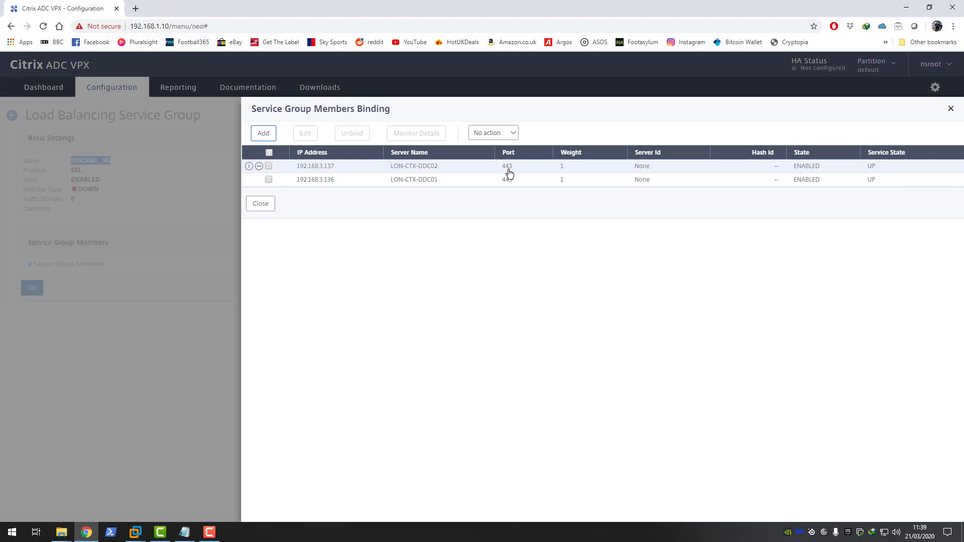
{"action": "left_click", "coordinate": [265, 204]}
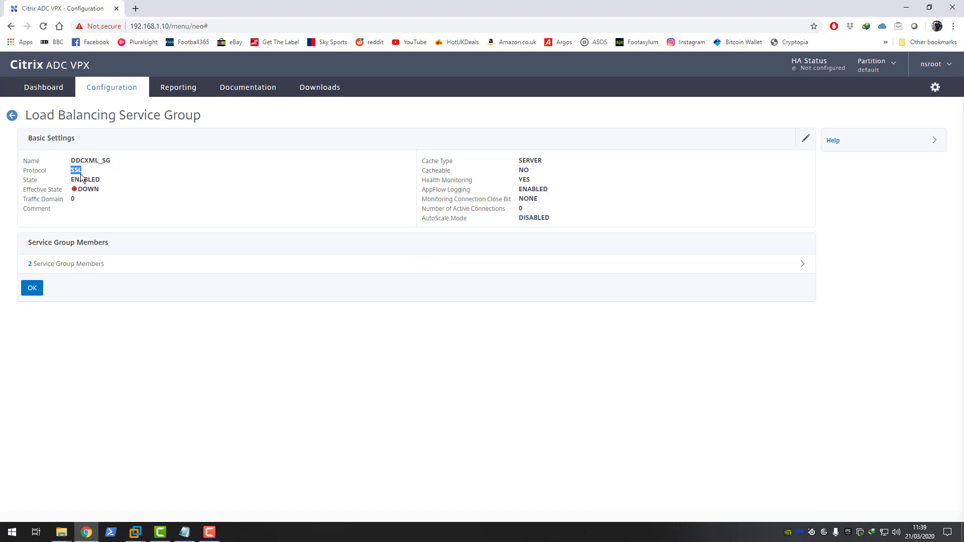
Step: Confirm the DDCXML_SG settings, finish with Done, and go to Load Balancing Virtual Servers
{"action": "left_click", "coordinate": [33, 287]}
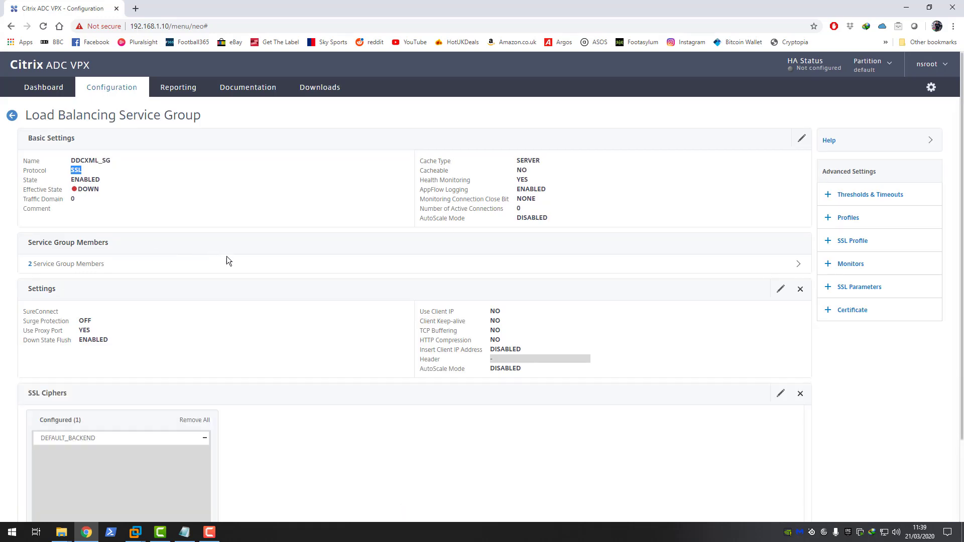
{"action": "scroll", "coordinate": [227, 256], "scroll_direction": "down", "scroll_amount": 2}
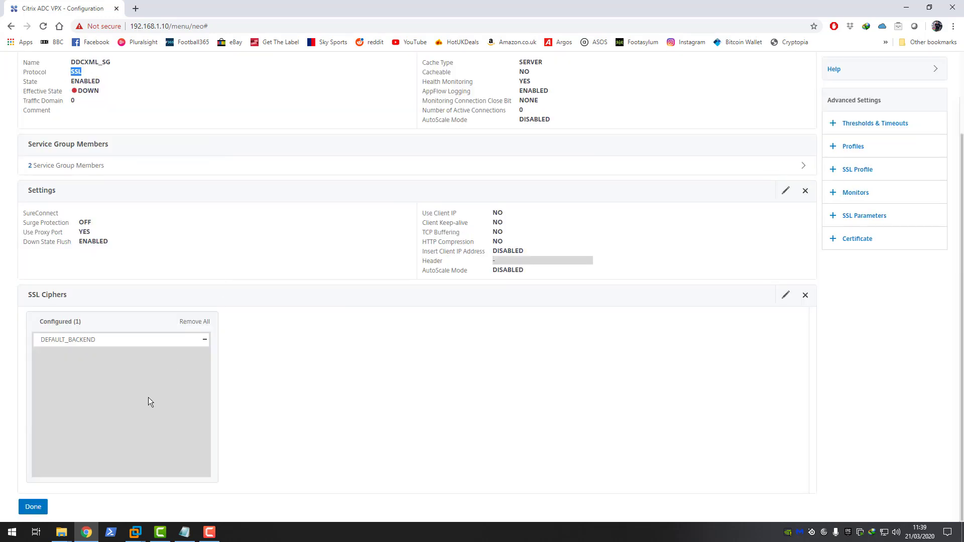
{"action": "left_click", "coordinate": [32, 507]}
{"action": "left_click", "coordinate": [52, 182]}
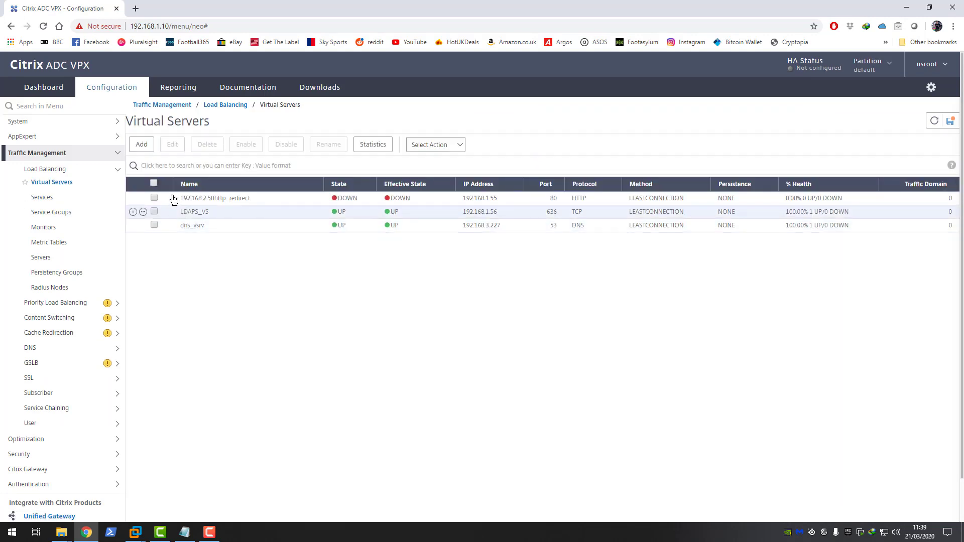
Step: Add a new load-balancing virtual server named DDCXML_VS with protocol SSL
{"action": "left_click", "coordinate": [143, 146]}
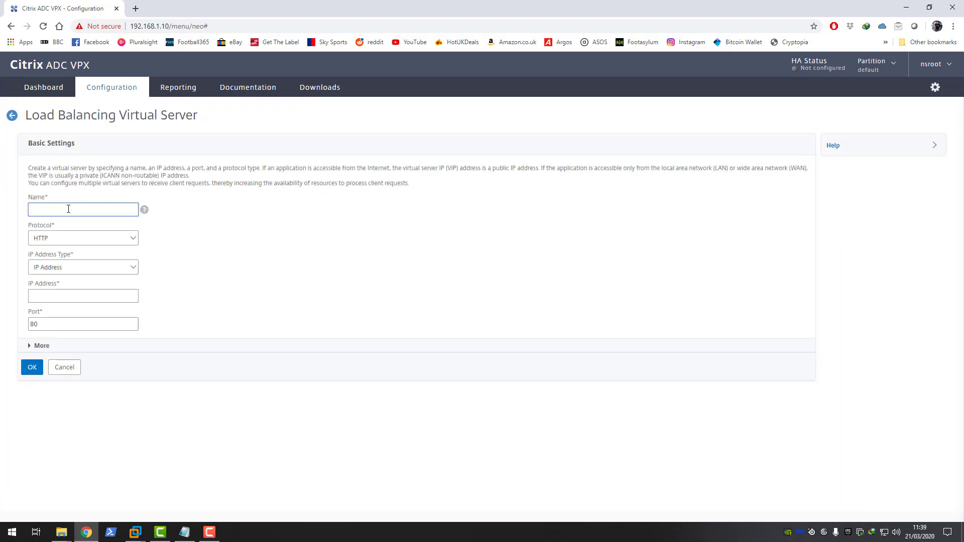
{"action": "type", "text": "DDCXML_VS"}
{"action": "left_click", "coordinate": [91, 237]}
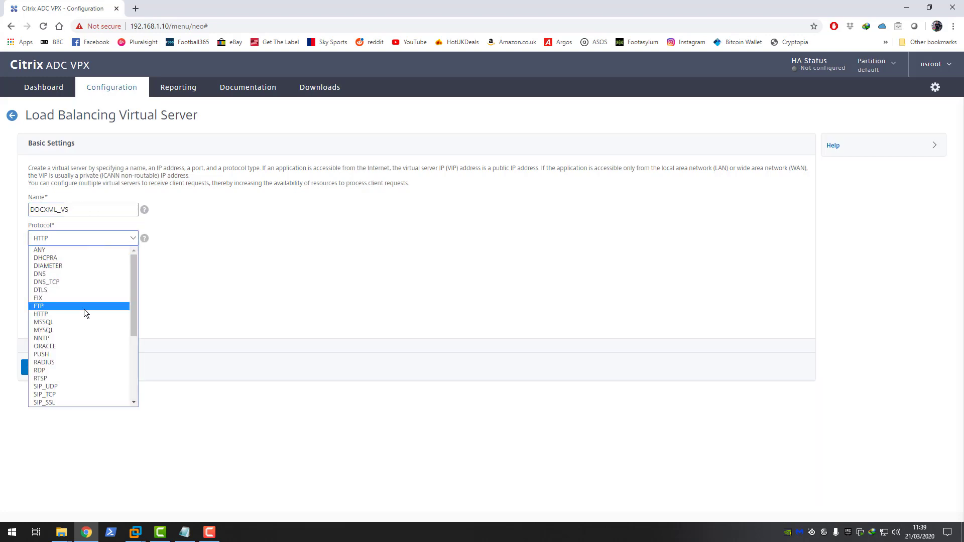
{"action": "scroll", "coordinate": [79, 324], "scroll_direction": "down", "scroll_amount": 3}
{"action": "scroll", "coordinate": [76, 330], "scroll_direction": "down", "scroll_amount": 2}
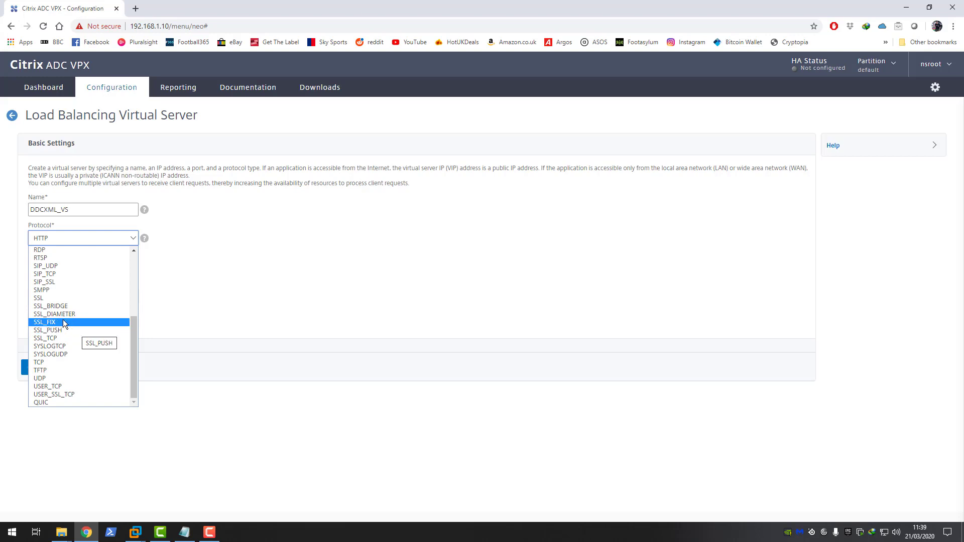
{"action": "left_click", "coordinate": [47, 299]}
Step: Bring up the LON-CTX-DDC01 virtual machine in VMware Workstation to look up the virtual server IP
{"action": "left_click", "coordinate": [70, 296]}
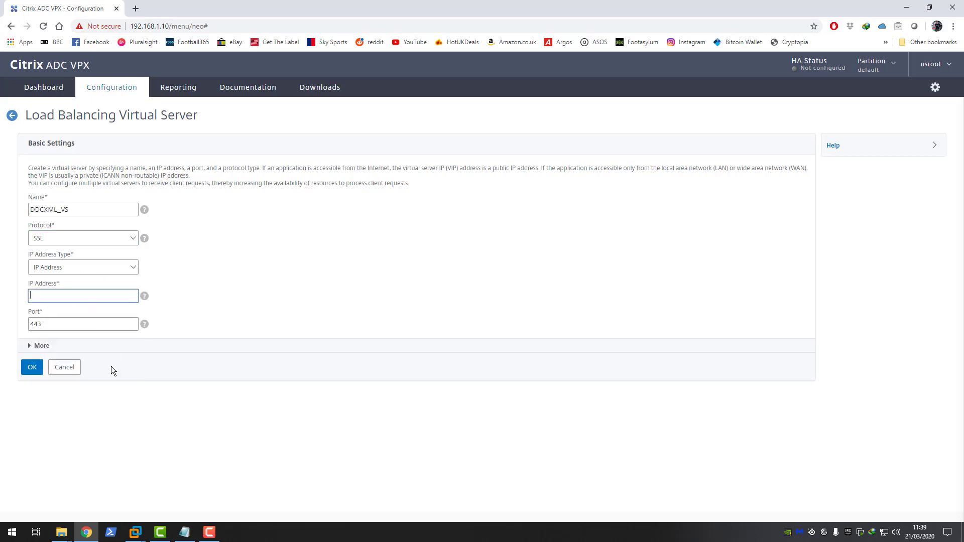
{"action": "left_click", "coordinate": [136, 532]}
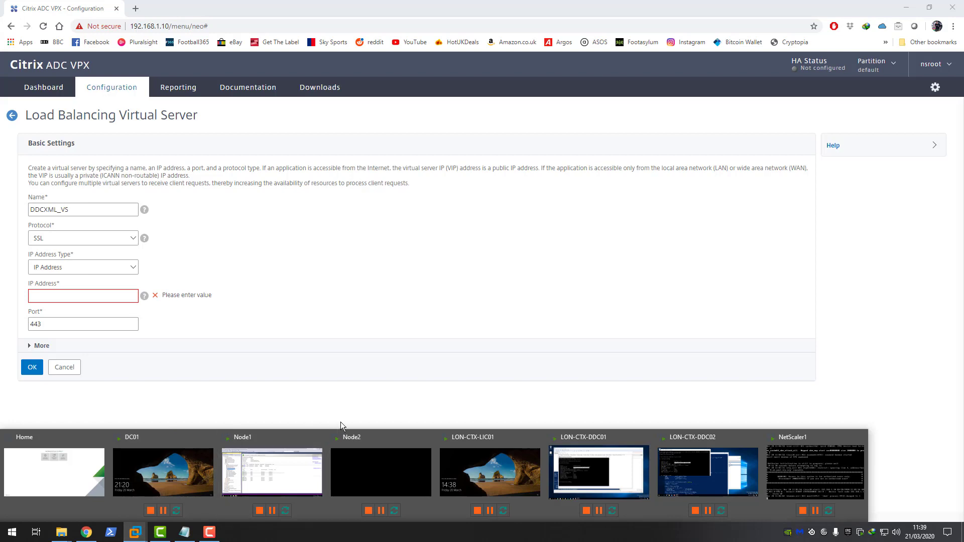
{"action": "left_click", "coordinate": [607, 468]}
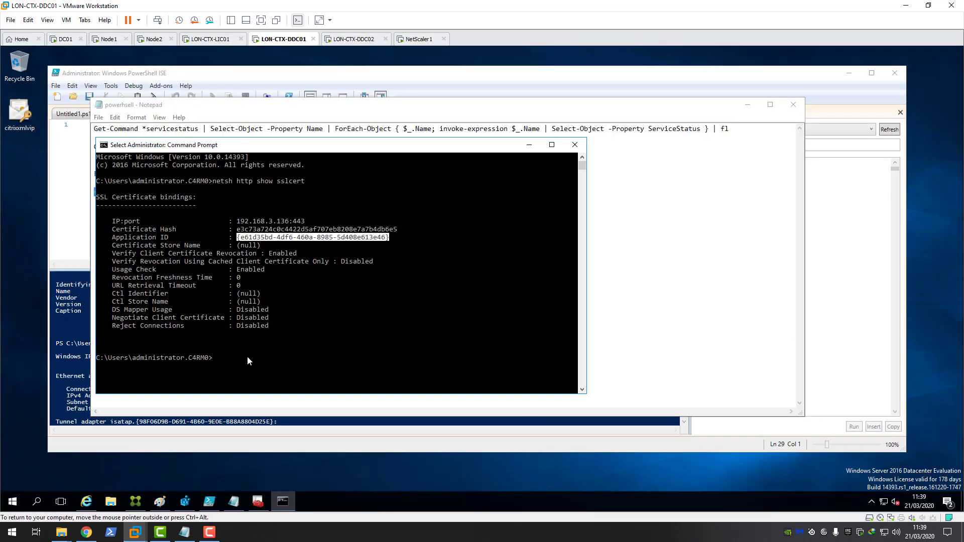
Step: Ping 192.168.3.138 from LON-CTX-DDC01 to confirm it is unused, and copy that address
{"action": "type", "text": "ping "}
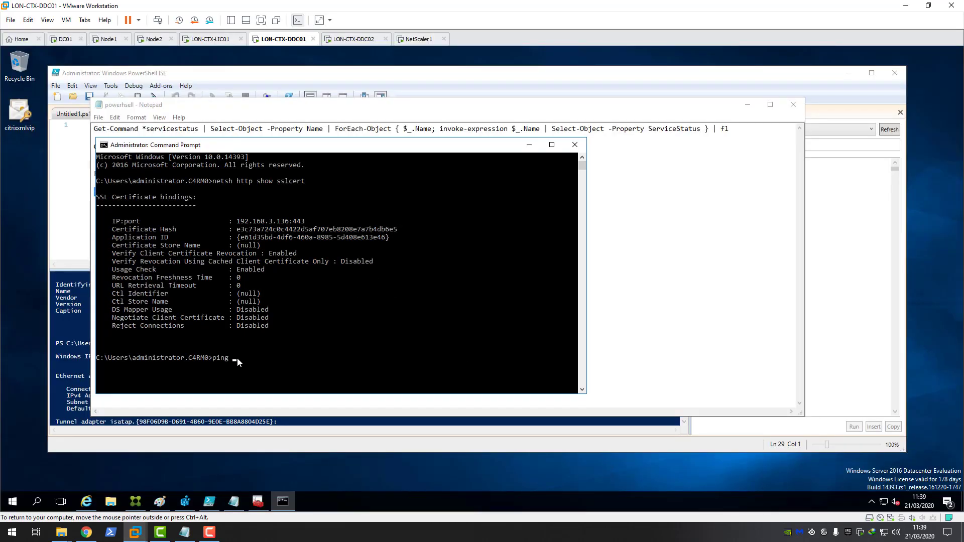
{"action": "type", "text": "192.167"}
{"action": "type", "text": ".3"}
{"action": "type", "text": ".1"}
{"action": "type", "text": "38"}
{"action": "key", "text": "Return"}
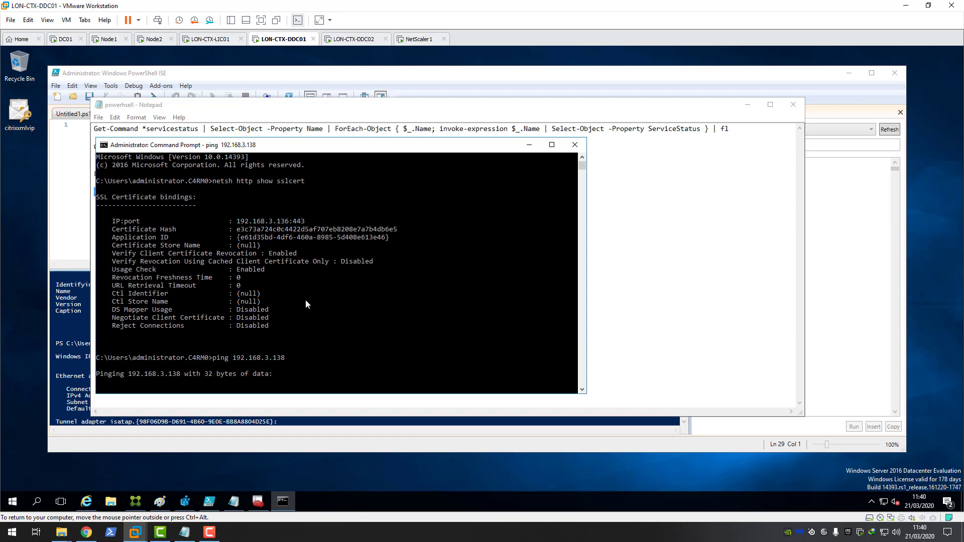
{"action": "scroll", "coordinate": [307, 311], "scroll_direction": "down", "scroll_amount": 1}
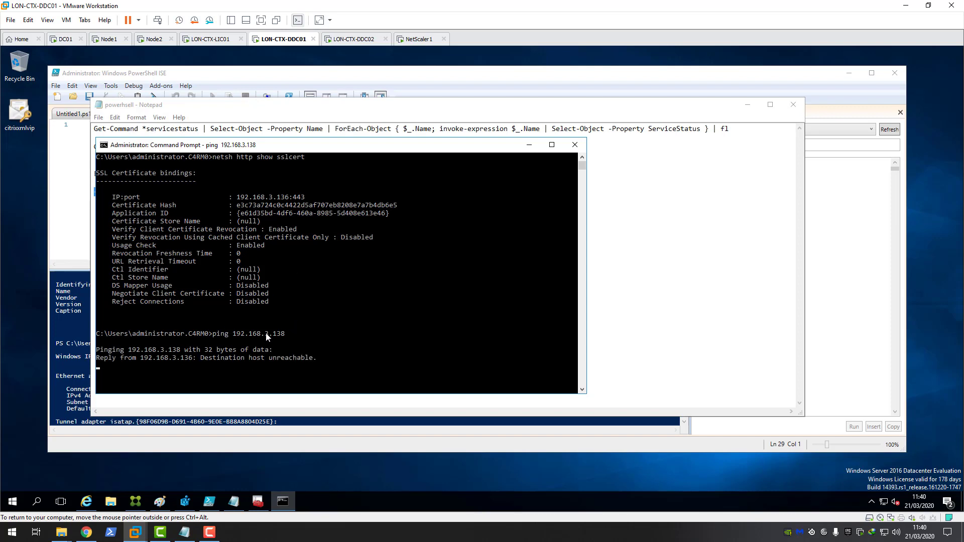
{"action": "left_click_drag", "start_coordinate": [233, 334], "coordinate": [285, 334]}
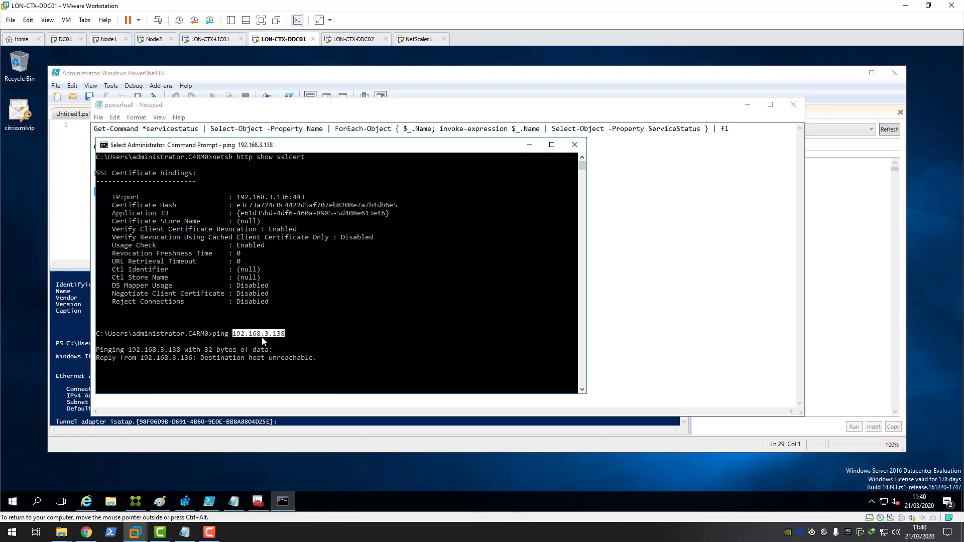
{"action": "right_click", "coordinate": [262, 341]}
{"action": "right_click", "coordinate": [239, 131]}
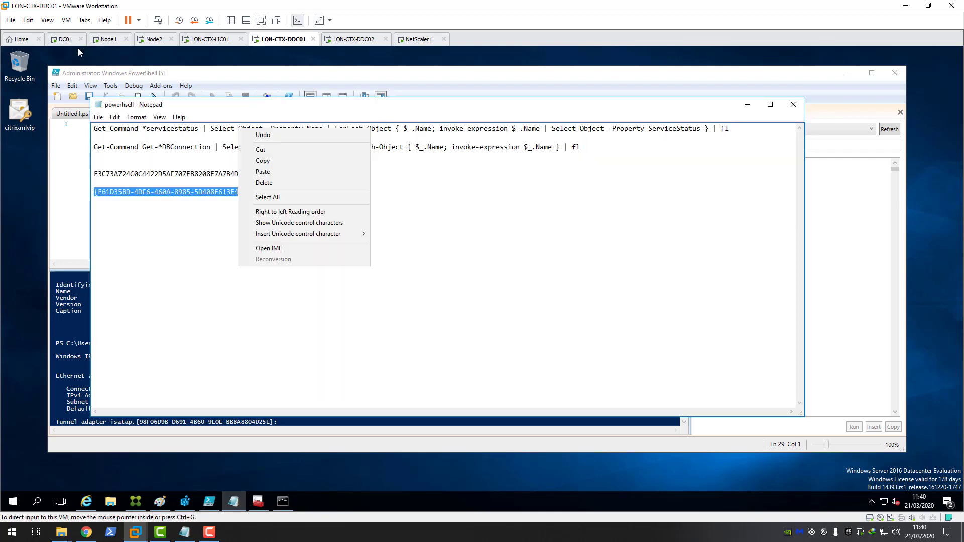
{"action": "left_click", "coordinate": [87, 532]}
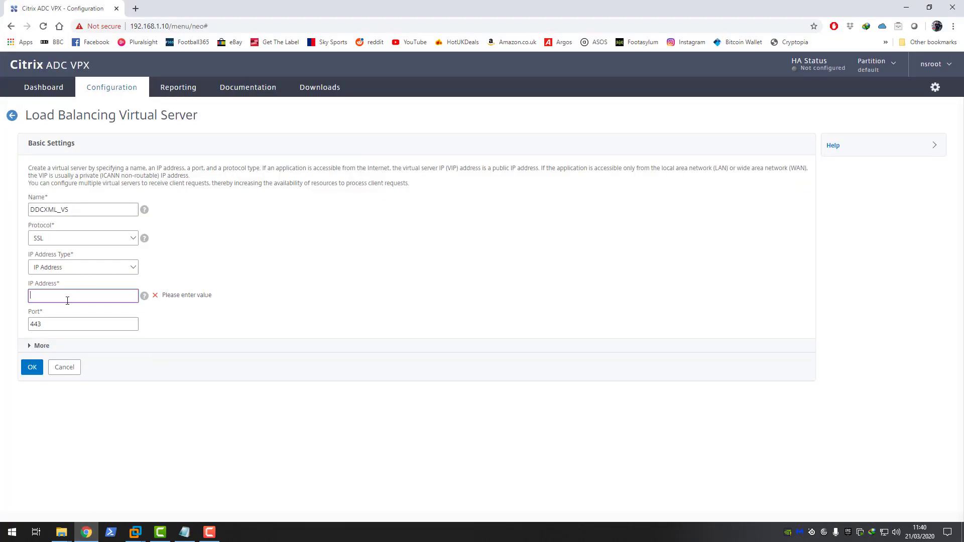
Step: Paste 192.168.3.138 as DDCXML_VS's IP address, keep port 443, and save the basic settings
{"action": "type", "text": "192.168.3.138"}
{"action": "left_click", "coordinate": [43, 326]}
{"action": "double_click", "coordinate": [43, 327]}
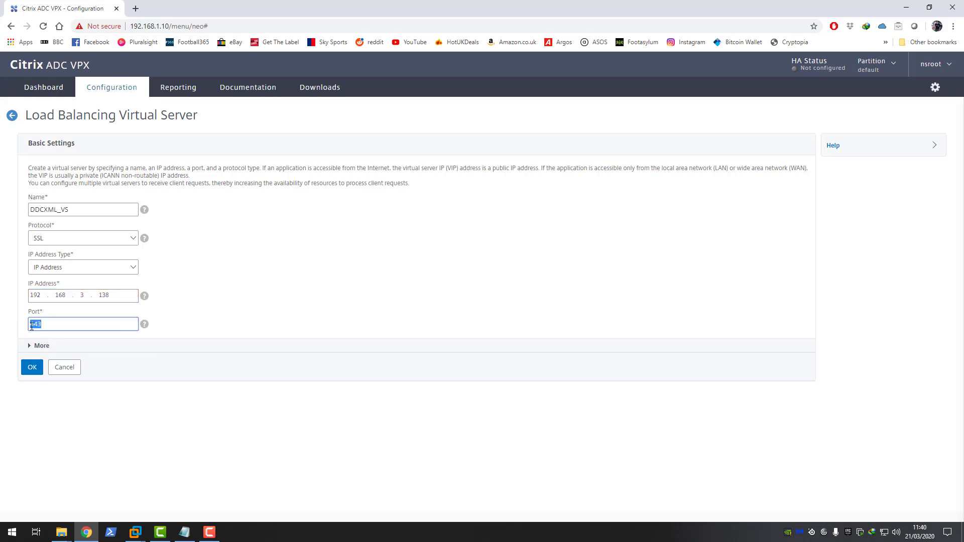
{"action": "left_click", "coordinate": [32, 369]}
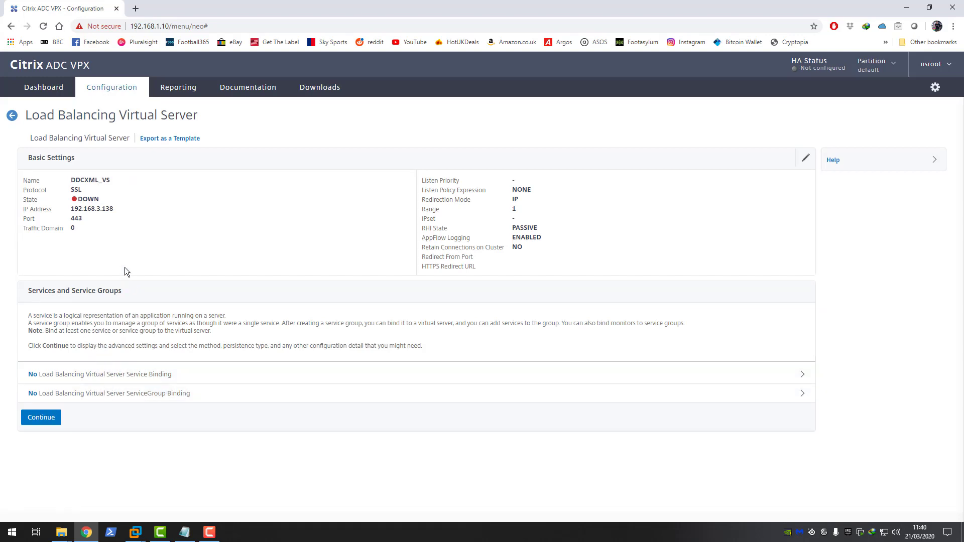
Step: Bind the DDCXML_SG service group to DDCXML_VS and continue to the certificate section
{"action": "left_click", "coordinate": [129, 398]}
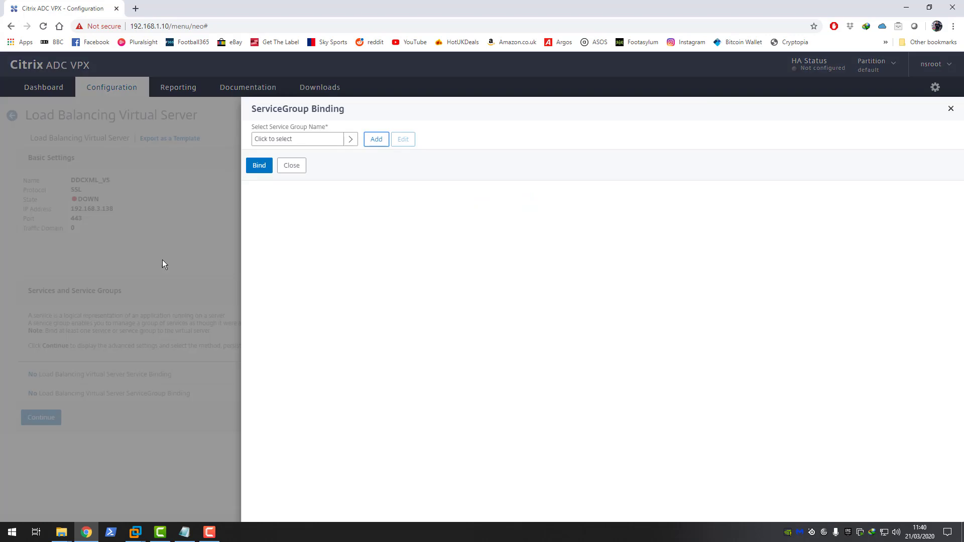
{"action": "left_click", "coordinate": [301, 138]}
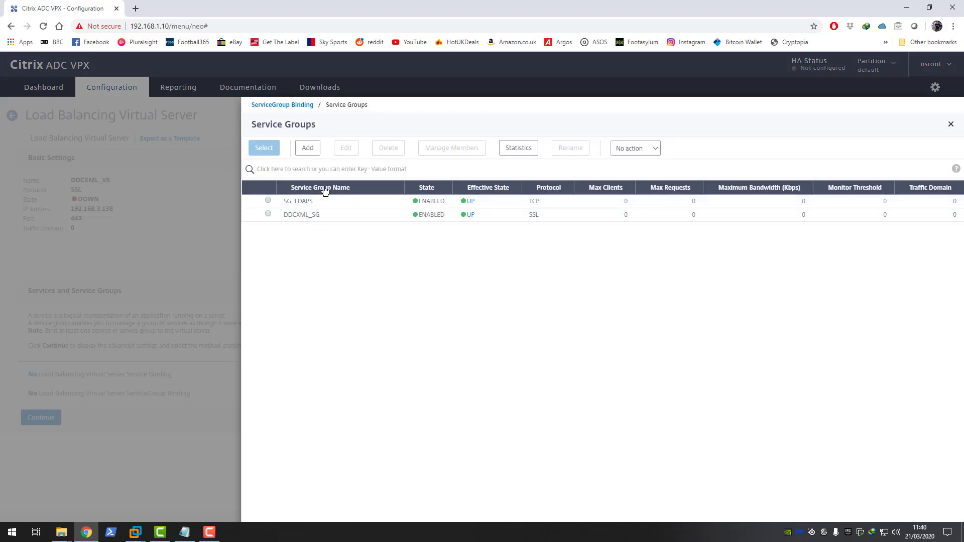
{"action": "left_click", "coordinate": [267, 201]}
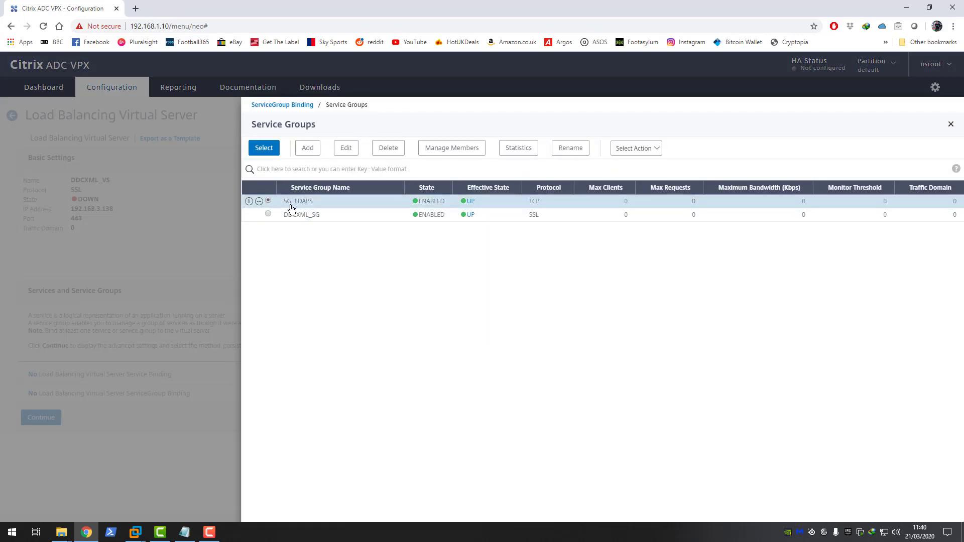
{"action": "left_click", "coordinate": [268, 214]}
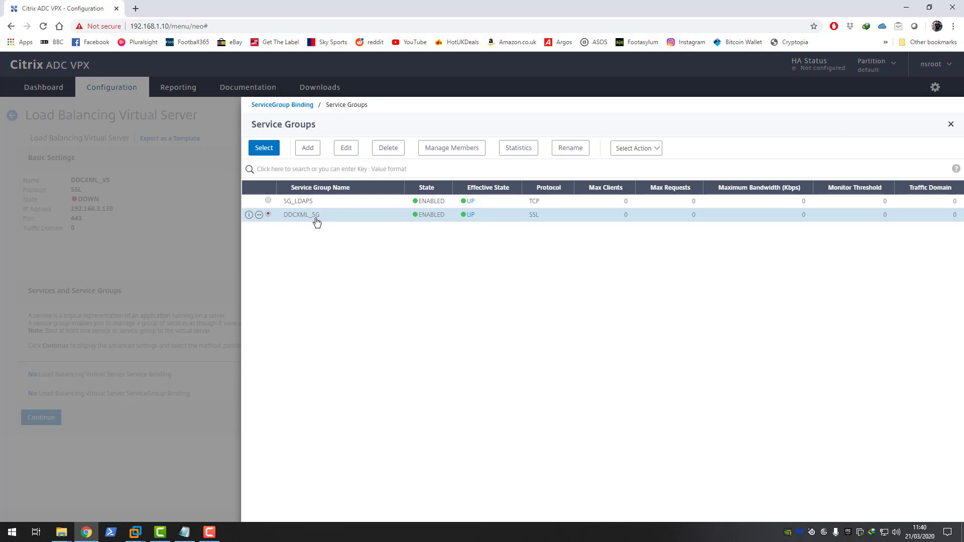
{"action": "left_click", "coordinate": [265, 149]}
{"action": "left_click", "coordinate": [259, 182]}
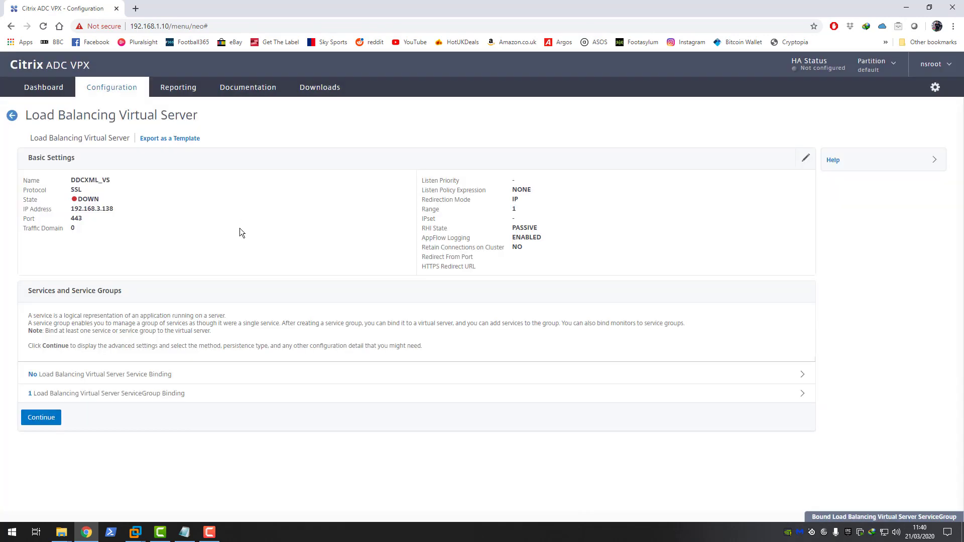
{"action": "left_click", "coordinate": [53, 417]}
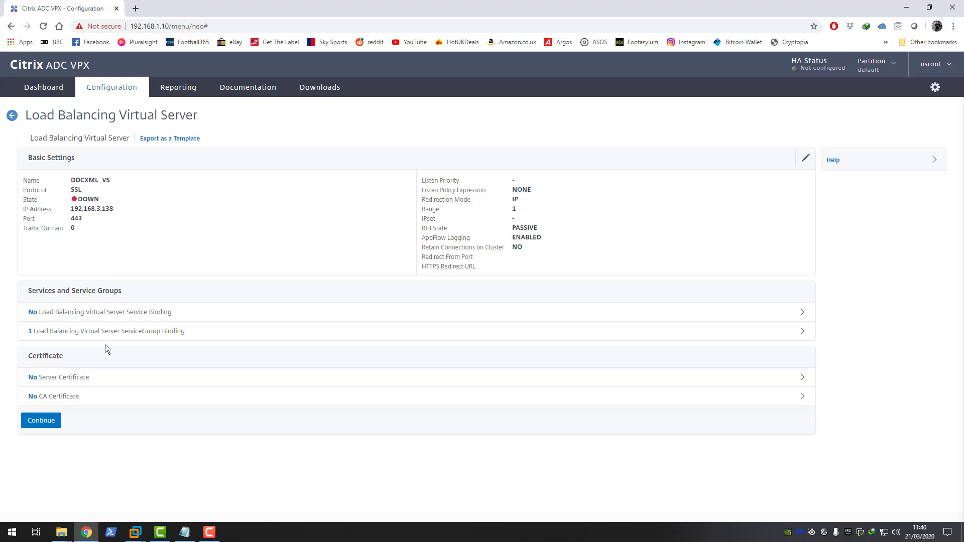
Step: Keep the default ECC curve and SSL cipher settings and go back to the Virtual Servers list
{"action": "left_click", "coordinate": [35, 425]}
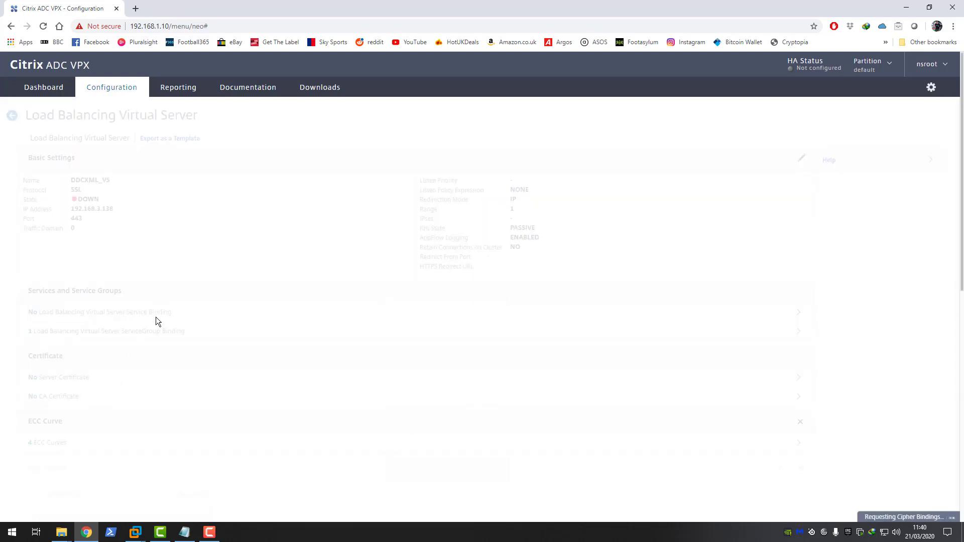
{"action": "scroll", "coordinate": [176, 290], "scroll_direction": "down", "scroll_amount": 3}
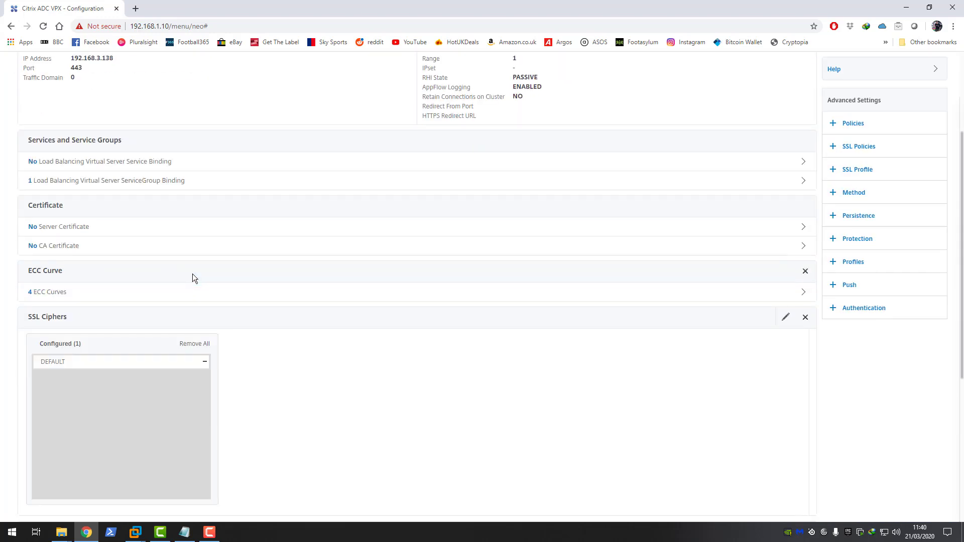
{"action": "scroll", "coordinate": [196, 273], "scroll_direction": "up", "scroll_amount": 3}
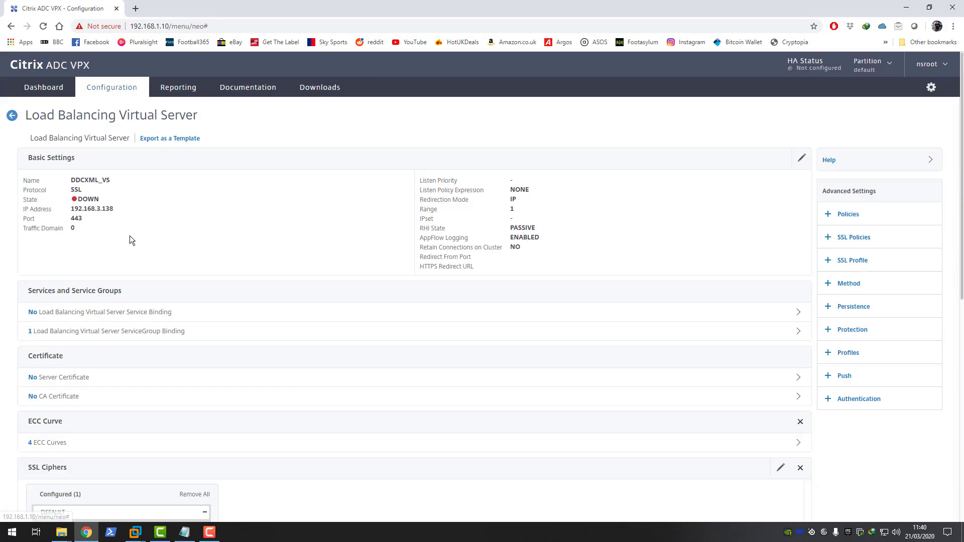
{"action": "left_click", "coordinate": [12, 115]}
{"action": "mouse_move", "coordinate": [232, 241]}
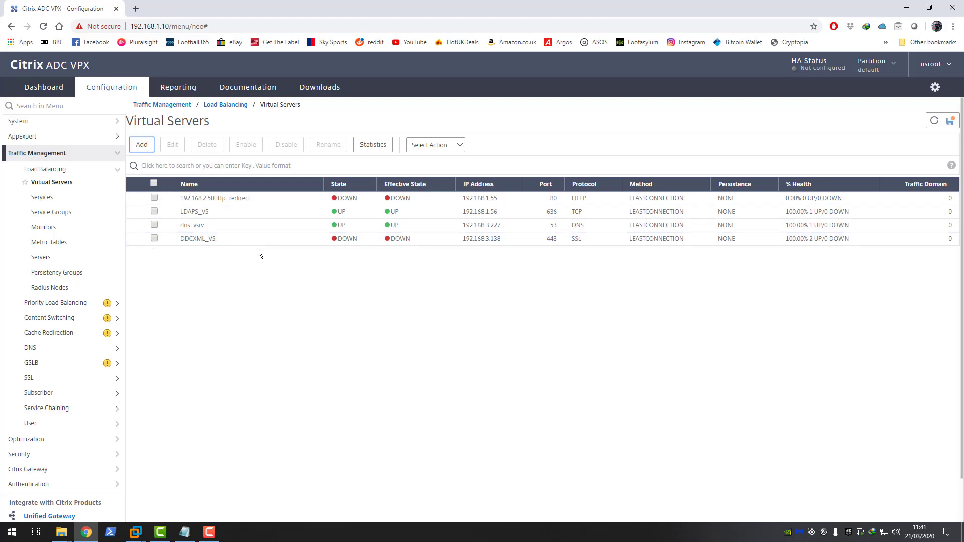
Step: Expand Traffic Management in the left menu and open the SSL overview page
{"action": "left_click", "coordinate": [54, 153]}
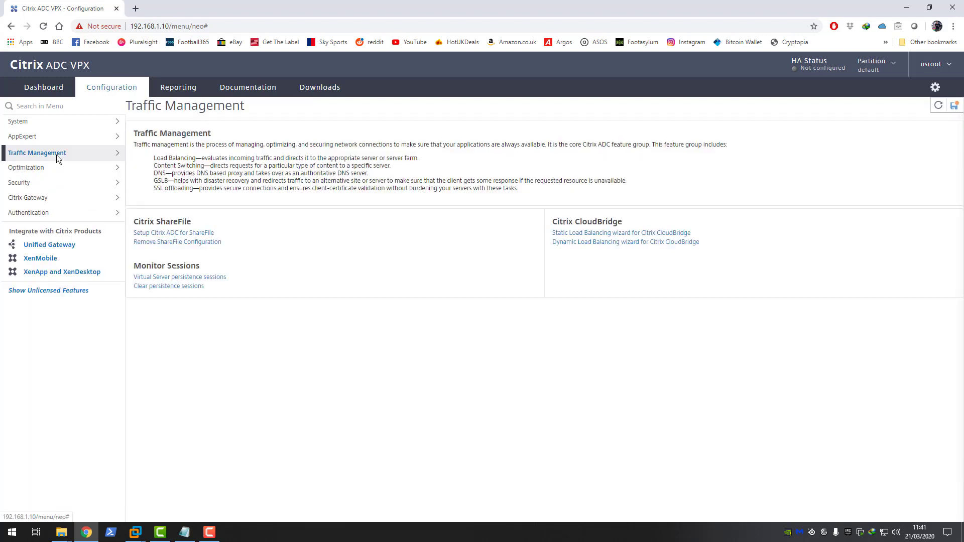
{"action": "left_click", "coordinate": [35, 182]}
{"action": "left_click", "coordinate": [35, 181]}
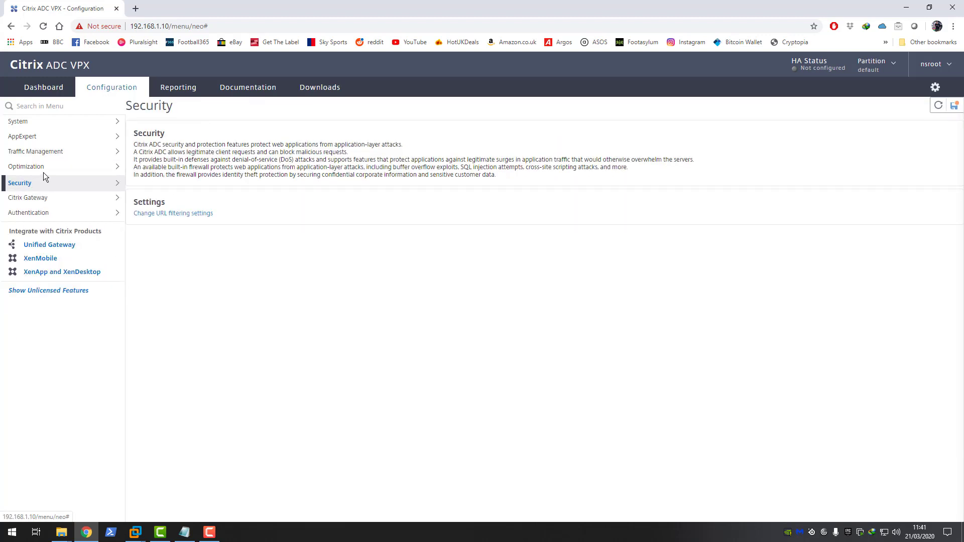
{"action": "left_click", "coordinate": [41, 154]}
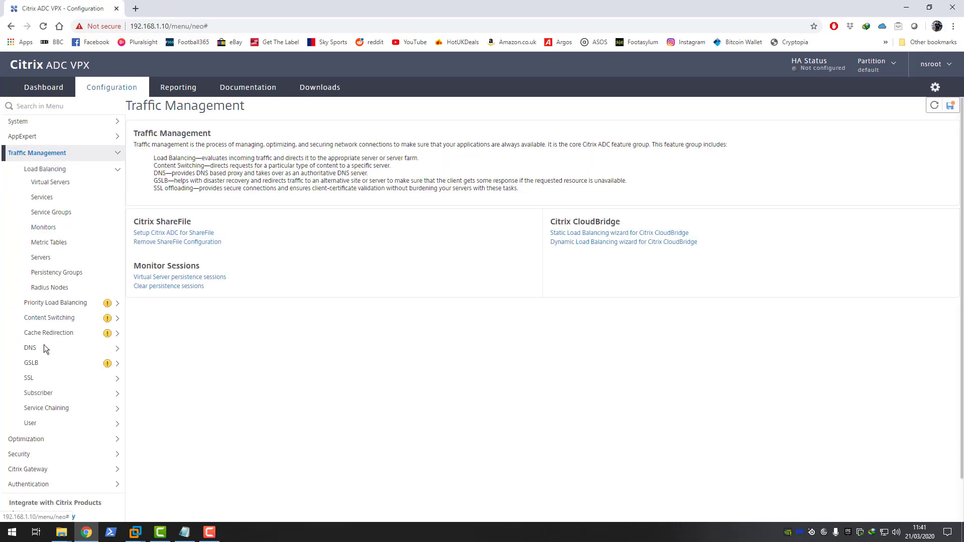
{"action": "left_click", "coordinate": [34, 379]}
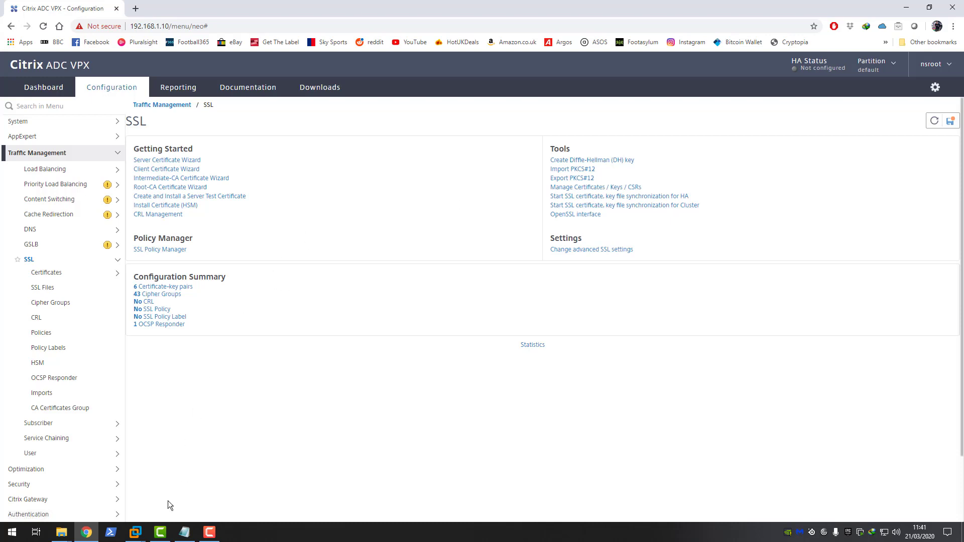
Step: Switch to LON-CTX-DDC01 and copy the citrixxmlvip certificate file from the desktop
{"action": "mouse_move", "coordinate": [135, 533]}
{"action": "left_click", "coordinate": [684, 470]}
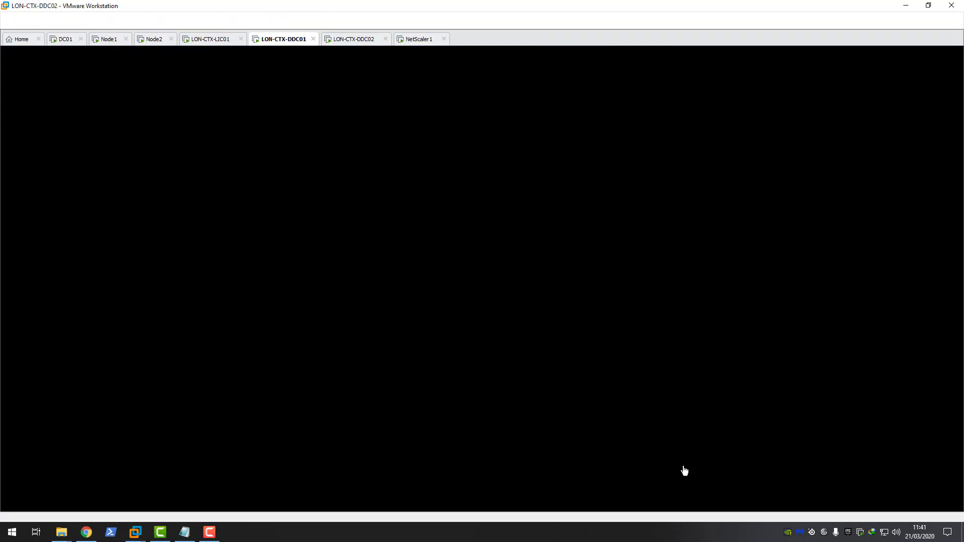
{"action": "left_click", "coordinate": [279, 40]}
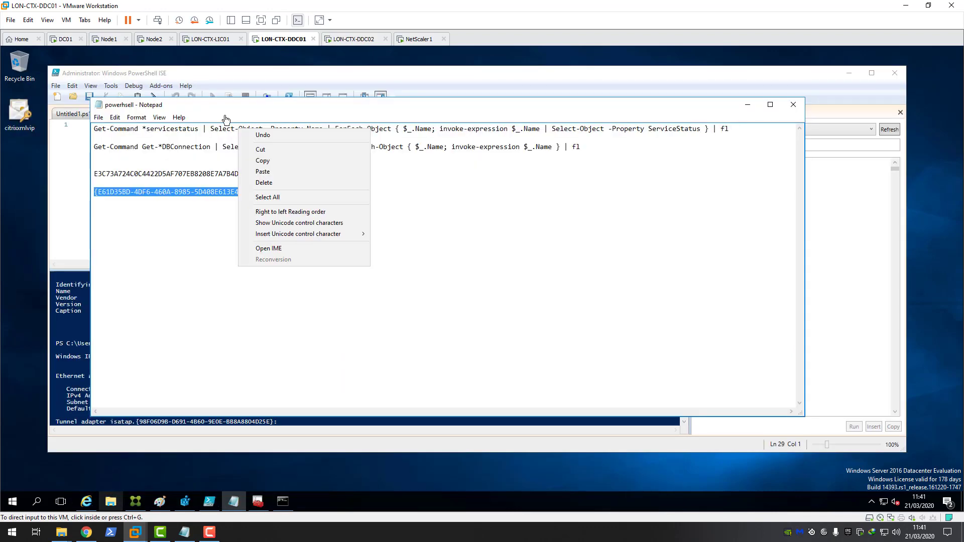
{"action": "right_click", "coordinate": [29, 119]}
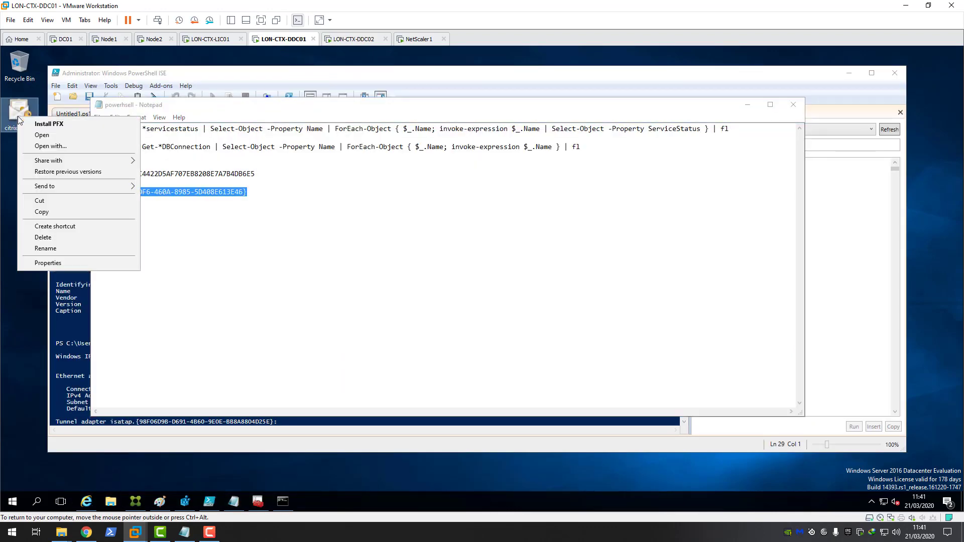
{"action": "left_click", "coordinate": [64, 214]}
Step: Paste the citrixxmlvip certificate into the Pictures folder in File Explorer
{"action": "right_click", "coordinate": [54, 525]}
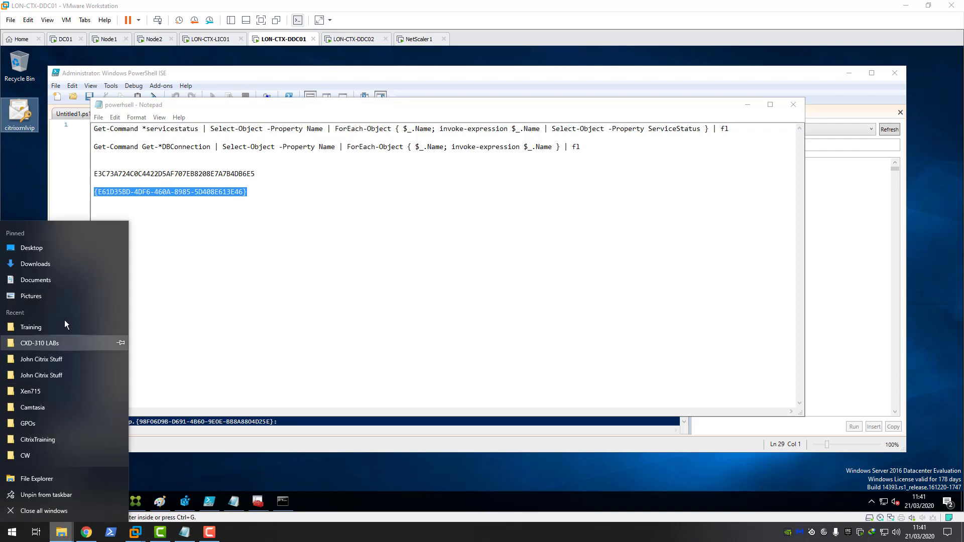
{"action": "left_click", "coordinate": [50, 326]}
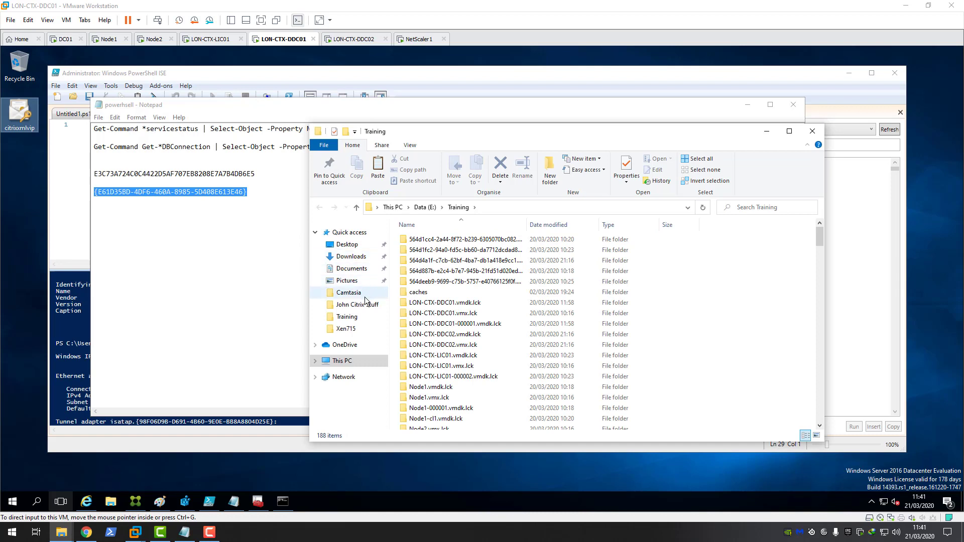
{"action": "left_click", "coordinate": [348, 316]}
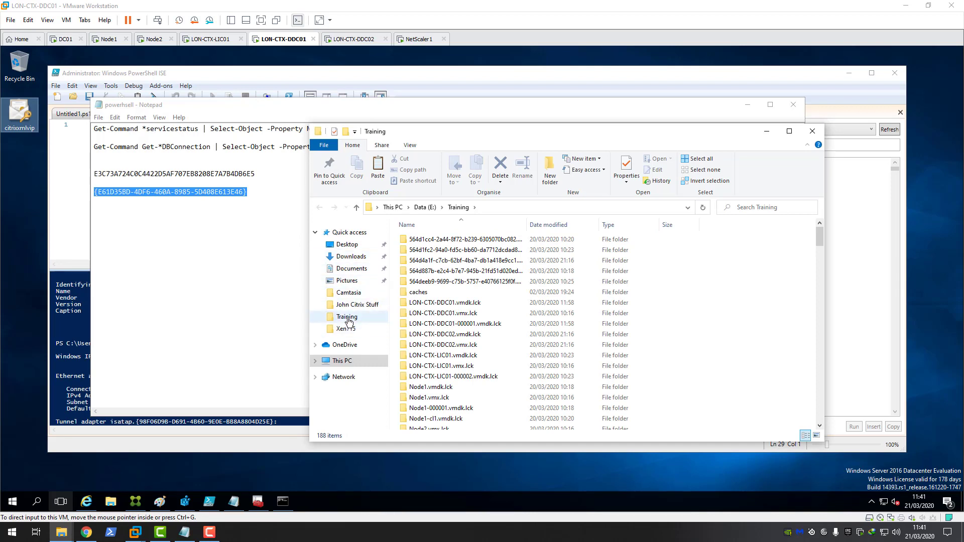
{"action": "left_click", "coordinate": [352, 282]}
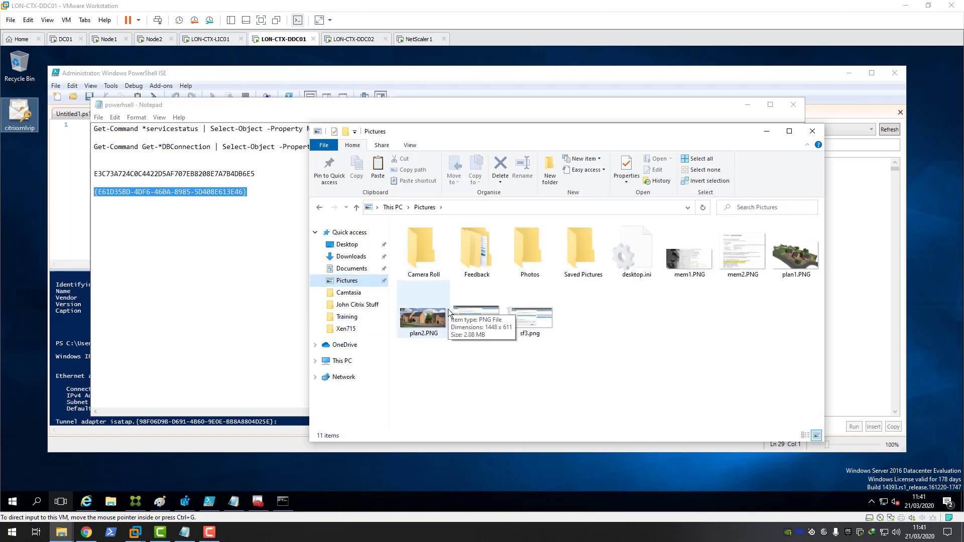
{"action": "right_click", "coordinate": [511, 370]}
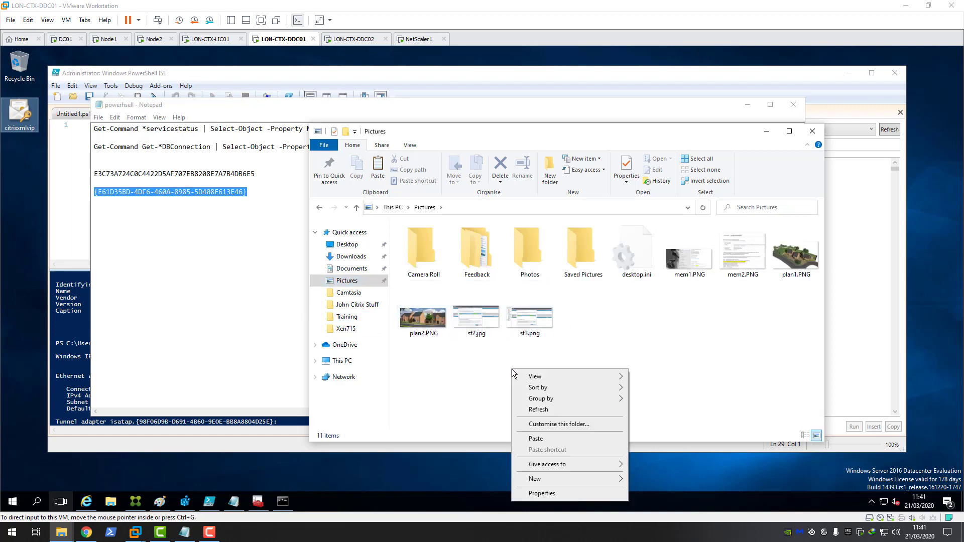
{"action": "left_click", "coordinate": [538, 433]}
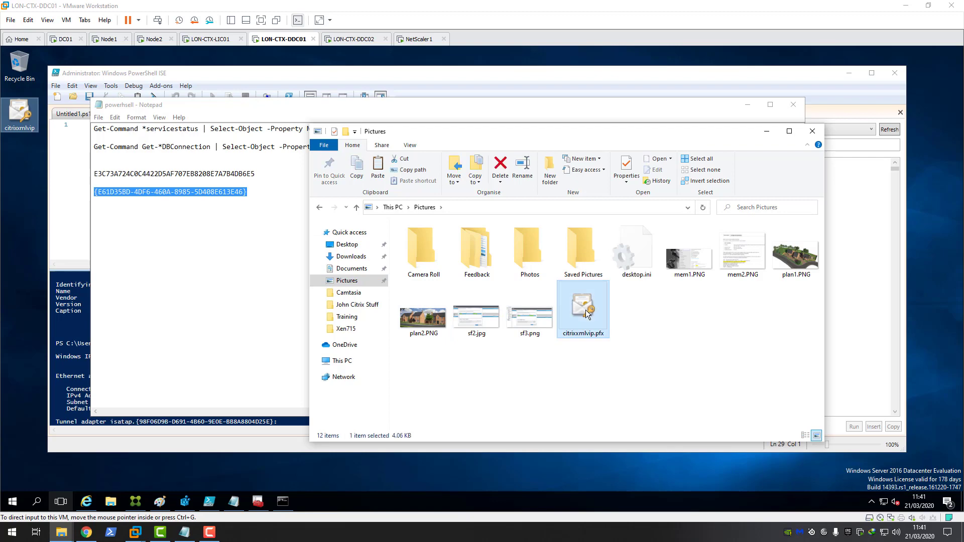
Step: Start a PKCS12 import with output file citrixxmlvip, picking citrixxmlvip.pfx from Pictures
{"action": "left_click", "coordinate": [87, 532]}
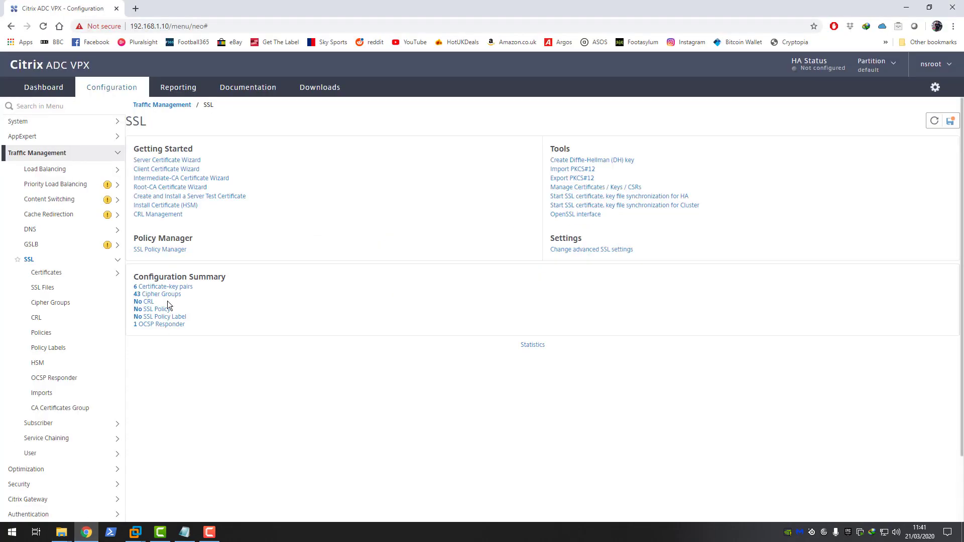
{"action": "left_click", "coordinate": [582, 170]}
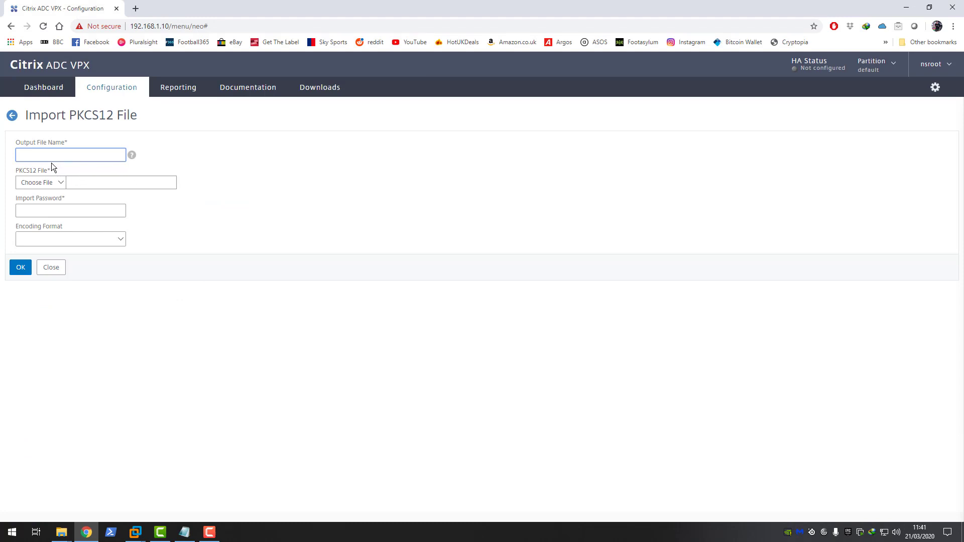
{"action": "type", "text": "citrixxmlvip"}
{"action": "left_click", "coordinate": [61, 182]}
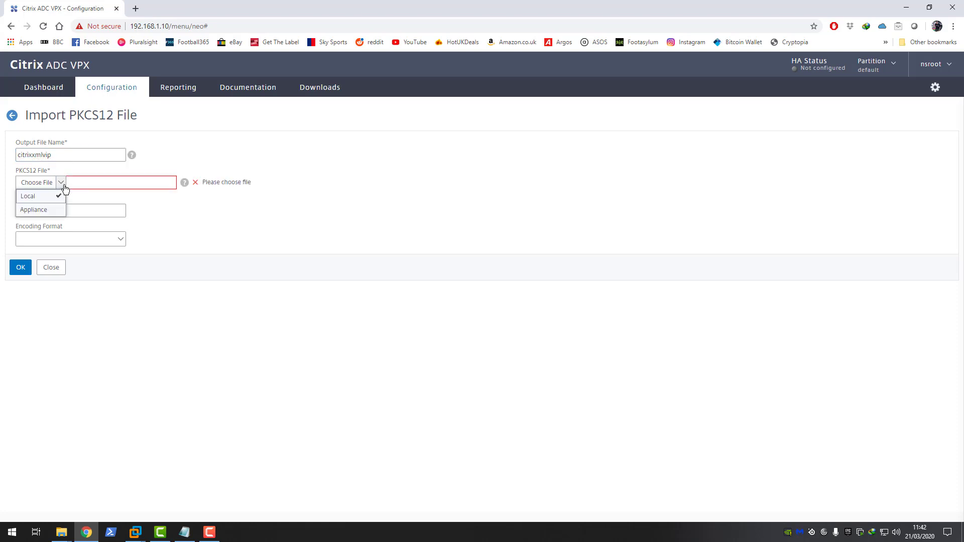
{"action": "left_click", "coordinate": [31, 196]}
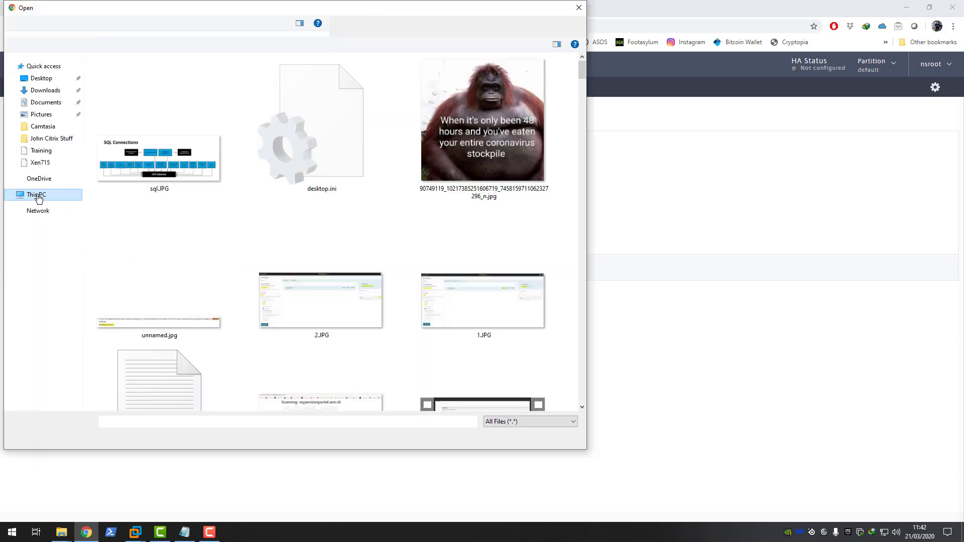
{"action": "left_click", "coordinate": [41, 115]}
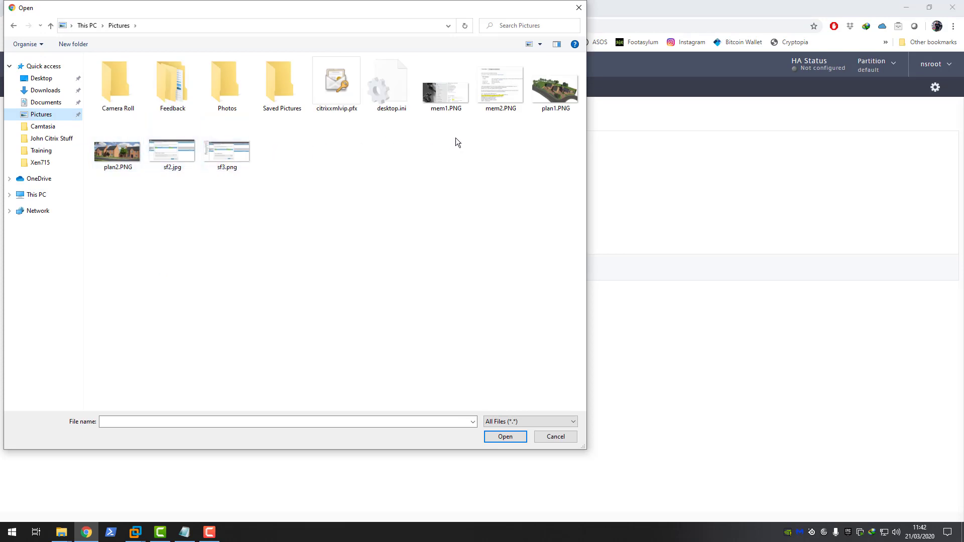
{"action": "left_click", "coordinate": [344, 98]}
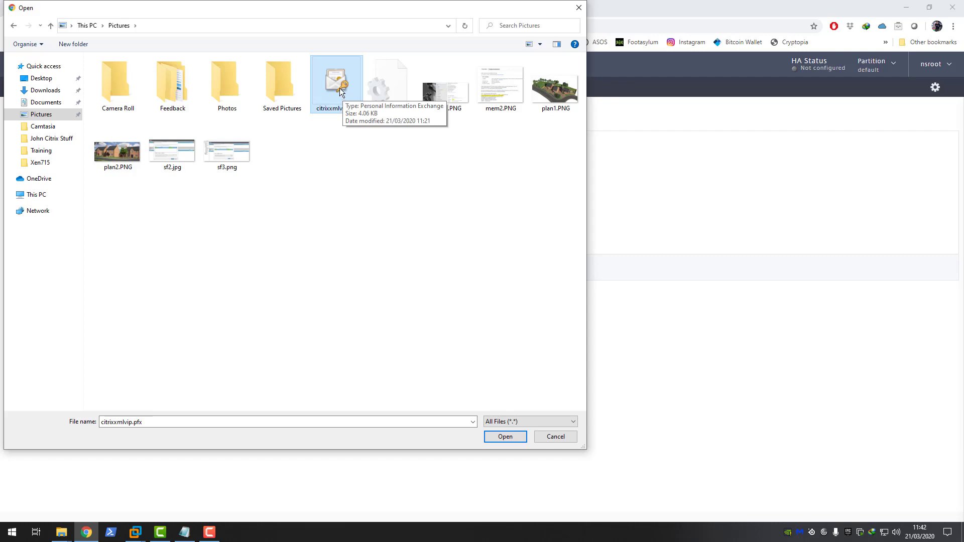
{"action": "double_click", "coordinate": [340, 89]}
Step: Enter the import password, choose AES256 encoding, set and confirm the PEM passphrase, and import
{"action": "left_click", "coordinate": [52, 212]}
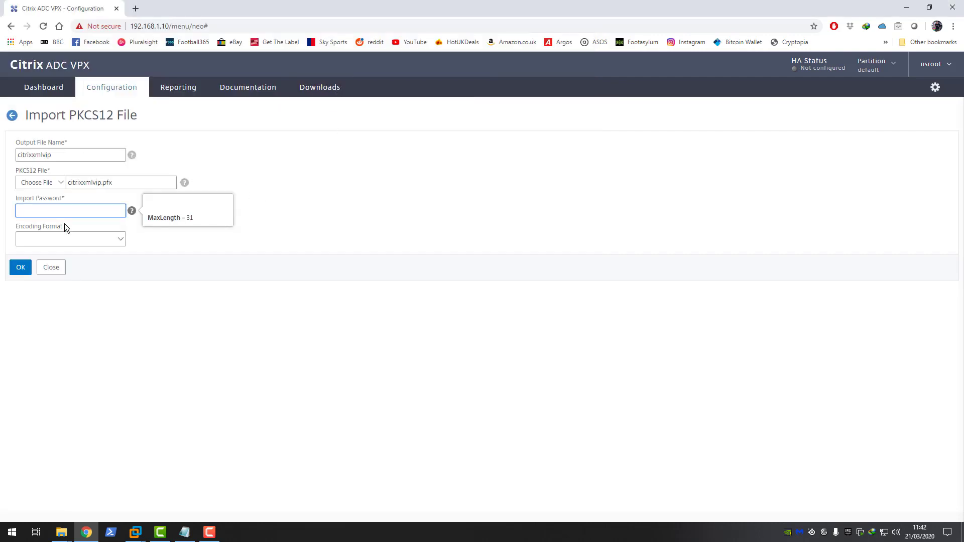
{"action": "type", "text": "123"}
{"action": "left_click", "coordinate": [57, 238]}
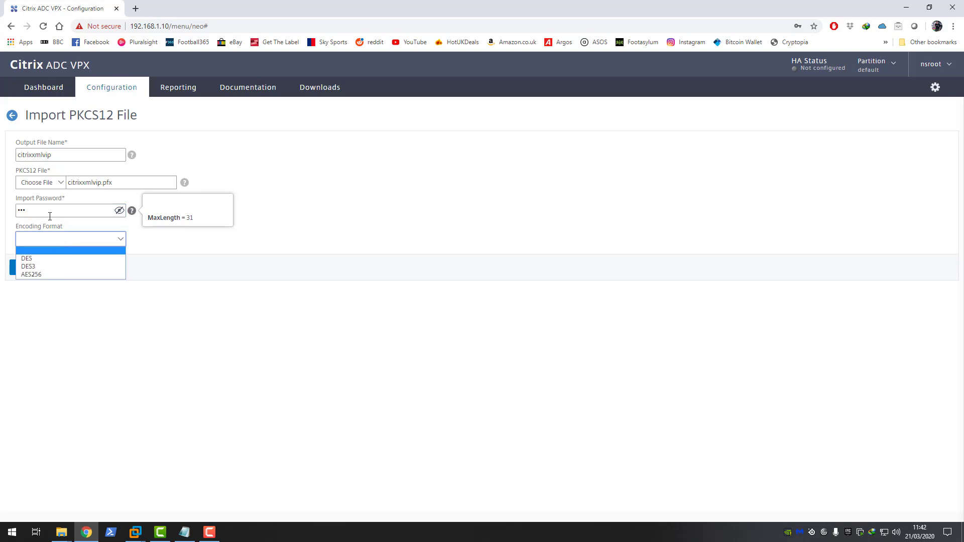
{"action": "left_click", "coordinate": [158, 249]}
{"action": "left_click", "coordinate": [122, 240]}
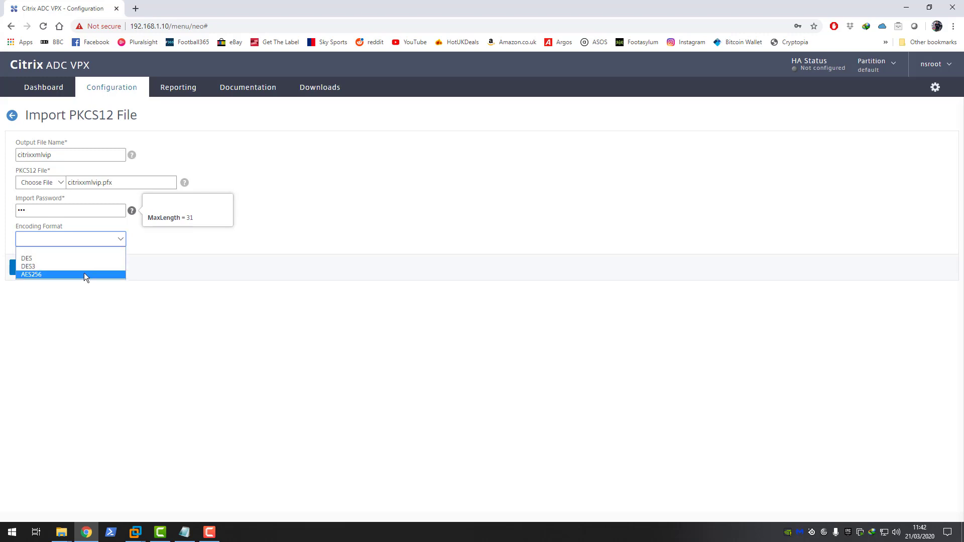
{"action": "left_click", "coordinate": [44, 275]}
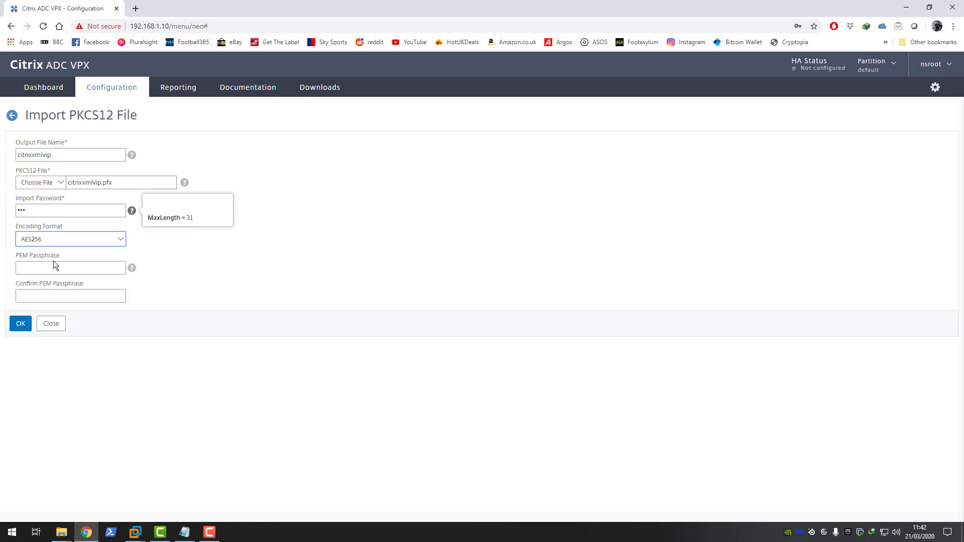
{"action": "left_click", "coordinate": [48, 267]}
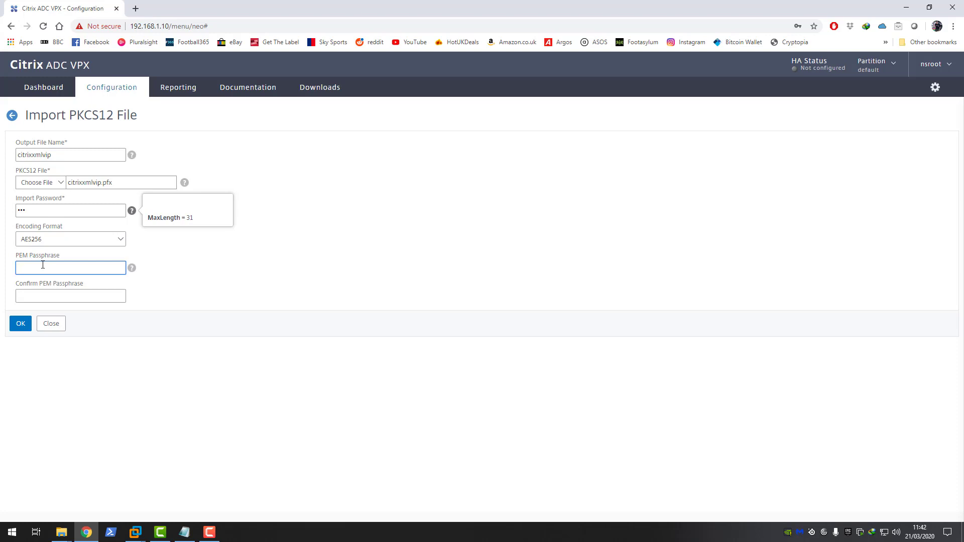
{"action": "type", "text": "123"}
{"action": "left_click", "coordinate": [70, 297]}
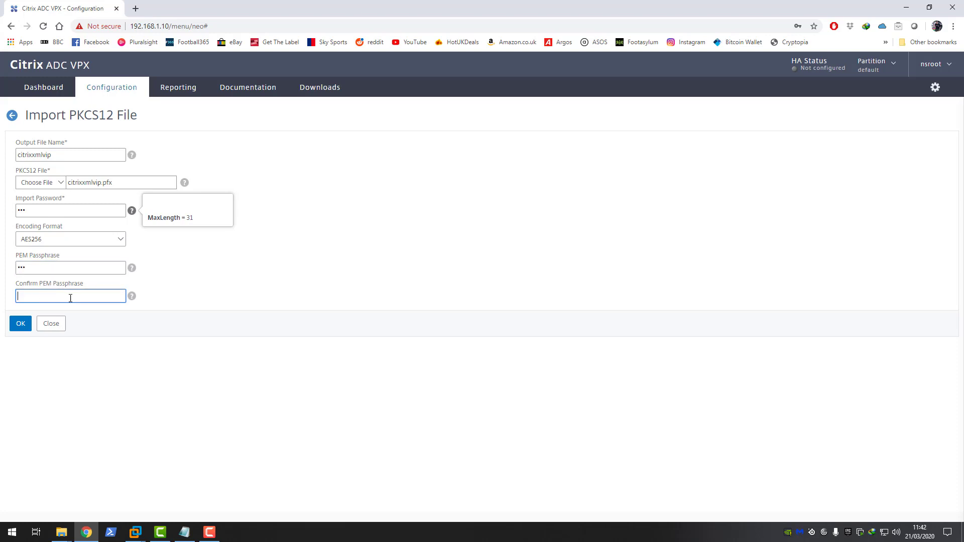
{"action": "type", "text": "123"}
{"action": "left_click", "coordinate": [22, 325]}
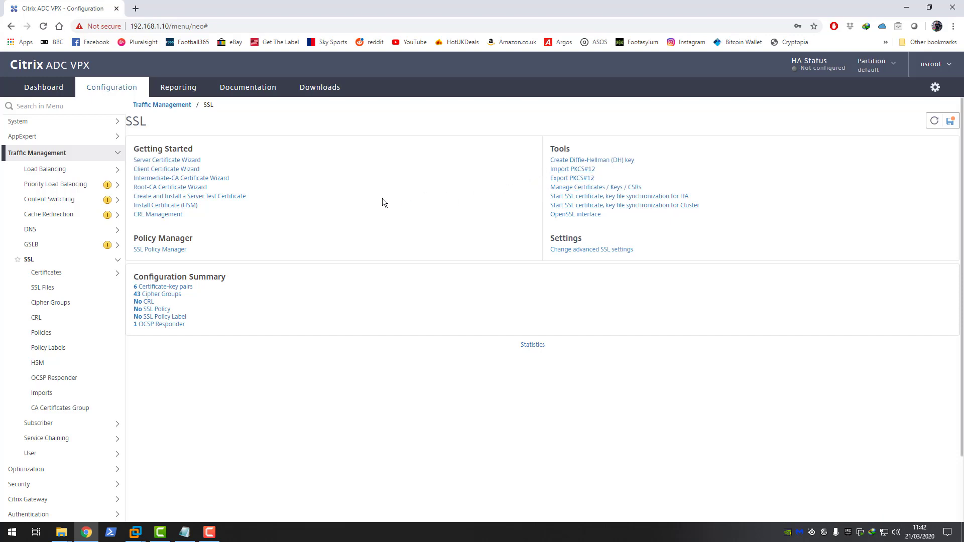
Step: Go to SSL Server Certificates and begin installing a certificate-key pair named citrixxmlvip
{"action": "left_click", "coordinate": [53, 273]}
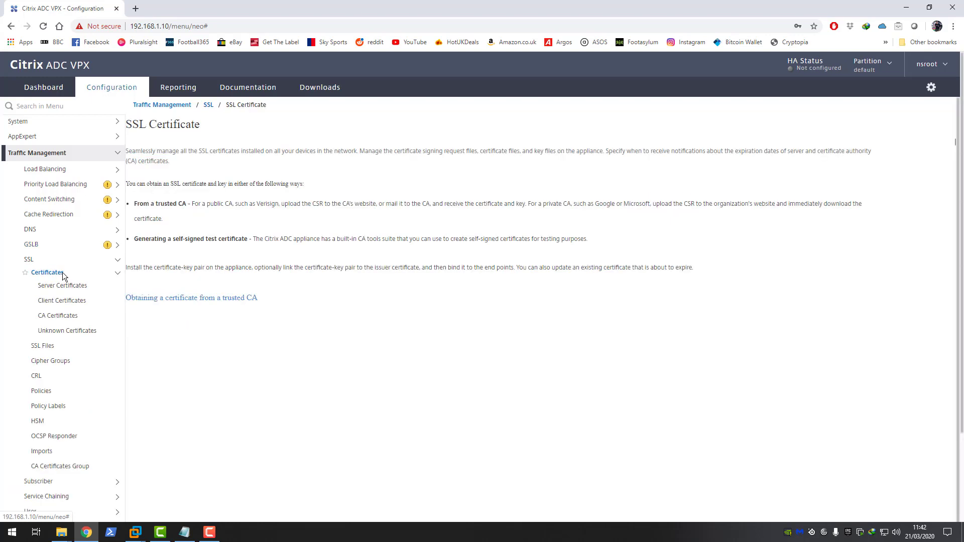
{"action": "left_click", "coordinate": [56, 286]}
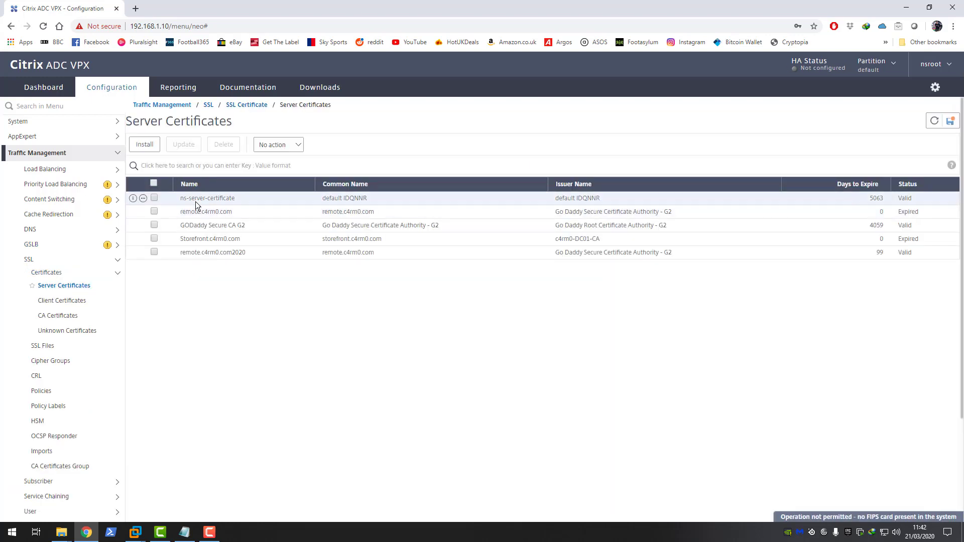
{"action": "left_click", "coordinate": [144, 146]}
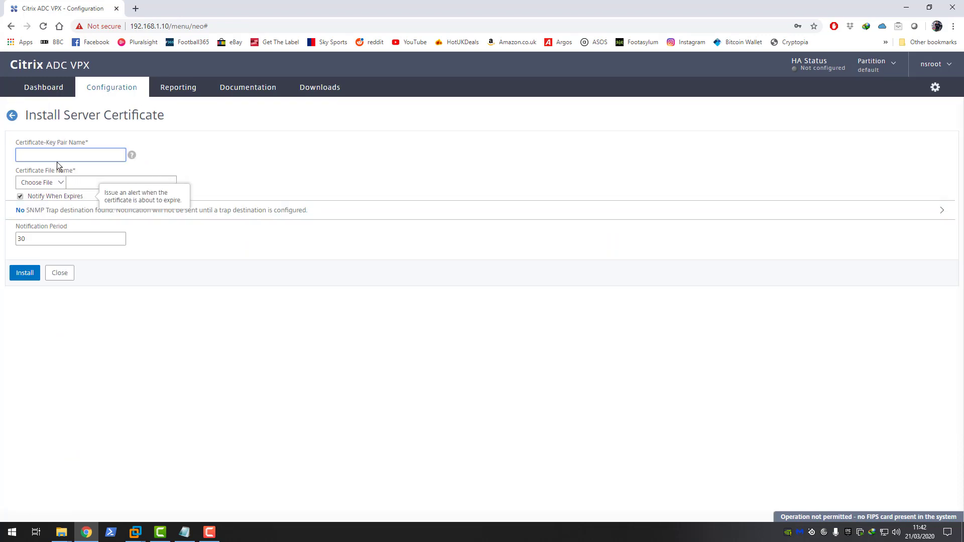
{"action": "type", "text": "citrixxmlvip"}
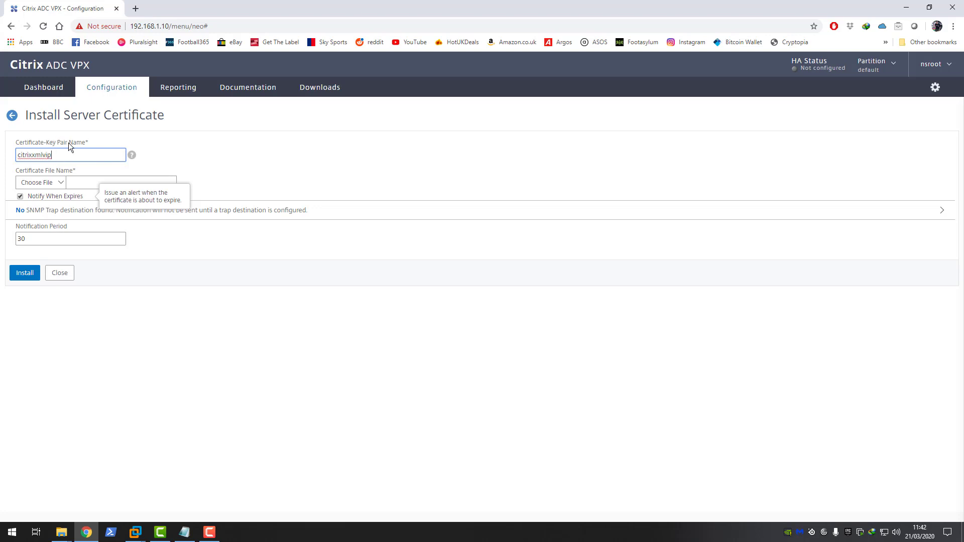
Step: Choose the appliance's citrixxmlvip file, on page 2, as the certificate file
{"action": "left_click", "coordinate": [56, 183]}
{"action": "left_click", "coordinate": [48, 211]}
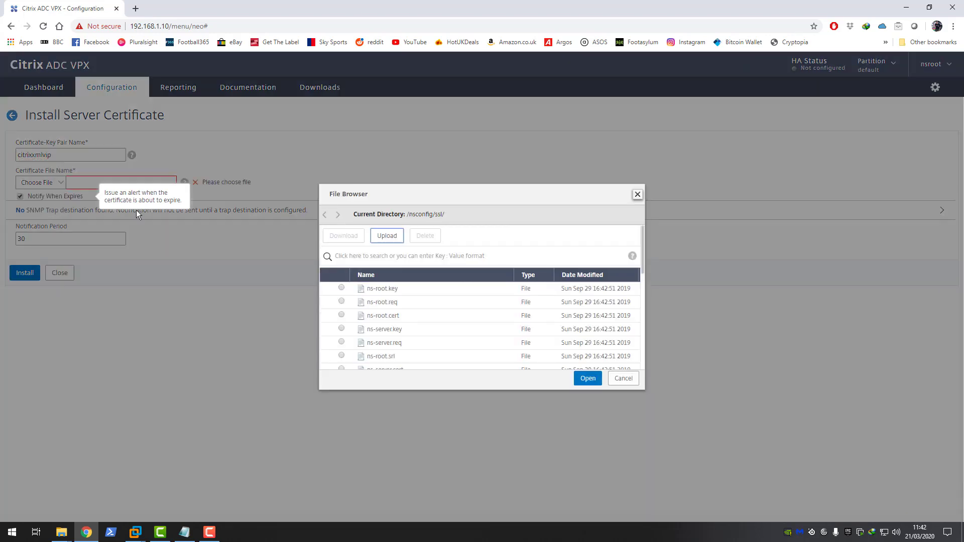
{"action": "left_click_drag", "start_coordinate": [642, 266], "coordinate": [637, 371]}
{"action": "left_click", "coordinate": [627, 359]}
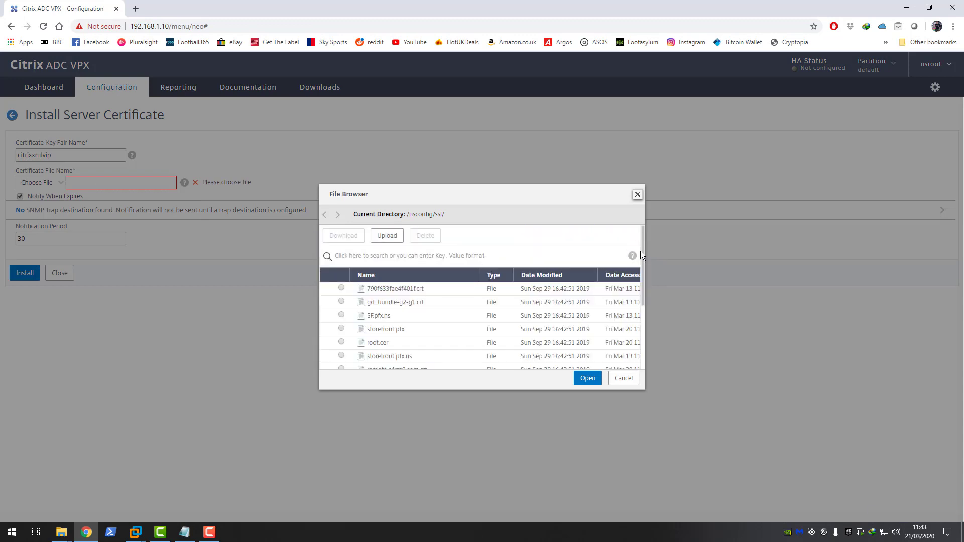
{"action": "left_click_drag", "start_coordinate": [645, 271], "coordinate": [643, 346]}
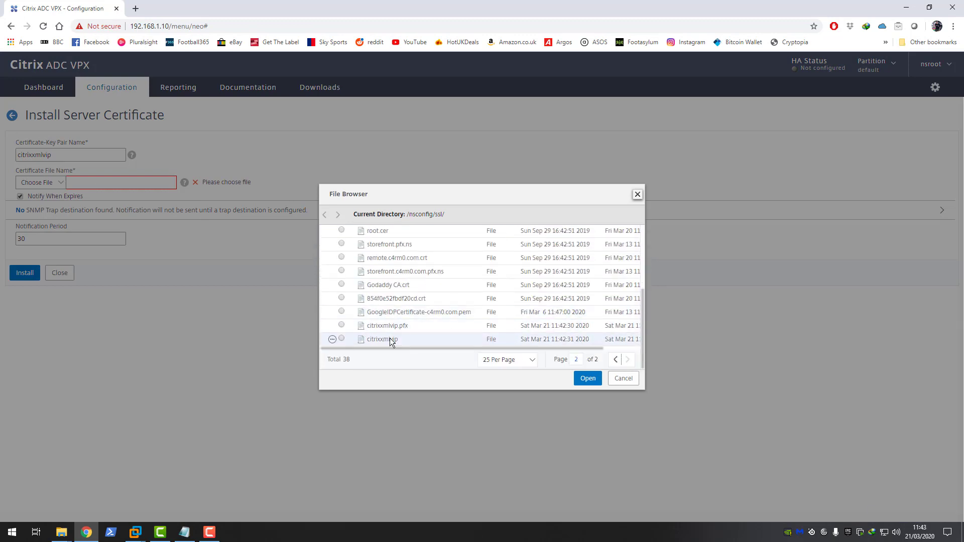
{"action": "left_click", "coordinate": [342, 339]}
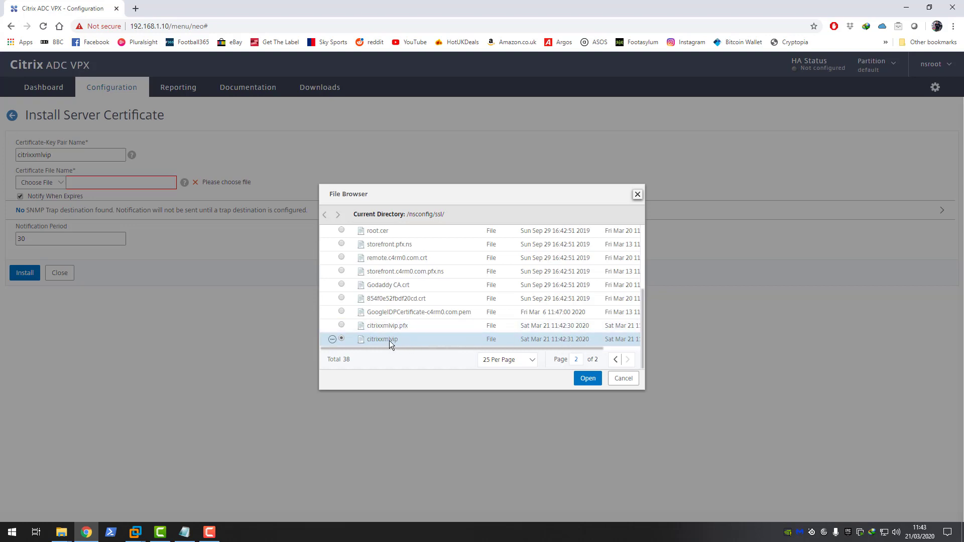
{"action": "left_click", "coordinate": [588, 378]}
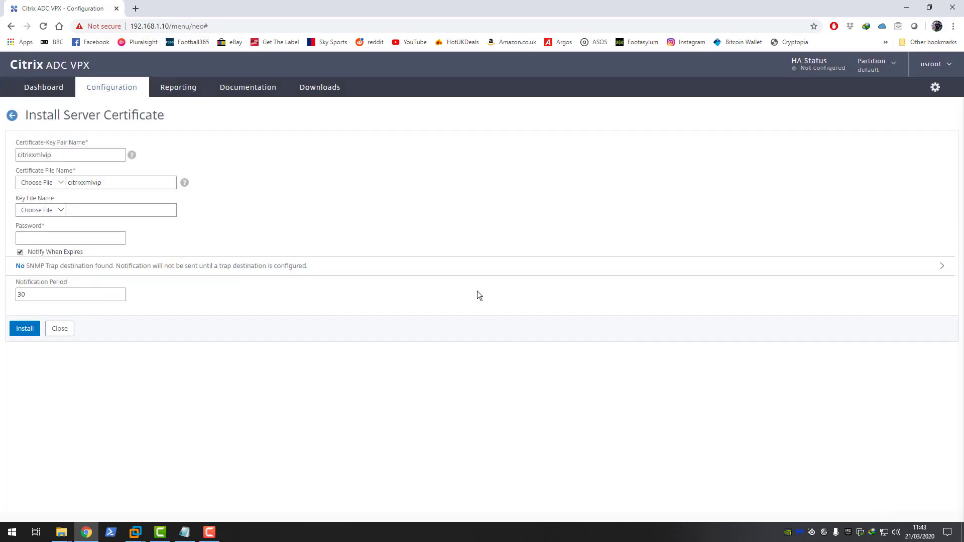
Step: Choose the appliance's citrixxmlvip file, on page 2, as the key file
{"action": "left_click", "coordinate": [61, 211]}
{"action": "left_click", "coordinate": [35, 237]}
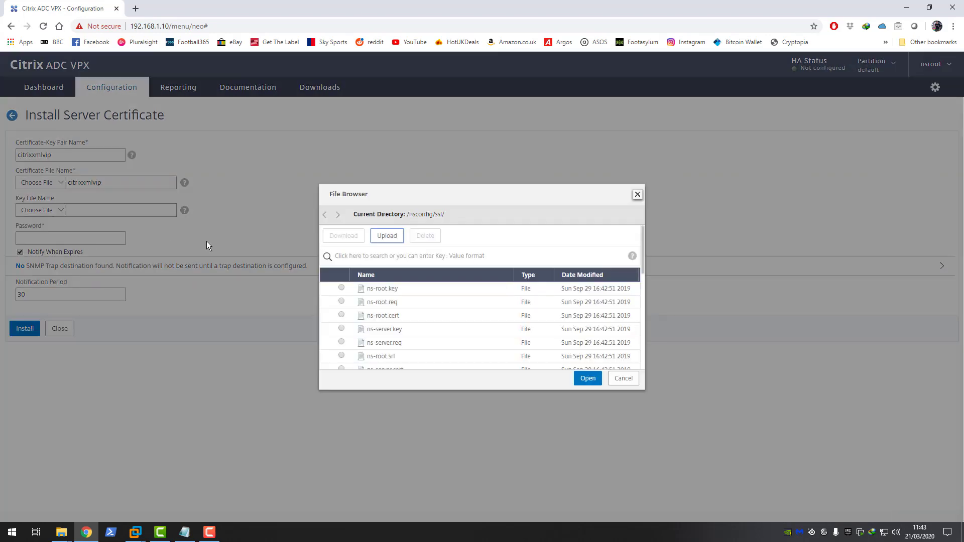
{"action": "left_click_drag", "start_coordinate": [644, 261], "coordinate": [639, 359]}
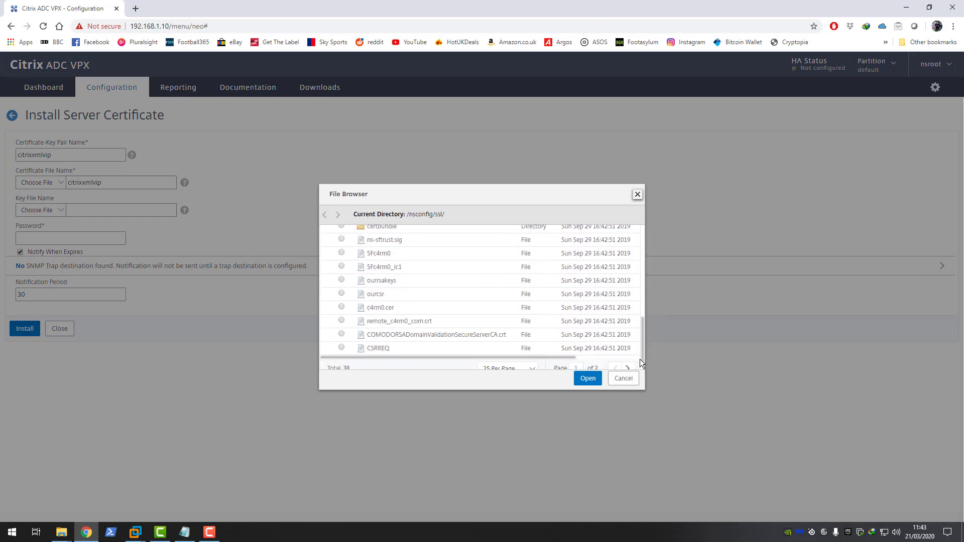
{"action": "left_click", "coordinate": [627, 359]}
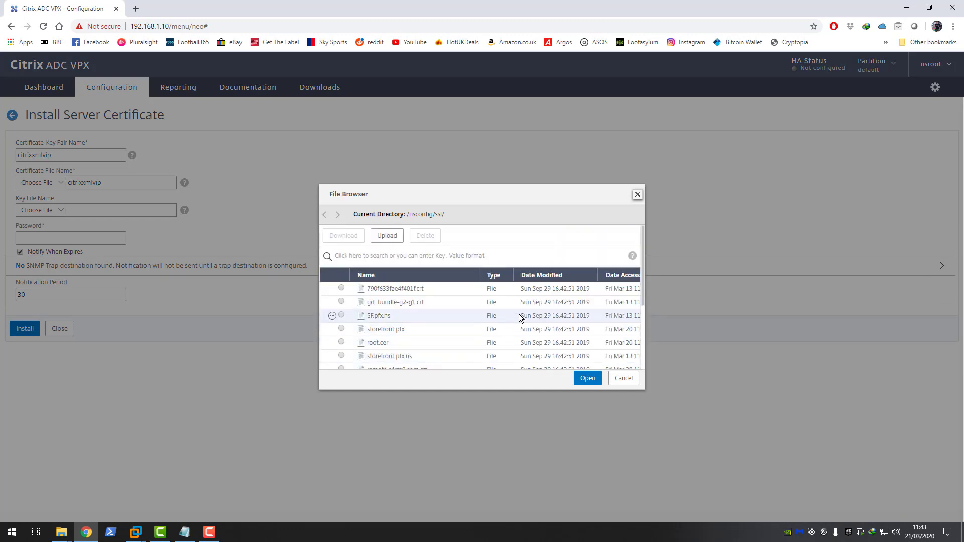
{"action": "left_click_drag", "start_coordinate": [645, 316], "coordinate": [642, 351]}
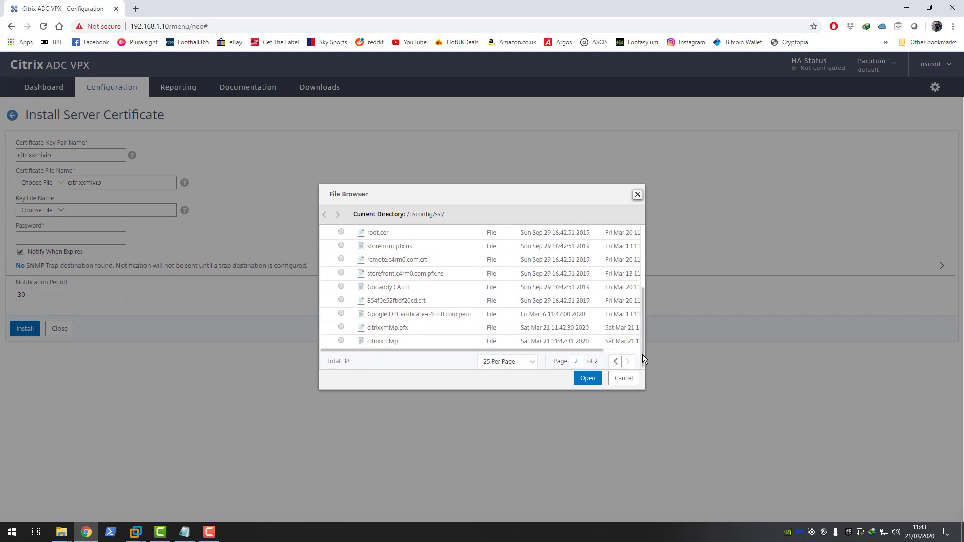
{"action": "left_click", "coordinate": [342, 340]}
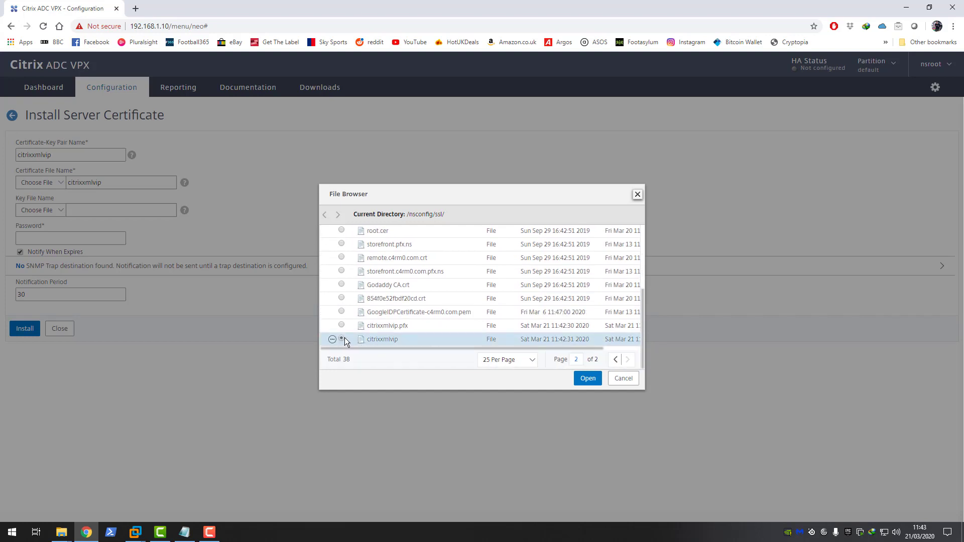
{"action": "left_click", "coordinate": [587, 380]}
Step: Enter the key password, install the citrixxmlvip pair, and dismiss the certificate bundle warning
{"action": "left_click", "coordinate": [45, 240]}
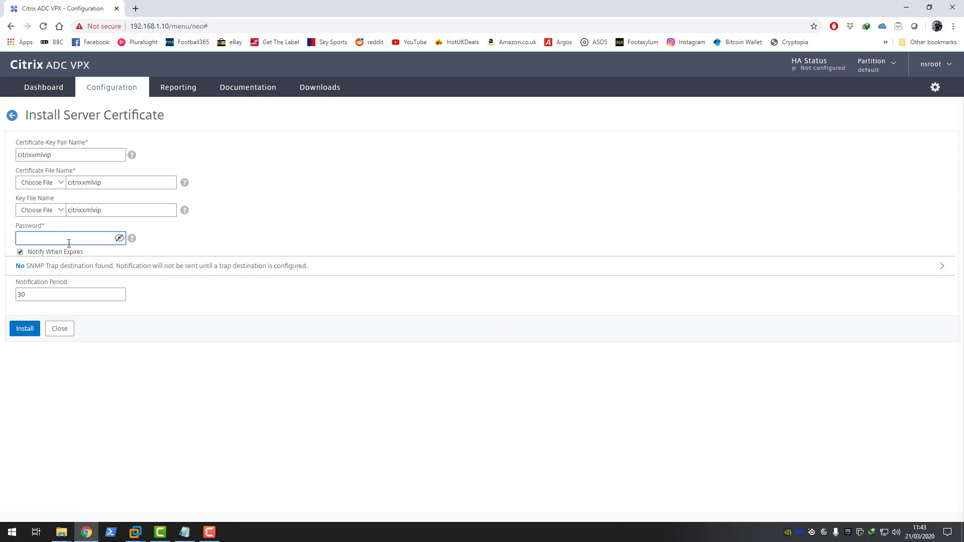
{"action": "type", "text": "***"}
{"action": "left_click", "coordinate": [27, 335]}
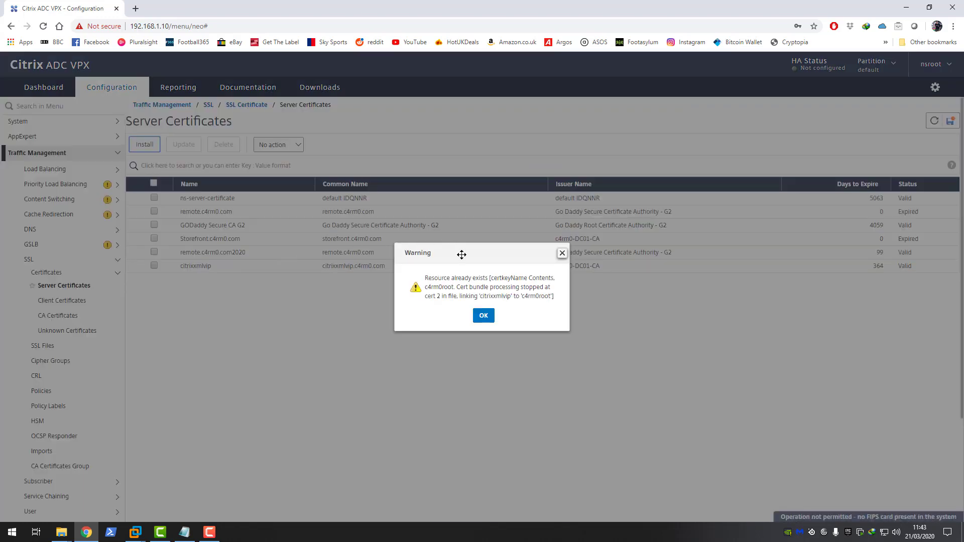
{"action": "left_click", "coordinate": [483, 316]}
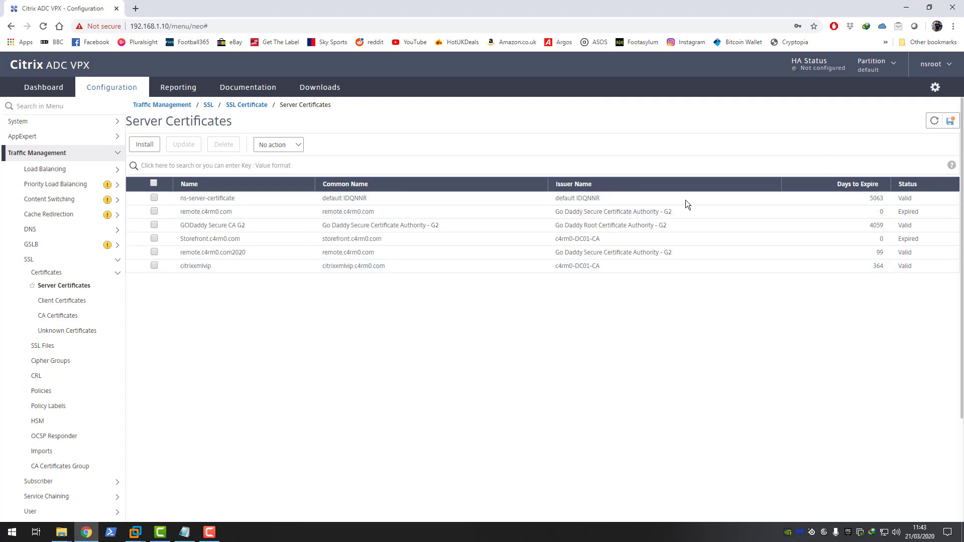
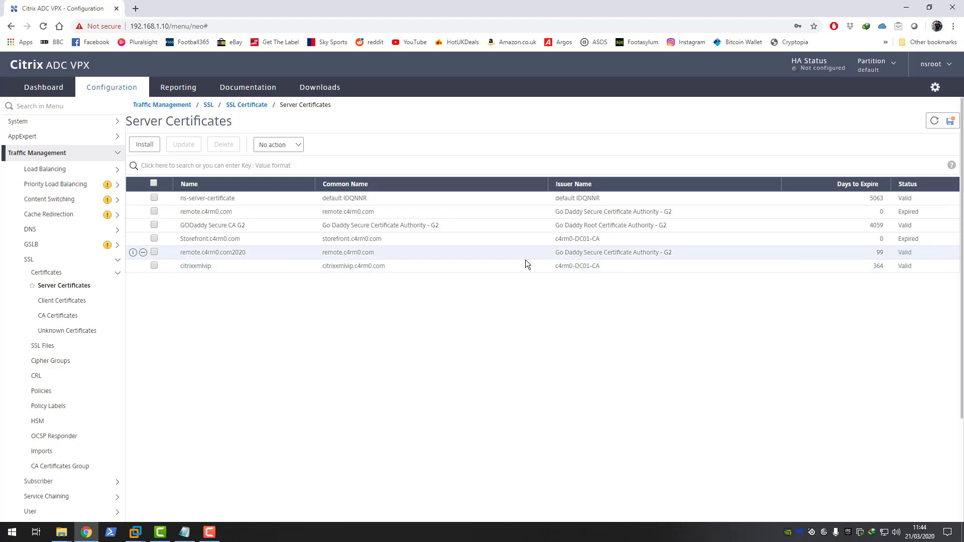
Step: Open the DDCXML_VS virtual server for editing under Load Balancing > Virtual Servers
{"action": "left_click", "coordinate": [62, 153]}
{"action": "left_click", "coordinate": [62, 154]}
{"action": "left_click", "coordinate": [56, 172]}
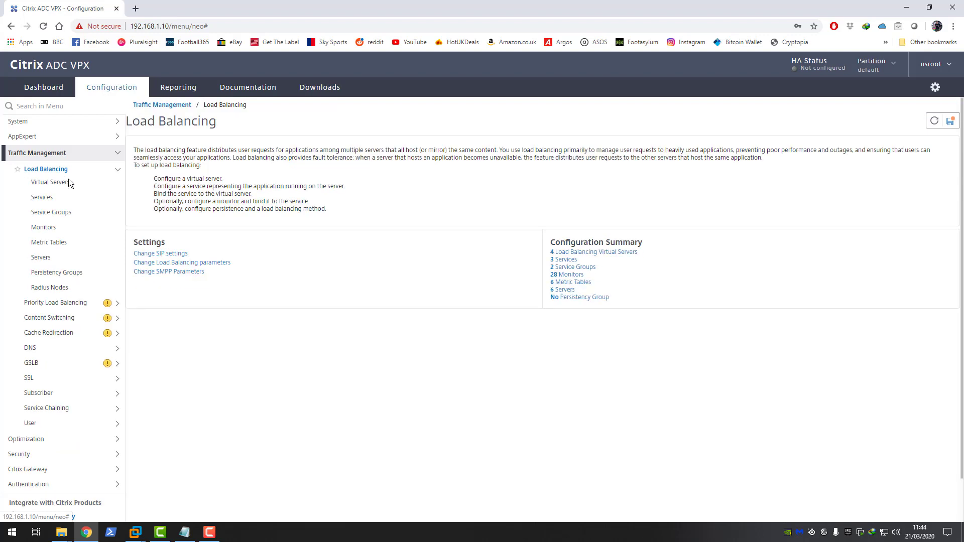
{"action": "left_click", "coordinate": [55, 183]}
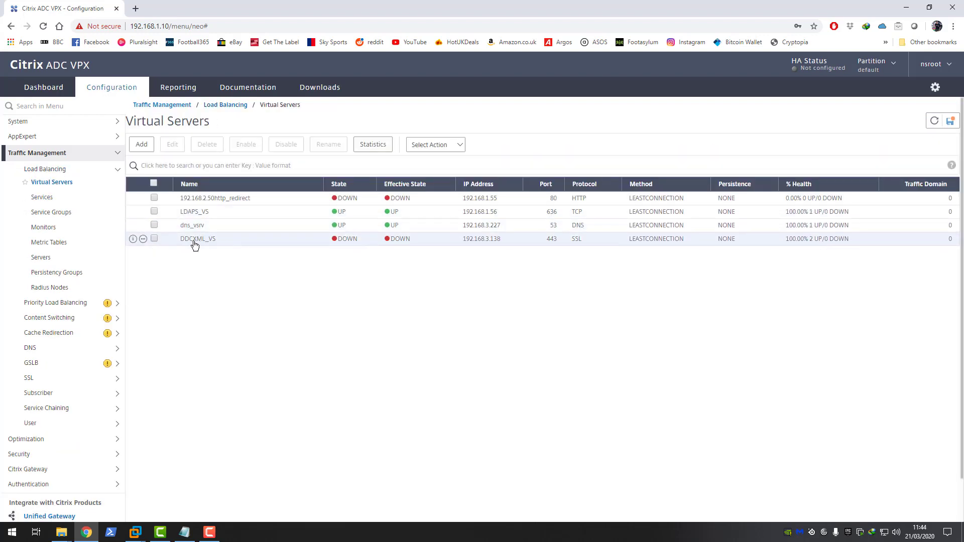
{"action": "left_click", "coordinate": [154, 238]}
{"action": "left_click", "coordinate": [172, 146]}
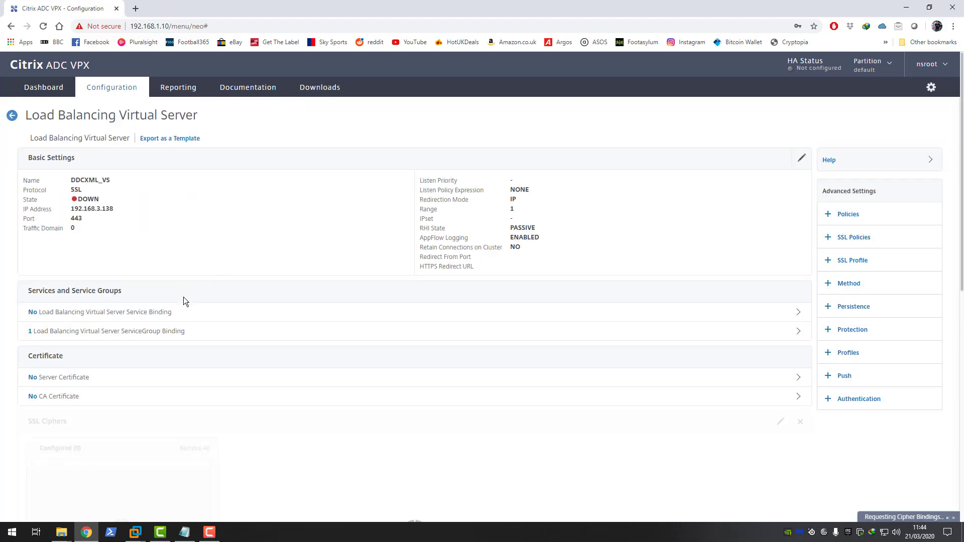
Step: Bind the citrixxmlvip server certificate to DDCXML_VS and finish editing
{"action": "left_click", "coordinate": [100, 378]}
{"action": "left_click", "coordinate": [300, 141]}
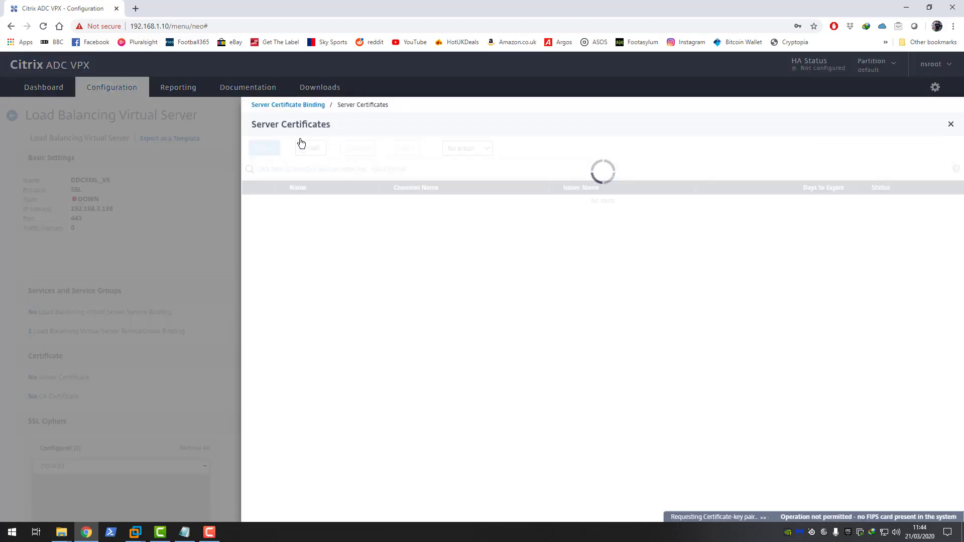
{"action": "left_click", "coordinate": [268, 269]}
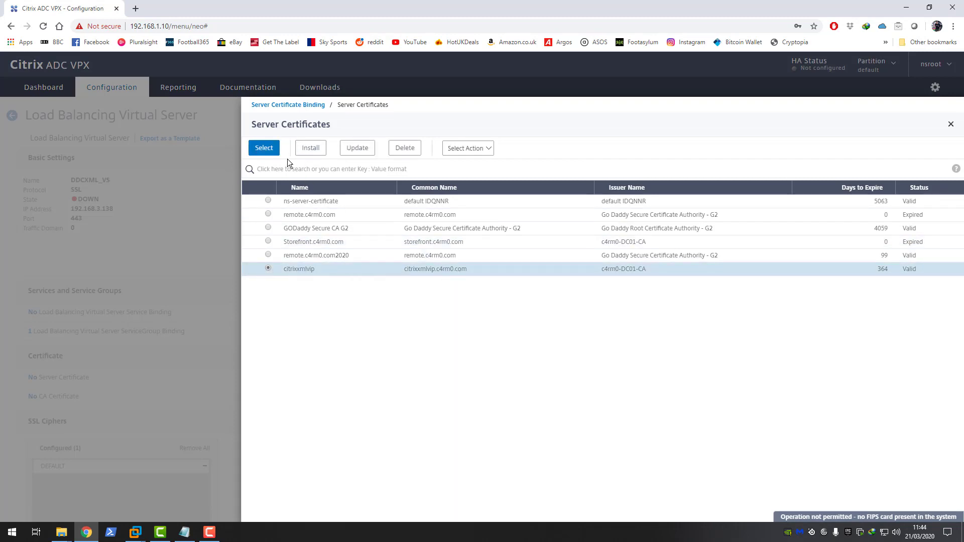
{"action": "left_click", "coordinate": [262, 150]}
{"action": "left_click", "coordinate": [261, 191]}
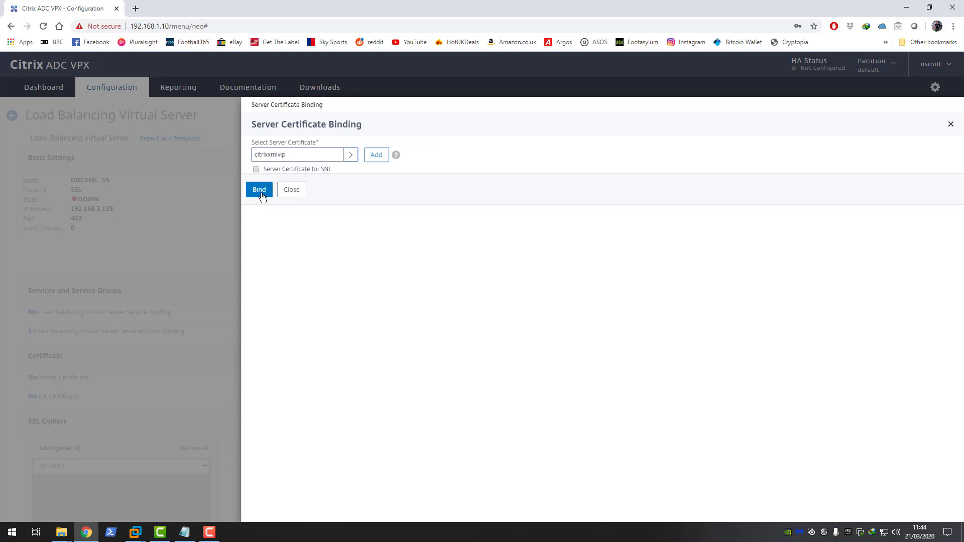
{"action": "scroll", "coordinate": [146, 409], "scroll_direction": "down", "scroll_amount": 7}
{"action": "scroll", "coordinate": [146, 409], "scroll_direction": "down", "scroll_amount": 3}
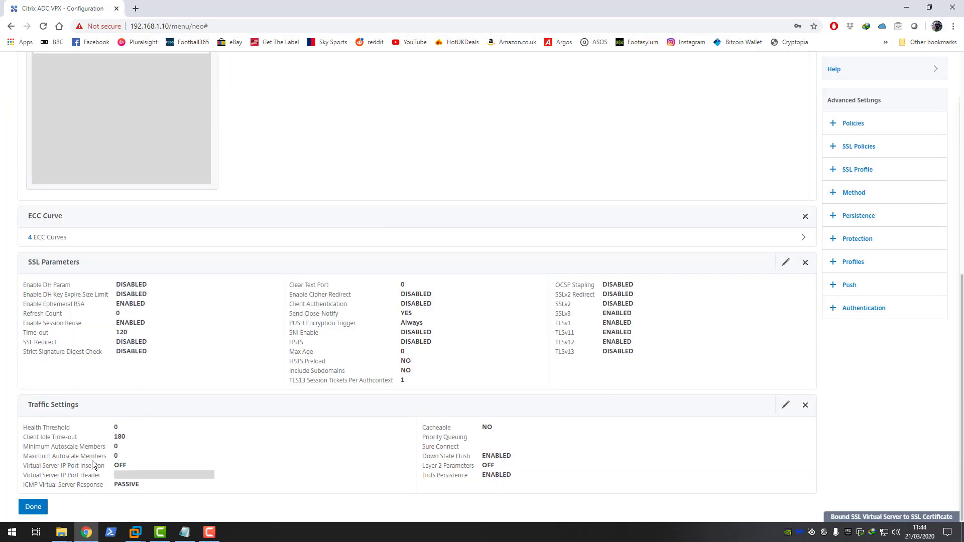
{"action": "left_click", "coordinate": [41, 506]}
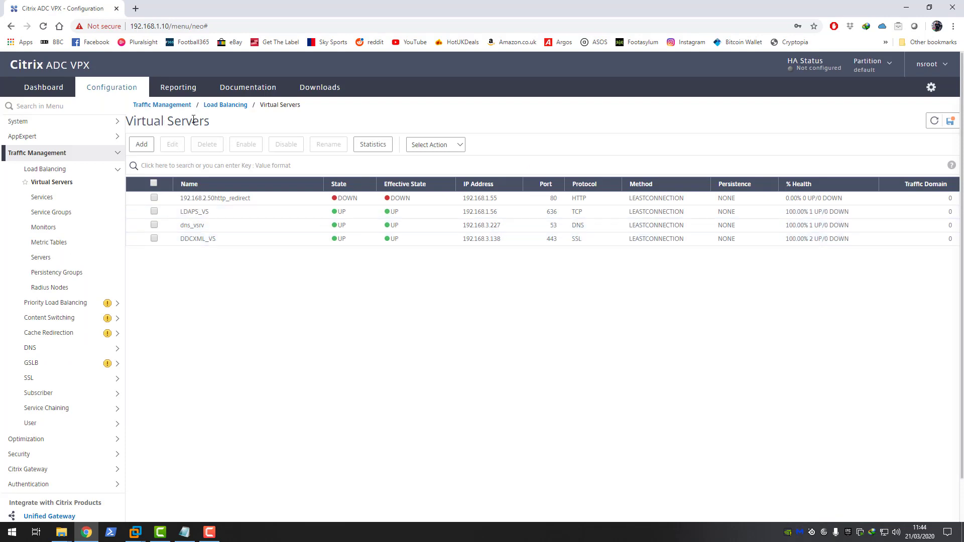
{"action": "left_click", "coordinate": [154, 239]}
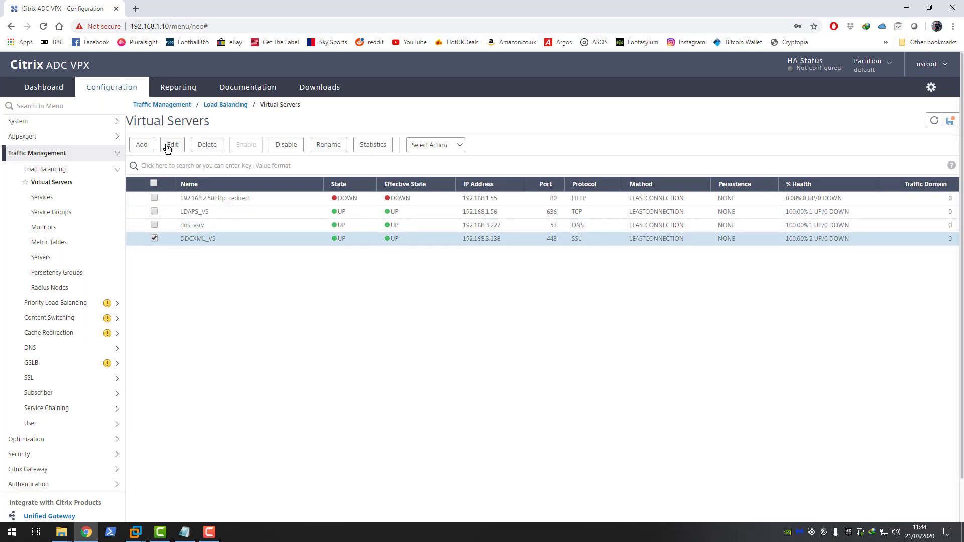
{"action": "left_click", "coordinate": [172, 146]}
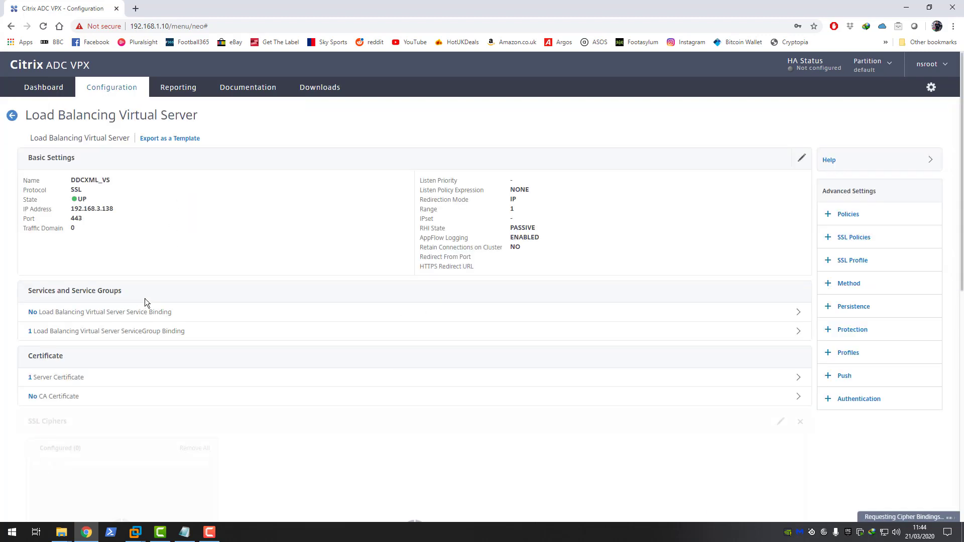
{"action": "left_click", "coordinate": [156, 336]}
{"action": "left_click", "coordinate": [263, 165]}
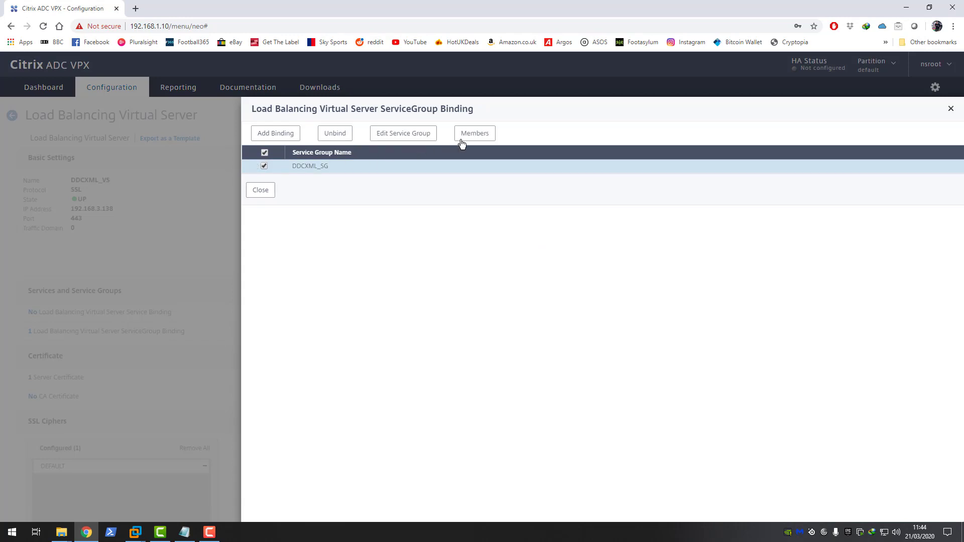
{"action": "left_click", "coordinate": [464, 133]}
{"action": "left_click", "coordinate": [412, 268]}
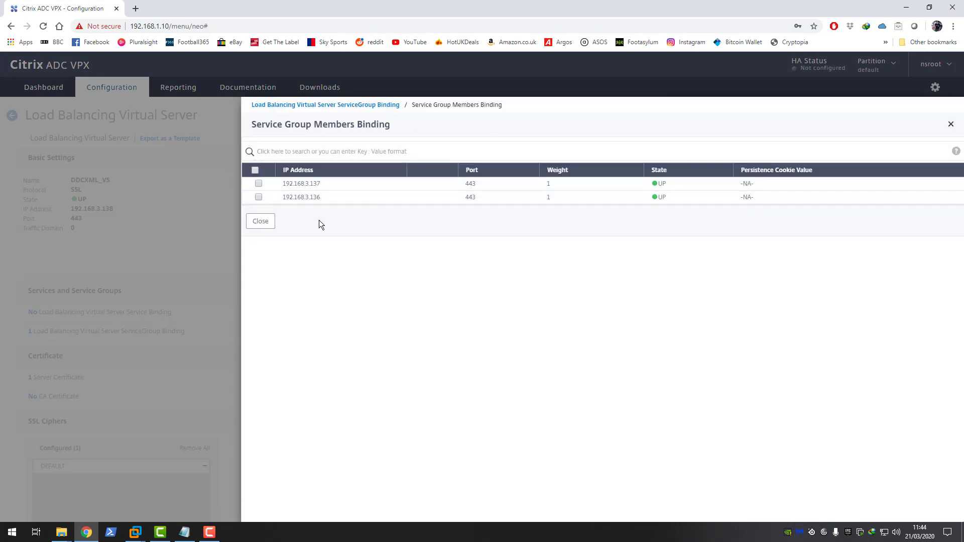
{"action": "left_click", "coordinate": [260, 222]}
{"action": "left_click", "coordinate": [257, 208]}
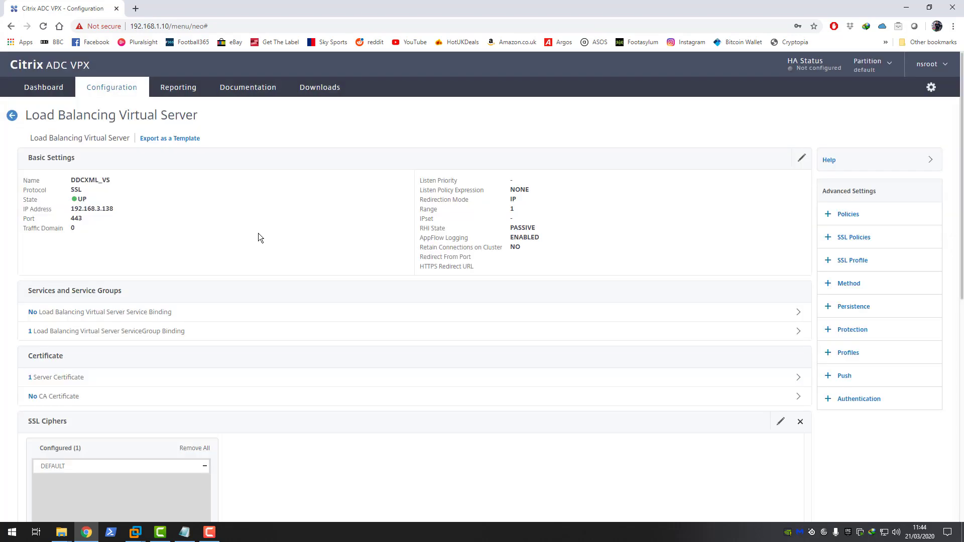
{"action": "scroll", "coordinate": [212, 306], "scroll_direction": "down", "scroll_amount": 6}
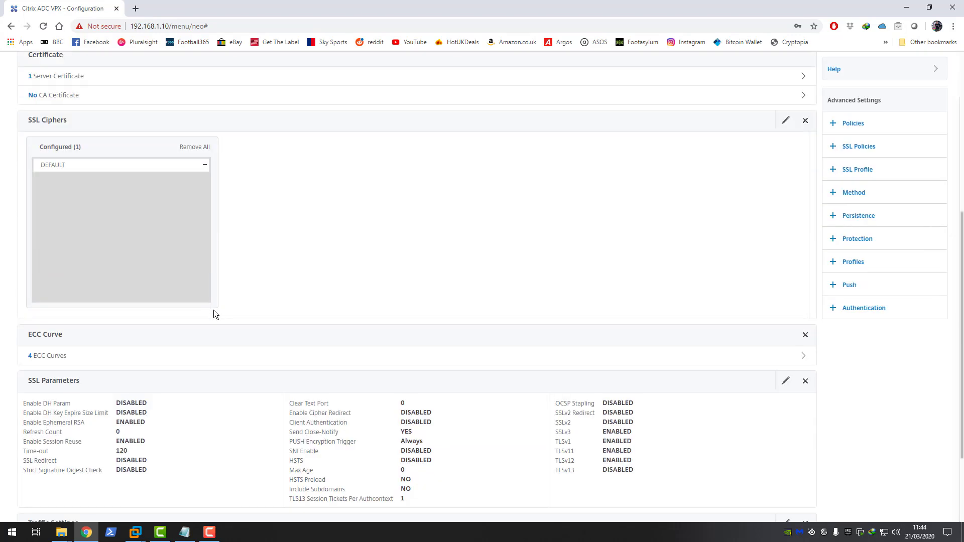
{"action": "scroll", "coordinate": [213, 312], "scroll_direction": "down", "scroll_amount": 3}
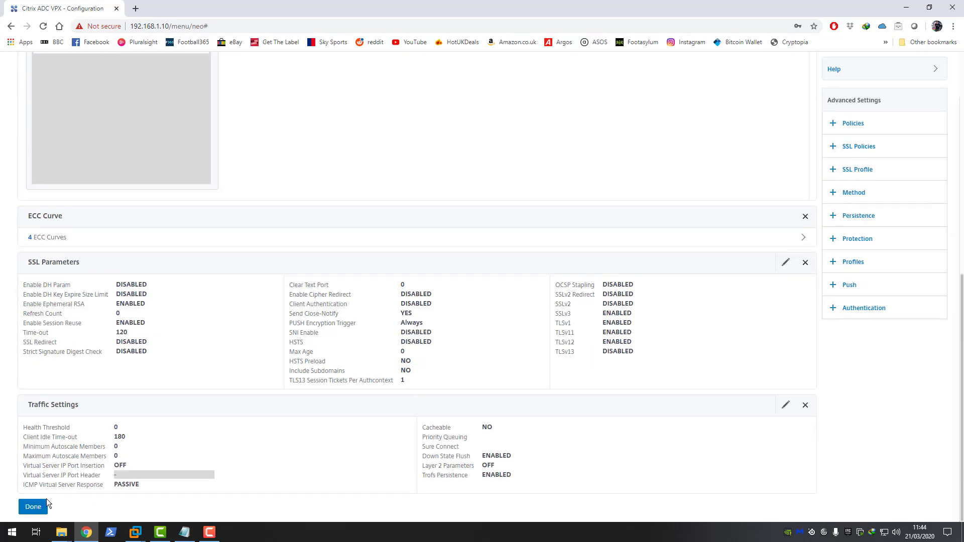
{"action": "left_click", "coordinate": [33, 507]}
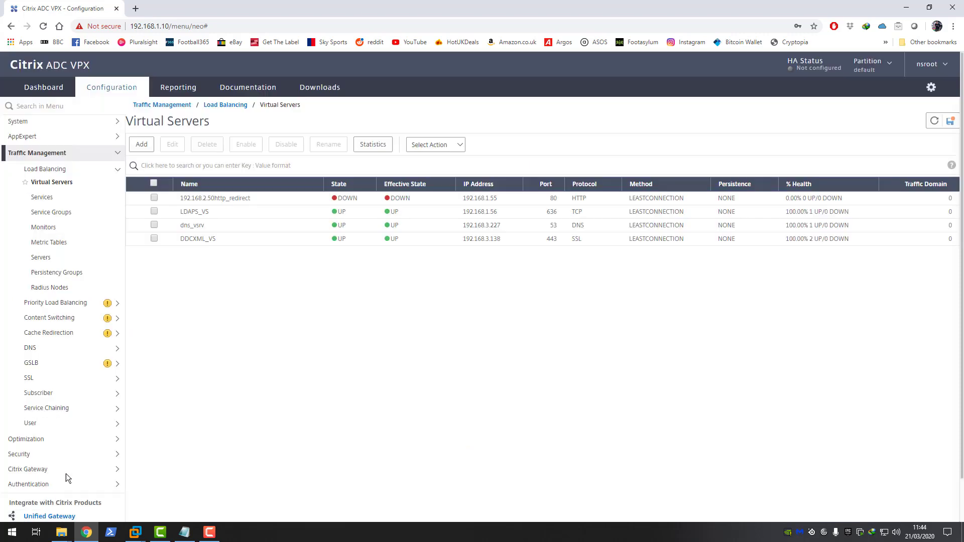
{"action": "left_click", "coordinate": [153, 238]}
{"action": "left_click", "coordinate": [172, 144]}
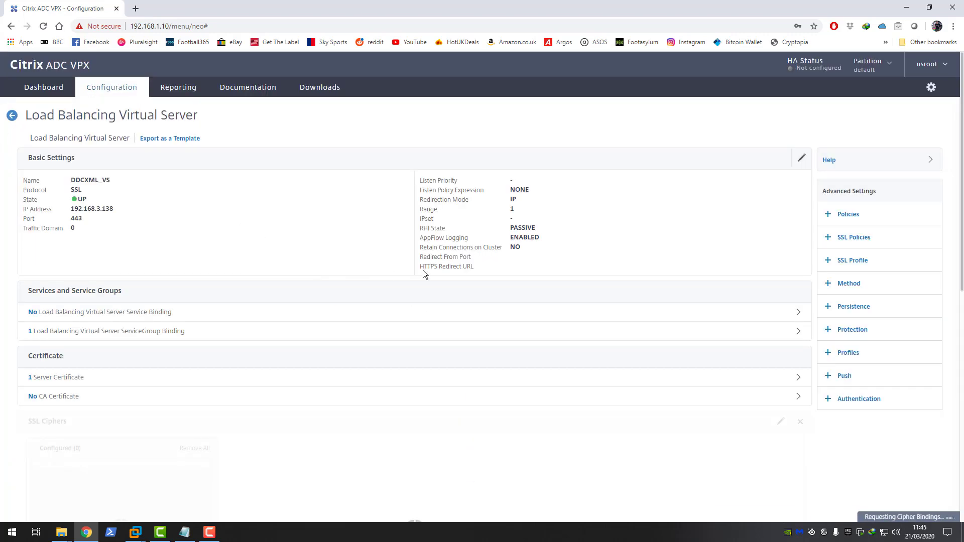
Step: Set DDCXML_VS's load balancing method to ROUNDROBIN, then show the Service Groups list
{"action": "left_click", "coordinate": [879, 284]}
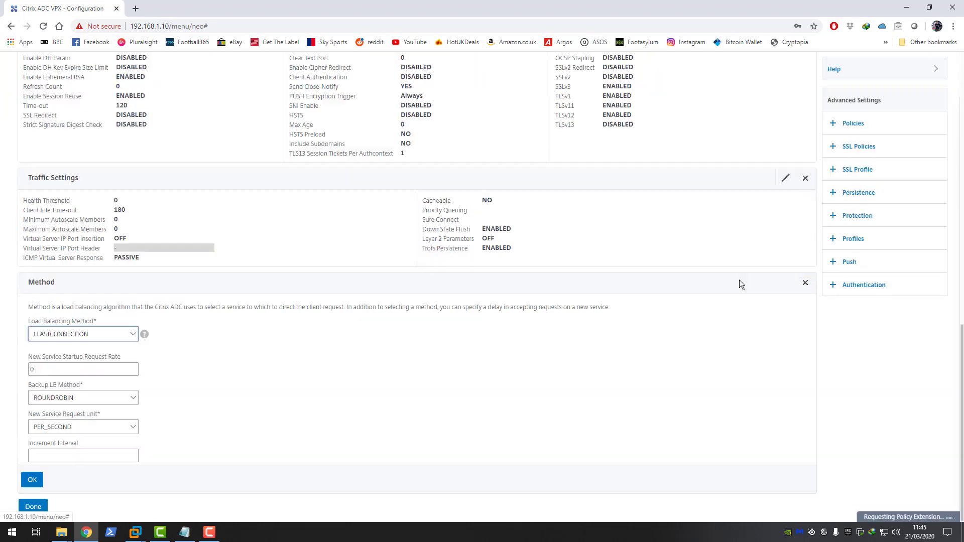
{"action": "left_click", "coordinate": [134, 336]}
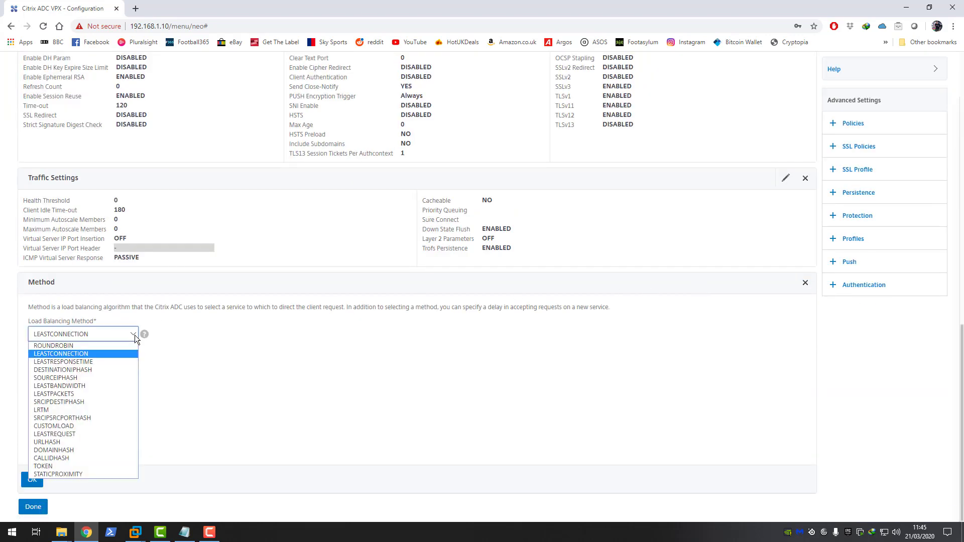
{"action": "left_click", "coordinate": [88, 344]}
{"action": "mouse_move", "coordinate": [144, 334]}
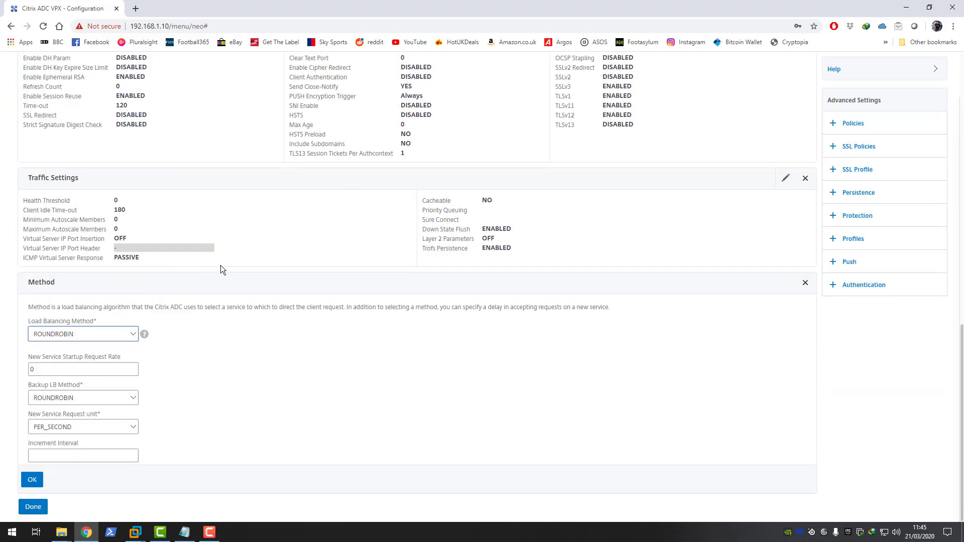
{"action": "scroll", "coordinate": [96, 330], "scroll_direction": "up", "scroll_amount": 15}
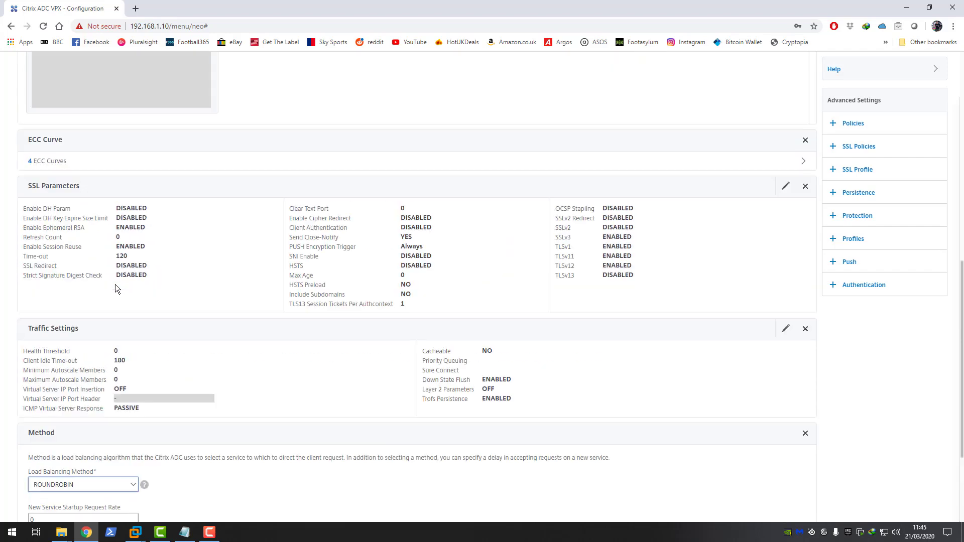
{"action": "scroll", "coordinate": [171, 320], "scroll_direction": "down", "scroll_amount": 15}
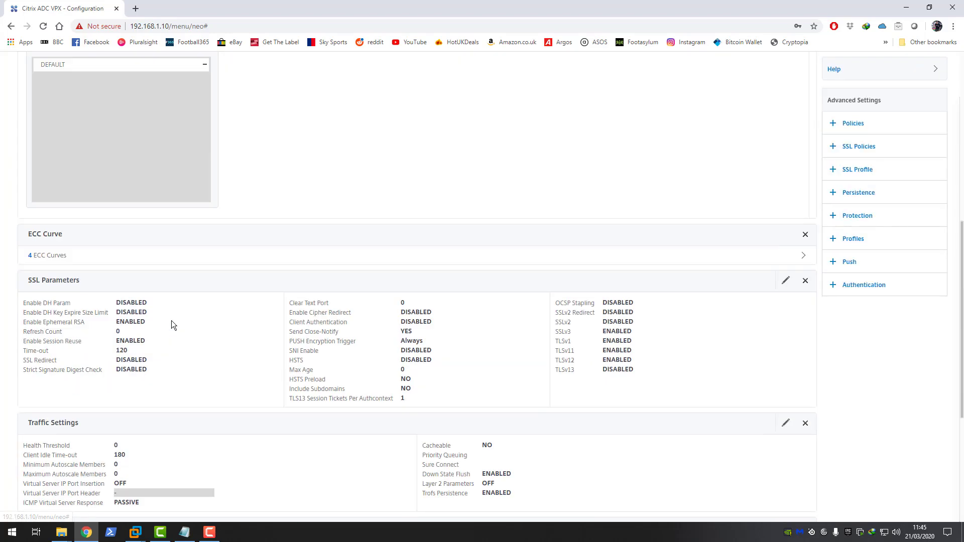
{"action": "left_click", "coordinate": [33, 480]}
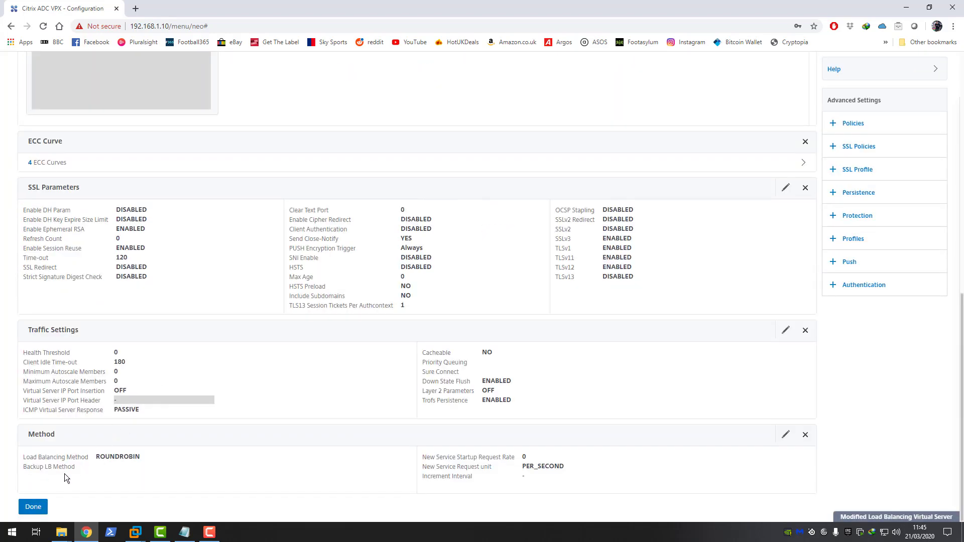
{"action": "left_click", "coordinate": [33, 507]}
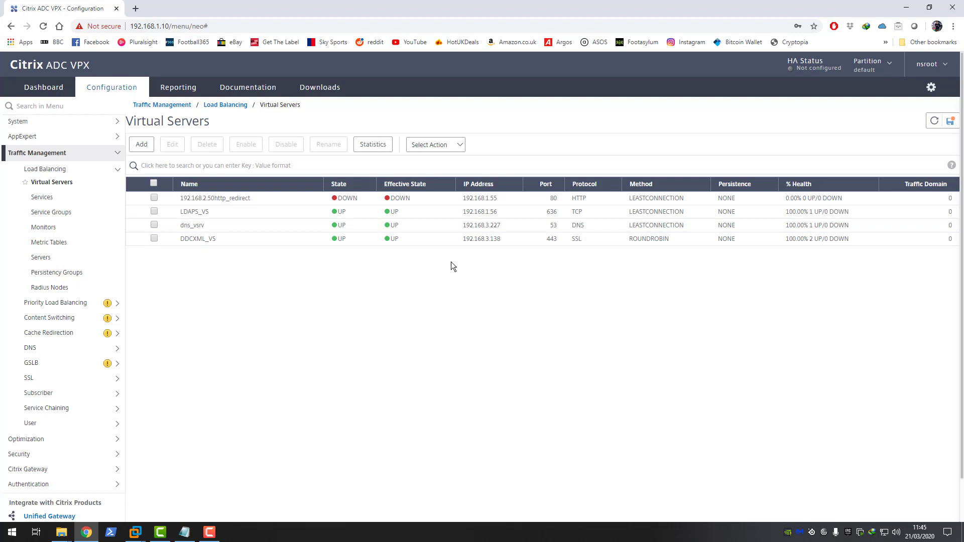
{"action": "left_click", "coordinate": [60, 212]}
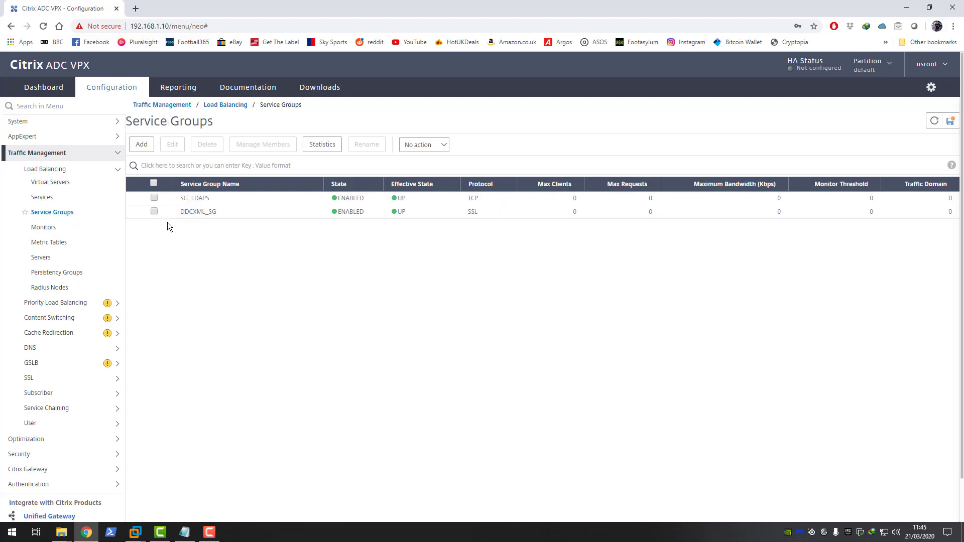
Step: Edit DDCXML_SG, add a Monitors section, and start creating a new monitor to bind
{"action": "left_click", "coordinate": [154, 212]}
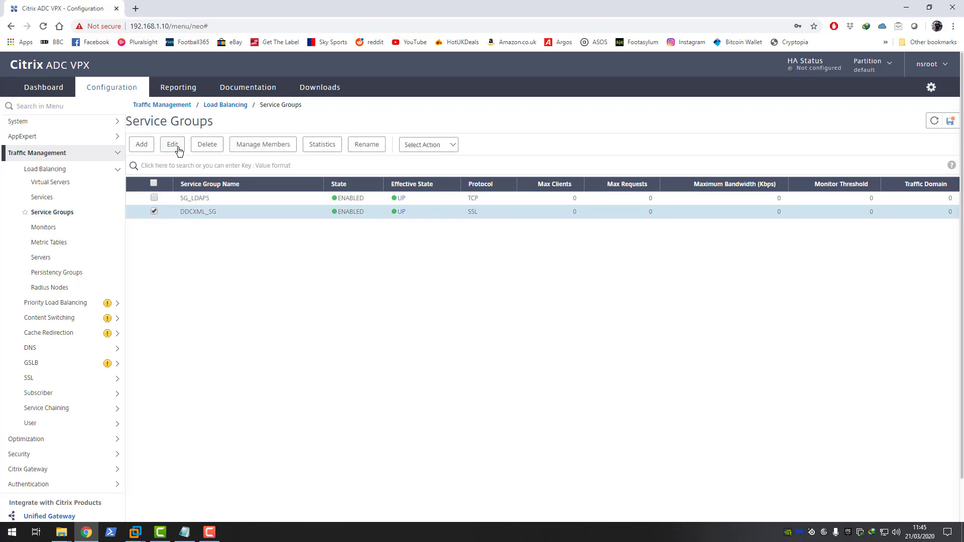
{"action": "left_click", "coordinate": [173, 145]}
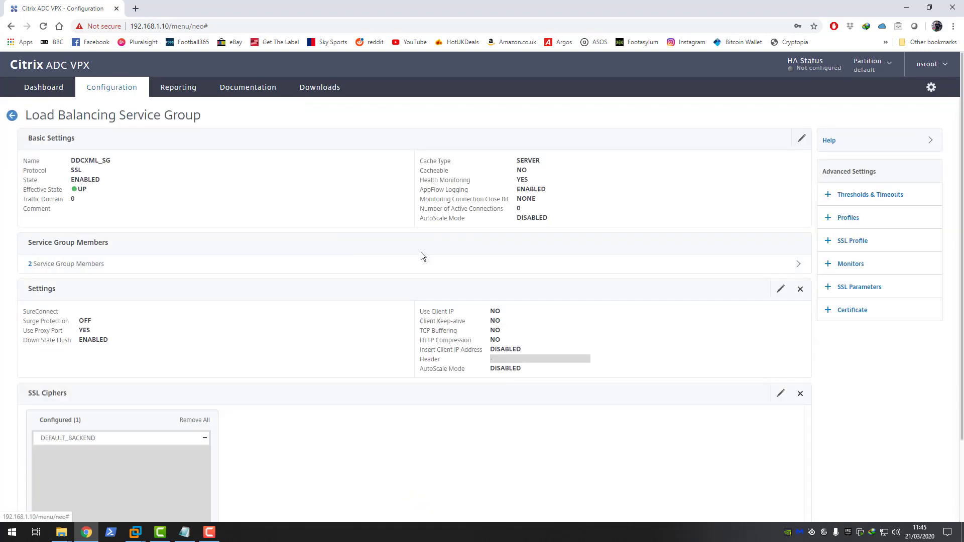
{"action": "left_click", "coordinate": [853, 264]}
{"action": "scroll", "coordinate": [311, 296], "scroll_direction": "down", "scroll_amount": 3}
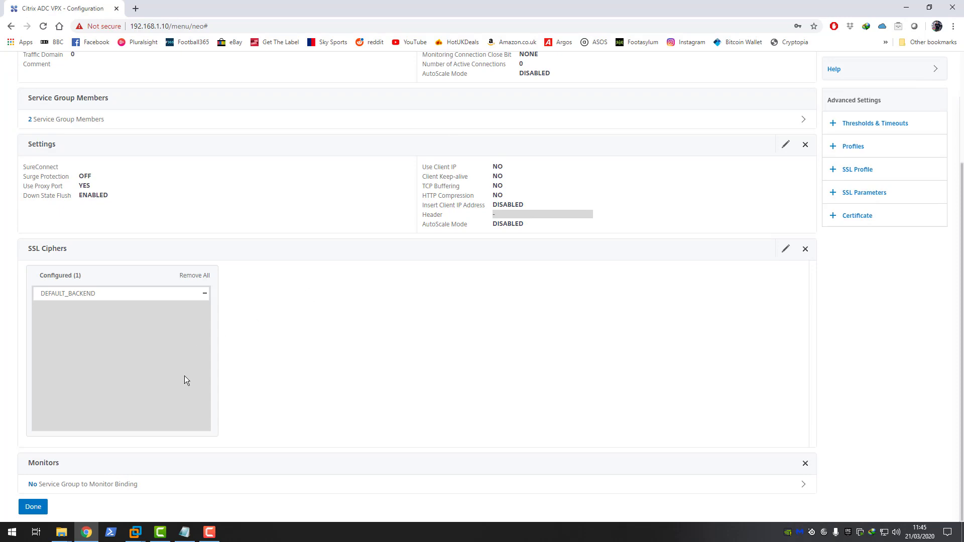
{"action": "left_click", "coordinate": [134, 486]}
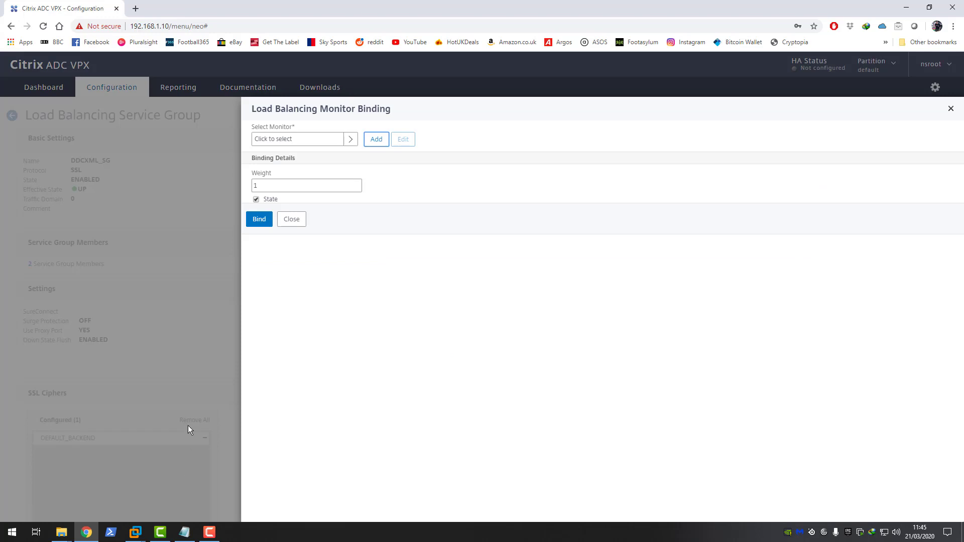
{"action": "left_click", "coordinate": [317, 142]}
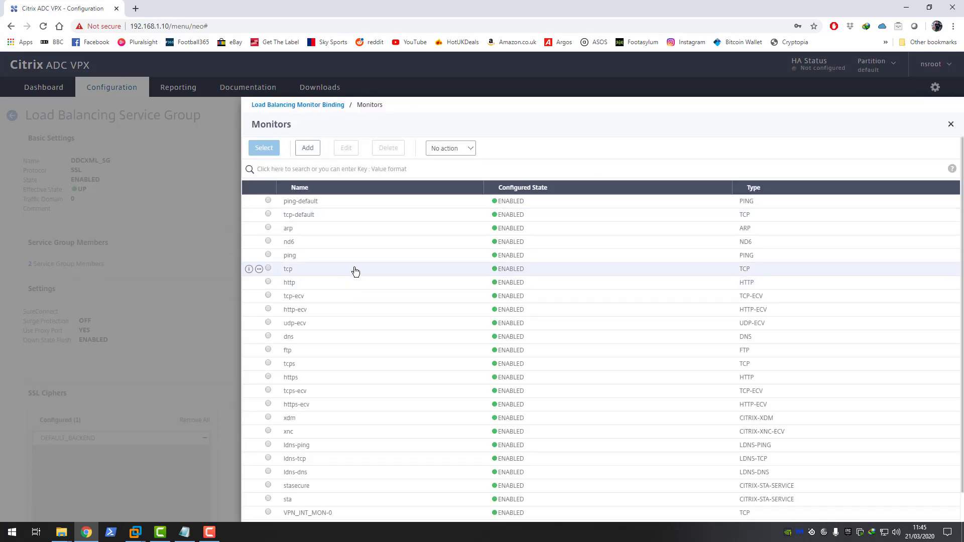
{"action": "left_click", "coordinate": [307, 148]}
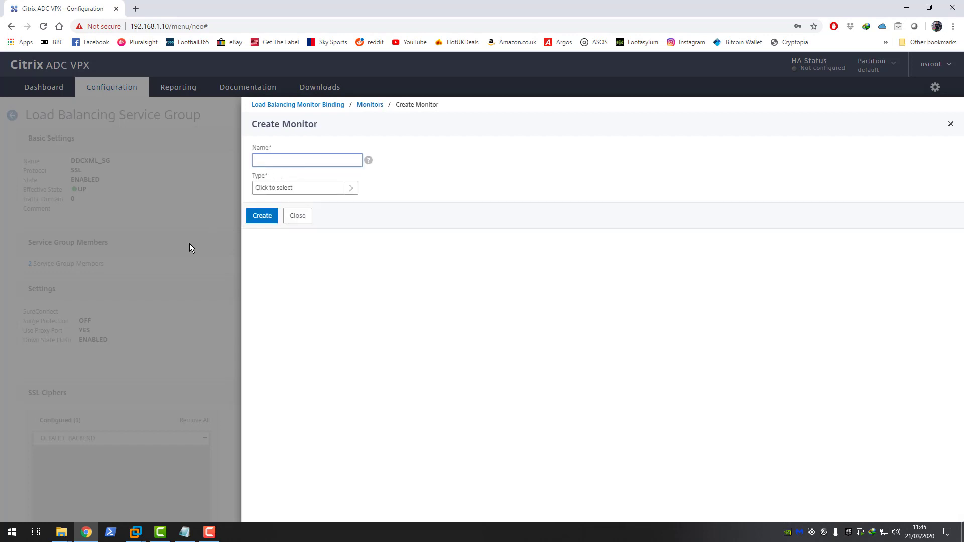
Step: Name the monitor DDC-MON, set type CITRIX-XD-DDC, and enable Validate Credentials
{"action": "type", "text": "DDC-MON"}
{"action": "left_click", "coordinate": [315, 187]}
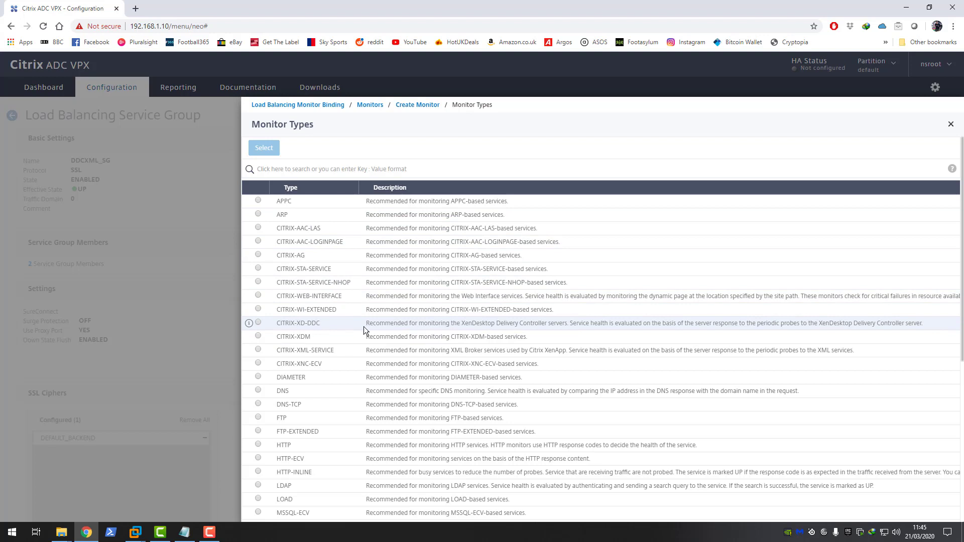
{"action": "left_click", "coordinate": [258, 324]}
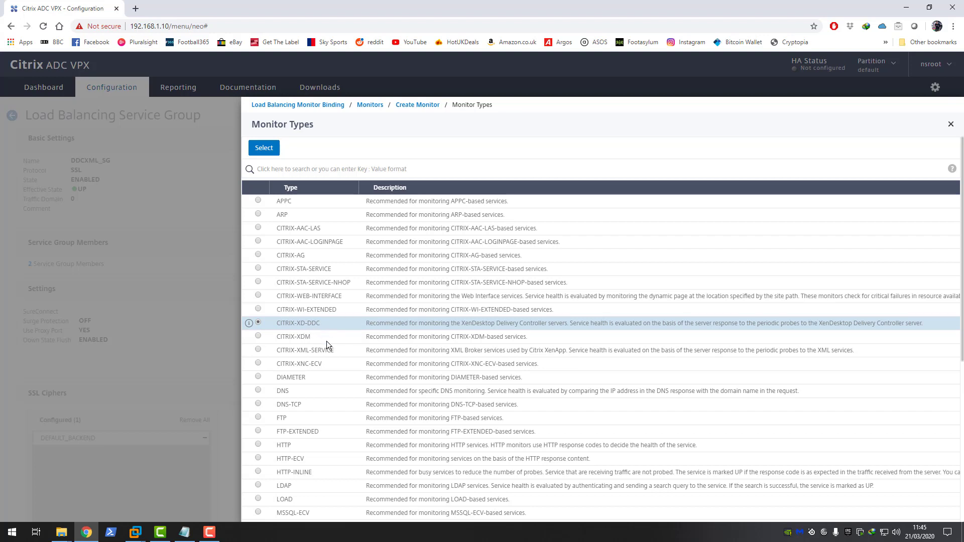
{"action": "scroll", "coordinate": [371, 341], "scroll_direction": "down", "scroll_amount": 1}
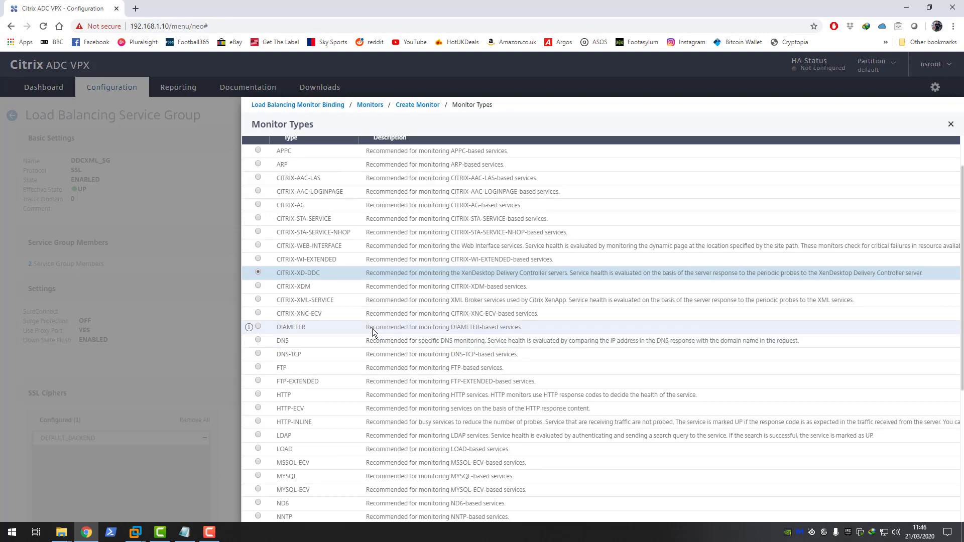
{"action": "scroll", "coordinate": [372, 328], "scroll_direction": "down", "scroll_amount": 4}
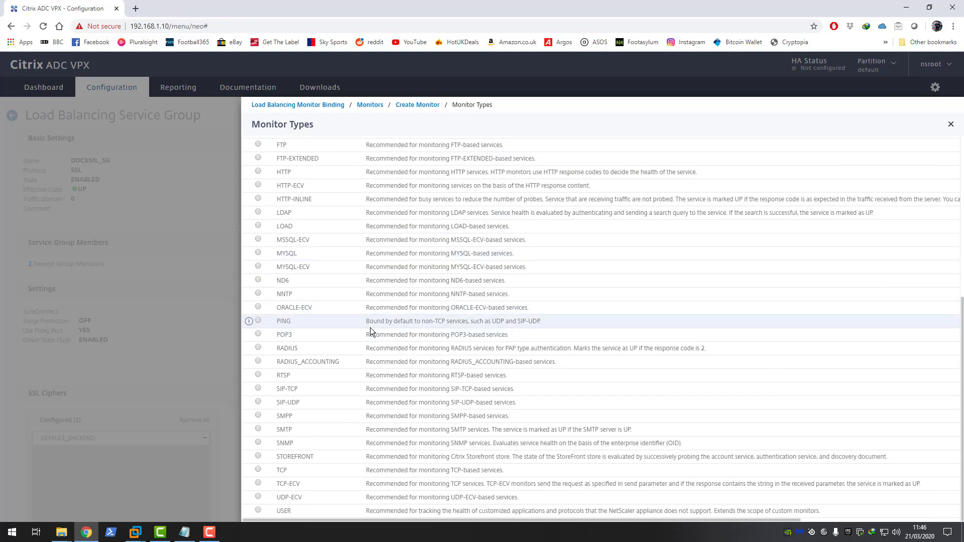
{"action": "scroll", "coordinate": [371, 330], "scroll_direction": "up", "scroll_amount": 5}
{"action": "left_click", "coordinate": [261, 149]}
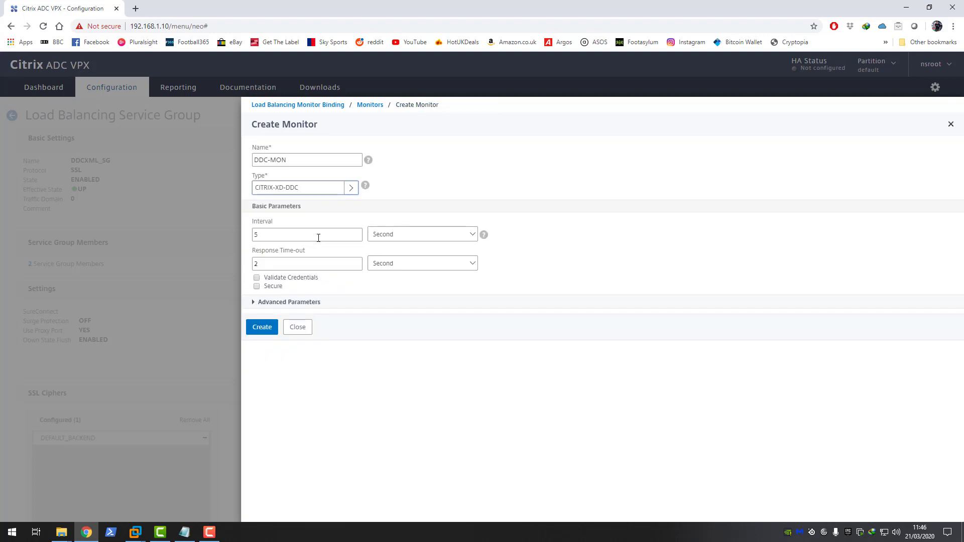
{"action": "left_click", "coordinate": [300, 306]}
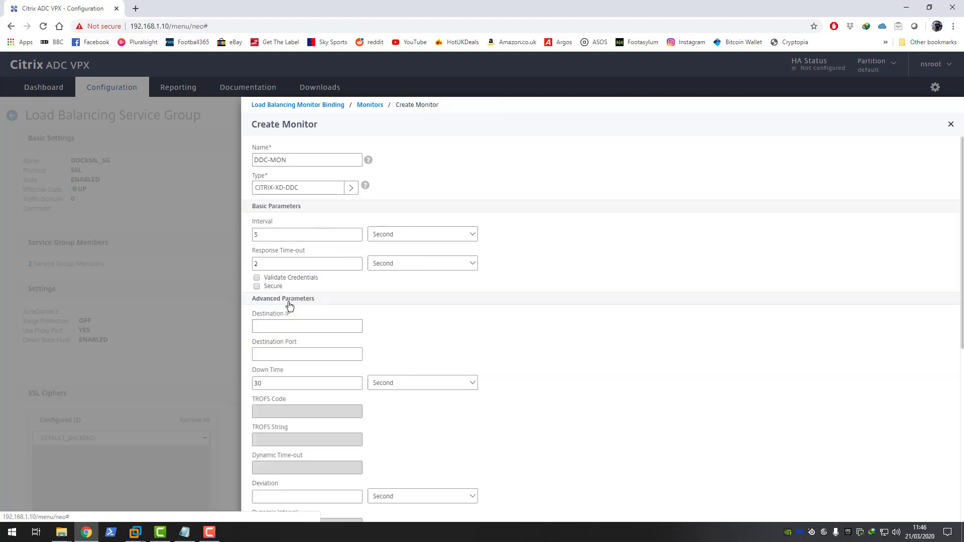
{"action": "left_click", "coordinate": [257, 279]}
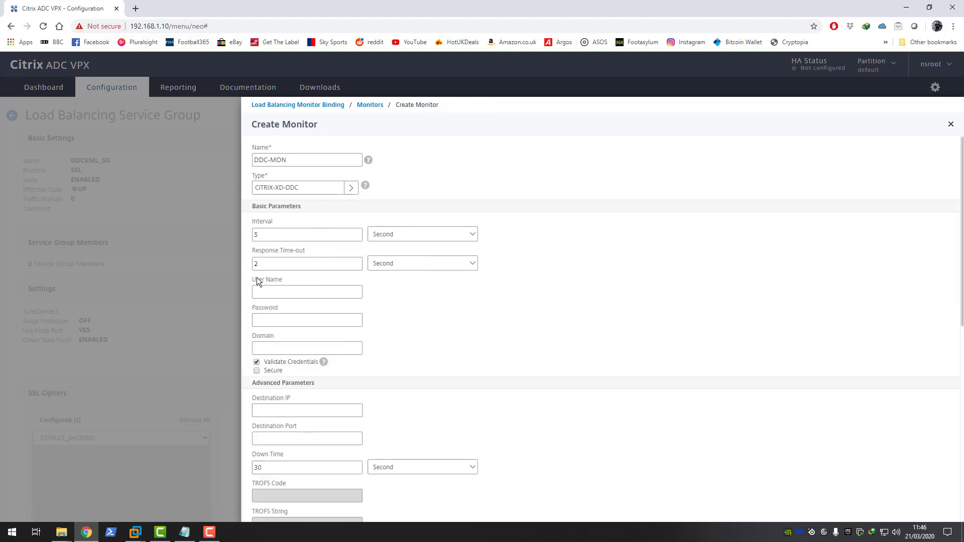
{"action": "left_click", "coordinate": [290, 289]}
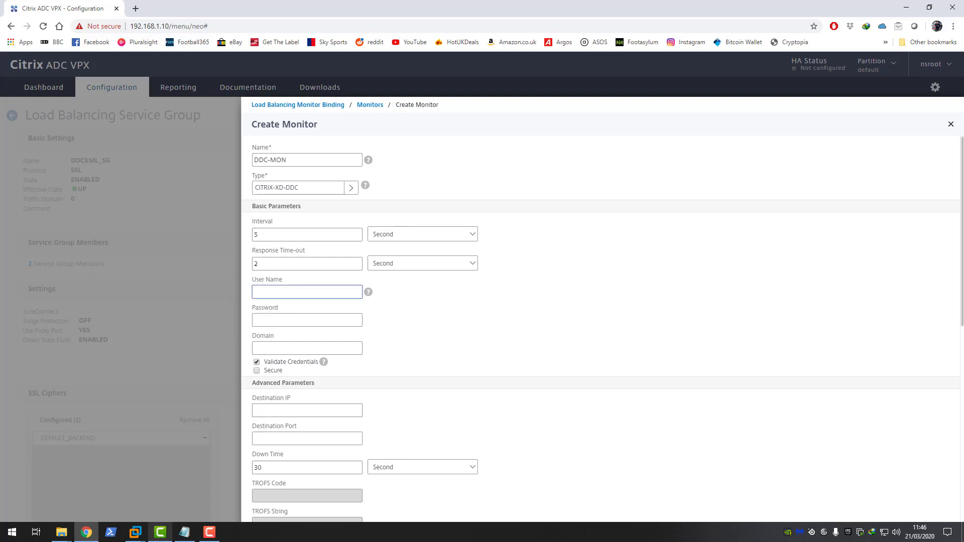
Step: Switch to the DC01 virtual machine in VMware Workstation
{"action": "left_click", "coordinate": [135, 532]}
{"action": "left_click", "coordinate": [168, 482]}
{"action": "left_click", "coordinate": [254, 233]}
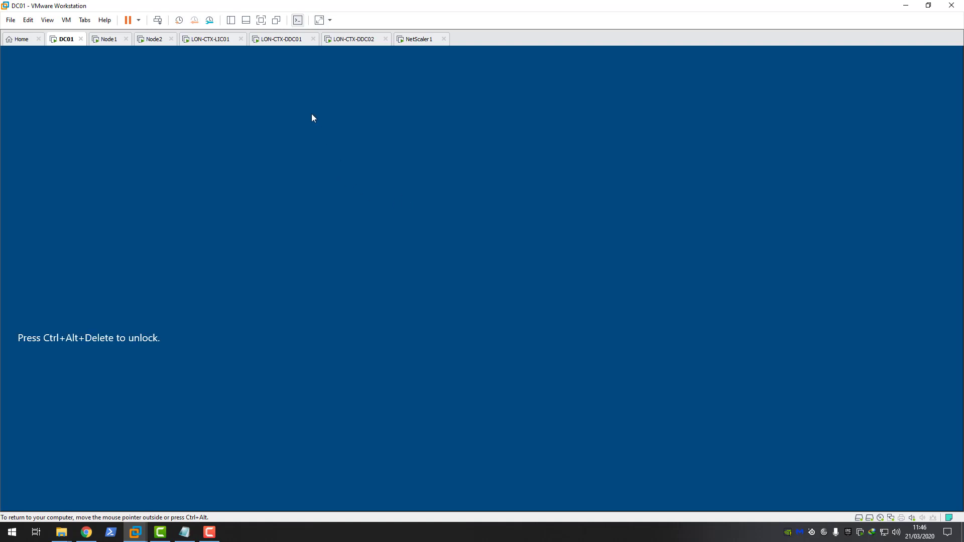
Step: Send Ctrl+Alt+Del to DC01 and sign in with the administrator password
{"action": "left_click", "coordinate": [66, 20]}
{"action": "left_click", "coordinate": [104, 71]}
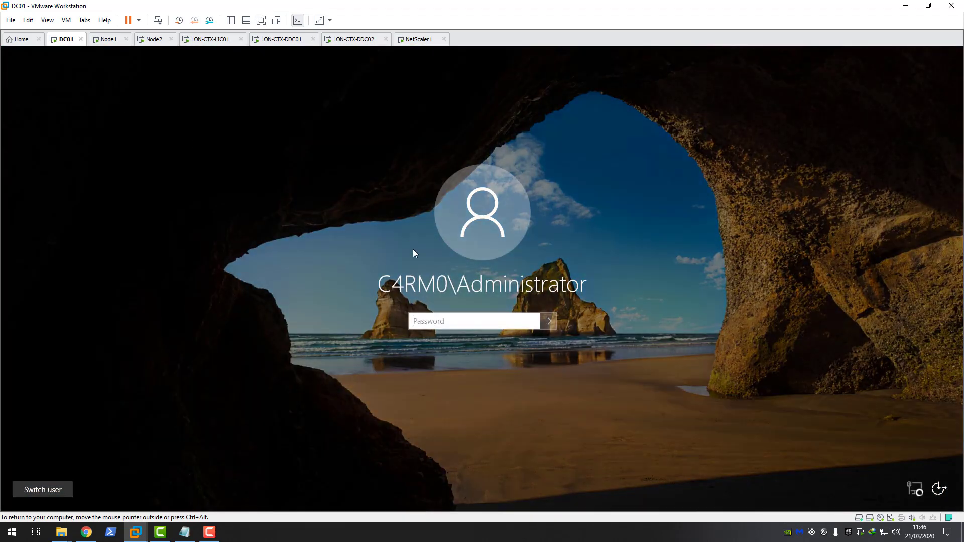
{"action": "type", "text": "••"}
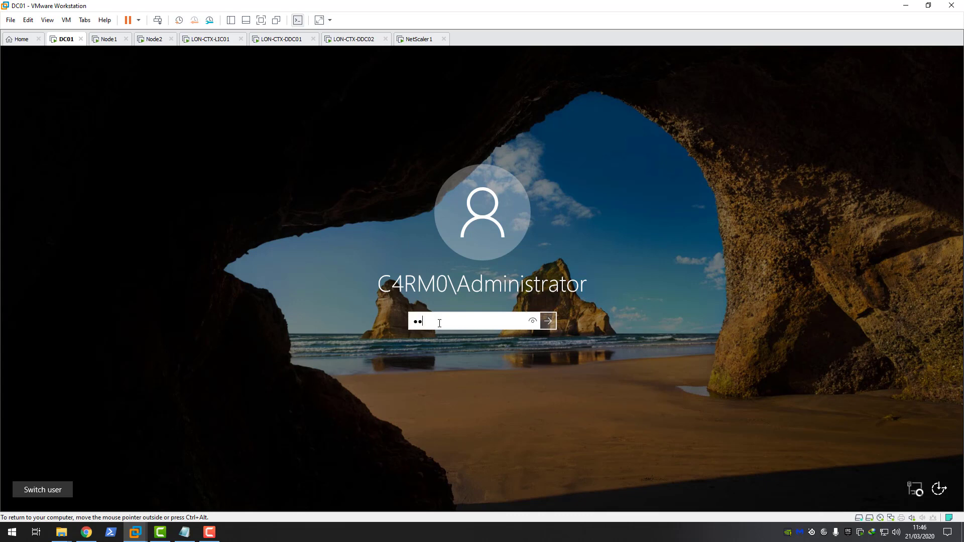
{"action": "key", "text": "Return"}
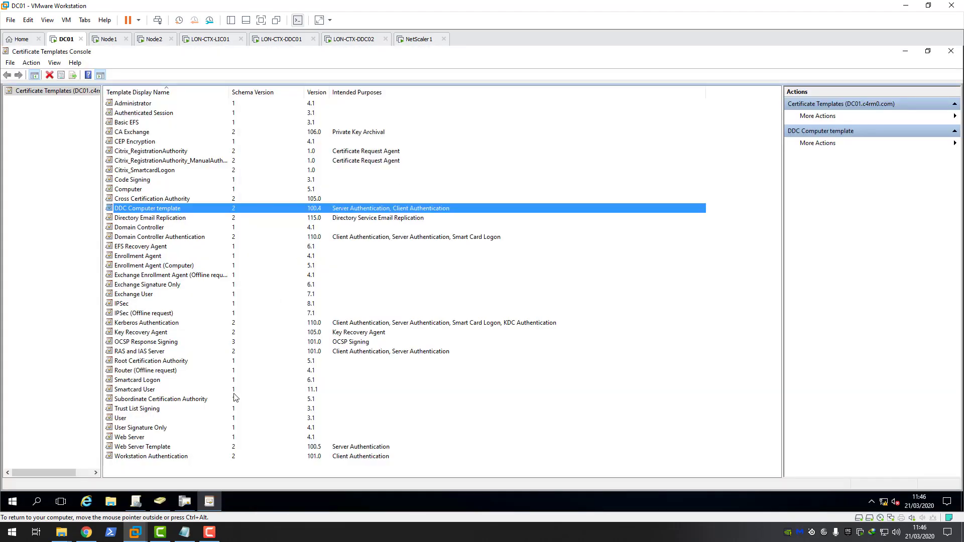
Step: Start a new user DDC_mon in the Service Accounts unit, entering its logon name
{"action": "left_click", "coordinate": [166, 502]}
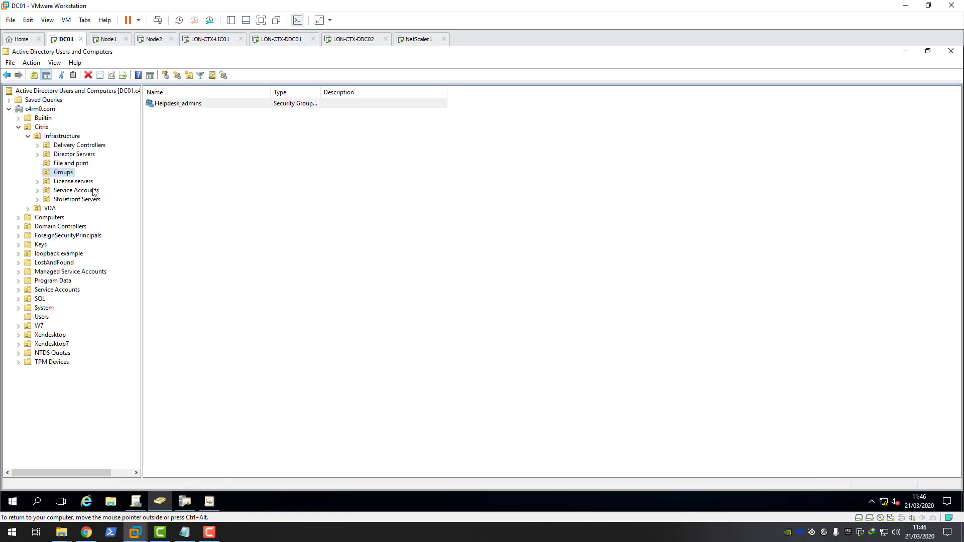
{"action": "left_click", "coordinate": [66, 190]}
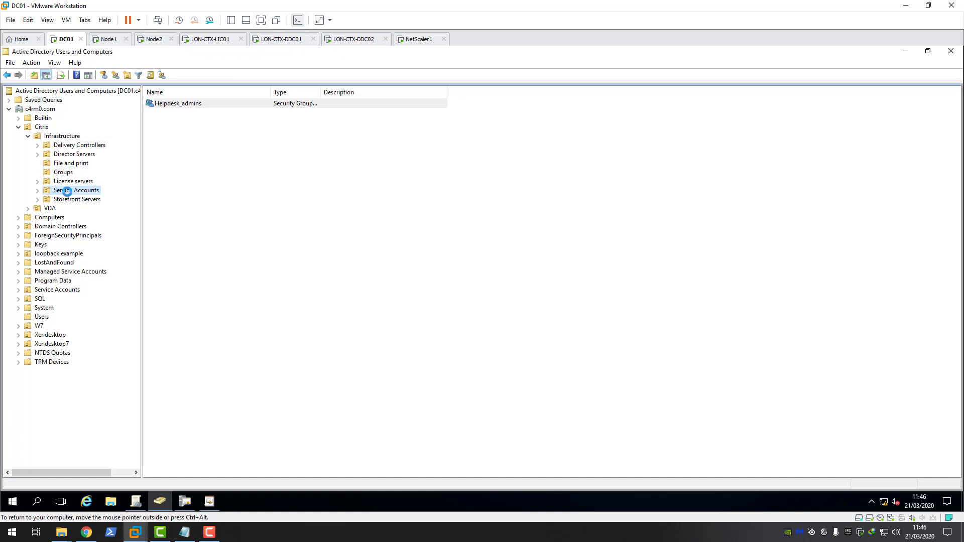
{"action": "right_click", "coordinate": [67, 192]}
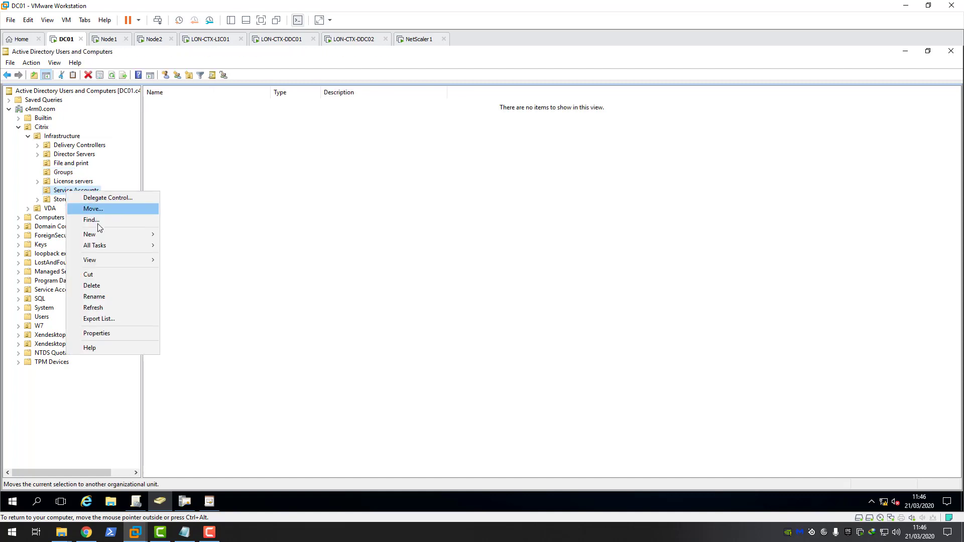
{"action": "mouse_move", "coordinate": [101, 235]}
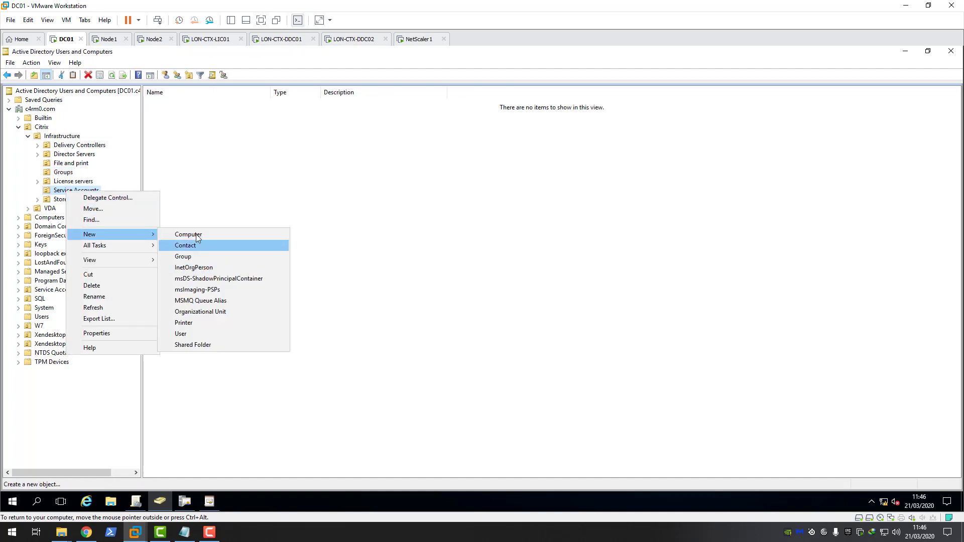
{"action": "left_click", "coordinate": [181, 333]}
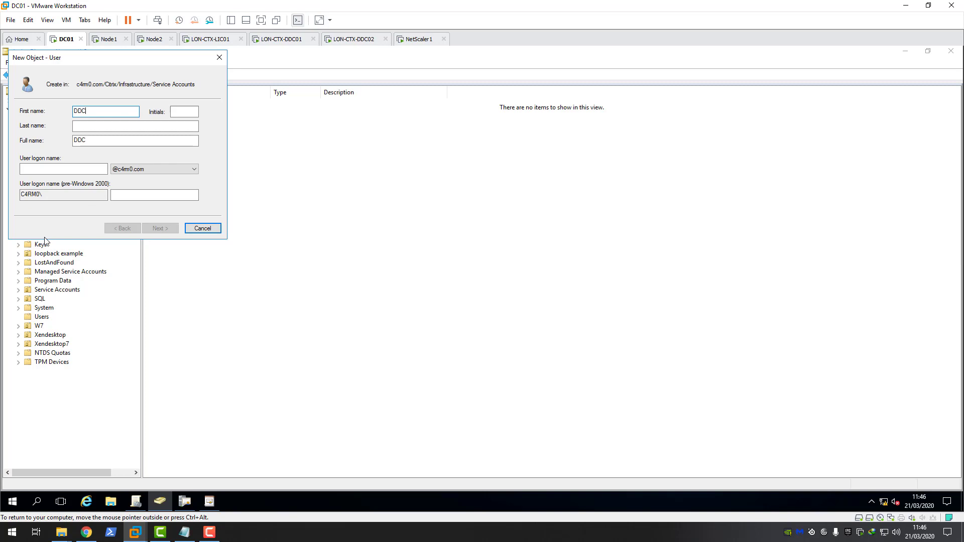
{"action": "type", "text": "DDC_mon"}
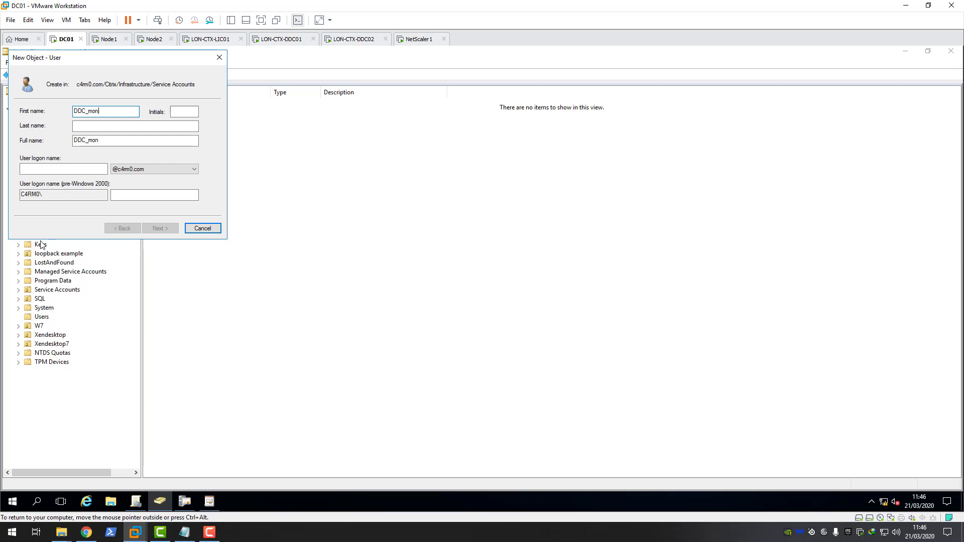
{"action": "left_click", "coordinate": [48, 170]}
{"action": "type", "text": "DDC_mon"}
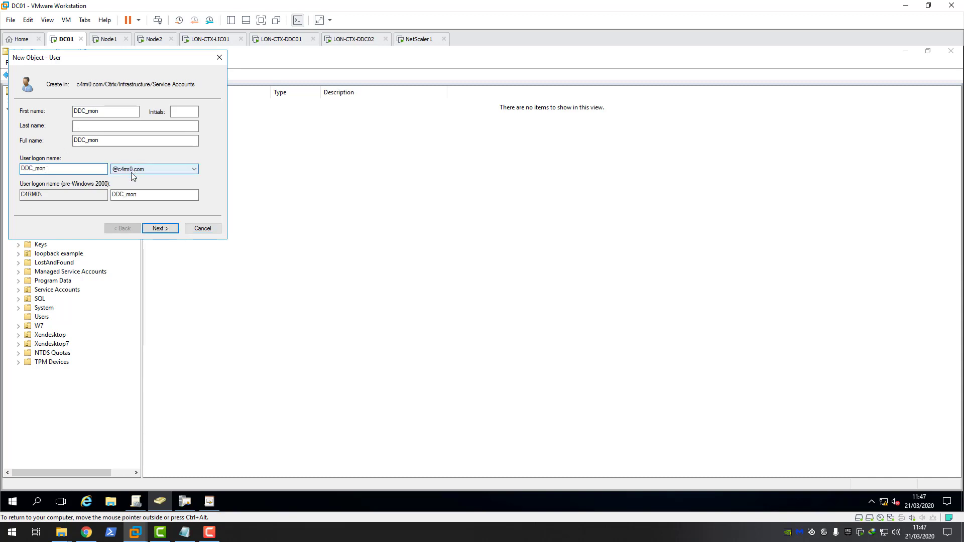
{"action": "left_click", "coordinate": [164, 228]}
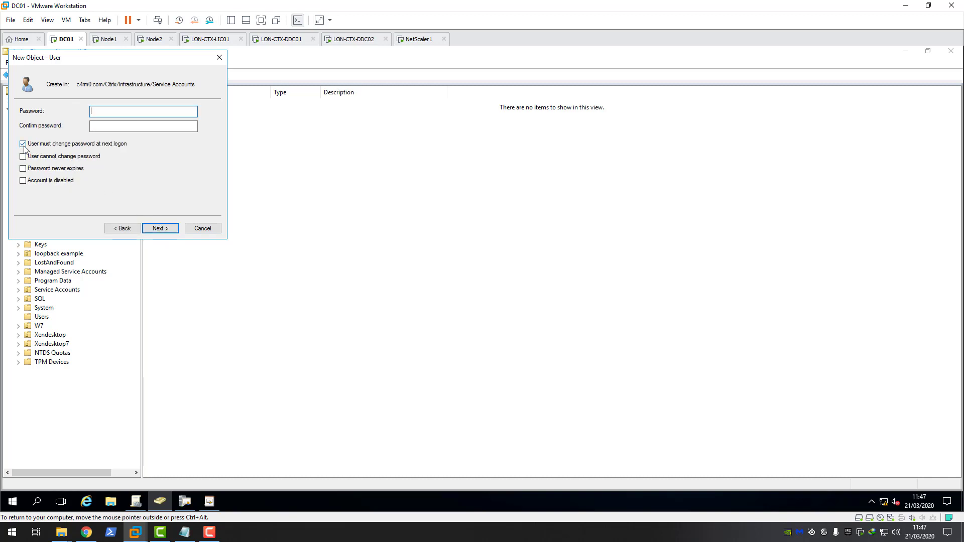
Step: Give DDC_mon a non-expiring password with no change at logon, and finish creating it
{"action": "left_click", "coordinate": [24, 145]}
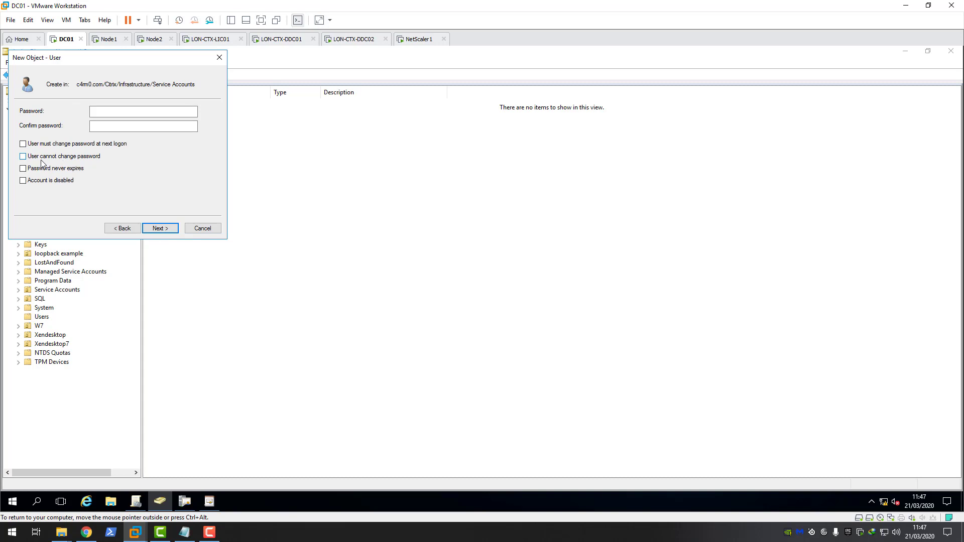
{"action": "left_click", "coordinate": [23, 168]}
{"action": "left_click", "coordinate": [113, 110]}
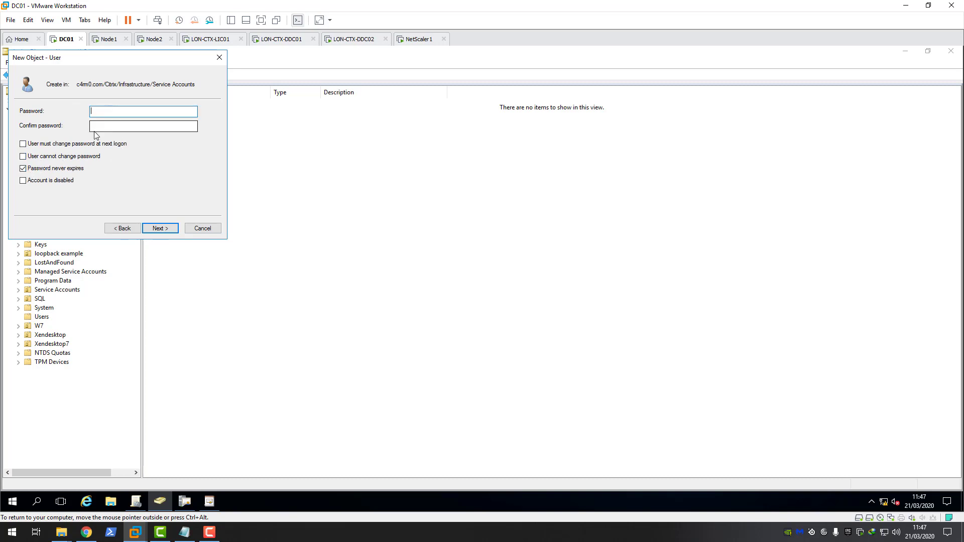
{"action": "type", "text": "•••••••••"}
{"action": "left_click", "coordinate": [112, 128]}
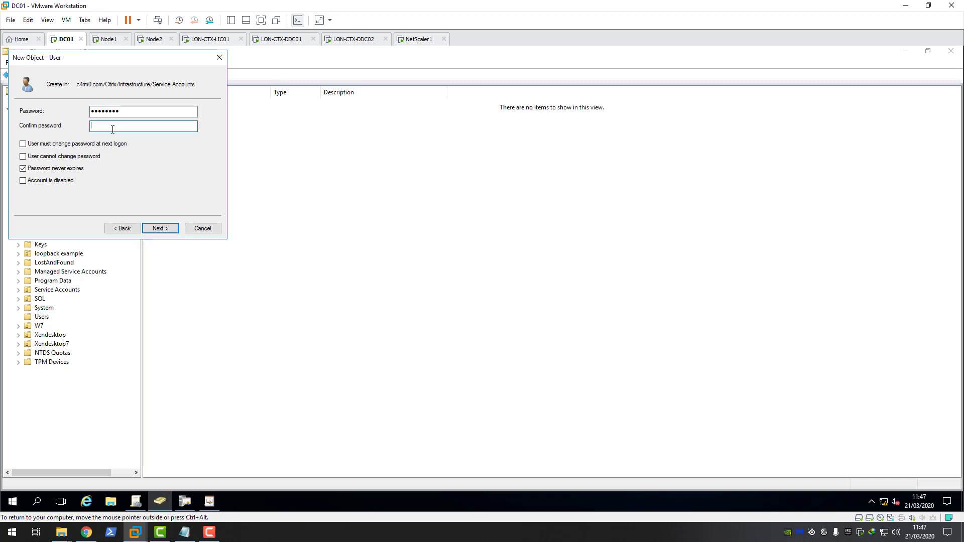
{"action": "type", "text": "•••••••••"}
{"action": "left_click", "coordinate": [163, 230]}
{"action": "left_click", "coordinate": [165, 230]}
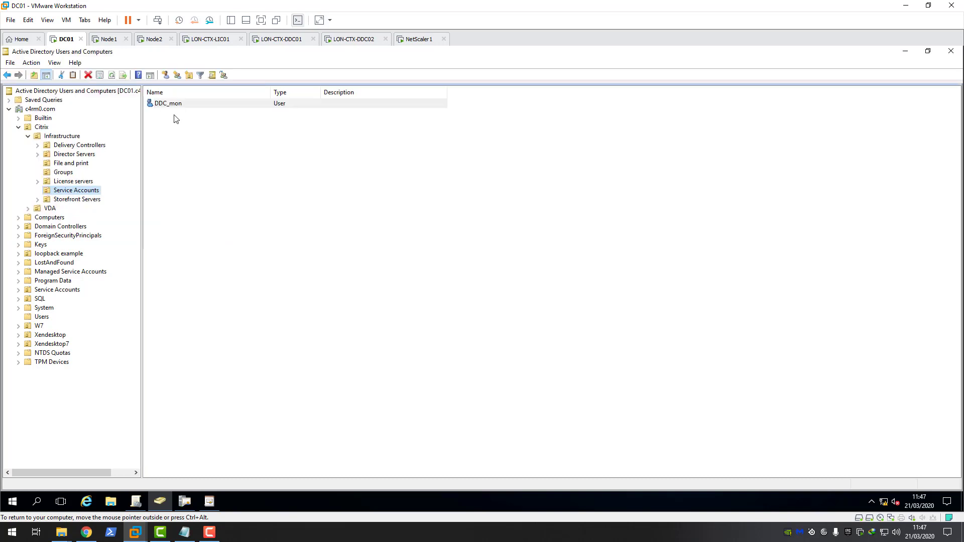
{"action": "left_click", "coordinate": [86, 532]}
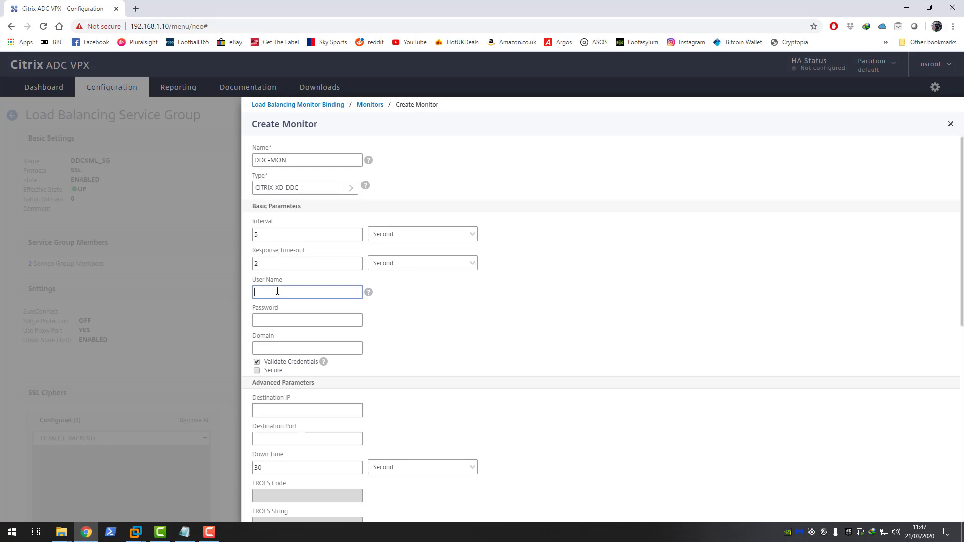
Step: Enter monitor user name DDC-mon, its password, and domain c4rm0.com
{"action": "mouse_move", "coordinate": [370, 296]}
{"action": "type", "text": "D"}
{"action": "type", "text": "DC"}
{"action": "type", "text": "-mon"}
{"action": "left_click", "coordinate": [278, 319]}
{"action": "type", "text": "•••"}
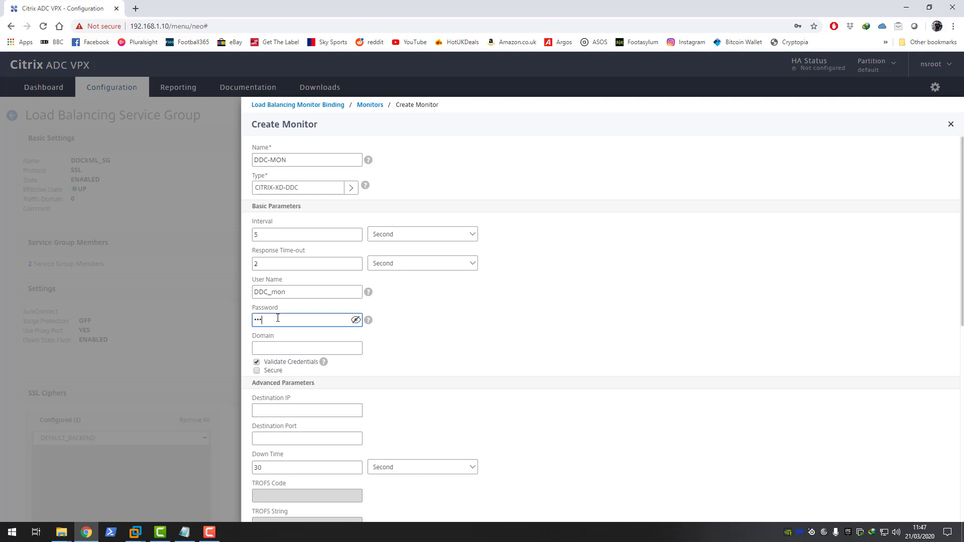
{"action": "type", "text": "•••••"}
{"action": "left_click", "coordinate": [275, 351]}
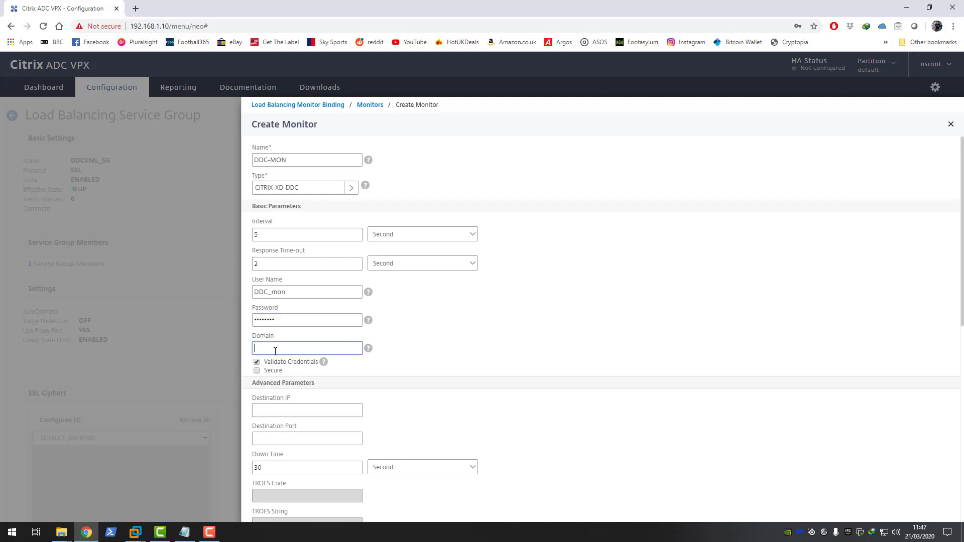
{"action": "type", "text": "c4rm0.com"}
Step: Enable Secure and create the DDC-MON monitor
{"action": "mouse_move", "coordinate": [370, 349]}
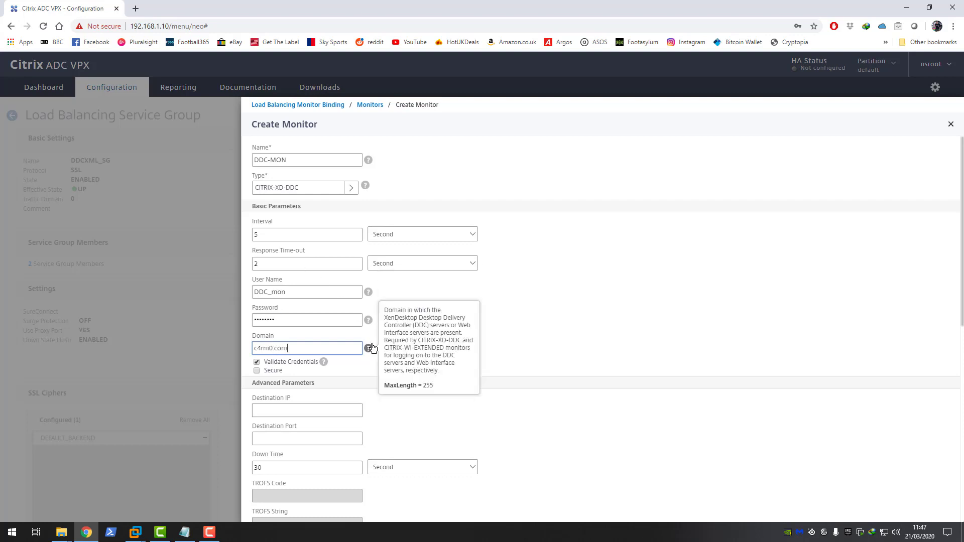
{"action": "scroll", "coordinate": [415, 275], "scroll_direction": "down", "scroll_amount": 1}
{"action": "left_click", "coordinate": [256, 321]}
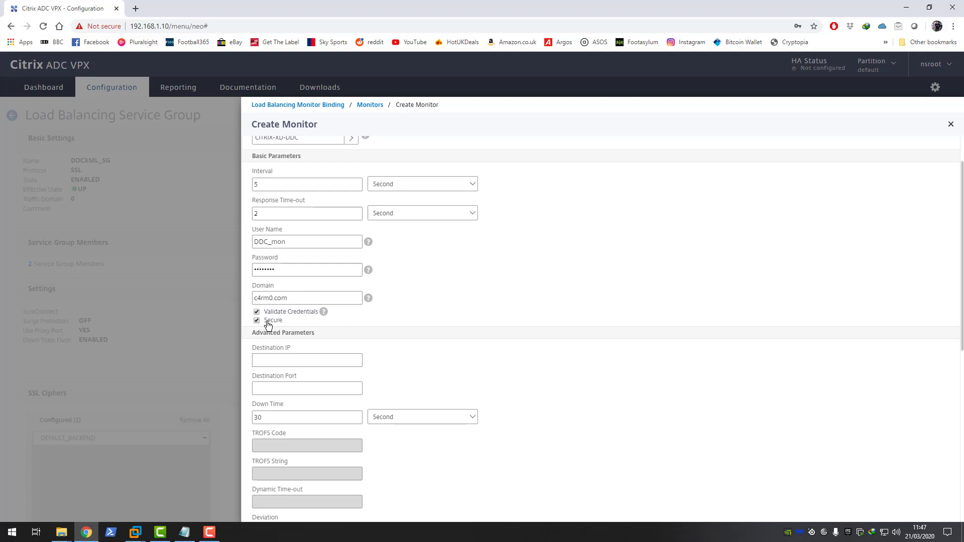
{"action": "scroll", "coordinate": [327, 323], "scroll_direction": "up", "scroll_amount": 1}
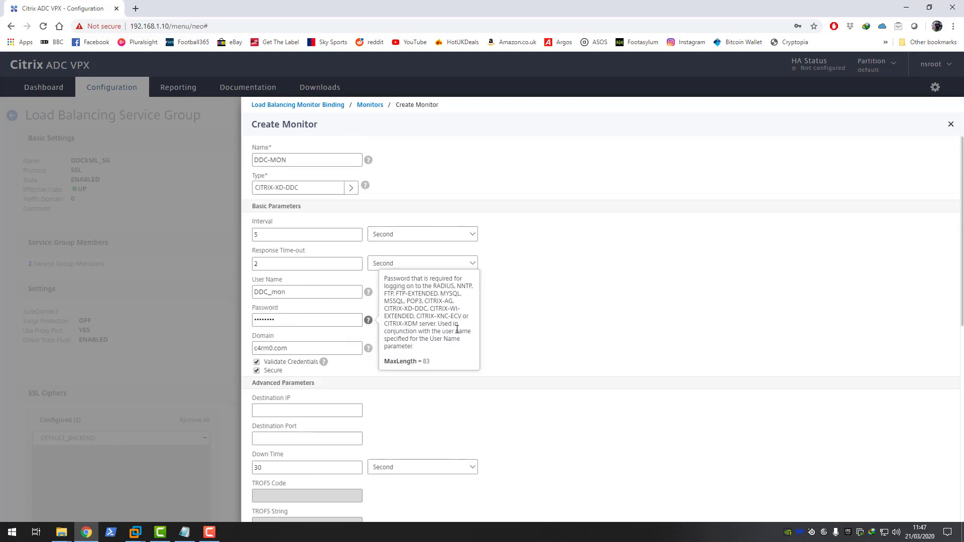
{"action": "scroll", "coordinate": [413, 377], "scroll_direction": "down", "scroll_amount": 8}
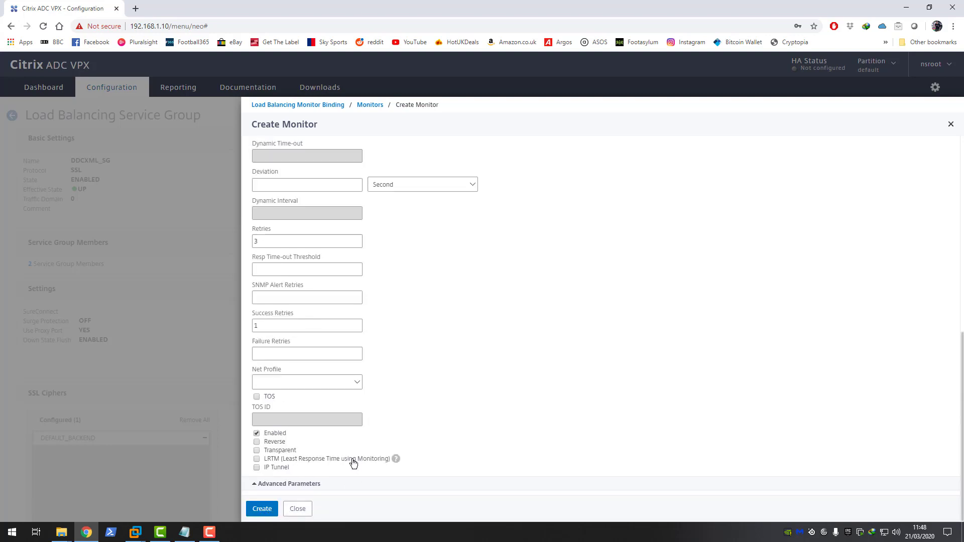
{"action": "mouse_move", "coordinate": [396, 459]}
{"action": "left_click", "coordinate": [263, 510]}
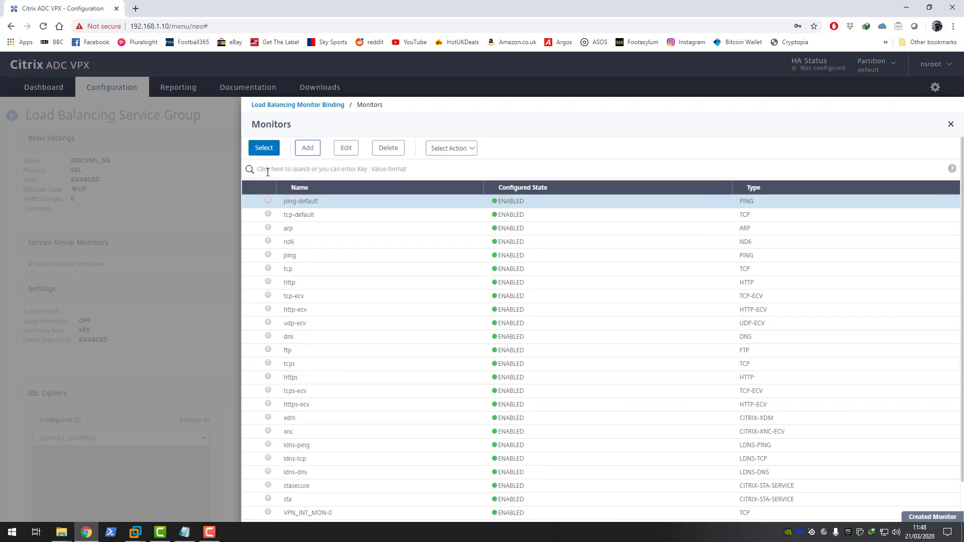
Step: Bind the DDC-MON monitor to DDCXML_SG and finish editing the service group
{"action": "left_click", "coordinate": [264, 151]}
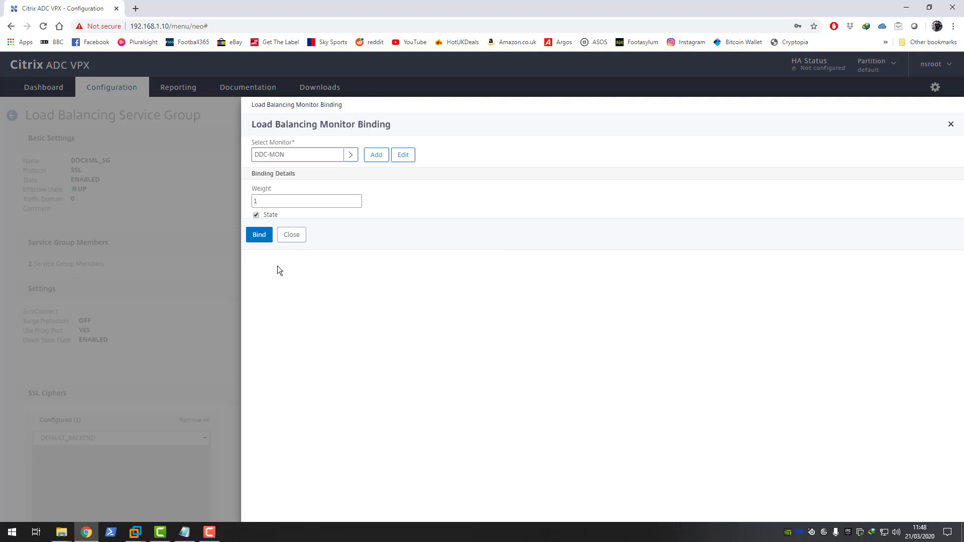
{"action": "left_click", "coordinate": [260, 235]}
{"action": "scroll", "coordinate": [259, 320], "scroll_direction": "down", "scroll_amount": 3}
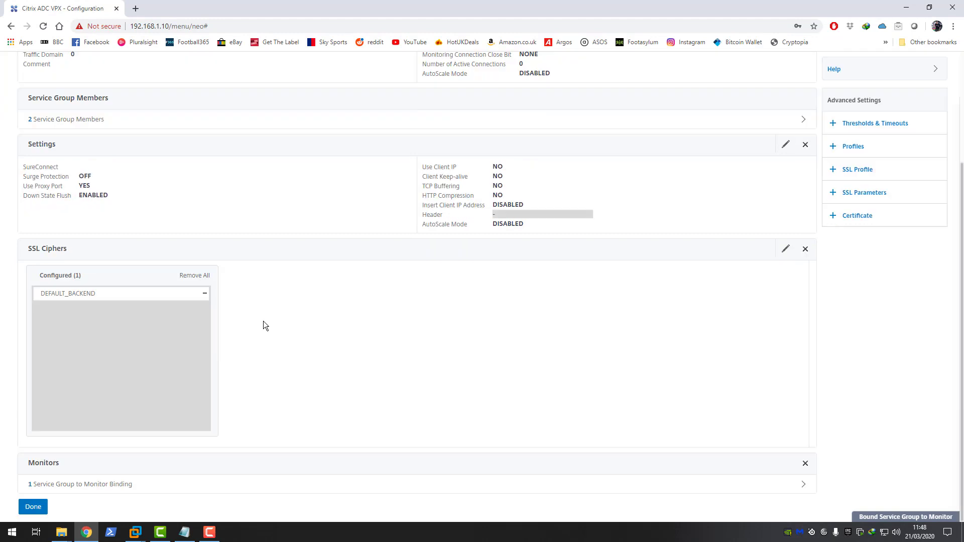
{"action": "left_click", "coordinate": [33, 507]}
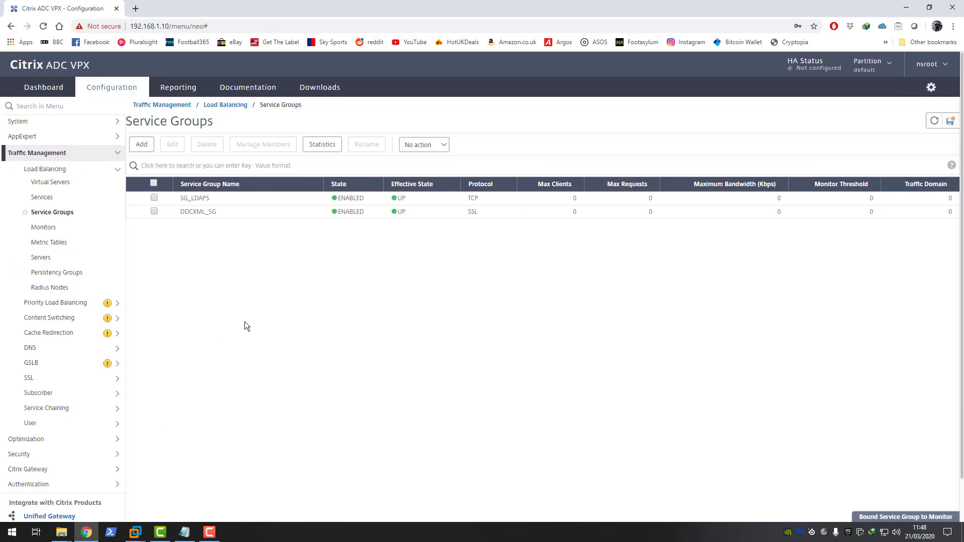
Step: Refresh the Service Groups list and switch to the LON-CTX-DDC02 virtual machine
{"action": "left_click", "coordinate": [935, 122]}
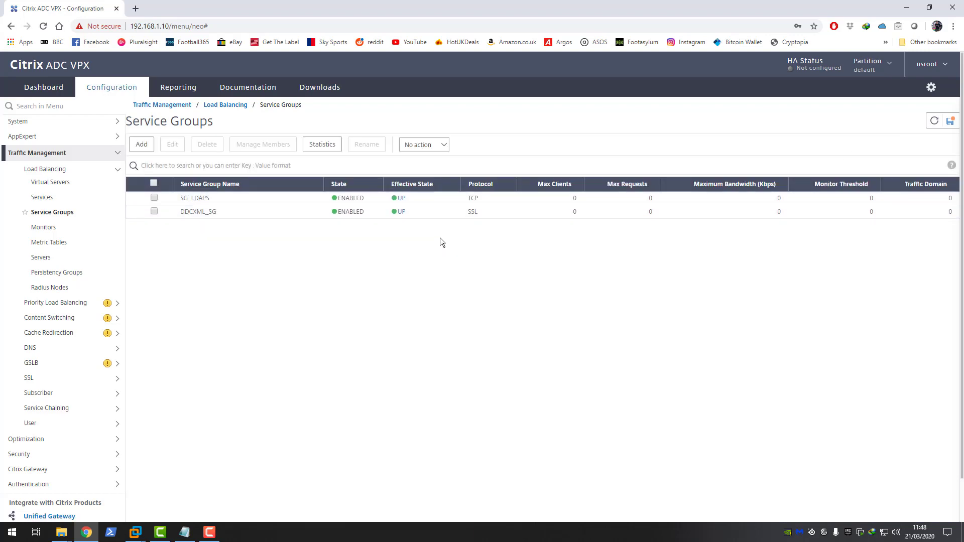
{"action": "left_click", "coordinate": [930, 125]}
{"action": "left_click", "coordinate": [135, 532]}
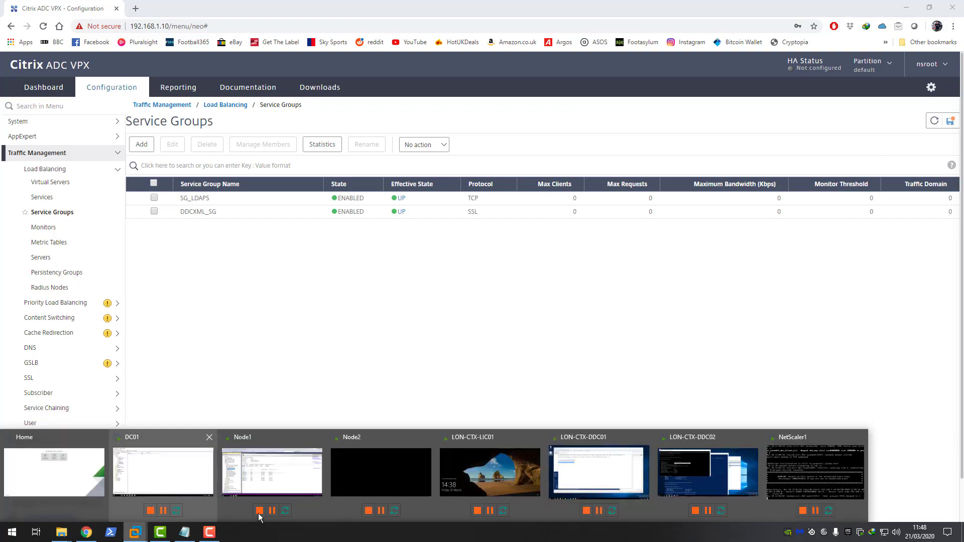
{"action": "left_click", "coordinate": [684, 465]}
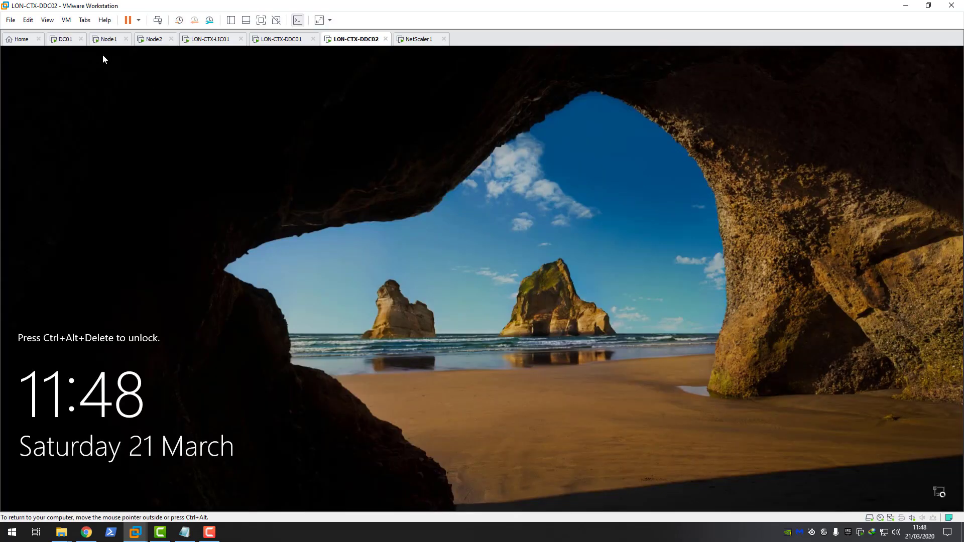
Step: Sign in to LON-CTX-DDC02 via Ctrl+Alt+Del with the administrator password
{"action": "left_click", "coordinate": [65, 20]}
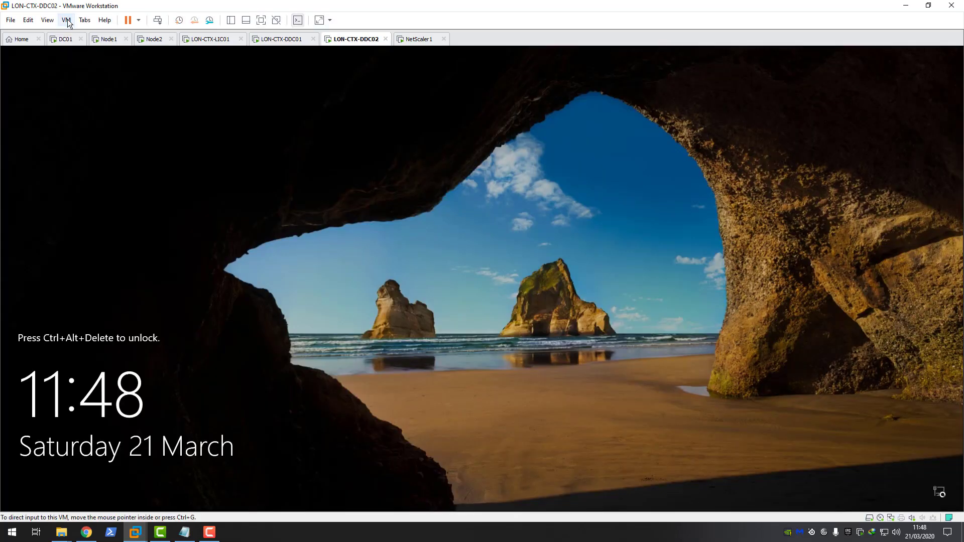
{"action": "left_click", "coordinate": [103, 71]}
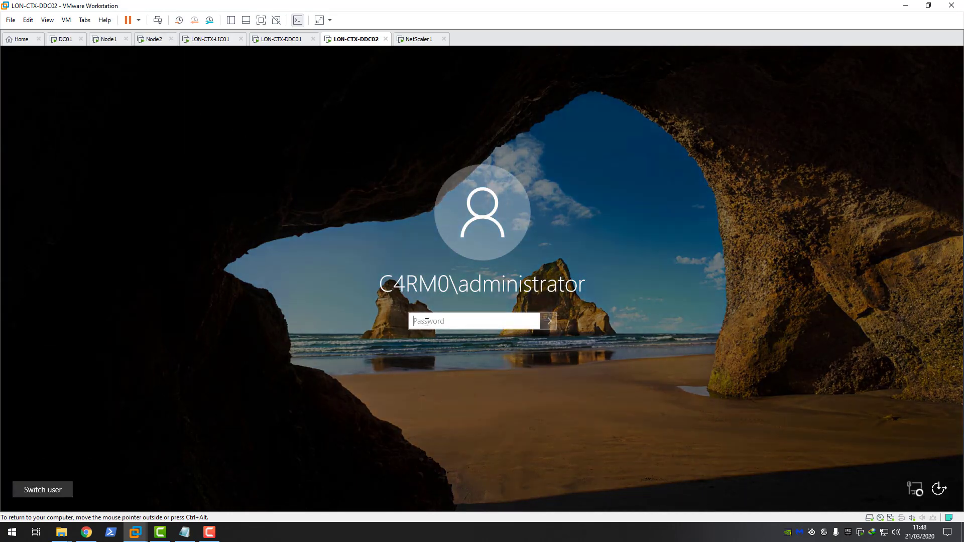
{"action": "type", "text": "*********"}
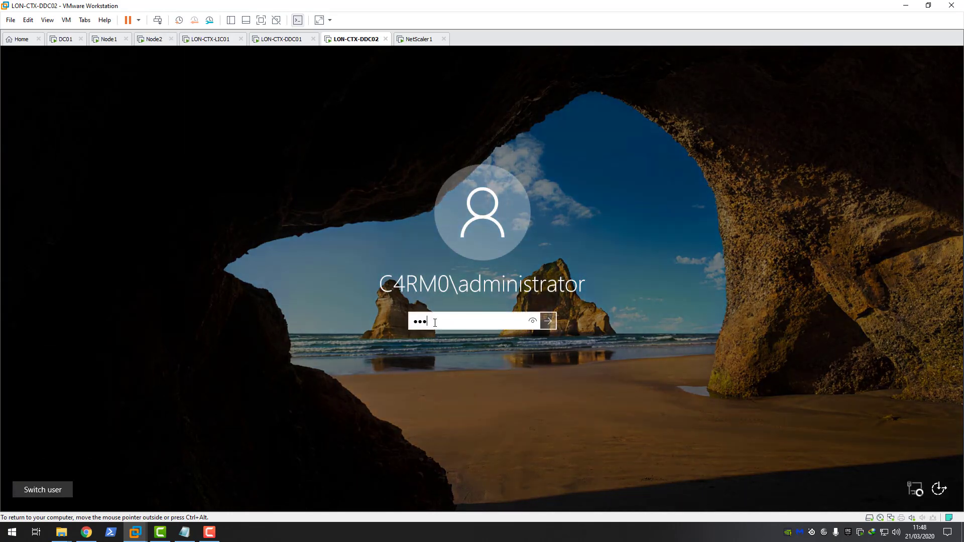
{"action": "key", "text": "Return"}
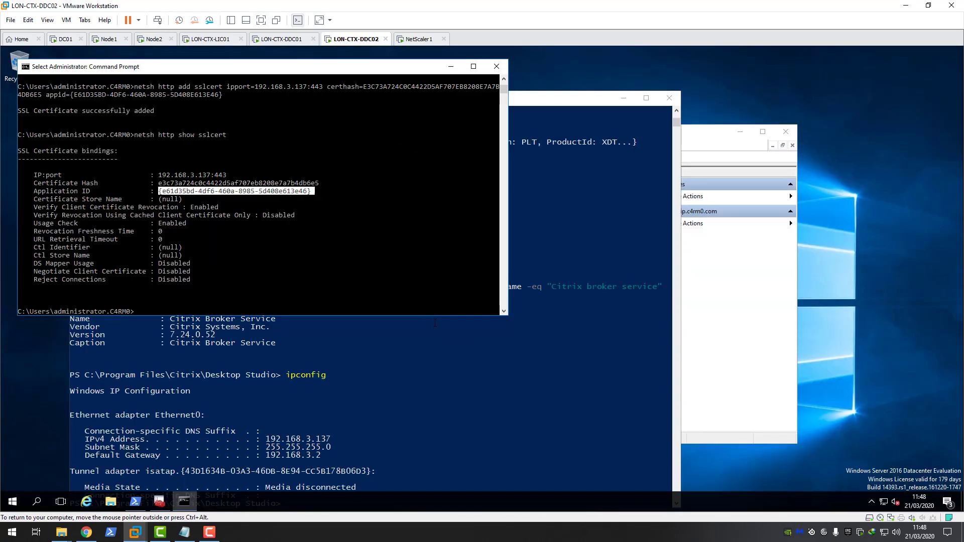
Step: Close the Command Prompt, PowerShell, and certificate console windows without saving
{"action": "left_click", "coordinate": [497, 66]}
{"action": "left_click", "coordinate": [668, 98]}
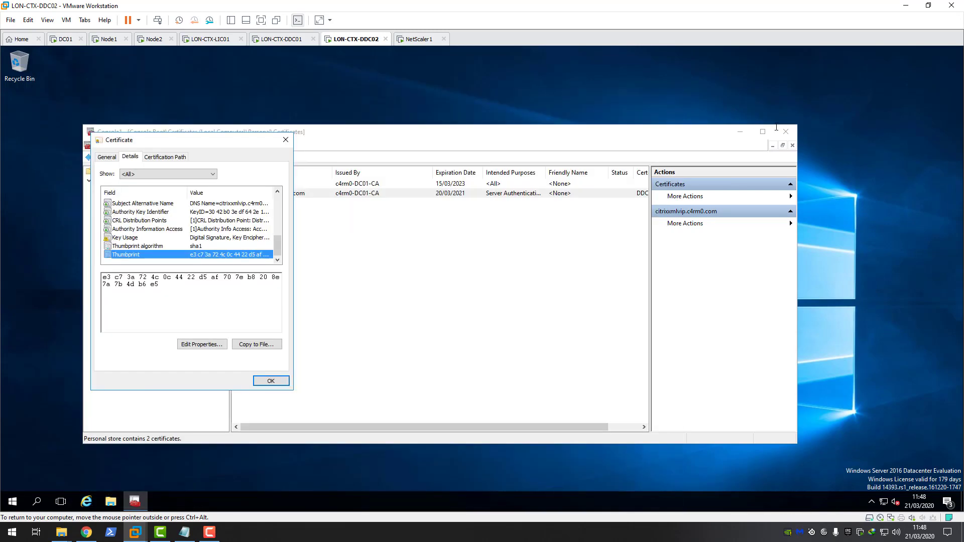
{"action": "left_click", "coordinate": [285, 140]}
{"action": "left_click", "coordinate": [786, 132]}
{"action": "left_click", "coordinate": [438, 313]}
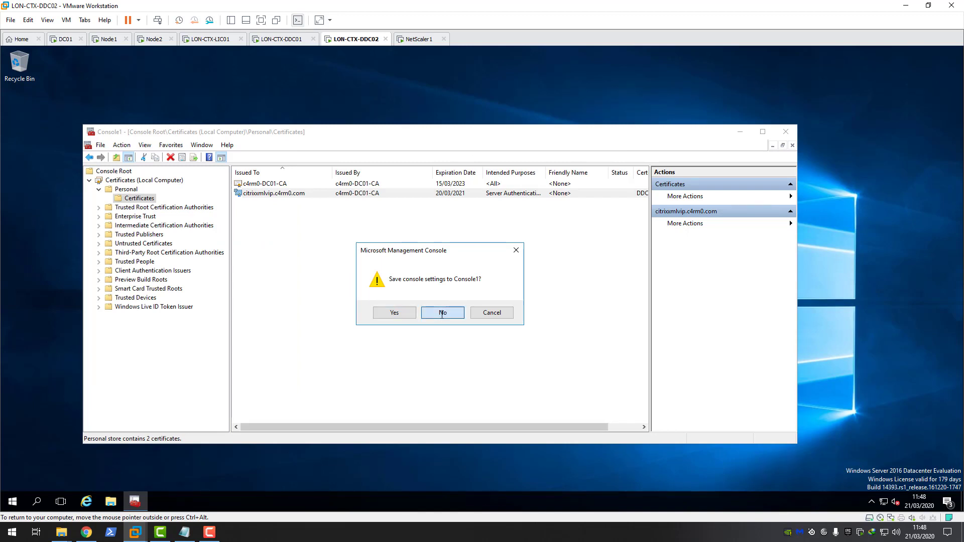
Step: Launch services.msc, stop the Citrix Broker Service, and return to Citrix ADC
{"action": "left_click", "coordinate": [12, 501]}
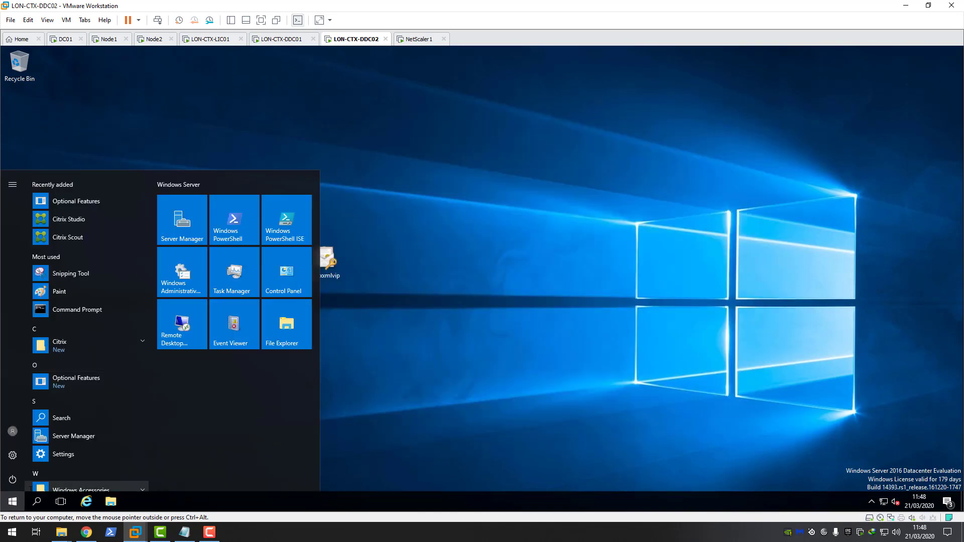
{"action": "type", "text": "services.msc"}
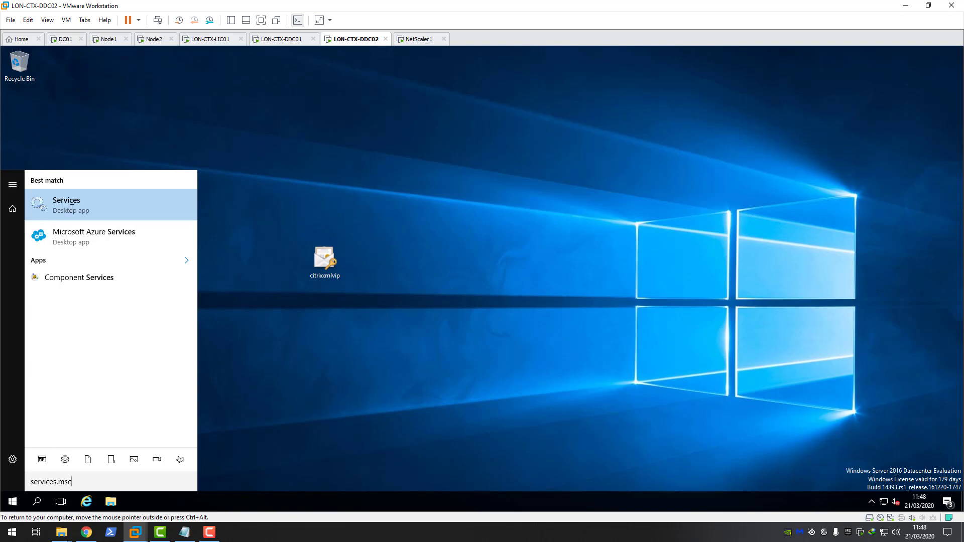
{"action": "left_click", "coordinate": [136, 211]}
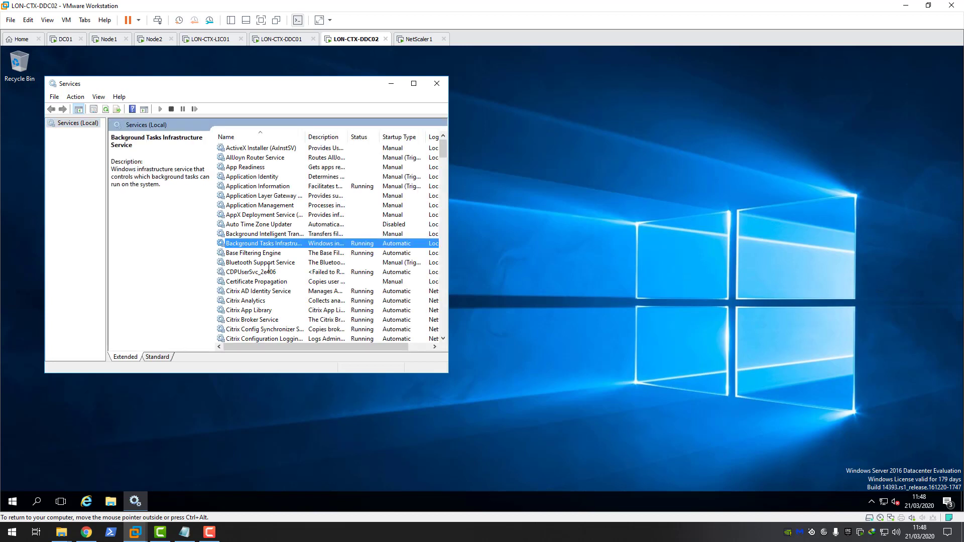
{"action": "scroll", "coordinate": [275, 262], "scroll_direction": "down", "scroll_amount": 2}
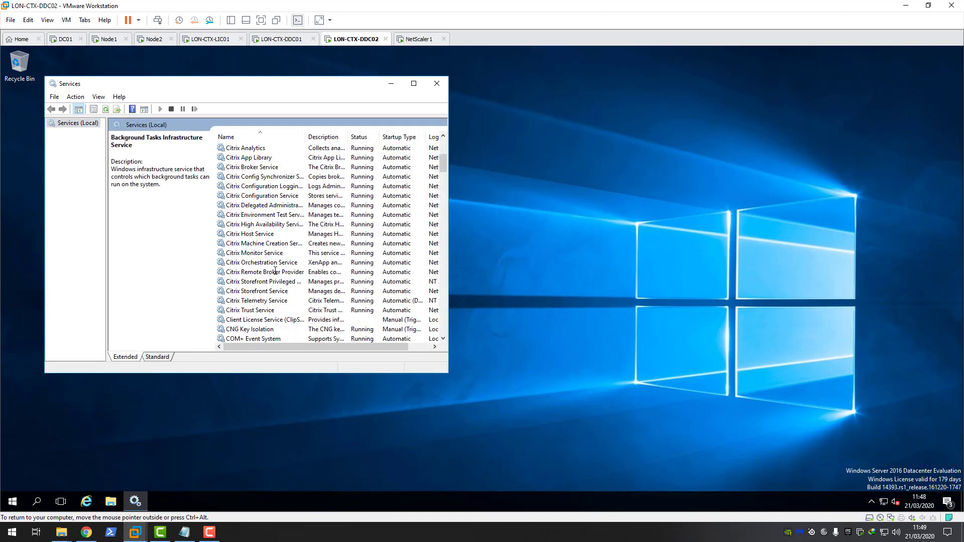
{"action": "scroll", "coordinate": [277, 275], "scroll_direction": "down", "scroll_amount": 1}
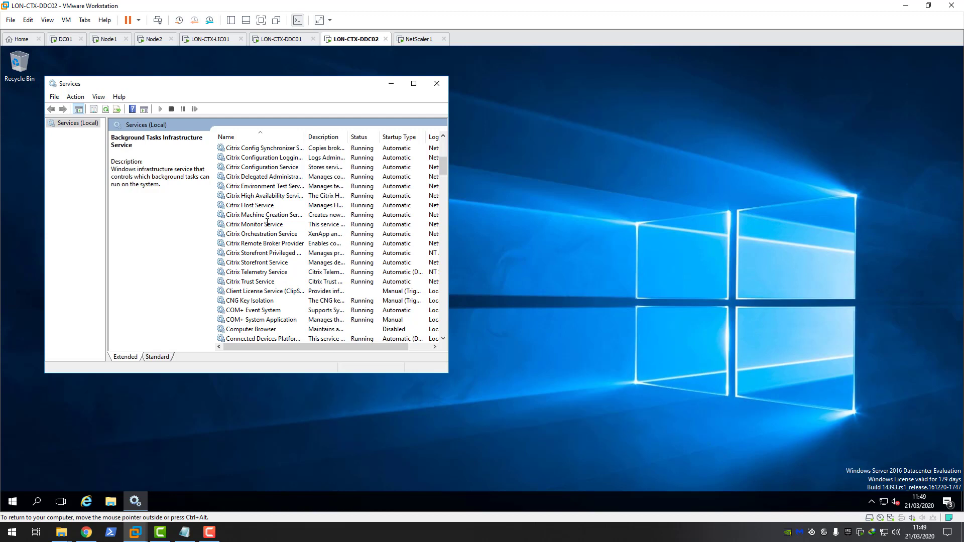
{"action": "scroll", "coordinate": [267, 220], "scroll_direction": "up", "scroll_amount": 1}
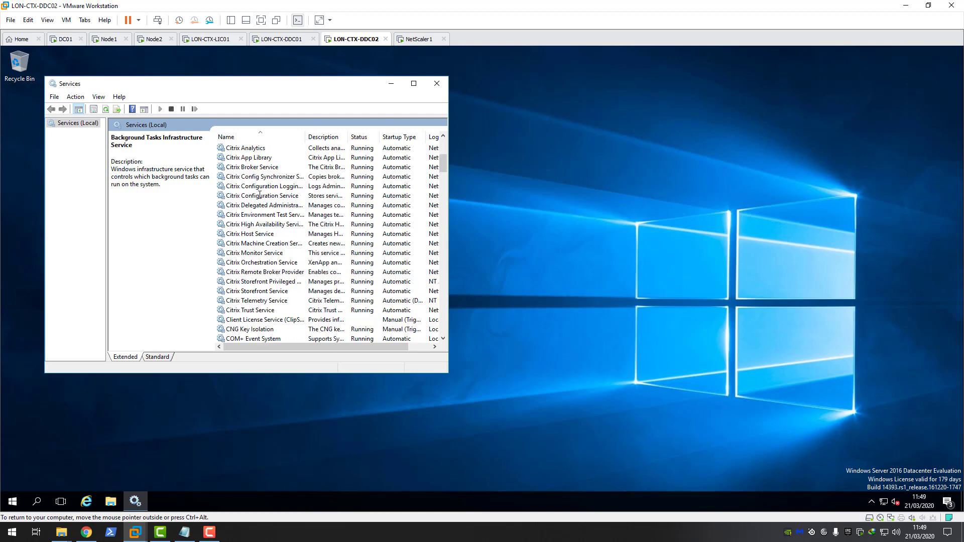
{"action": "left_click", "coordinate": [254, 167]}
{"action": "left_click", "coordinate": [117, 154]}
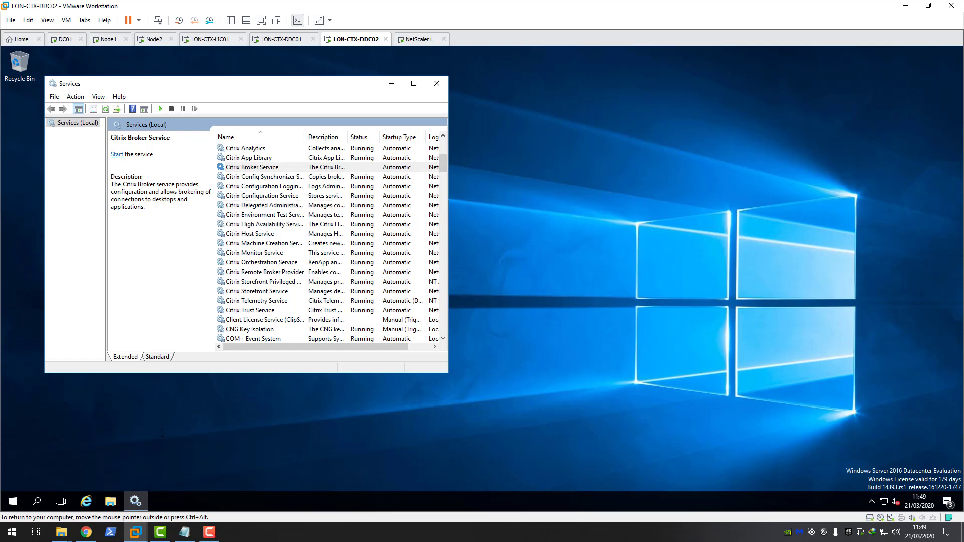
{"action": "left_click", "coordinate": [87, 532]}
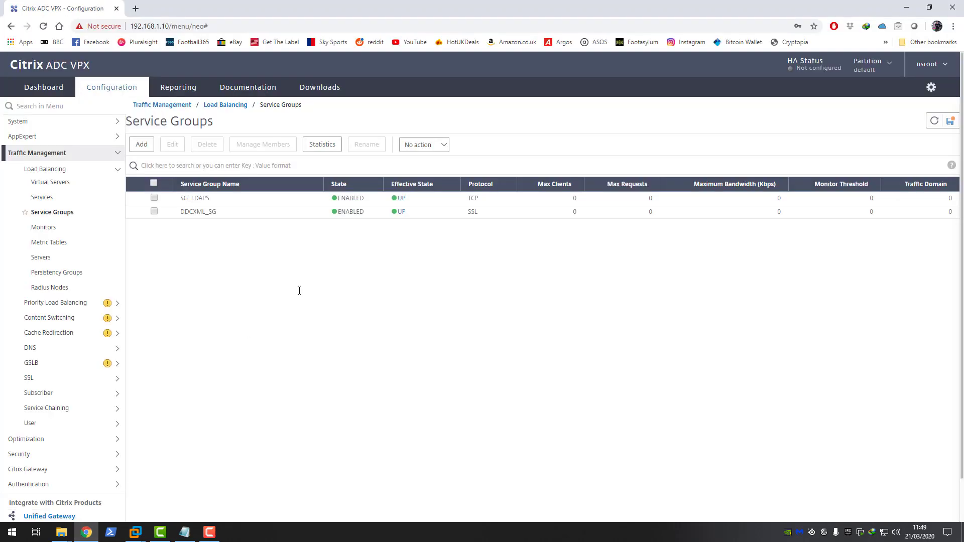
Step: Refresh Service Groups and check DDCXML_SG's members show LON-CTX-DDC02 down
{"action": "left_click", "coordinate": [936, 121]}
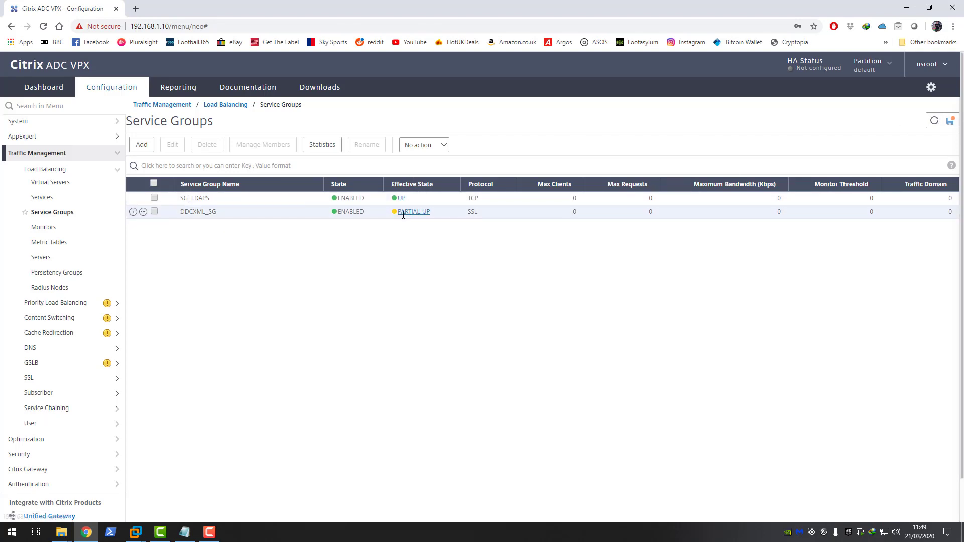
{"action": "left_click", "coordinate": [154, 212]}
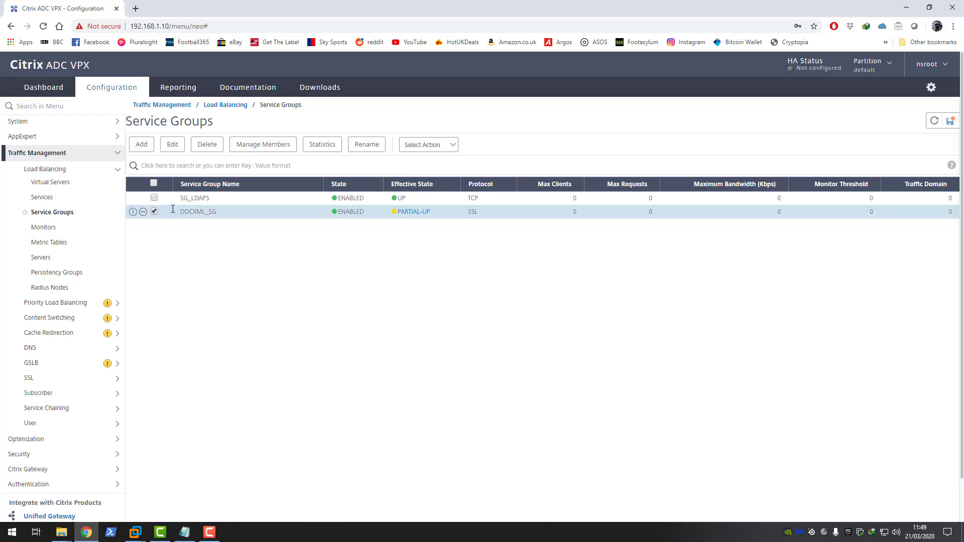
{"action": "left_click", "coordinate": [269, 145]}
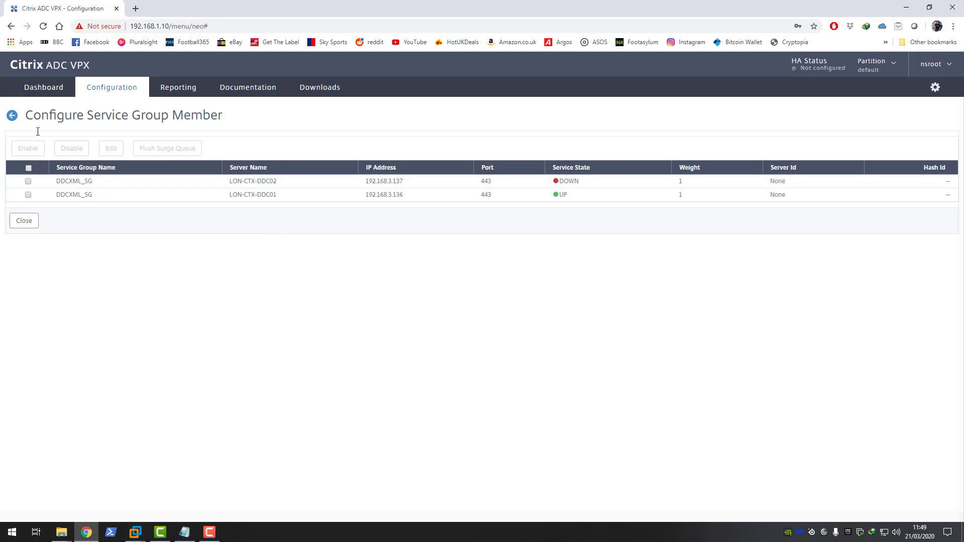
{"action": "left_click", "coordinate": [12, 116]}
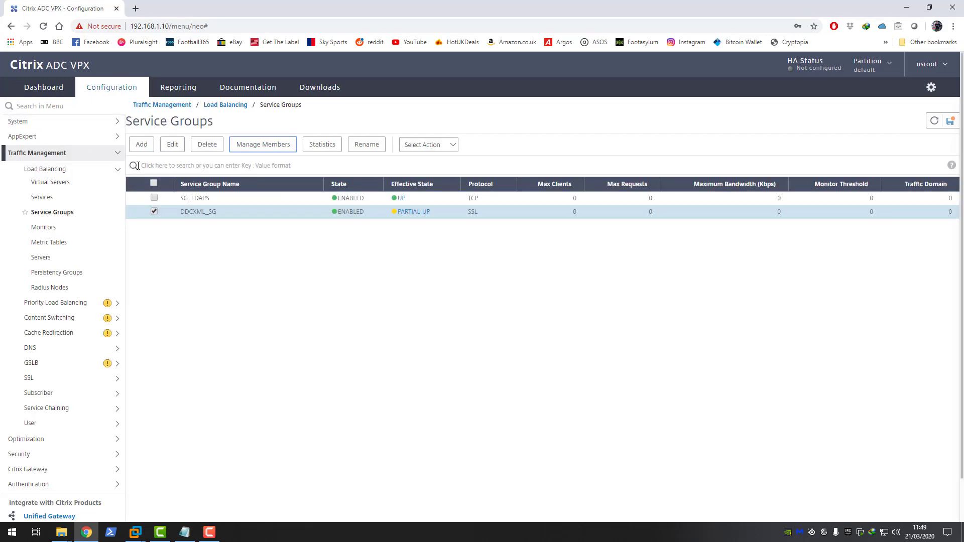
Step: Check DDCXML_VS stands at 50% health, then switch to DC01
{"action": "left_click", "coordinate": [59, 183]}
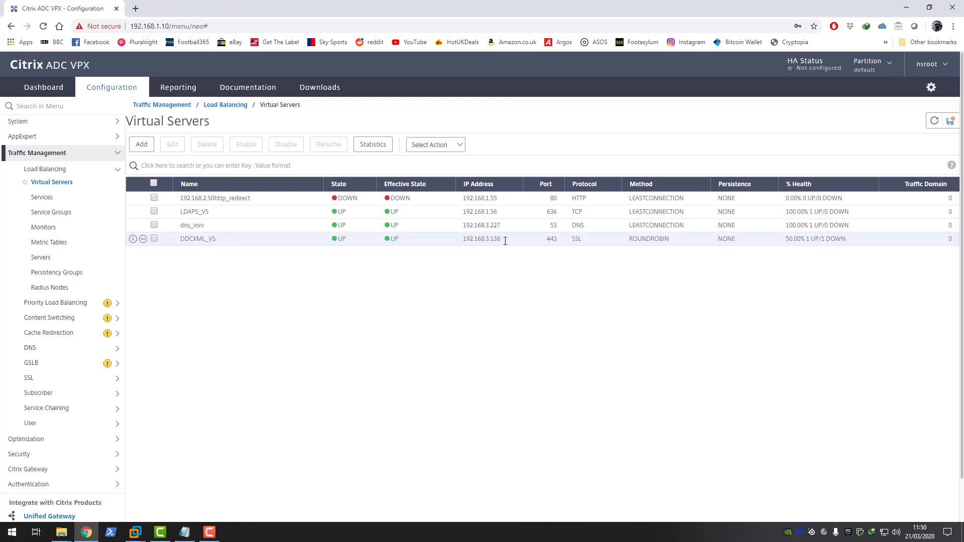
{"action": "mouse_move", "coordinate": [135, 532]}
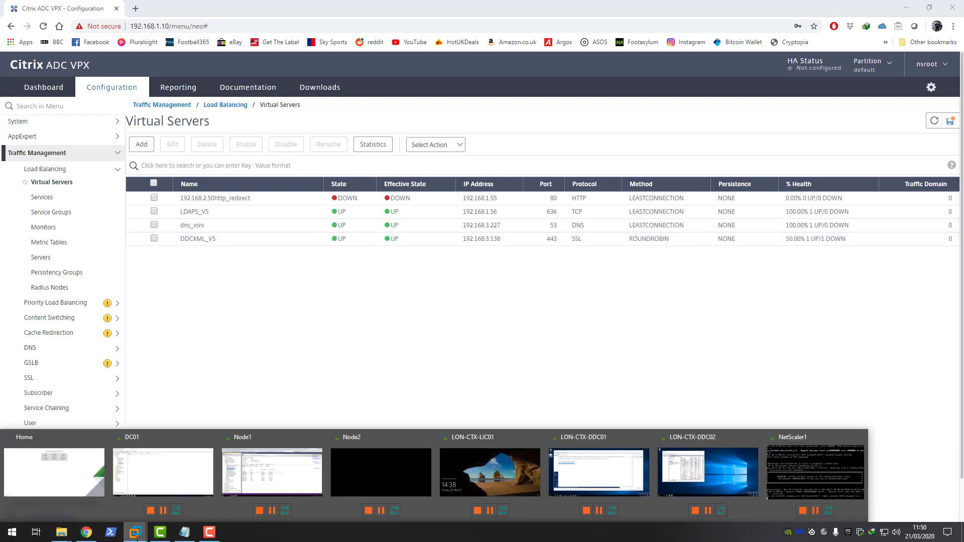
{"action": "left_click", "coordinate": [161, 472]}
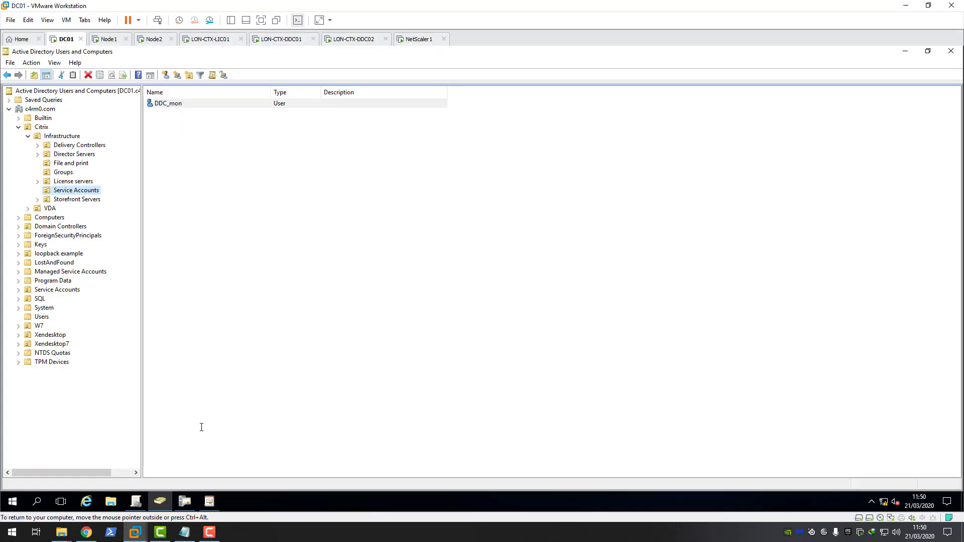
Step: On DC01, launch DNS Manager from Windows Administrative Tools and expand the c4rm0.com forward lookup zone
{"action": "key", "text": "super"}
{"action": "left_click", "coordinate": [13, 502]}
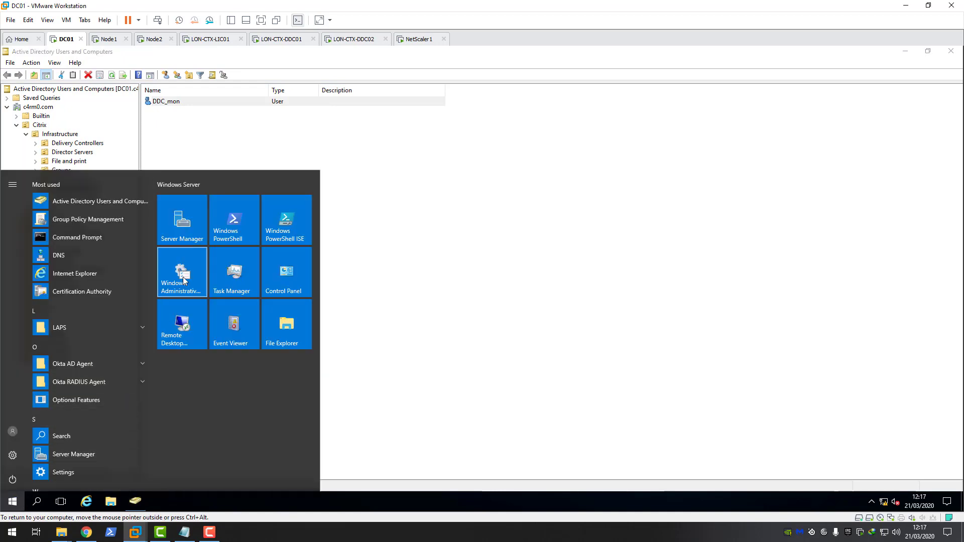
{"action": "left_click", "coordinate": [183, 279]}
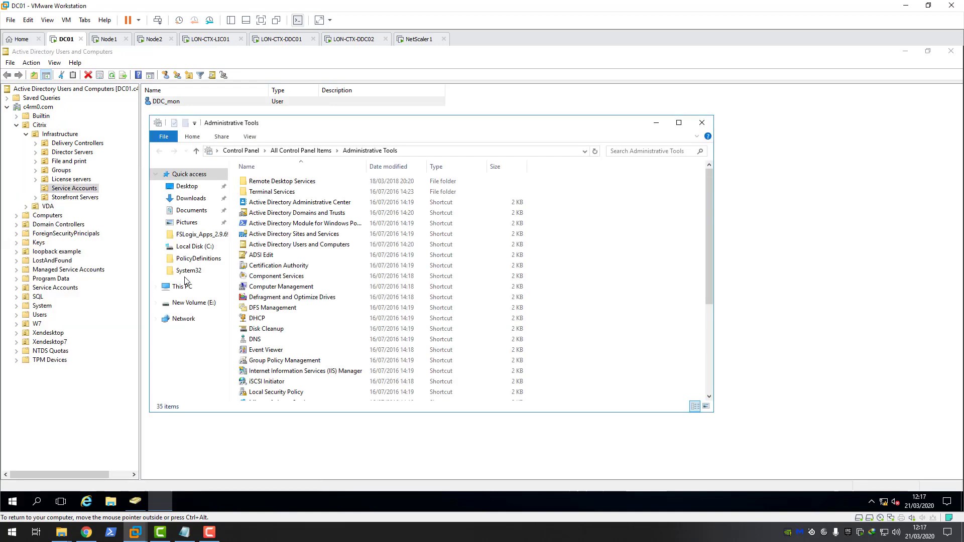
{"action": "double_click", "coordinate": [261, 339]}
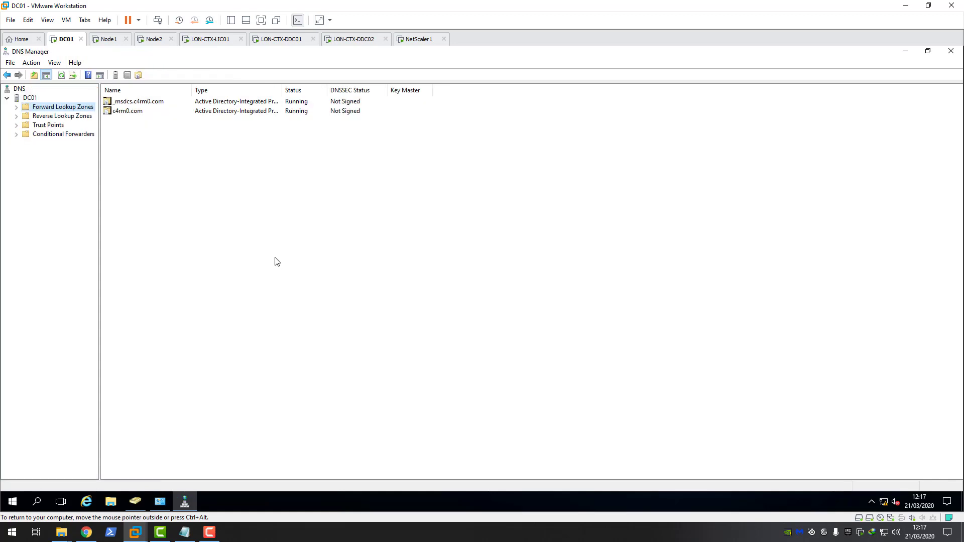
{"action": "left_click", "coordinate": [16, 107]}
{"action": "left_click", "coordinate": [58, 126]}
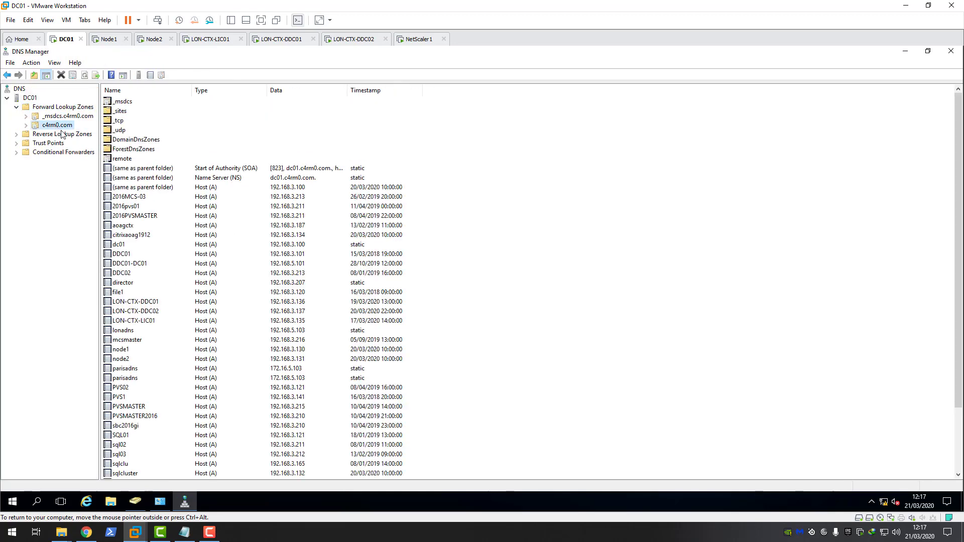
{"action": "left_click", "coordinate": [26, 125]}
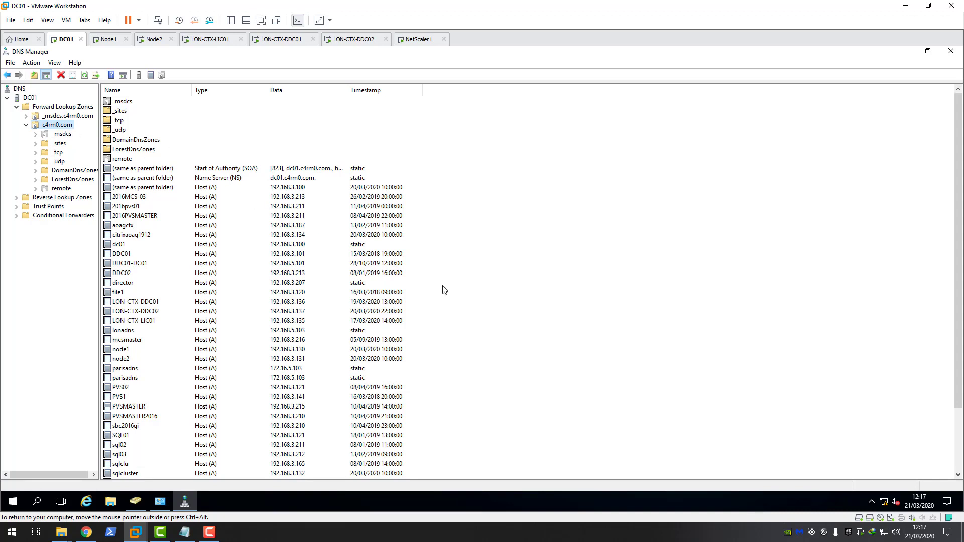
Step: Begin a new host record citrixxmlvip with IP 192.168.3.138, and check that VIP in Citrix ADC
{"action": "right_click", "coordinate": [481, 313]}
{"action": "left_click", "coordinate": [512, 131]}
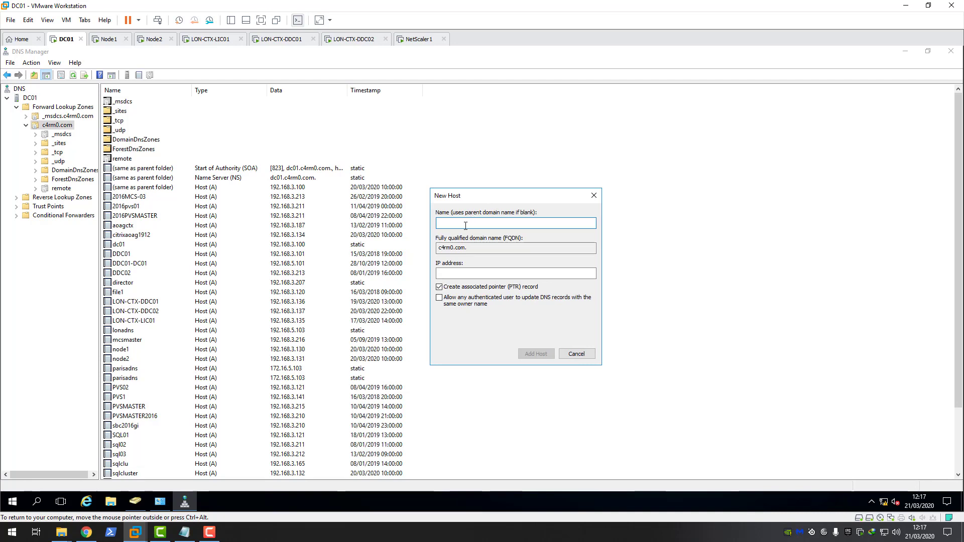
{"action": "type", "text": "citrixxmlvip"}
{"action": "left_click", "coordinate": [461, 276]}
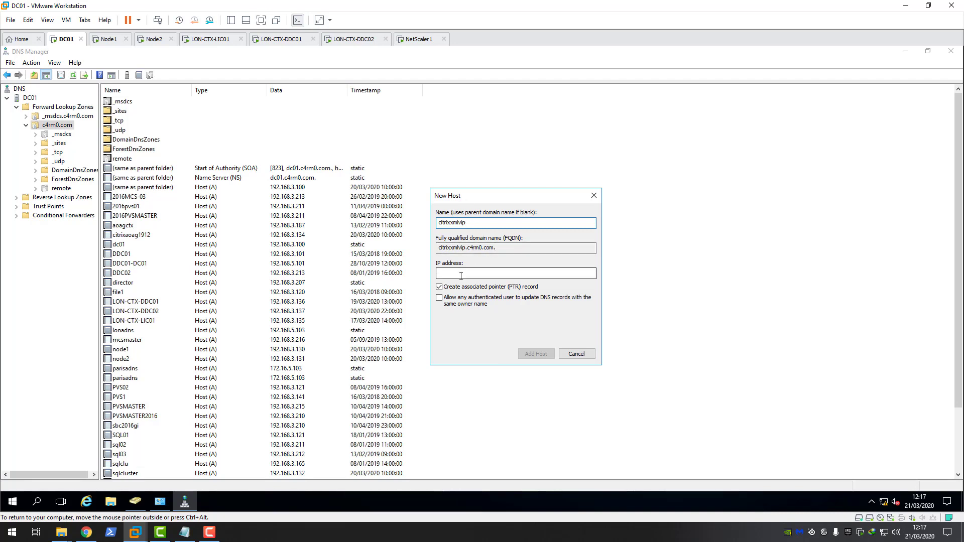
{"action": "left_click", "coordinate": [461, 275]}
{"action": "type", "text": "192"}
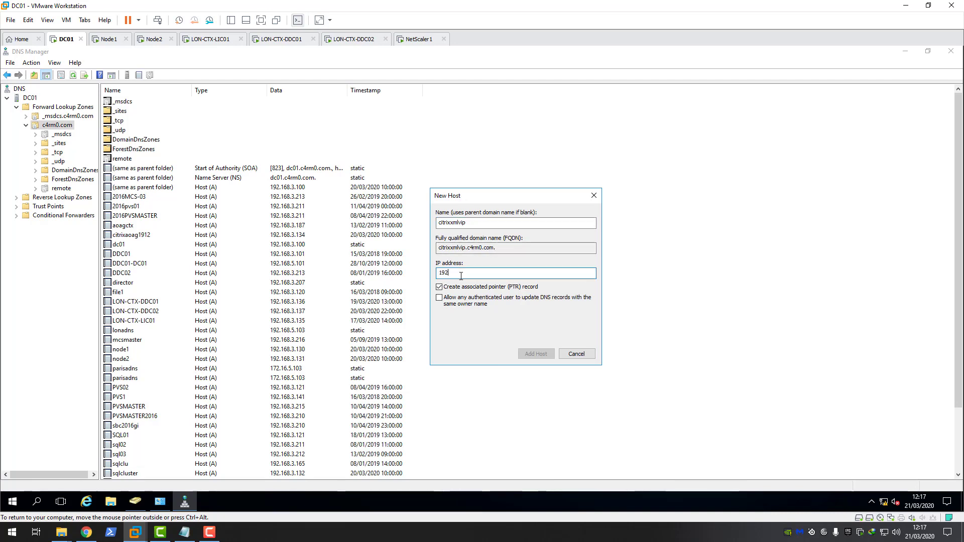
{"action": "type", "text": ".168.3.13"}
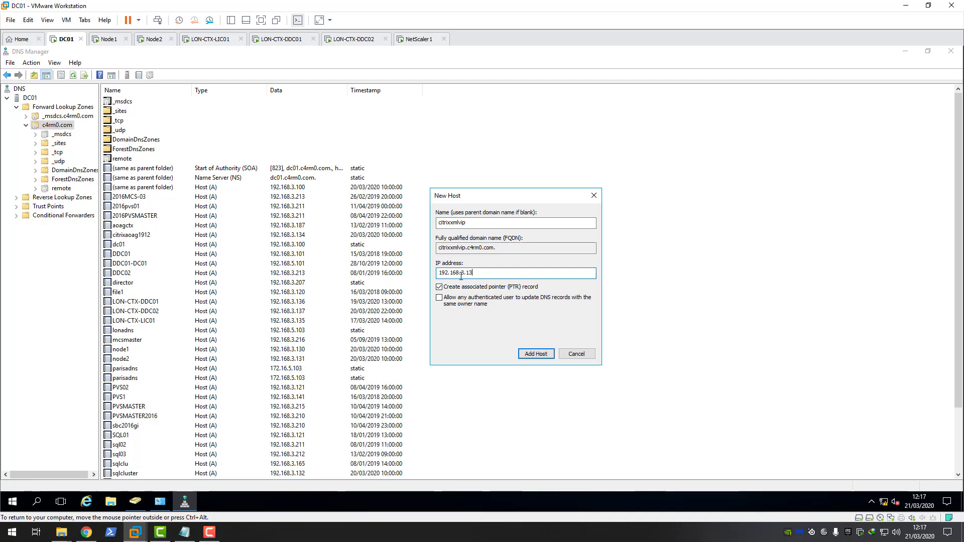
{"action": "type", "text": "8"}
{"action": "left_click", "coordinate": [87, 533]}
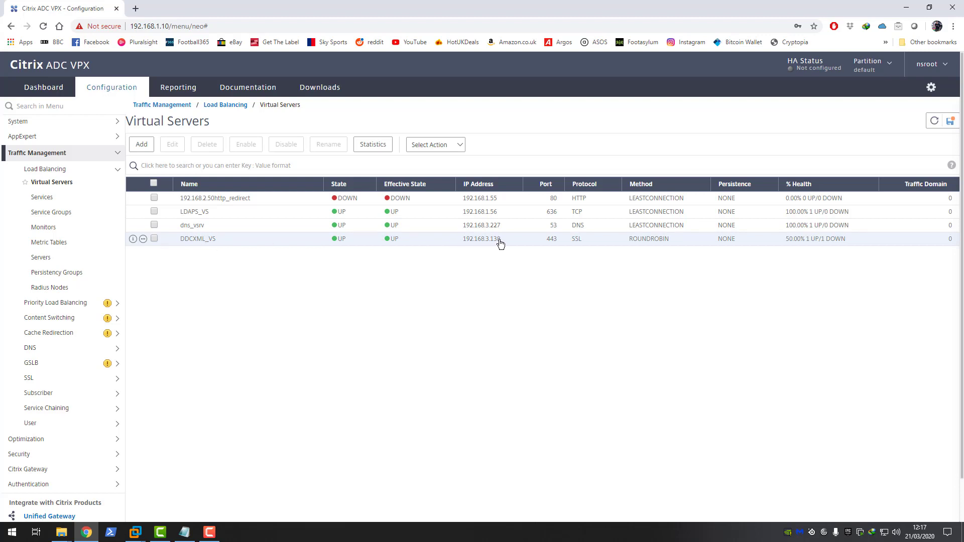
Step: Back on DC01, verify the 192.168.3.138 address, add the citrixxmlvip host record, and close the form
{"action": "left_click", "coordinate": [141, 535]}
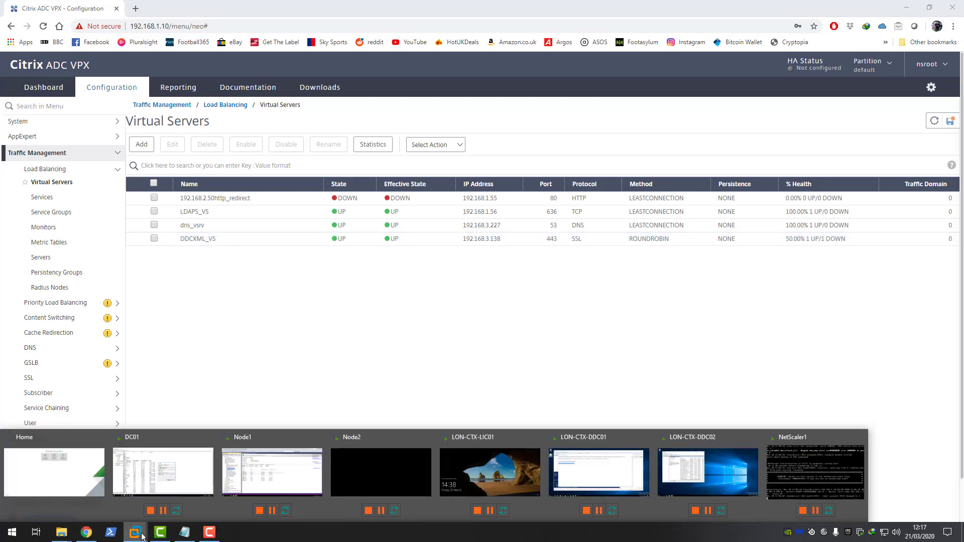
{"action": "left_click", "coordinate": [169, 476]}
{"action": "left_click_drag", "start_coordinate": [477, 273], "coordinate": [430, 275]}
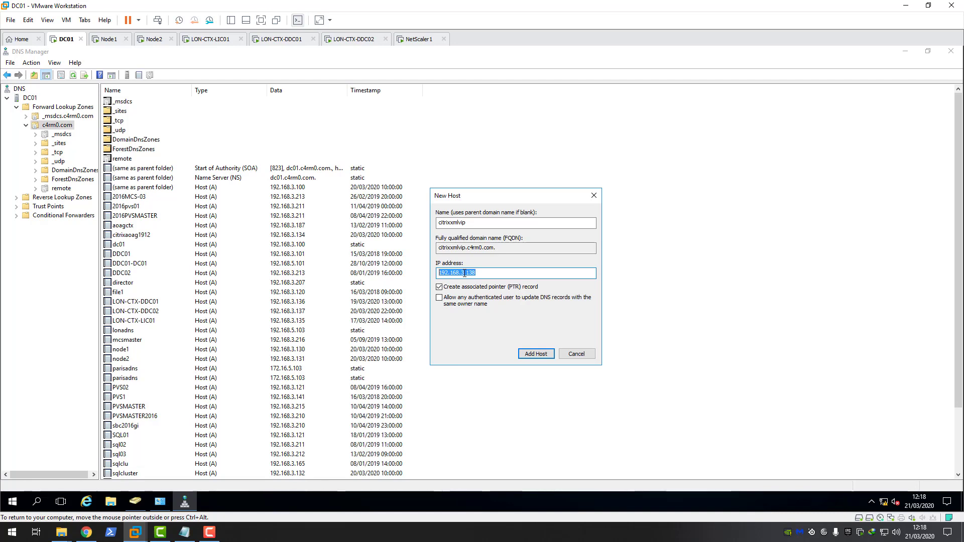
{"action": "left_click", "coordinate": [541, 354]}
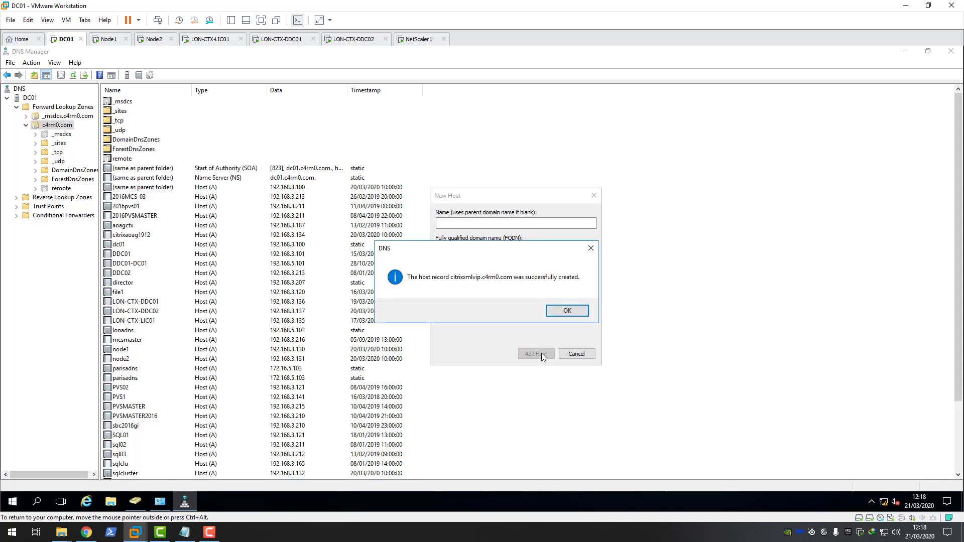
{"action": "left_click", "coordinate": [567, 310]}
{"action": "left_click", "coordinate": [578, 354]}
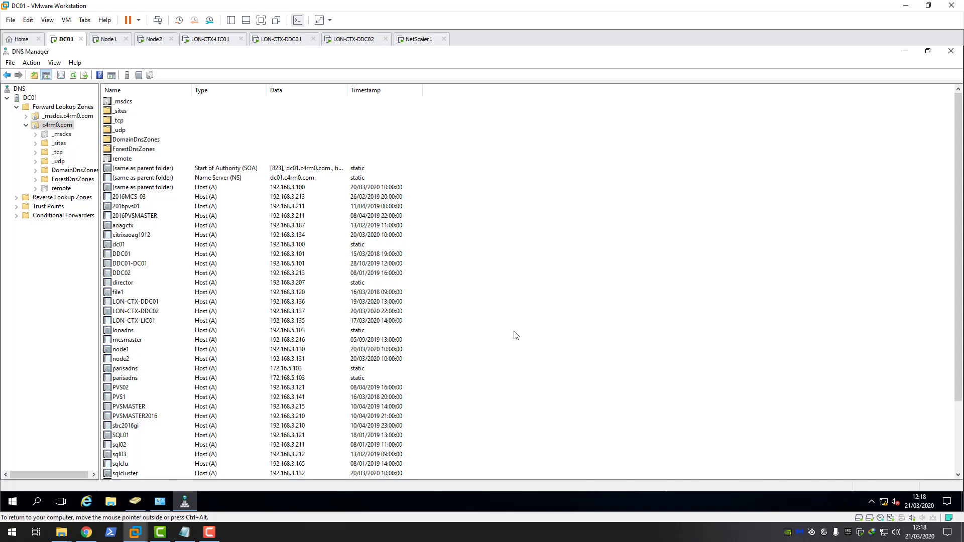